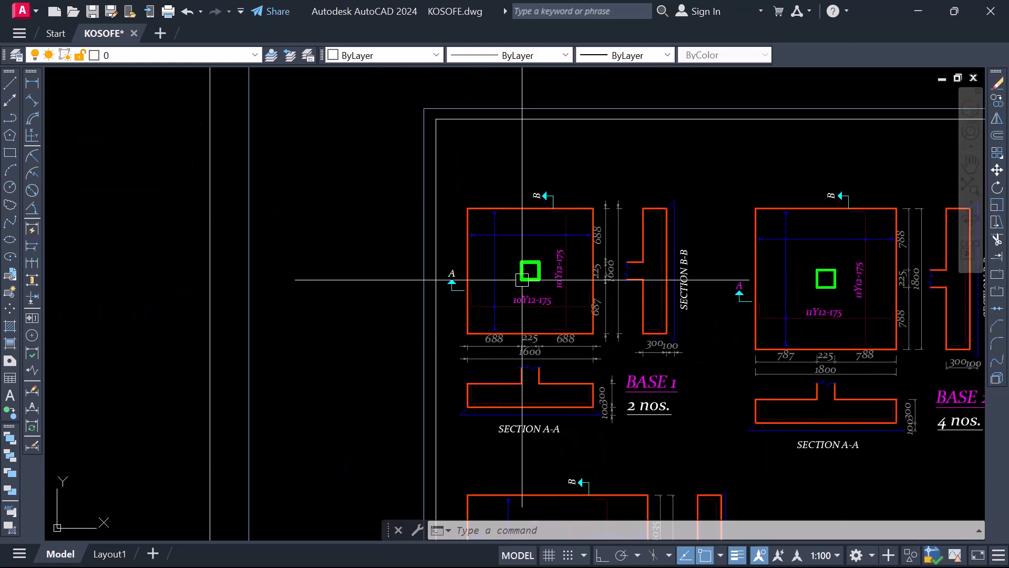
# Examine the pad footing detail sheet, covering the plans, sections and rebar labels of BASE 1 to BASE 4
pyautogui.scroll(-2, 631, 333)
pyautogui.scroll(2, 578, 310)
pyautogui.scroll(-4, 443, 288)
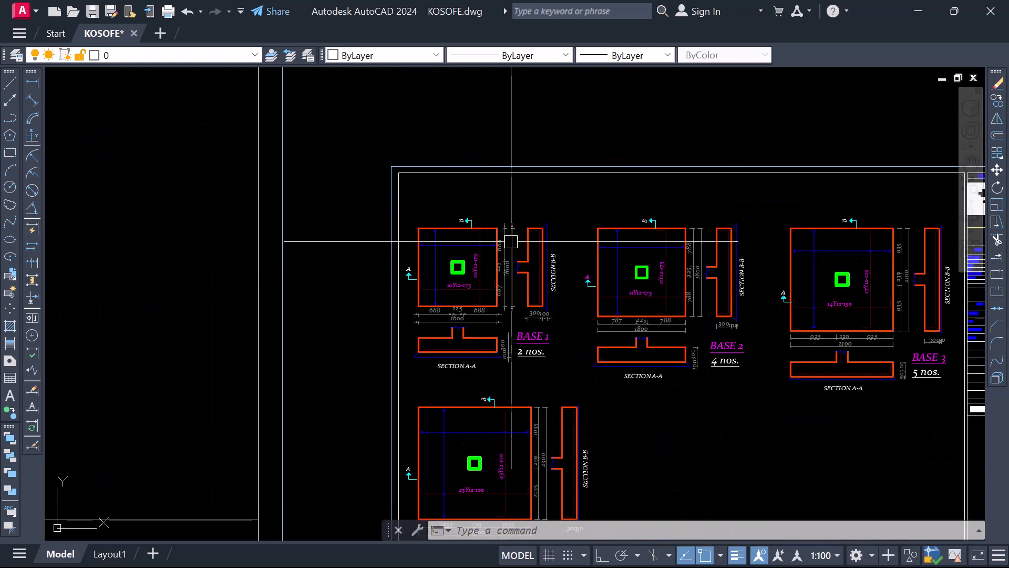
pyautogui.scroll(-3, 536, 304)
pyautogui.scroll(3, 447, 284)
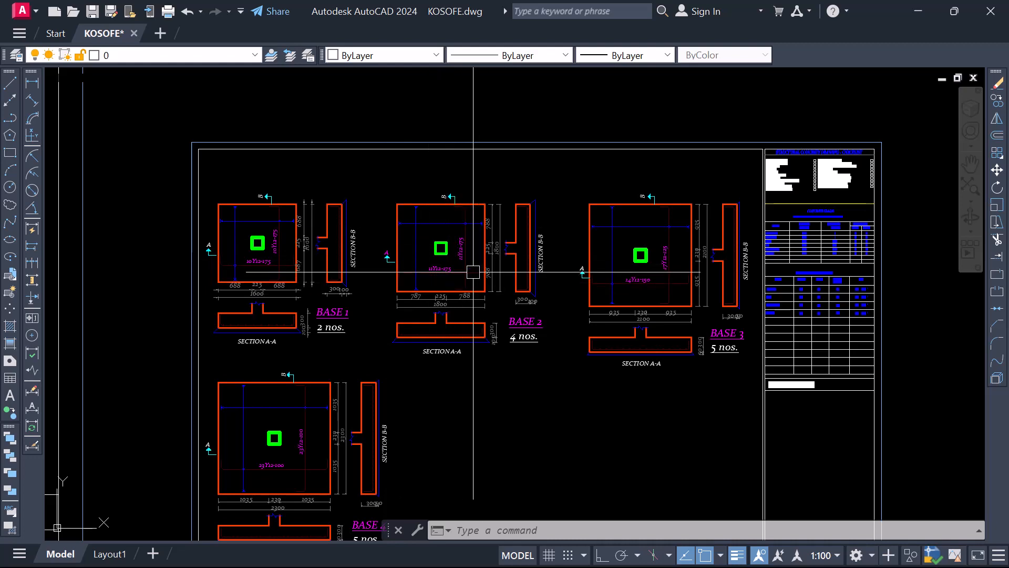
pyautogui.scroll(-3, 443, 289)
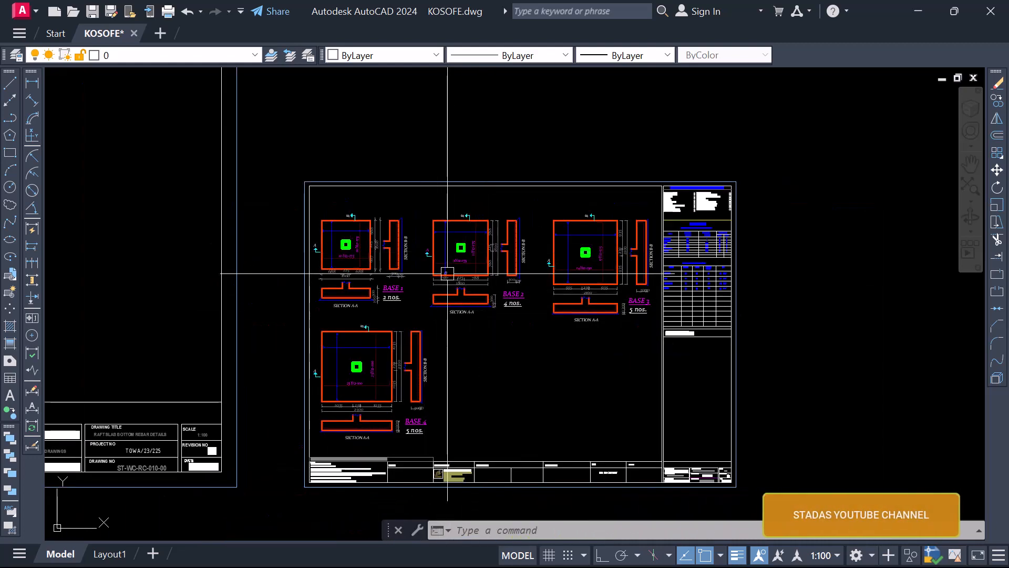
pyautogui.scroll(-3, 560, 350)
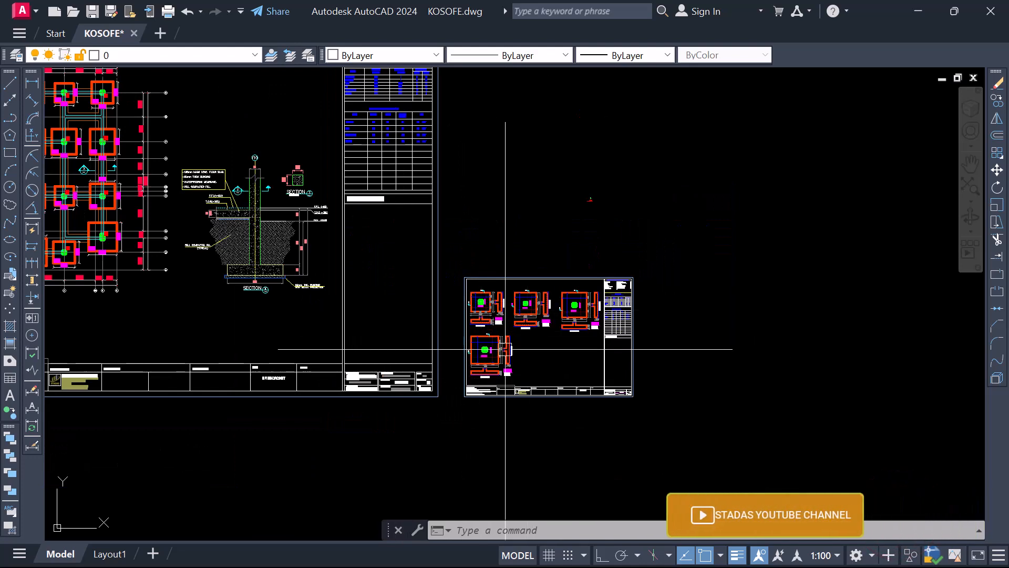
pyautogui.scroll(8, 334, 345)
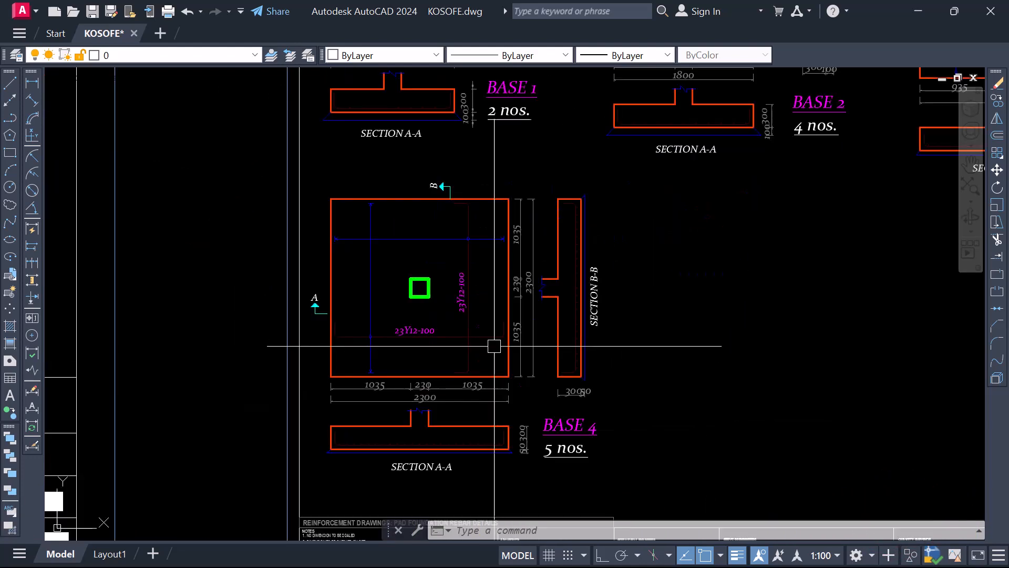
pyautogui.scroll(-6, 515, 371)
pyautogui.scroll(-4, 520, 373)
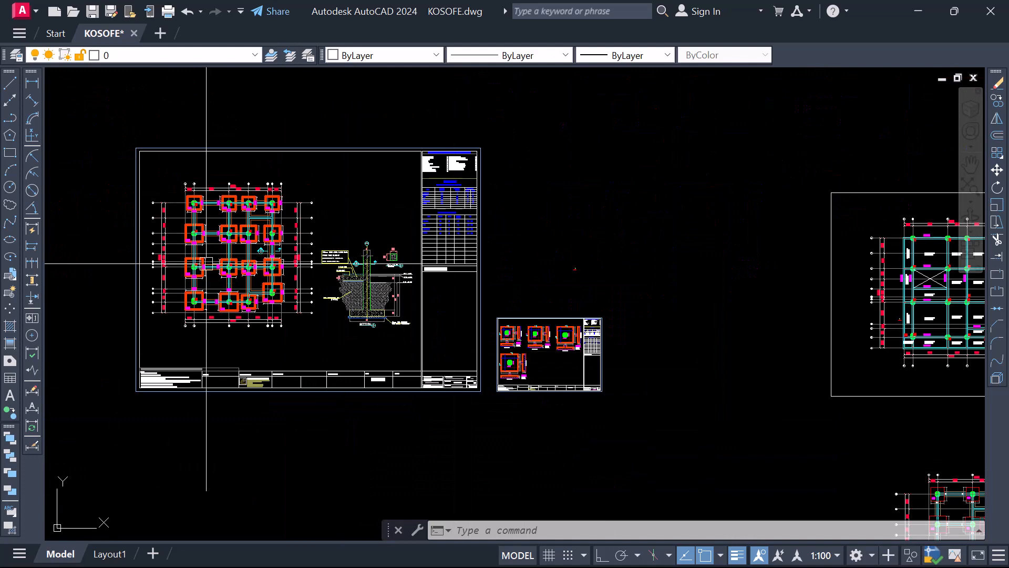
# Look over the foundation layout sheet and the separate foundation plan with its pad bases and grid lines
pyautogui.scroll(2, 206, 263)
pyautogui.scroll(-6, 441, 345)
pyautogui.scroll(5, 537, 405)
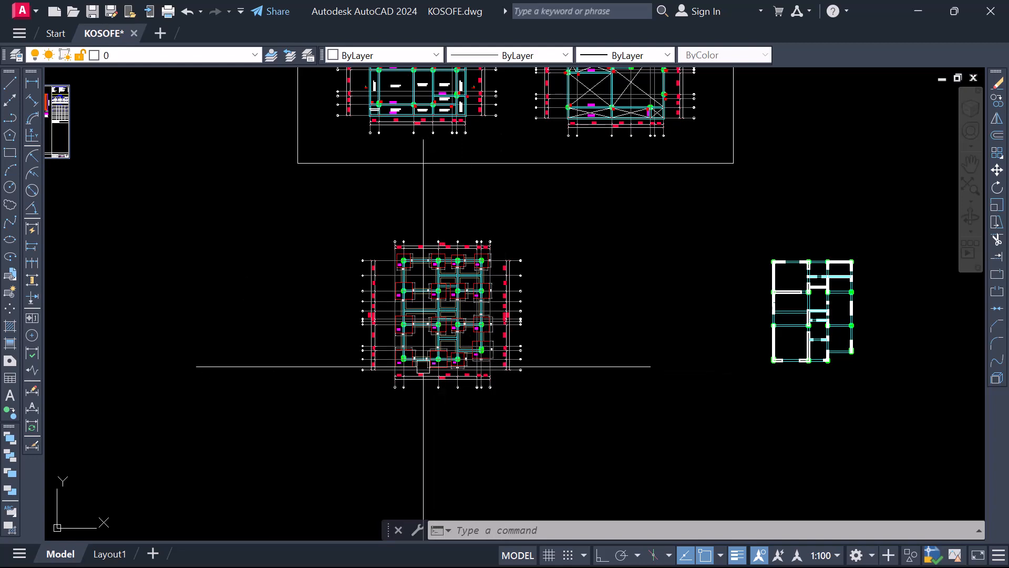
pyautogui.scroll(2, 450, 374)
pyautogui.scroll(-2, 468, 445)
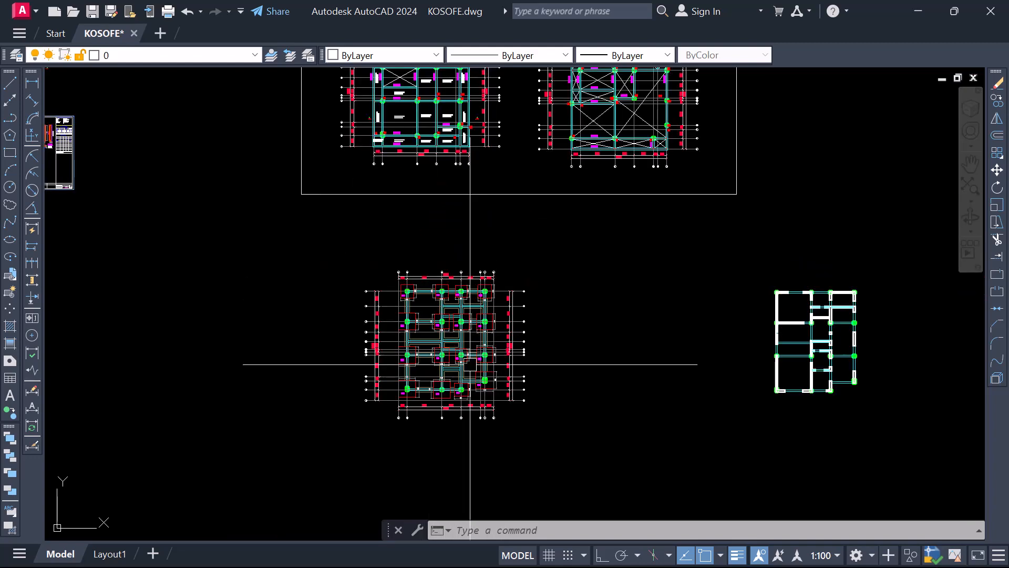
pyautogui.scroll(2, 463, 298)
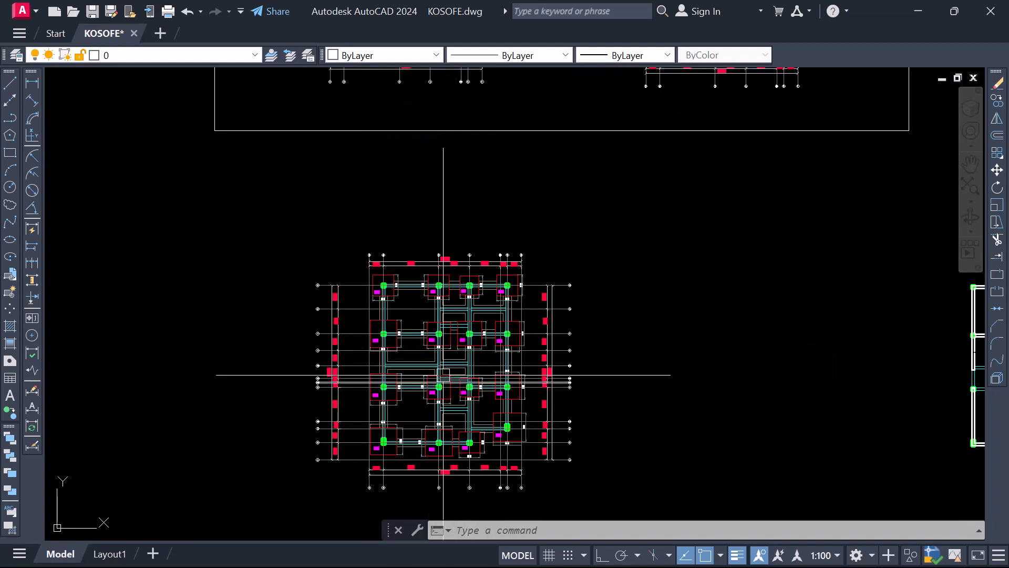
pyautogui.scroll(2, 473, 447)
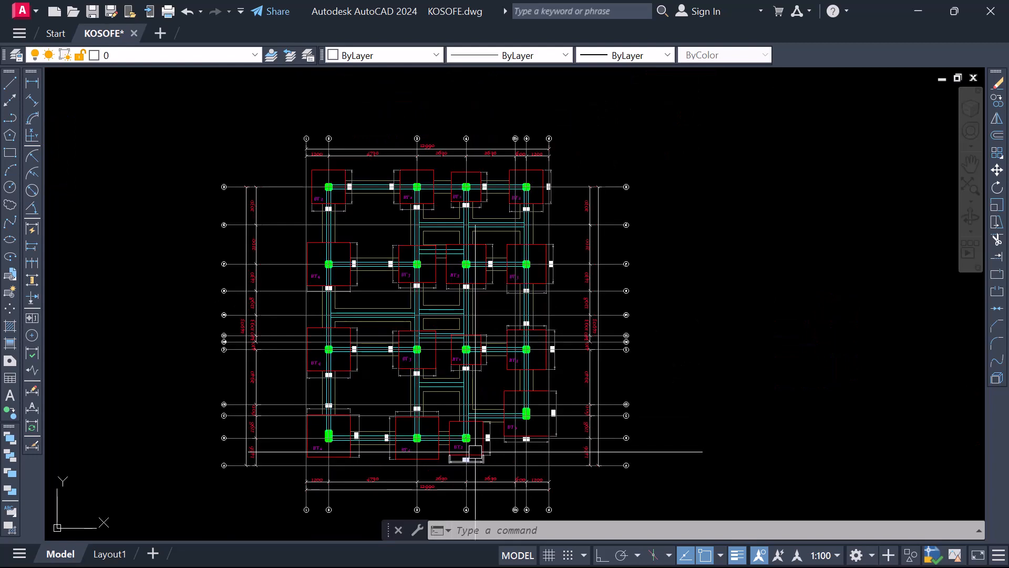
pyautogui.scroll(-2, 475, 451)
pyautogui.scroll(2, 442, 273)
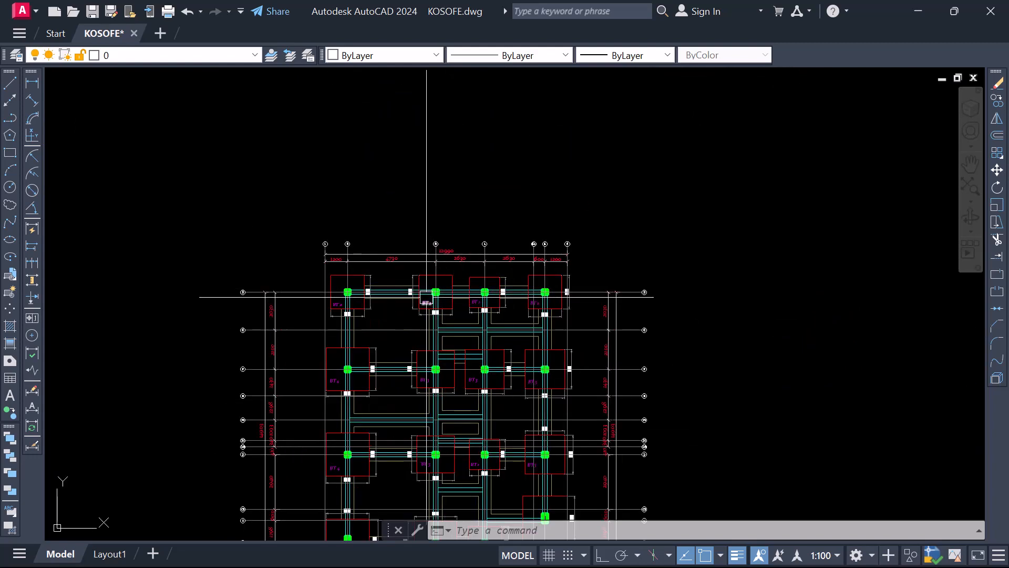
pyautogui.scroll(-2, 408, 278)
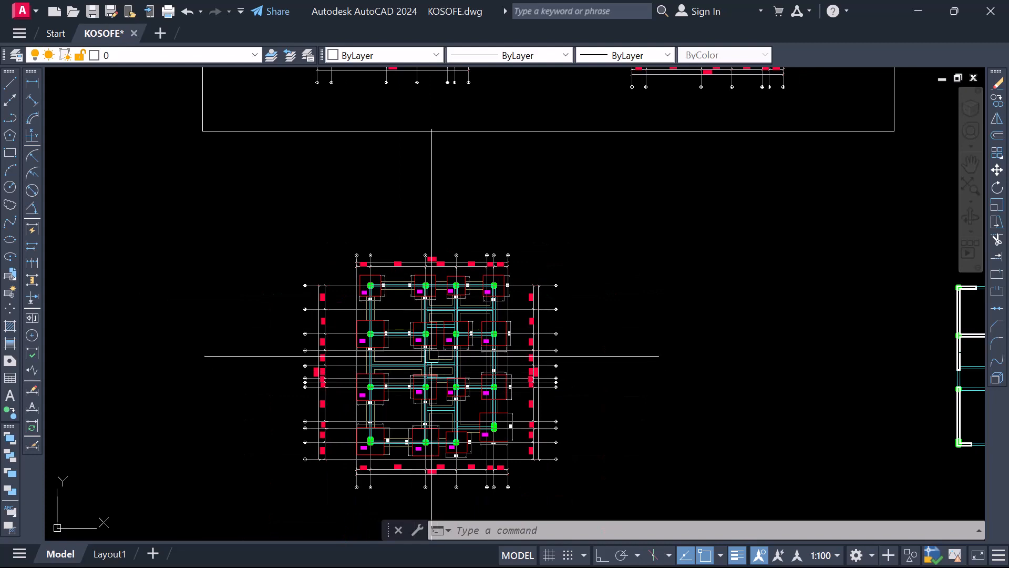
# Examine the two floor layout plans inside the rectangular frame above the foundation plan
pyautogui.scroll(-4, 443, 424)
pyautogui.scroll(4, 436, 226)
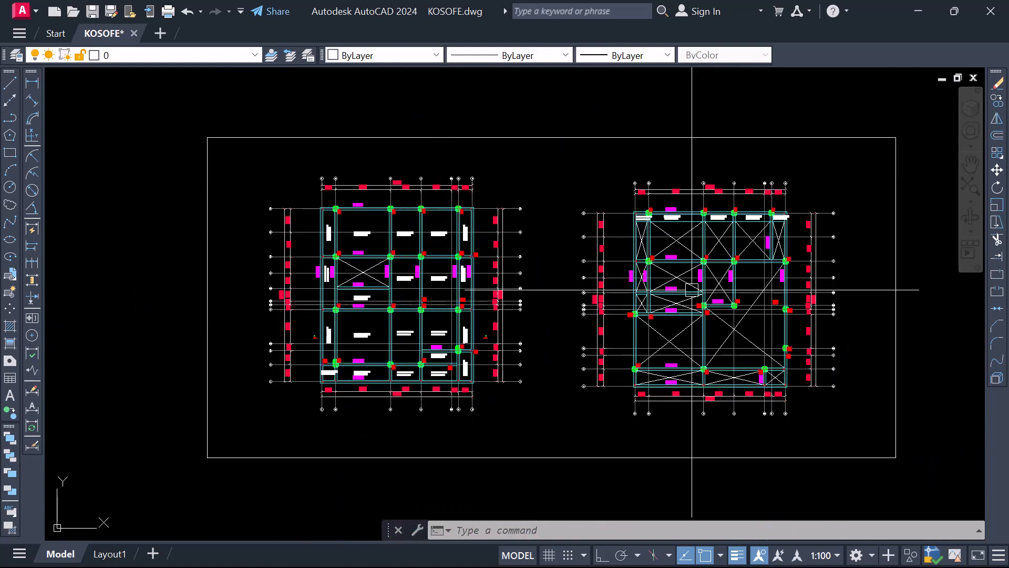
pyautogui.scroll(-2, 398, 222)
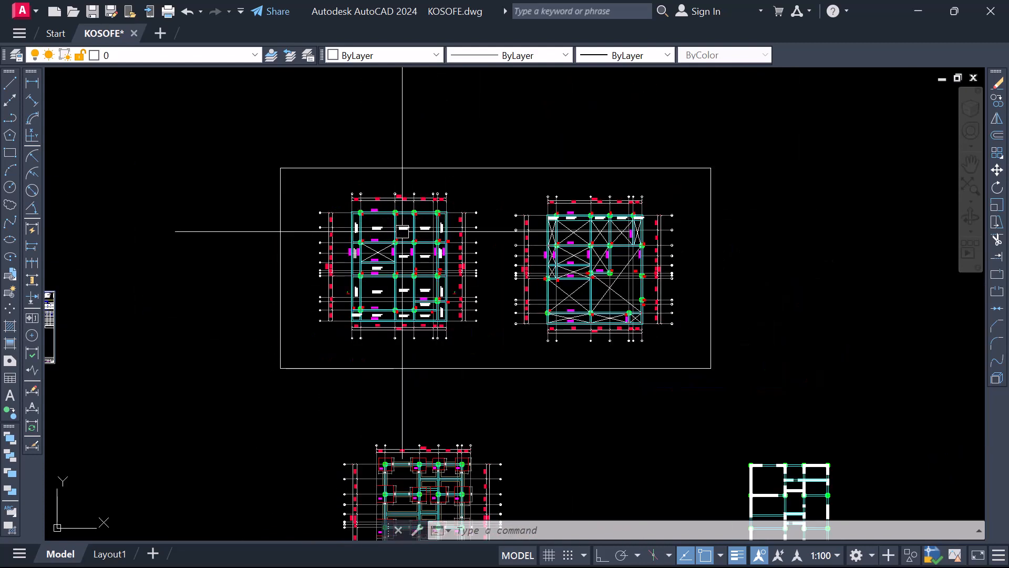
pyautogui.scroll(-2, 387, 248)
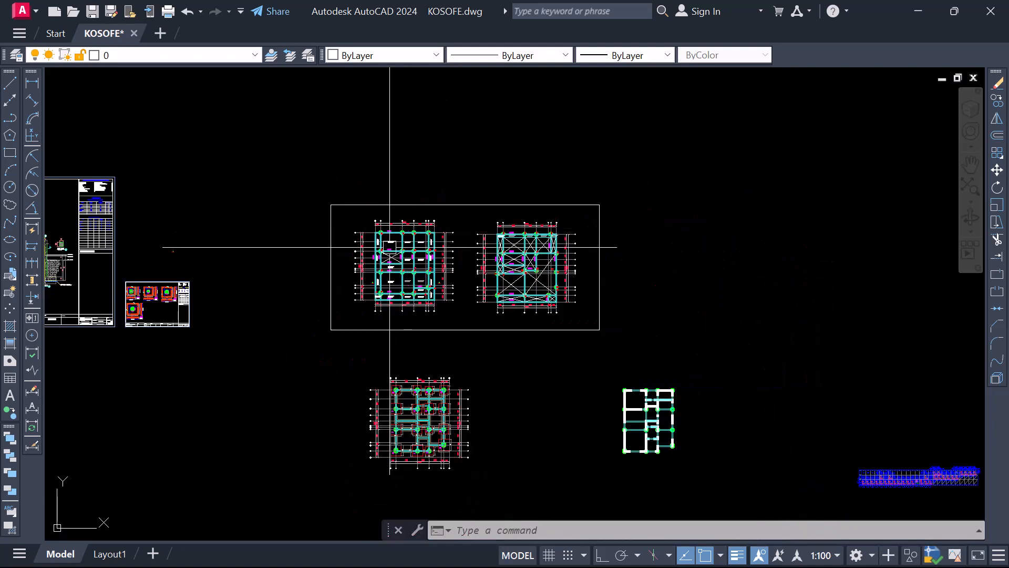
pyautogui.scroll(4, 384, 252)
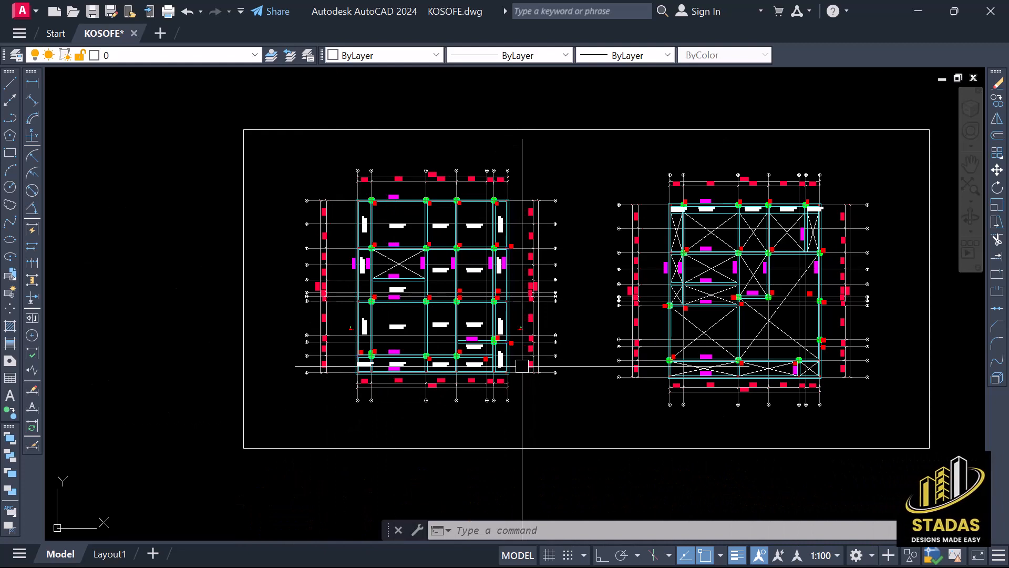
pyautogui.click(640, 235)
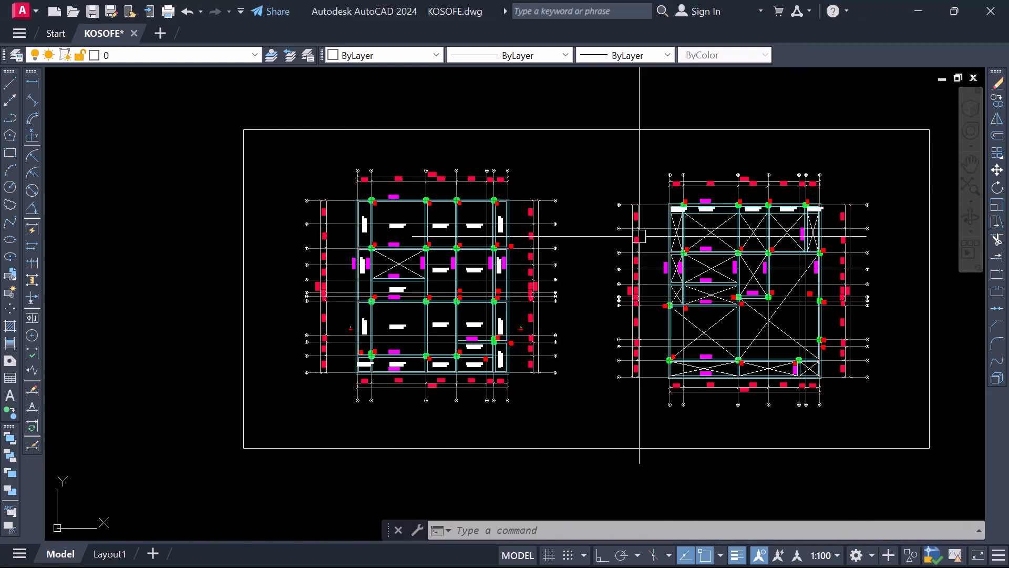
pyautogui.scroll(-5, 394, 220)
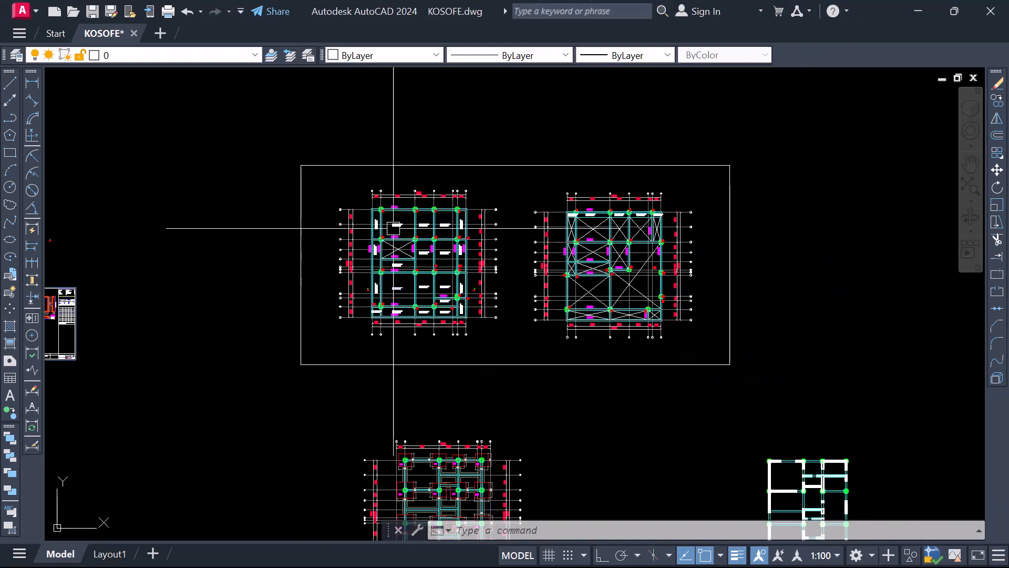
# Inspect the foundation plan's columns, pad bases, beams and grid dimensions below the framed floor layouts
pyautogui.scroll(4, 442, 427)
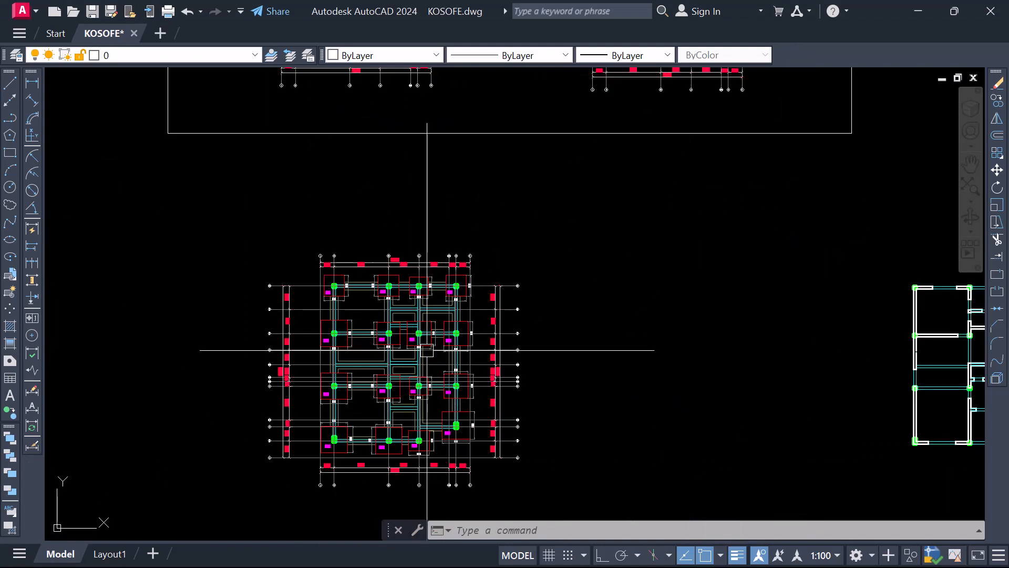
pyautogui.scroll(-3, 428, 410)
pyautogui.scroll(1, 390, 397)
pyautogui.scroll(2, 414, 412)
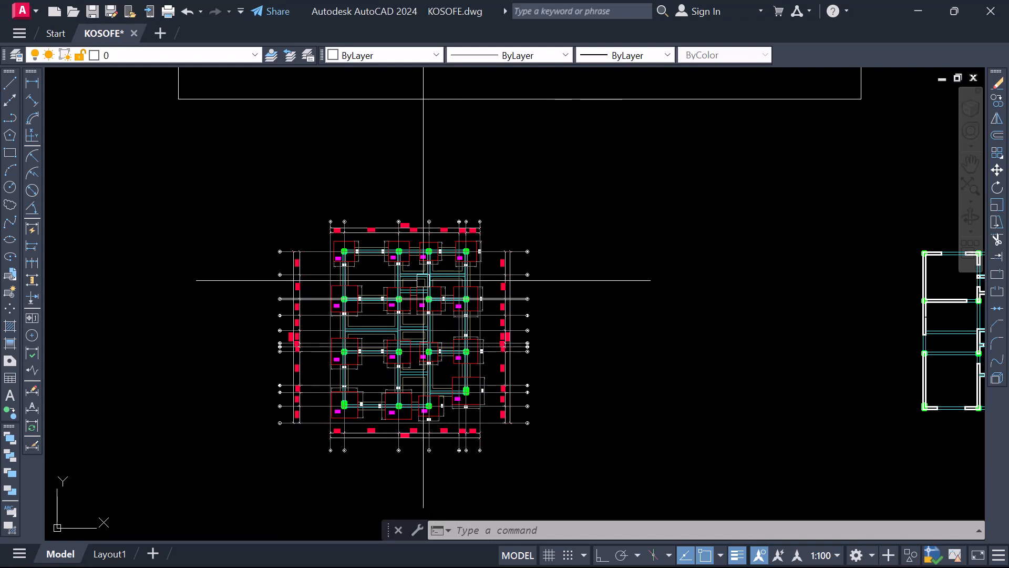
pyautogui.scroll(2, 420, 267)
pyautogui.scroll(2, 353, 254)
pyautogui.scroll(-2, 465, 268)
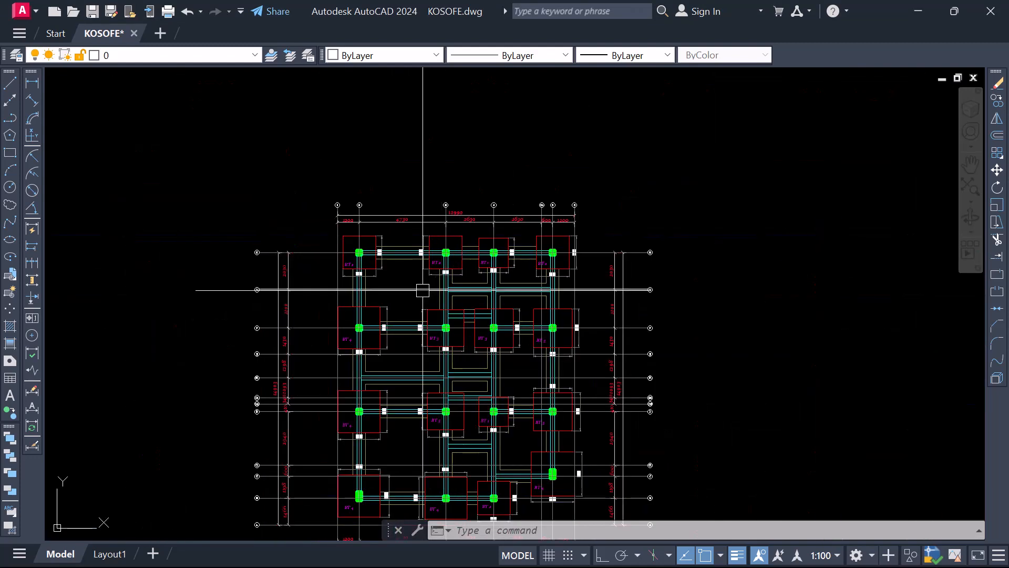
pyautogui.scroll(2, 414, 265)
pyautogui.scroll(-2, 413, 244)
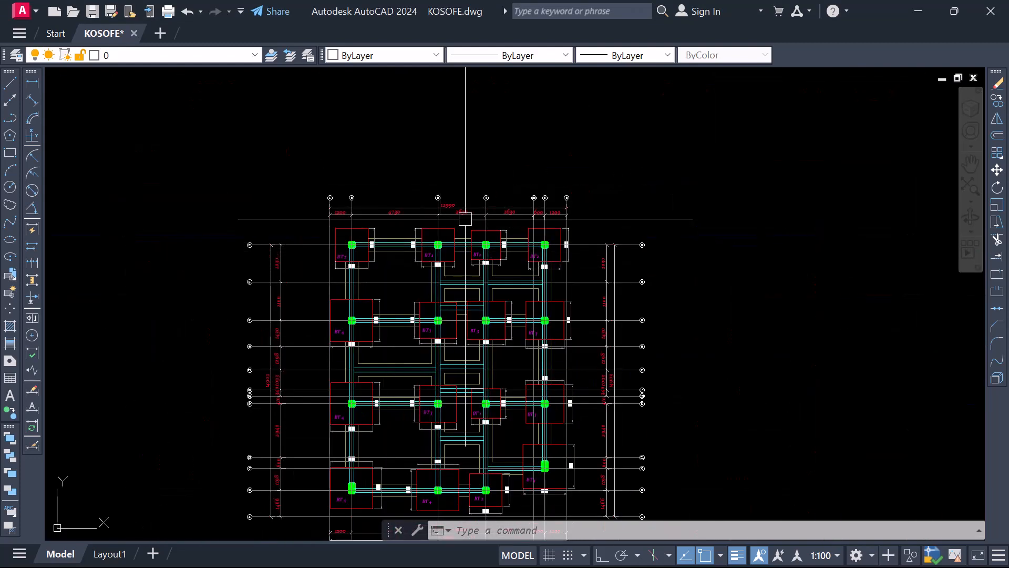
pyautogui.scroll(-2, 405, 232)
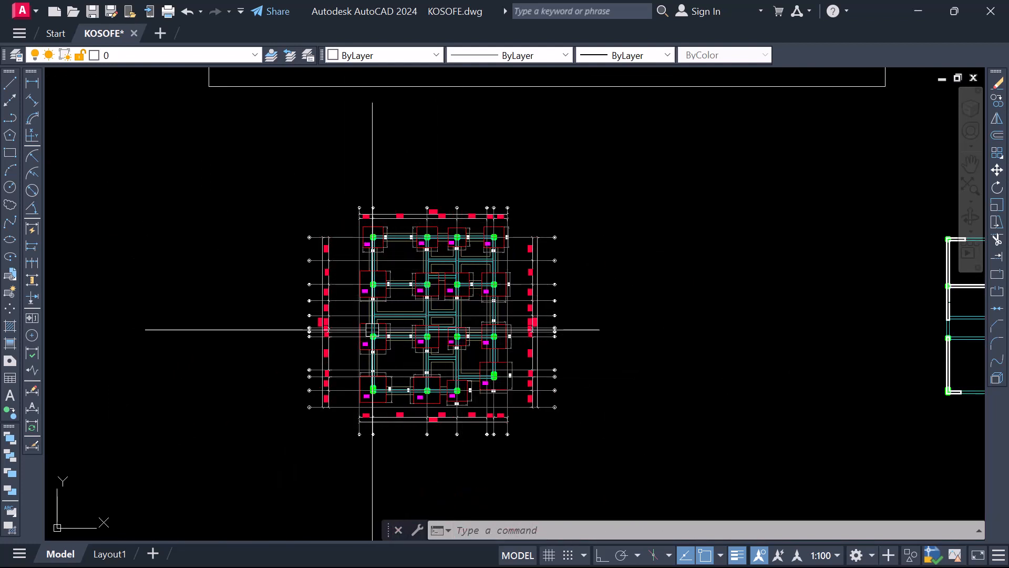
pyautogui.scroll(-2, 373, 330)
pyautogui.scroll(3, 452, 323)
pyautogui.scroll(-3, 525, 326)
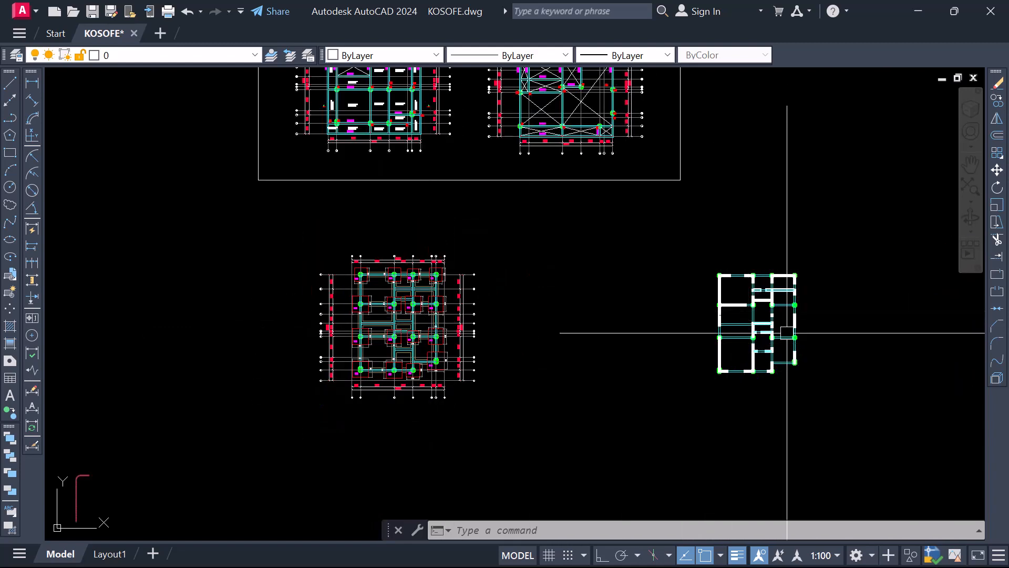
# Review the wall and column plan beside the foundation plan, and compare it with the two framed floor layouts
pyautogui.scroll(2, 785, 284)
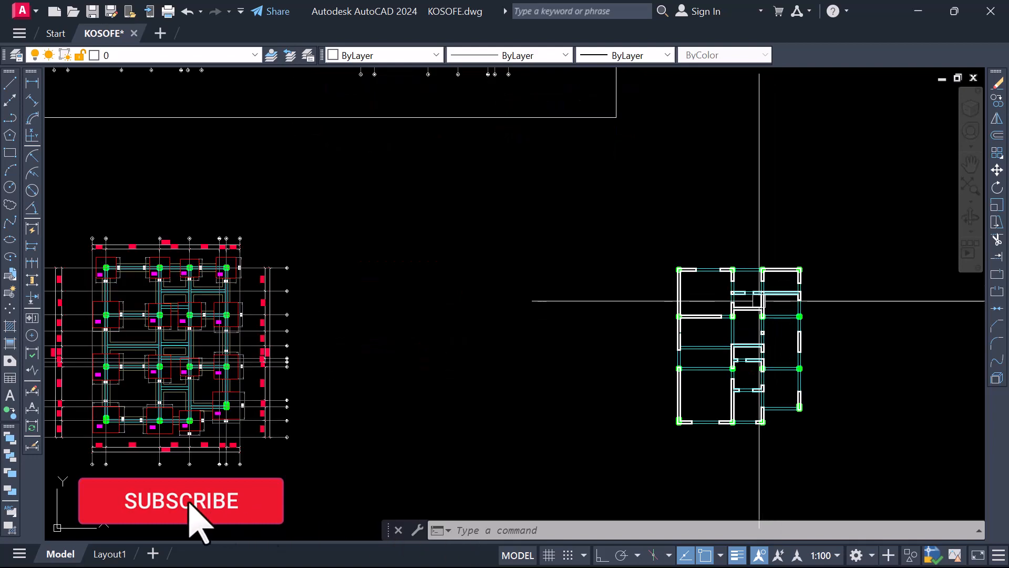
pyautogui.scroll(-2, 687, 316)
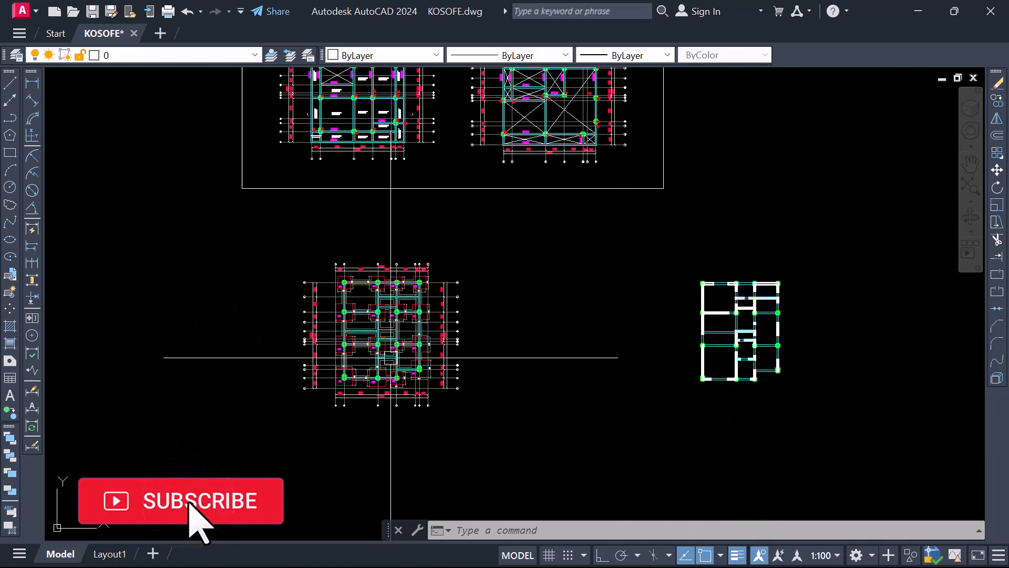
pyautogui.scroll(-2, 419, 286)
pyautogui.scroll(4, 399, 181)
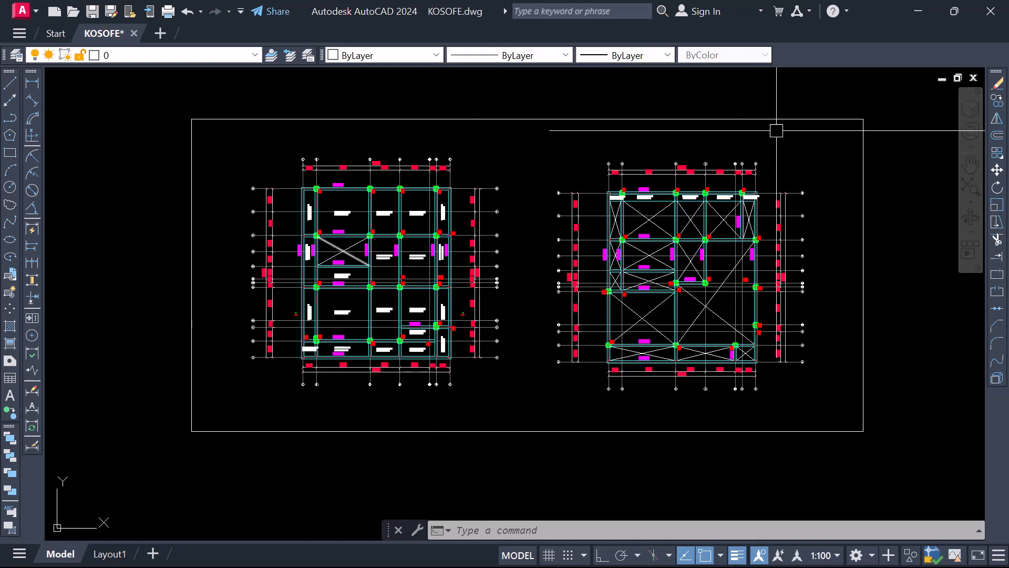
pyautogui.scroll(-5, 579, 302)
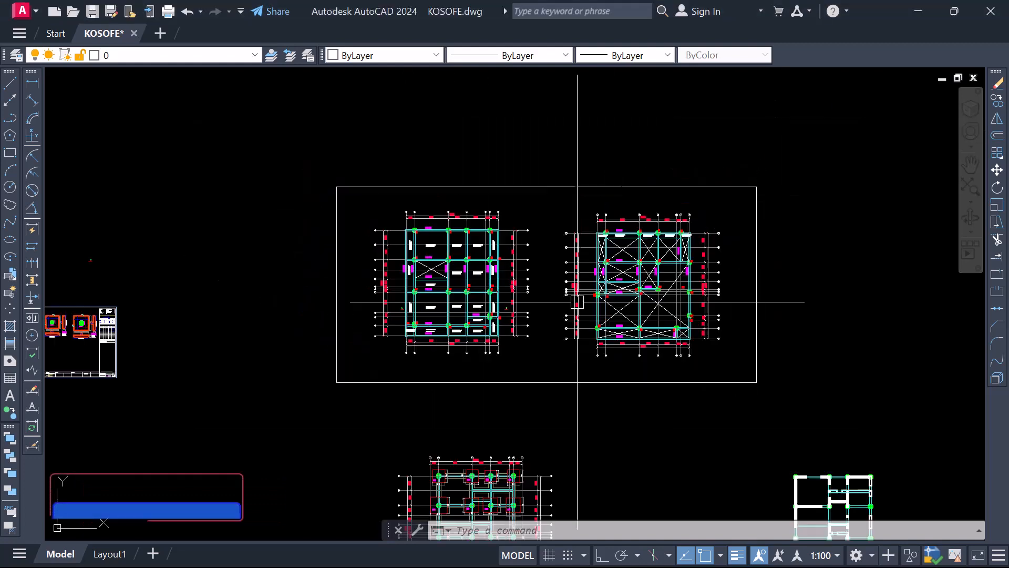
pyautogui.scroll(4, 500, 316)
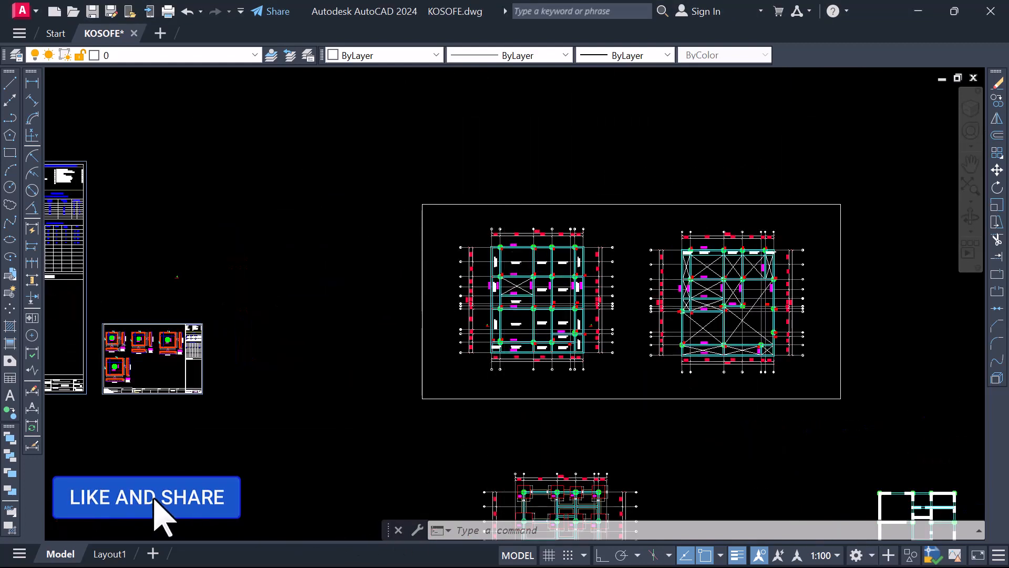
pyautogui.scroll(-2, 526, 326)
pyautogui.scroll(4, 547, 389)
pyautogui.scroll(-2, 520, 294)
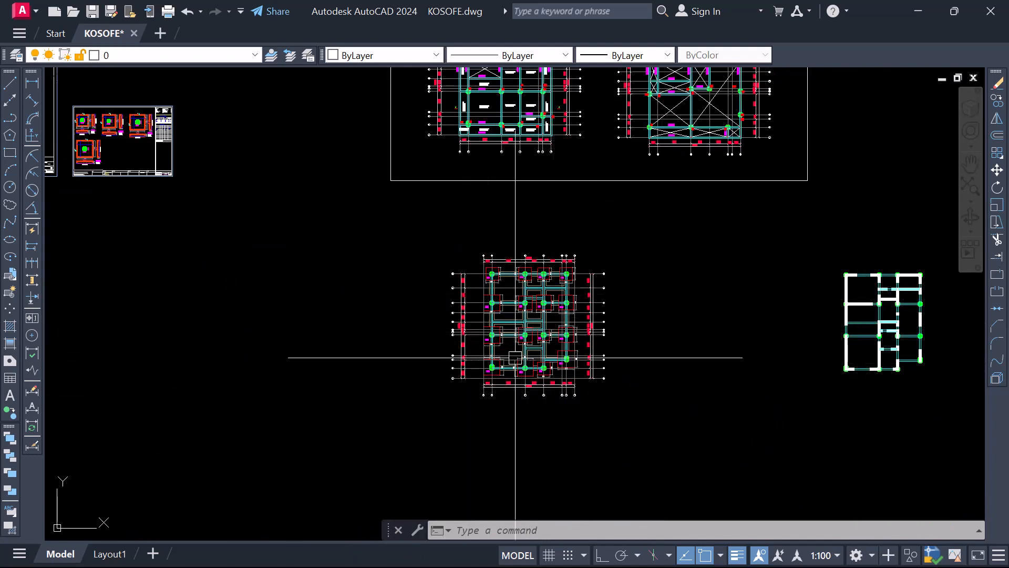
# Check the BT base labels, footing sizes and grid spacings on the foundation plan
pyautogui.scroll(3, 526, 355)
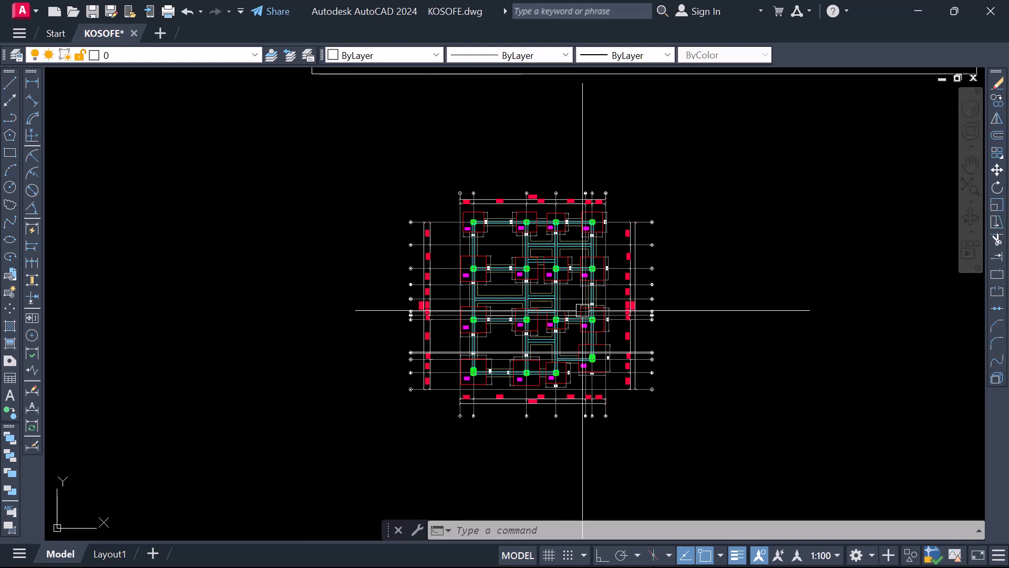
pyautogui.scroll(4, 573, 279)
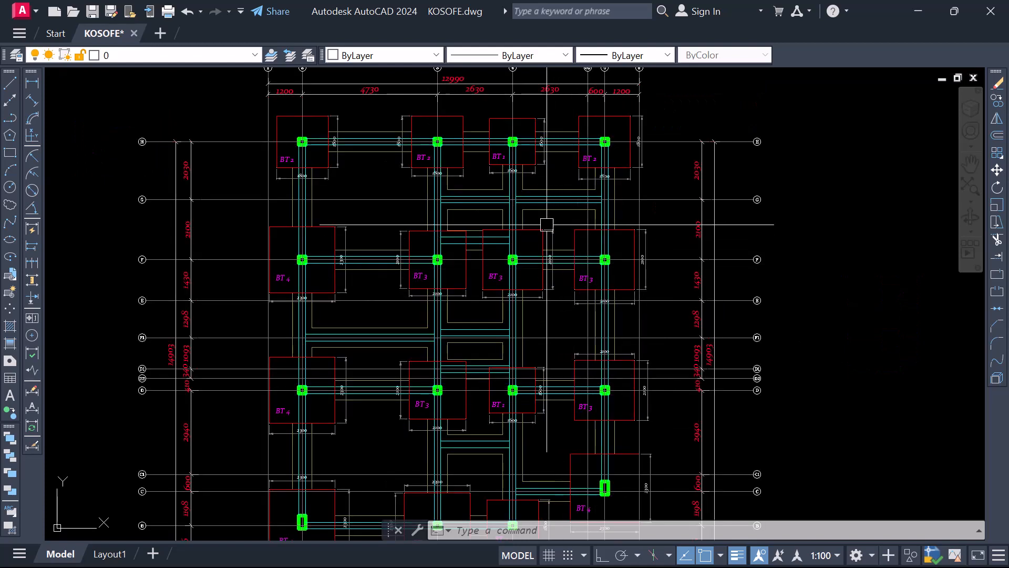
pyautogui.scroll(-4, 486, 209)
pyautogui.scroll(2, 468, 227)
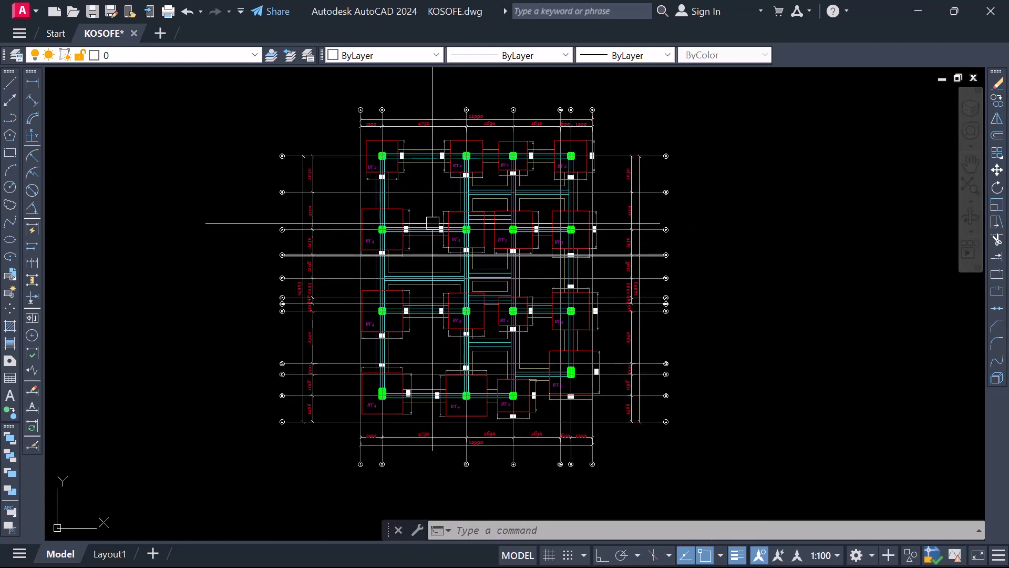
pyautogui.scroll(2, 432, 219)
pyautogui.scroll(-4, 435, 229)
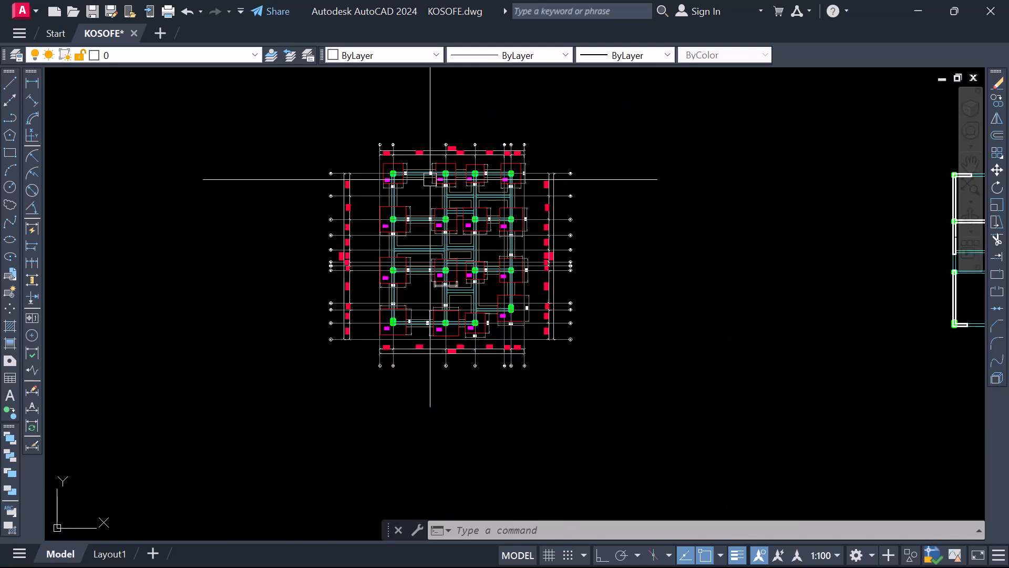
pyautogui.scroll(2, 399, 180)
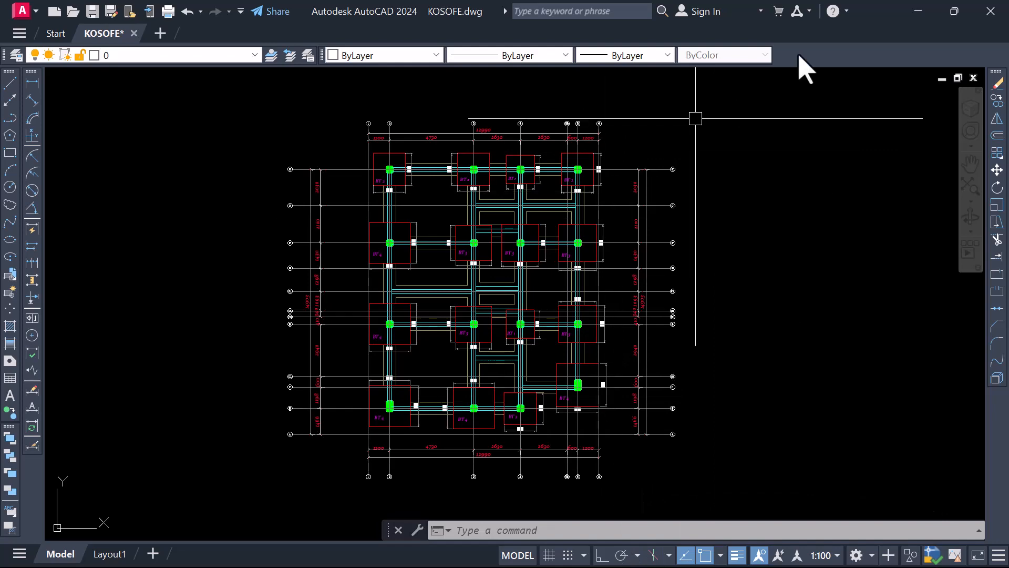
# Switch to ProtaStructure and inspect the pad bases at grid intersections D/3 and D/1 in the Storey 0 plan and 3D view
pyautogui.click(916, 12)
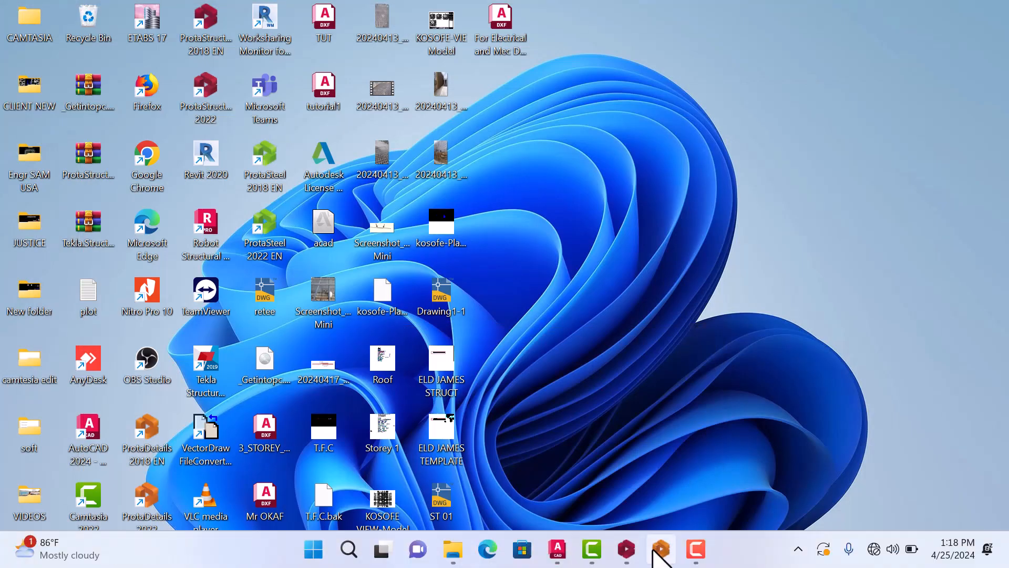
pyautogui.click(627, 549)
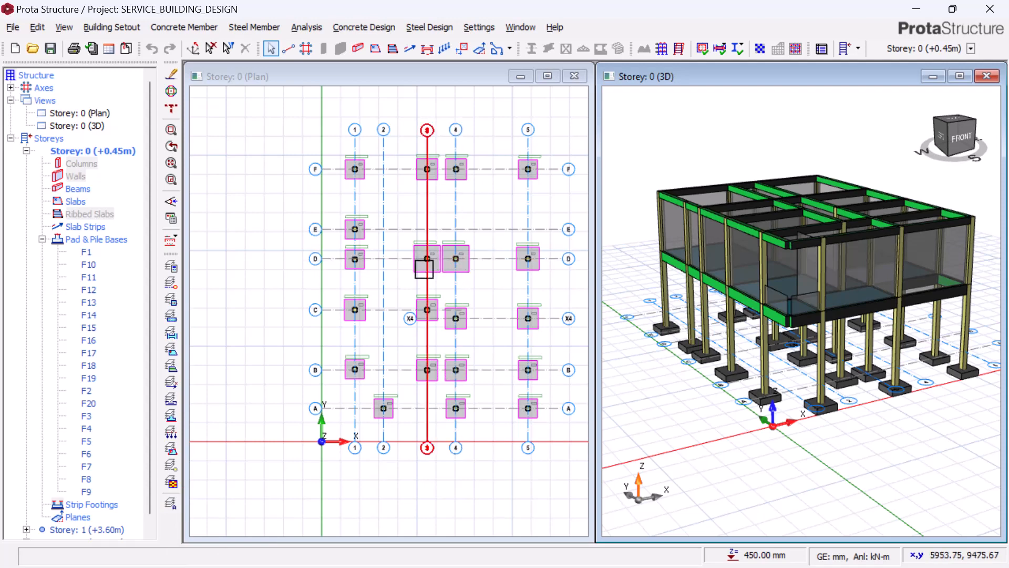
pyautogui.click(415, 263)
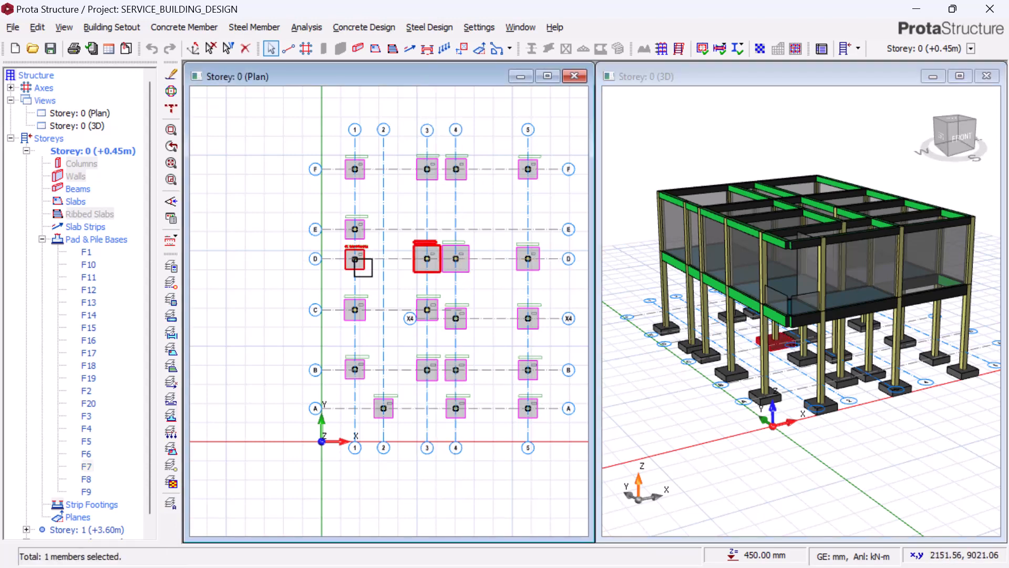
pyautogui.scroll(5, 774, 350)
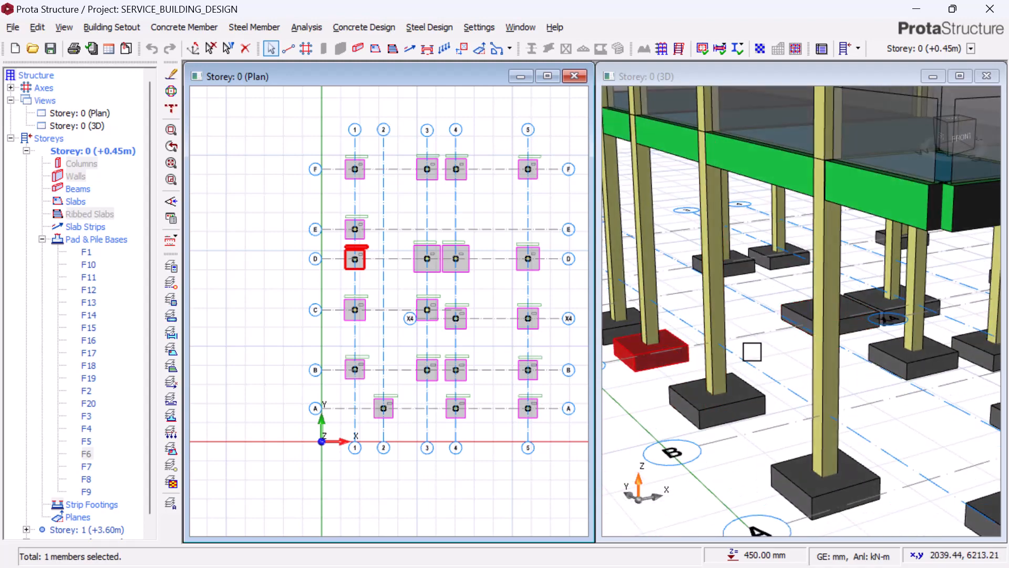
pyautogui.moveTo(751, 347)
pyautogui.mouseDown(button='middle')
pyautogui.moveTo(755, 338)
pyautogui.moveTo(728, 348)
pyautogui.moveTo(720, 283)
pyautogui.moveTo(751, 377)
pyautogui.moveTo(726, 361)
pyautogui.moveTo(743, 369)
pyautogui.mouseUp(button='middle')
pyautogui.scroll(5, 718, 355)
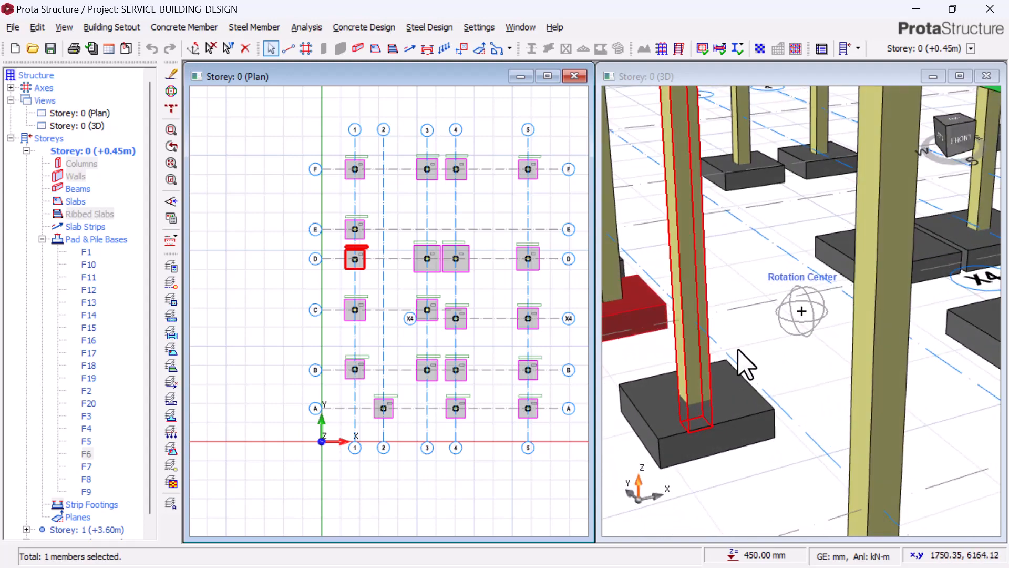
# Compare the pad base at grid D/3 with the one at C/3 by selecting each in the model
pyautogui.click(746, 198)
pyautogui.moveTo(795, 318)
pyautogui.mouseDown(button='middle')
pyautogui.moveTo(810, 312)
pyautogui.moveTo(800, 341)
pyautogui.mouseUp(button='middle')
pyautogui.click(823, 267)
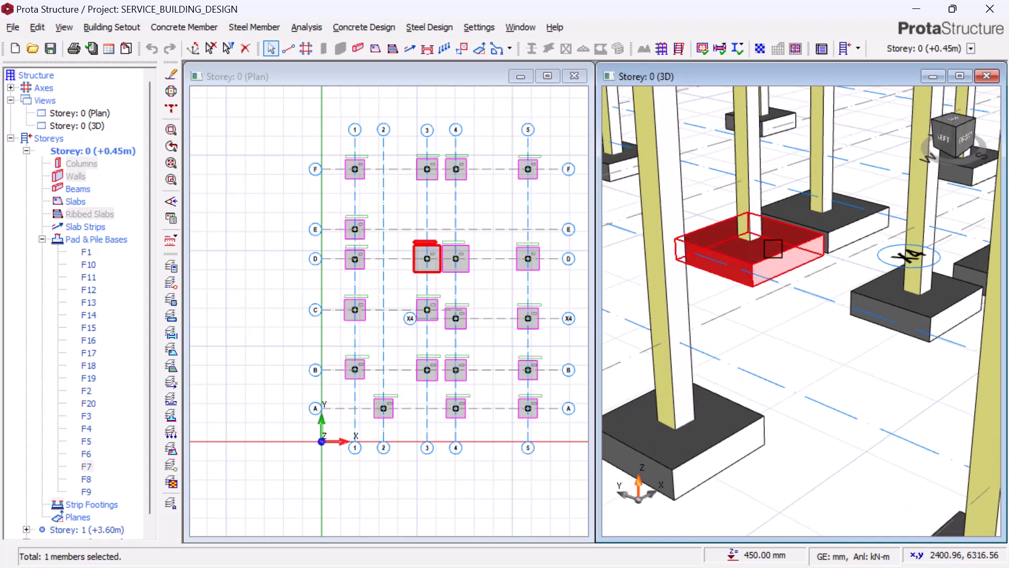
pyautogui.click(883, 296)
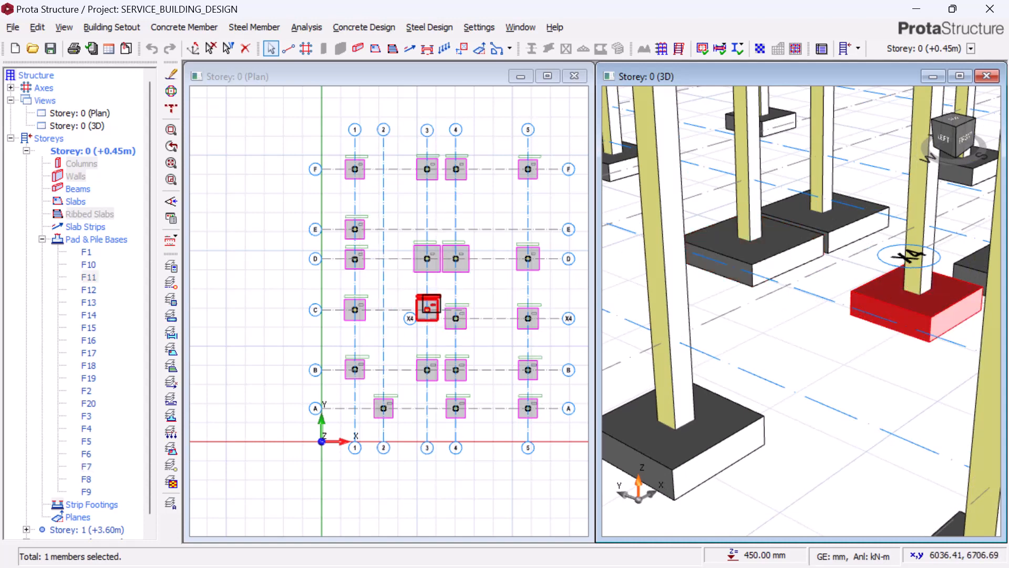
pyautogui.click(421, 271)
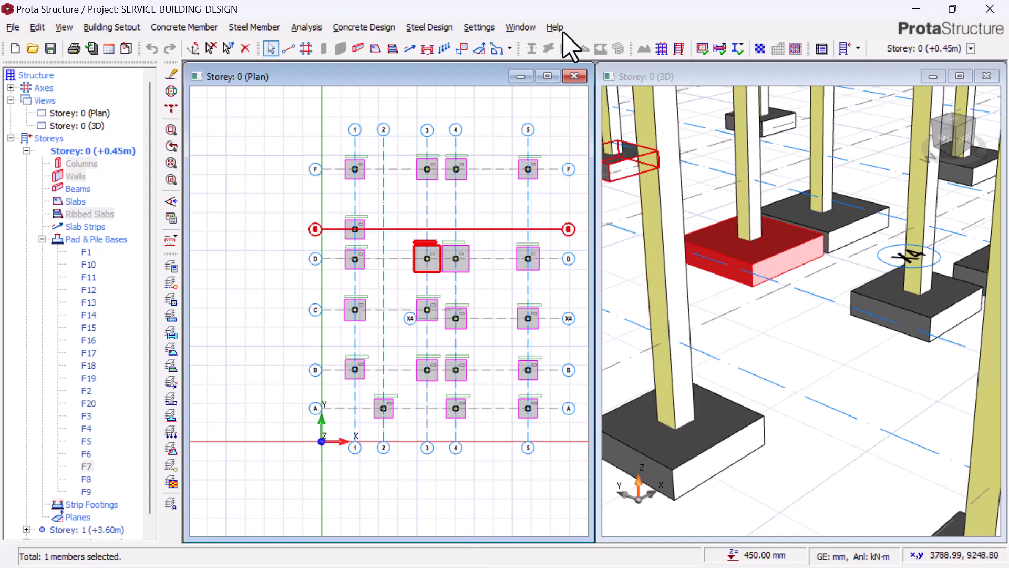
# Switch to ProtaDetails and examine the row of pad footing details above the storey plans in Drawing1.dwg
pyautogui.click(919, 9)
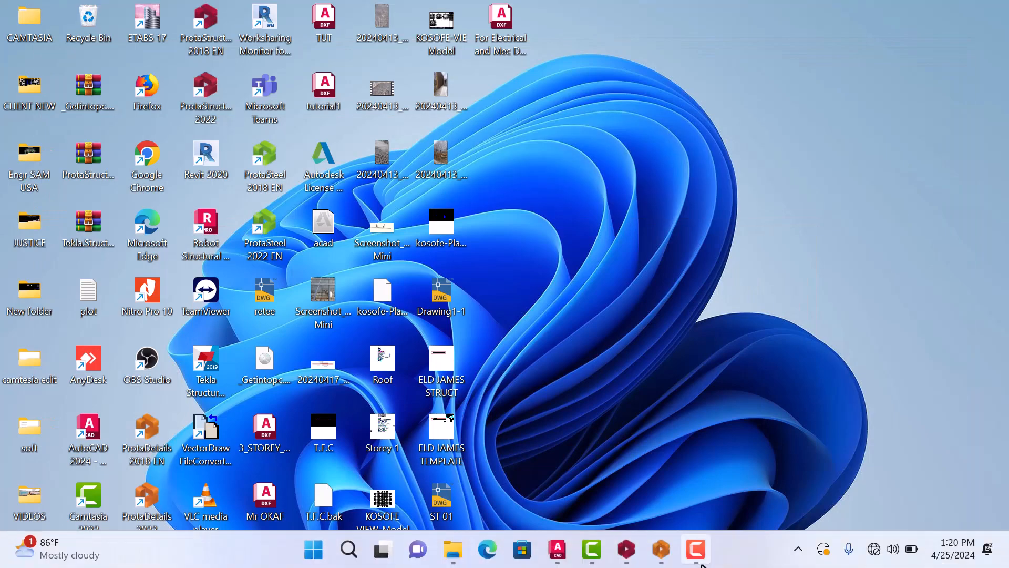
pyautogui.click(662, 549)
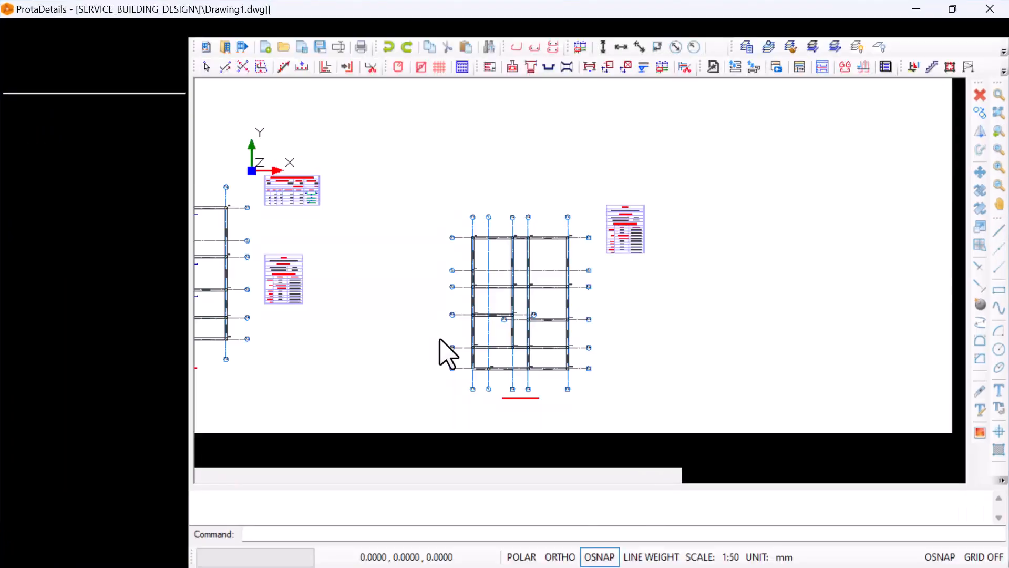
pyautogui.scroll(-4, 663, 274)
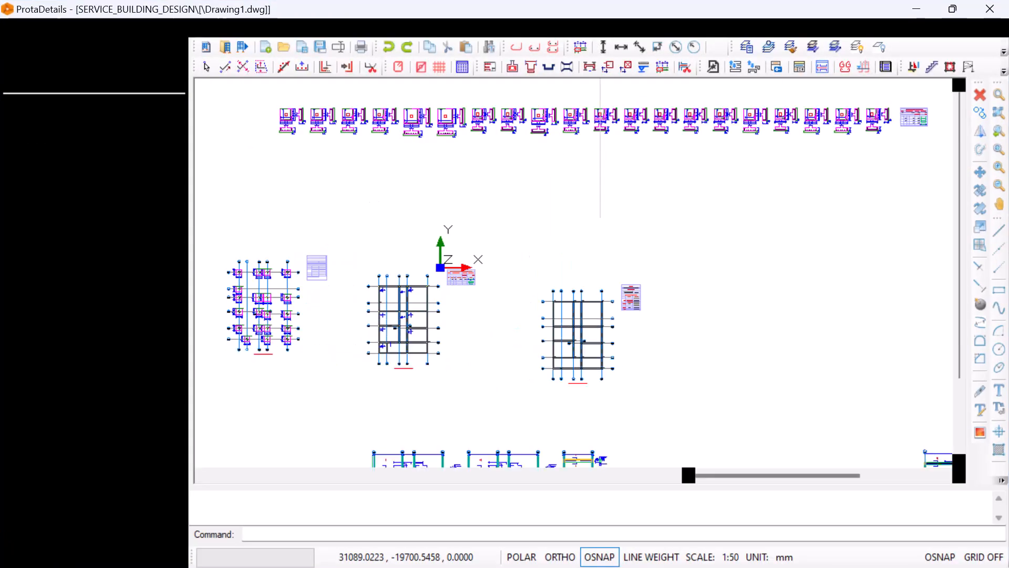
pyautogui.scroll(4, 415, 135)
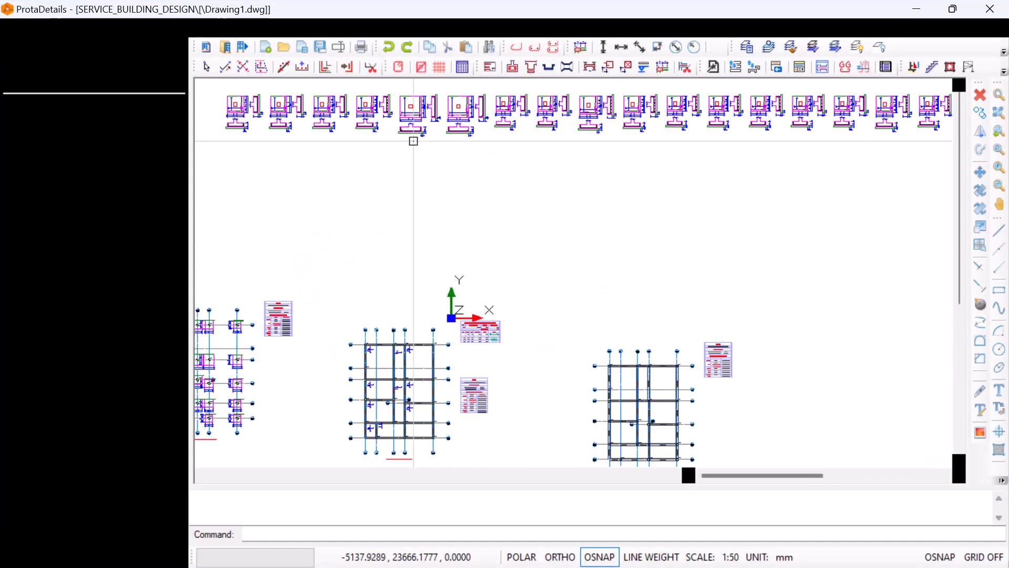
pyautogui.scroll(-2, 500, 360)
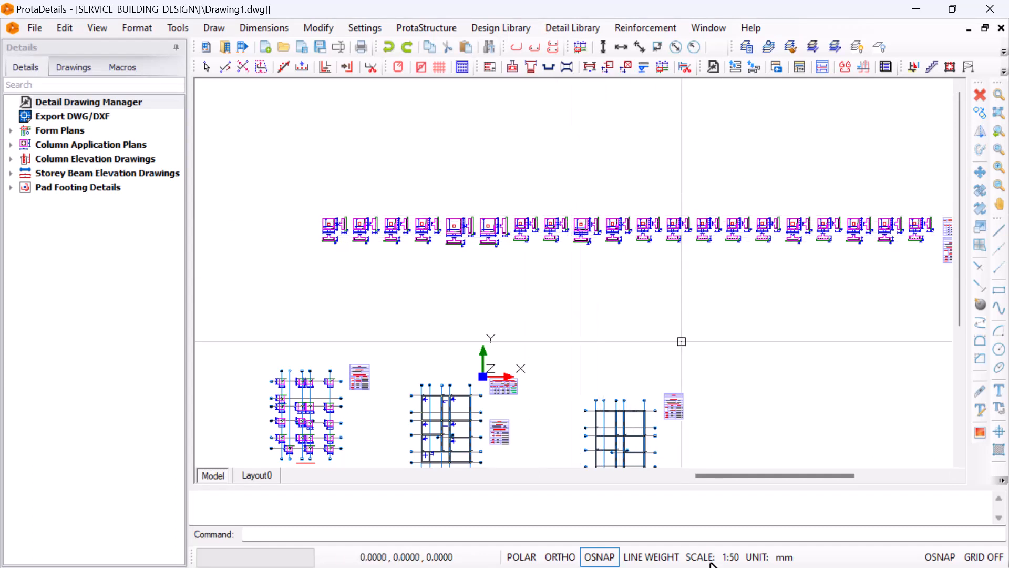
# Switch to AutoCAD and compare the four typical base details in KOSOFE.dwg with the long row of pad footing details above them
pyautogui.click(908, 12)
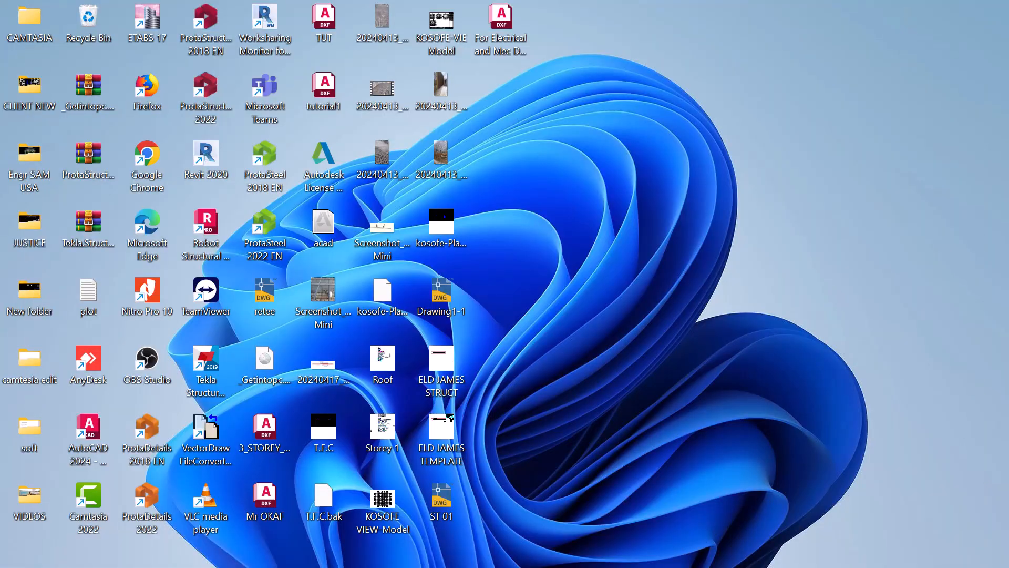
pyautogui.moveTo(605, 562)
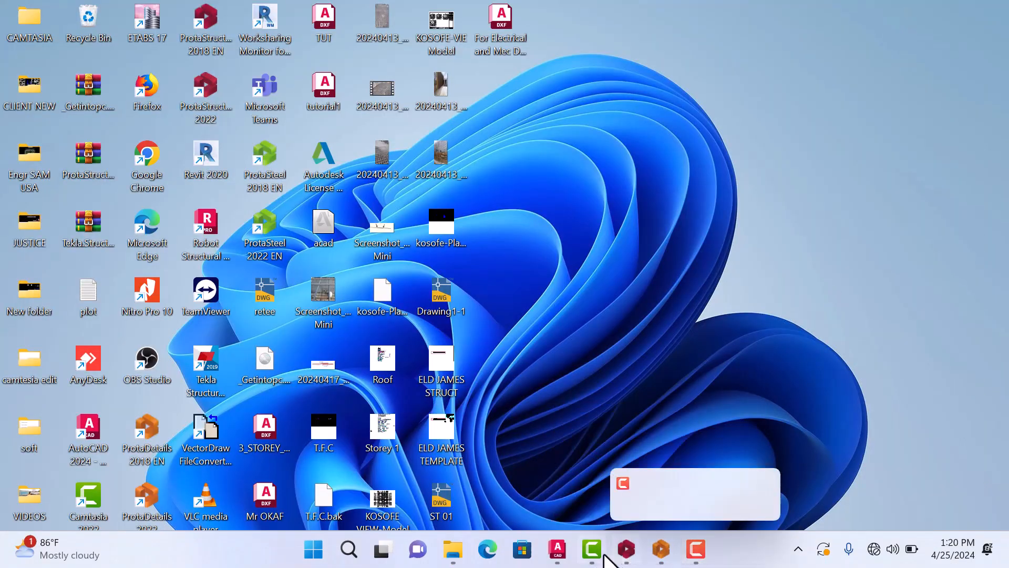
pyautogui.click(560, 558)
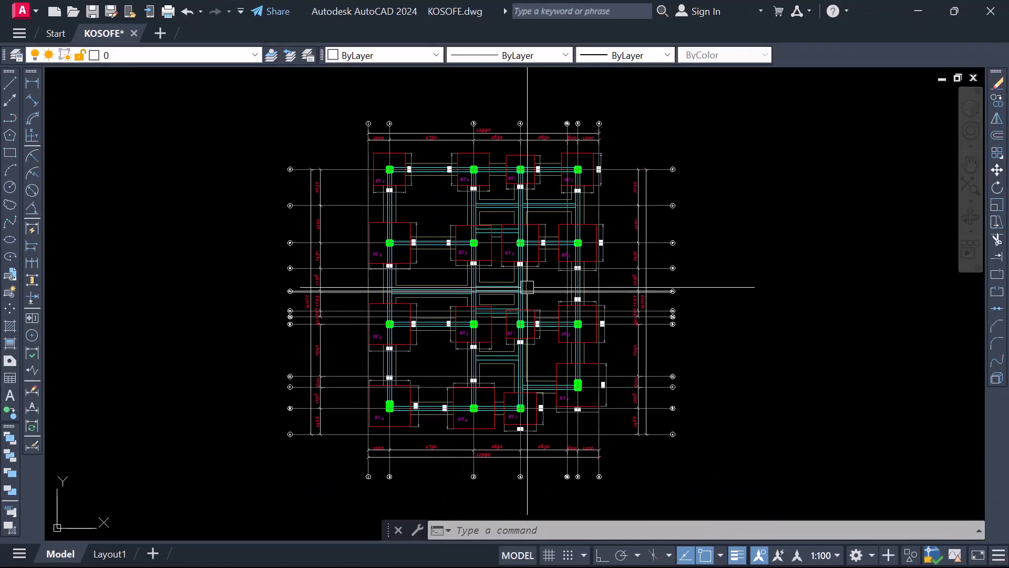
pyautogui.scroll(-4, 365, 286)
pyautogui.scroll(-4, 432, 361)
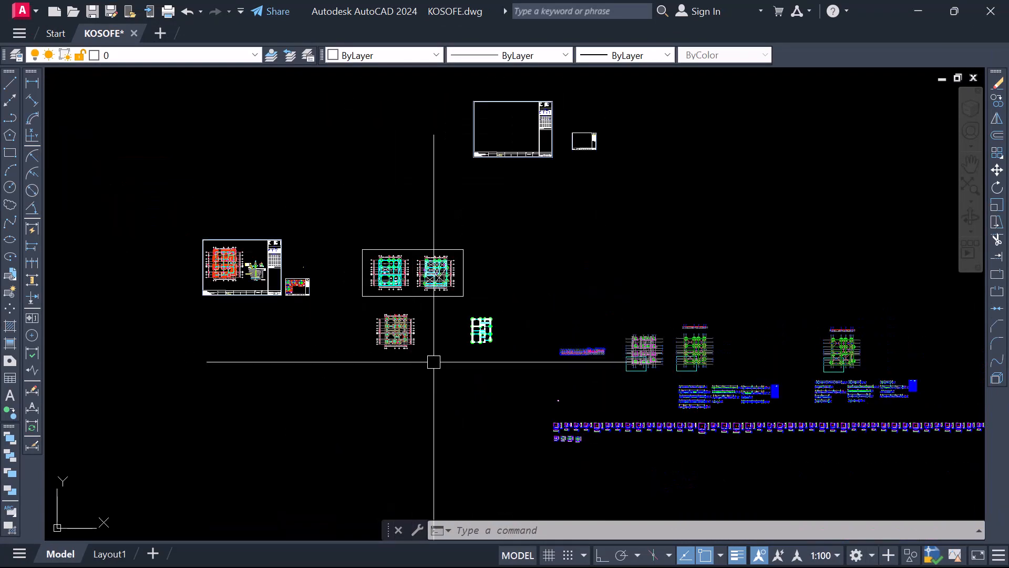
pyautogui.scroll(4, 605, 403)
pyautogui.scroll(-5, 455, 376)
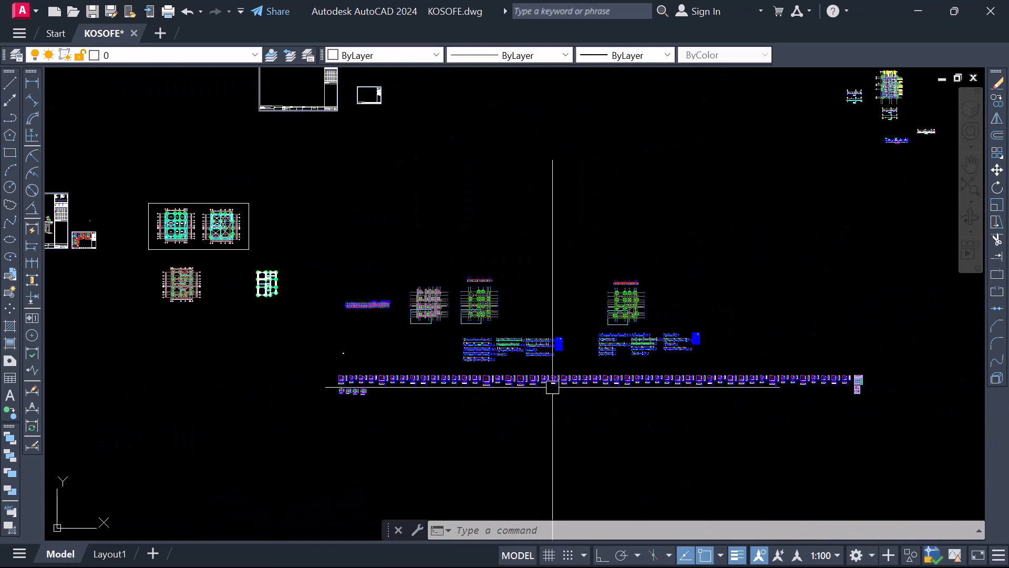
pyautogui.scroll(2, 360, 391)
pyautogui.scroll(6, 360, 391)
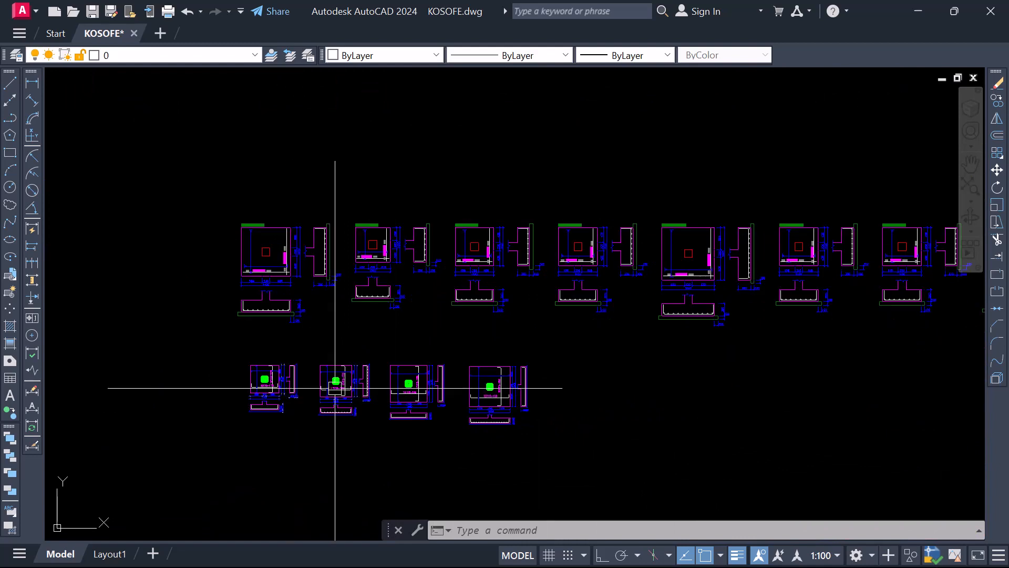
pyautogui.scroll(-2, 373, 373)
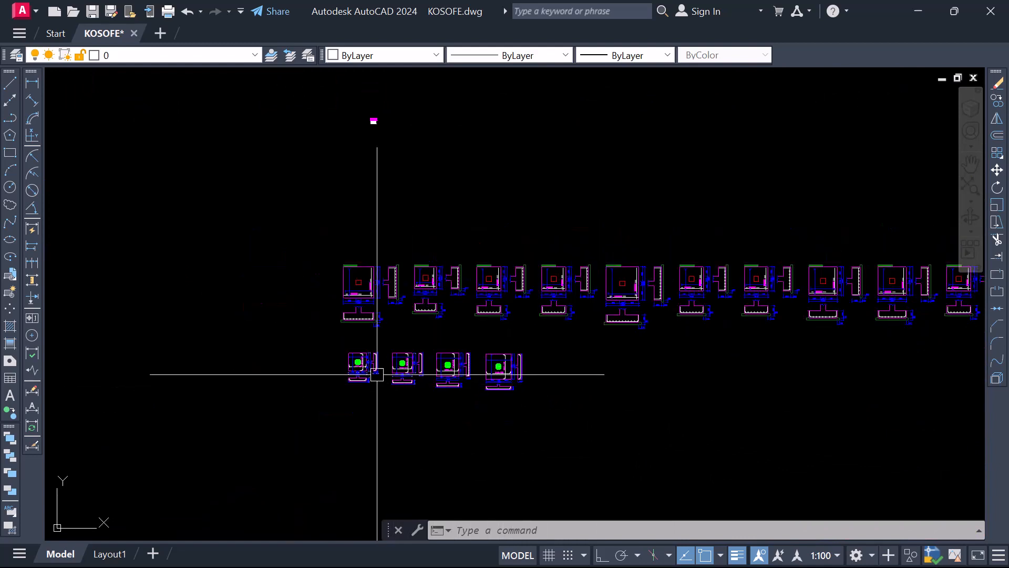
pyautogui.scroll(6, 343, 384)
pyautogui.scroll(-3, 326, 307)
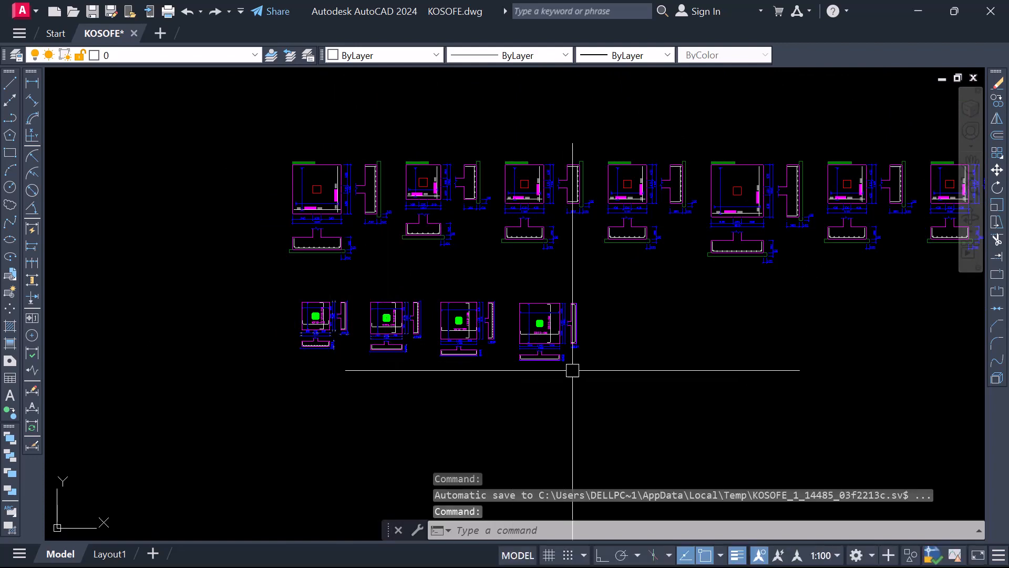
# Check the BT 1 and BT 2 base labels and footing dimensions along the uppermost row of the foundation plan
pyautogui.scroll(-6, 575, 368)
pyautogui.scroll(8, 368, 279)
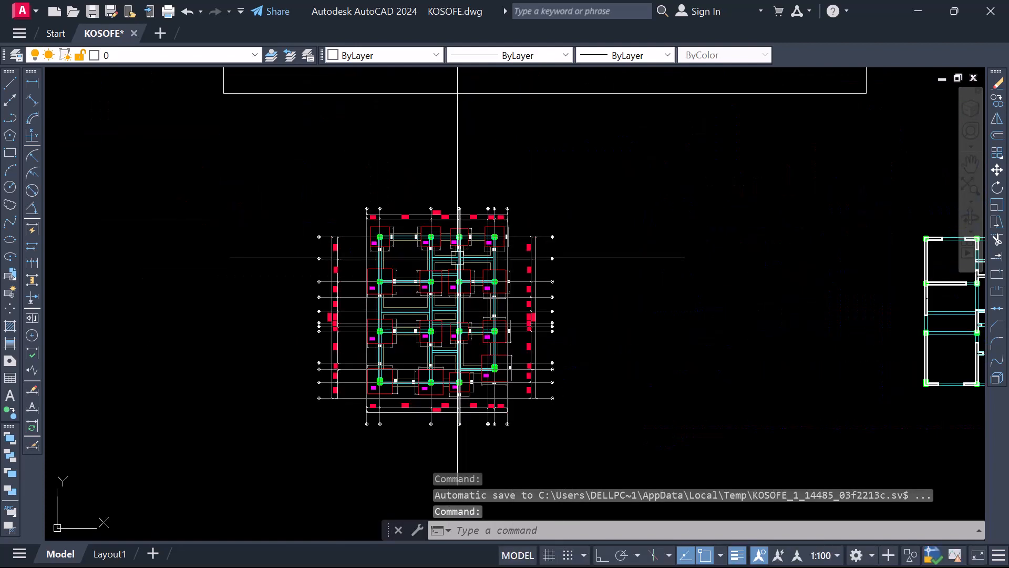
pyautogui.scroll(7, 336, 234)
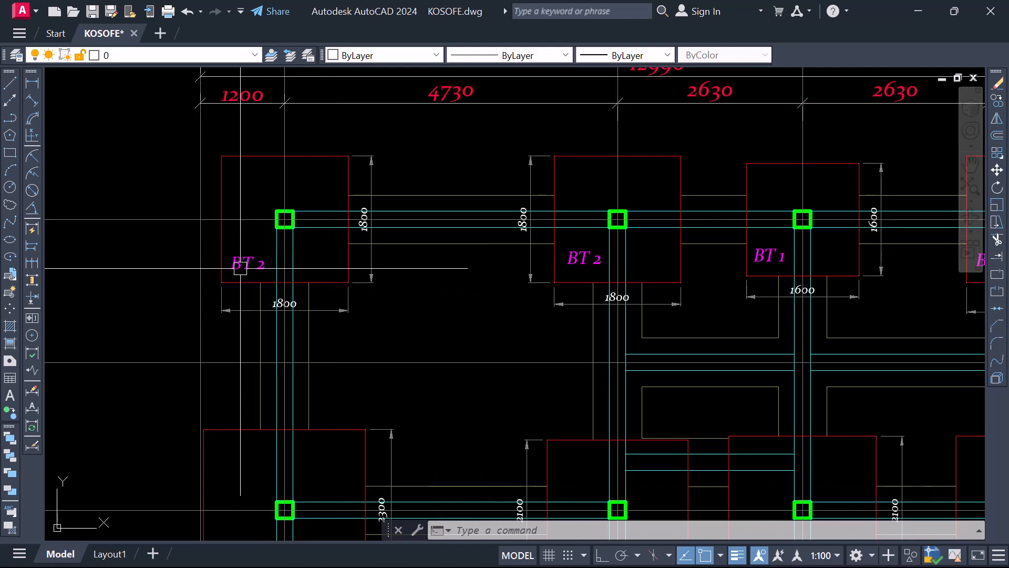
pyautogui.scroll(-2, 265, 264)
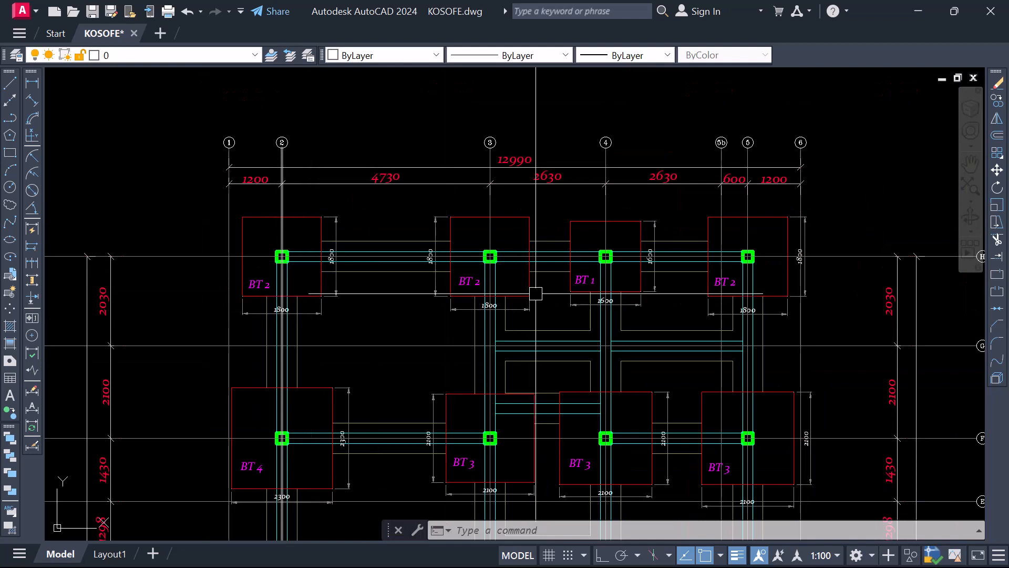
pyautogui.scroll(3, 282, 289)
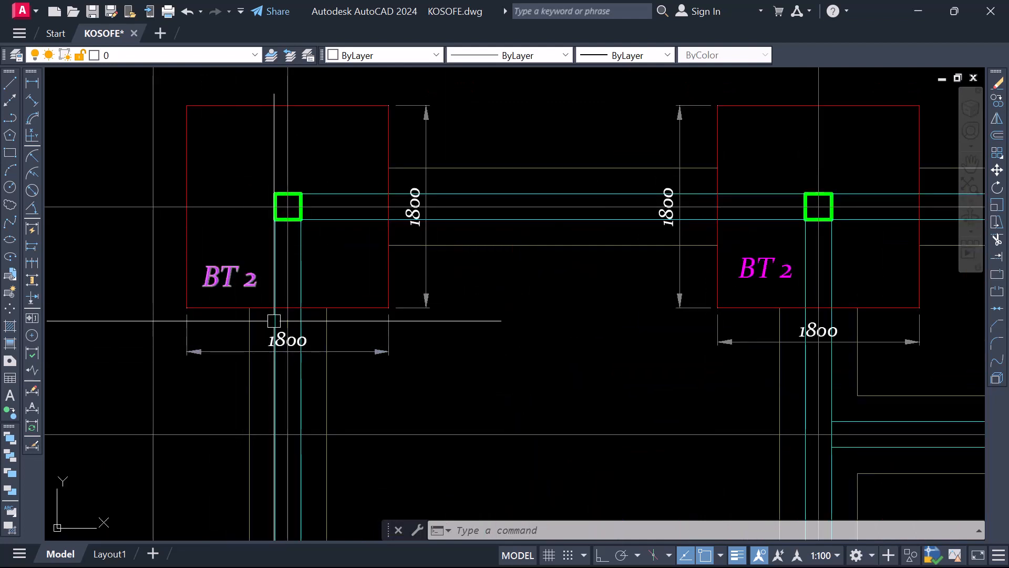
pyautogui.scroll(-2, 274, 320)
pyautogui.scroll(-2, 244, 316)
pyautogui.scroll(6, 476, 302)
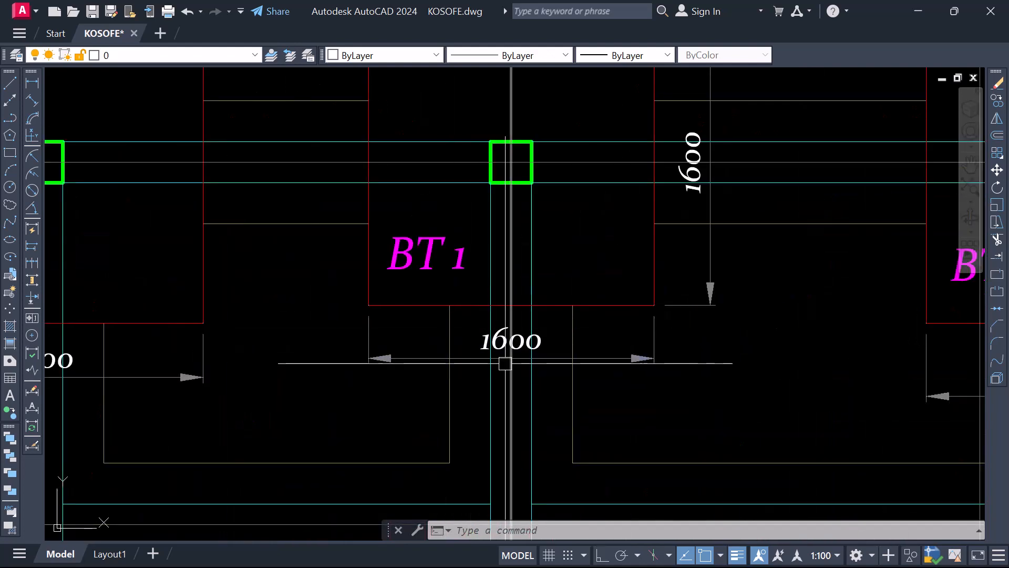
pyautogui.scroll(-8, 497, 245)
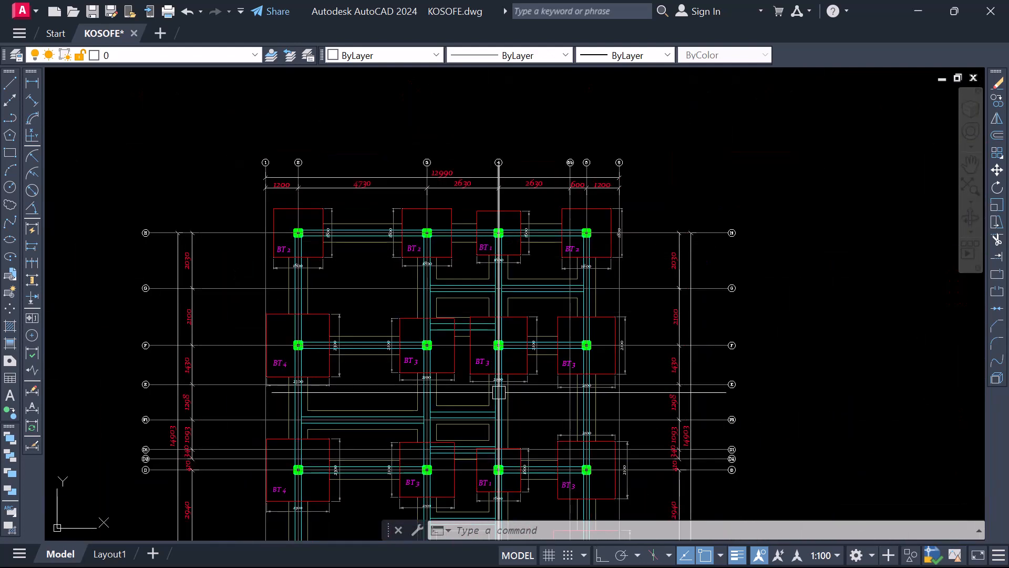
# Check the BT 3 and BT 4 base labels and footing dimensions along gridlines F and D of the foundation plan
pyautogui.scroll(3, 499, 391)
pyautogui.scroll(-5, 504, 361)
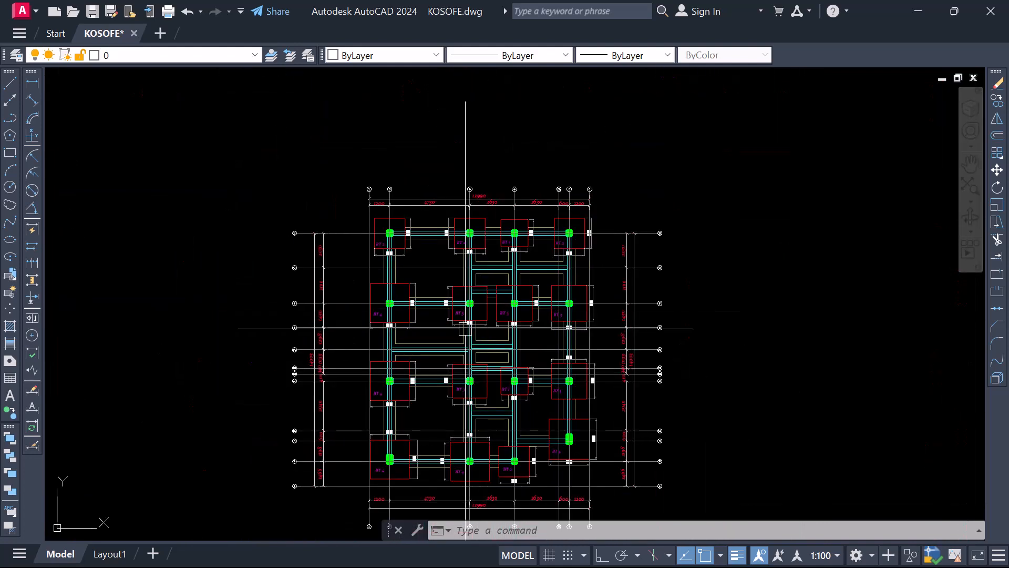
pyautogui.scroll(8, 394, 330)
pyautogui.scroll(-4, 297, 238)
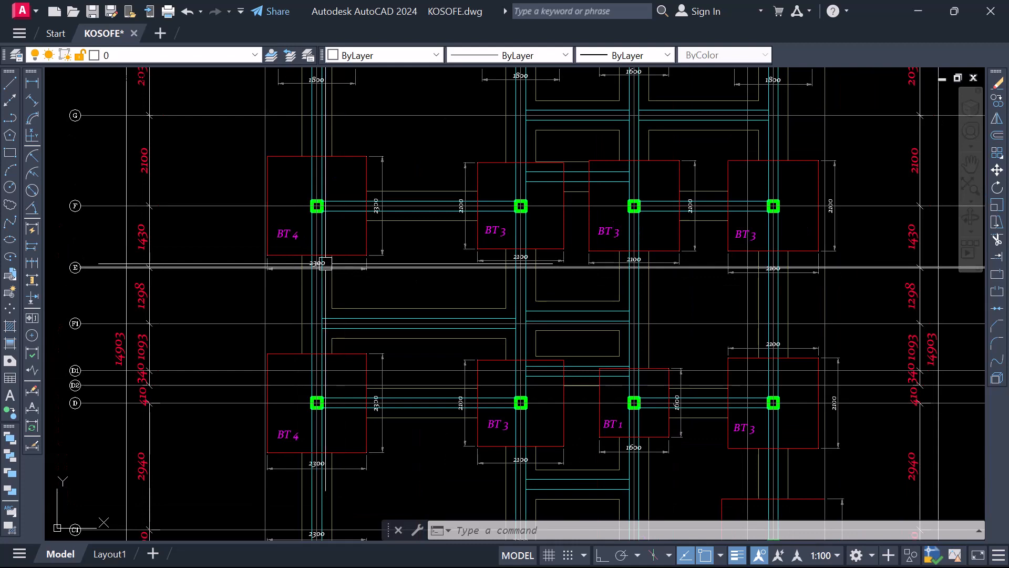
pyautogui.scroll(-5, 301, 245)
pyautogui.scroll(5, 299, 241)
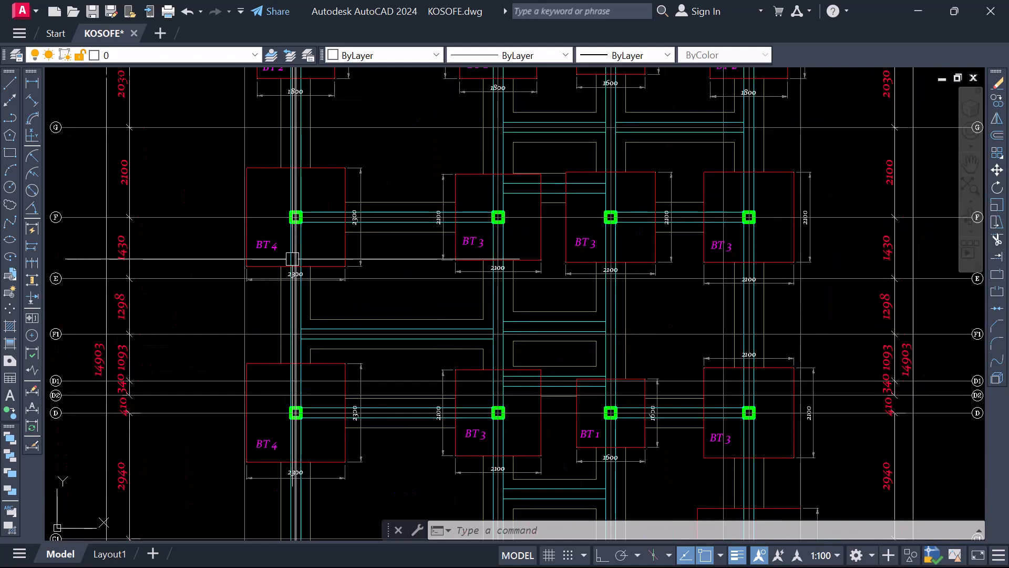
pyautogui.scroll(5, 286, 266)
pyautogui.scroll(-5, 275, 239)
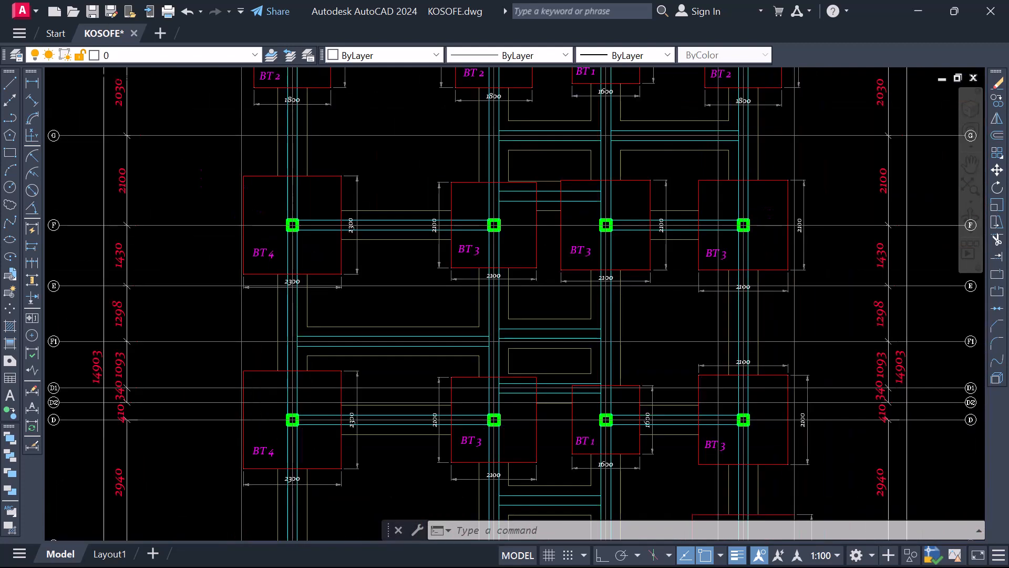
# Review the footing detail rows and beam details, and the framed floor layouts beside the foundation plan
pyautogui.scroll(-6, 296, 255)
pyautogui.scroll(3, 682, 431)
pyautogui.scroll(-1, 324, 289)
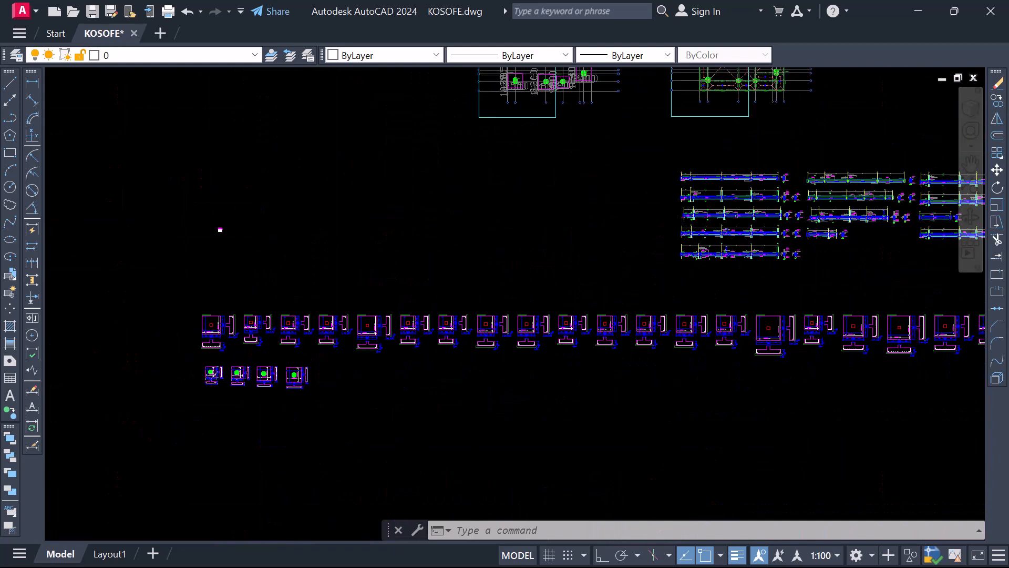
pyautogui.scroll(-2, 335, 286)
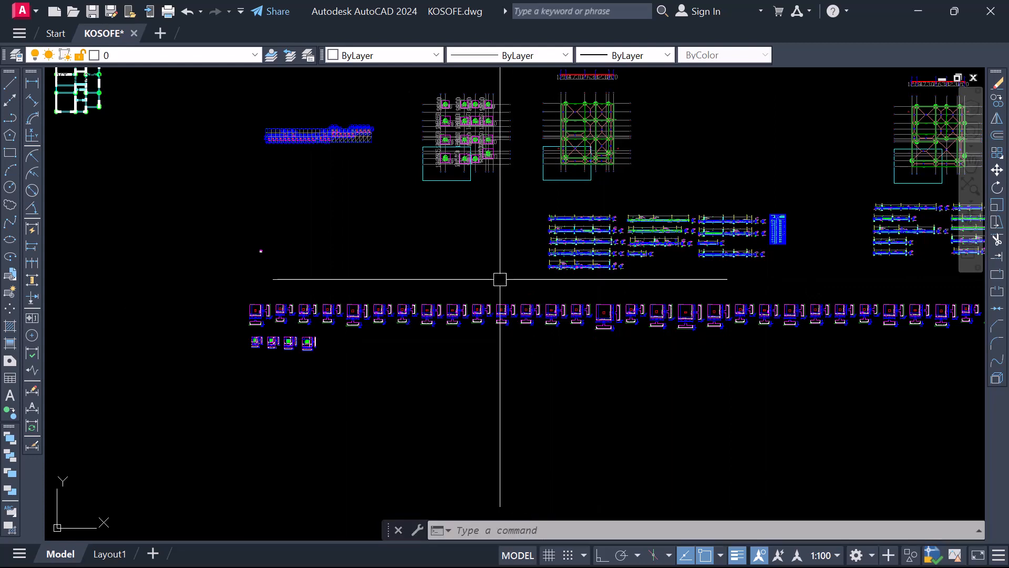
pyautogui.scroll(-2, 629, 386)
pyautogui.scroll(4, 322, 208)
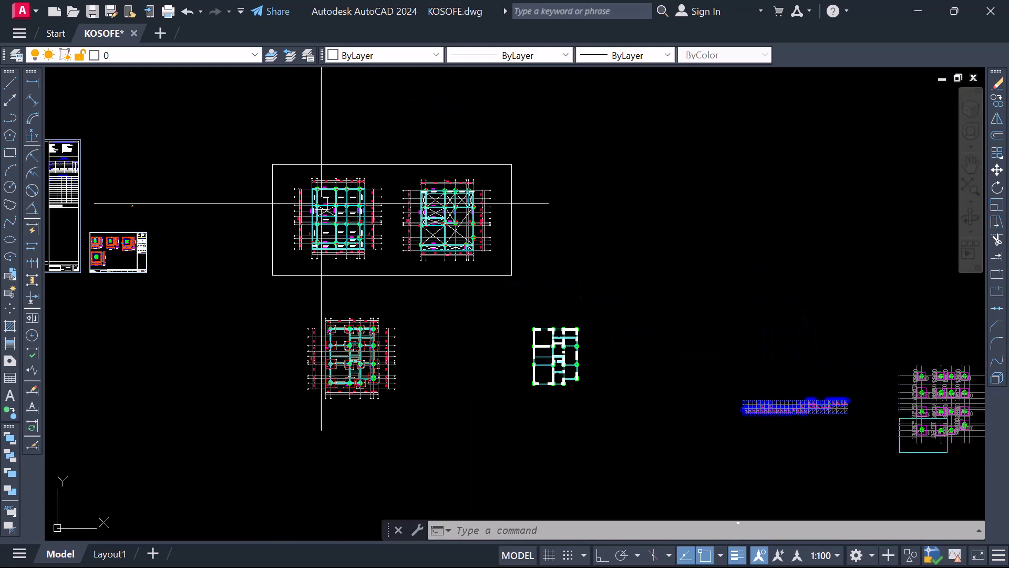
pyautogui.scroll(4, 329, 211)
pyautogui.scroll(-4, 339, 220)
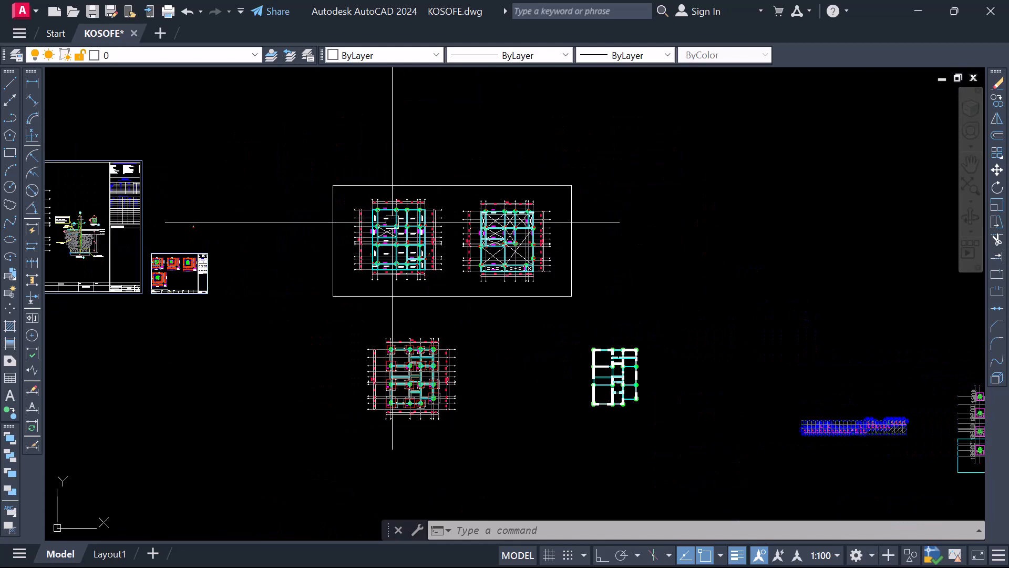
# Review the two framed floor layouts and the foundation plan drawn below them
pyautogui.scroll(4, 402, 240)
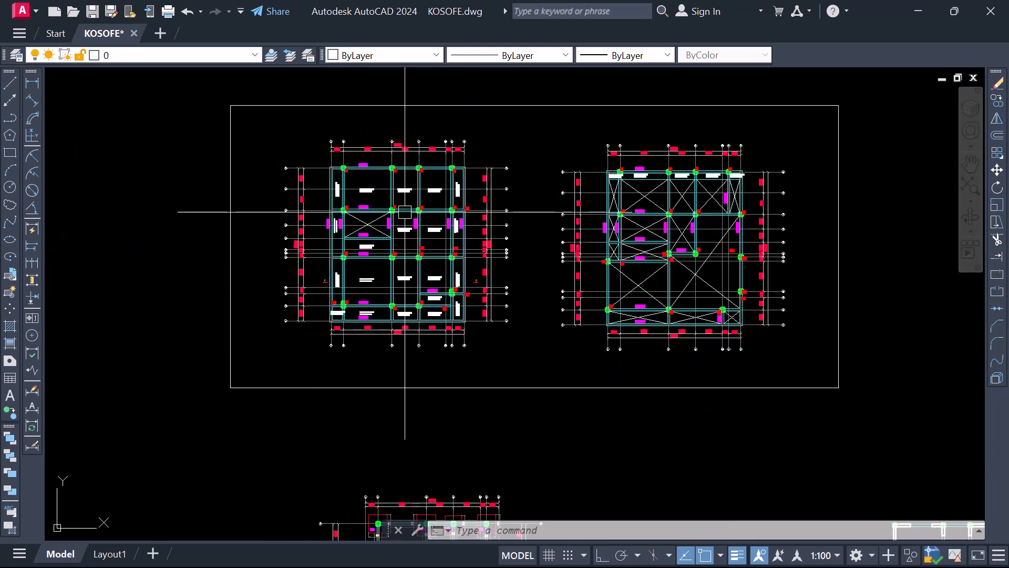
pyautogui.scroll(-4, 419, 428)
pyautogui.scroll(4, 431, 495)
pyautogui.scroll(3, 410, 384)
pyautogui.scroll(-5, 410, 263)
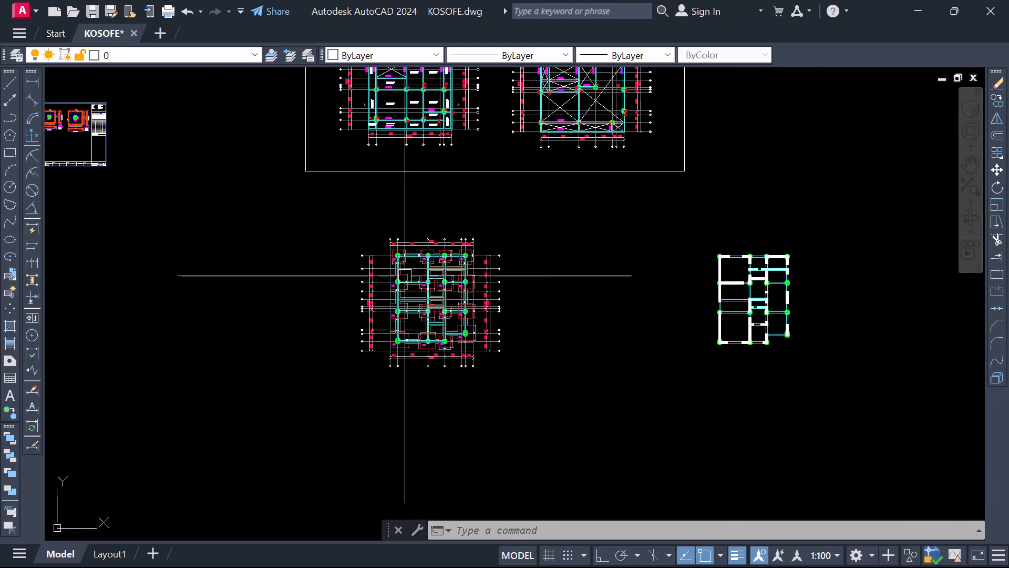
pyautogui.scroll(2, 428, 282)
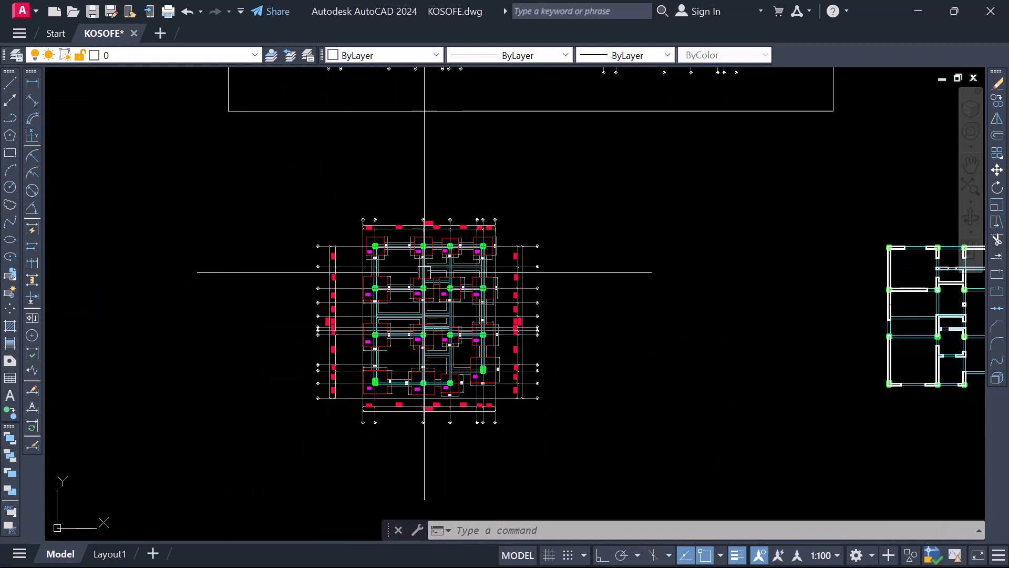
pyautogui.scroll(-6, 416, 284)
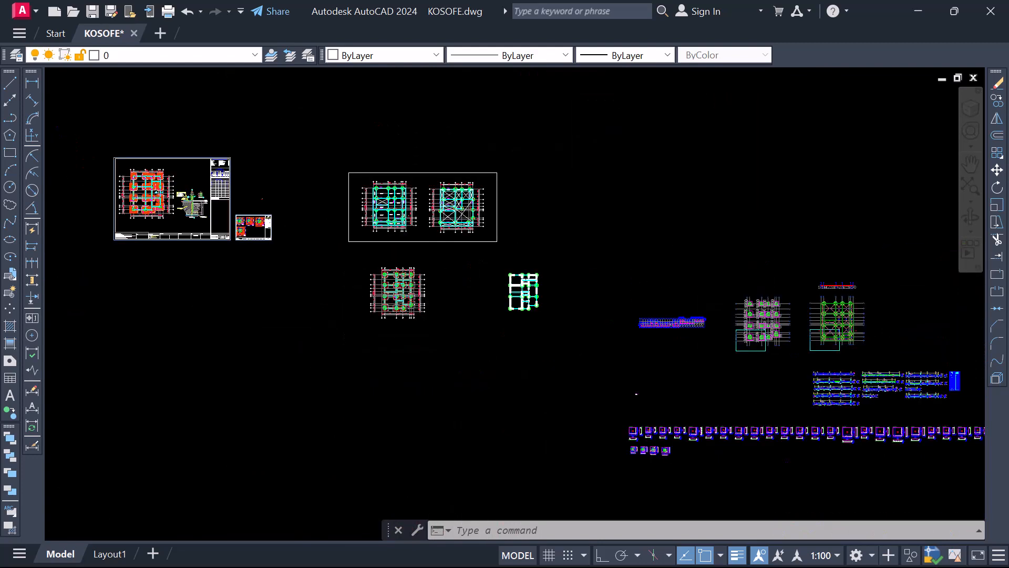
# Examine the full row of pad footing details and the four typical base details beneath it
pyautogui.scroll(8, 519, 360)
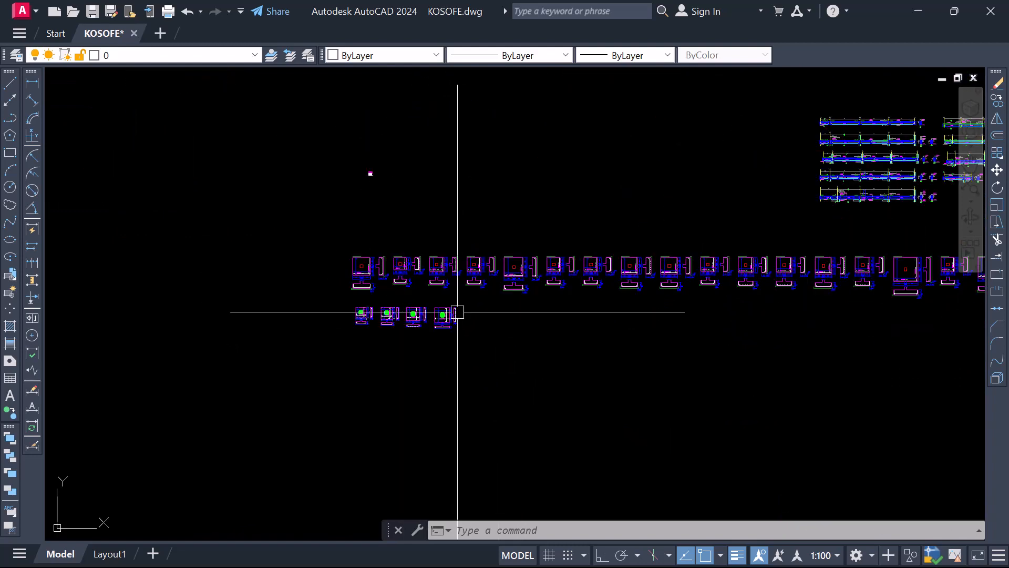
pyautogui.scroll(-2, 376, 300)
pyautogui.scroll(2, 762, 288)
pyautogui.scroll(-4, 526, 308)
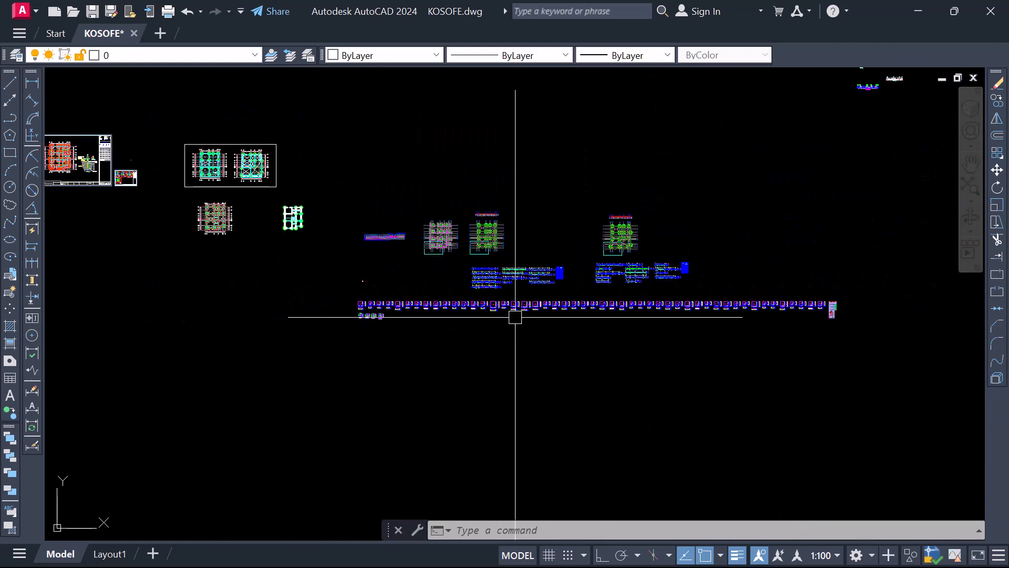
pyautogui.scroll(2, 778, 298)
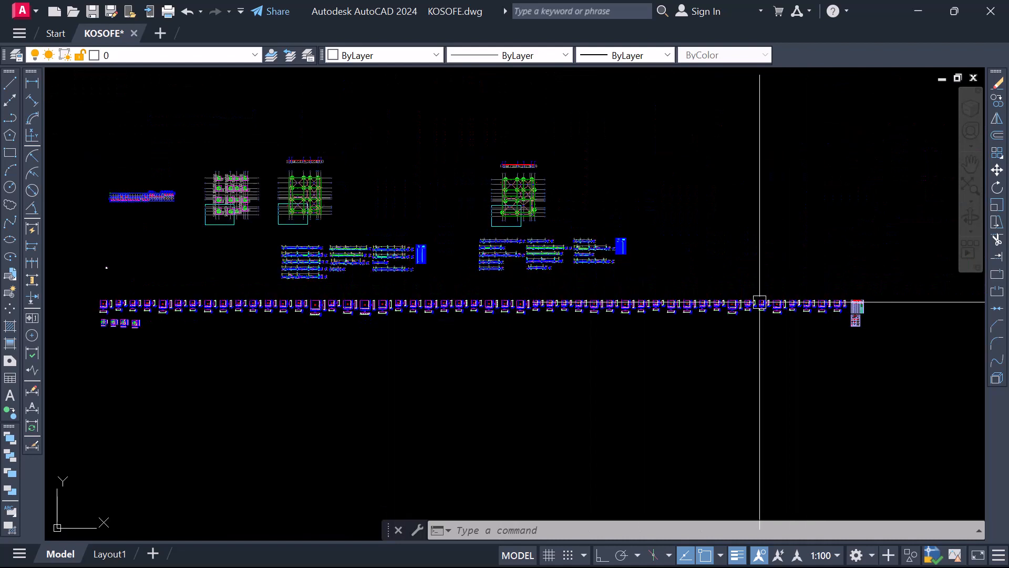
pyautogui.scroll(-2, 762, 309)
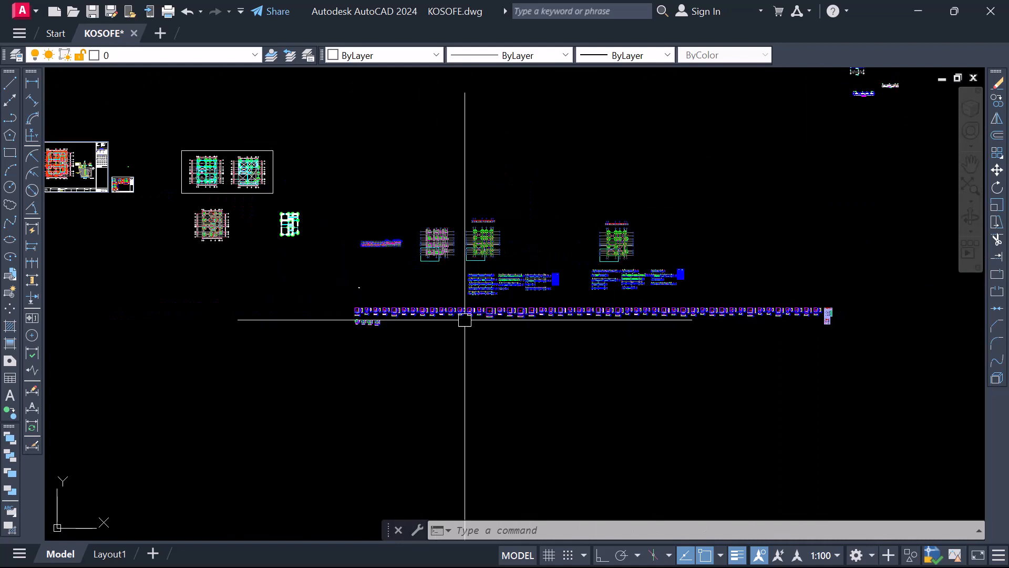
pyautogui.scroll(4, 361, 319)
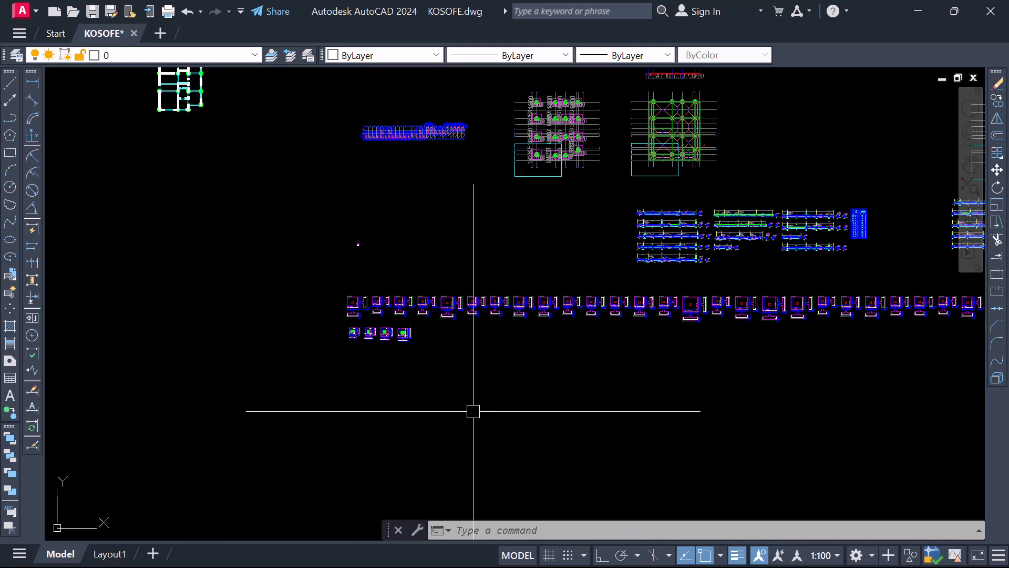
pyautogui.scroll(-2, 514, 346)
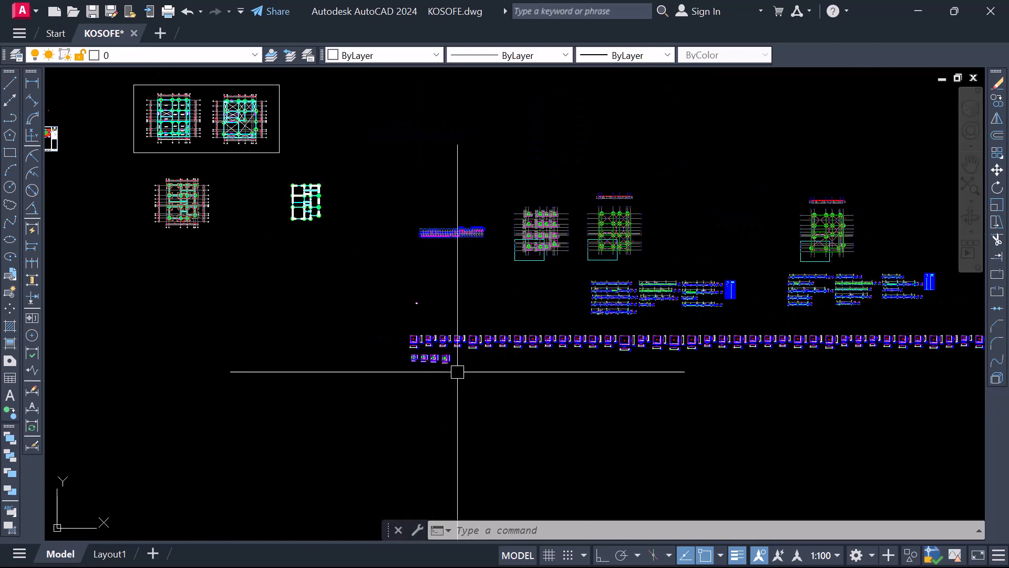
pyautogui.scroll(4, 432, 364)
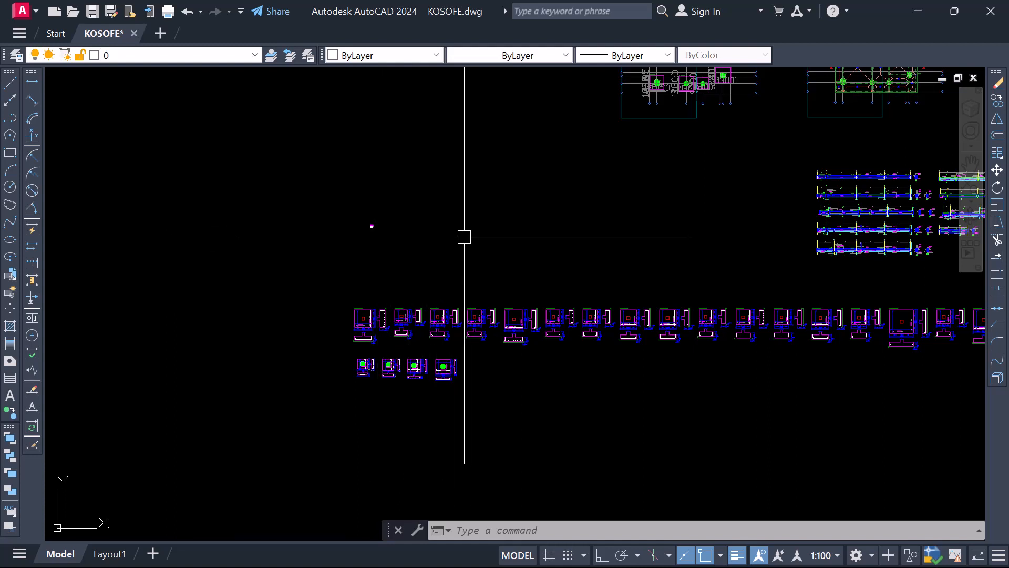
# Compare the four typical base details with the pad footings above, window-selecting the four details temporarily
pyautogui.scroll(-2, 449, 316)
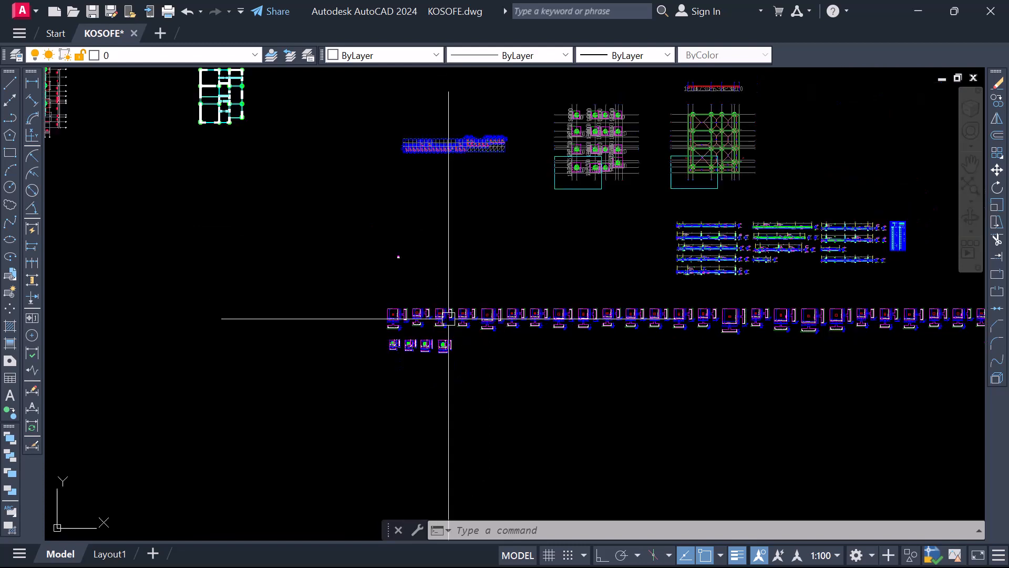
pyautogui.scroll(5, 418, 361)
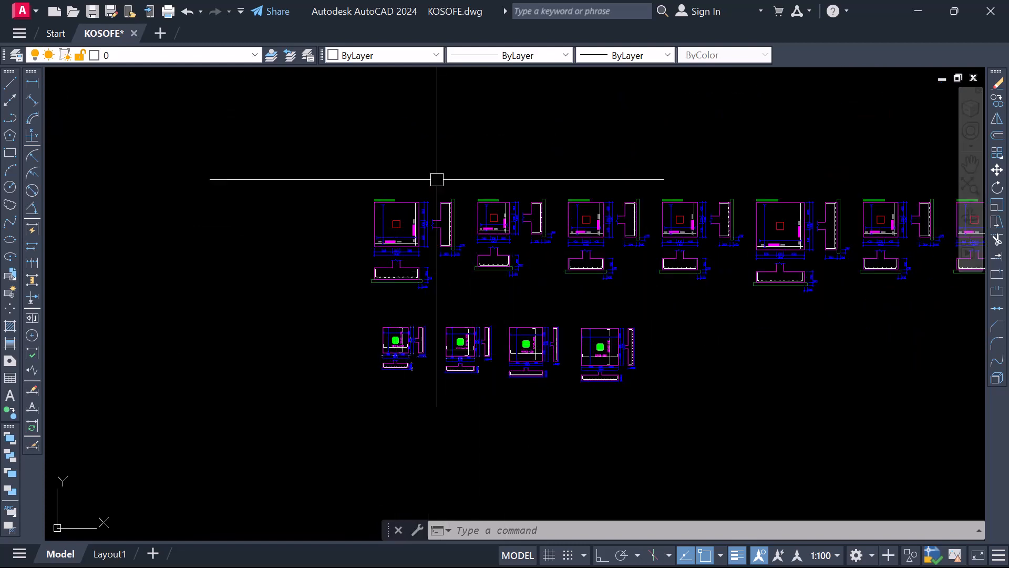
pyautogui.scroll(-2, 437, 179)
pyautogui.scroll(2, 500, 331)
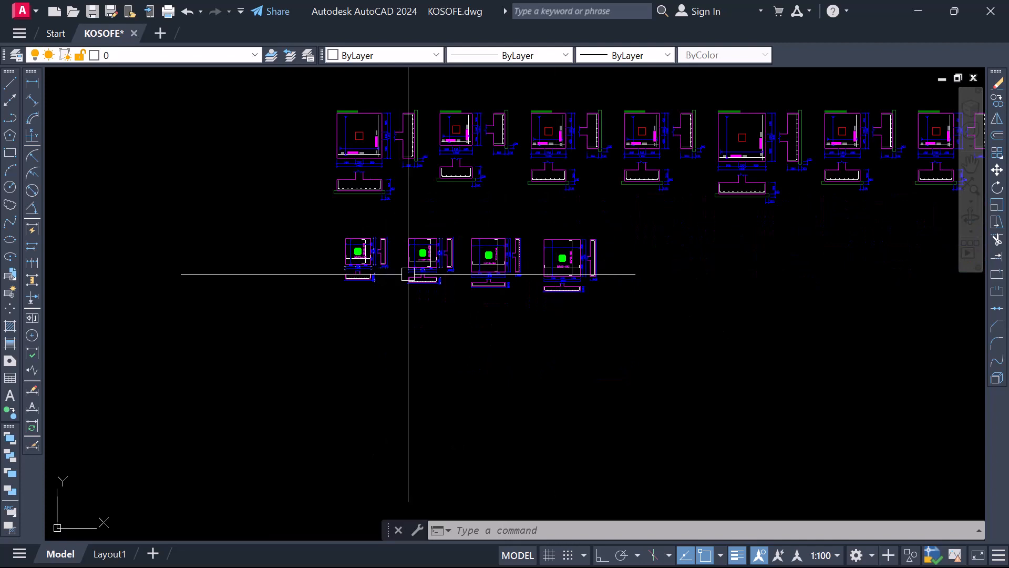
pyautogui.click(293, 214)
pyautogui.click(652, 328)
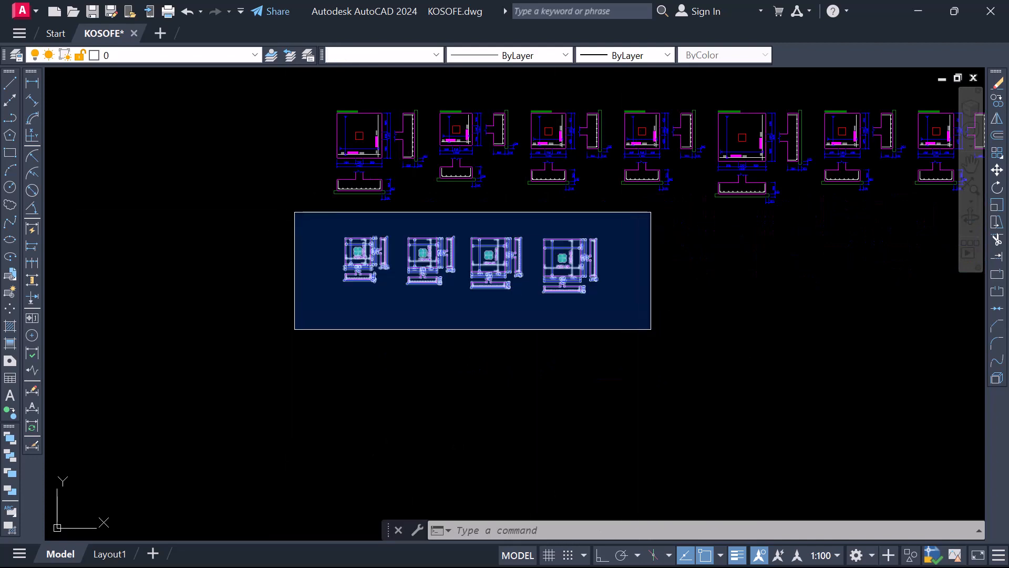
pyautogui.press('Escape')
# Check the overall width dimensions of the first three typical base details
pyautogui.scroll(6, 358, 263)
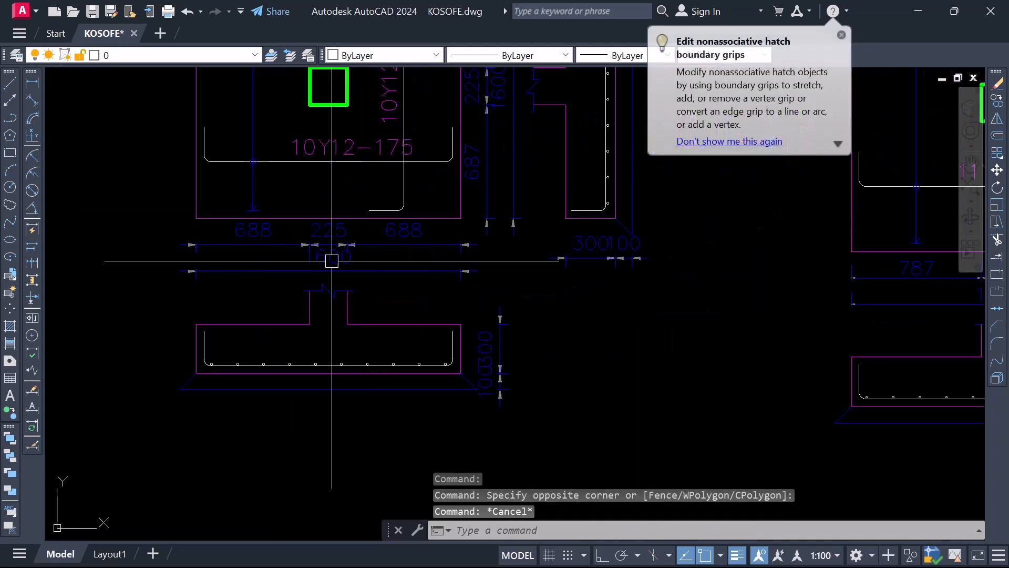
pyautogui.scroll(-6, 295, 263)
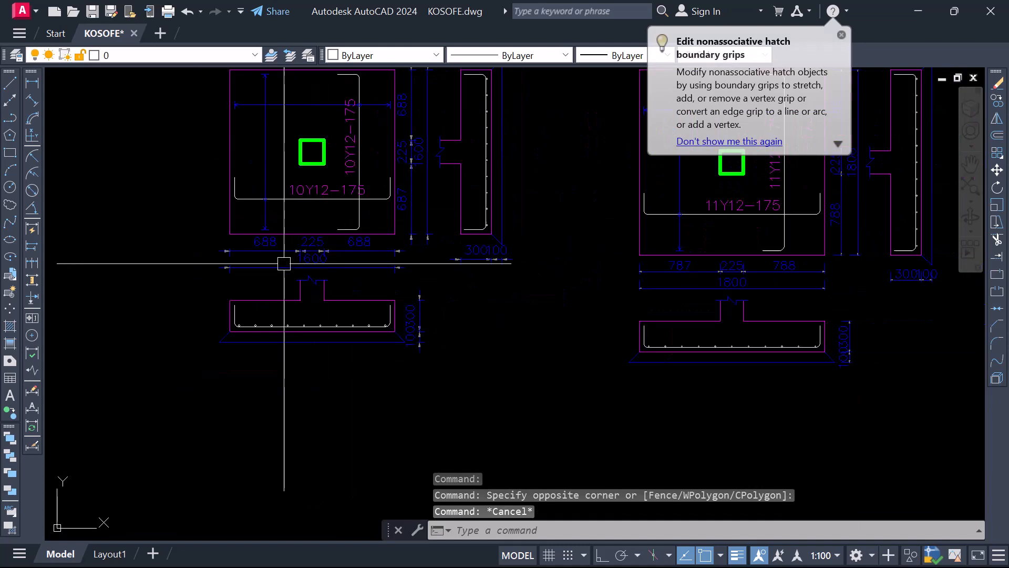
pyautogui.scroll(6, 480, 270)
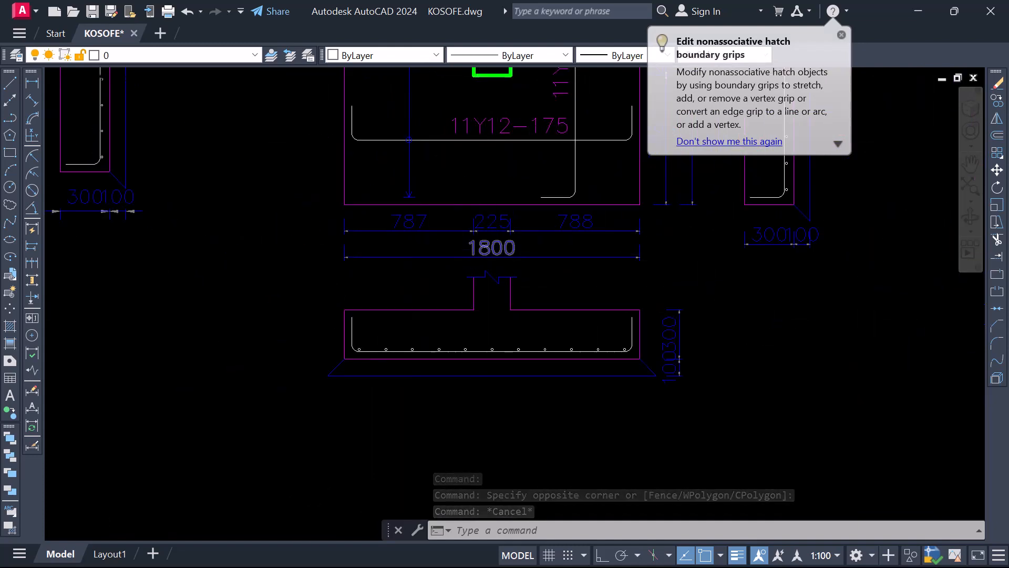
pyautogui.scroll(-6, 489, 268)
pyautogui.scroll(8, 368, 329)
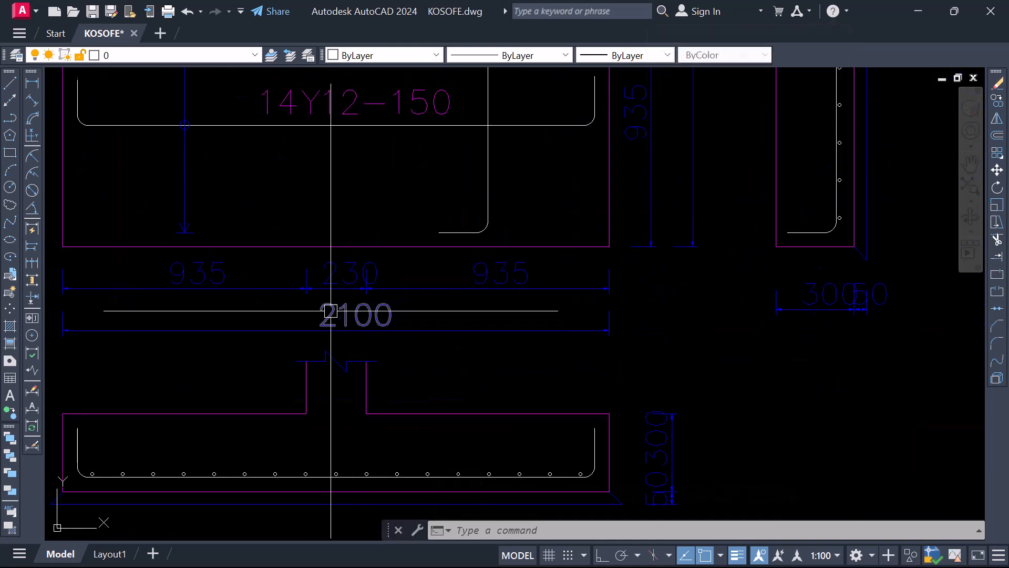
pyautogui.scroll(-7, 297, 304)
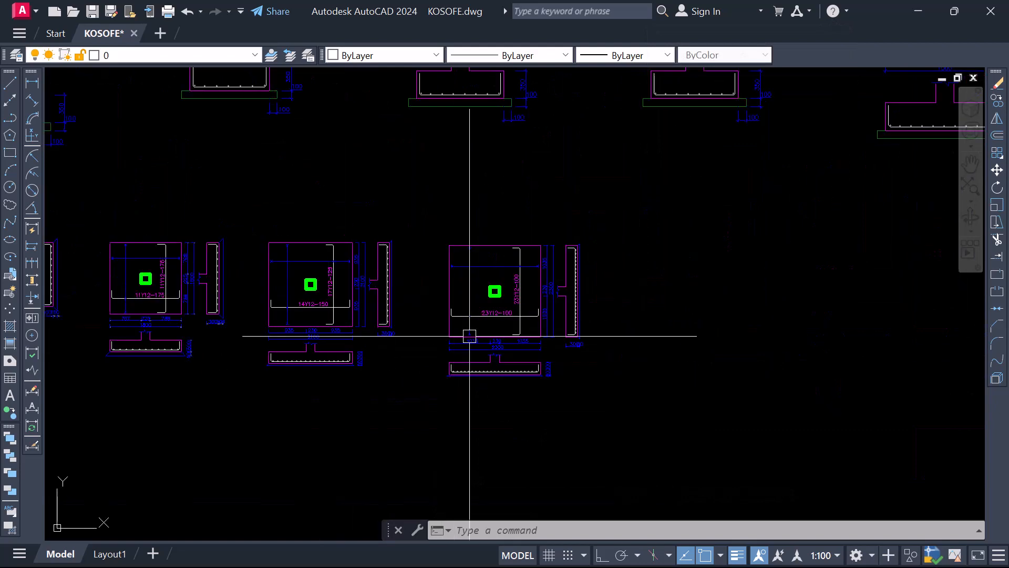
# Check the overall dimensions and the reinforcement labels in both directions on the fourth typical base detail
pyautogui.scroll(4, 476, 337)
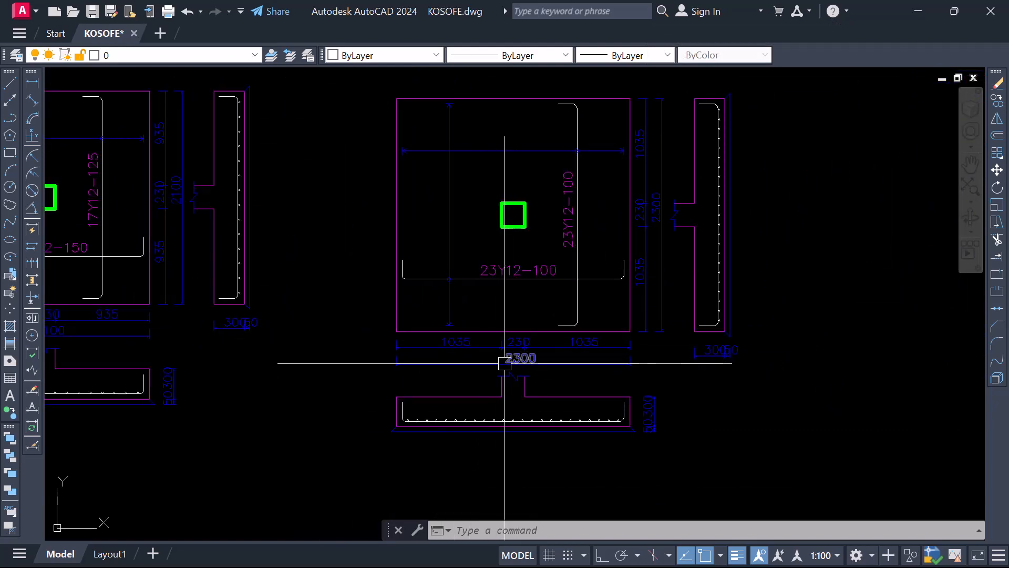
pyautogui.scroll(-2, 506, 362)
pyautogui.scroll(4, 575, 307)
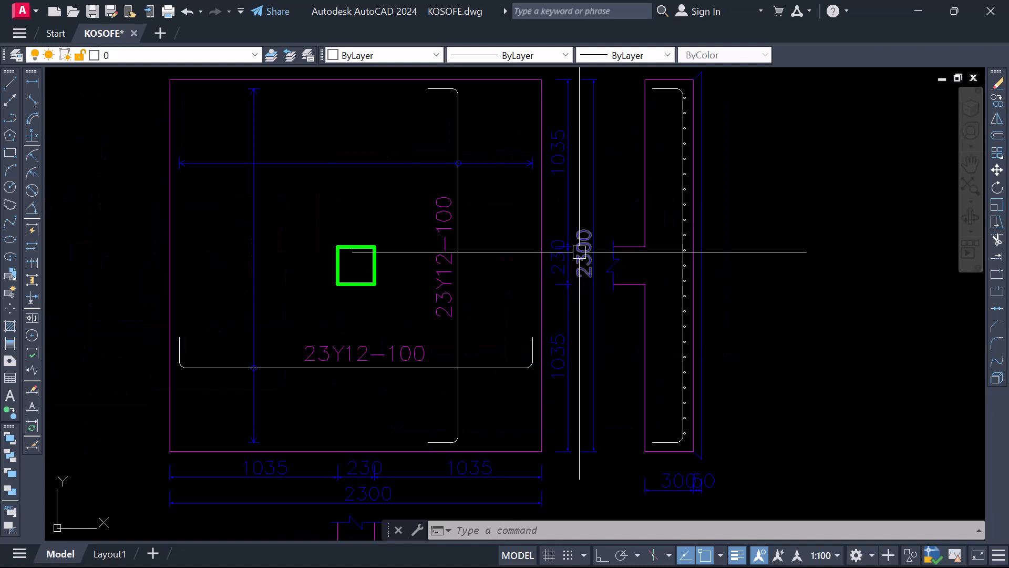
pyautogui.scroll(-2, 458, 347)
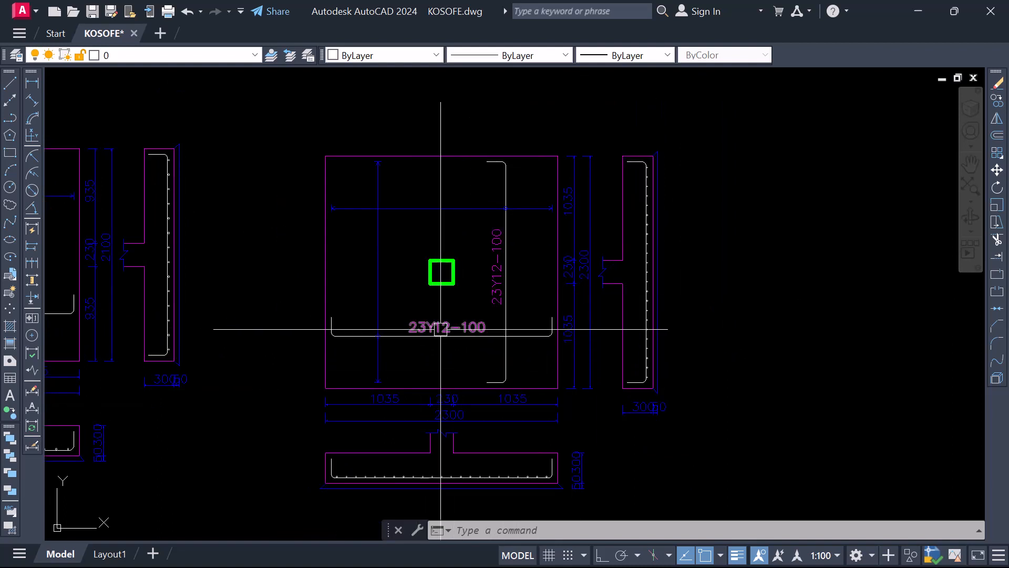
pyautogui.scroll(2, 432, 344)
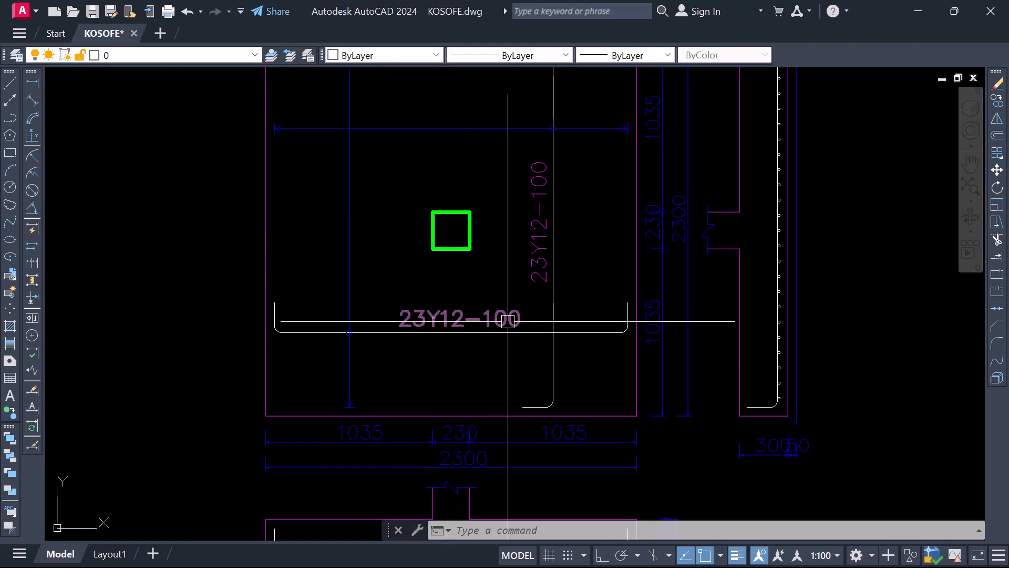
pyautogui.scroll(-2, 395, 383)
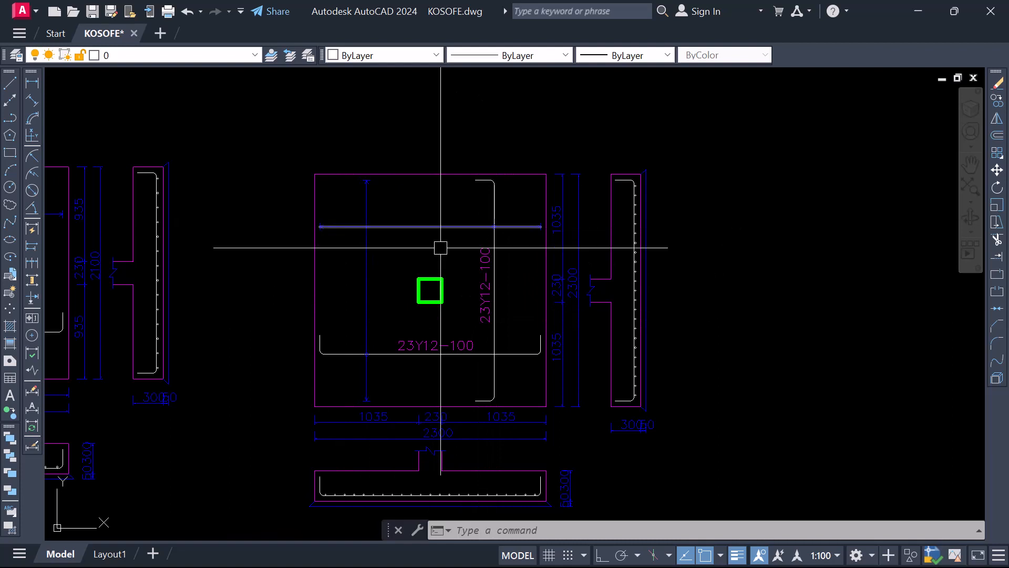
# Compare the reinforcement labels in the two directions on the third typical base detail
pyautogui.scroll(-3, 439, 245)
pyautogui.scroll(4, 330, 298)
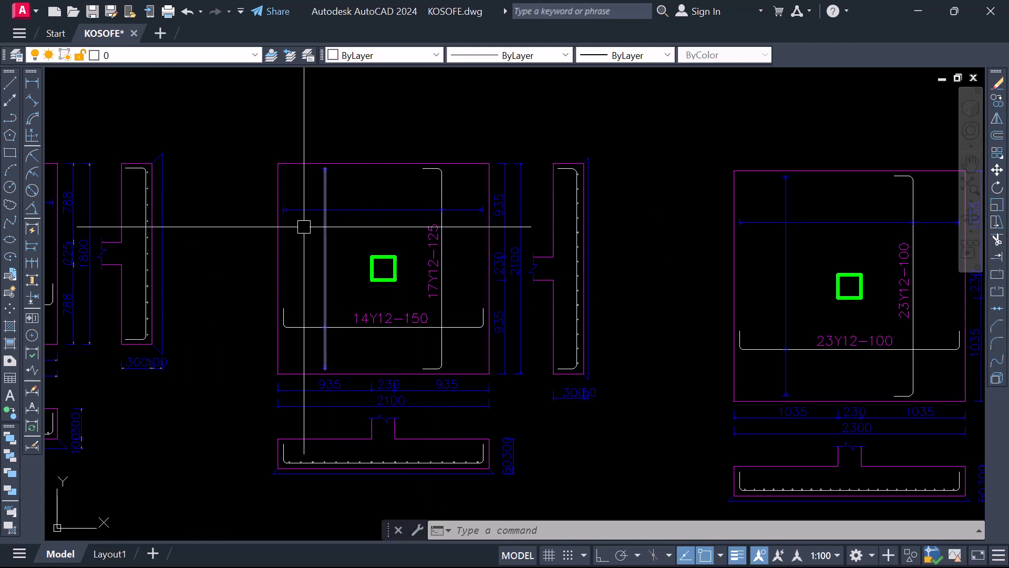
pyautogui.scroll(2, 442, 291)
pyautogui.scroll(-2, 408, 344)
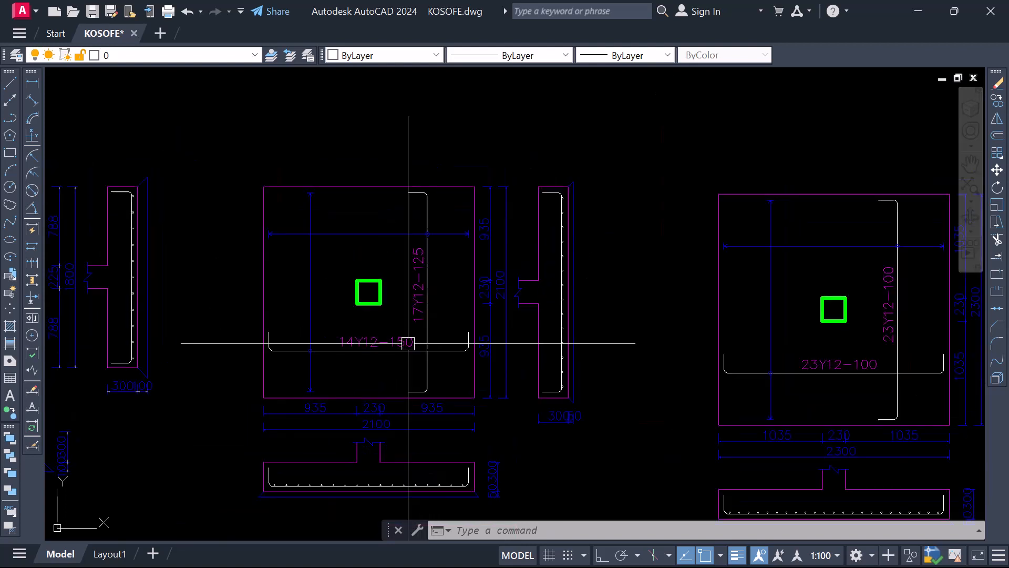
pyautogui.scroll(2, 416, 307)
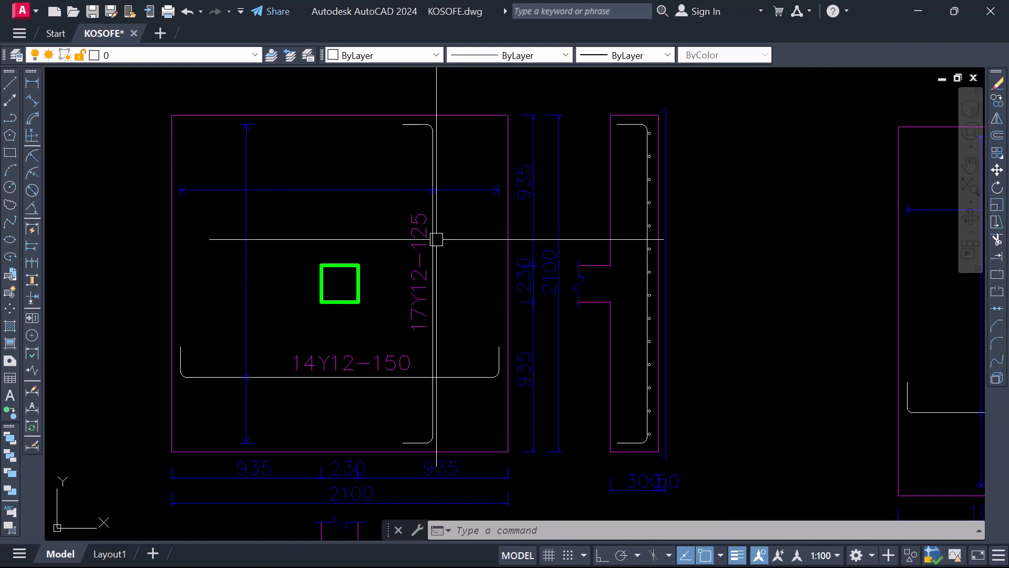
pyautogui.scroll(-5, 491, 298)
pyautogui.scroll(2, 395, 263)
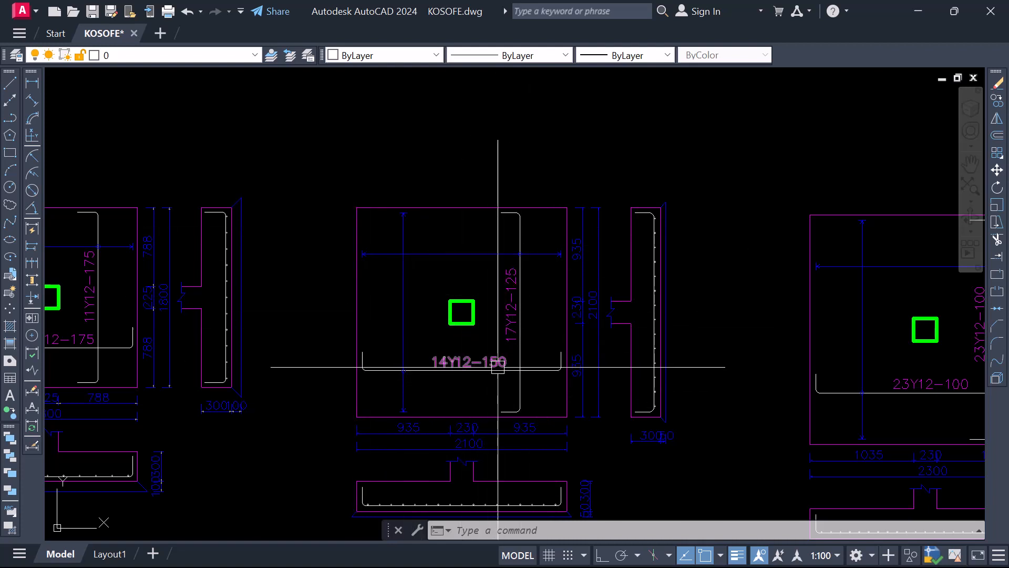
# Change the bar spacing in the third typical base detail's horizontal reinforcement label to 125
pyautogui.scroll(2, 499, 363)
pyautogui.scroll(4, 511, 377)
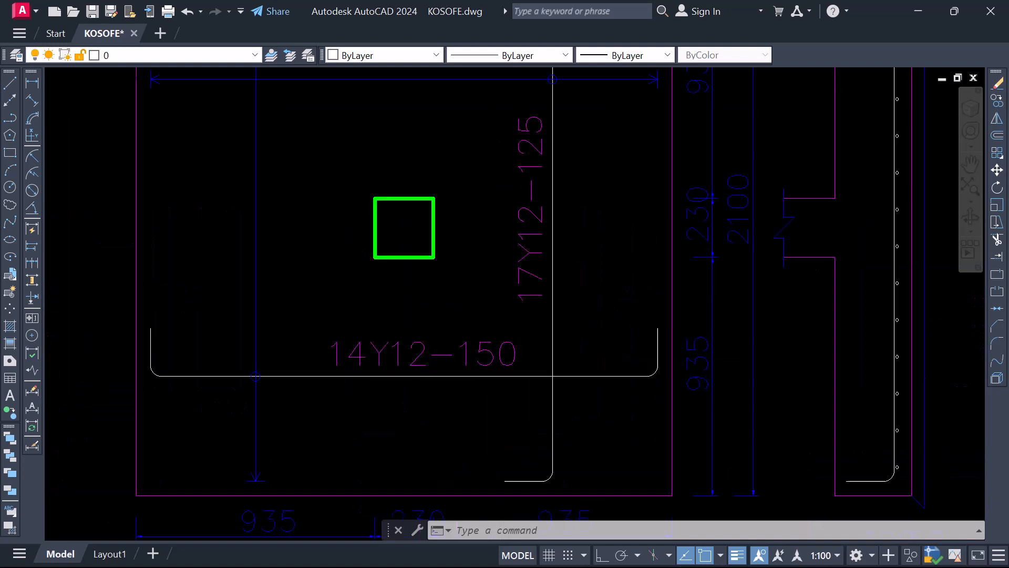
pyautogui.click(489, 353)
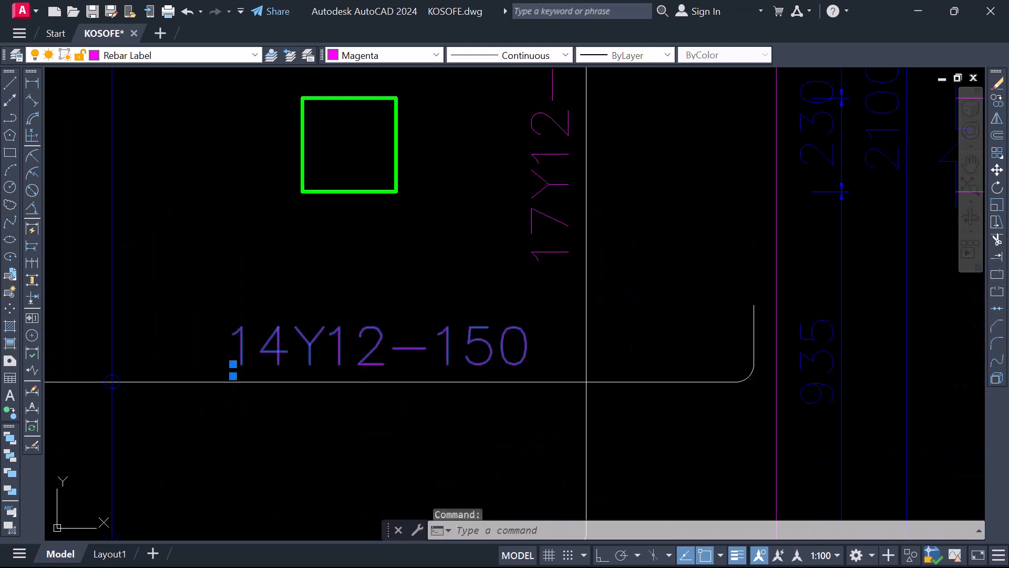
pyautogui.doubleClick(473, 354)
pyautogui.click(468, 348)
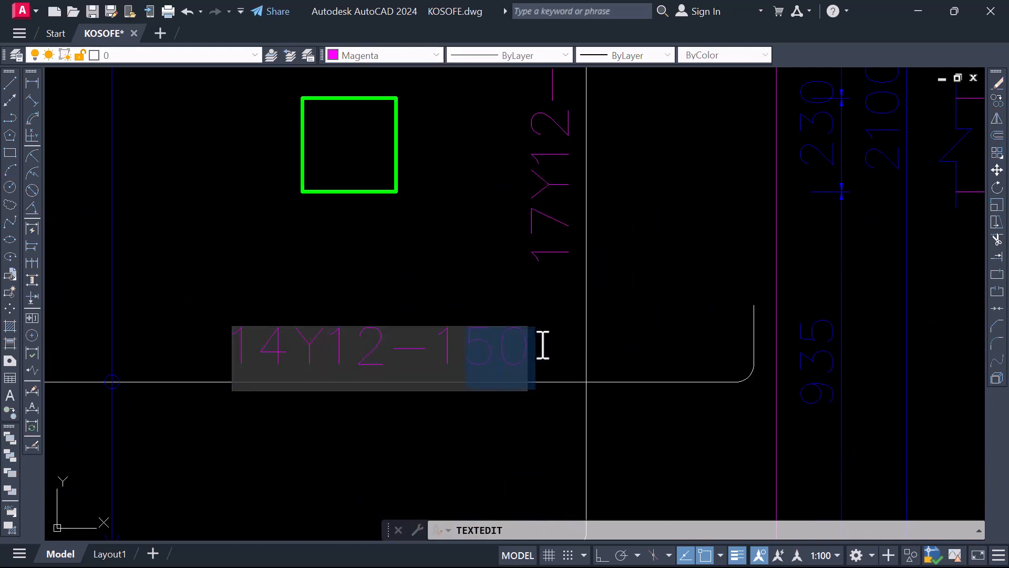
pyautogui.write('25')
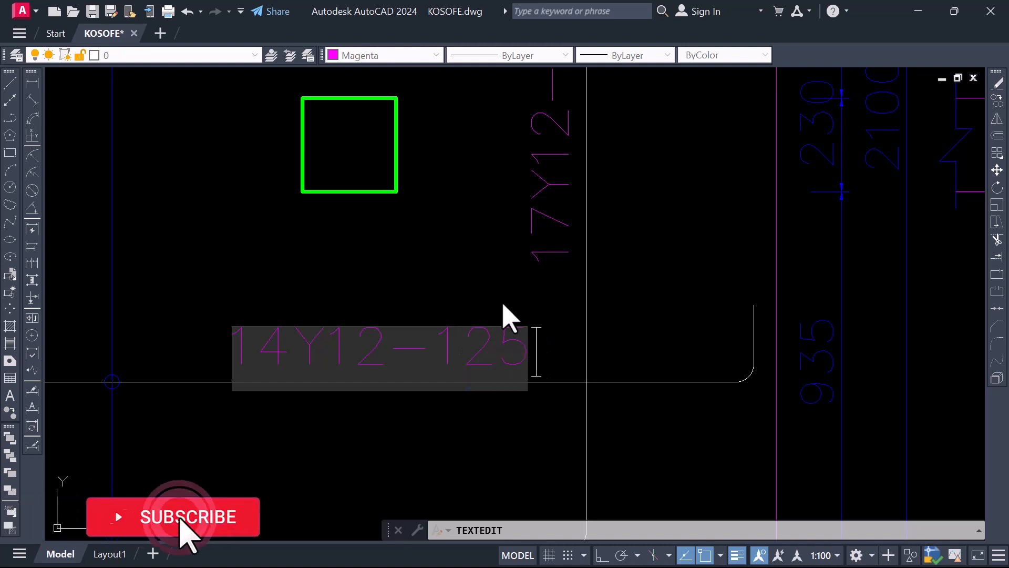
pyautogui.click(507, 315)
# Set the bar count in the same horizontal label to 17, making it read 17Y12-125
pyautogui.scroll(-4, 522, 358)
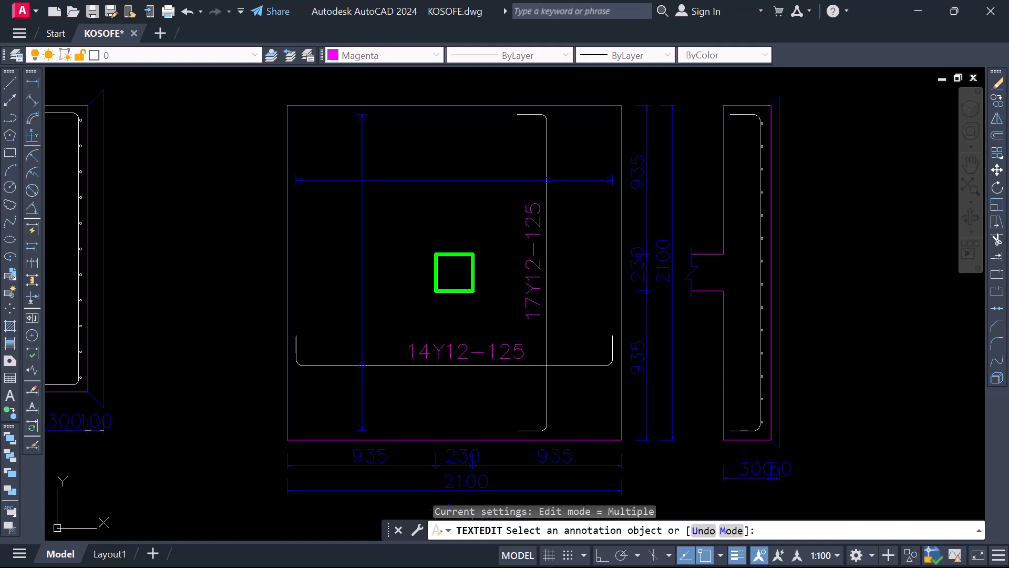
pyautogui.click(430, 354)
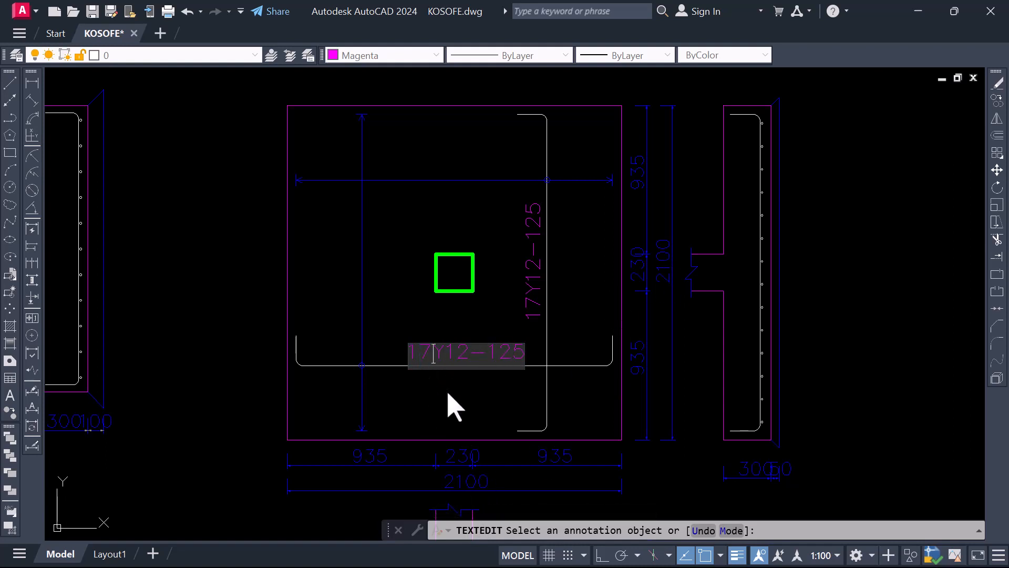
pyautogui.click(455, 408)
pyautogui.scroll(-6, 592, 336)
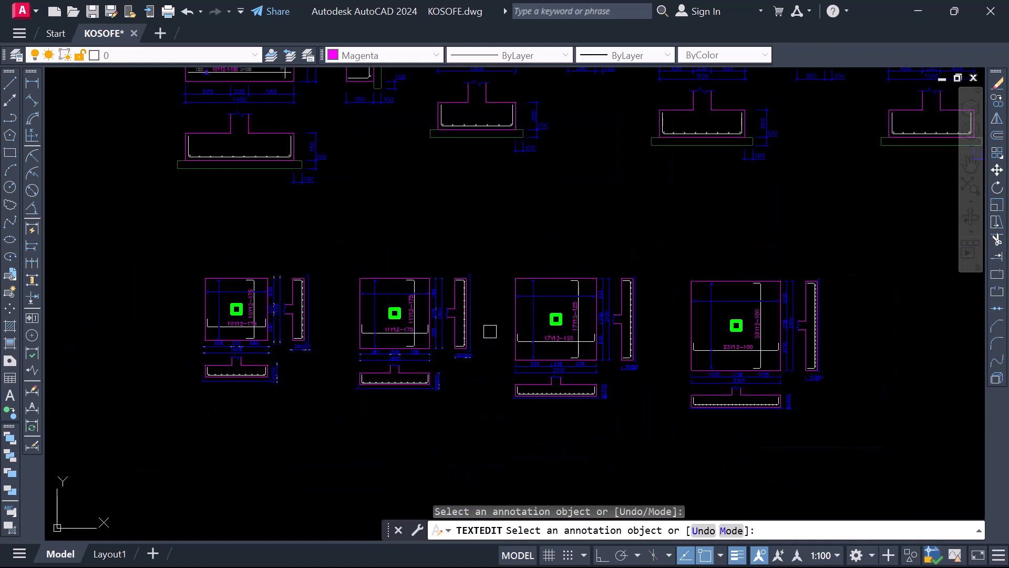
# Check the reinforcement labels in both directions on the third, second and first typical base details
pyautogui.scroll(4, 551, 336)
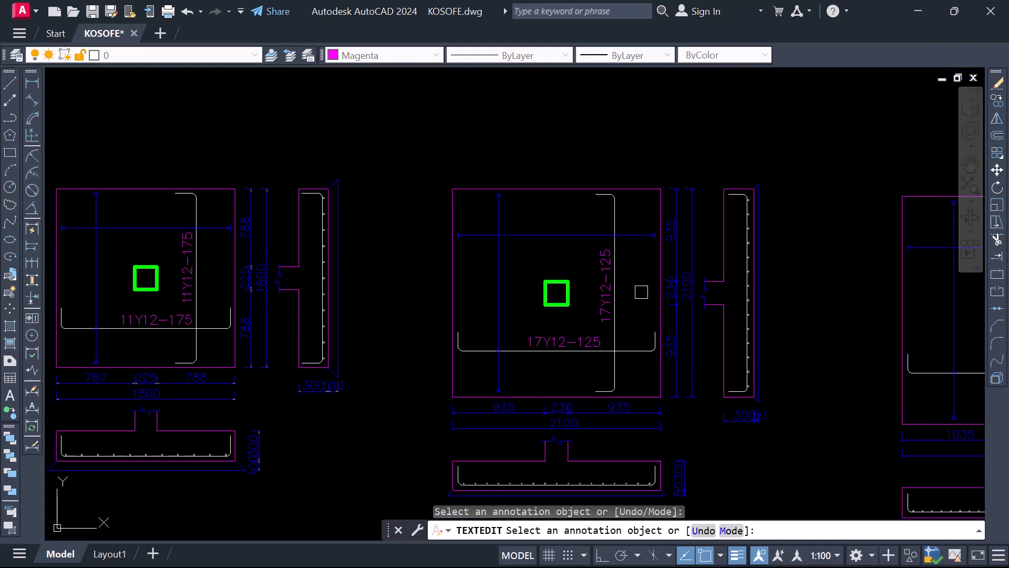
pyautogui.scroll(4, 164, 300)
pyautogui.scroll(-4, 419, 358)
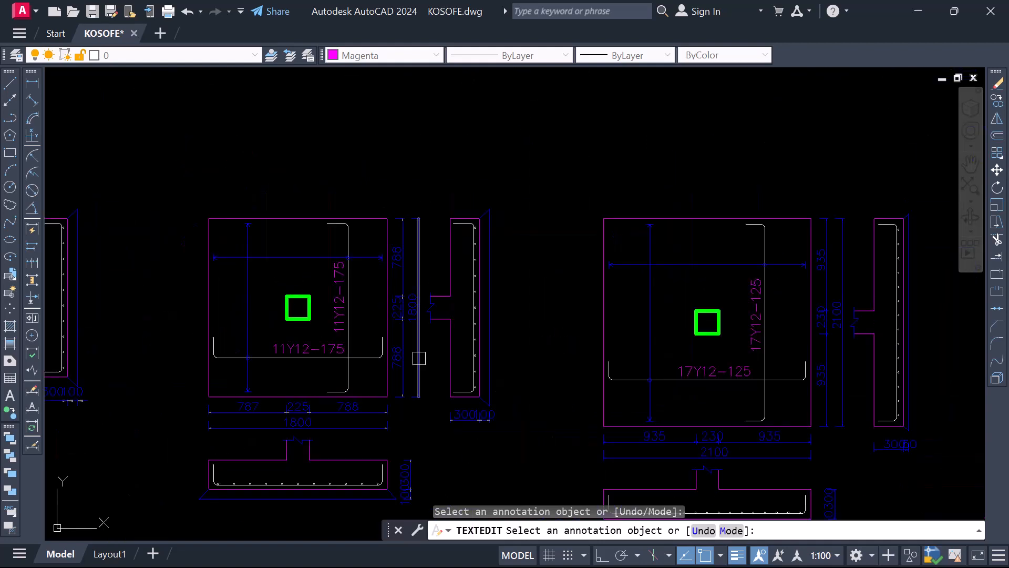
pyautogui.scroll(2, 311, 350)
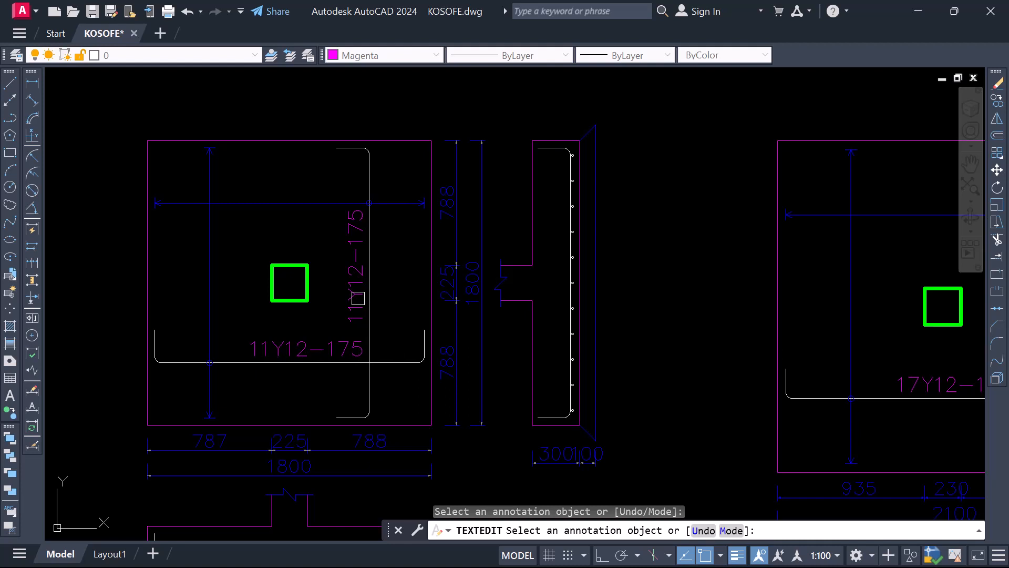
pyautogui.scroll(-6, 353, 343)
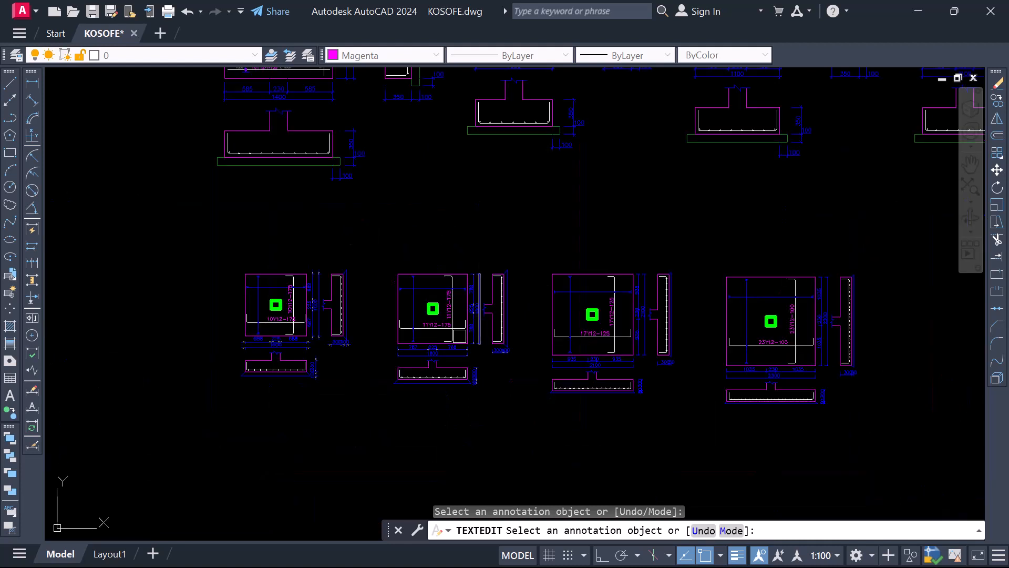
pyautogui.scroll(6, 263, 310)
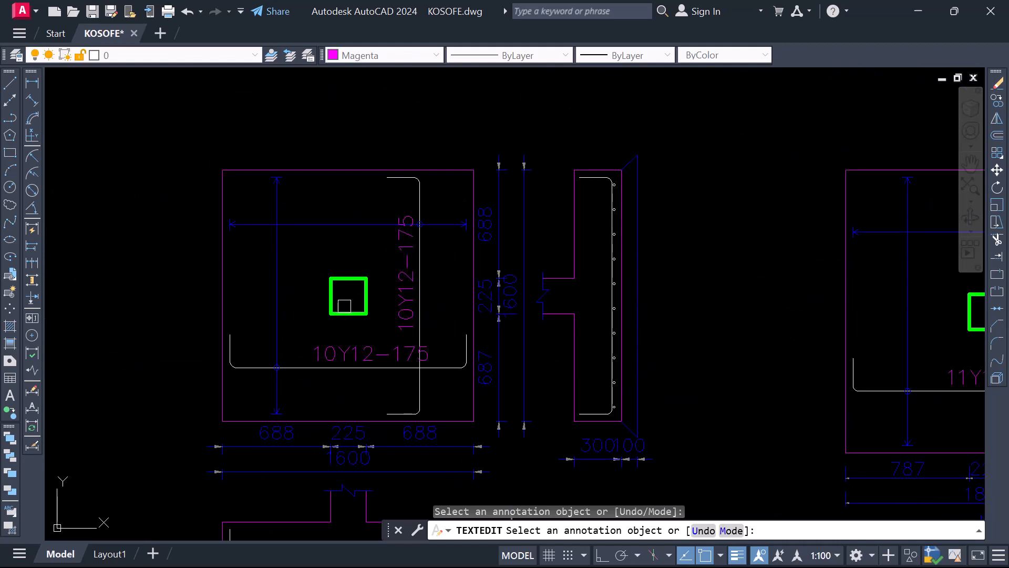
pyautogui.scroll(-6, 344, 306)
pyautogui.scroll(-2, 221, 286)
pyautogui.scroll(6, 313, 328)
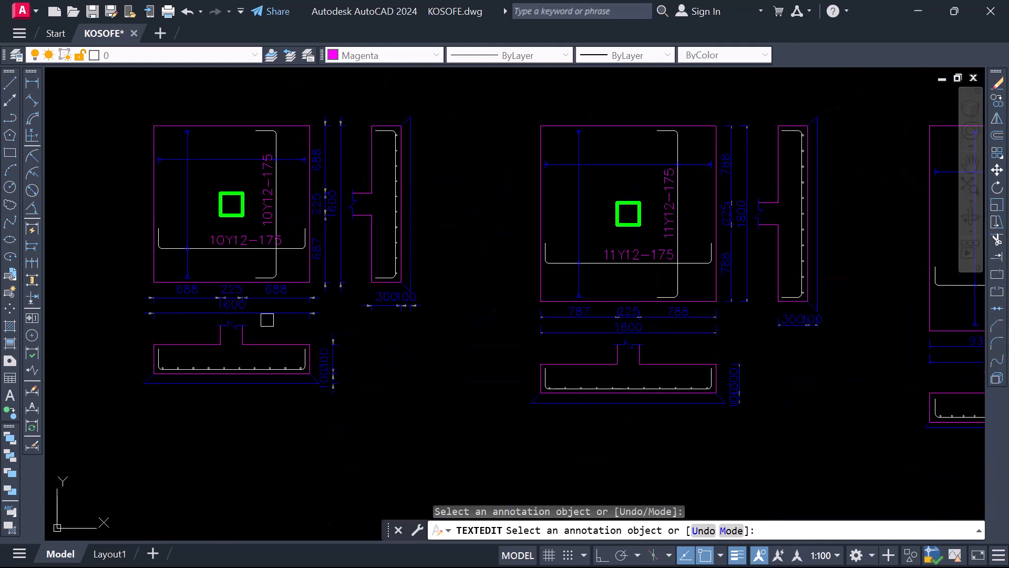
# End the text editing and examine the BT type labels and footing sizes on the foundation plan
pyautogui.scroll(-14, 337, 336)
pyautogui.scroll(-2, 334, 303)
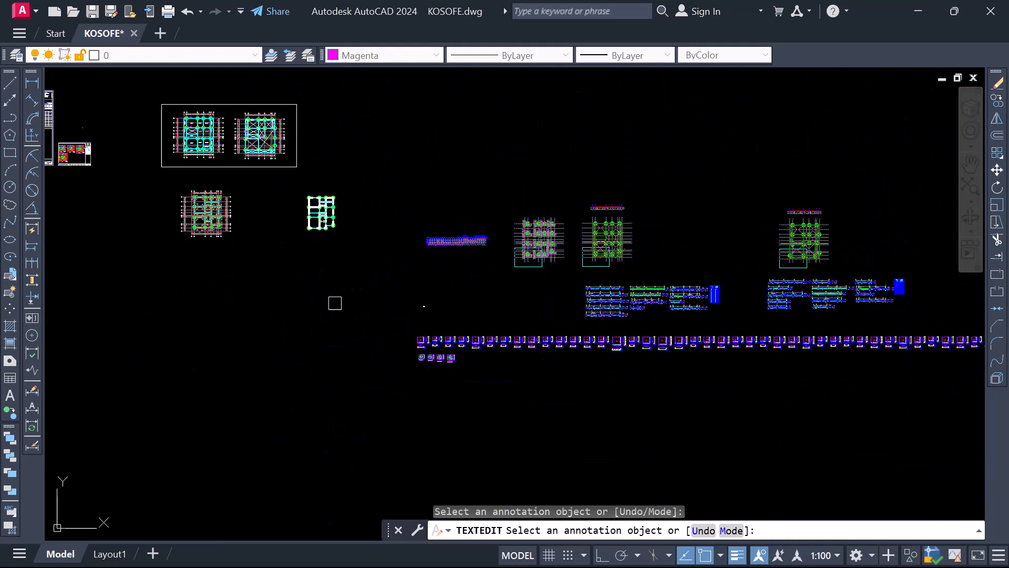
pyautogui.scroll(4, 144, 198)
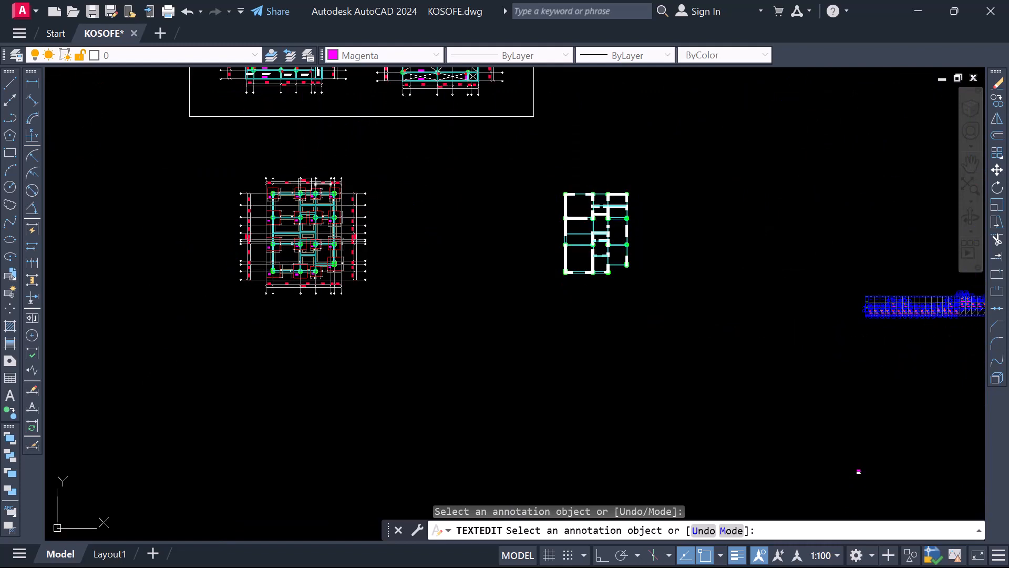
pyautogui.scroll(10, 269, 195)
pyautogui.press('Escape')
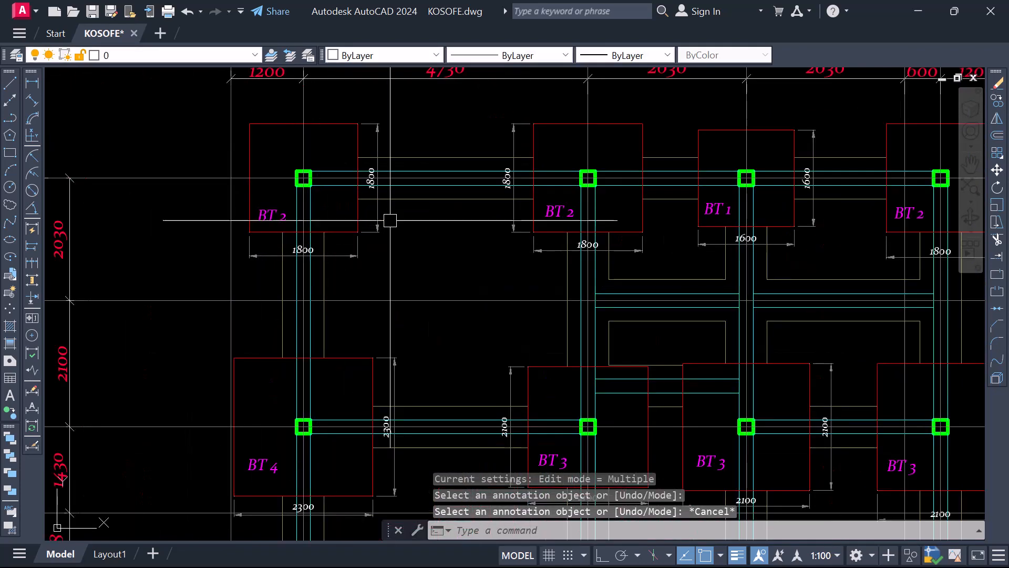
pyautogui.scroll(-4, 477, 330)
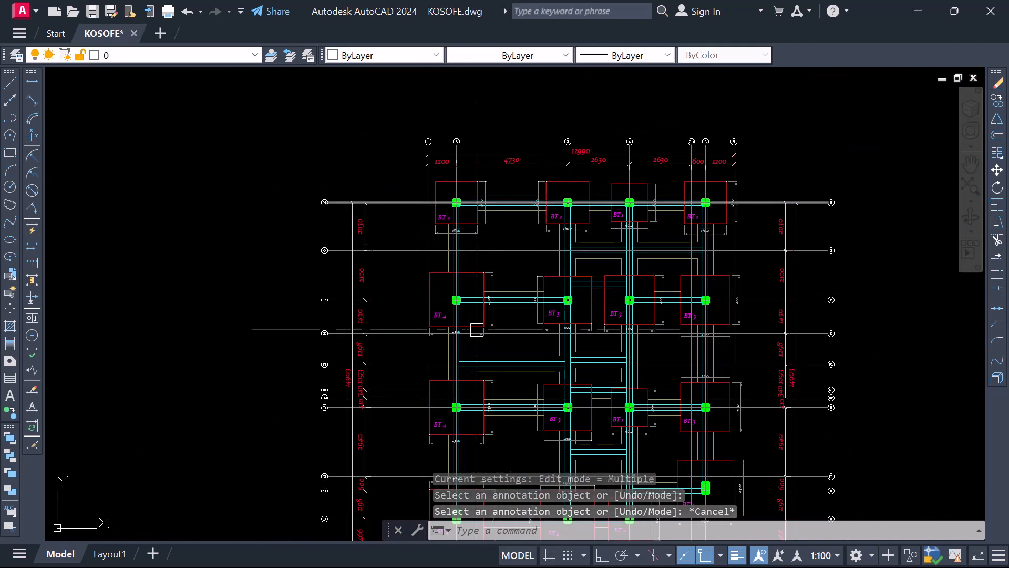
pyautogui.scroll(-10, 468, 337)
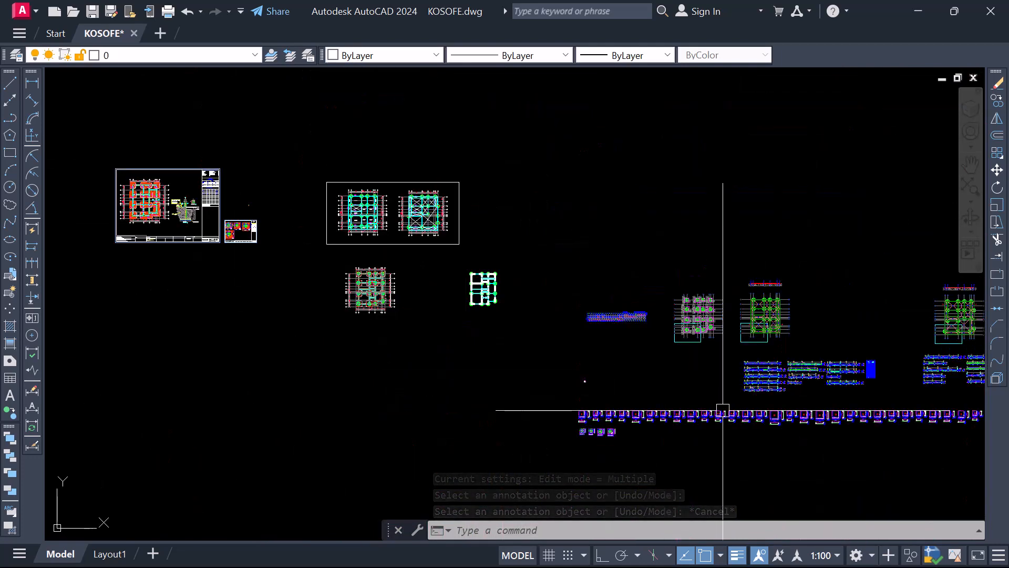
# Move the four typical base details into the empty space between the foundation plan and the wall layout
pyautogui.scroll(7, 654, 475)
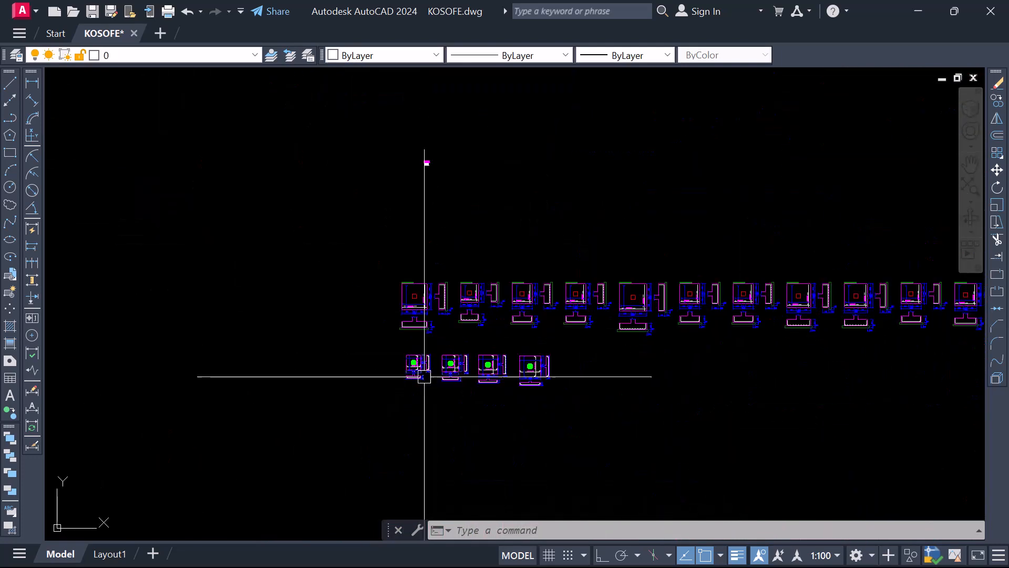
pyautogui.scroll(4, 425, 377)
pyautogui.scroll(-4, 336, 306)
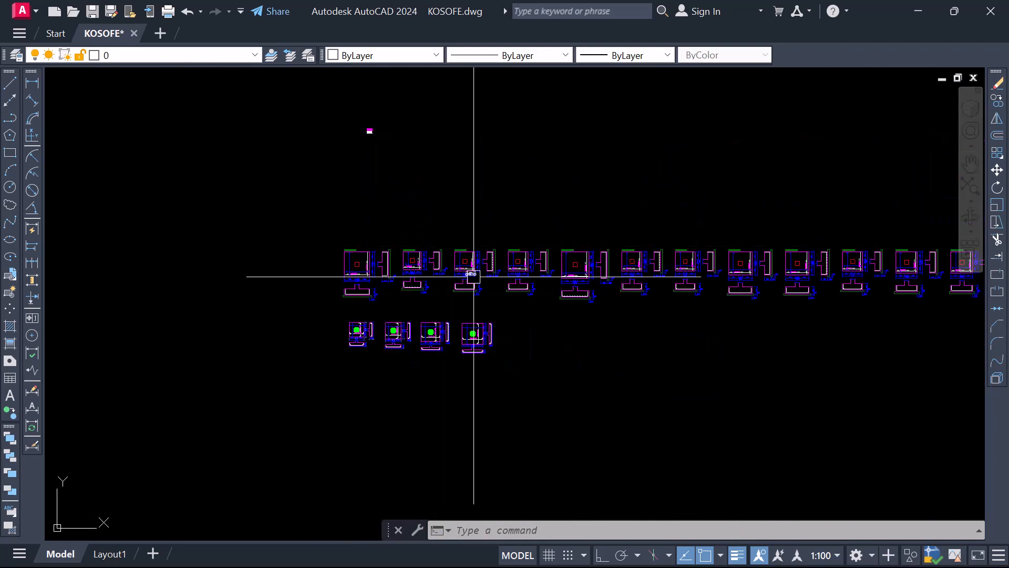
pyautogui.scroll(2, 349, 326)
pyautogui.click(317, 309)
pyautogui.click(661, 416)
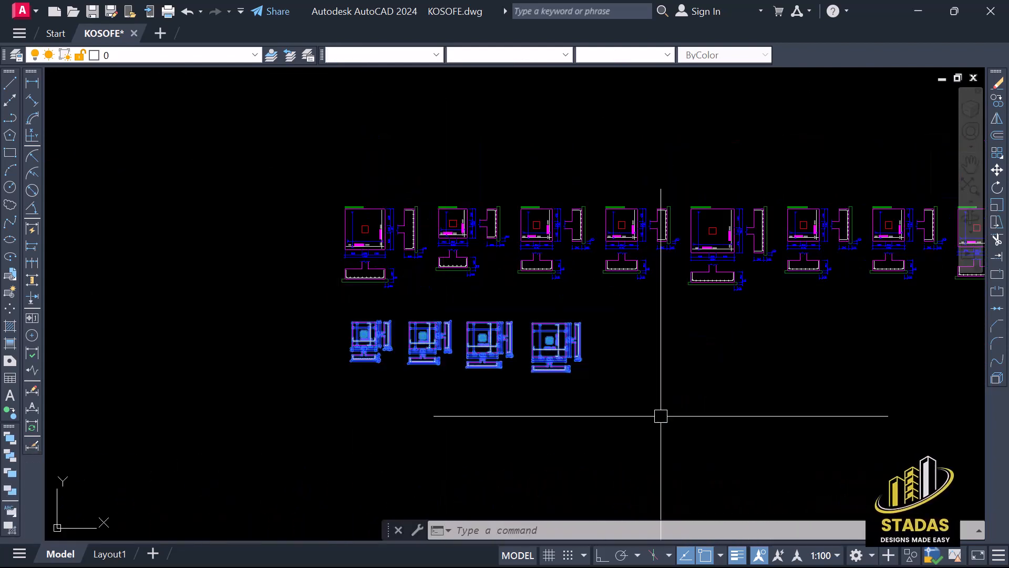
pyautogui.rightClick(488, 342)
pyautogui.click(504, 324)
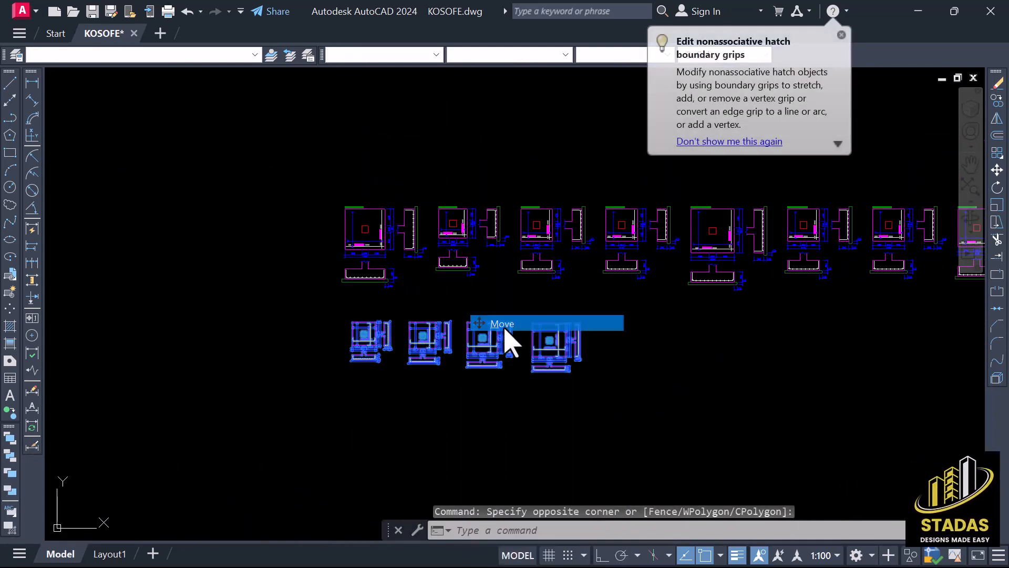
pyautogui.click(513, 322)
pyautogui.scroll(-6, 514, 322)
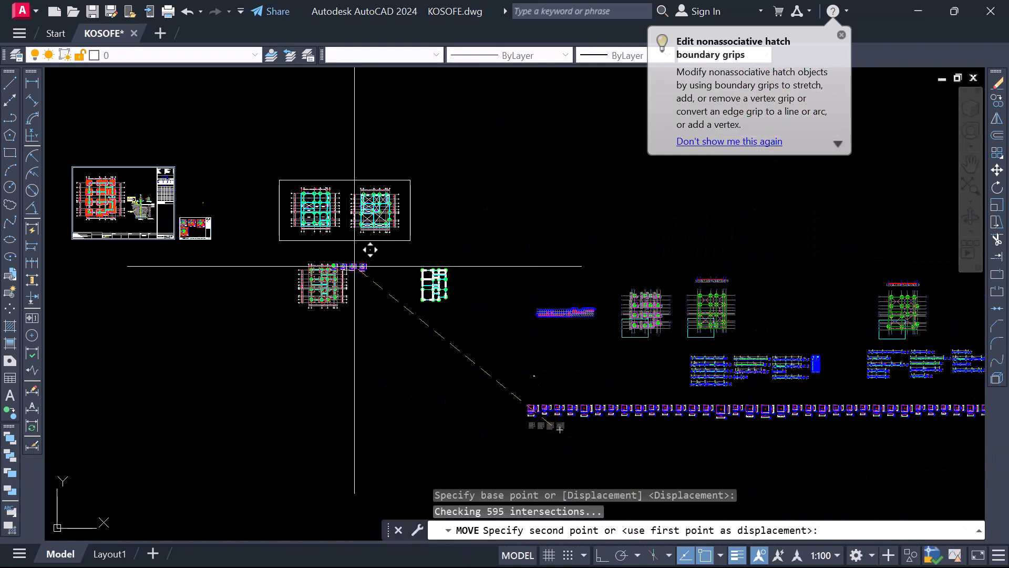
pyautogui.scroll(6, 355, 266)
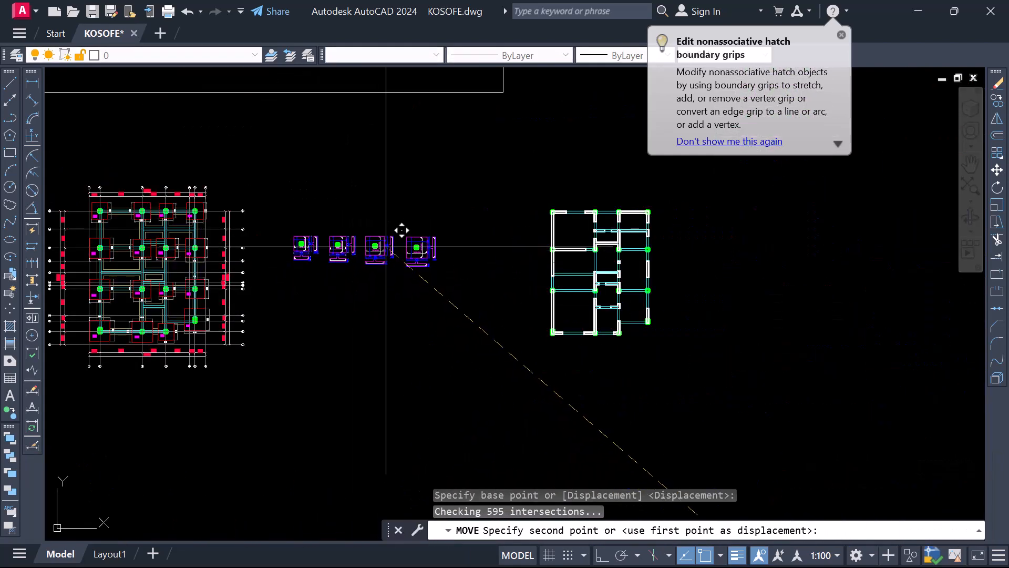
pyautogui.click(402, 232)
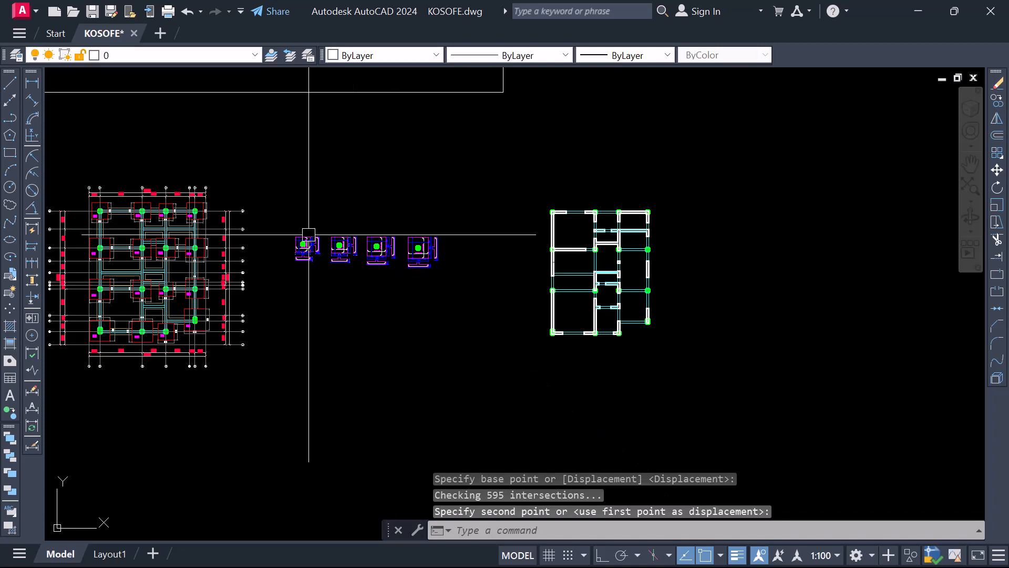
# Move the first base detail's horizontal 10Y12-175 label straight left along its bar, with Ortho on, until it clears the vertical bar
pyautogui.scroll(10, 309, 235)
pyautogui.scroll(-3, 295, 221)
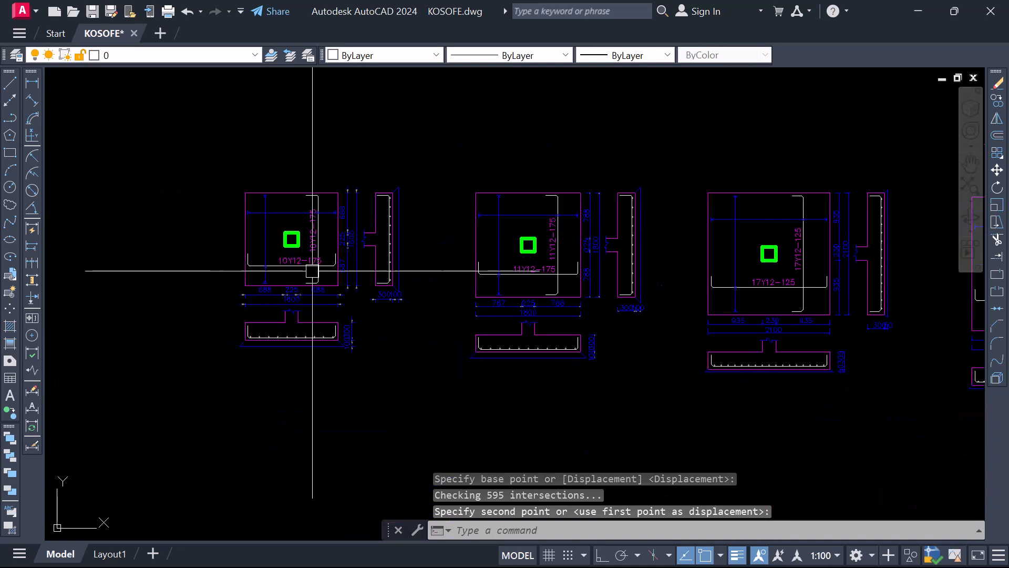
pyautogui.scroll(5, 287, 258)
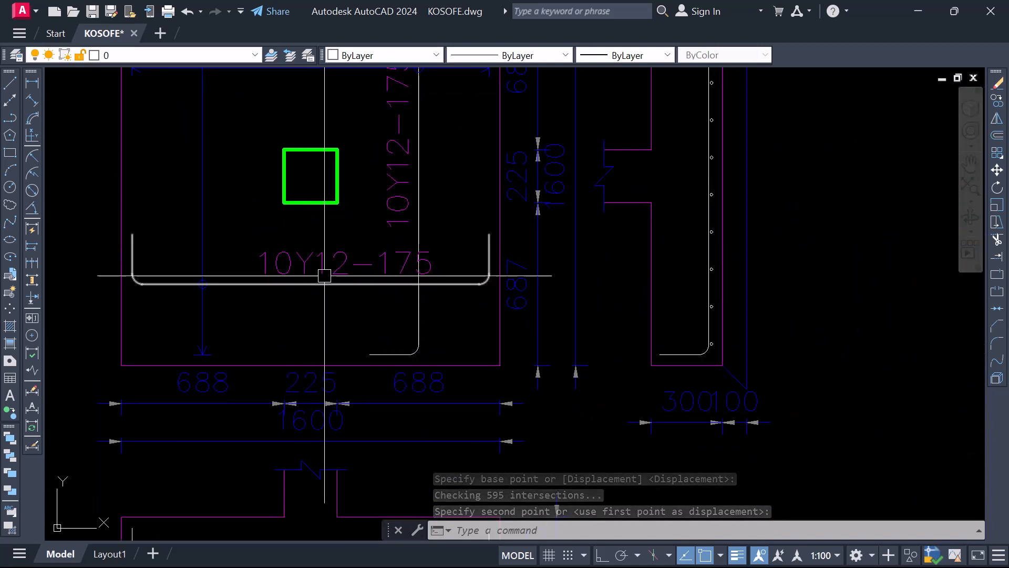
pyautogui.scroll(-2, 338, 278)
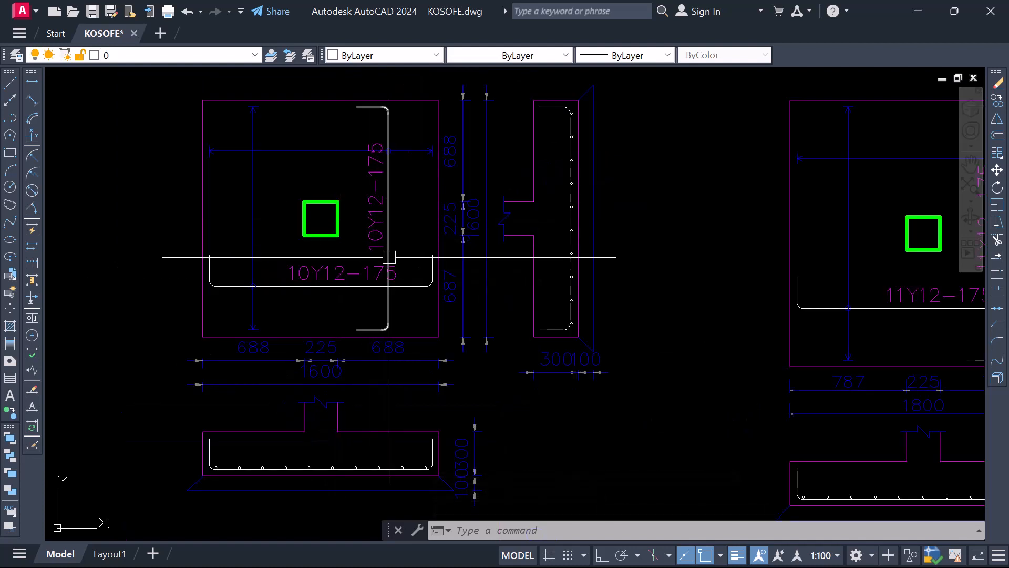
pyautogui.click(339, 273)
pyautogui.rightClick(344, 287)
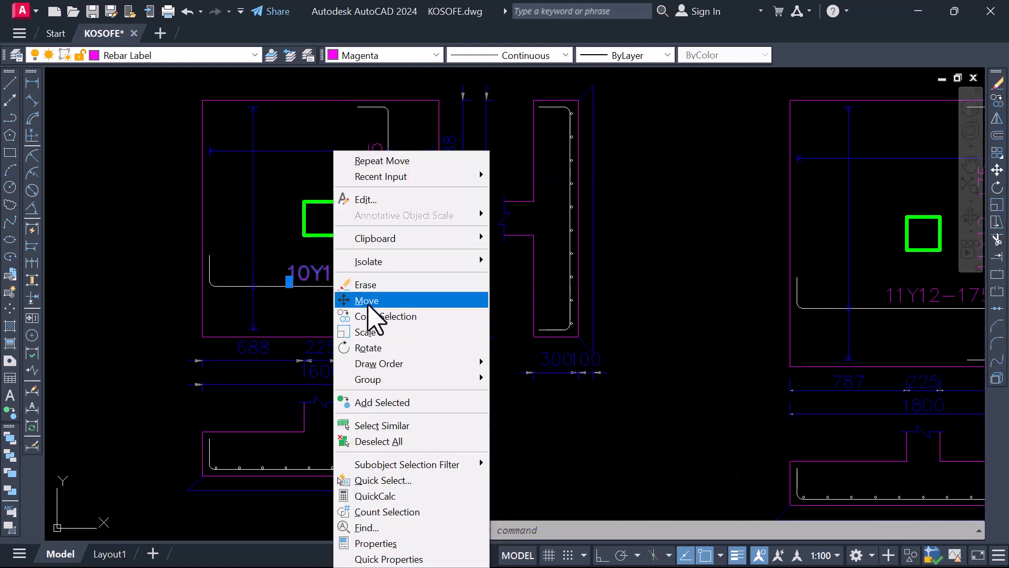
pyautogui.click(366, 295)
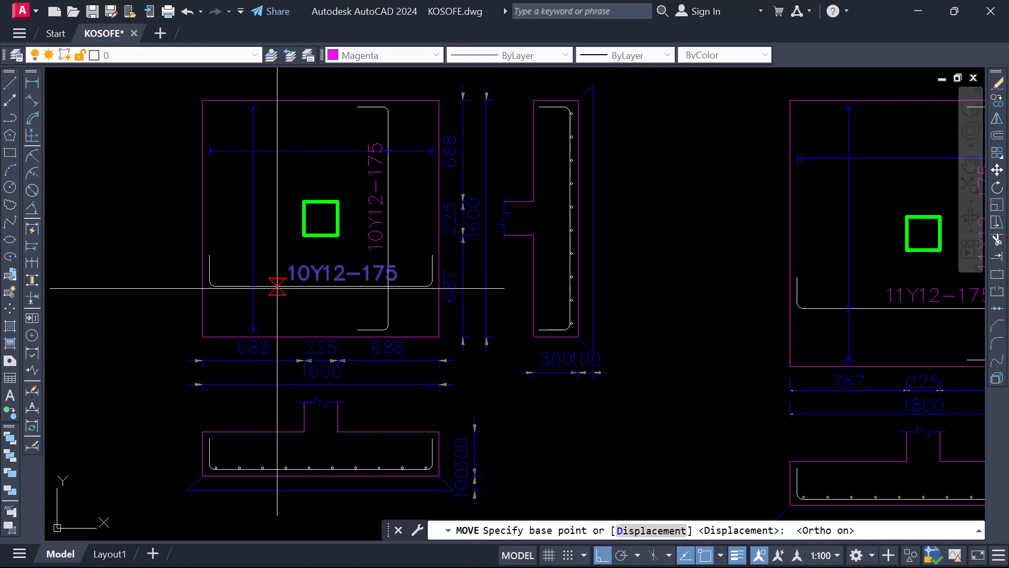
pyautogui.scroll(4, 278, 287)
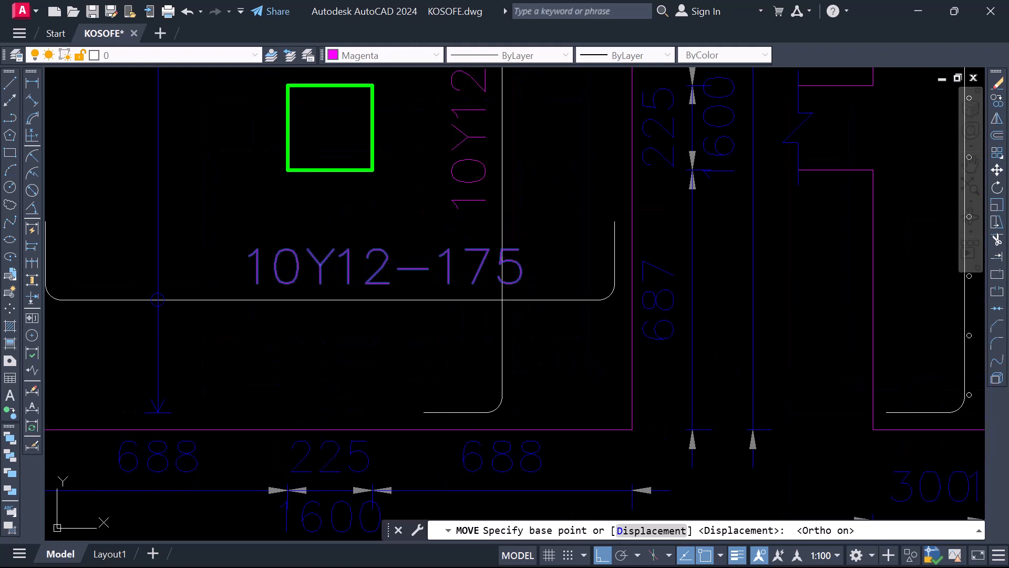
pyautogui.click(317, 320)
pyautogui.click(255, 331)
pyautogui.scroll(-2, 348, 264)
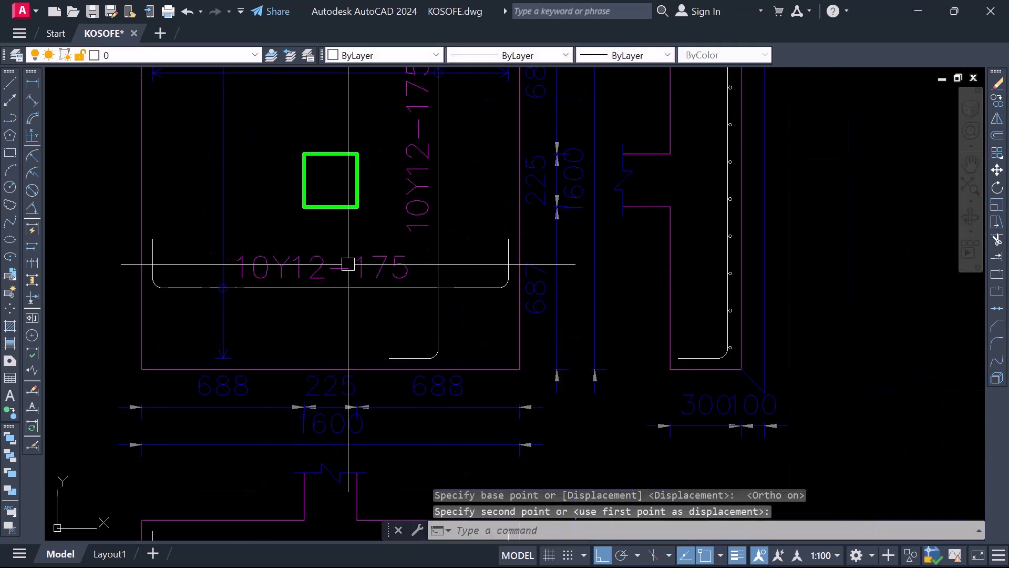
# Copy the four typical base details straight down to form a second row below the originals
pyautogui.scroll(-5, 348, 264)
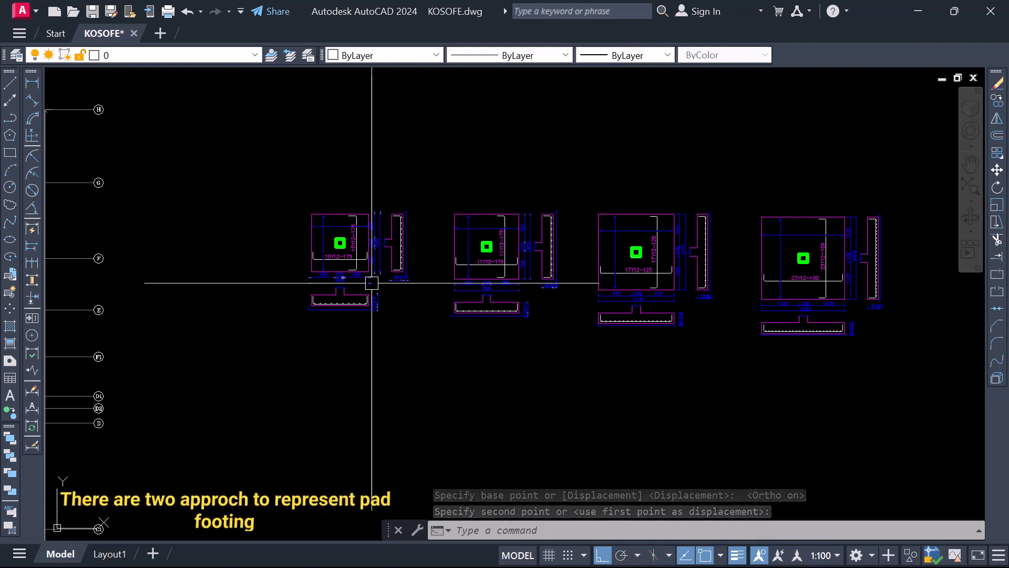
pyautogui.click(264, 185)
pyautogui.click(919, 388)
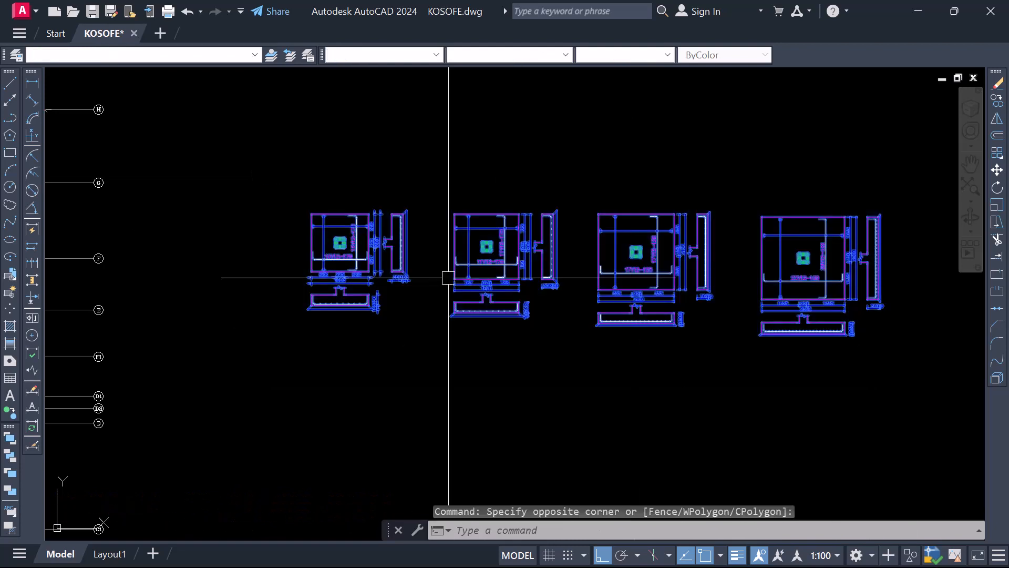
pyautogui.rightClick(448, 278)
pyautogui.click(486, 339)
pyautogui.scroll(-4, 470, 274)
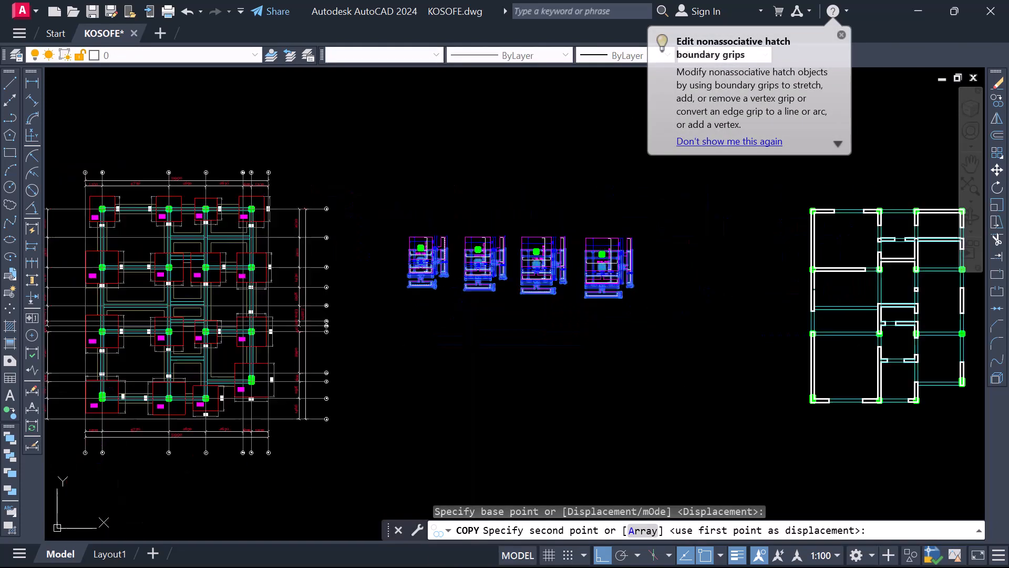
pyautogui.scroll(-2, 484, 362)
pyautogui.scroll(3, 500, 367)
pyautogui.click(489, 344)
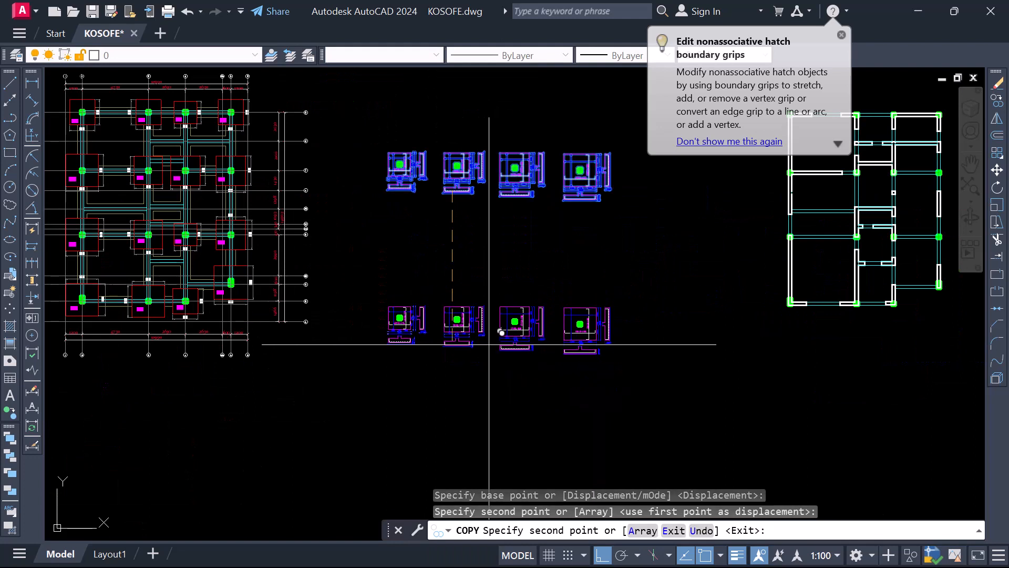
pyautogui.press('Escape')
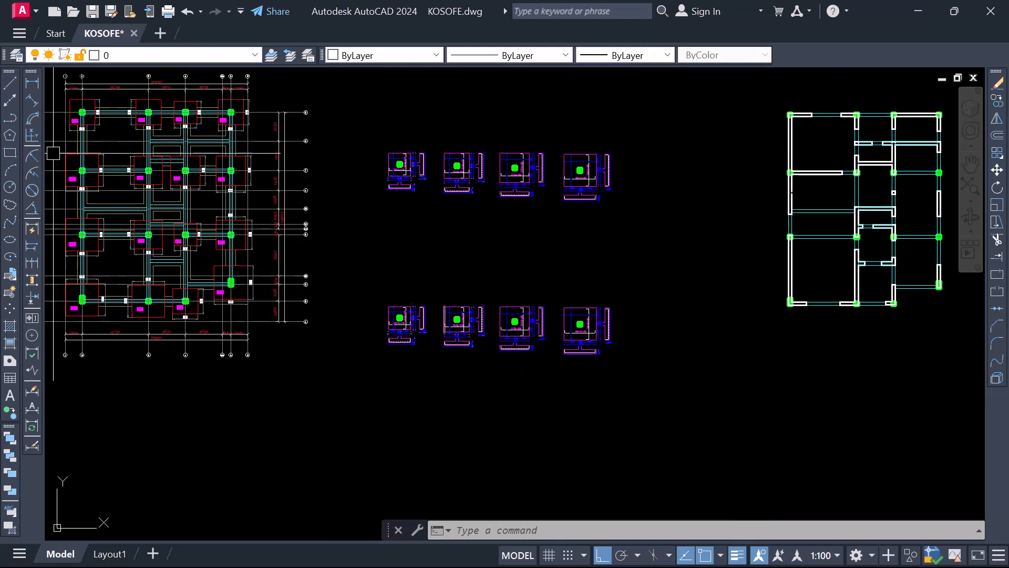
# Draw a rectangle around the copied lower row of four base details
pyautogui.click(10, 153)
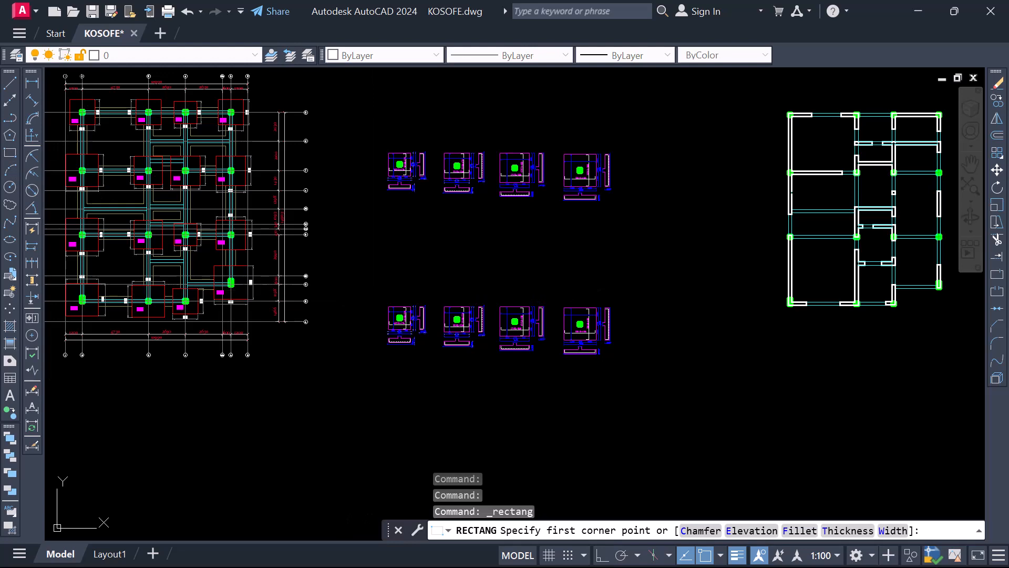
pyautogui.click(358, 289)
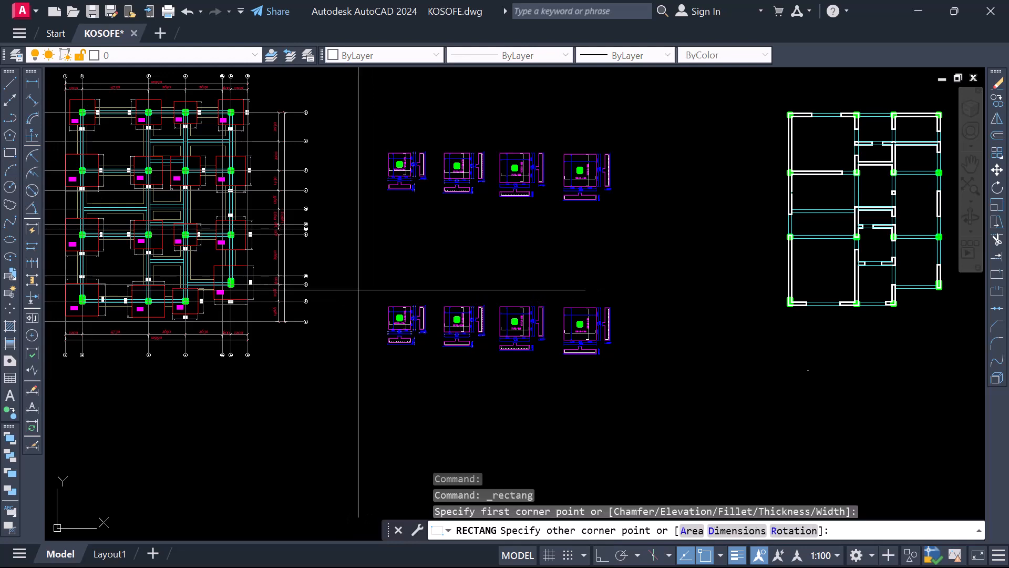
pyautogui.click(639, 372)
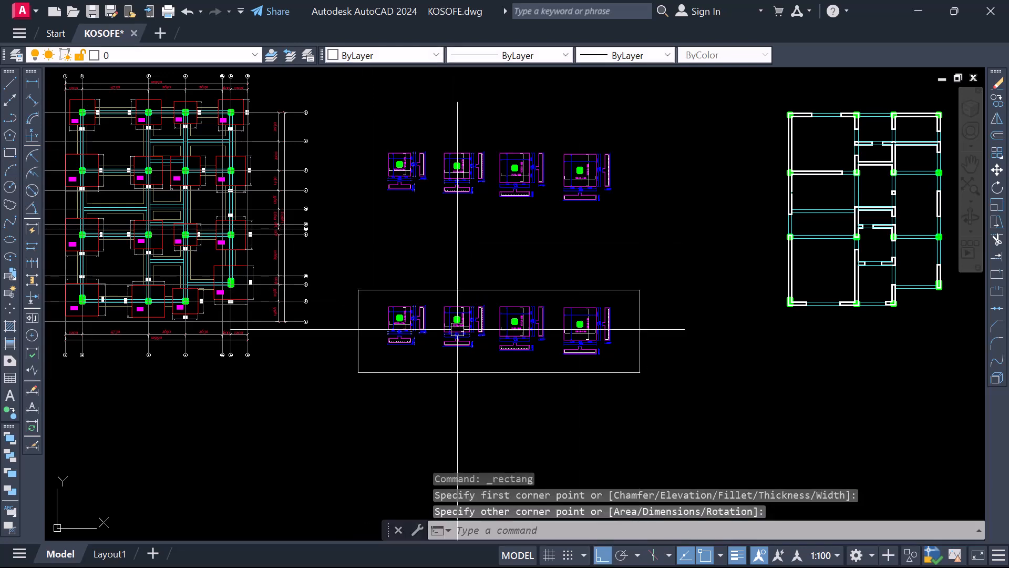
pyautogui.scroll(-4, 458, 338)
pyautogui.scroll(4, 468, 308)
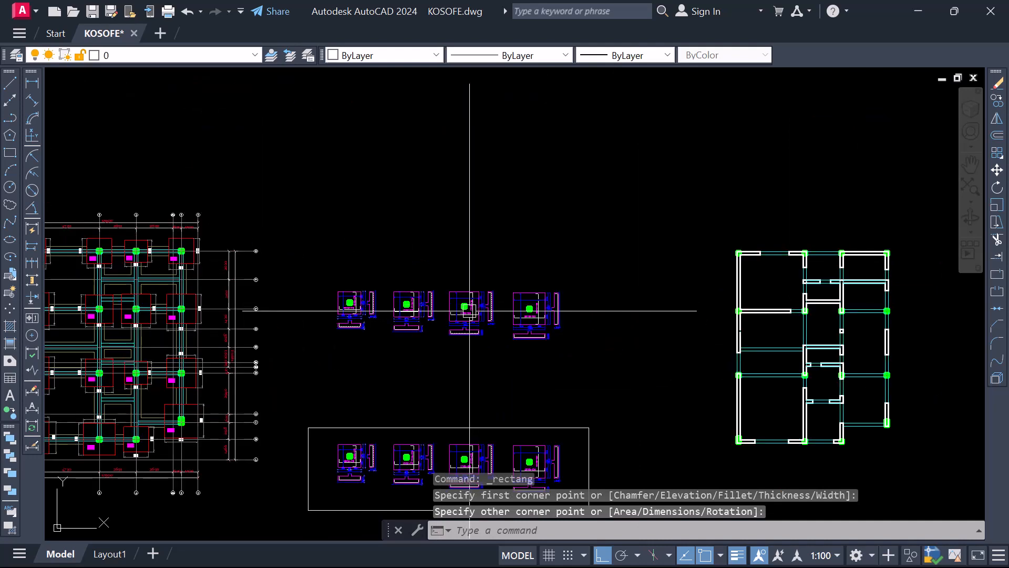
pyautogui.press('Escape')
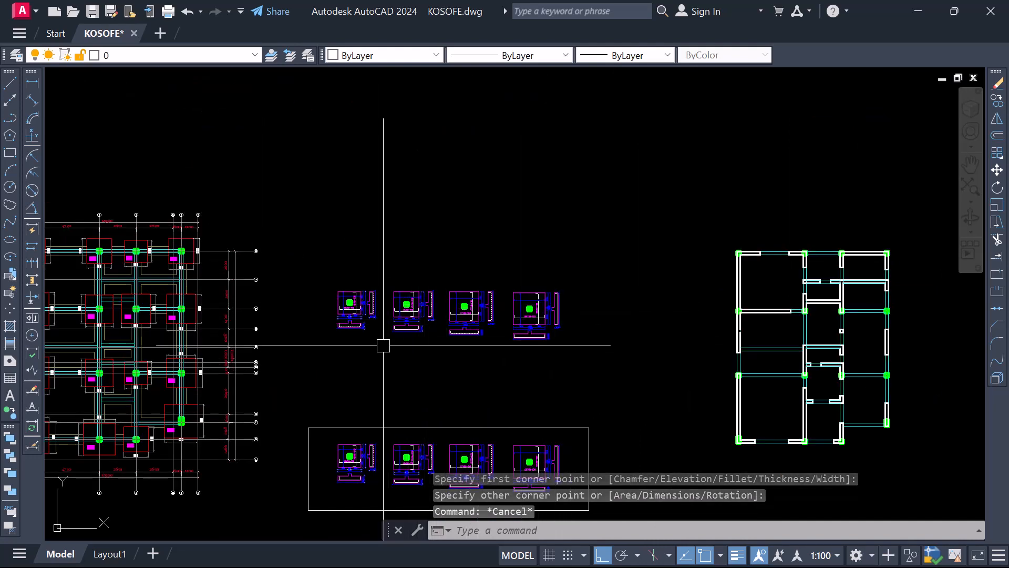
# Move the horizontal 10Y12-175 label of the upper row's first base detail slightly down, closer to its bar
pyautogui.scroll(2, 391, 293)
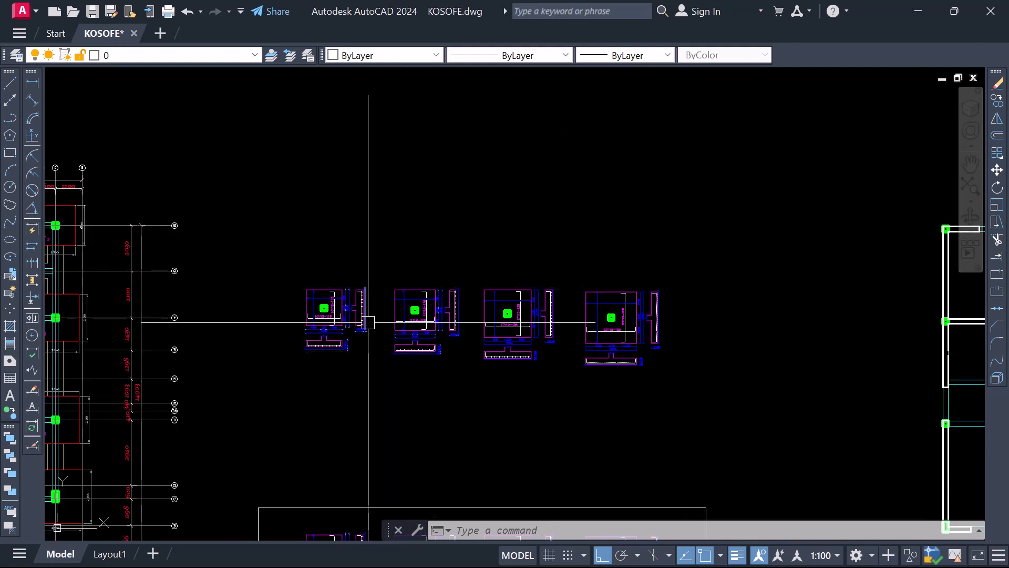
pyautogui.scroll(3, 326, 329)
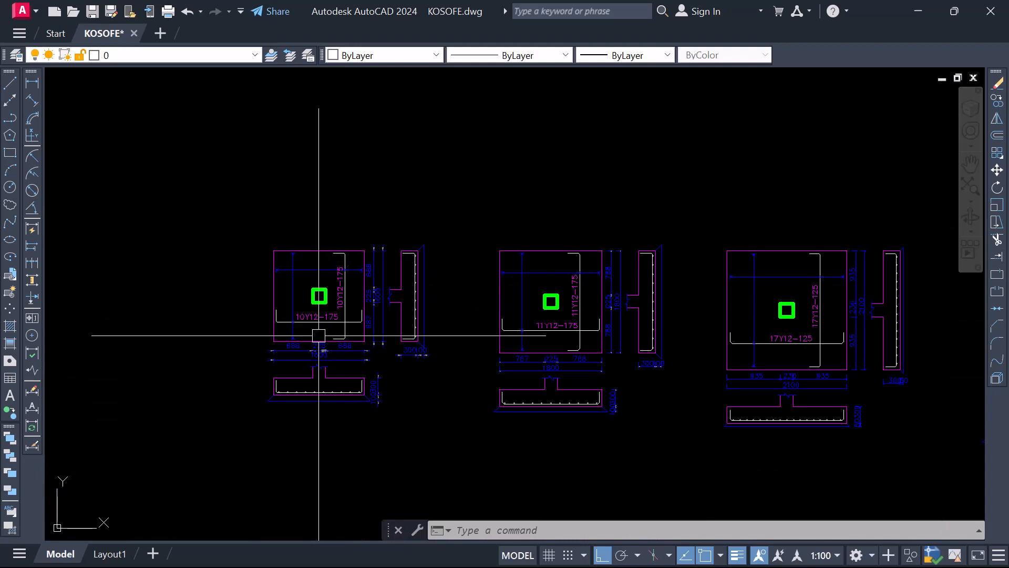
pyautogui.scroll(4, 311, 330)
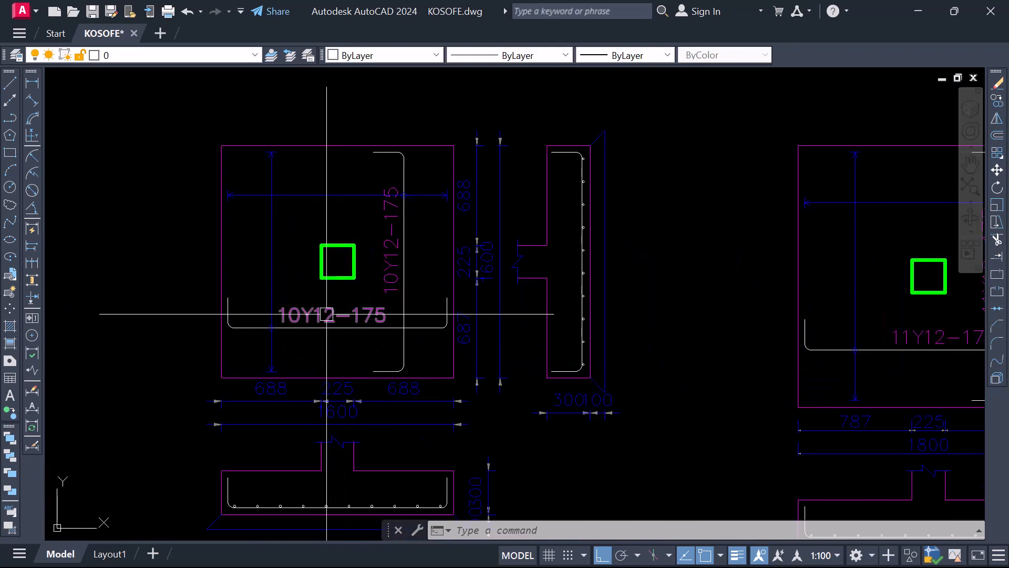
pyautogui.scroll(2, 321, 314)
pyautogui.click(321, 317)
pyautogui.rightClick(332, 317)
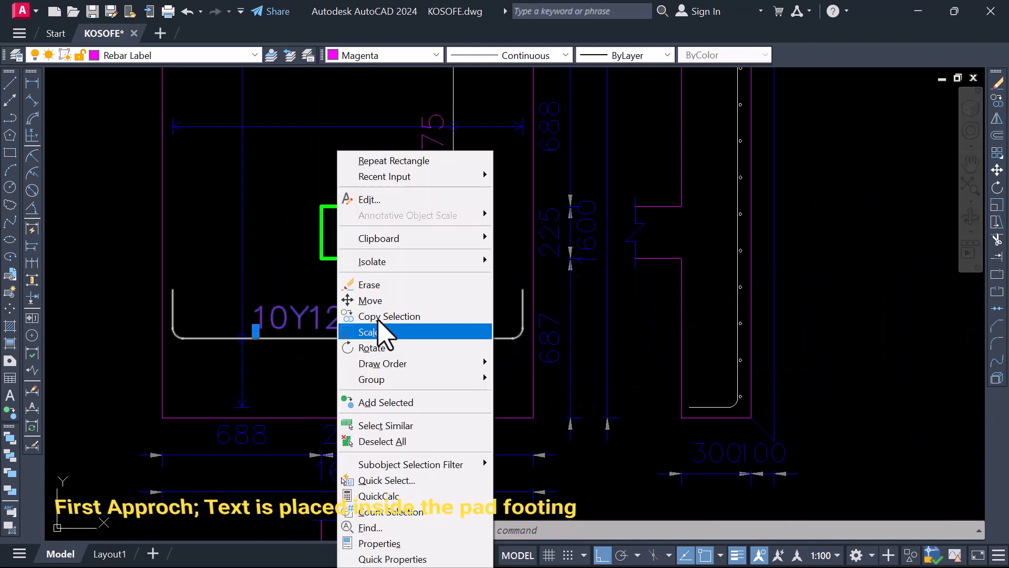
pyautogui.click(371, 302)
pyautogui.click(333, 363)
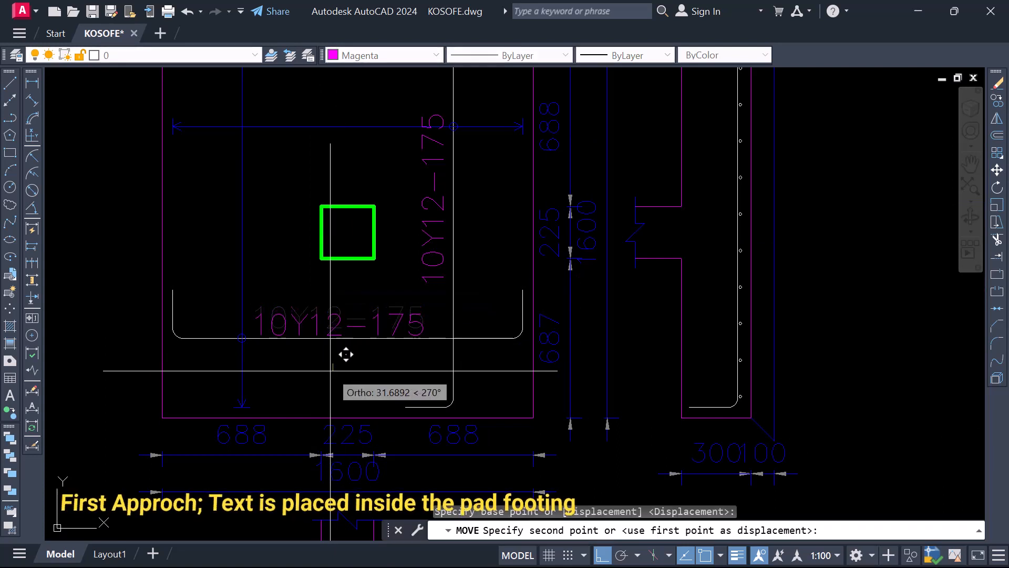
pyautogui.click(330, 365)
# Shift the first base detail's horizontal 10Y12-175 label slightly left along its bar
pyautogui.scroll(-2, 243, 372)
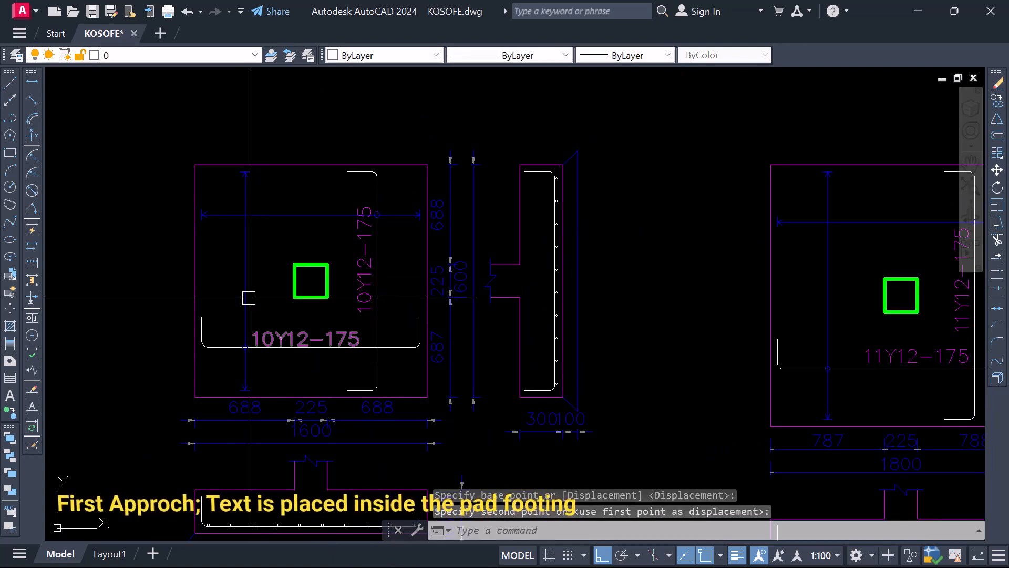
pyautogui.click(332, 335)
pyautogui.write('m')
pyautogui.press('Return')
pyautogui.scroll(2, 293, 368)
pyautogui.click(293, 368)
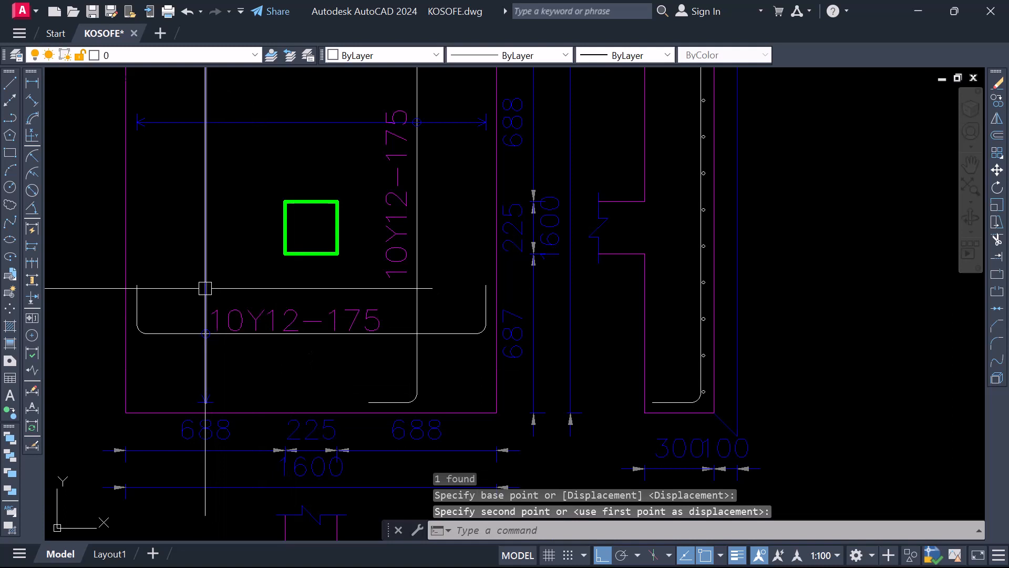
# Move the first base detail's vertical 10Y12-175 label slightly down along its bar
pyautogui.scroll(-2, 242, 339)
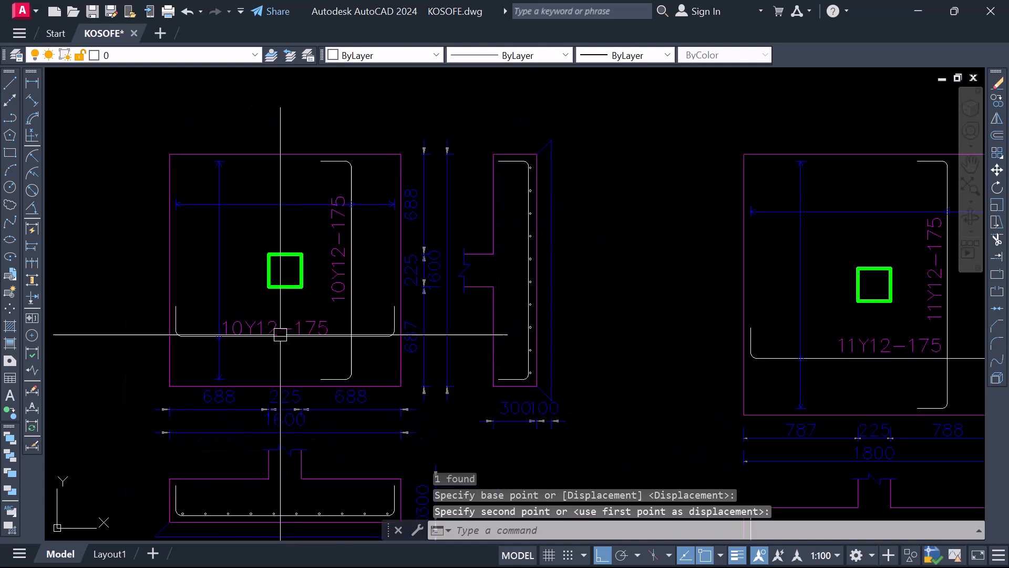
pyautogui.click(346, 250)
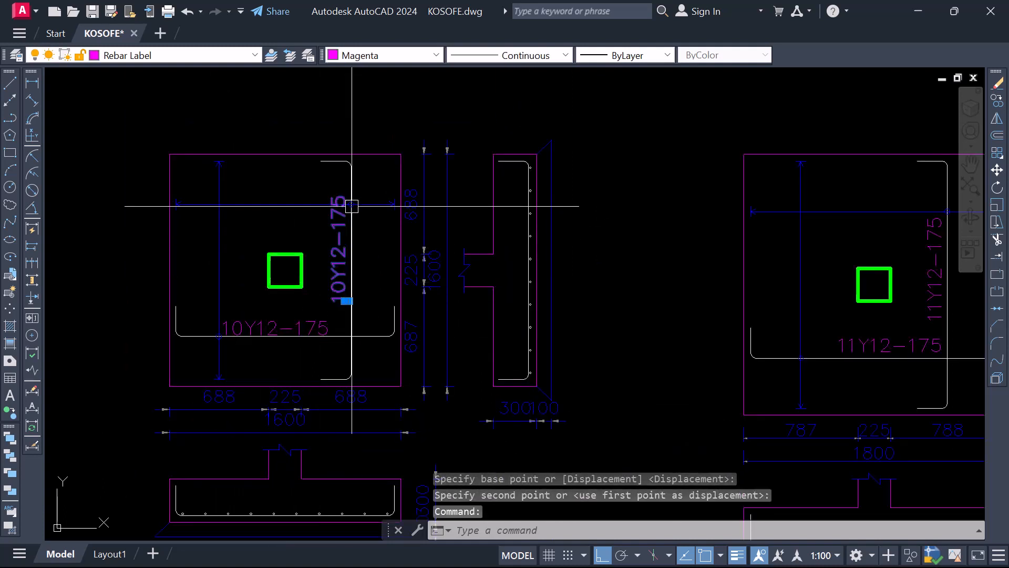
pyautogui.scroll(4, 352, 206)
pyautogui.scroll(-4, 356, 214)
pyautogui.scroll(2, 341, 351)
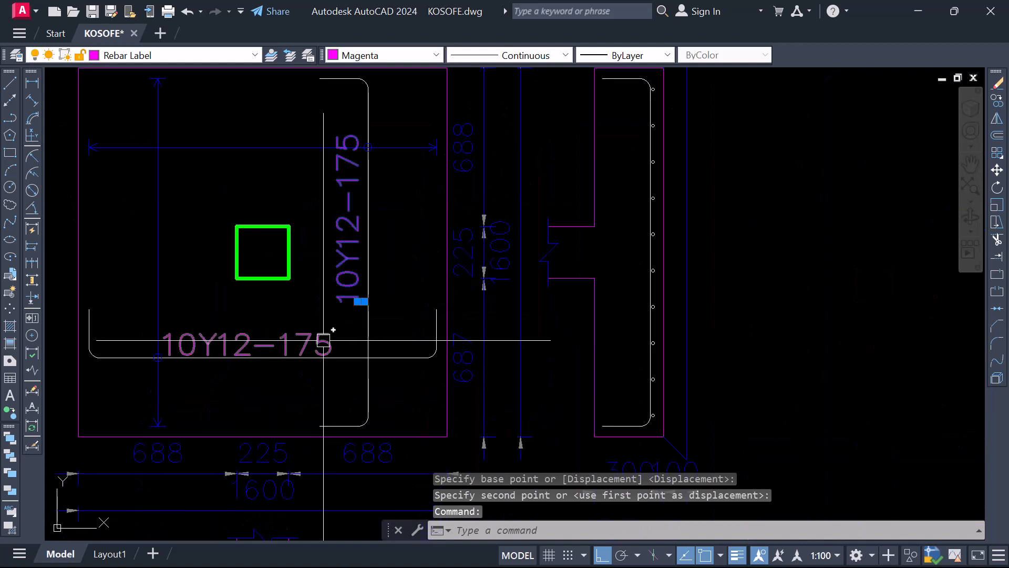
pyautogui.press('Return')
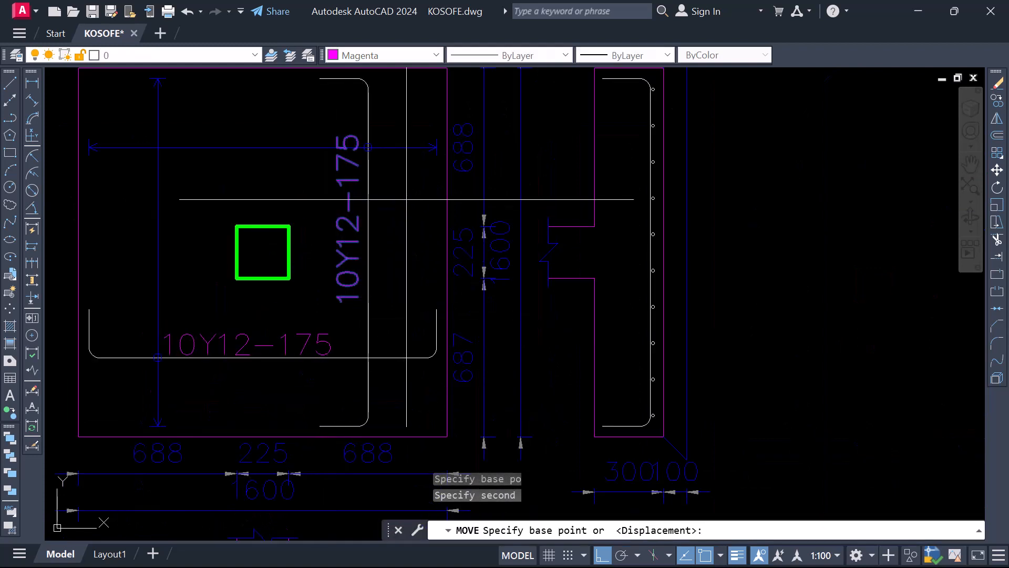
pyautogui.click(407, 198)
pyautogui.click(411, 213)
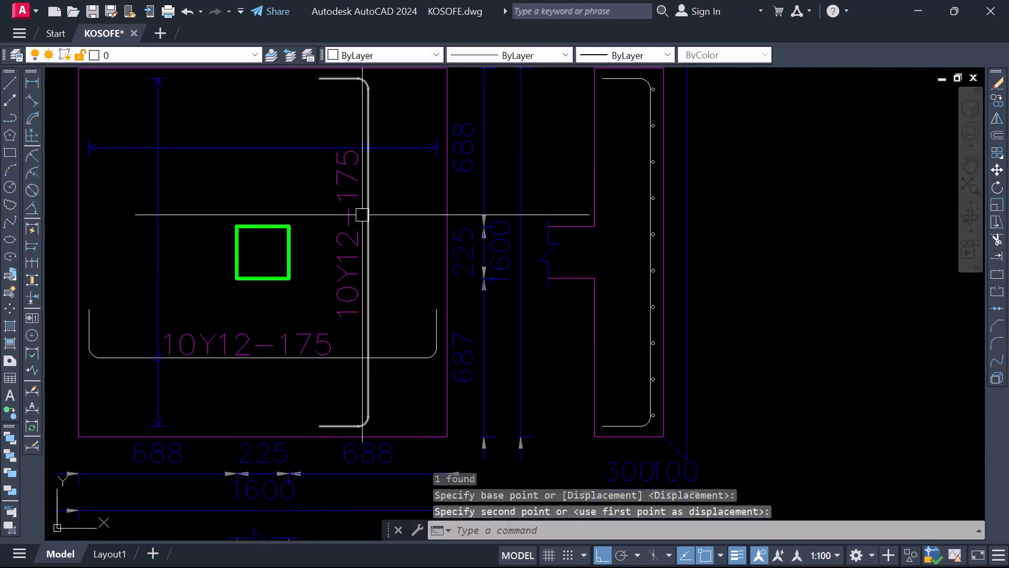
# Shift the first base detail's vertical 10Y12-175 label right, closer to the vertical bar
pyautogui.click(350, 229)
pyautogui.press('Return')
pyautogui.click(385, 227)
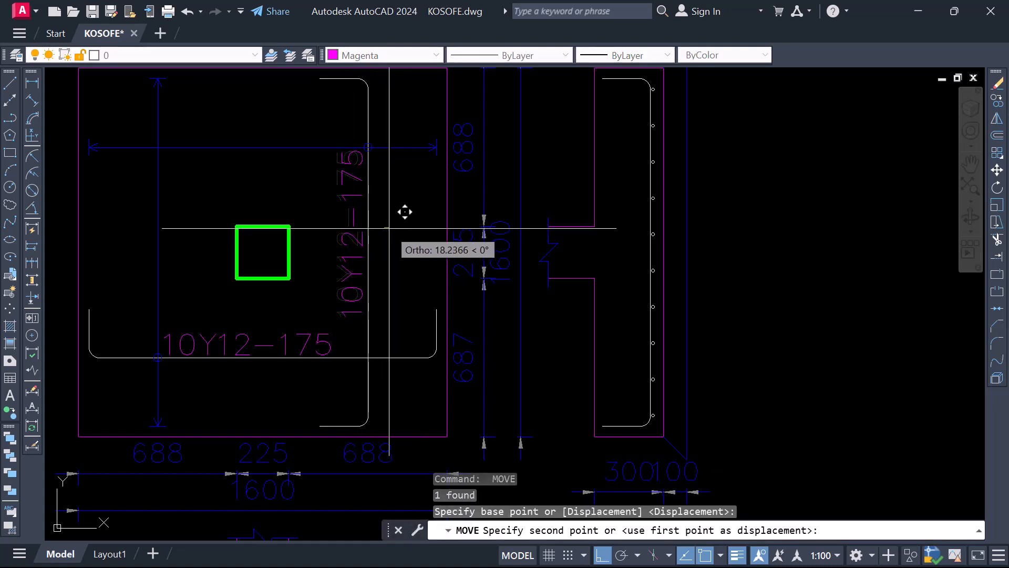
pyautogui.click(406, 211)
# Move the first base detail's vertical bar, its 10Y12-175 label and its marker straight right, nearer the footing's edge
pyautogui.scroll(-1, 368, 295)
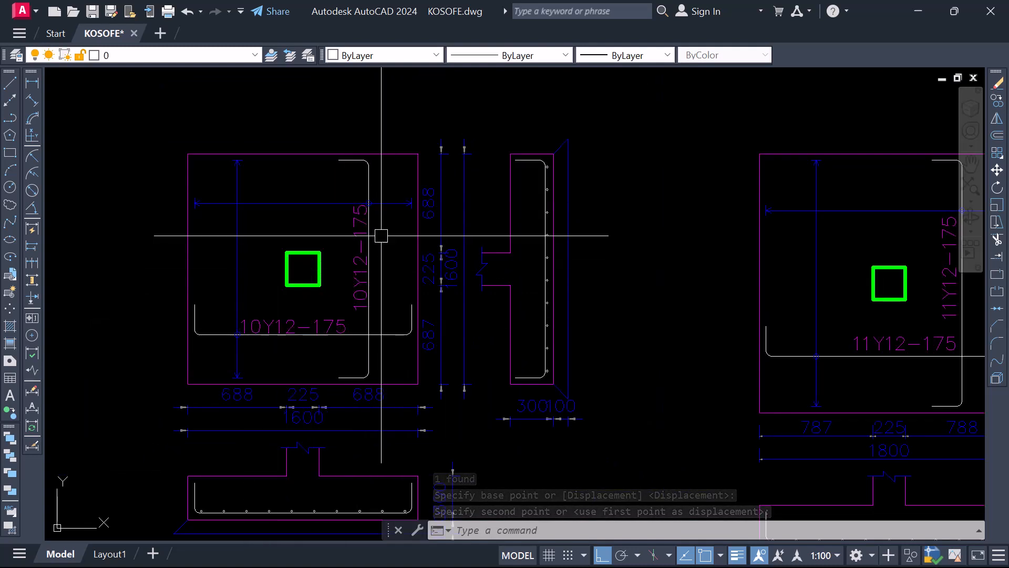
pyautogui.click(344, 184)
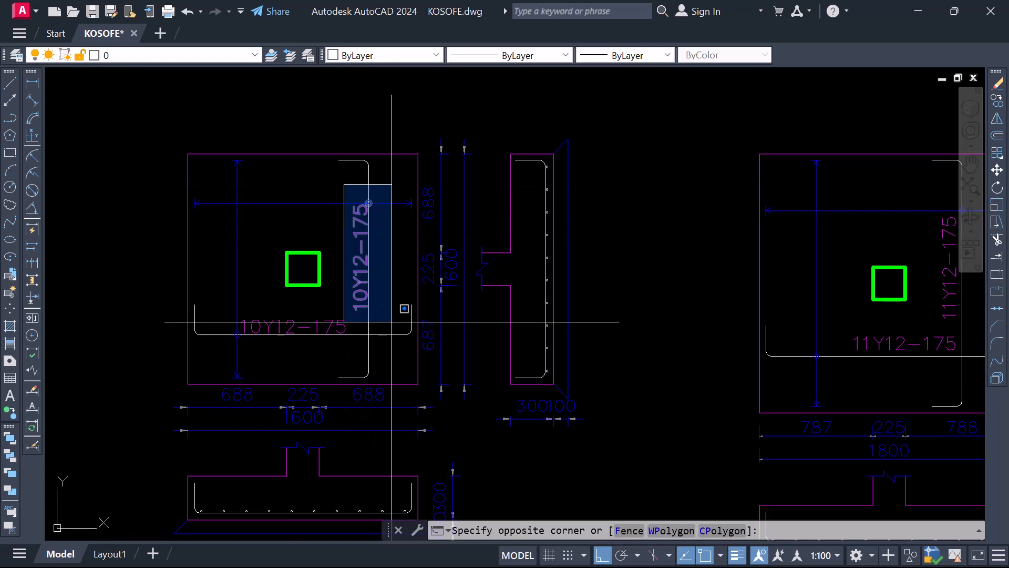
pyautogui.click(372, 221)
pyautogui.scroll(4, 374, 184)
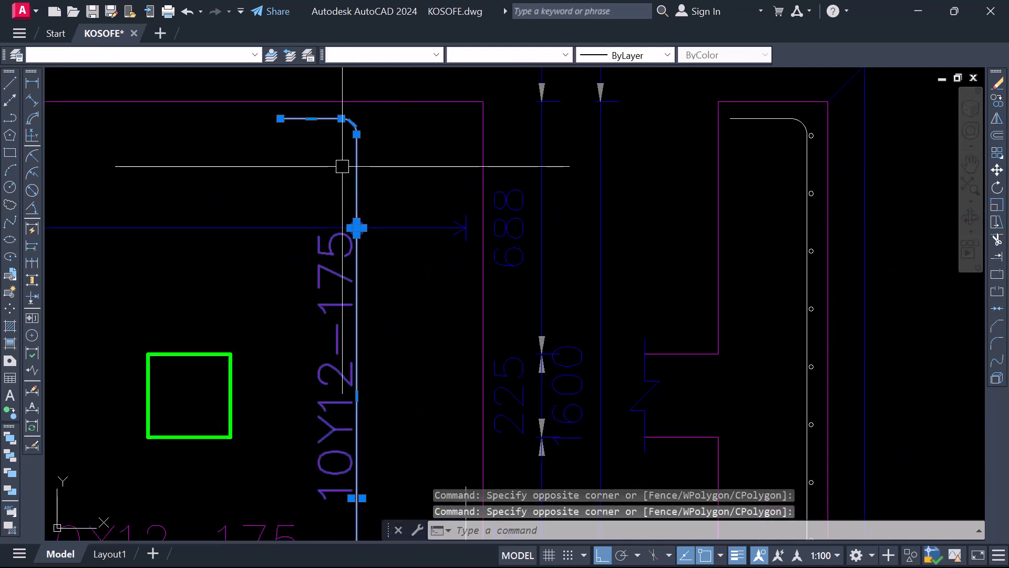
pyautogui.scroll(-2, 349, 184)
pyautogui.rightClick(344, 259)
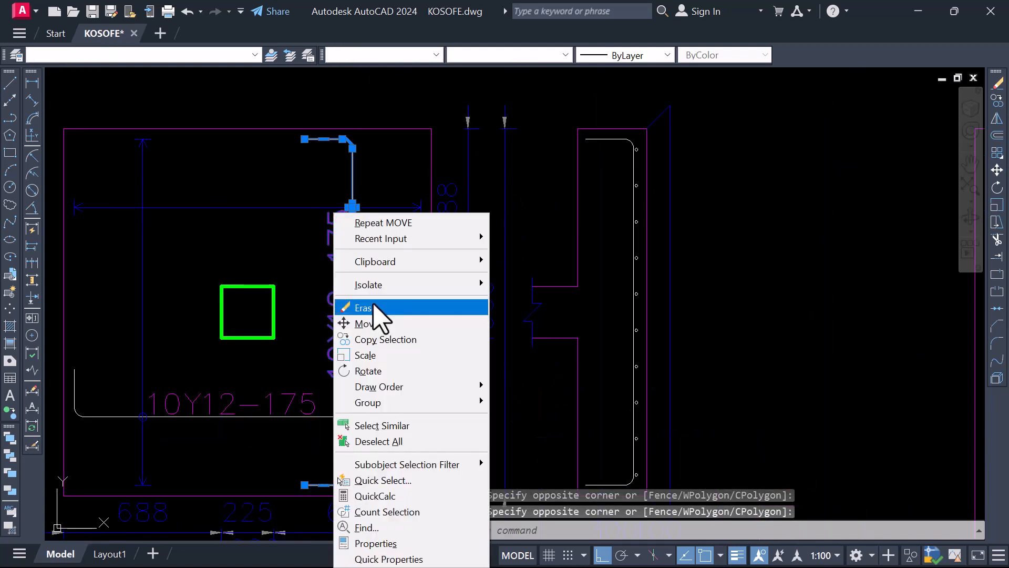
pyautogui.click(367, 324)
pyautogui.click(384, 285)
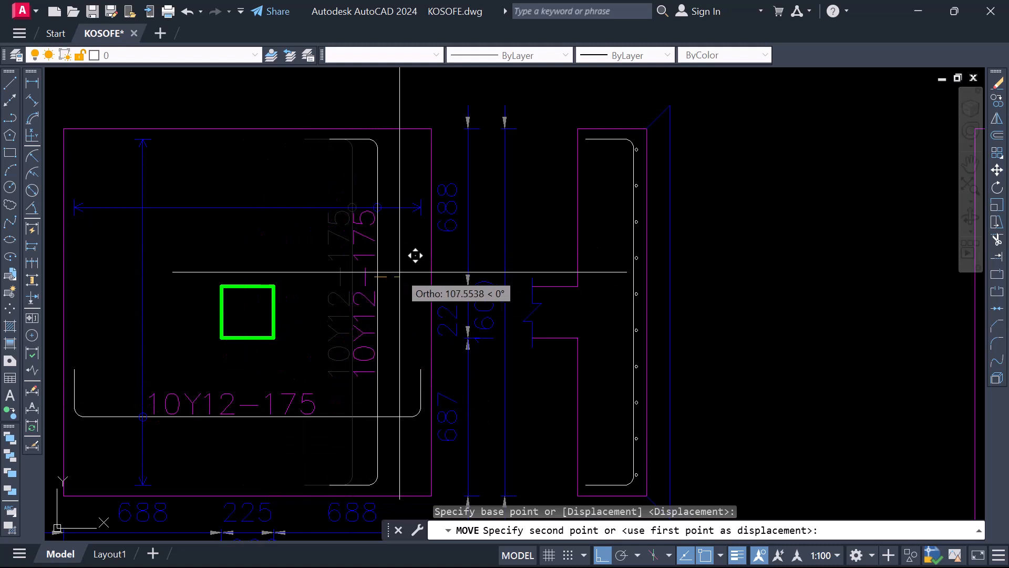
pyautogui.click(402, 272)
# Move the first base detail's horizontal bar, its 10Y12-175 label and its marker slightly down towards the footing's lower edge
pyautogui.scroll(-4, 402, 272)
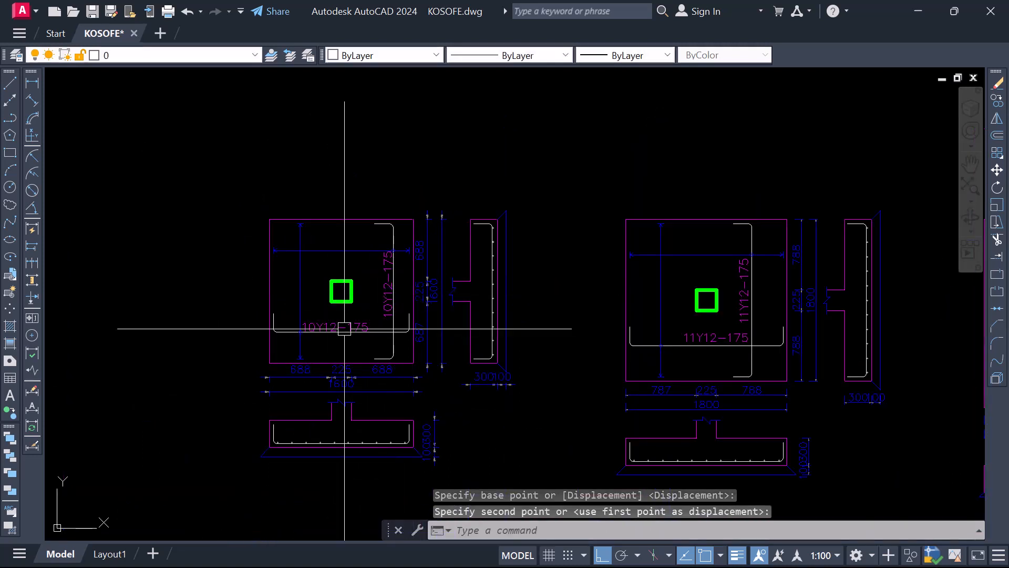
pyautogui.scroll(5, 315, 333)
pyautogui.click(336, 339)
pyautogui.click(315, 320)
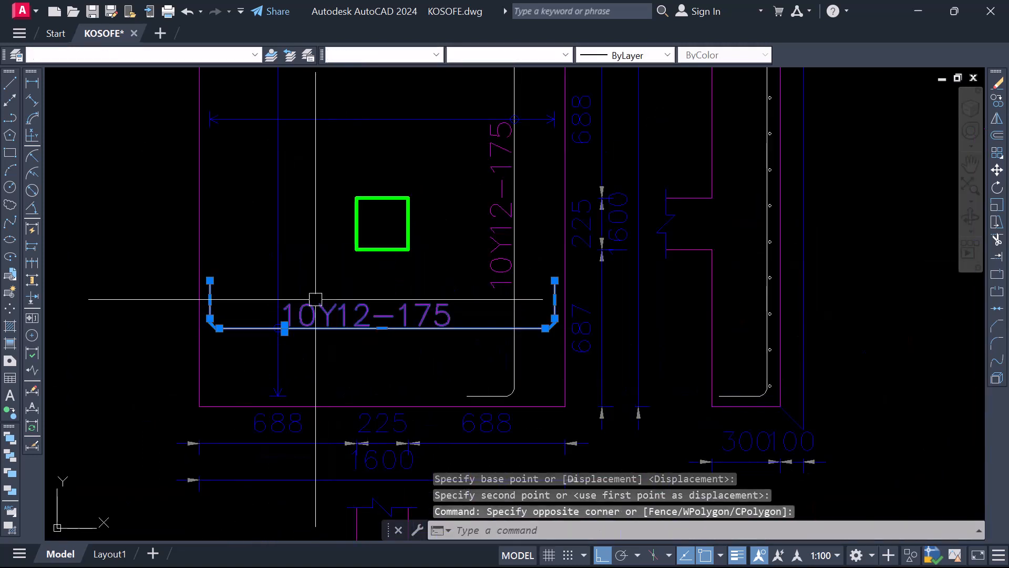
pyautogui.click(252, 300)
pyautogui.click(320, 345)
pyautogui.press('space')
pyautogui.click(321, 342)
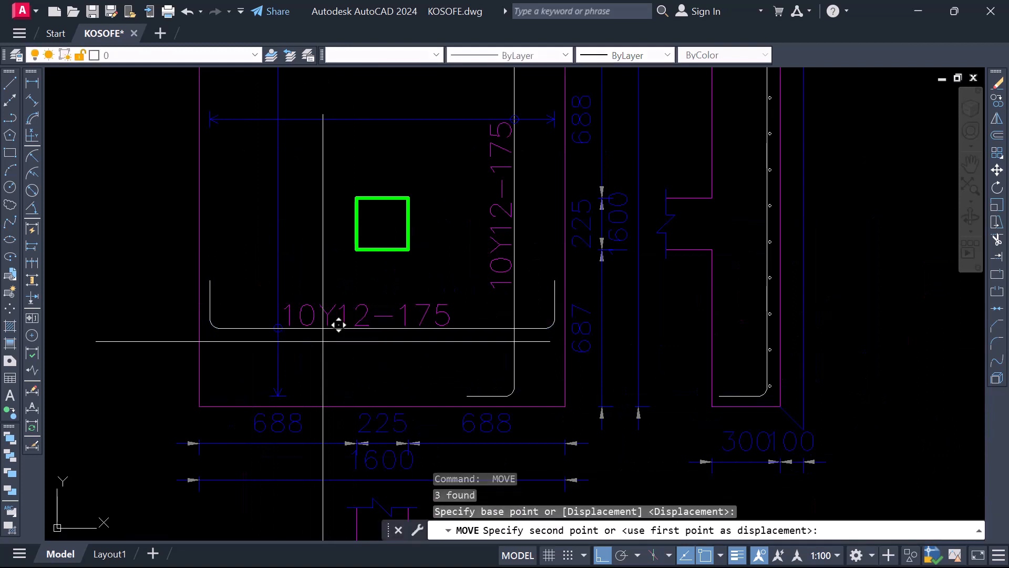
pyautogui.click(323, 350)
# Move the second base detail's horizontal 11Y12-175 label left along its bar
pyautogui.scroll(-4, 321, 345)
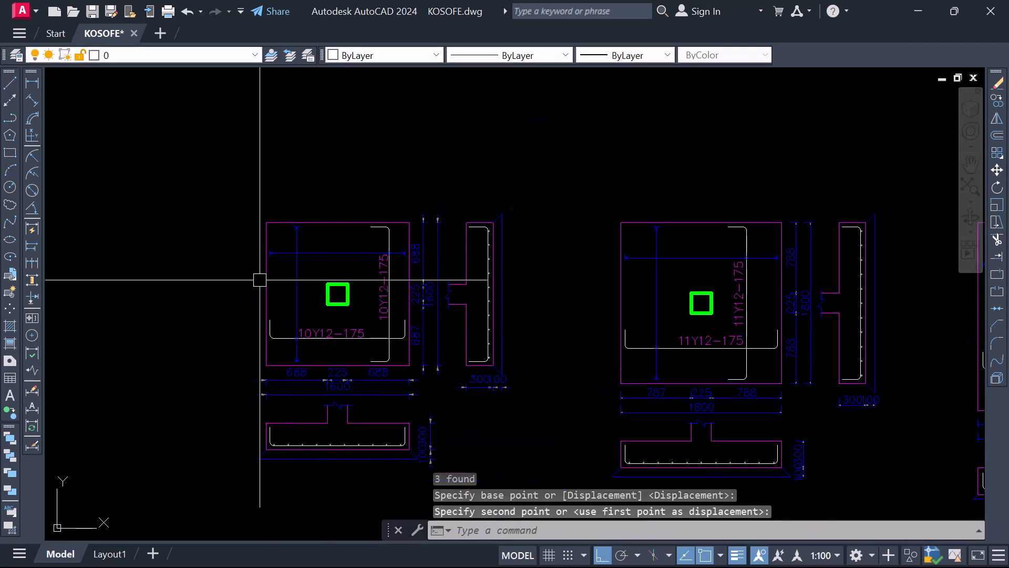
pyautogui.scroll(-2, 263, 241)
pyautogui.scroll(4, 315, 358)
pyautogui.scroll(-4, 263, 294)
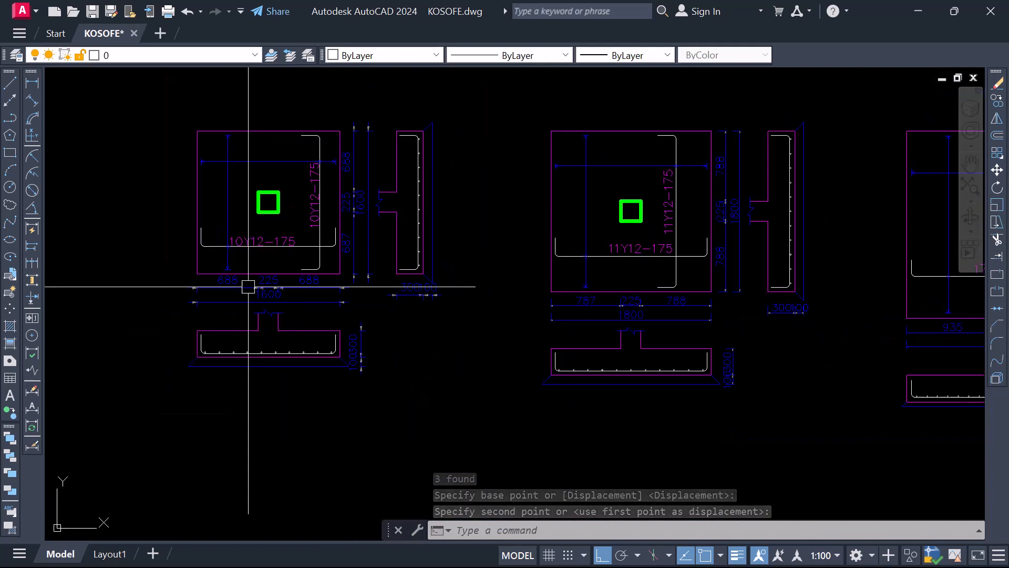
pyautogui.scroll(4, 502, 268)
pyautogui.scroll(2, 498, 263)
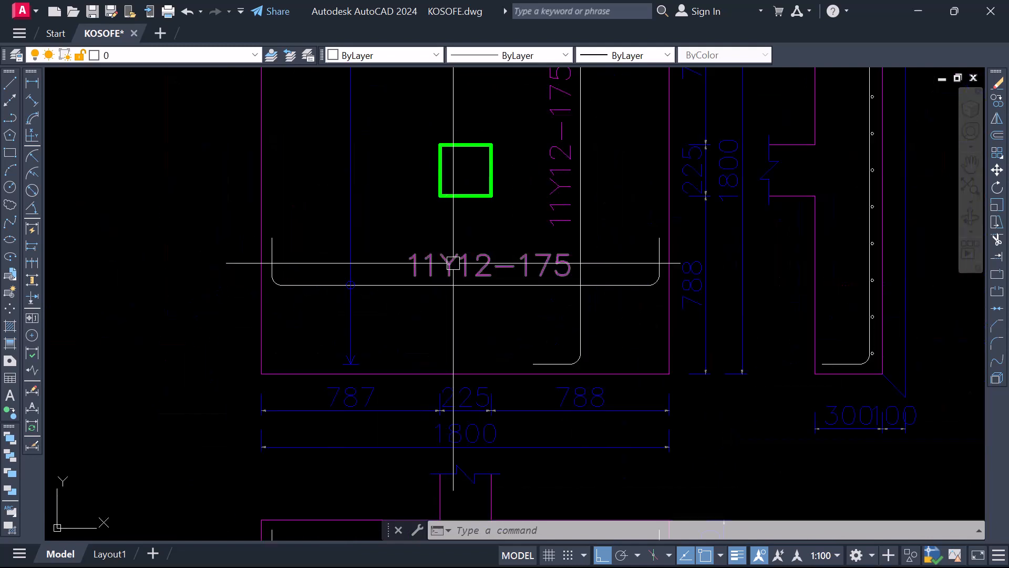
pyautogui.click(451, 266)
pyautogui.write('m')
pyautogui.press('Return')
pyautogui.click(445, 317)
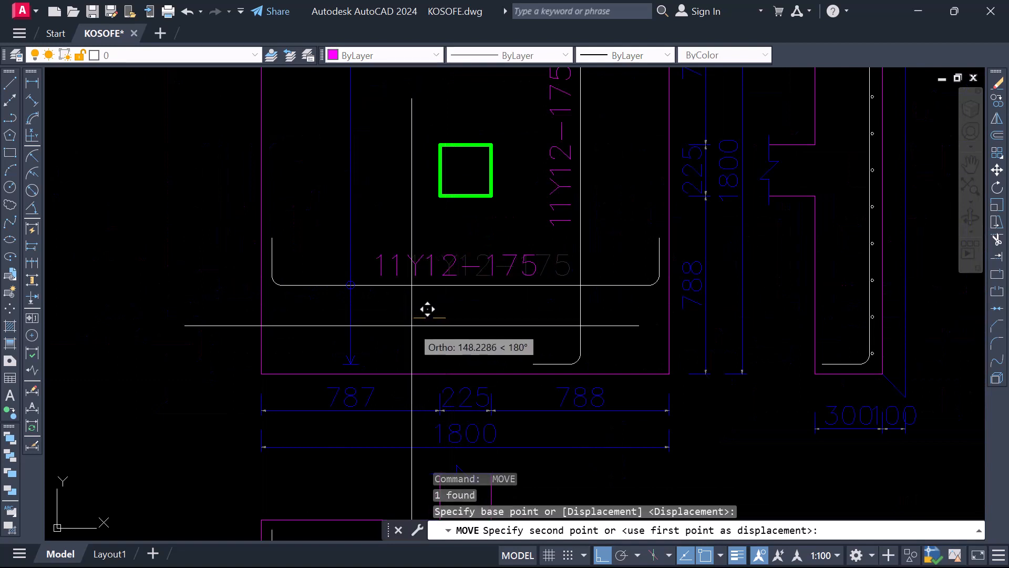
pyautogui.click(415, 310)
pyautogui.scroll(-4, 370, 303)
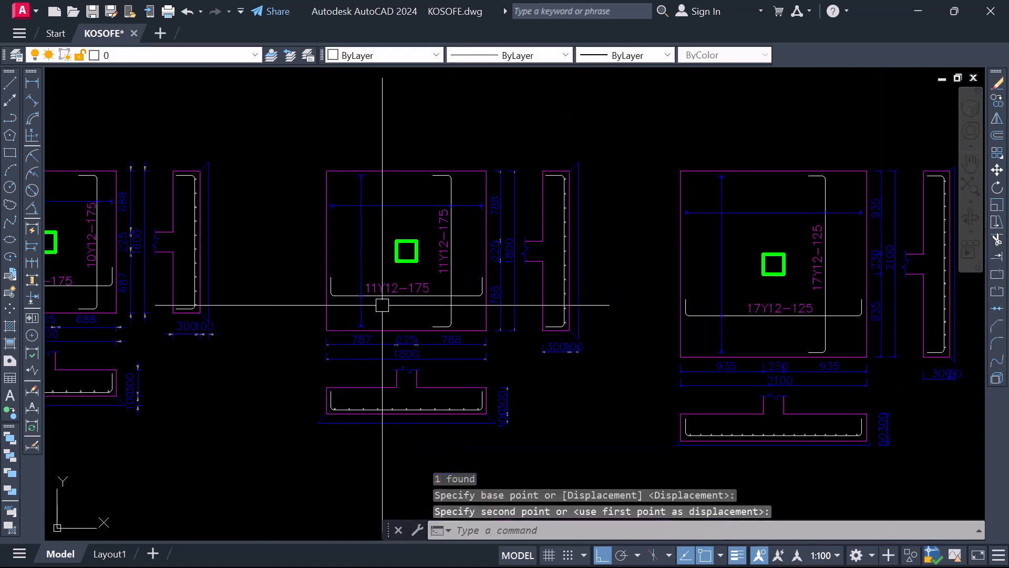
pyautogui.scroll(2, 421, 276)
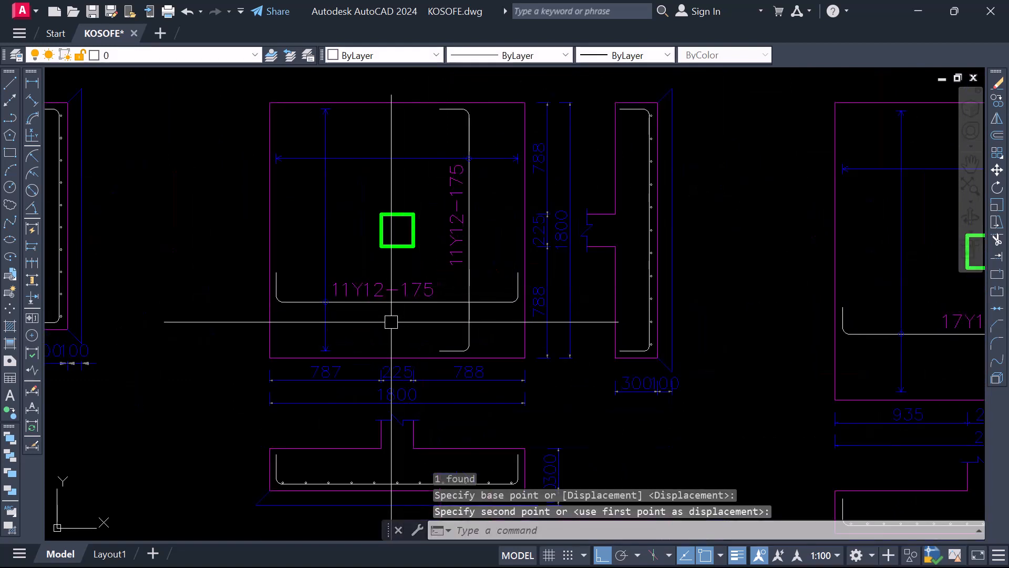
pyautogui.scroll(2, 288, 257)
pyautogui.click(287, 249)
pyautogui.click(466, 335)
pyautogui.click(468, 338)
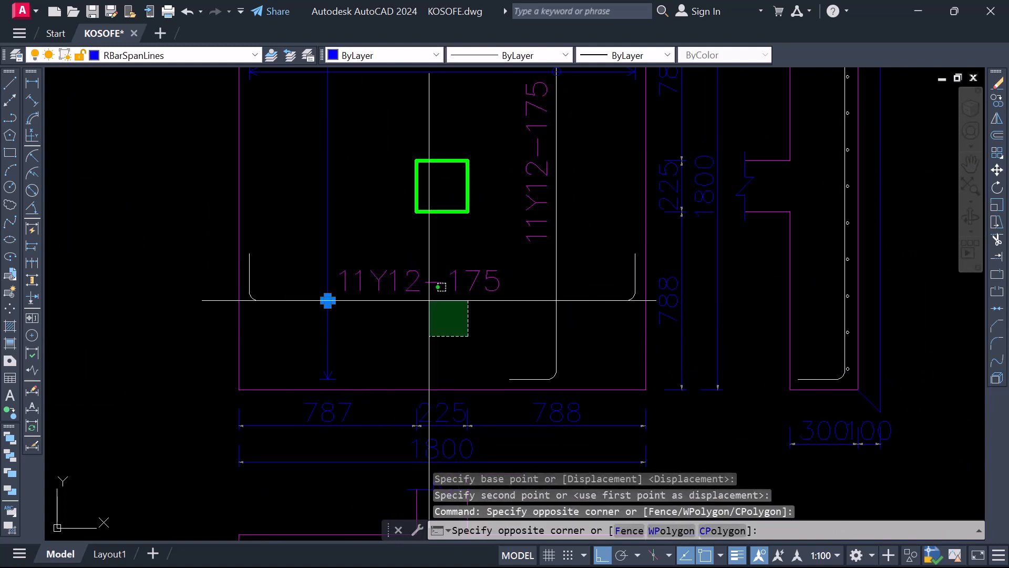
pyautogui.click(409, 272)
pyautogui.write('m')
pyautogui.press('Return')
pyautogui.press('Escape')
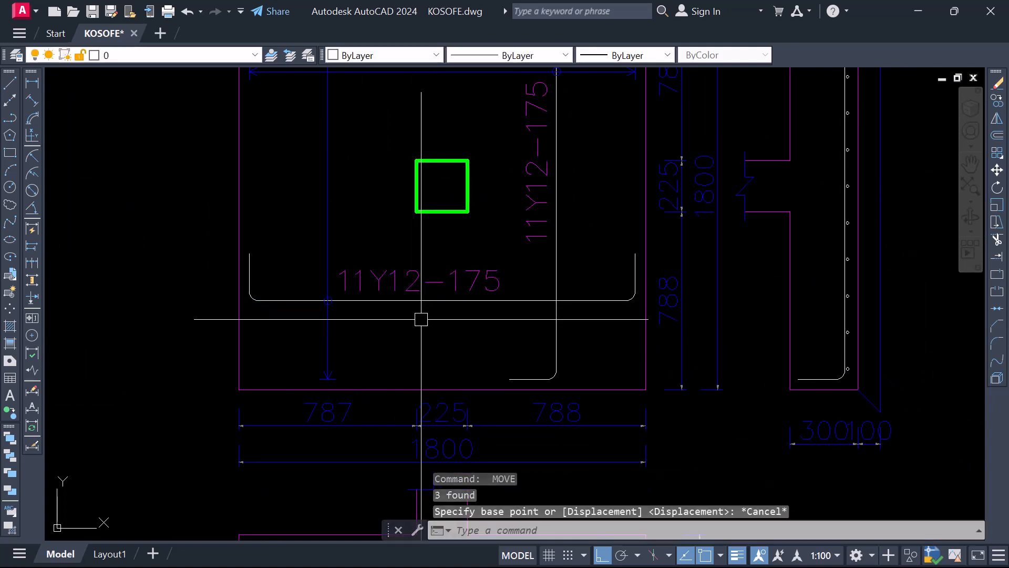
# Move the second base detail's horizontal bar, its 11Y12-175 label and its marker straight down towards the footing's lower edge, excluding the column outline
pyautogui.click(180, 210)
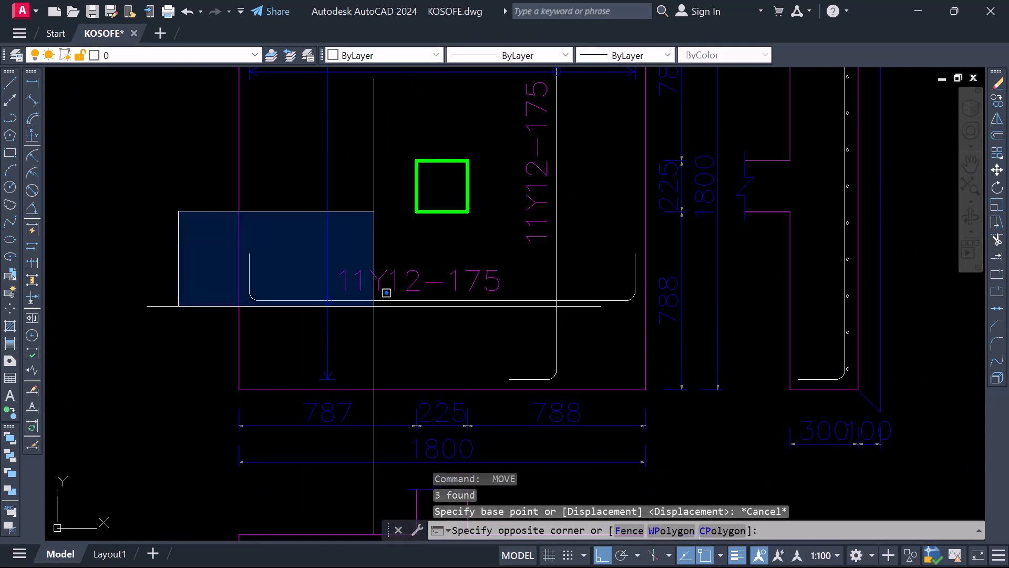
pyautogui.click(654, 333)
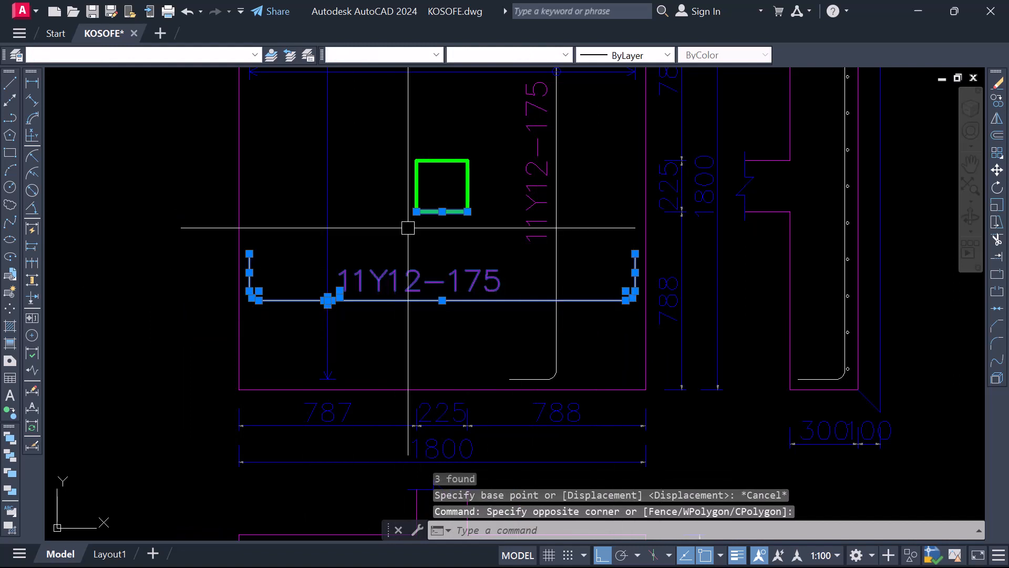
pyautogui.click(387, 177)
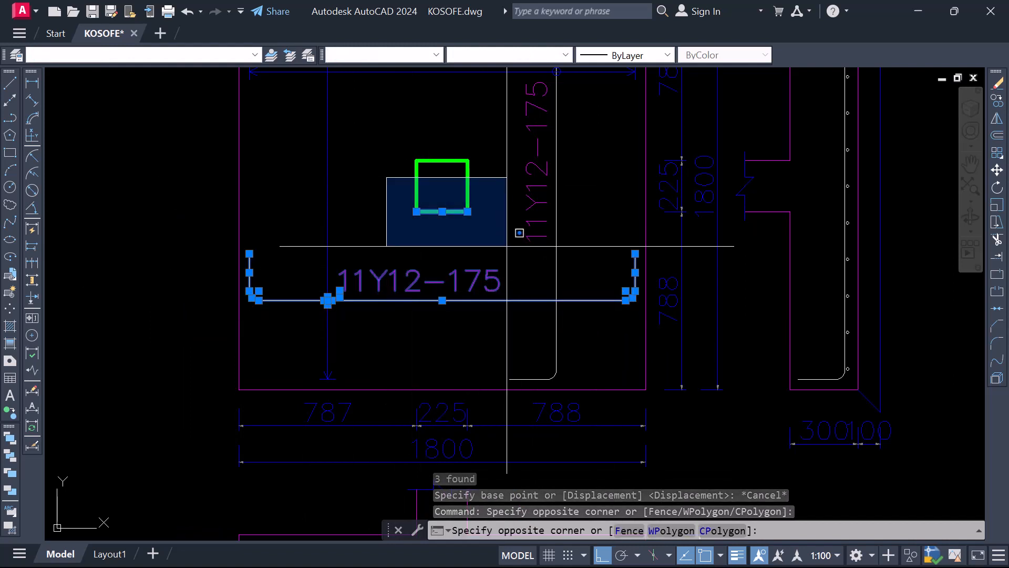
pyautogui.click(505, 244)
pyautogui.keyDown('shift'); pyautogui.click(391, 188); pyautogui.keyUp('shift')
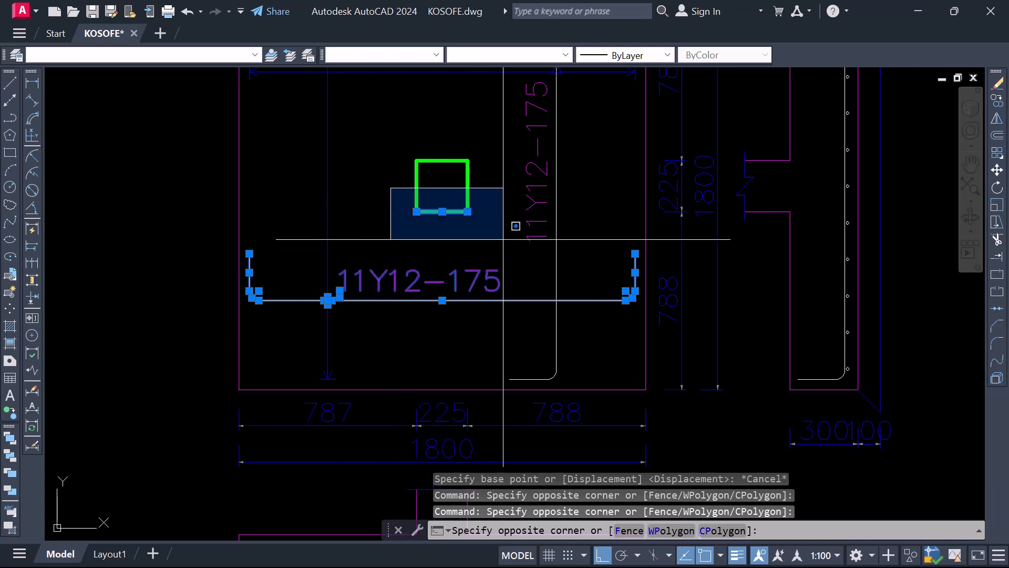
pyautogui.keyDown('shift'); pyautogui.click(503, 238); pyautogui.keyUp('shift')
pyautogui.rightClick(398, 213)
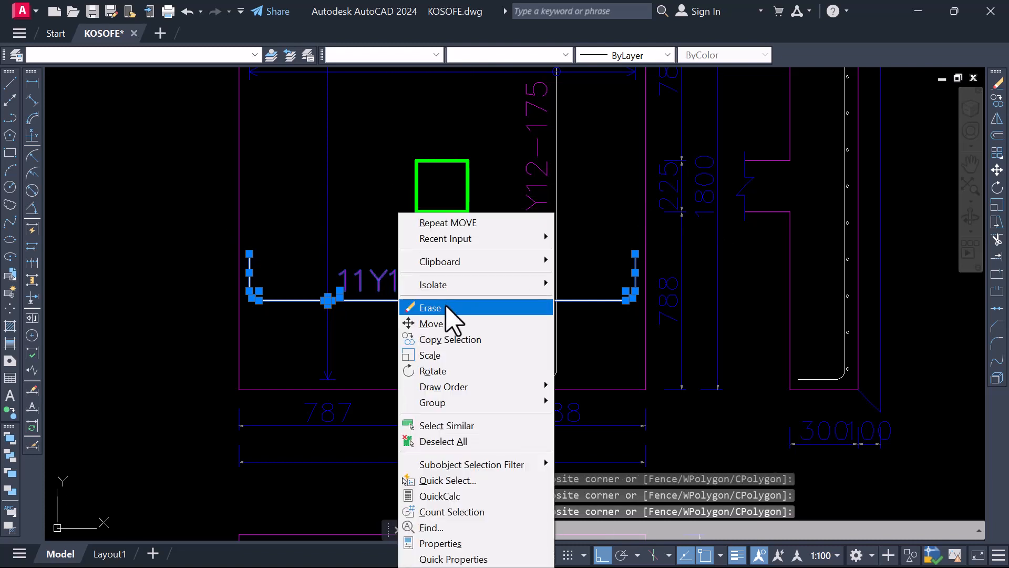
pyautogui.click(444, 324)
pyautogui.click(450, 313)
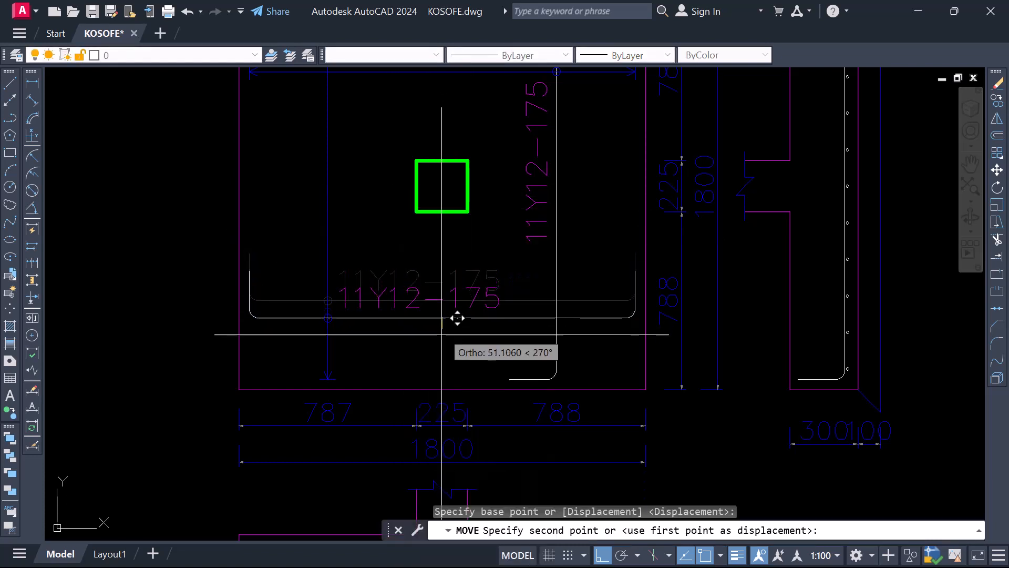
pyautogui.click(452, 326)
pyautogui.scroll(-4, 420, 302)
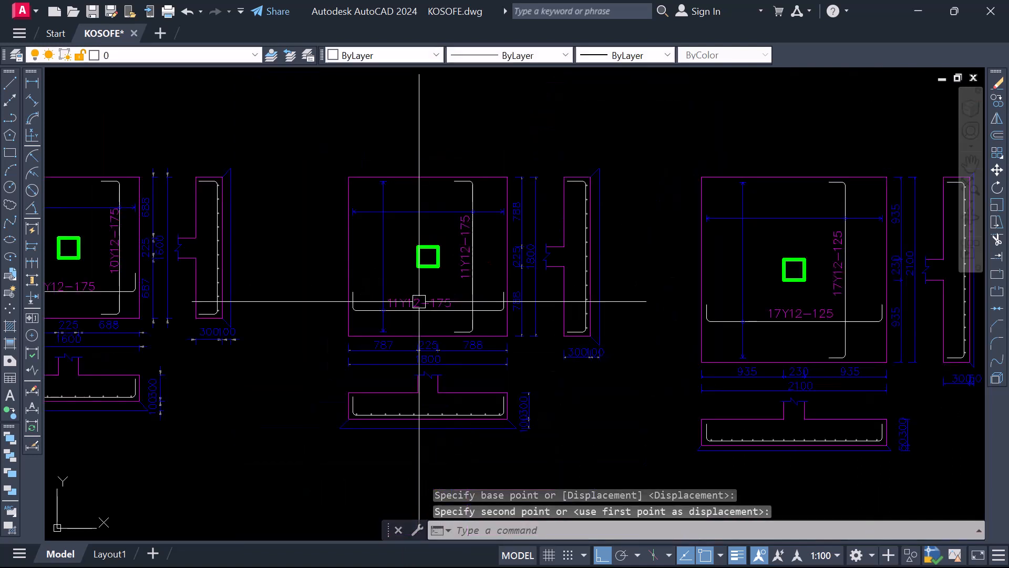
# Move the second base detail's vertical bar with its bends and 11Y12-175 label about 144 mm right, nearer the footing's edge
pyautogui.scroll(2, 479, 247)
pyautogui.click(485, 254)
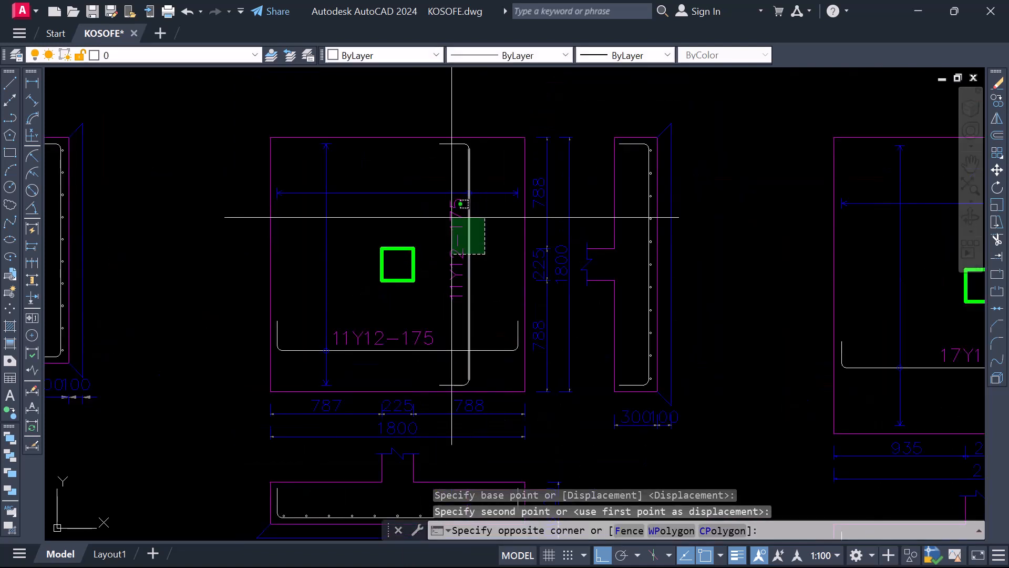
pyautogui.click(448, 211)
pyautogui.scroll(4, 421, 131)
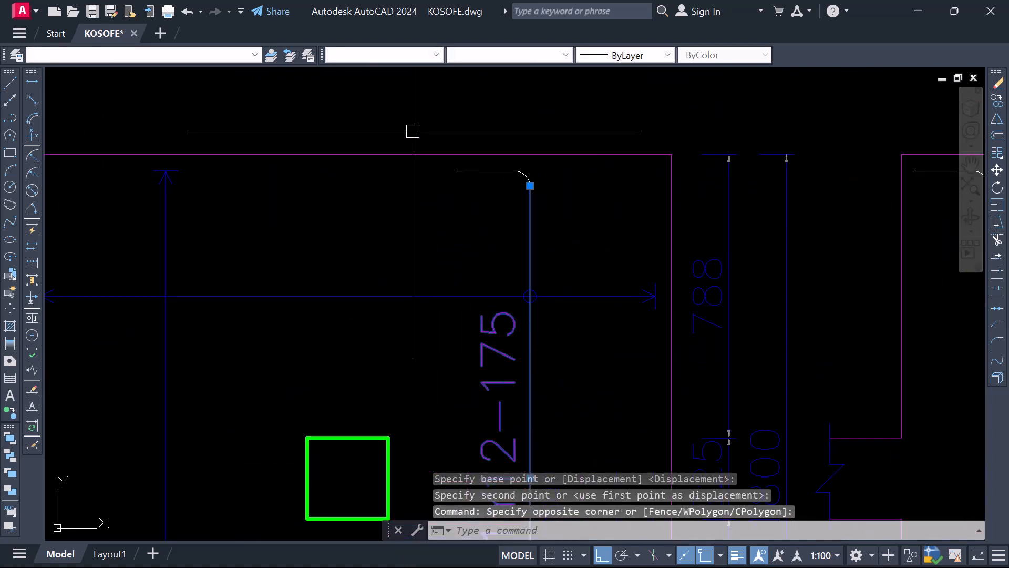
pyautogui.click(412, 130)
pyautogui.click(581, 207)
pyautogui.scroll(-5, 529, 296)
pyautogui.scroll(4, 505, 348)
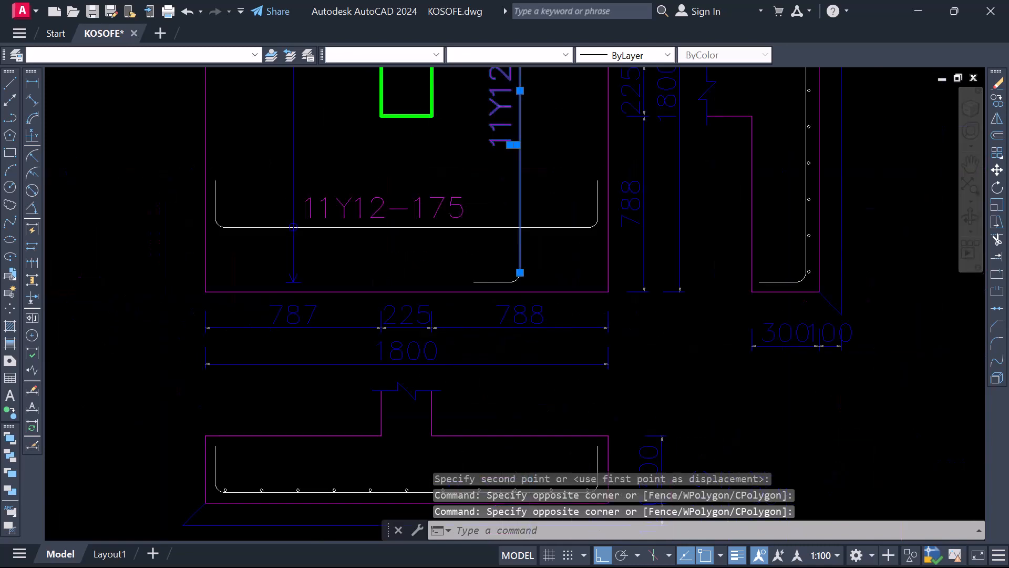
pyautogui.click(419, 177)
pyautogui.click(592, 273)
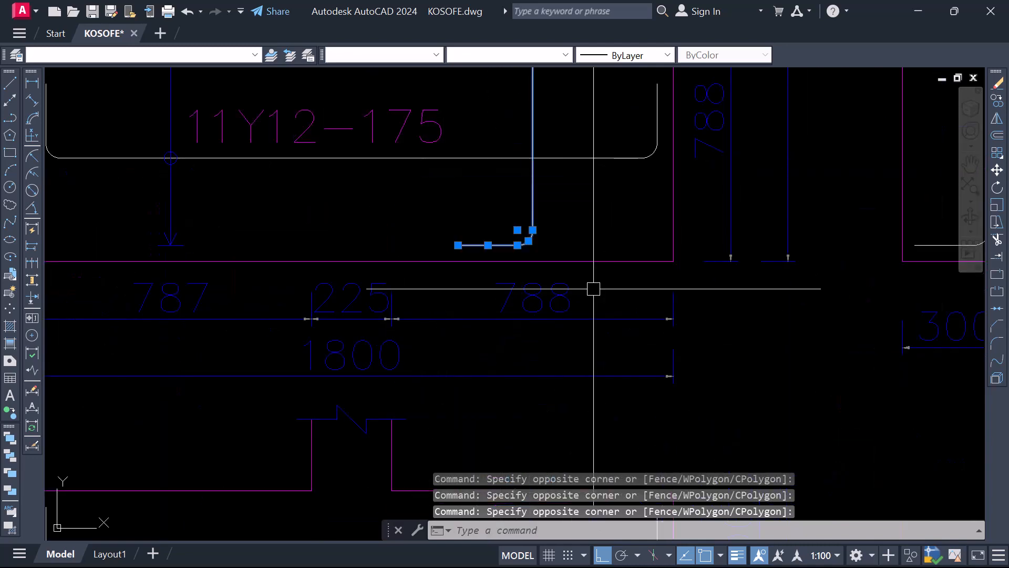
pyautogui.scroll(-5, 480, 248)
pyautogui.scroll(4, 487, 227)
pyautogui.scroll(-4, 465, 216)
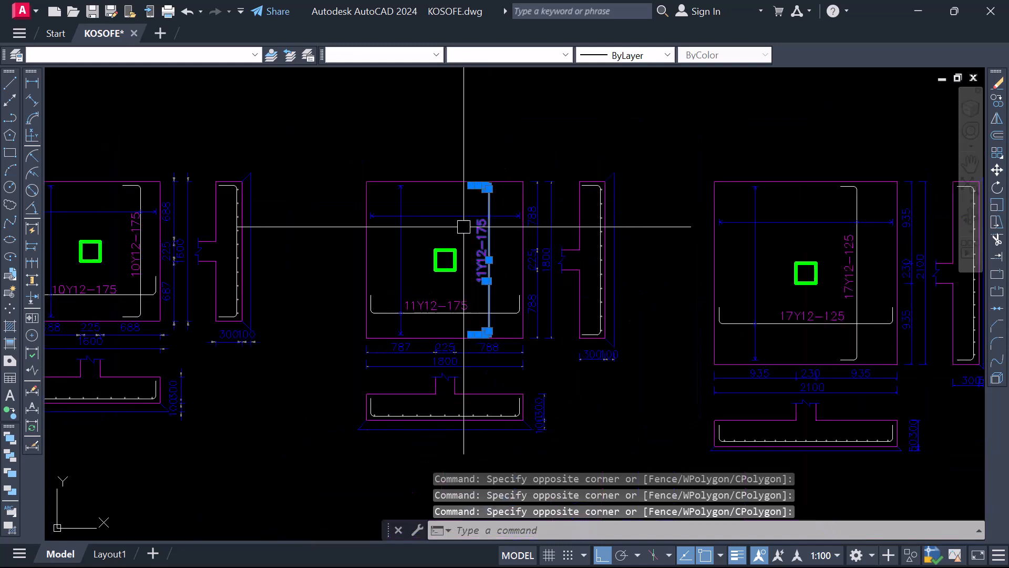
pyautogui.rightClick(464, 214)
pyautogui.click(497, 324)
pyautogui.scroll(4, 497, 233)
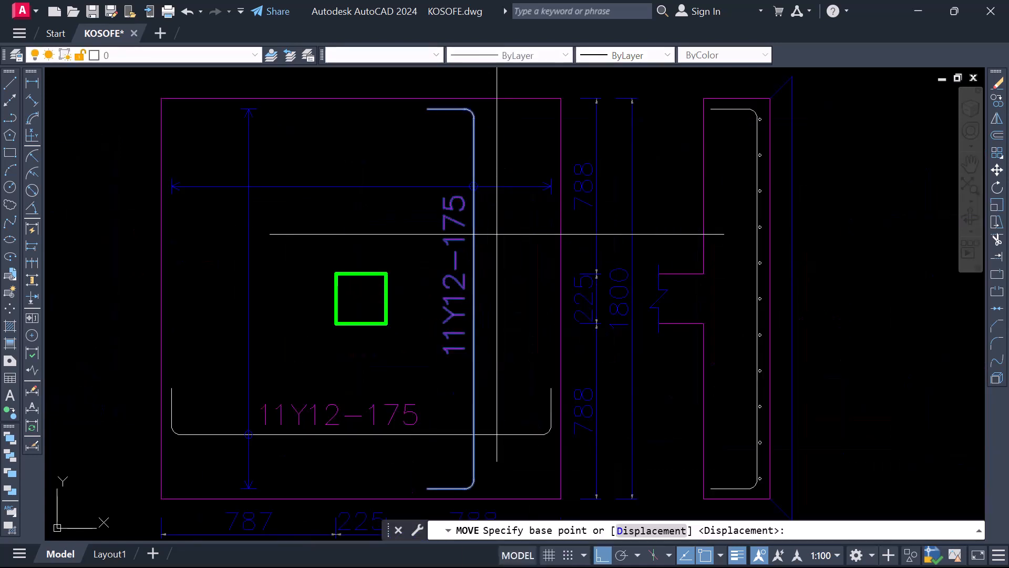
pyautogui.click(498, 240)
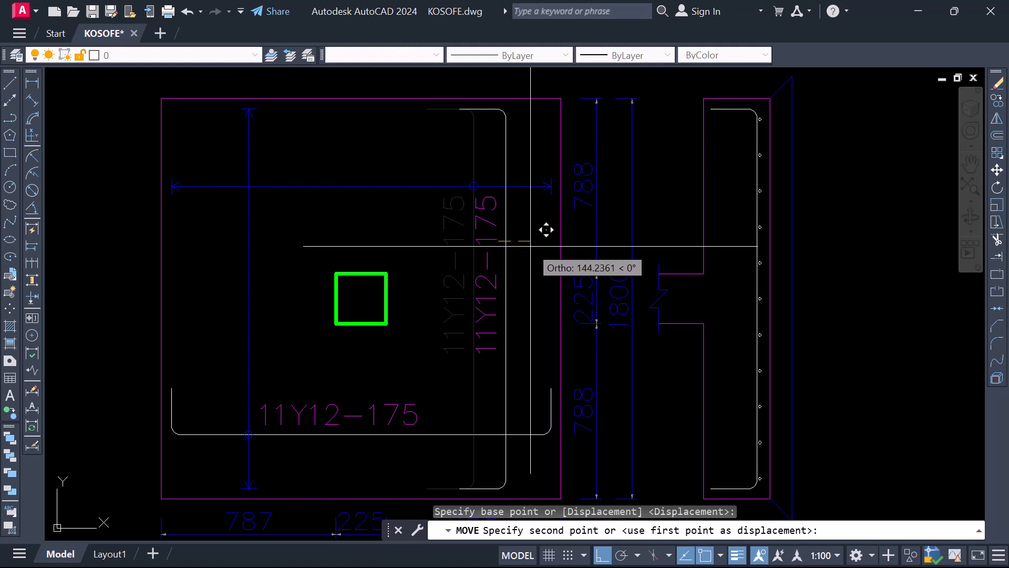
pyautogui.click(531, 244)
# Move the second base detail's circular marker along the horizontal span line onto the shifted vertical bar
pyautogui.scroll(4, 473, 169)
pyautogui.click(459, 174)
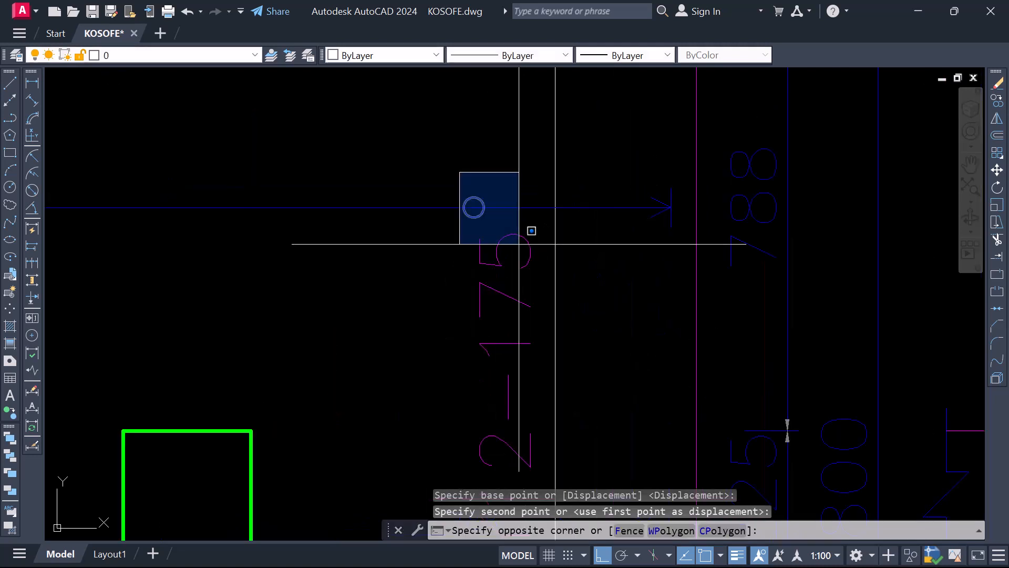
pyautogui.click(529, 229)
pyautogui.rightClick(454, 190)
pyautogui.click(486, 301)
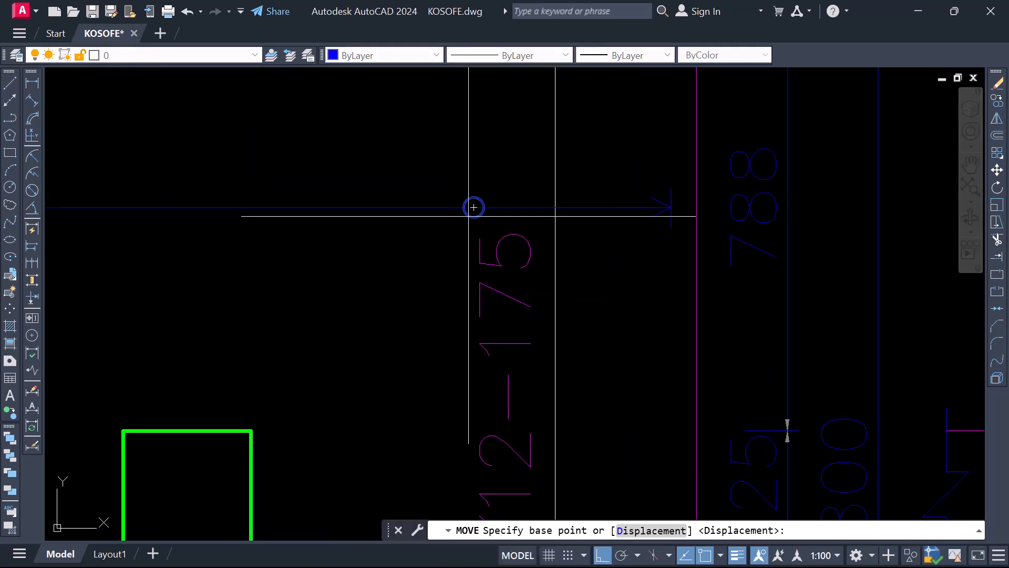
pyautogui.click(474, 207)
pyautogui.click(554, 208)
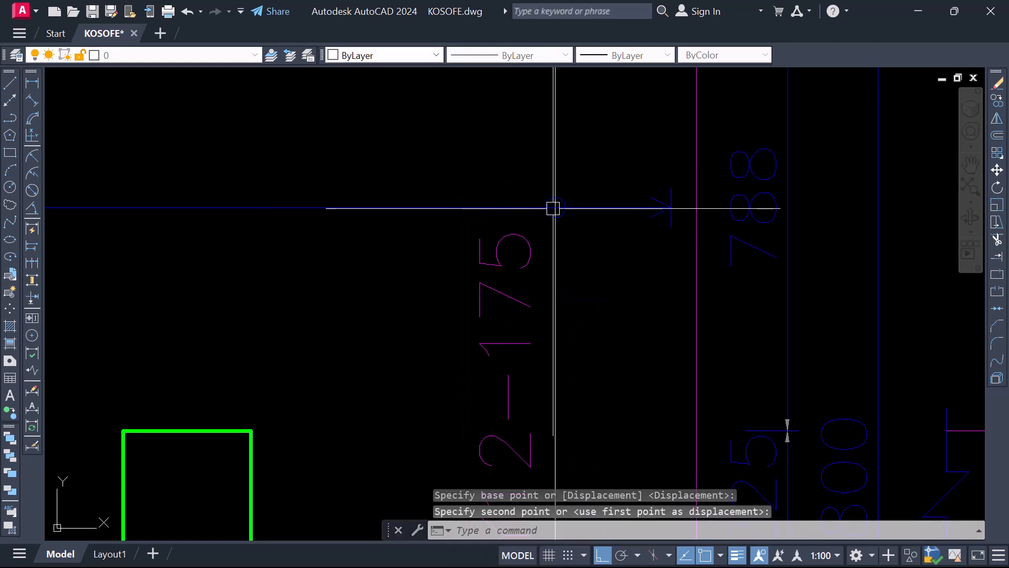
pyautogui.scroll(-5, 554, 208)
pyautogui.scroll(-2, 497, 211)
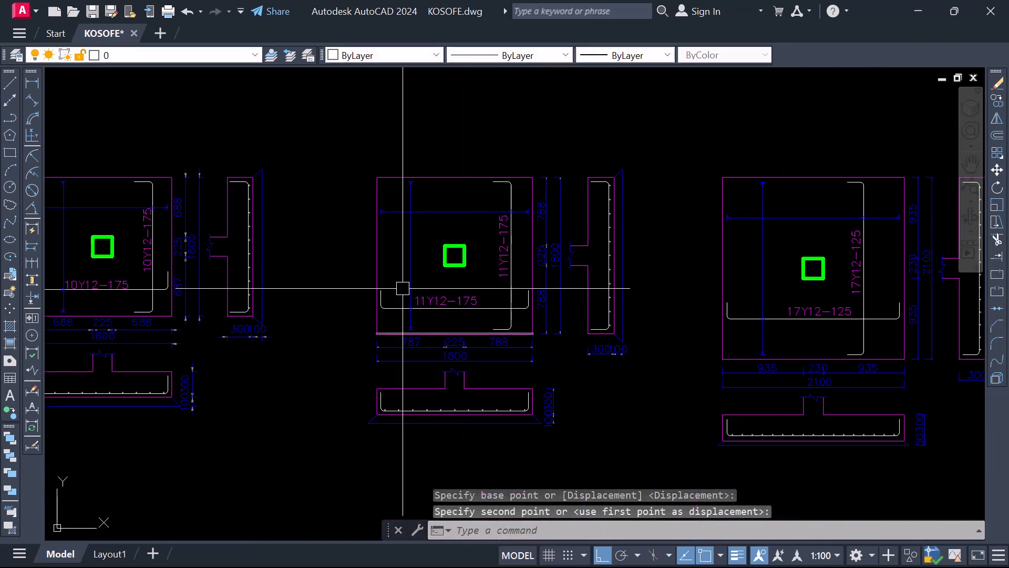
# Move the third base detail's horizontal 17Y12-125 label left along its bar
pyautogui.scroll(-2, 402, 289)
pyautogui.scroll(5, 649, 311)
pyautogui.click(581, 298)
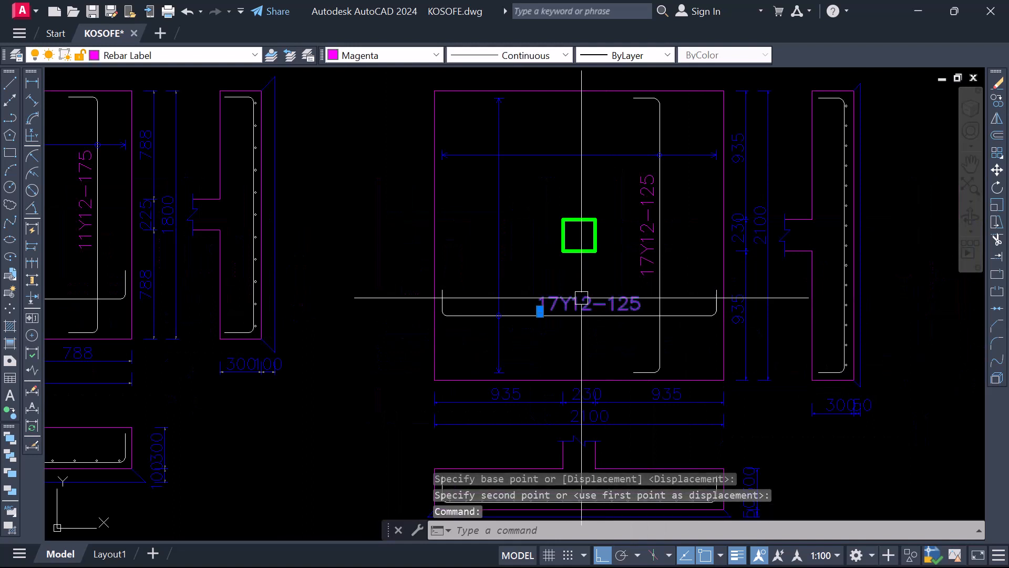
pyautogui.rightClick(547, 297)
pyautogui.click(578, 300)
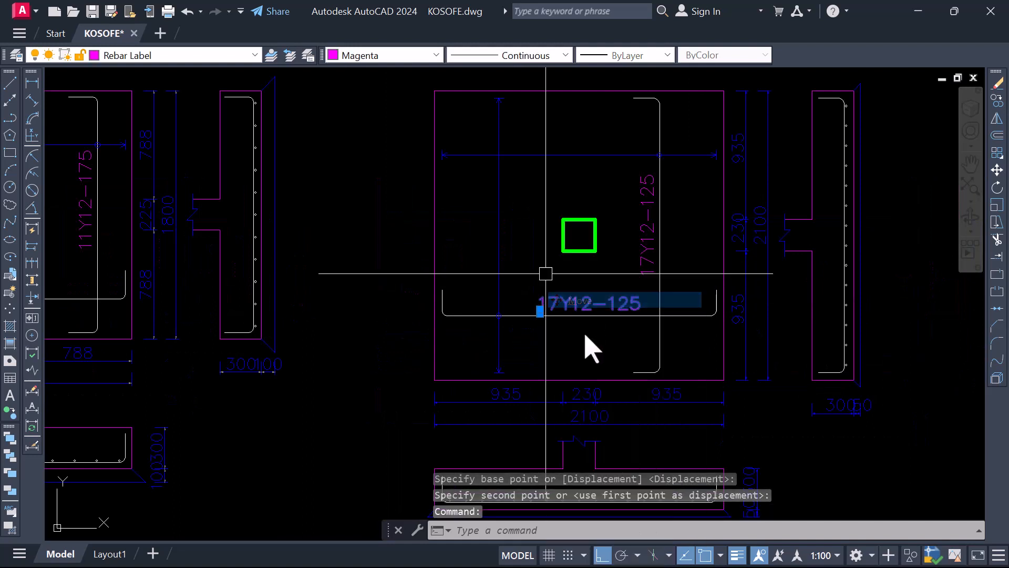
pyautogui.scroll(2, 566, 341)
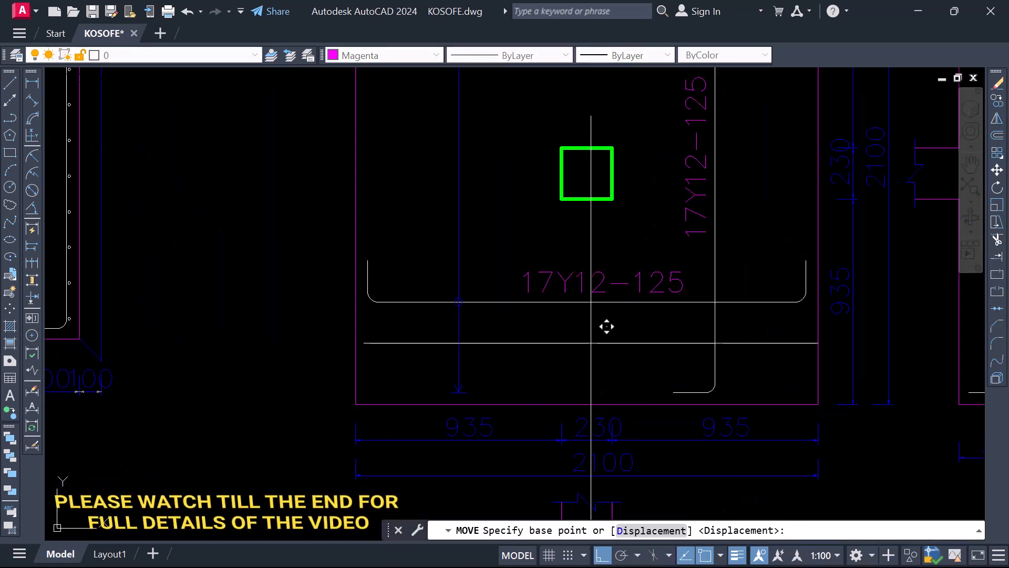
pyautogui.click(593, 344)
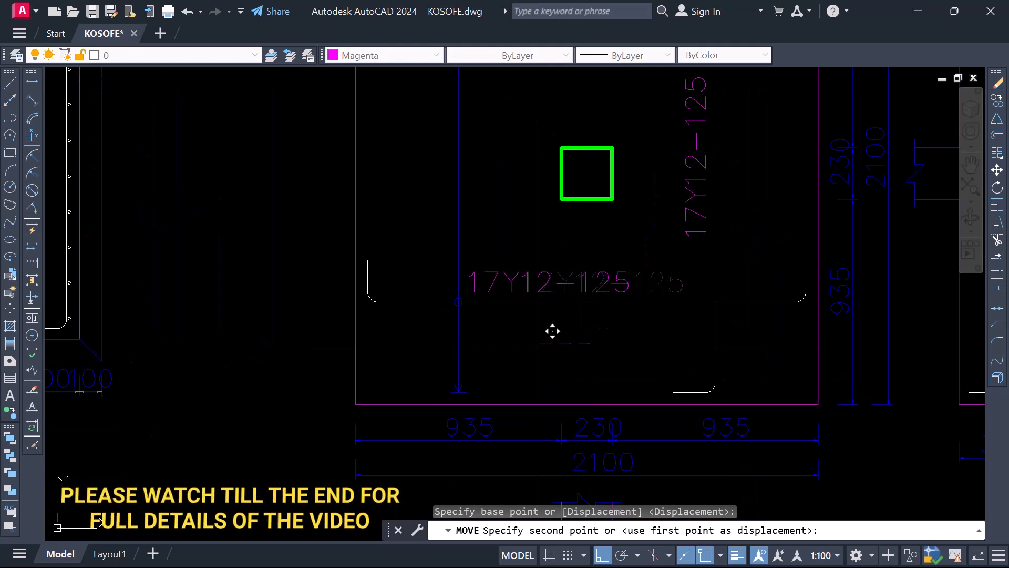
pyautogui.click(549, 330)
pyautogui.scroll(-4, 487, 279)
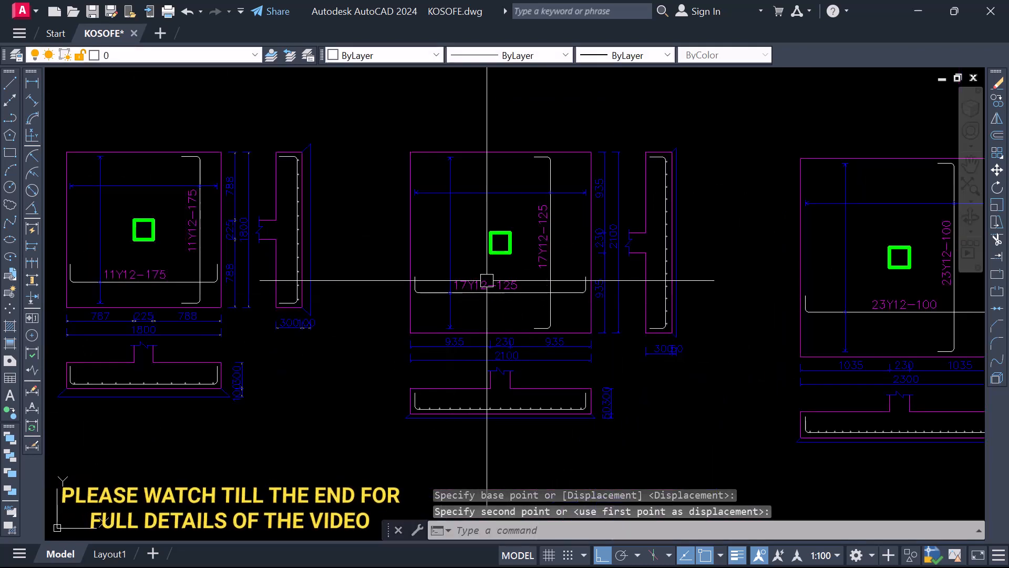
# Move the third base detail's vertical 17Y12-125 label slightly up along its bar
pyautogui.scroll(2, 544, 222)
pyautogui.click(545, 221)
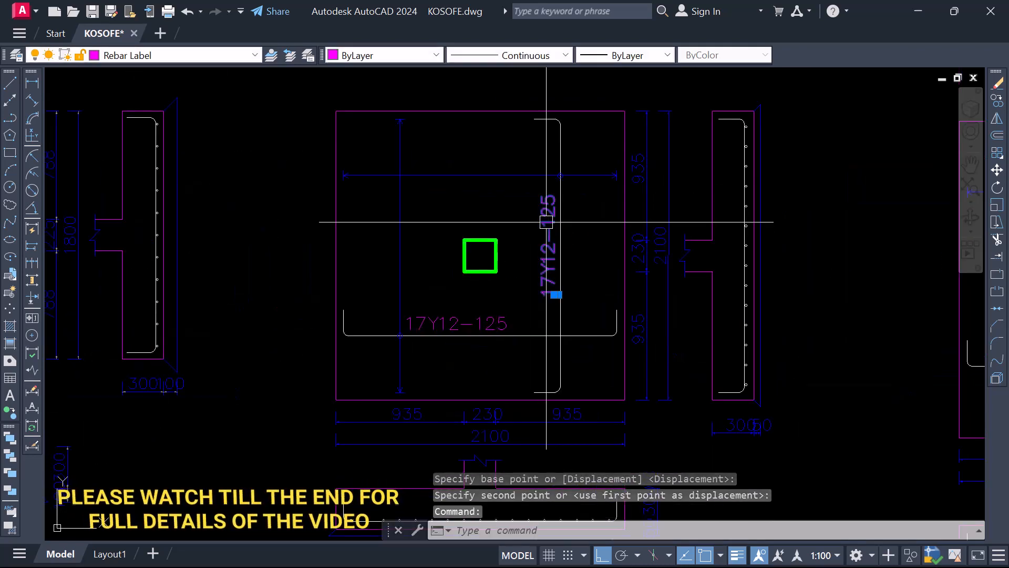
pyautogui.press('Return')
pyautogui.click(591, 264)
pyautogui.click(593, 255)
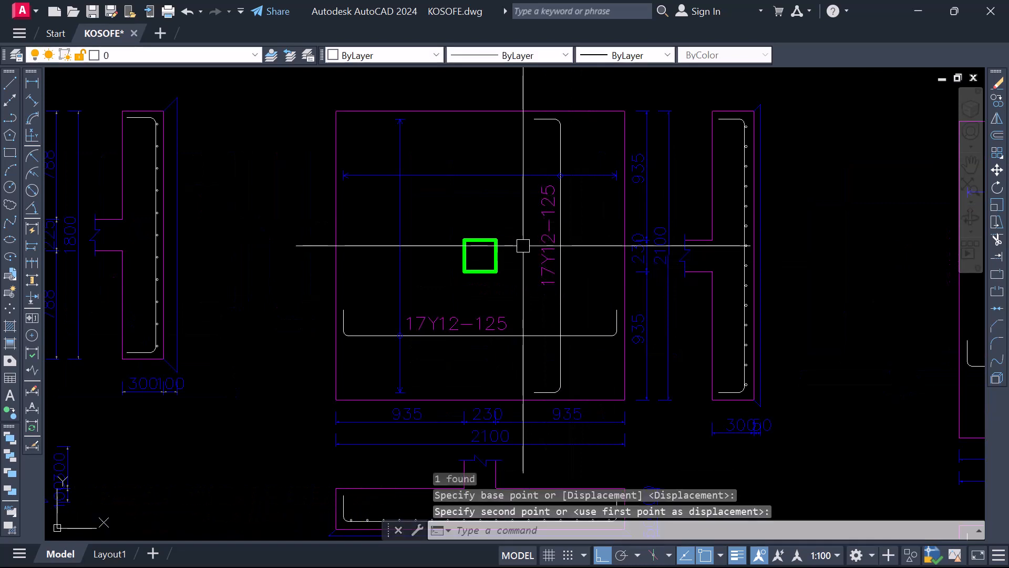
# Move the fourth base detail's horizontal 23Y12-100 label about 278 mm left along its bar
pyautogui.scroll(-6, 523, 243)
pyautogui.scroll(8, 544, 281)
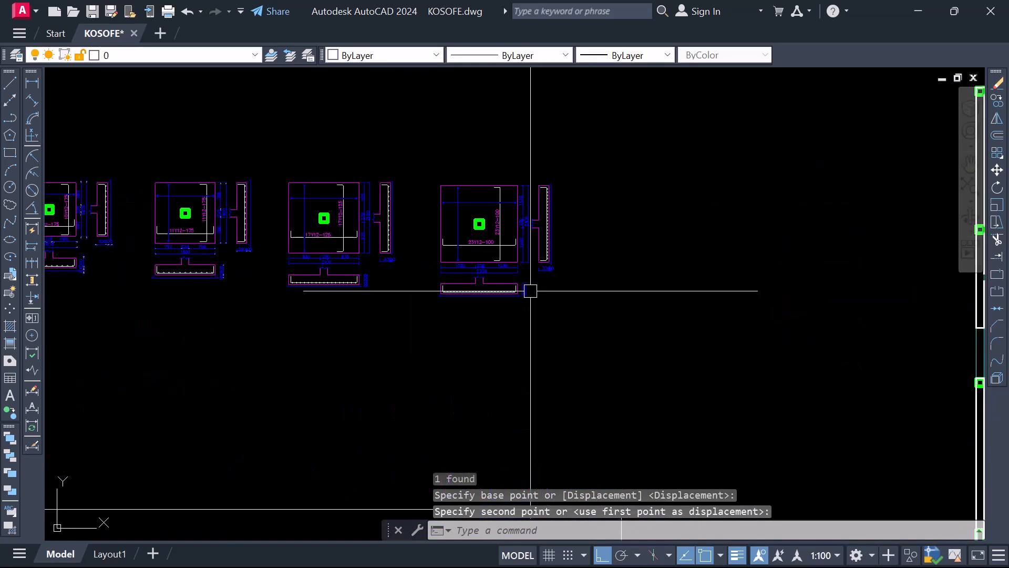
pyautogui.click(495, 273)
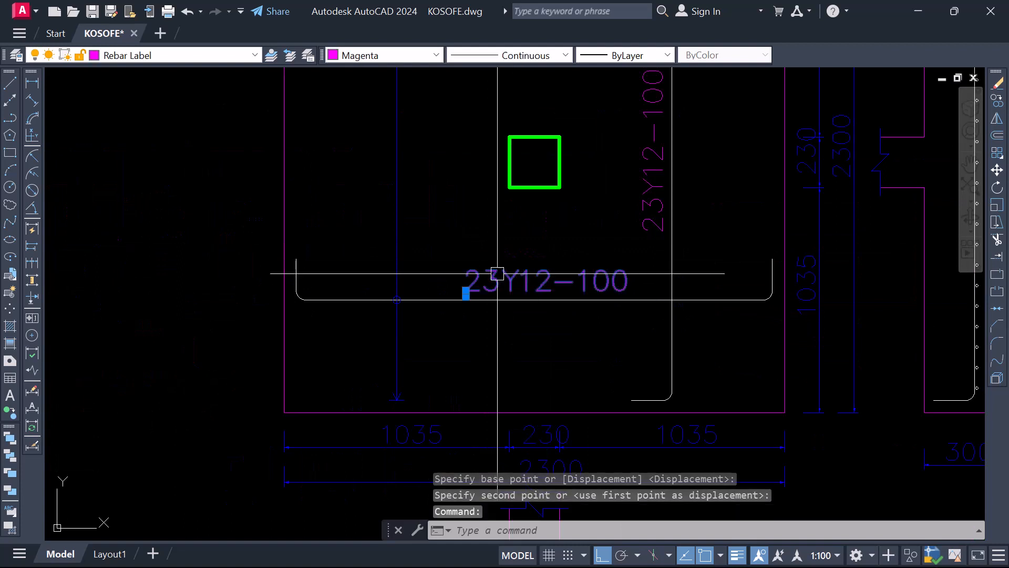
pyautogui.write('move')
pyautogui.press('Return')
pyautogui.click(479, 231)
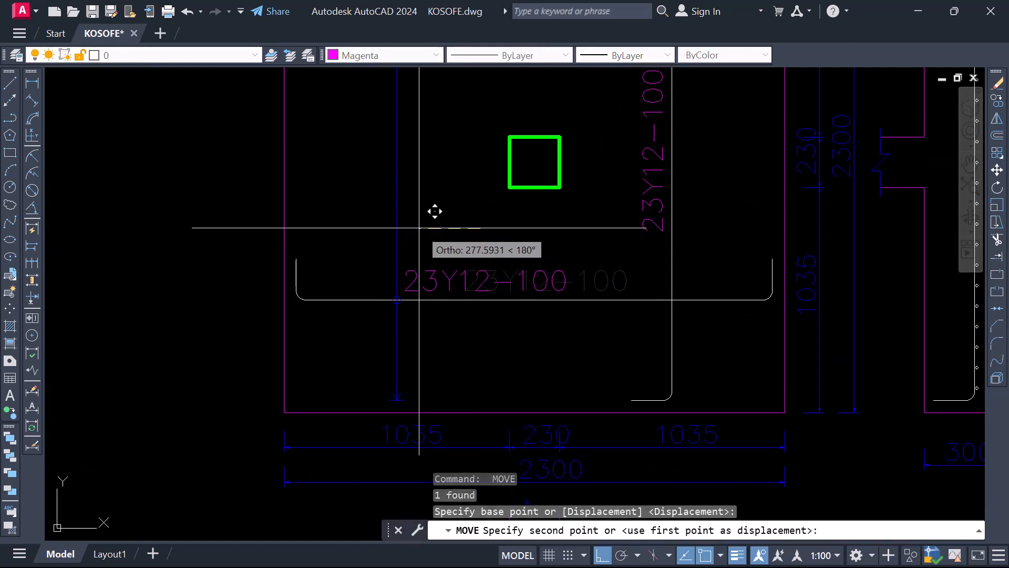
pyautogui.click(438, 213)
# Move the fourth base detail's vertical 23Y12-100 label about 147 mm up along its bar
pyautogui.scroll(-3, 427, 247)
pyautogui.scroll(3, 518, 226)
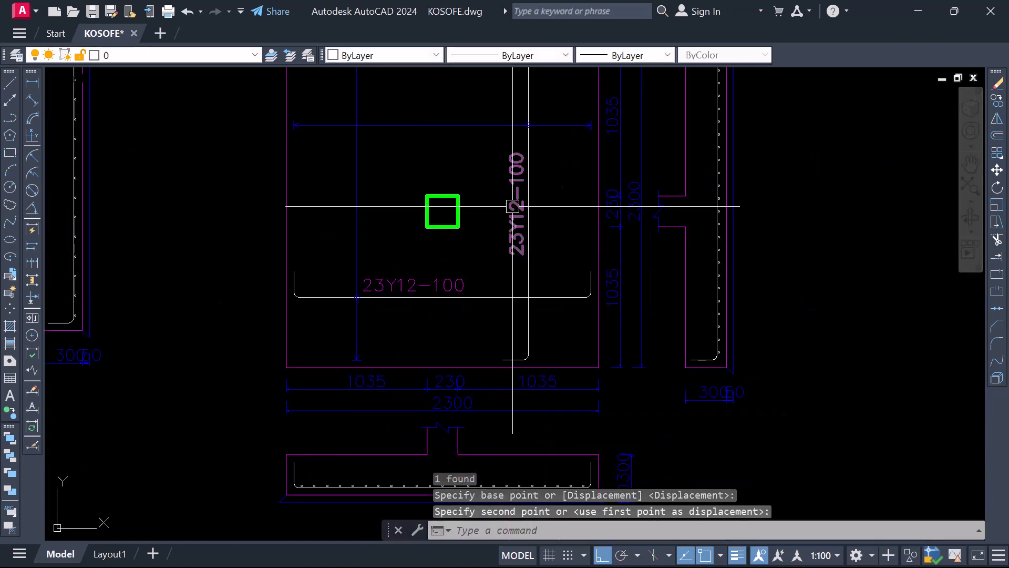
pyautogui.click(513, 238)
pyautogui.scroll(-3, 521, 221)
pyautogui.scroll(3, 531, 264)
pyautogui.write('move')
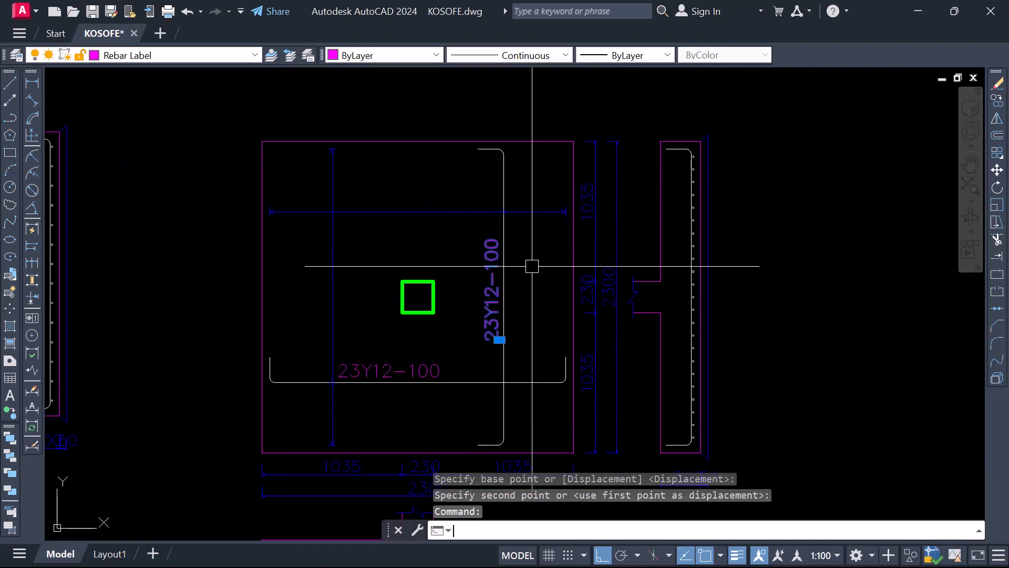
pyautogui.press('Return')
pyautogui.click(533, 275)
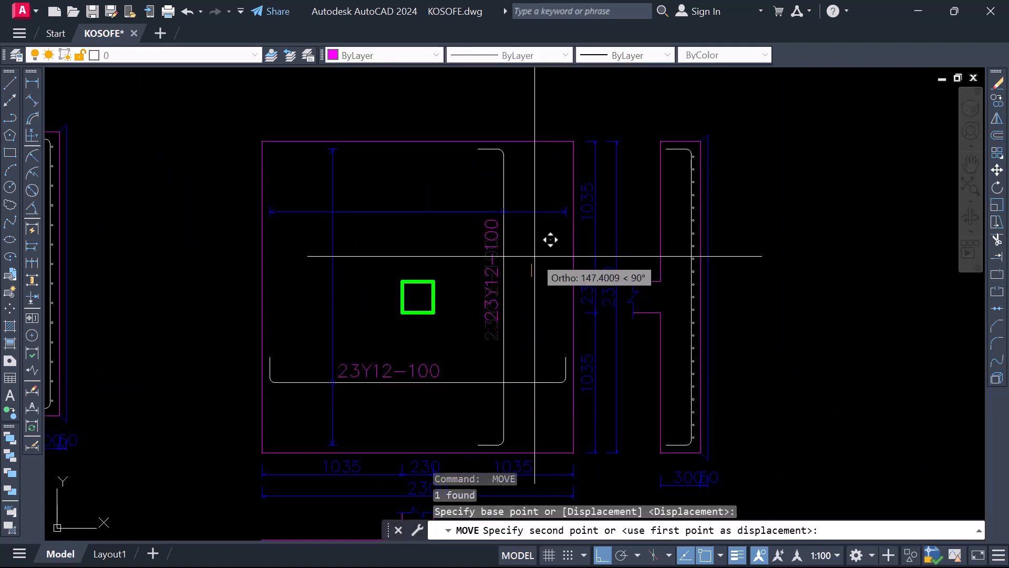
pyautogui.click(534, 255)
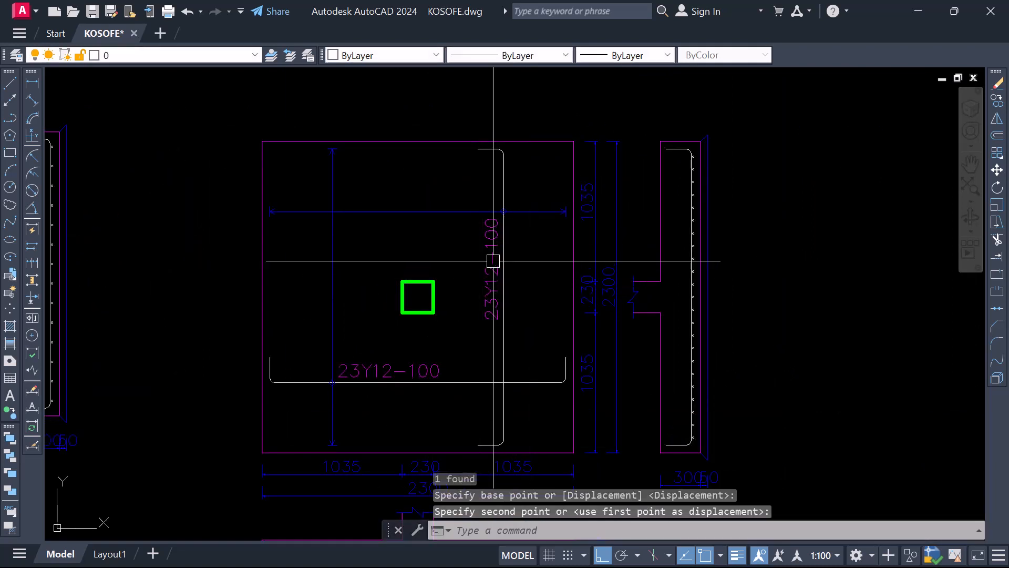
# Compare the bar and label layout of the boxed base details with the edited row above them
pyautogui.scroll(-8, 493, 260)
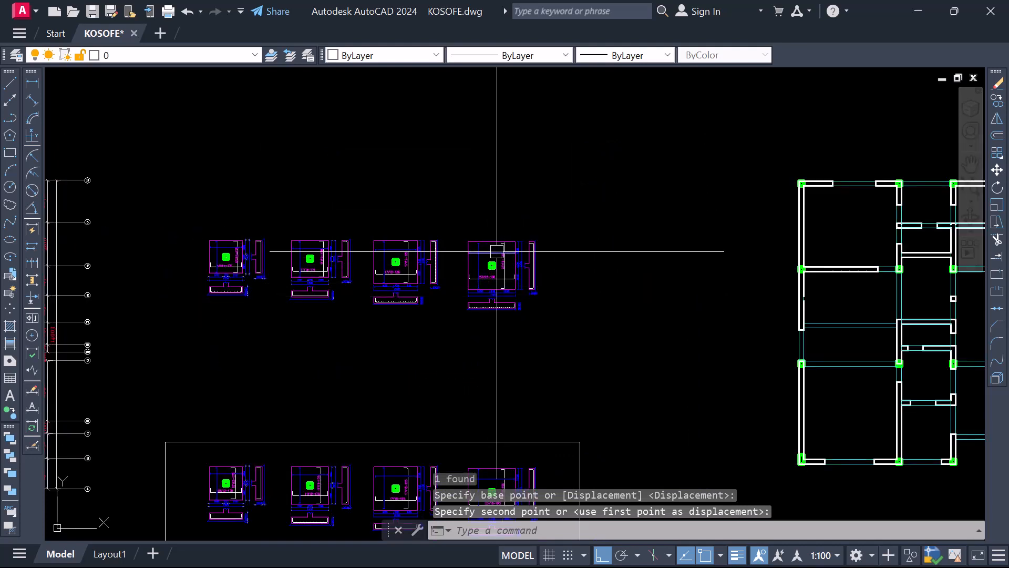
pyautogui.scroll(-2, 525, 268)
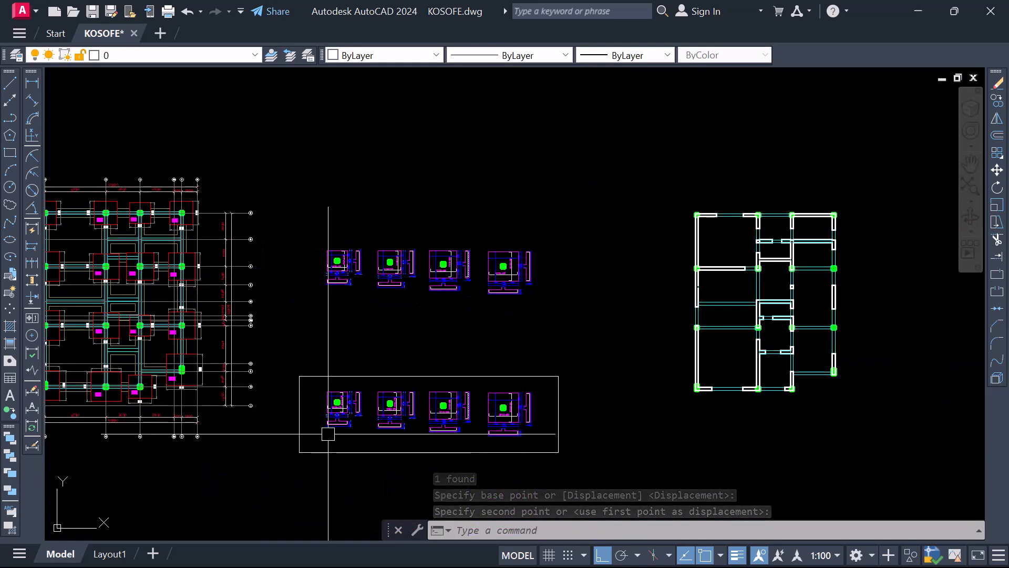
pyautogui.scroll(4, 349, 442)
pyautogui.scroll(4, 346, 360)
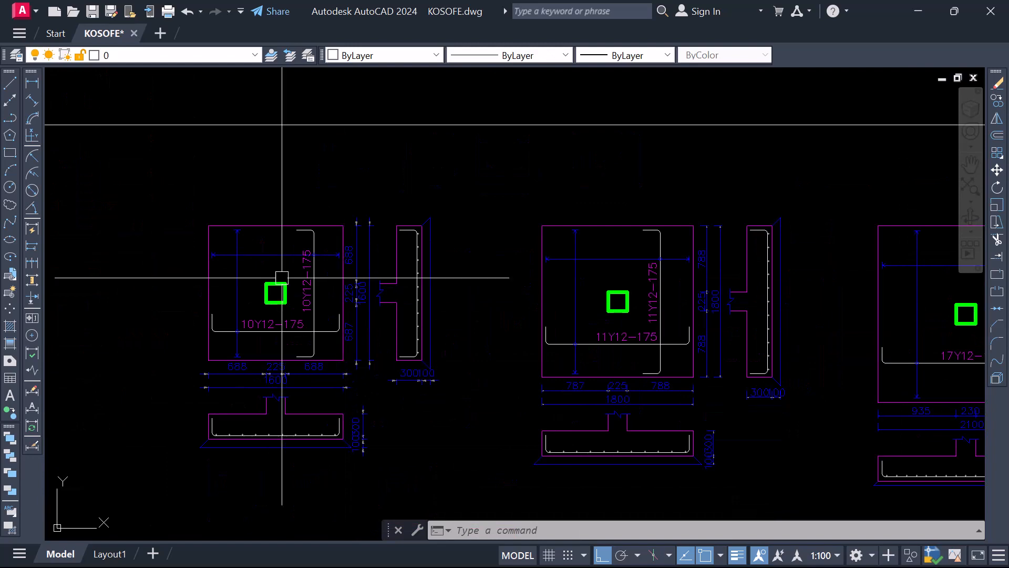
pyautogui.scroll(-5, 326, 322)
pyautogui.scroll(5, 525, 343)
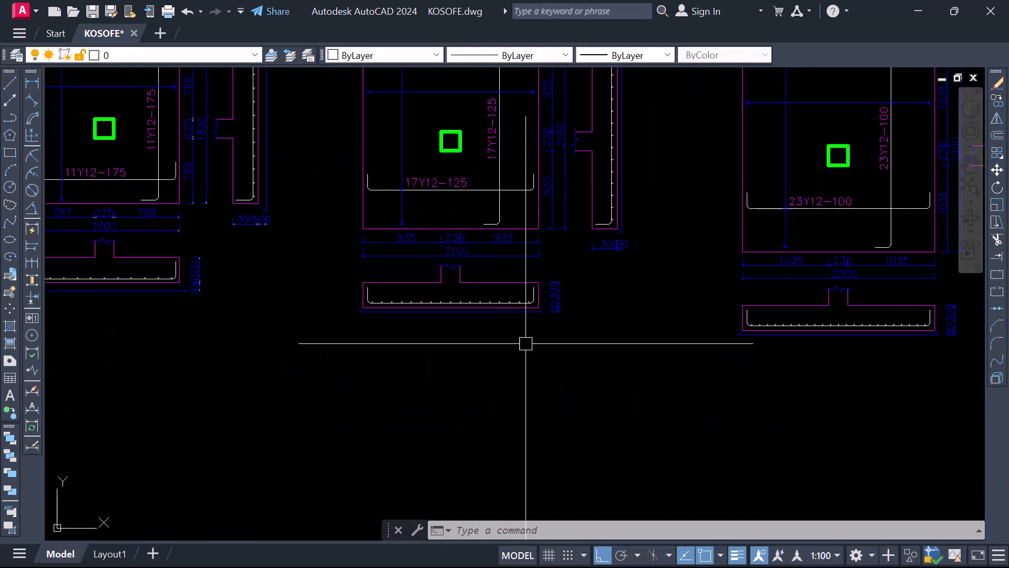
pyautogui.scroll(-4, 525, 343)
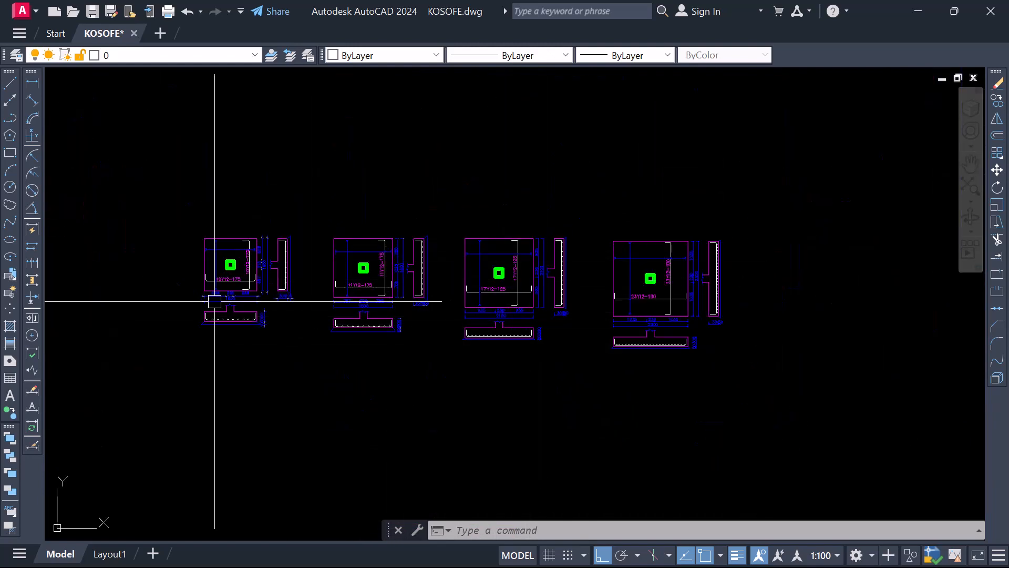
# Examine the first base detail's plan and section dimensions for crowded or overlapping text
pyautogui.scroll(7, 214, 301)
pyautogui.scroll(-7, 307, 281)
pyautogui.scroll(4, 410, 296)
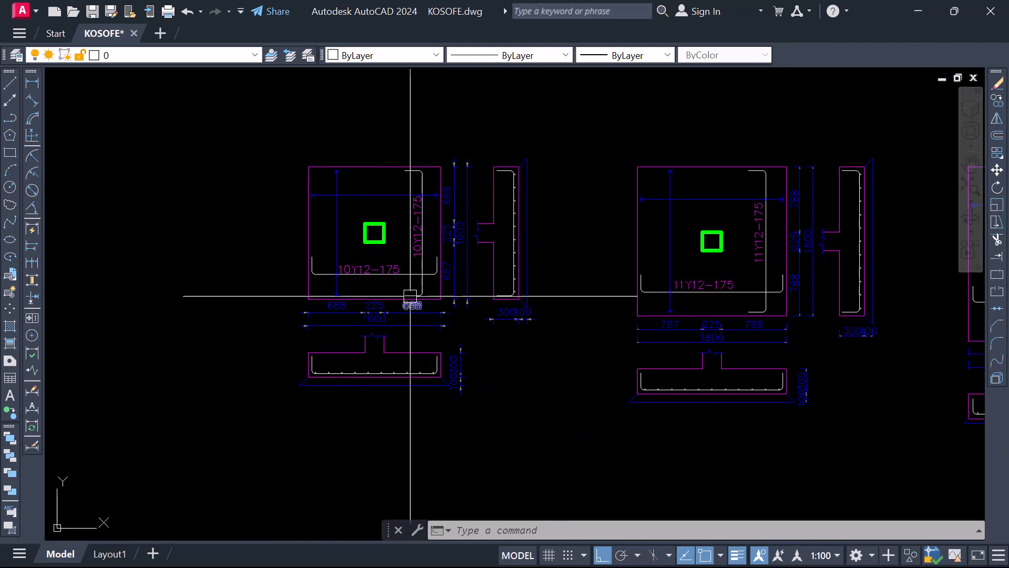
pyautogui.scroll(4, 369, 311)
pyautogui.scroll(-2, 391, 314)
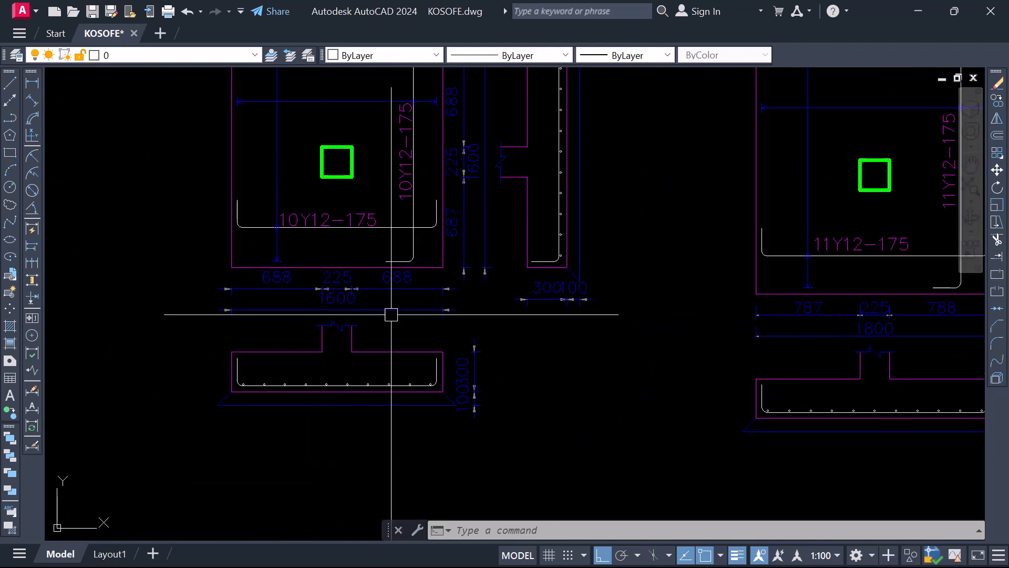
pyautogui.scroll(-3, 391, 314)
pyautogui.scroll(3, 386, 333)
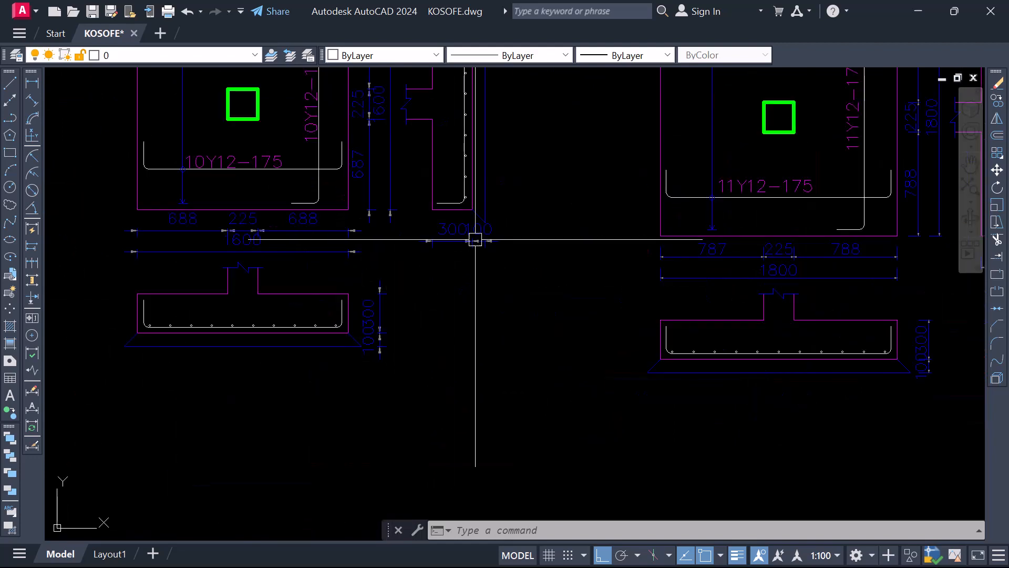
pyautogui.scroll(2, 435, 295)
pyautogui.scroll(5, 306, 372)
pyautogui.scroll(-7, 394, 330)
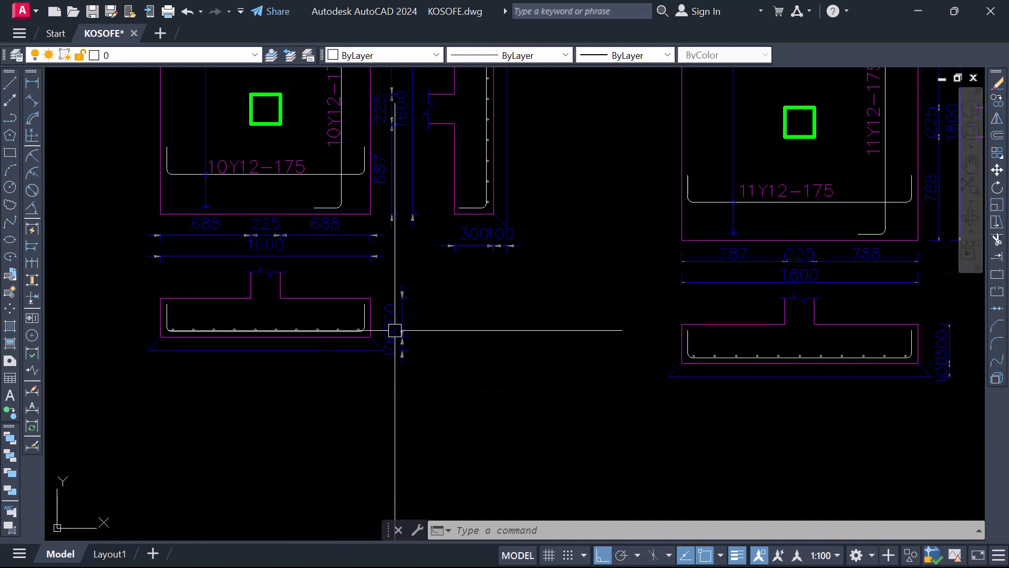
pyautogui.scroll(4, 395, 330)
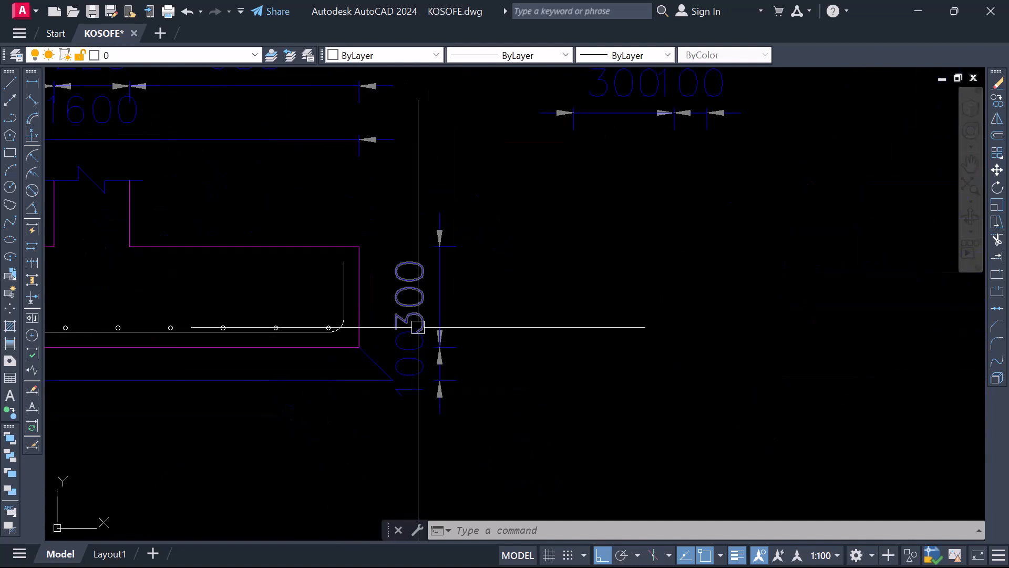
pyautogui.click(415, 371)
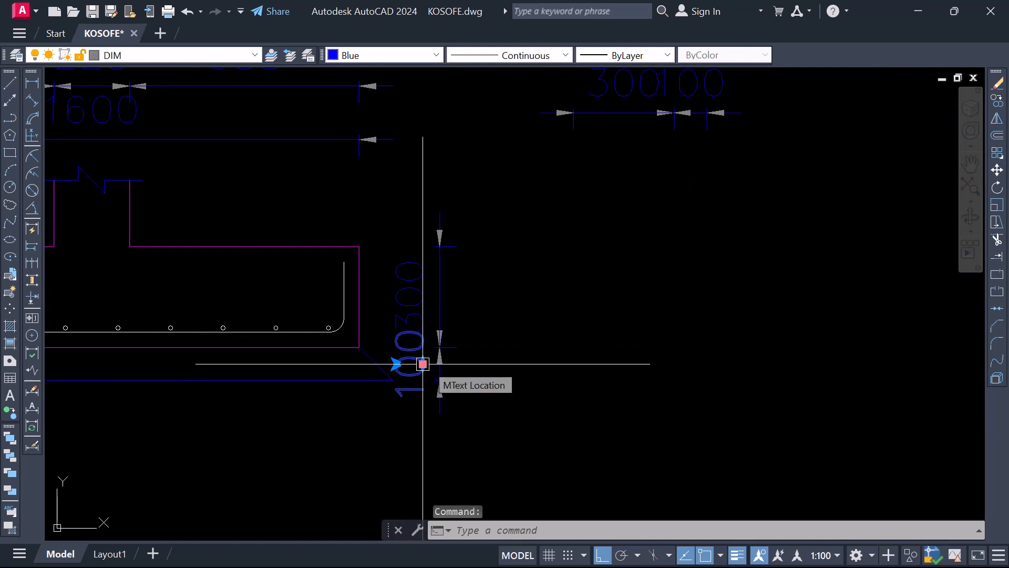
pyautogui.click(423, 363)
pyautogui.press('Escape')
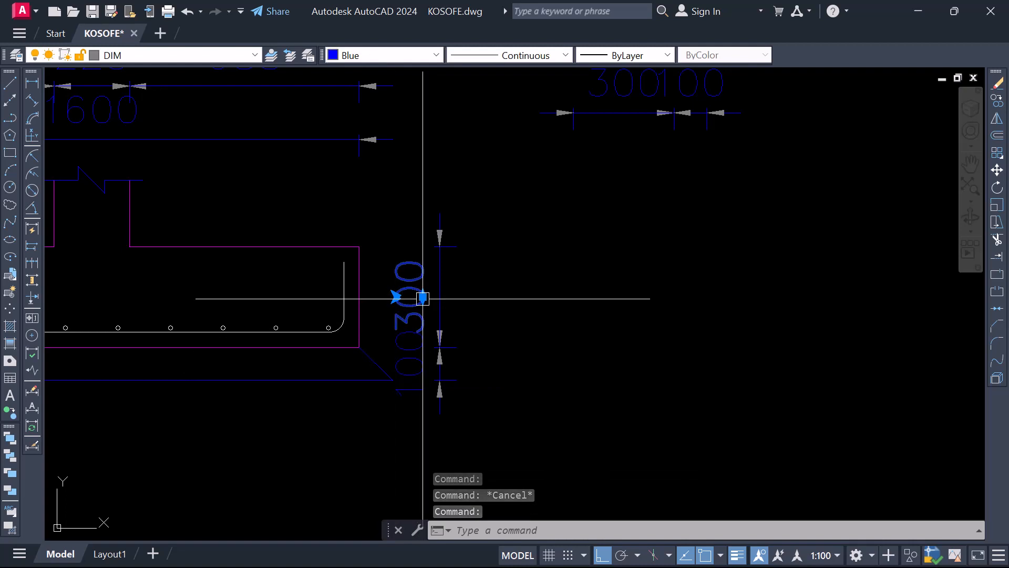
# Move the 300 depth dimension text beside the first base's lower section up, clear of the adjacent 100 text
pyautogui.scroll(1, 422, 299)
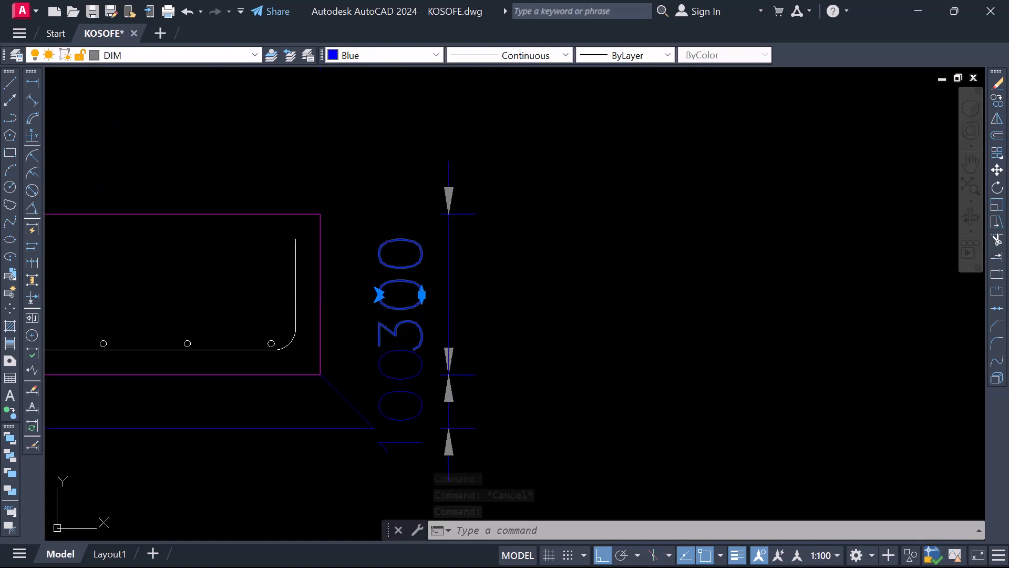
pyautogui.click(421, 295)
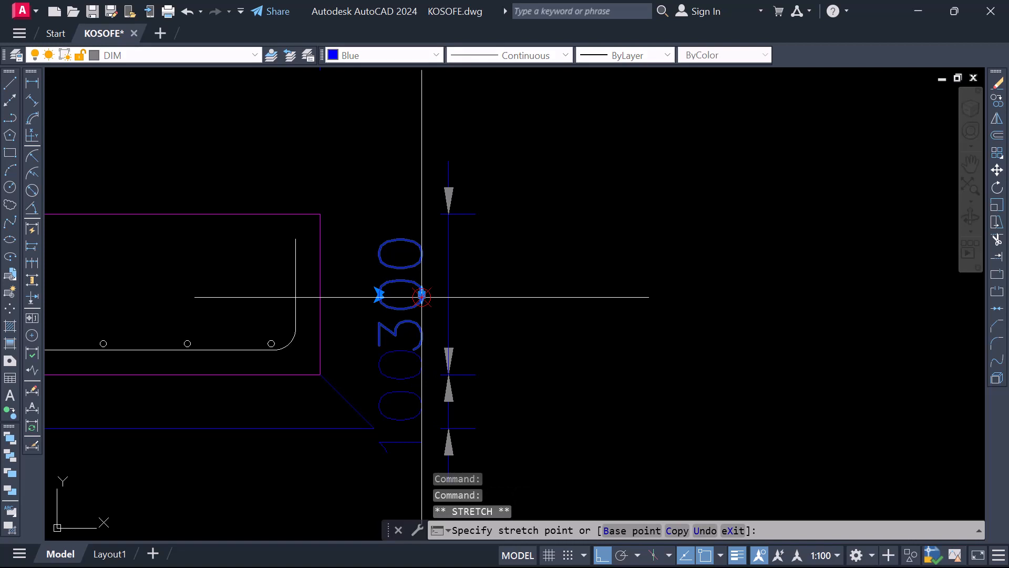
pyautogui.click(429, 258)
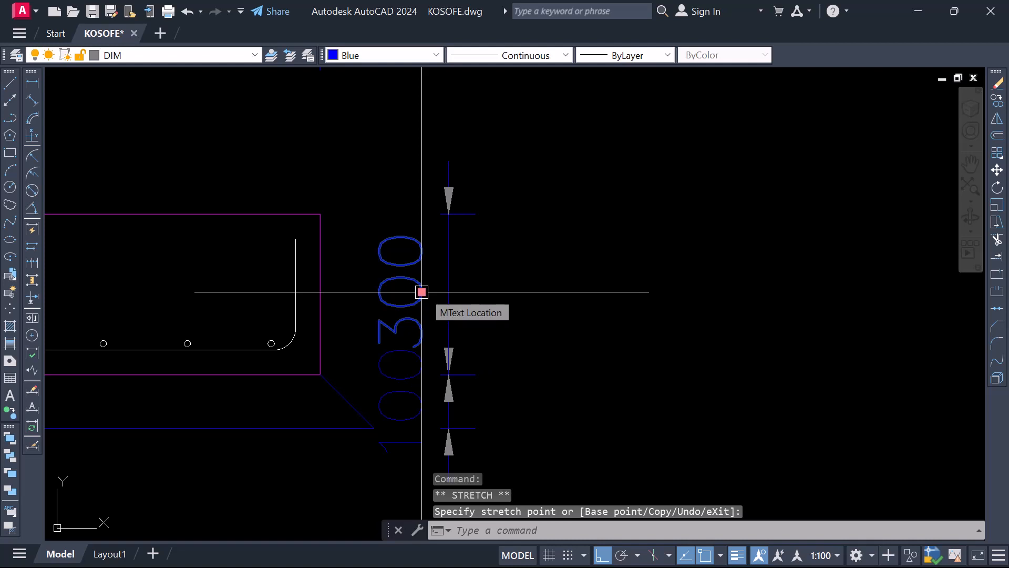
pyautogui.click(422, 292)
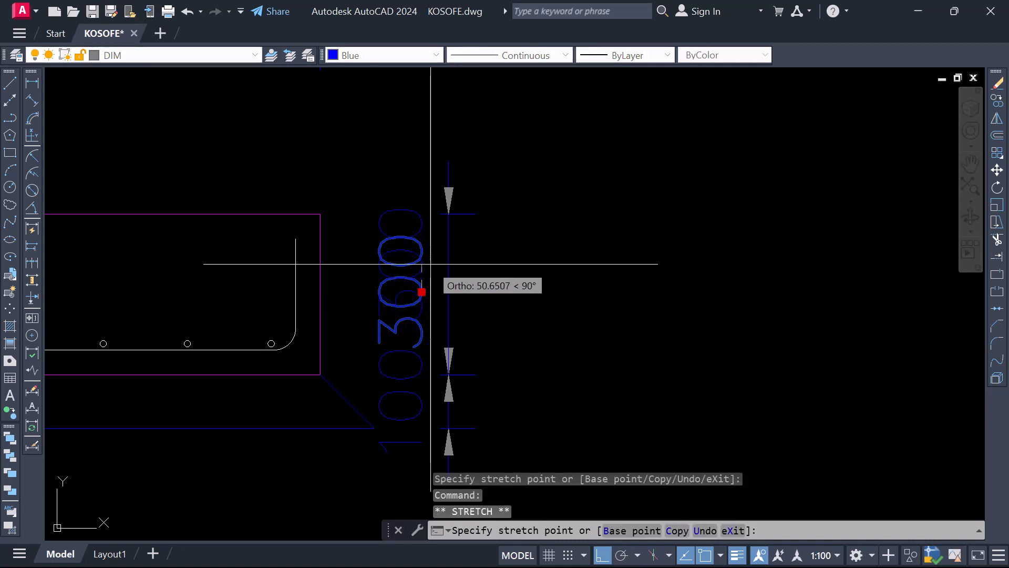
pyautogui.scroll(-3, 428, 266)
pyautogui.press('Escape')
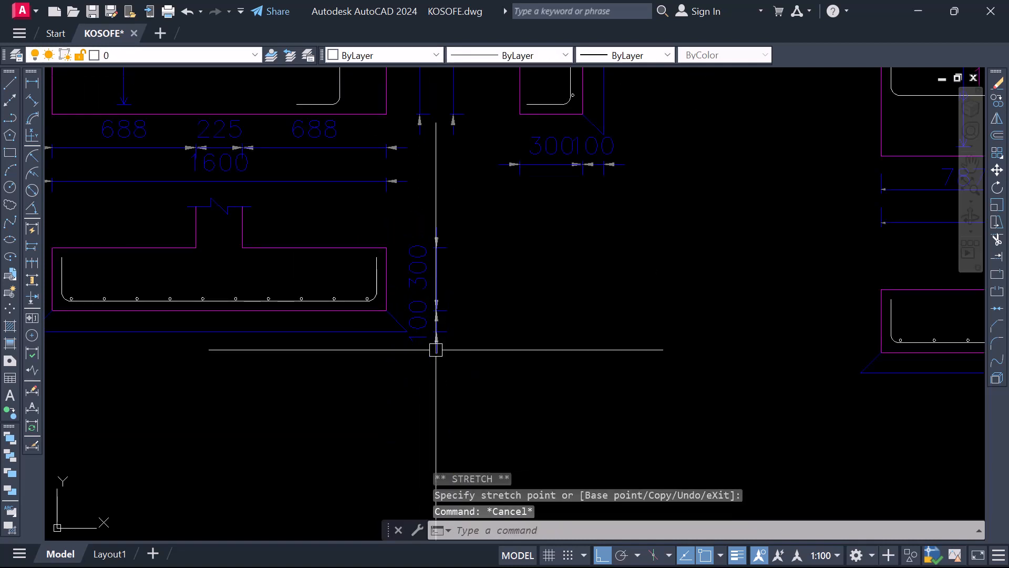
# Examine the 100 mm layer beneath the first base's lower section together with its 300 and 100 dimension texts
pyautogui.scroll(-6, 412, 338)
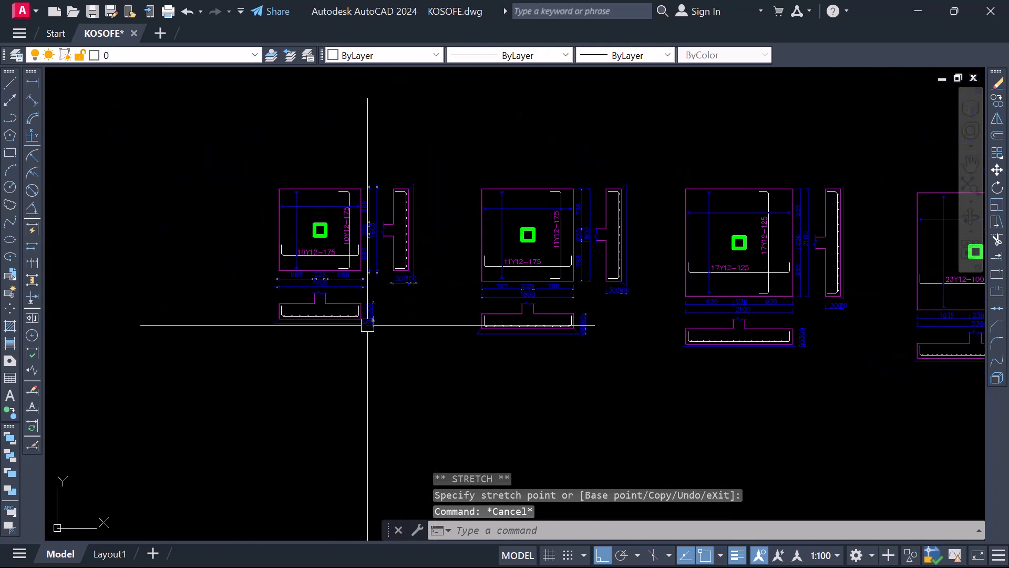
pyautogui.scroll(6, 367, 322)
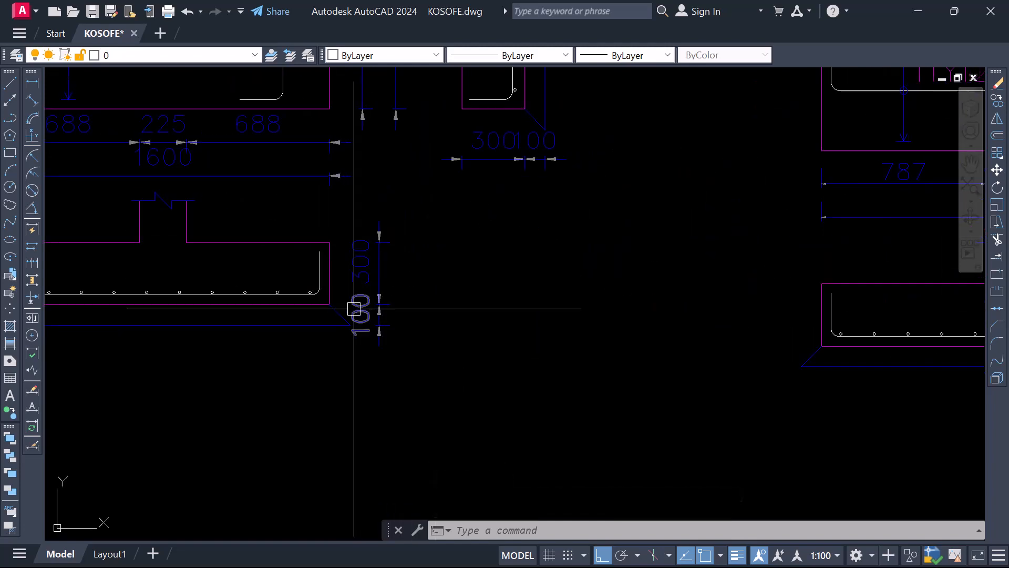
pyautogui.scroll(-2, 361, 307)
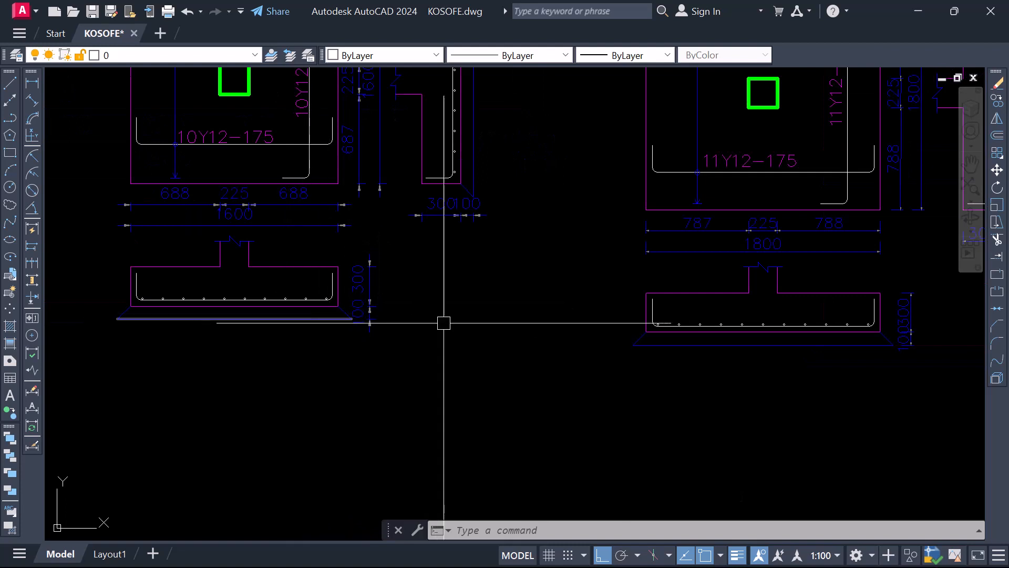
pyautogui.scroll(-2, 358, 322)
pyautogui.scroll(2, 394, 320)
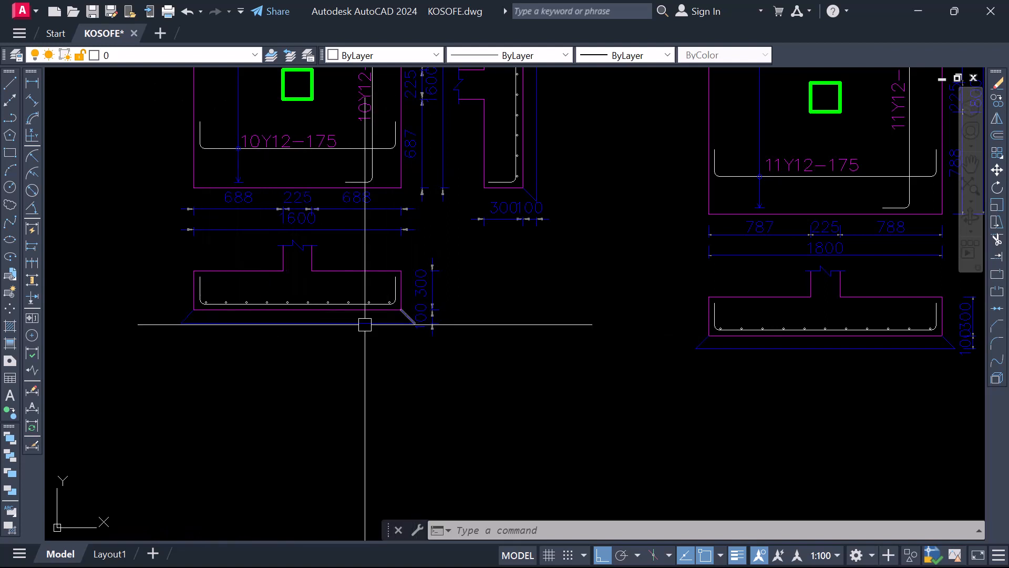
pyautogui.scroll(2, 416, 326)
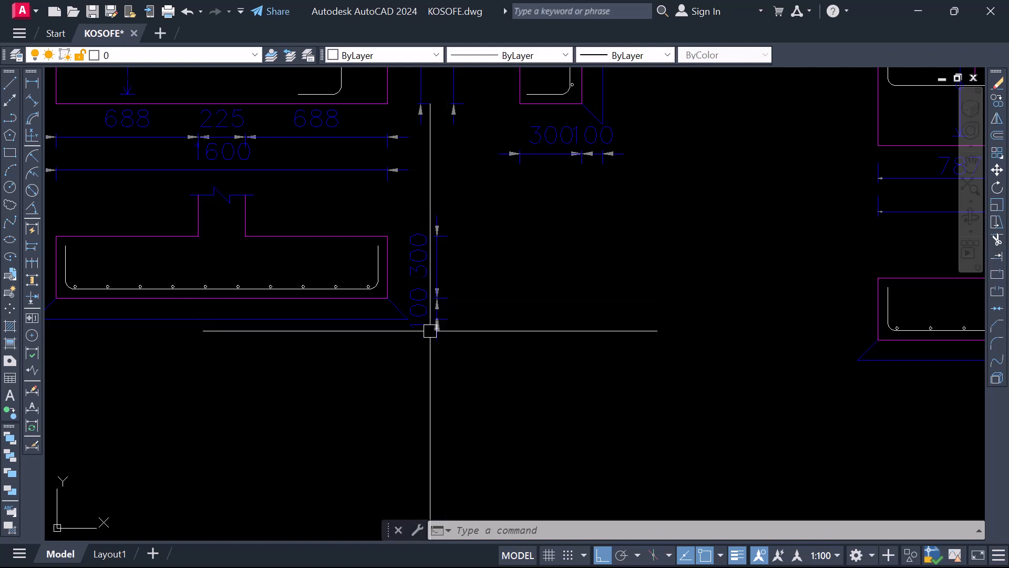
pyautogui.scroll(-4, 403, 316)
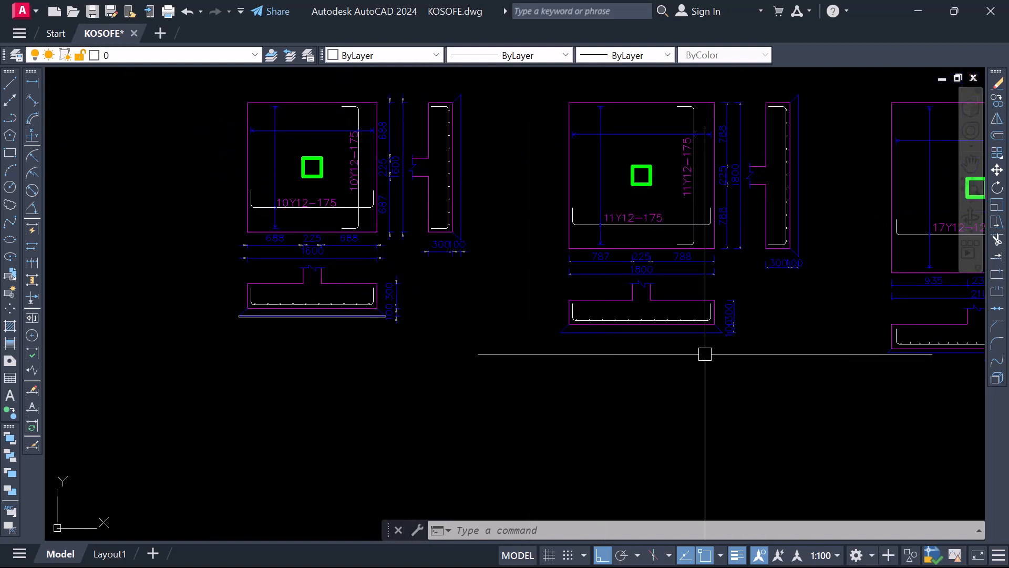
# Move the 100 dimension text beside the second base's lower section slightly down along its dimension line
pyautogui.scroll(7, 705, 354)
pyautogui.scroll(-5, 447, 310)
pyautogui.scroll(7, 432, 342)
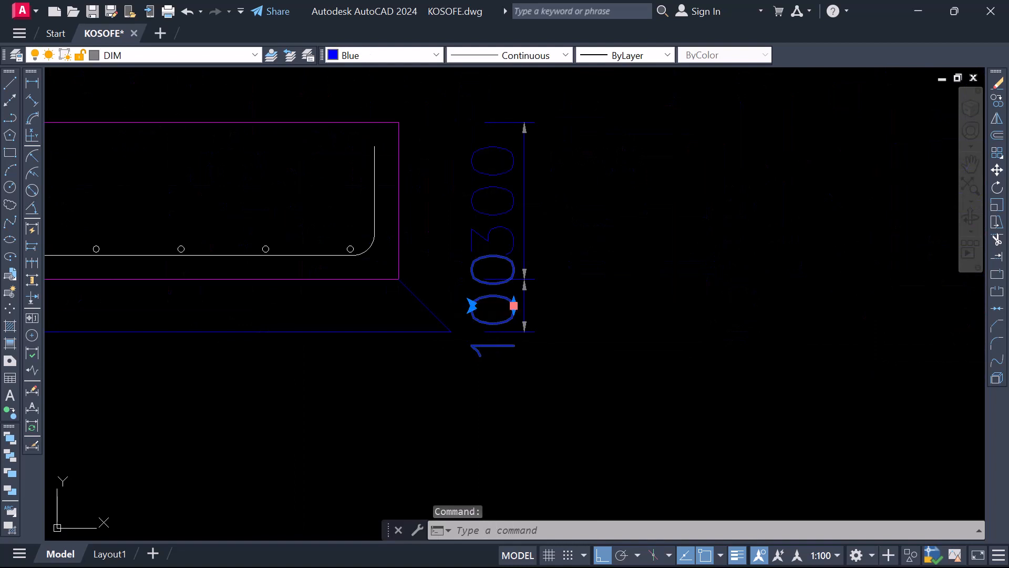
pyautogui.click(513, 306)
pyautogui.scroll(2, 511, 318)
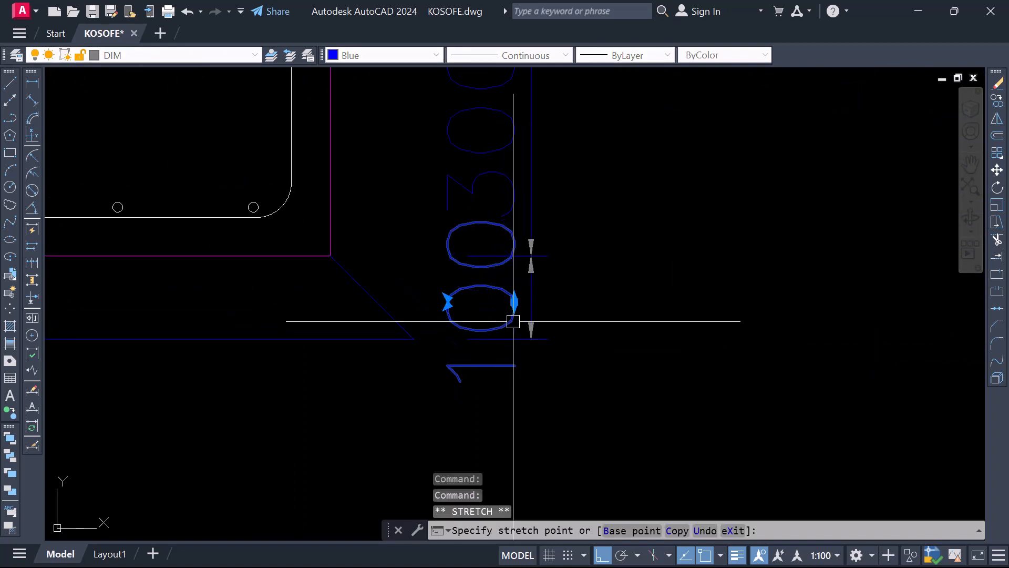
pyautogui.scroll(-3, 482, 322)
pyautogui.scroll(1, 479, 261)
pyautogui.click(479, 261)
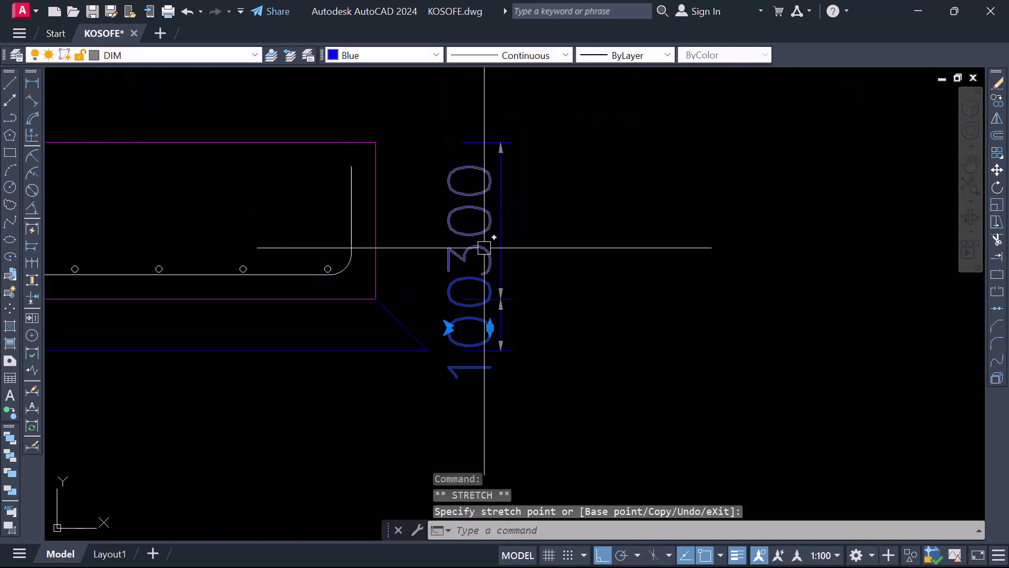
# Move the 300 dimension text beside the second base's lower section slightly up, away from the 100 text
pyautogui.click(490, 220)
pyautogui.click(490, 220)
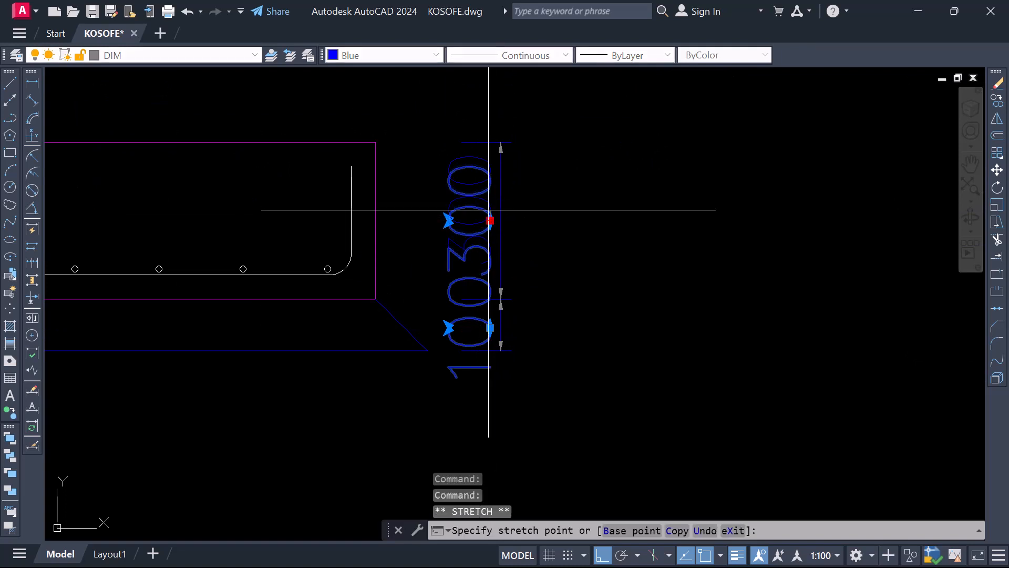
pyautogui.click(491, 205)
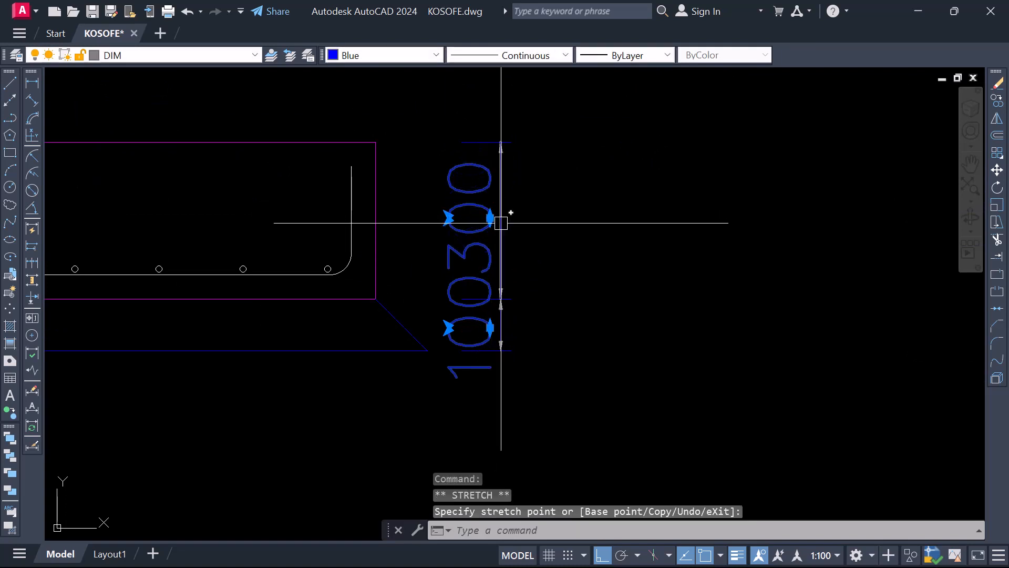
# Raise the 300 dimension text beside the second base's lower section a little further to widen its gap from the 100 text
pyautogui.press('Escape')
pyautogui.click(490, 215)
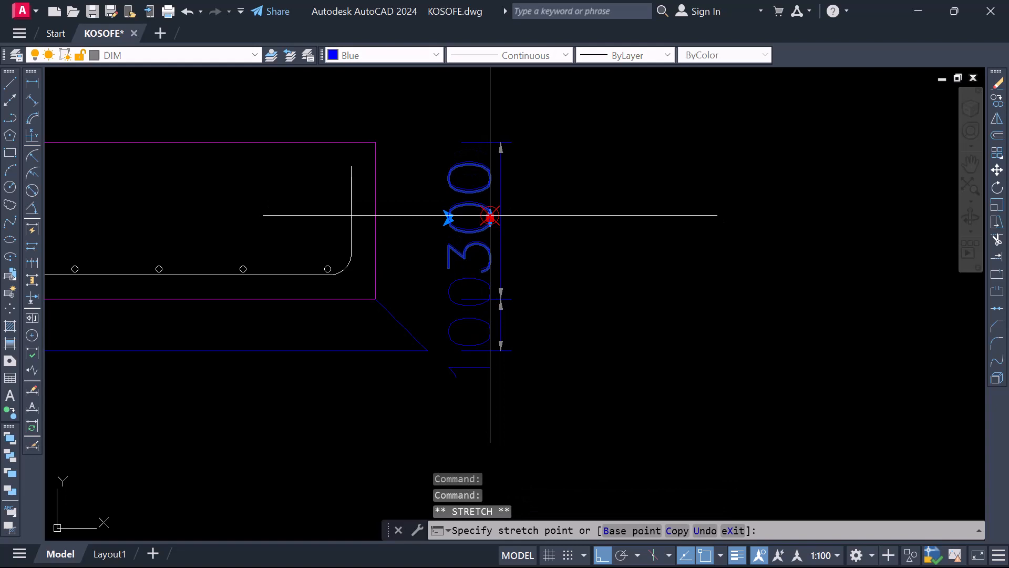
pyautogui.scroll(4, 490, 194)
pyautogui.click(476, 191)
pyautogui.scroll(-6, 435, 248)
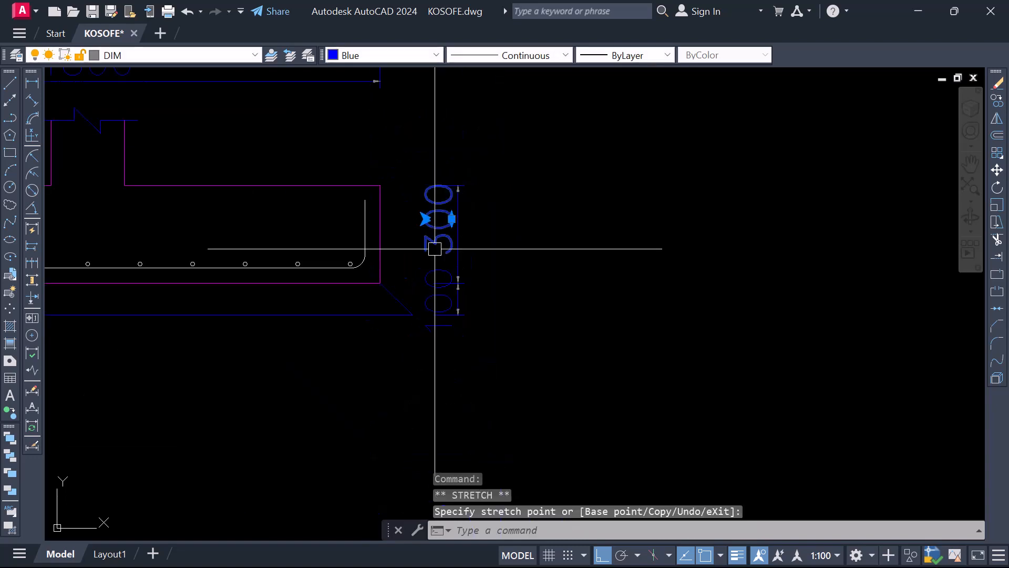
pyautogui.press('Escape')
# Move the 300 dimension text beside the 2100-wide third base's lower section slightly up, away from the blinding layer's text
pyautogui.scroll(-6, 415, 258)
pyautogui.scroll(6, 605, 289)
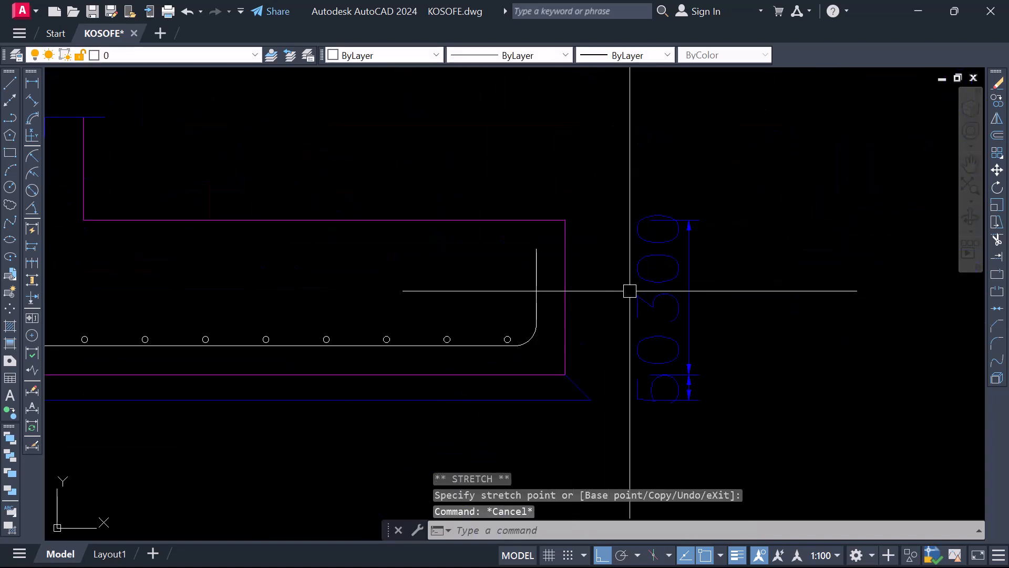
pyautogui.click(642, 302)
pyautogui.scroll(-2, 642, 311)
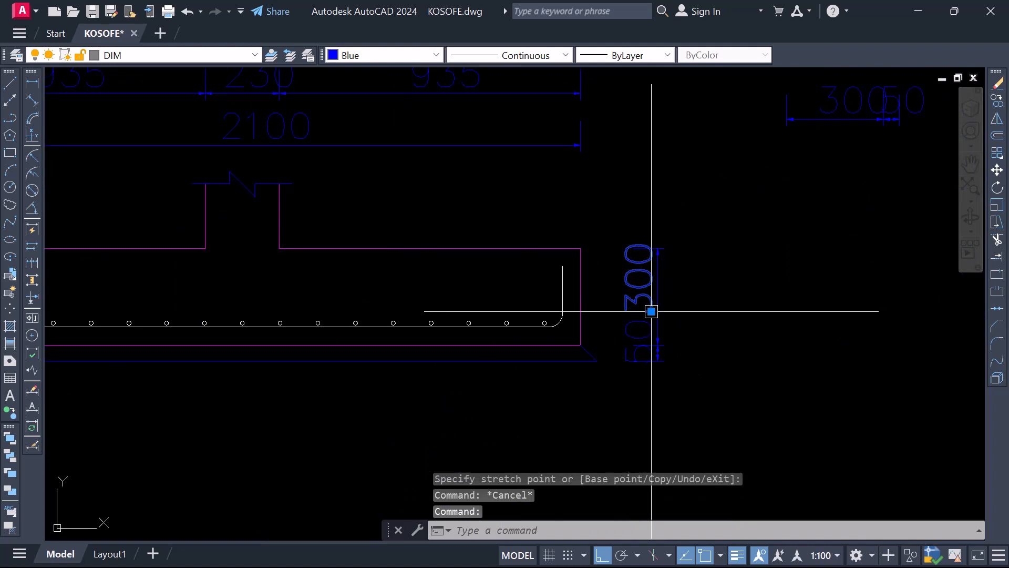
pyautogui.click(651, 311)
pyautogui.scroll(2, 651, 312)
pyautogui.scroll(3, 653, 296)
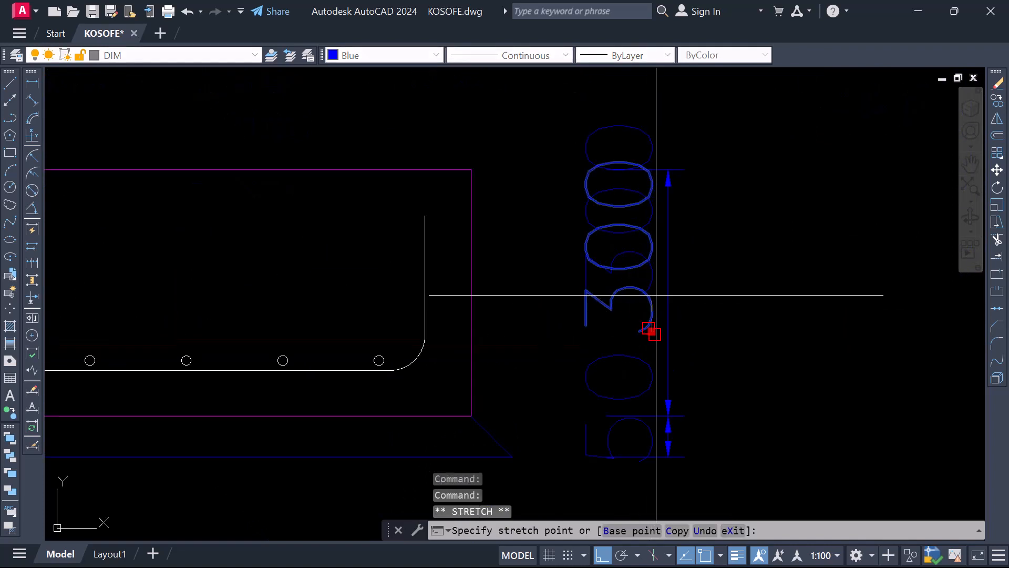
pyautogui.scroll(-4, 475, 286)
pyautogui.scroll(3, 509, 296)
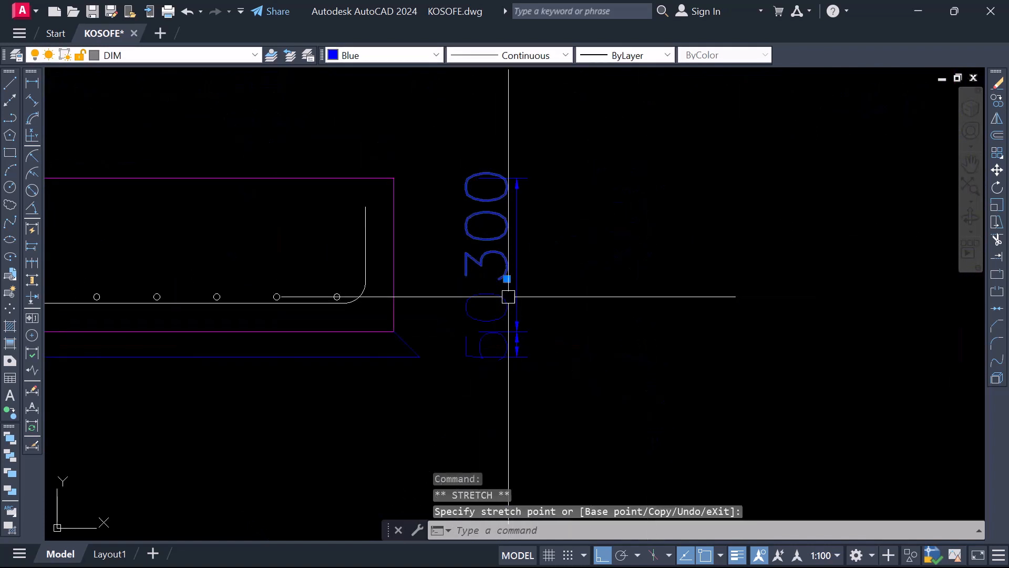
# Change the blinding layer's dimension text beside the third base's lower section to 100
pyautogui.scroll(-3, 368, 309)
pyautogui.scroll(3, 428, 326)
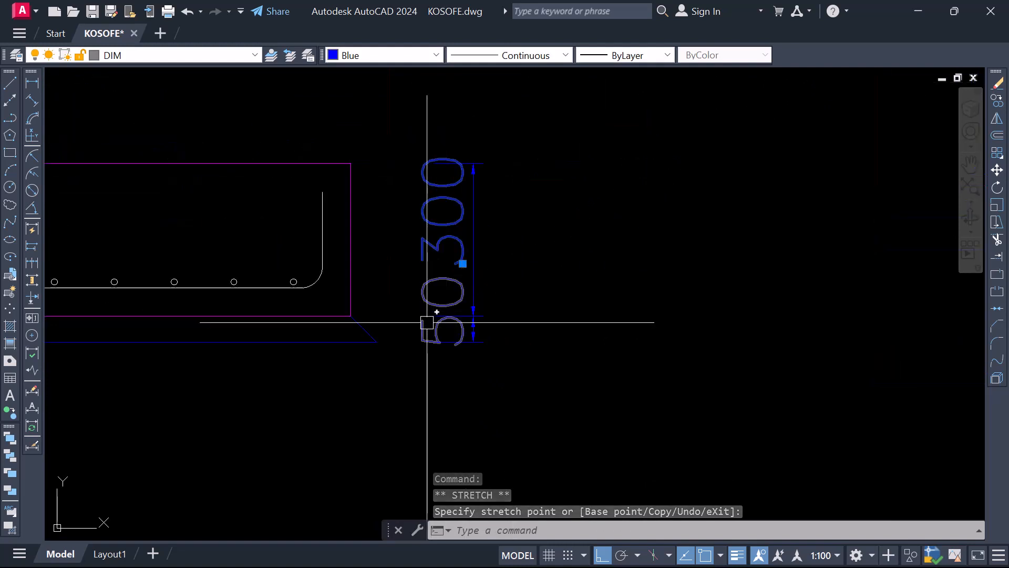
pyautogui.scroll(-3, 455, 334)
pyautogui.scroll(3, 462, 347)
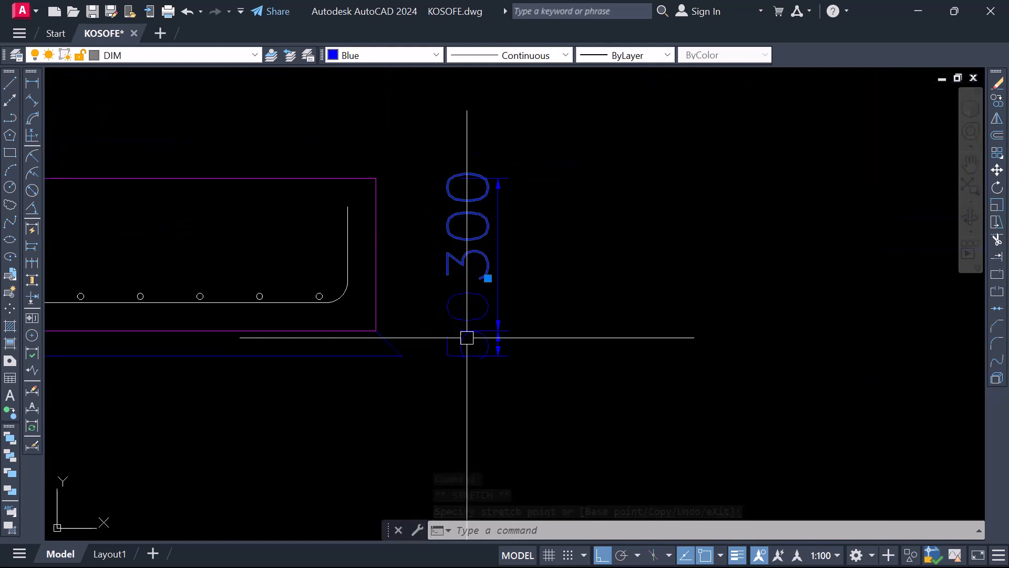
pyautogui.doubleClick(448, 316)
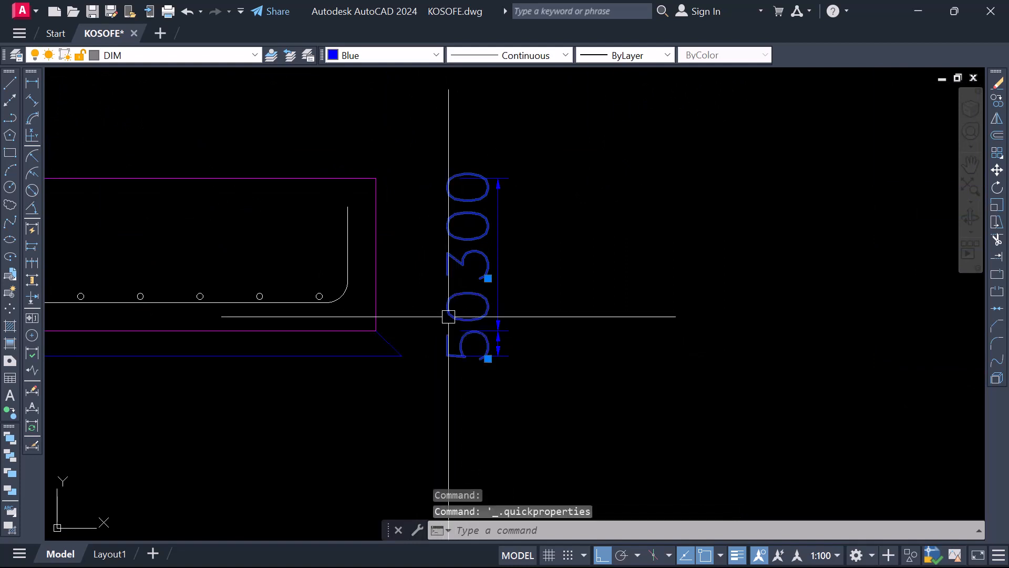
pyautogui.press('Escape')
pyautogui.press('Escape')
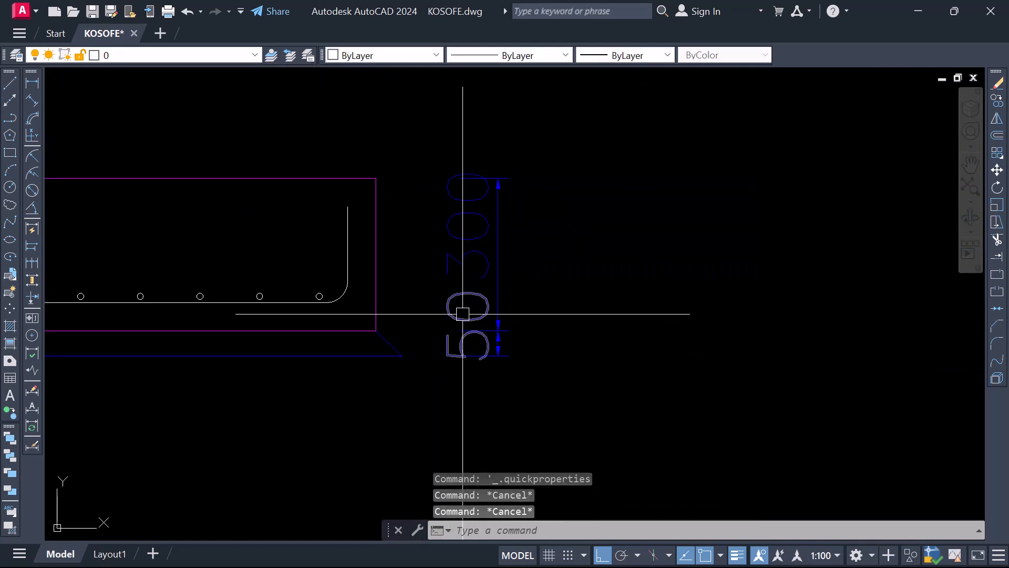
pyautogui.click(465, 306)
pyautogui.doubleClick(496, 341)
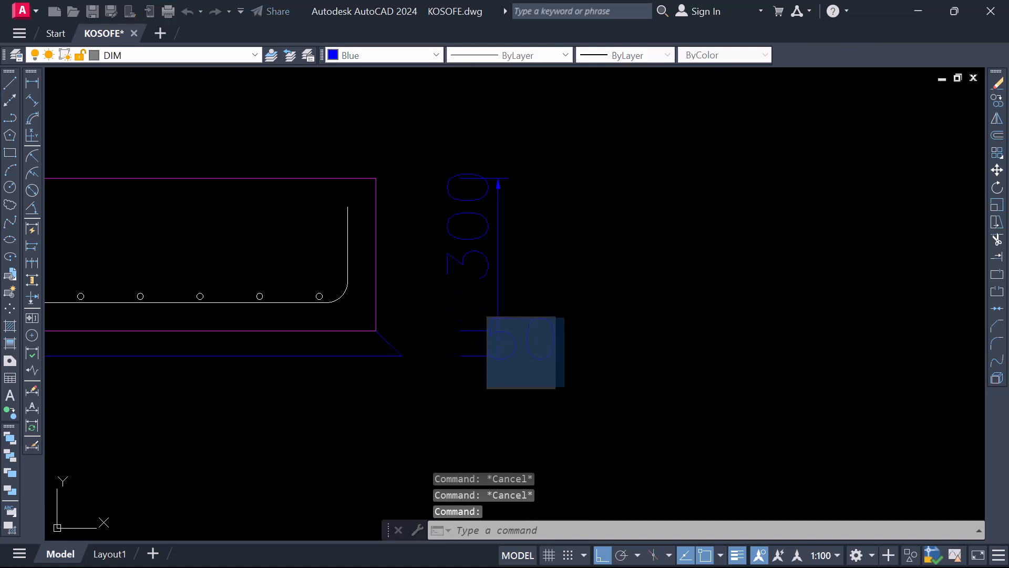
pyautogui.write('10')
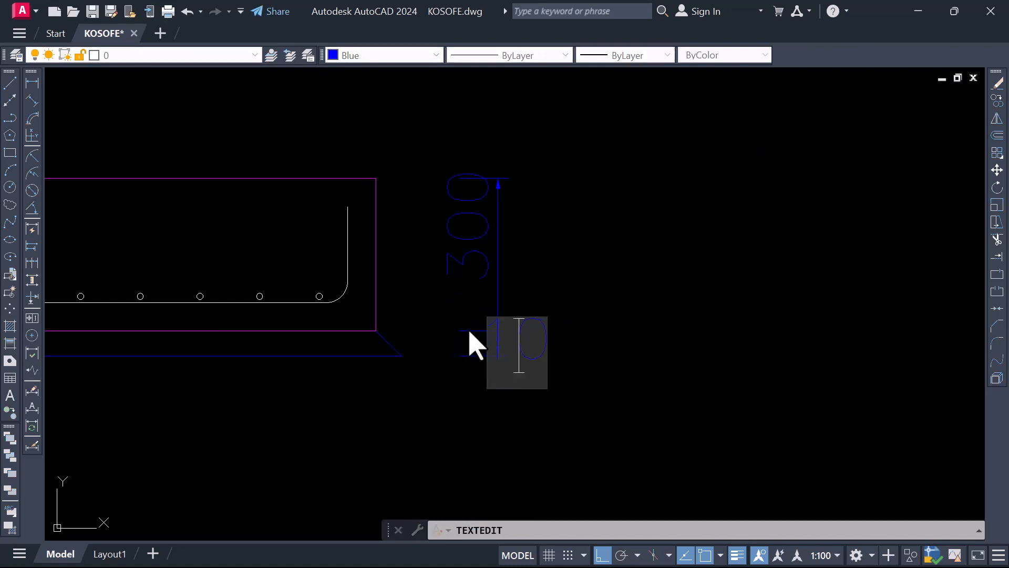
pyautogui.write('0')
pyautogui.click(663, 425)
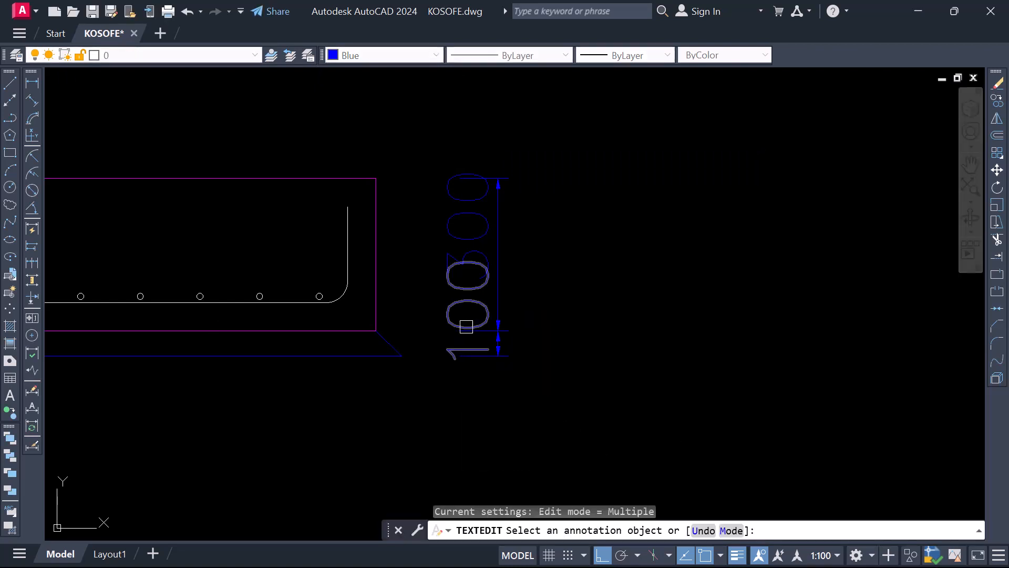
pyautogui.press('Escape')
# Move the 100 dimension text beside the third base's lower section down, clear of the 300 text
pyautogui.click(477, 320)
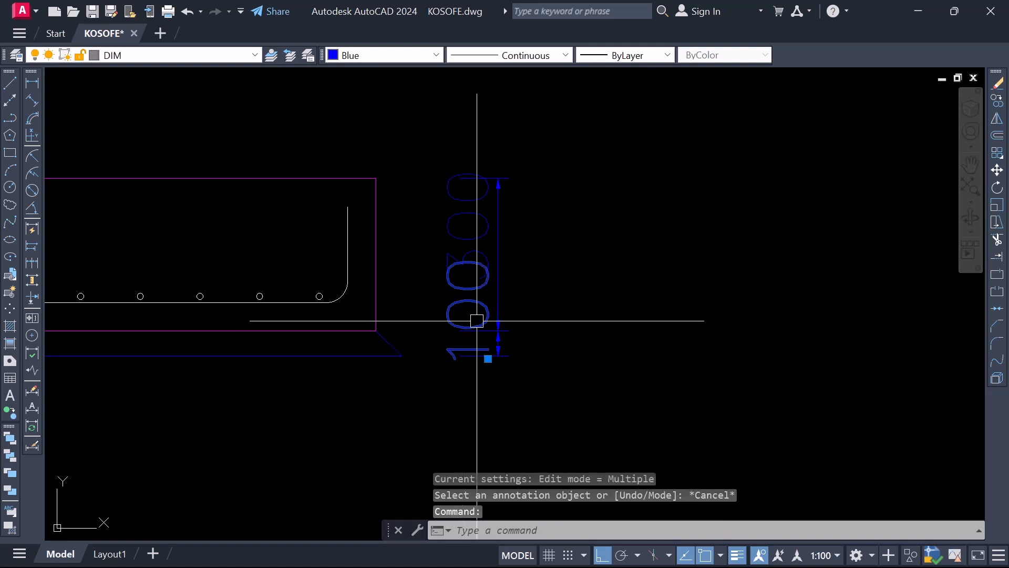
pyautogui.click(487, 359)
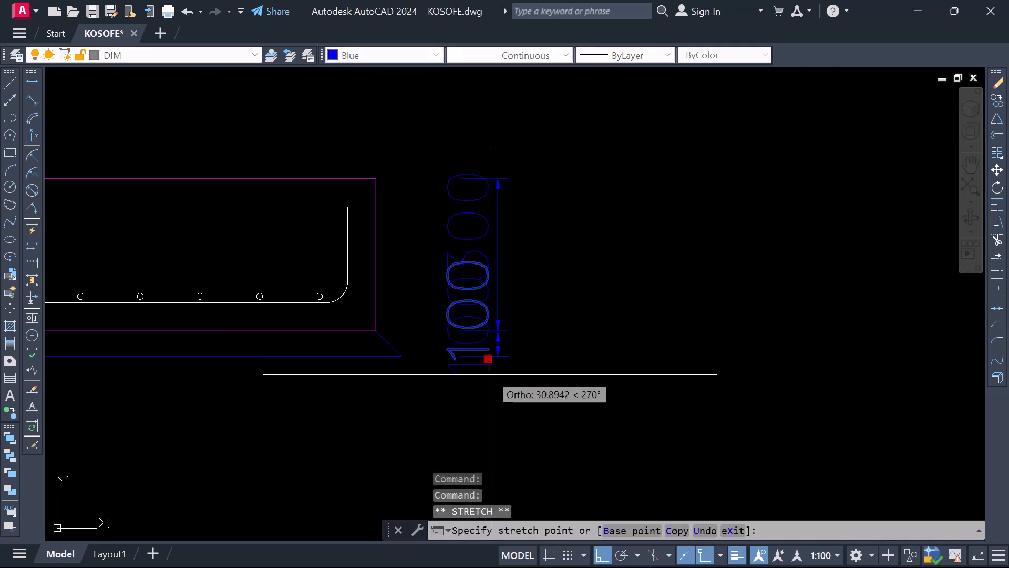
pyautogui.scroll(-5, 352, 343)
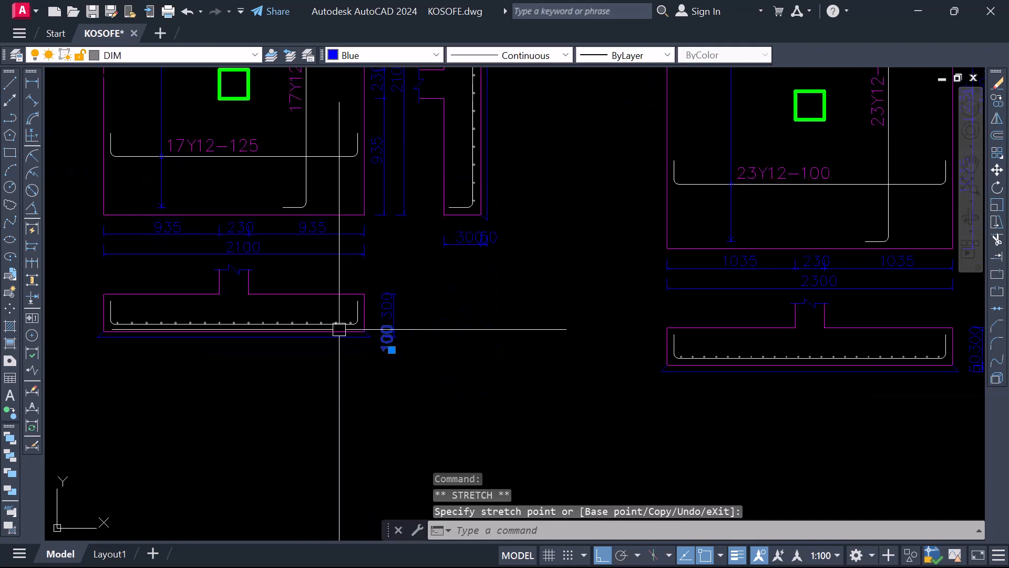
# Move the 50 dimension text beside the 2300-wide fourth base's lower section down, clear of the 300 text
pyautogui.scroll(4, 621, 365)
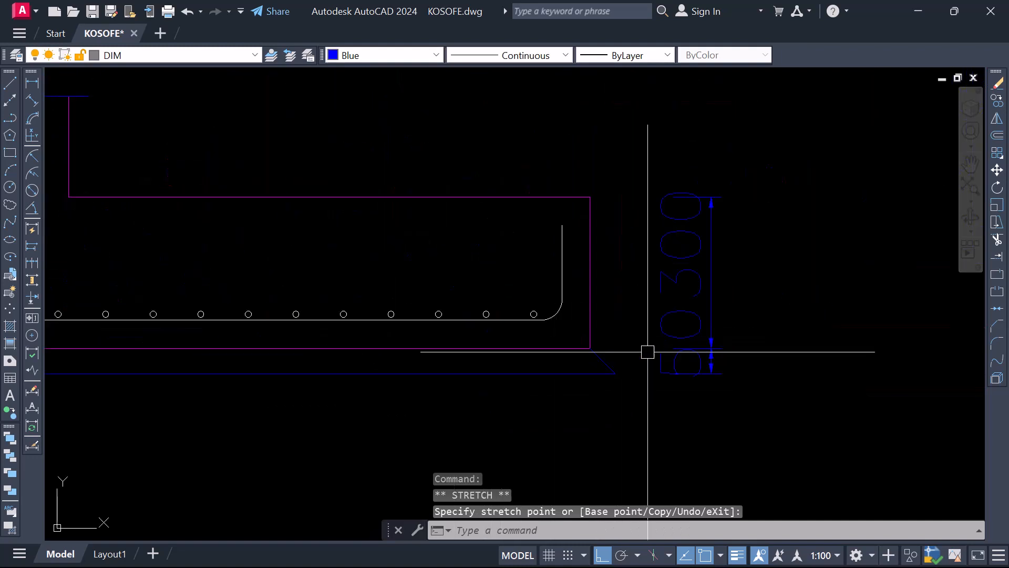
pyautogui.press('Escape')
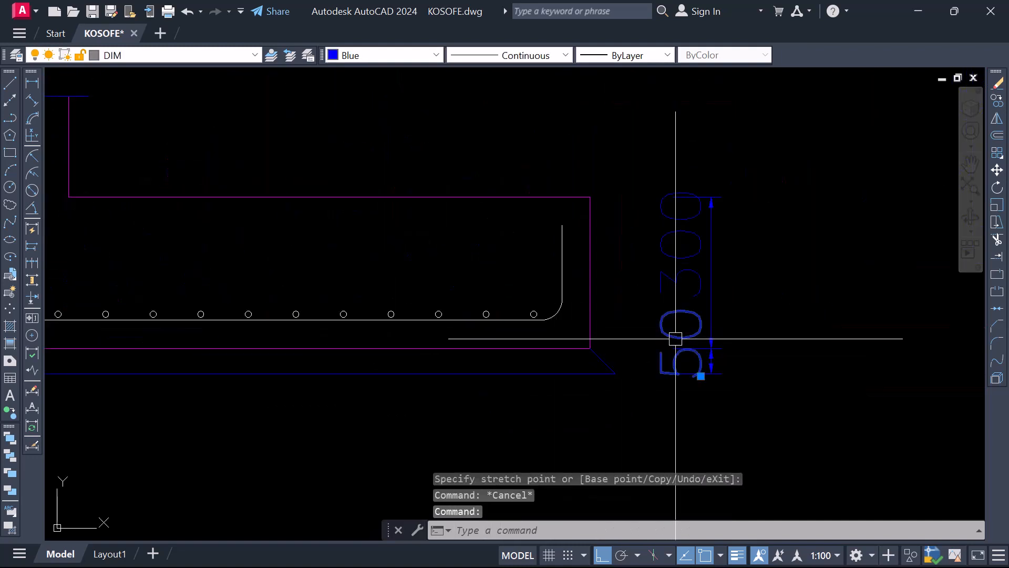
pyautogui.click(701, 376)
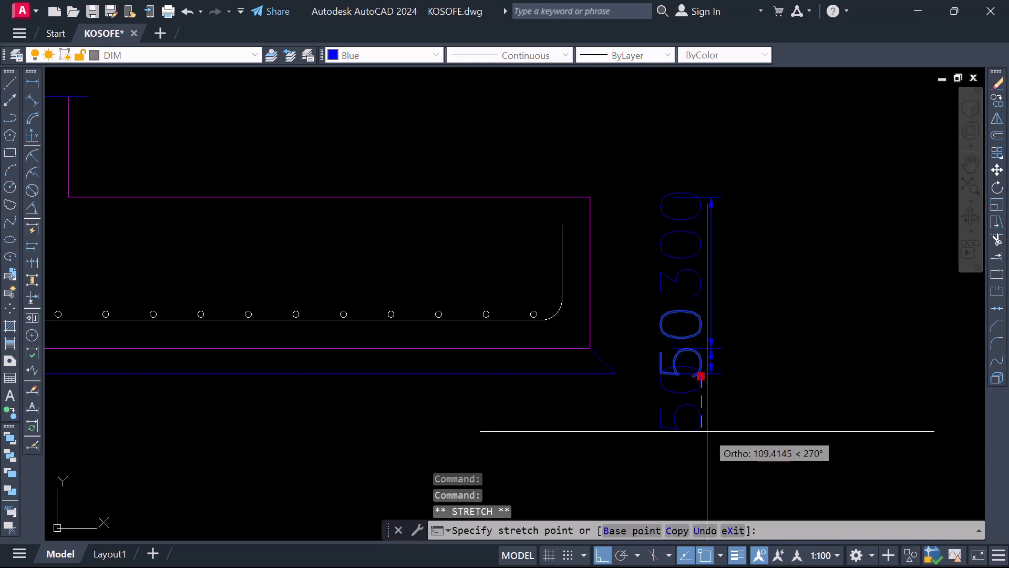
pyautogui.press('Escape')
pyautogui.press('Escape')
pyautogui.click(701, 408)
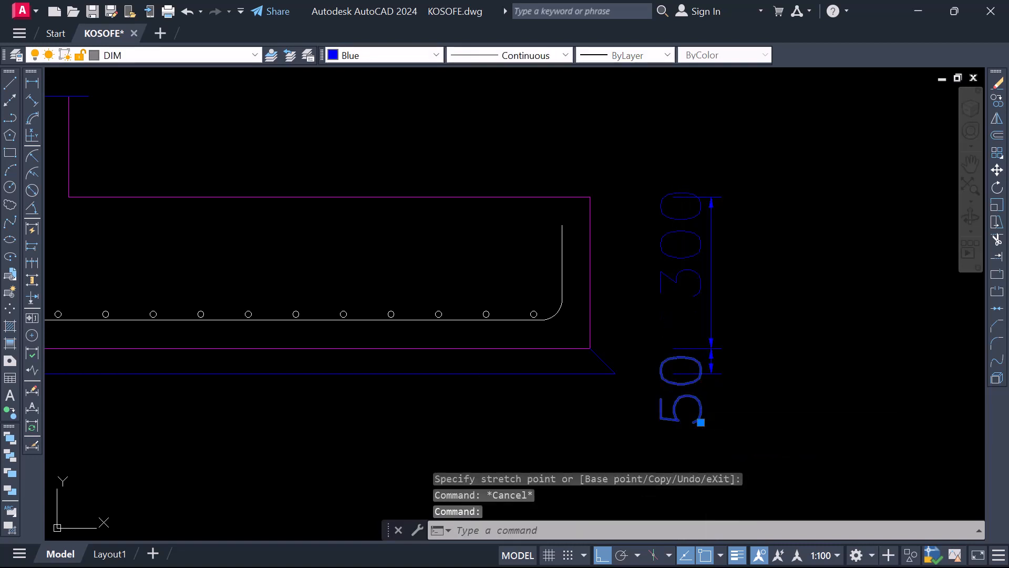
# Change the blinding layer's dimension text beside the fourth base's lower section to 100
pyautogui.doubleClick(668, 383)
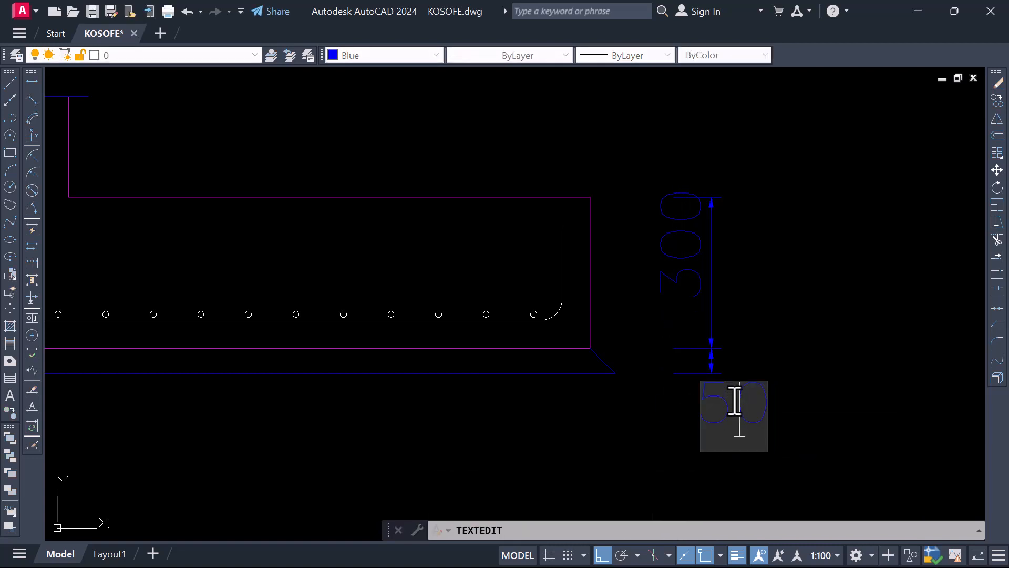
pyautogui.write('10')
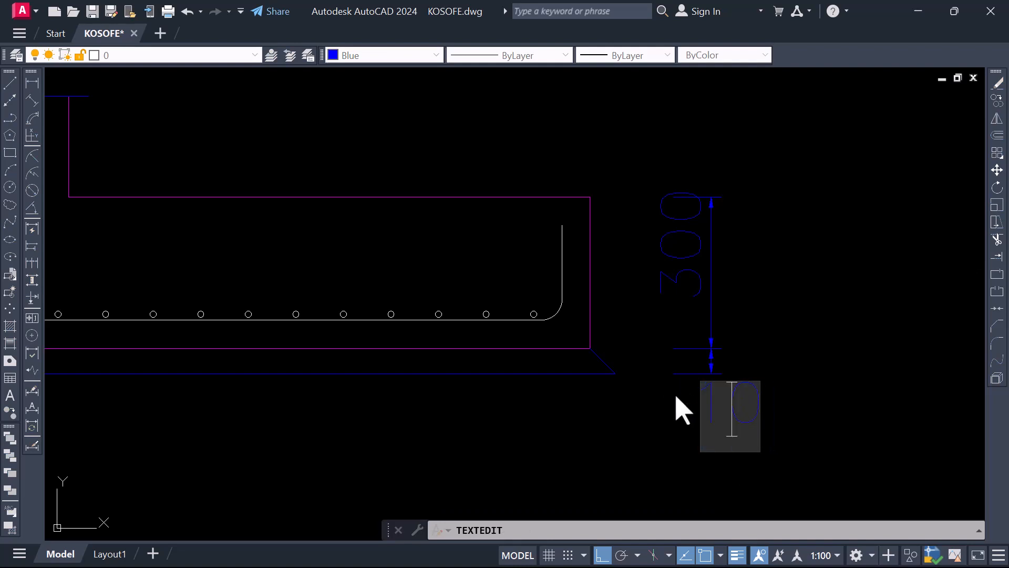
pyautogui.write('0')
pyautogui.click(642, 317)
pyautogui.scroll(-5, 637, 361)
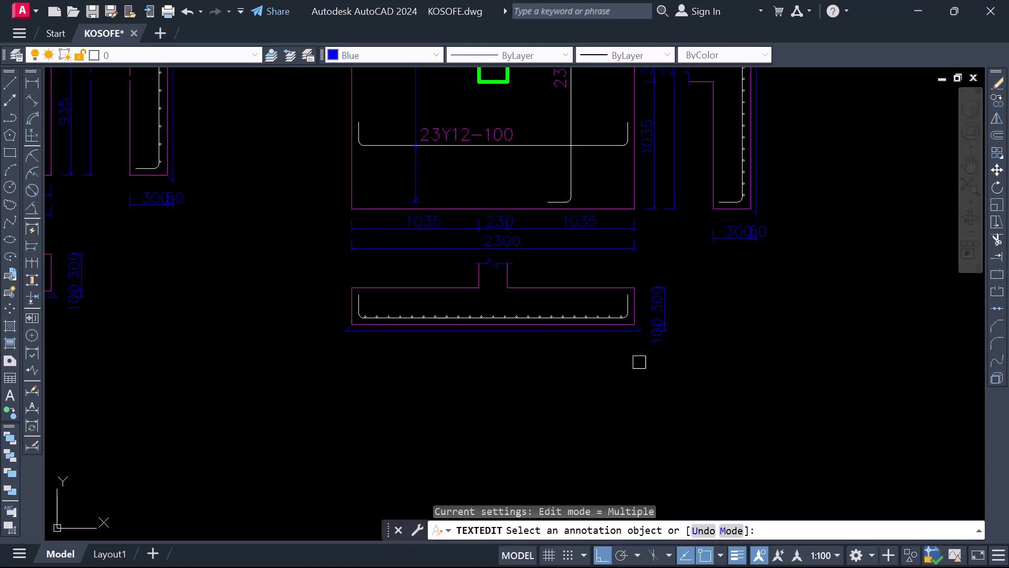
pyautogui.press('Escape')
# Change the blinding layer's dimension text beneath the fourth base's side section to 100
pyautogui.scroll(4, 732, 252)
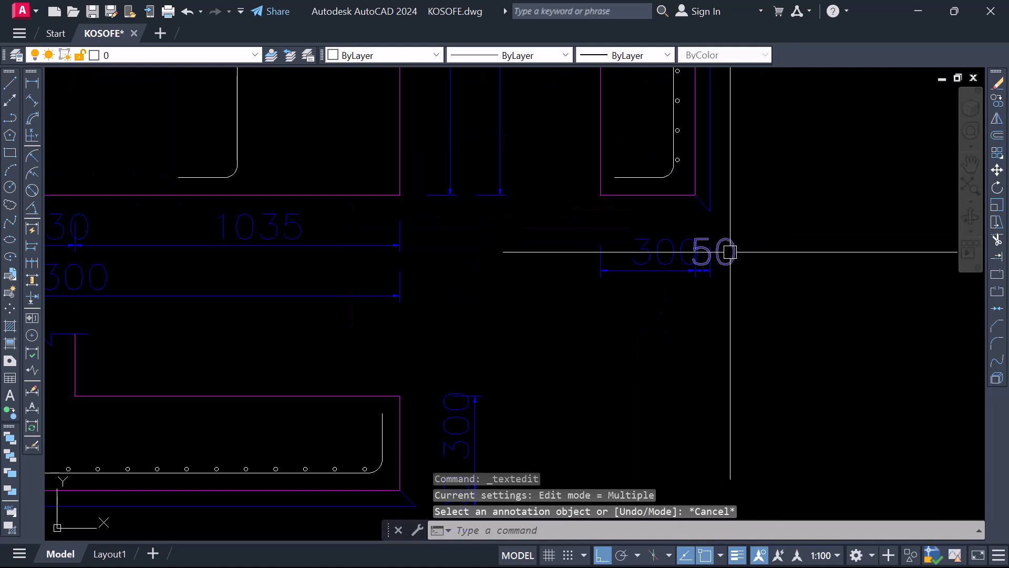
pyautogui.click(719, 252)
pyautogui.doubleClick(719, 253)
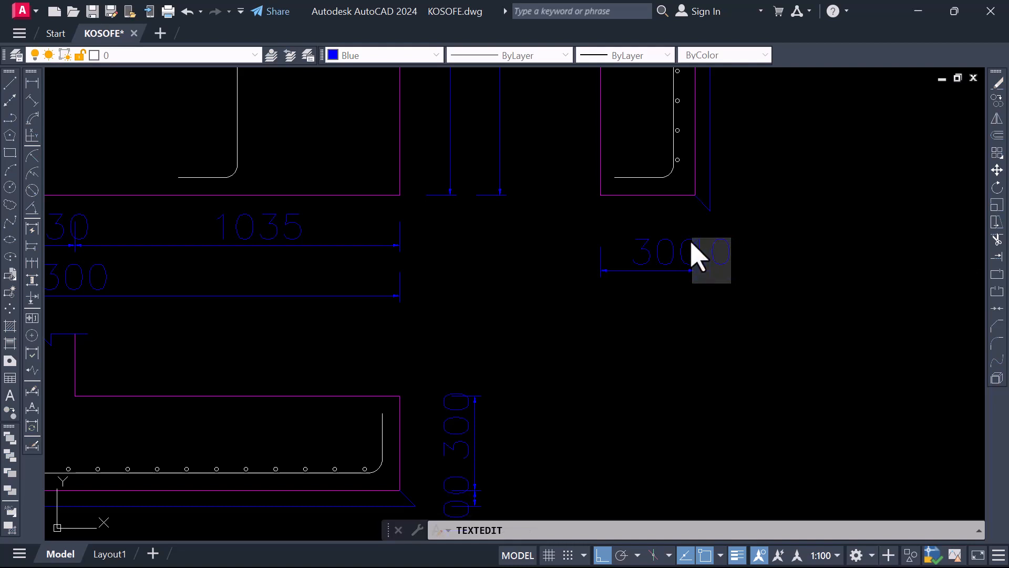
pyautogui.click(804, 377)
pyautogui.press('Escape')
# Move the 300 dimension text beneath the fourth base's side section left to the start of its dimension line
pyautogui.click(657, 246)
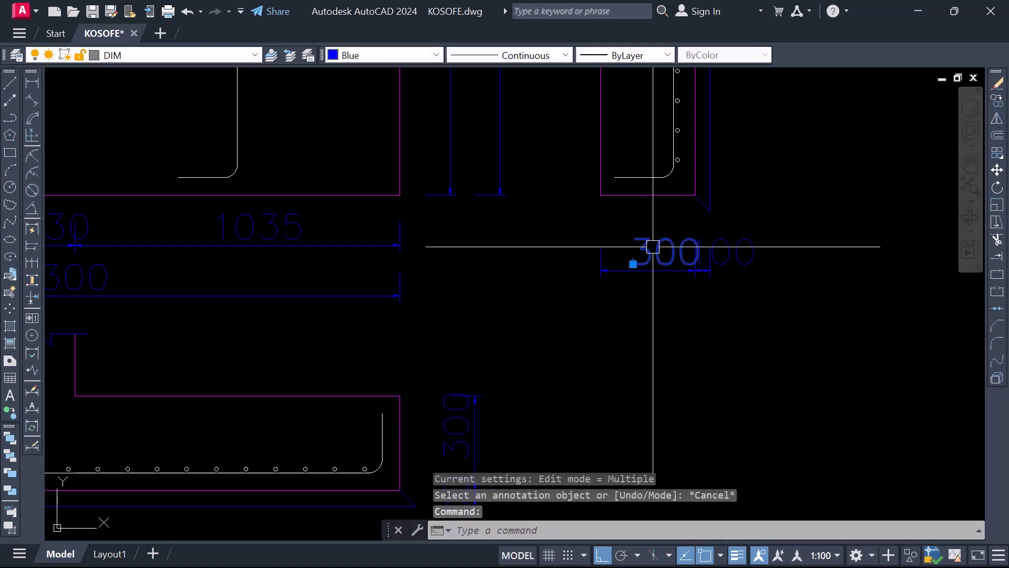
pyautogui.click(633, 263)
pyautogui.scroll(4, 610, 262)
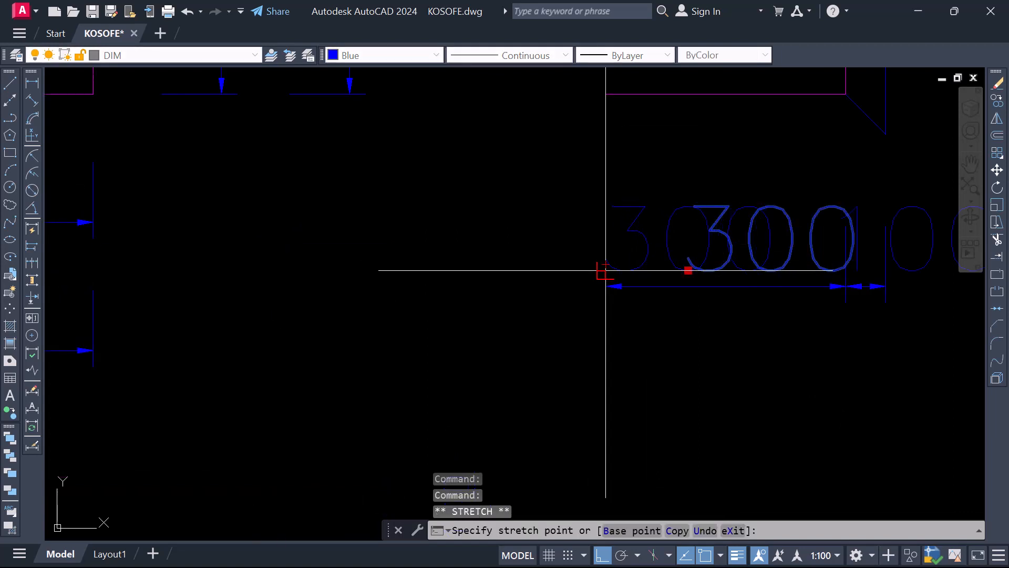
pyautogui.click(605, 268)
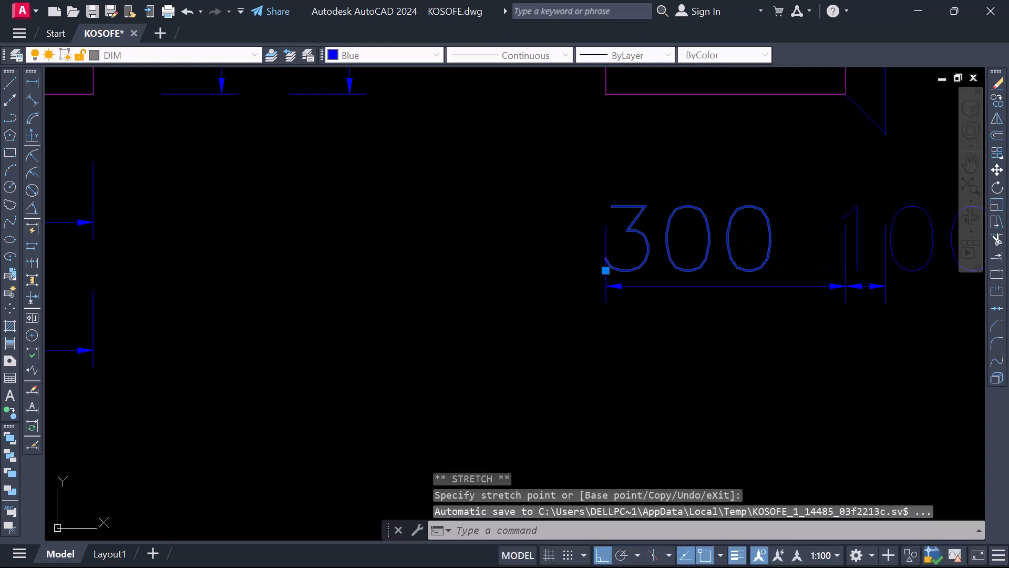
pyautogui.press('Escape')
# Move the 300 dimension text beneath the third base's side section left, clear of the adjacent 50 text
pyautogui.scroll(-1, 702, 313)
pyautogui.scroll(-6, 712, 270)
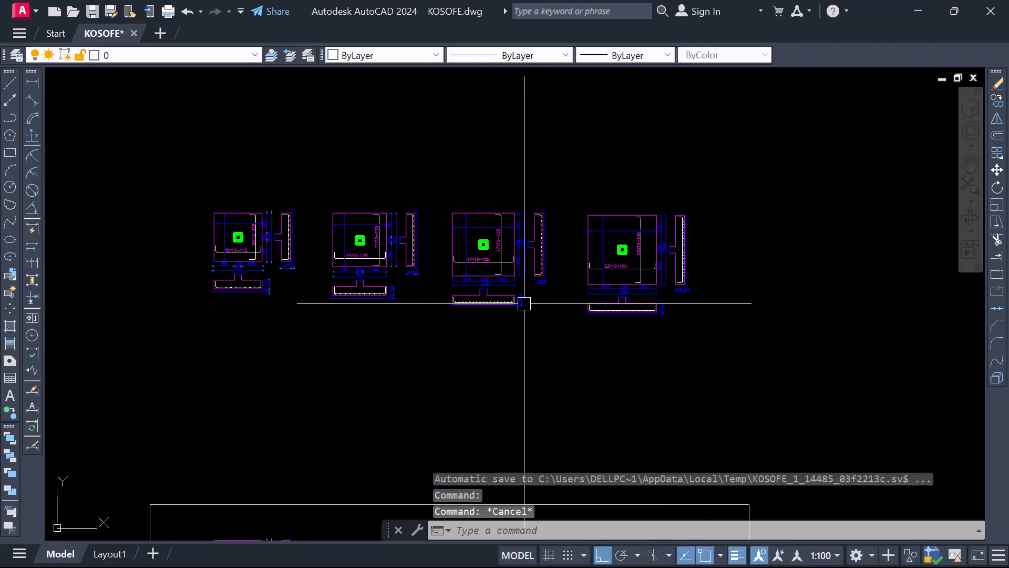
pyautogui.scroll(6, 620, 282)
pyautogui.scroll(2, 633, 271)
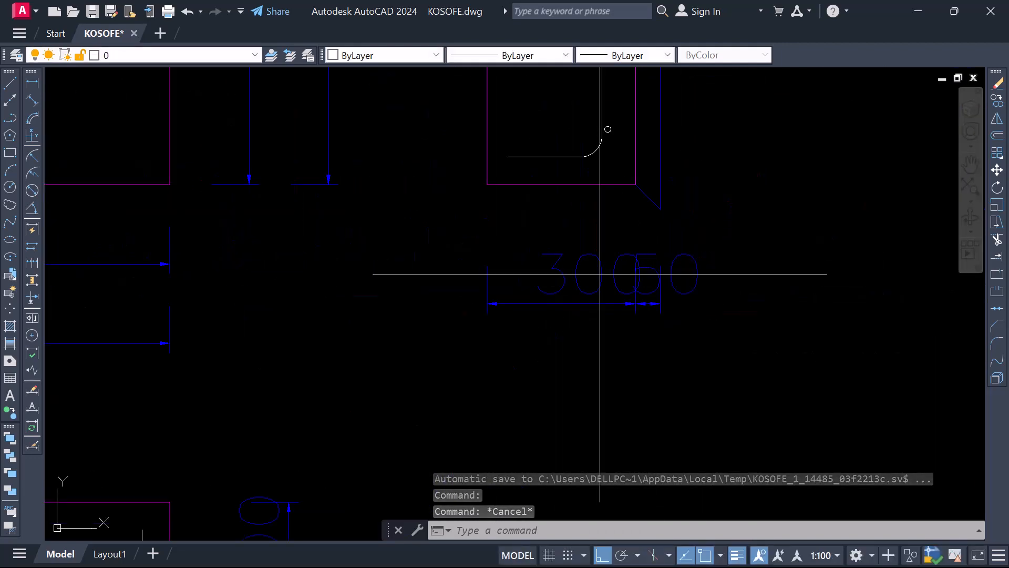
pyautogui.click(538, 280)
pyautogui.click(537, 292)
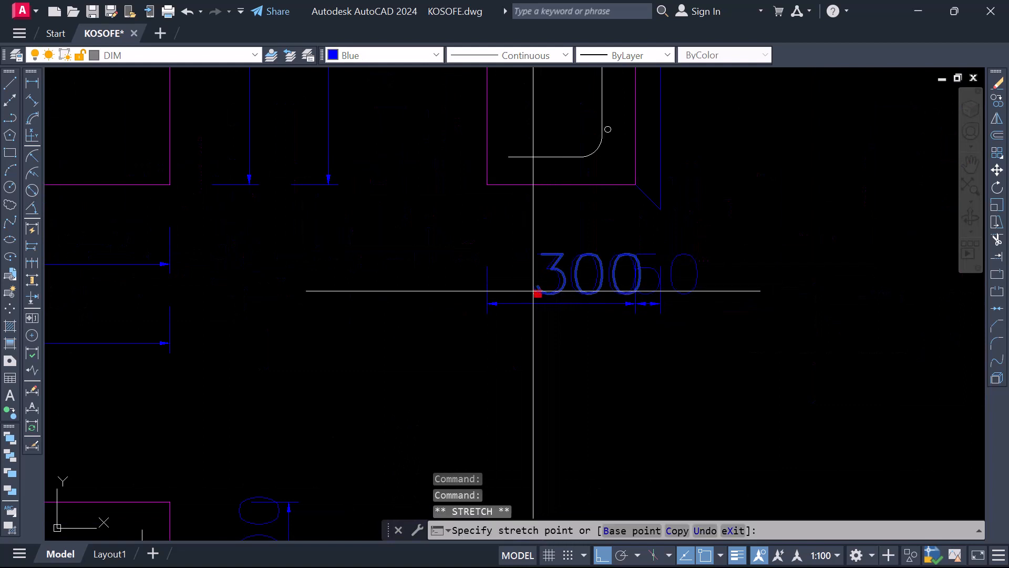
pyautogui.scroll(4, 520, 290)
pyautogui.scroll(-5, 480, 288)
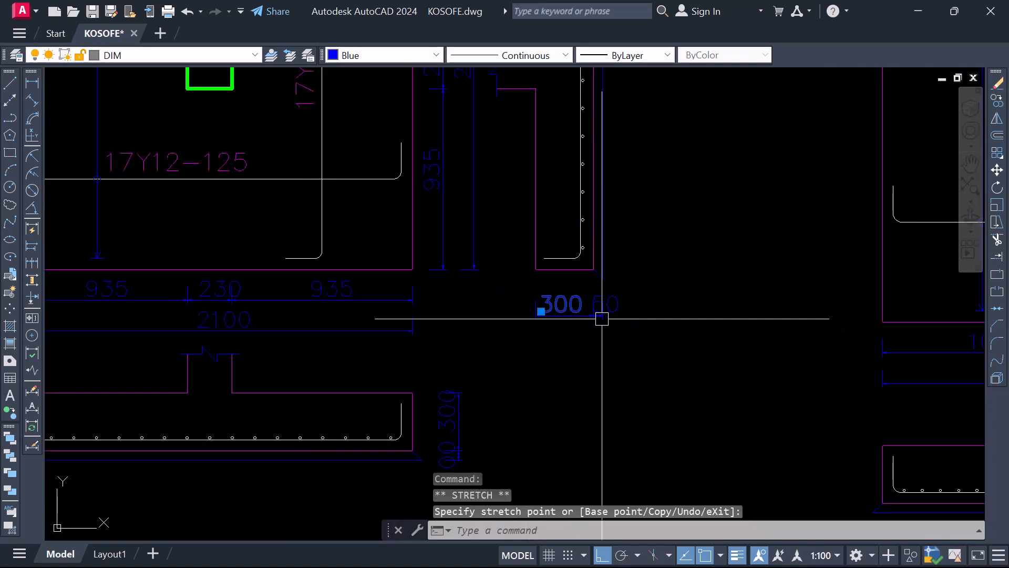
pyautogui.scroll(2, 610, 323)
pyautogui.press('Escape')
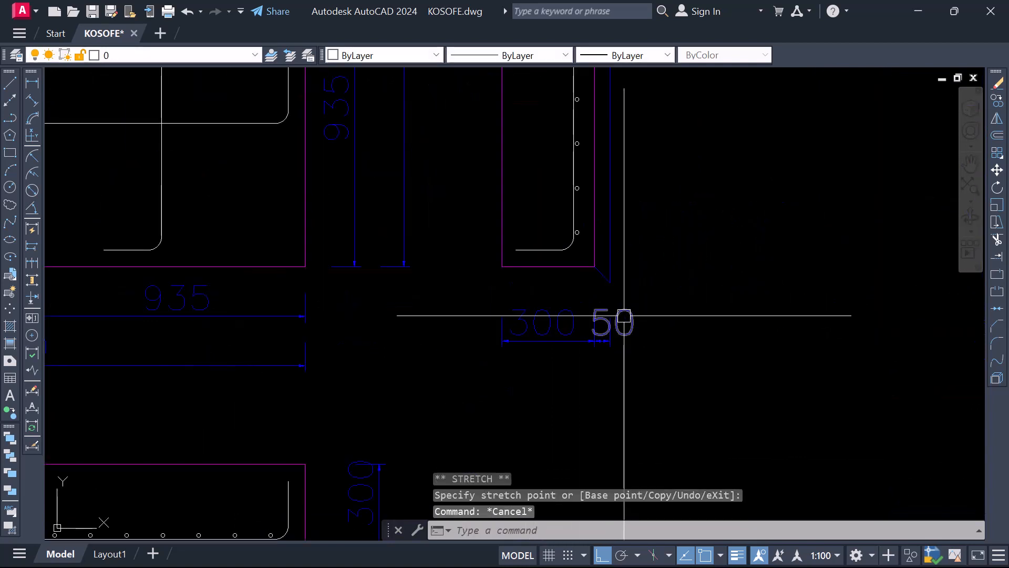
# Change the blinding layer's dimension text beneath the third base's side section to 100
pyautogui.doubleClick(594, 331)
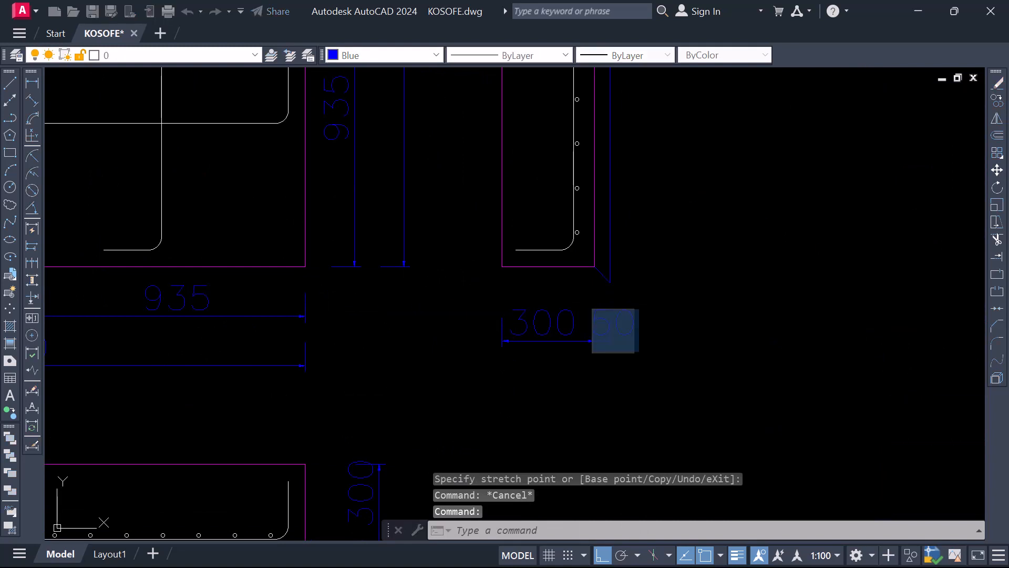
pyautogui.click(592, 341)
pyautogui.scroll(-5, 485, 354)
pyautogui.scroll(-3, 849, 380)
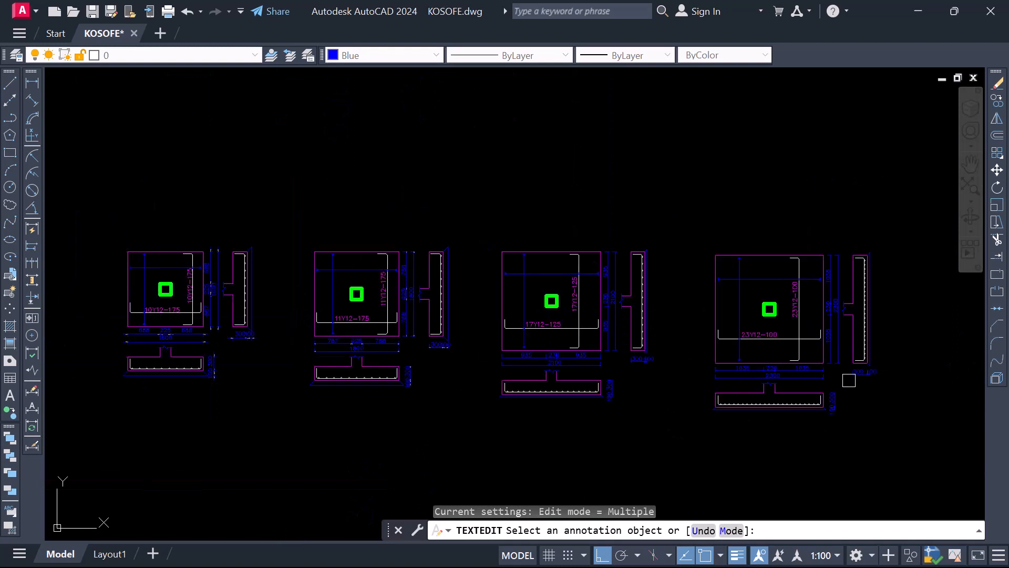
# Move the 100 dimension text beneath the second base's side section slightly right, away from the adjacent 300 text
pyautogui.scroll(4, 460, 356)
pyautogui.scroll(2, 542, 347)
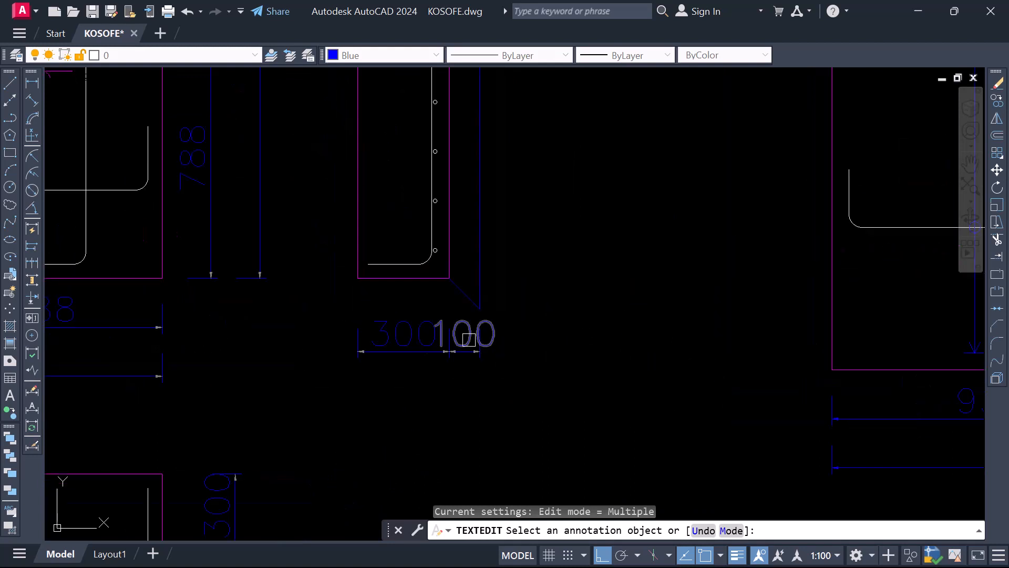
pyautogui.press('Escape')
pyautogui.click(489, 332)
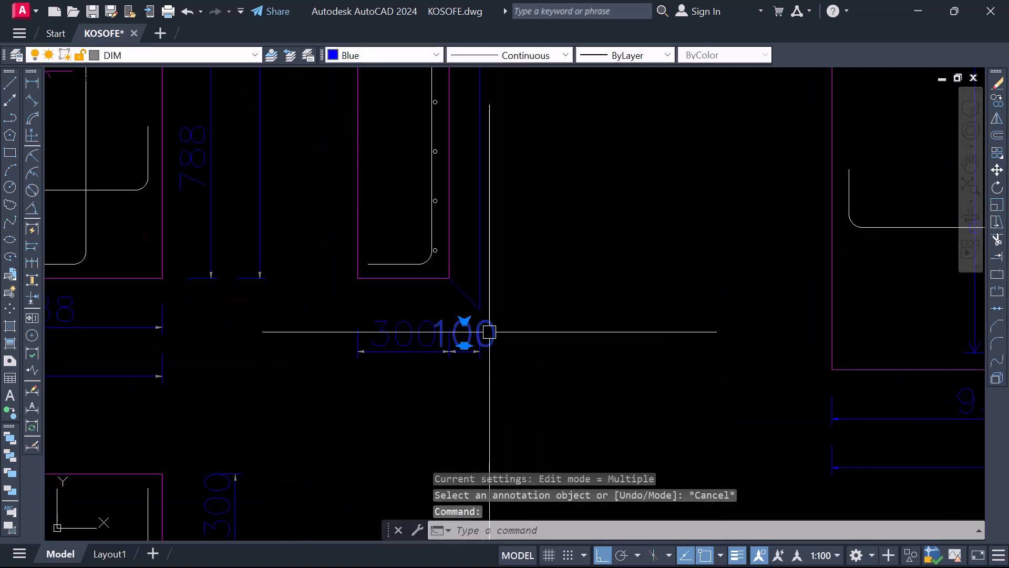
pyautogui.click(464, 345)
pyautogui.scroll(4, 465, 345)
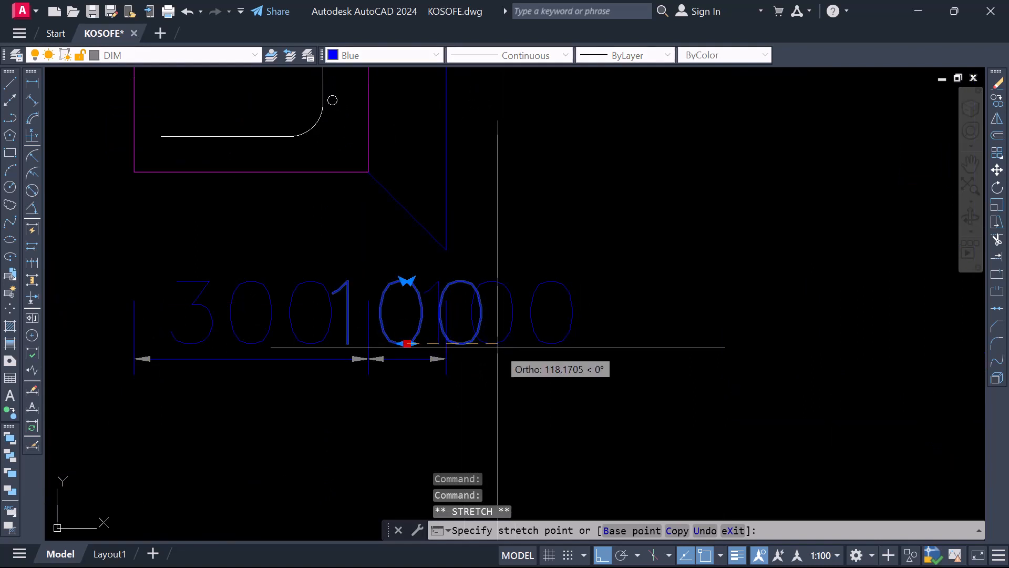
pyautogui.click(469, 341)
pyautogui.scroll(-3, 478, 340)
pyautogui.scroll(3, 471, 342)
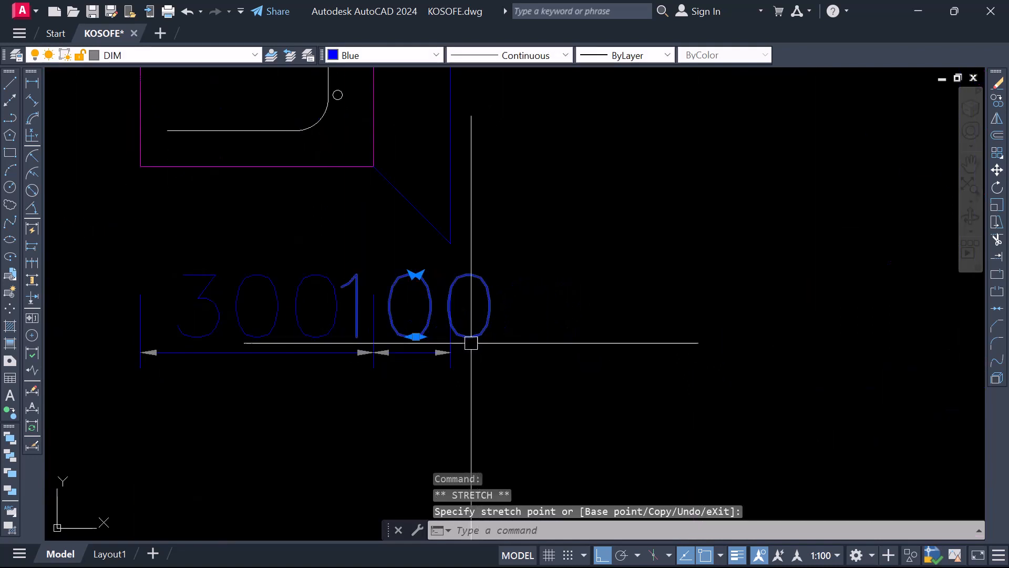
pyautogui.click(416, 336)
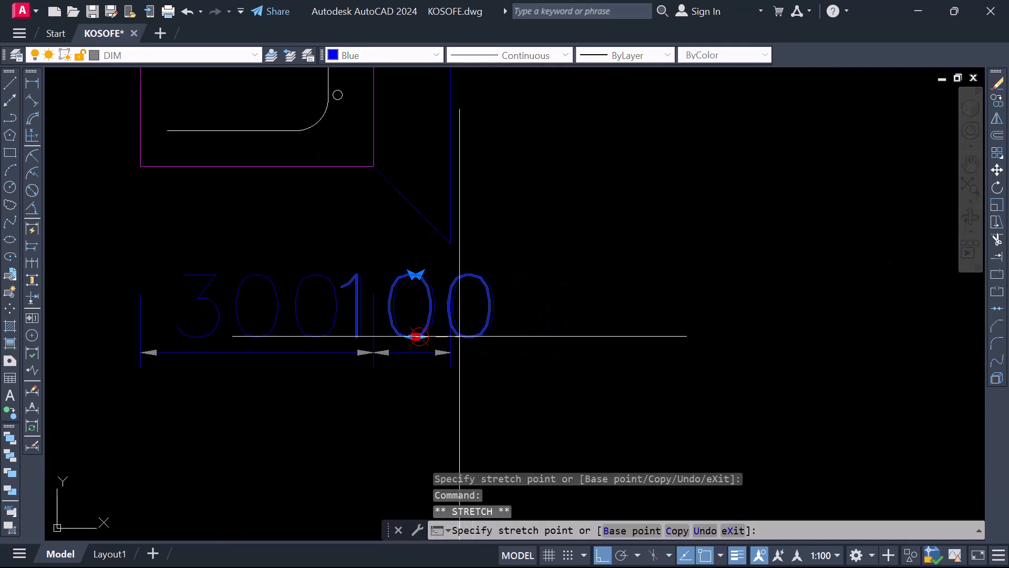
pyautogui.scroll(-6, 450, 337)
pyautogui.press('Escape')
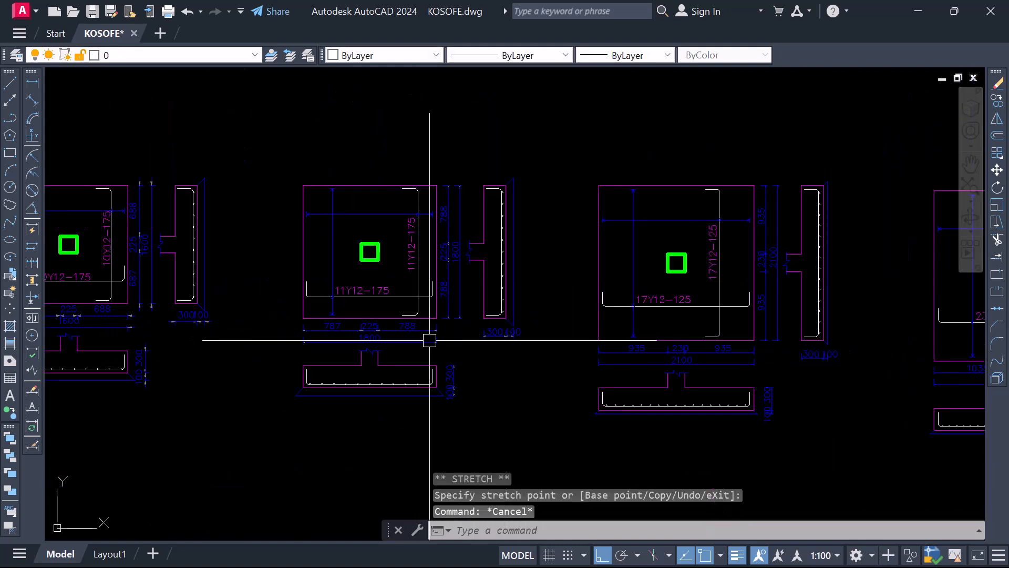
# Move the 100 dimension text beneath the first base's side section right, clear of the adjacent 300 text
pyautogui.scroll(8, 190, 311)
pyautogui.click(202, 317)
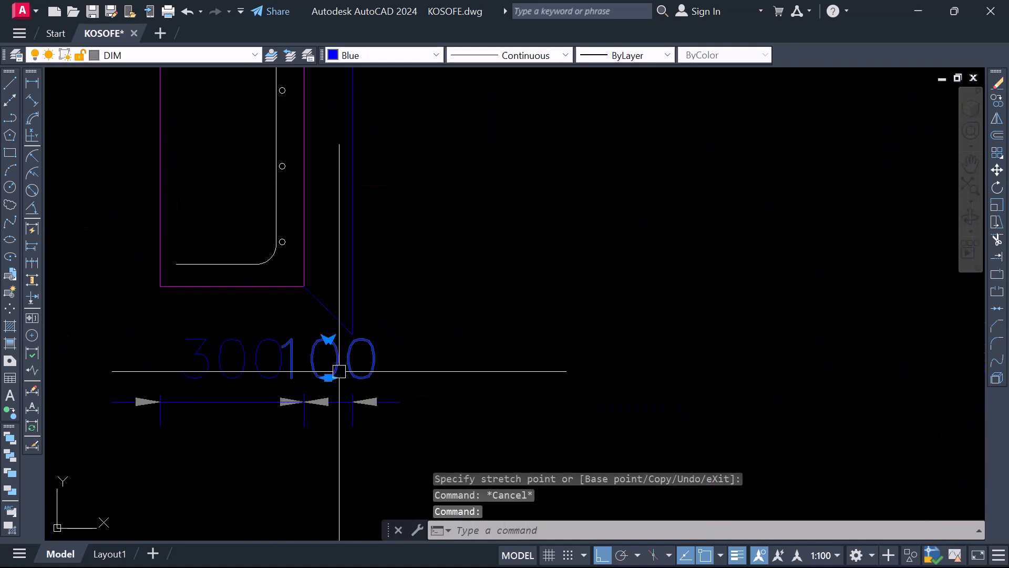
pyautogui.click(328, 377)
pyautogui.scroll(5, 328, 379)
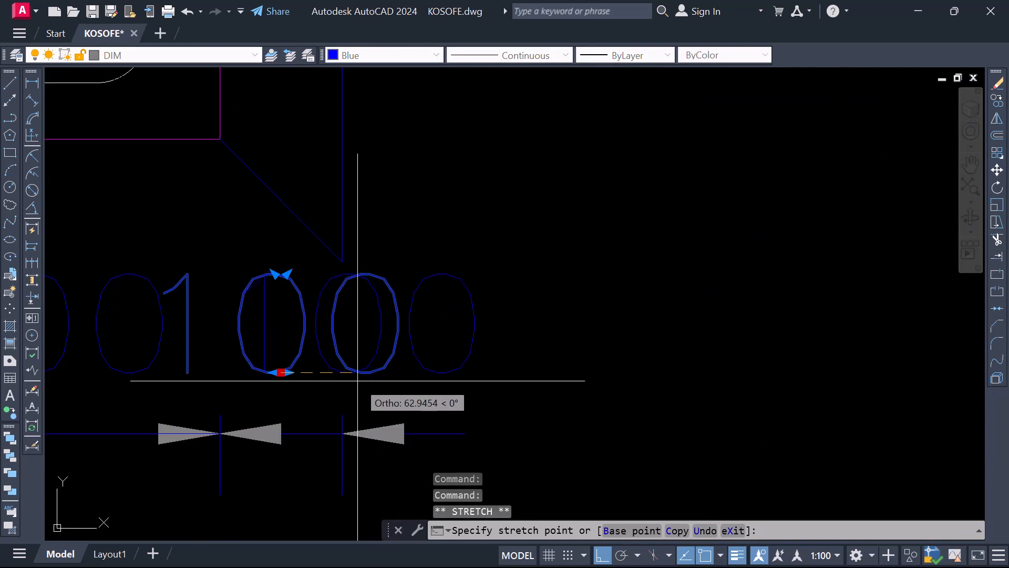
pyautogui.click(287, 372)
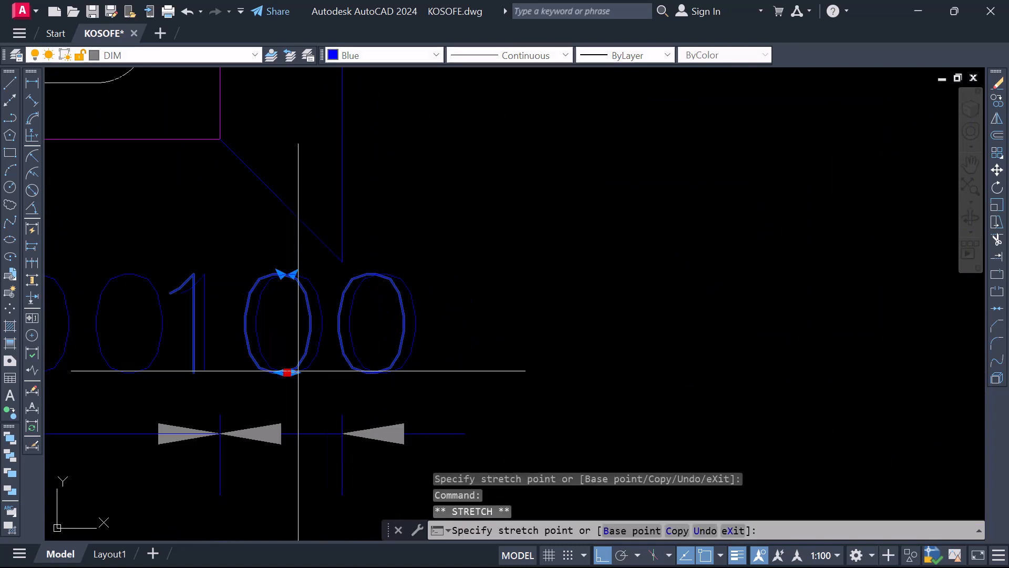
pyautogui.press('Escape')
pyautogui.scroll(-10, 394, 354)
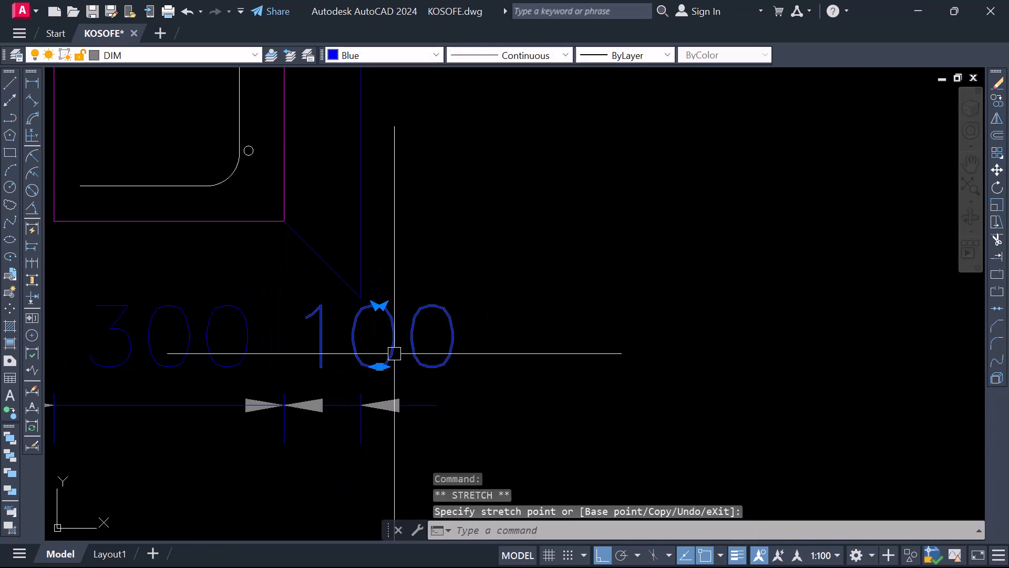
pyautogui.press('Escape')
pyautogui.scroll(-2, 410, 347)
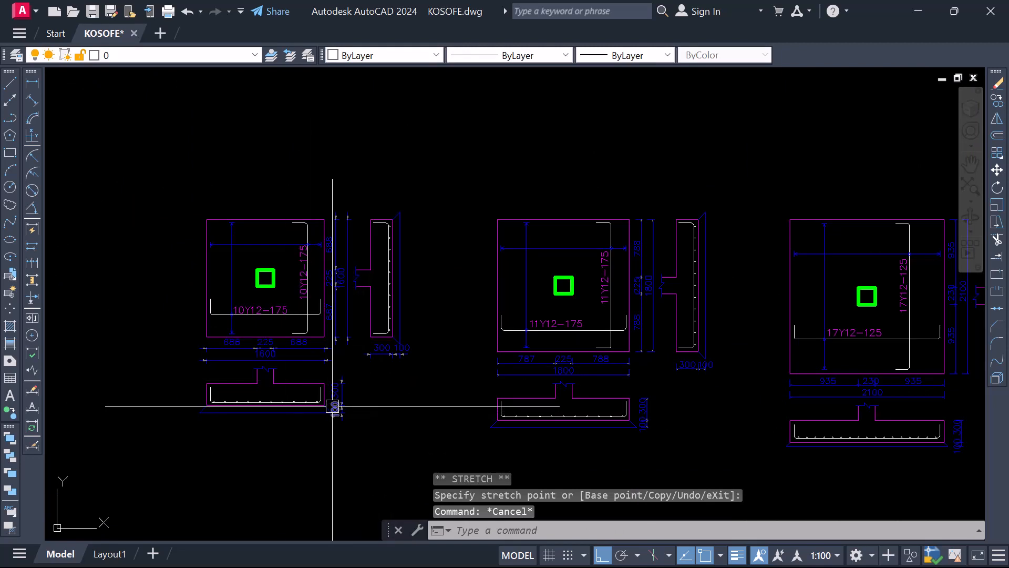
# Examine the first base's details, highlighting the horizontal 10Y12-175 bar in plan and checking its extent lines
pyautogui.scroll(3, 334, 266)
pyautogui.scroll(-3, 292, 363)
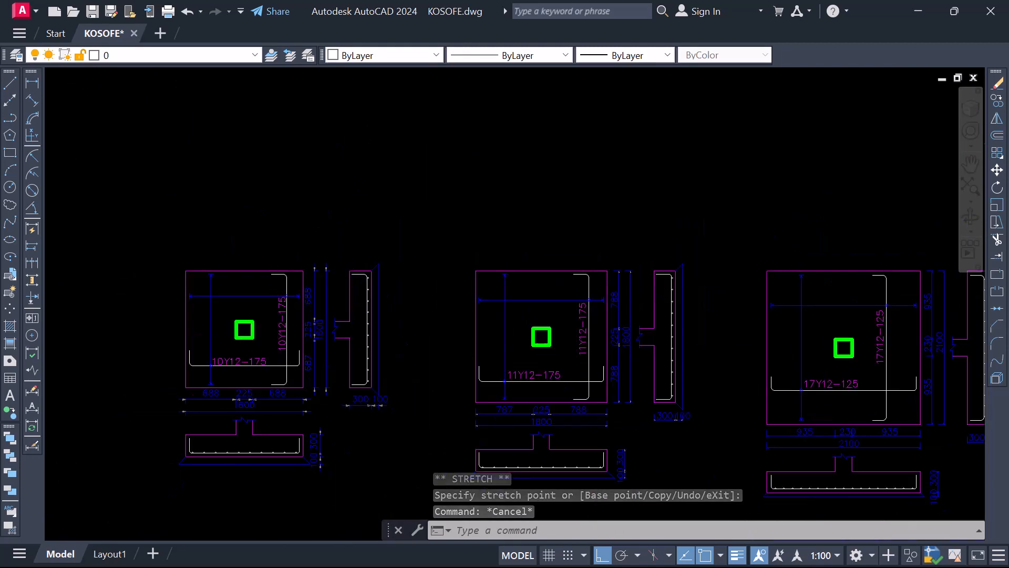
pyautogui.scroll(2, 289, 322)
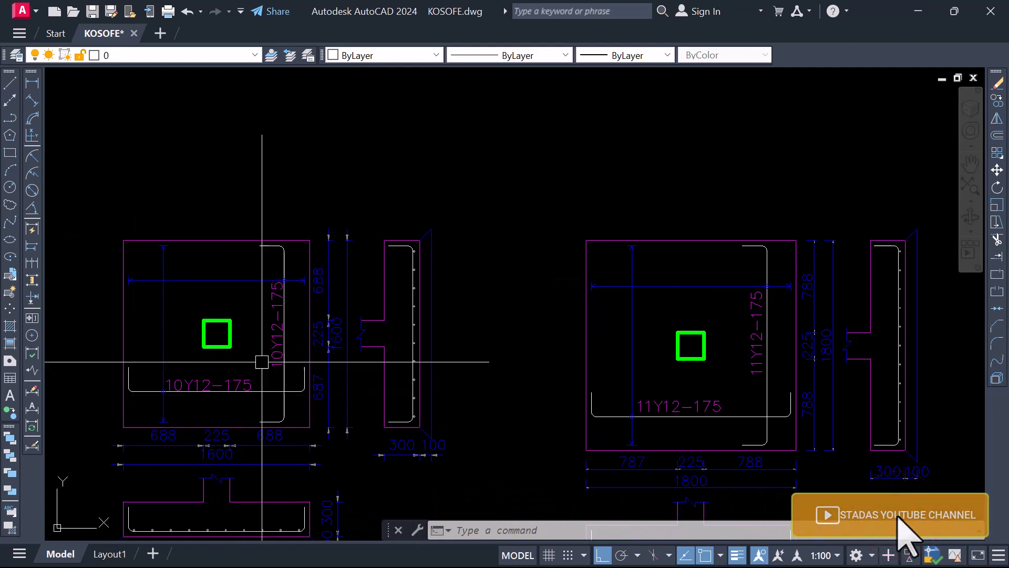
pyautogui.scroll(-2, 402, 320)
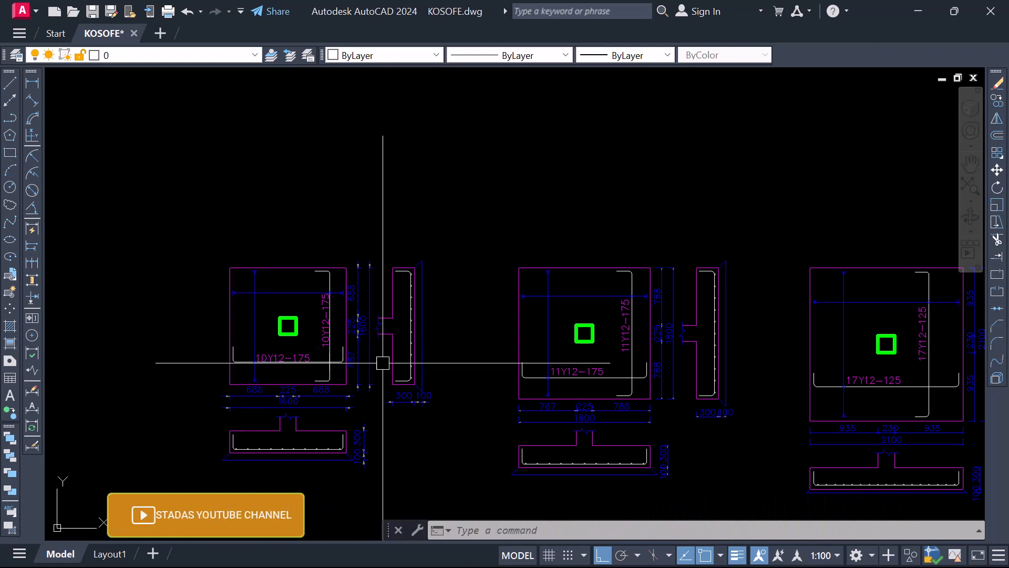
pyautogui.scroll(2, 258, 388)
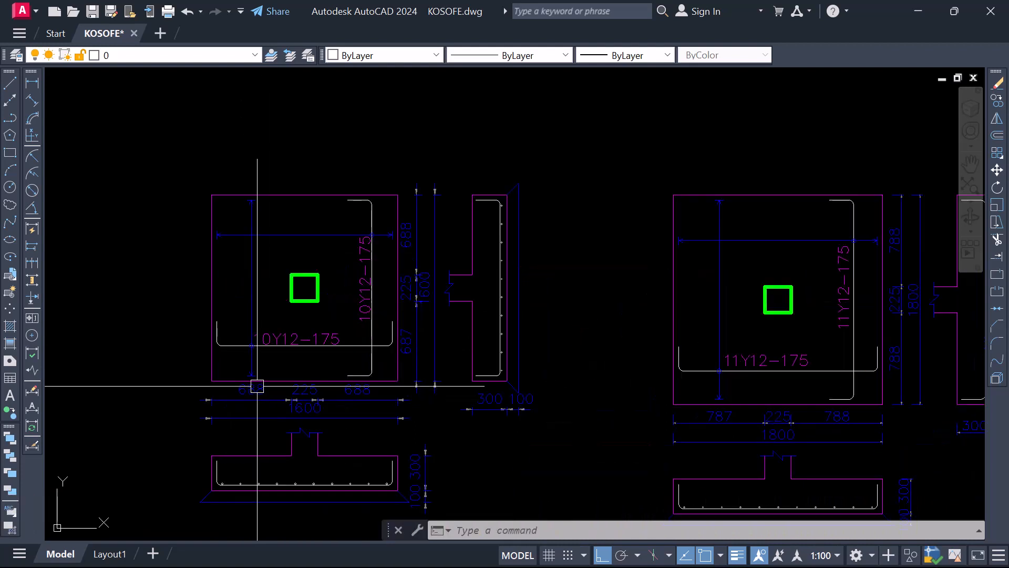
pyautogui.click(234, 345)
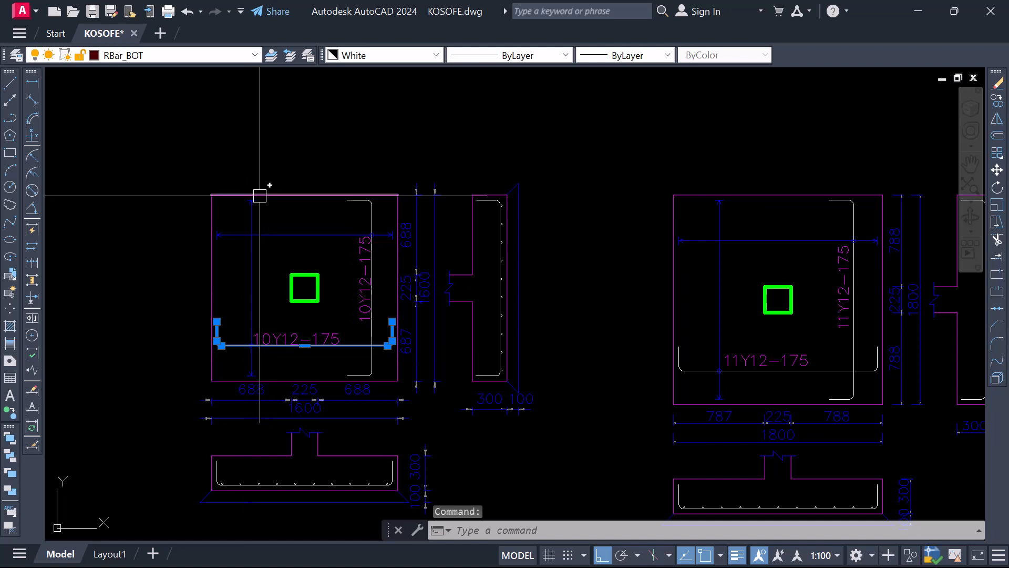
pyautogui.scroll(2, 260, 366)
pyautogui.scroll(-2, 305, 284)
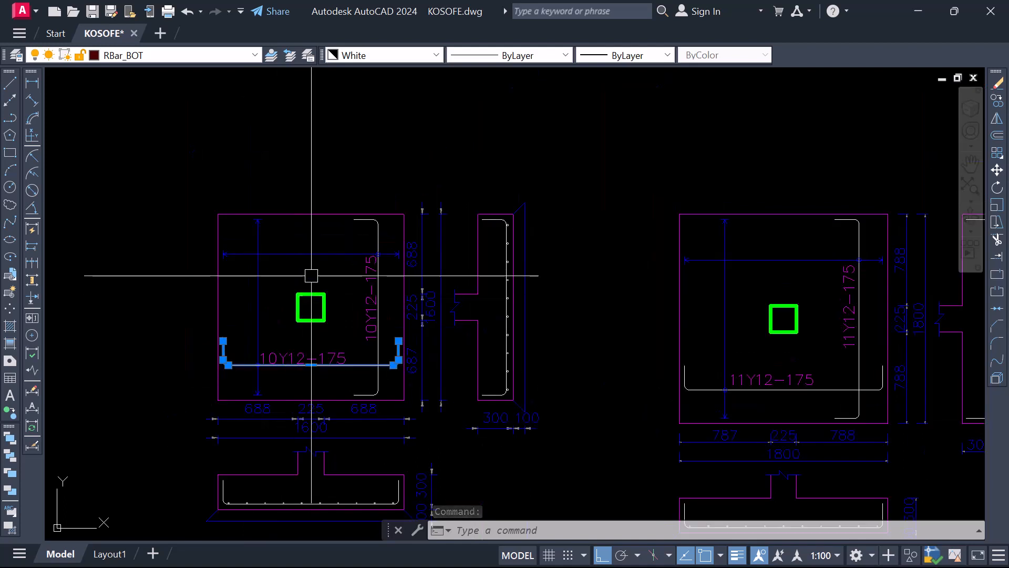
pyautogui.scroll(2, 302, 305)
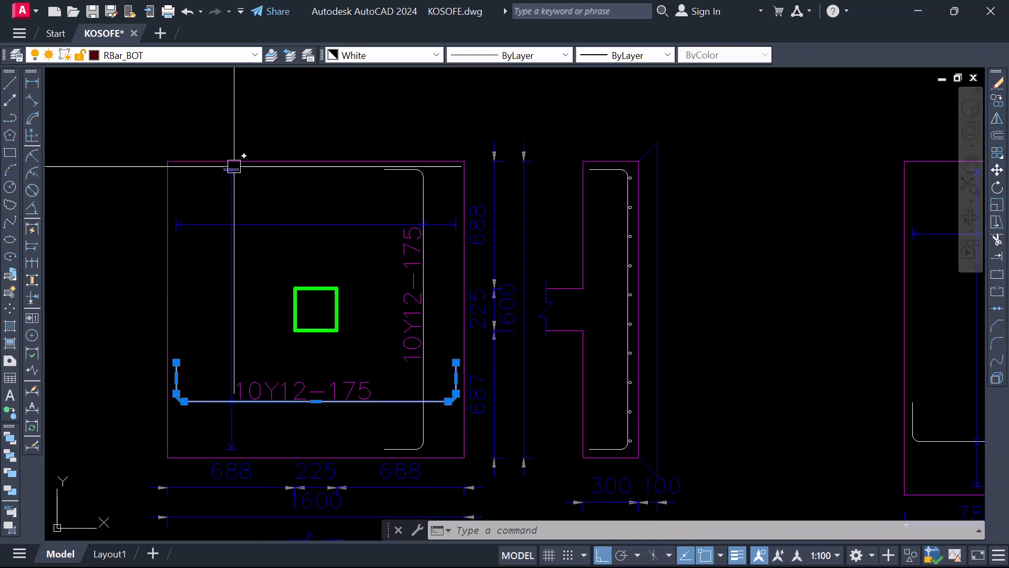
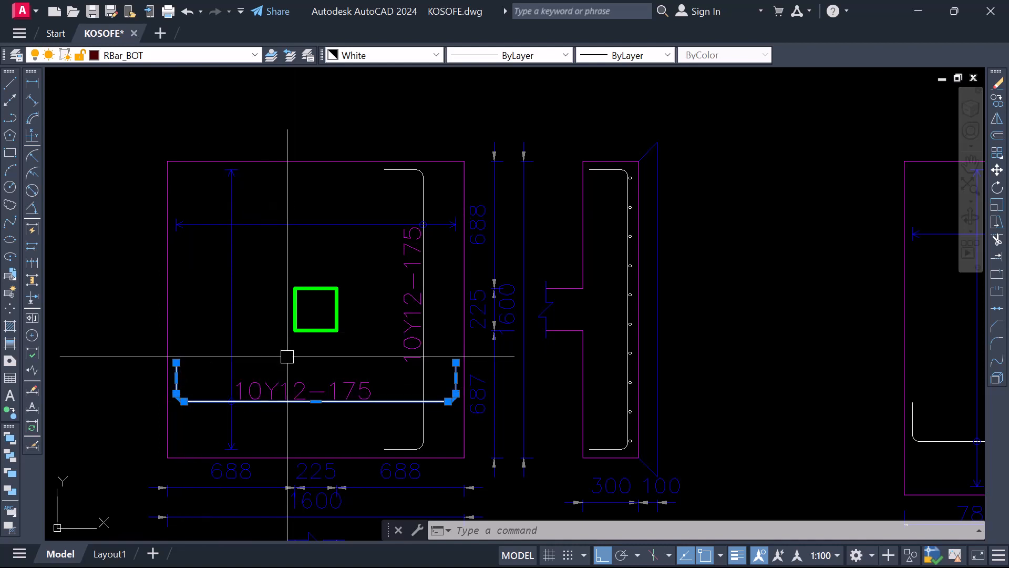
# Examine the first base's horizontal 10Y12-175 bar in plan against its matching bent bar in the section below, highlighting both
pyautogui.scroll(-6, 300, 315)
pyautogui.scroll(4, 326, 299)
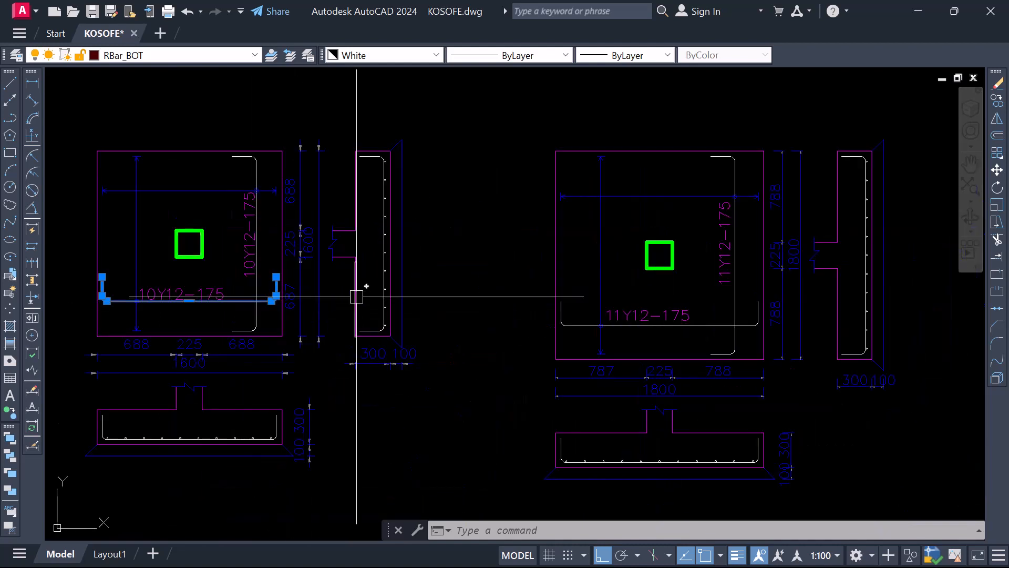
pyautogui.scroll(-4, 169, 242)
pyautogui.scroll(8, 176, 339)
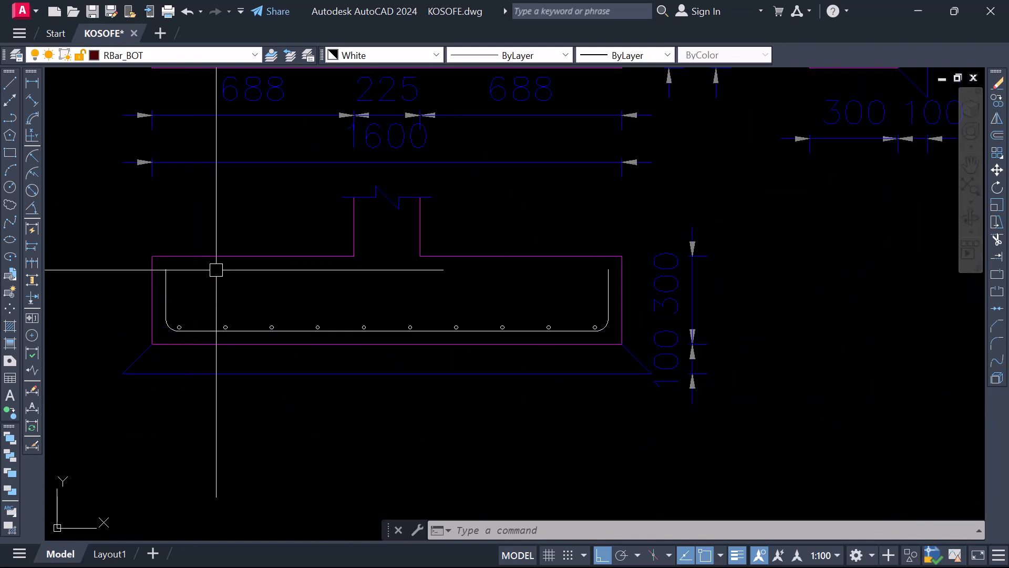
pyautogui.scroll(-2, 181, 379)
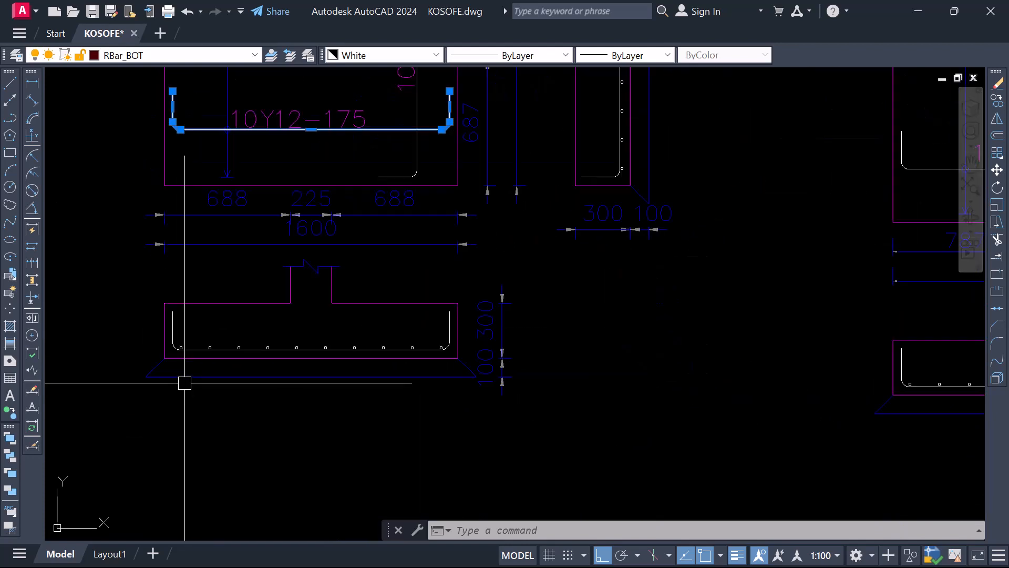
pyautogui.click(173, 320)
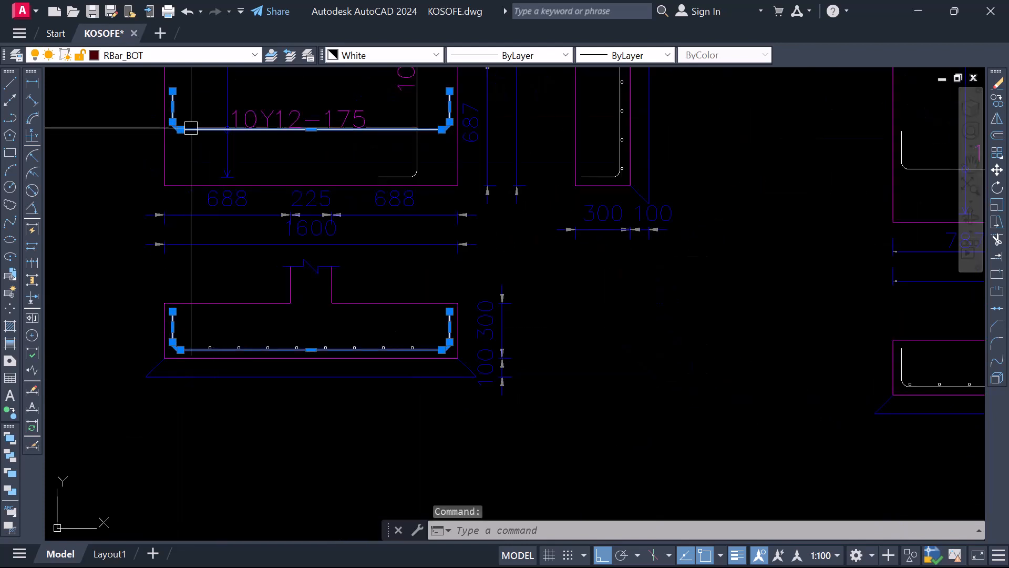
pyautogui.scroll(-2, 189, 226)
pyautogui.scroll(-2, 196, 239)
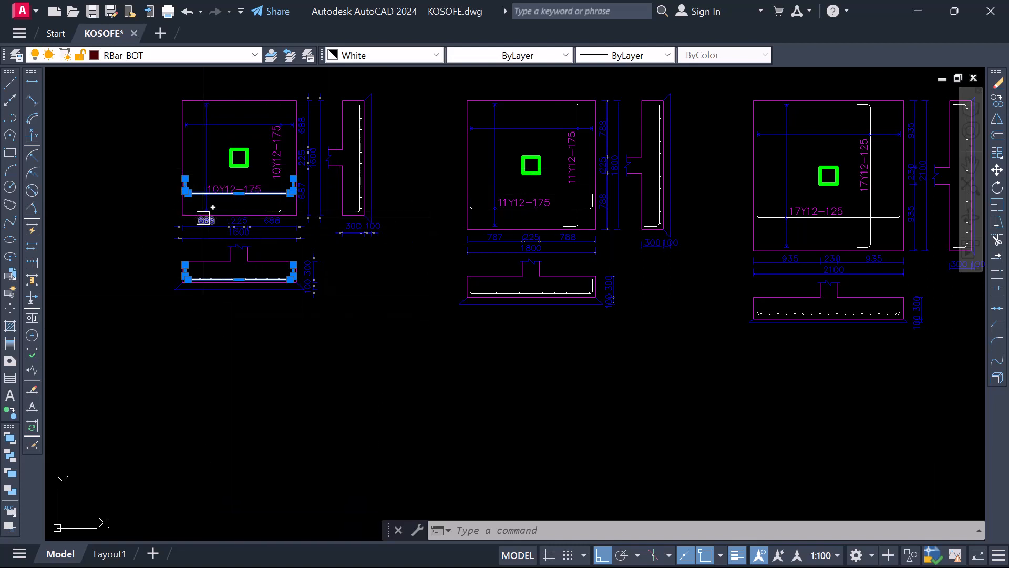
pyautogui.scroll(4, 188, 251)
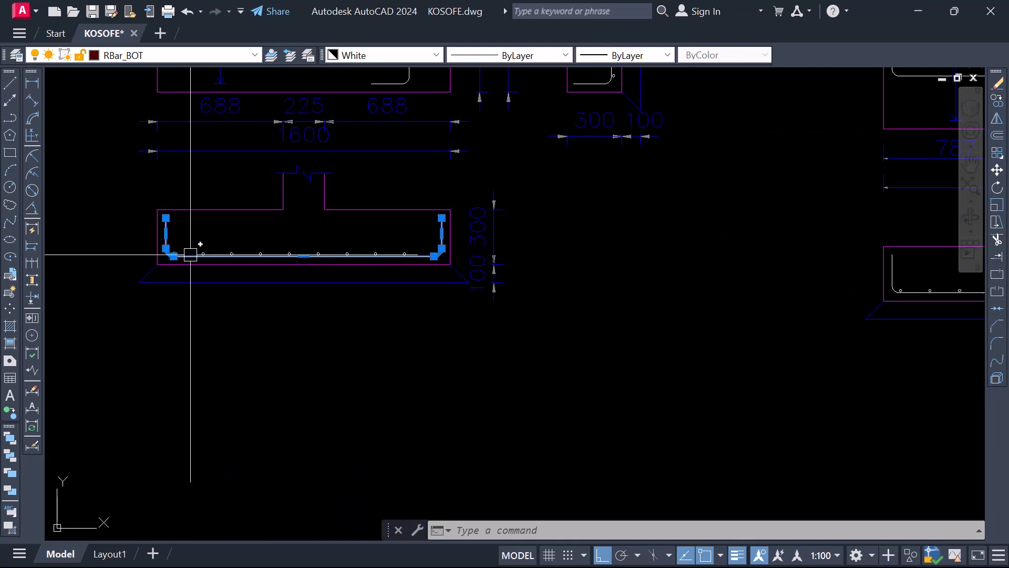
pyautogui.scroll(-6, 190, 254)
pyautogui.press('Escape')
# Examine the first base's vertical 10Y12-175 bar in plan against the row of bar dots in the section below, highlighting both
pyautogui.scroll(4, 291, 238)
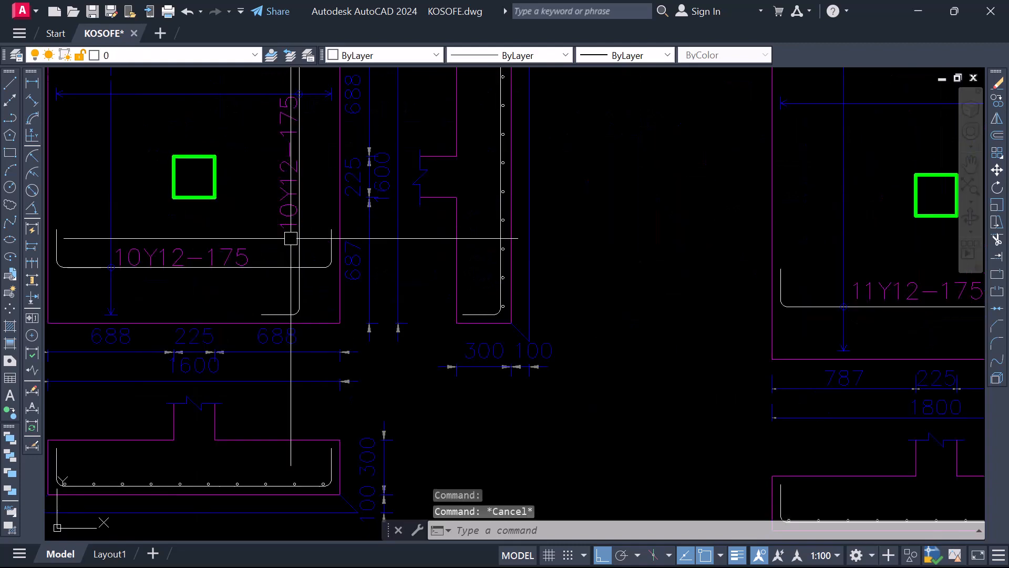
pyautogui.click(299, 239)
pyautogui.scroll(-5, 284, 202)
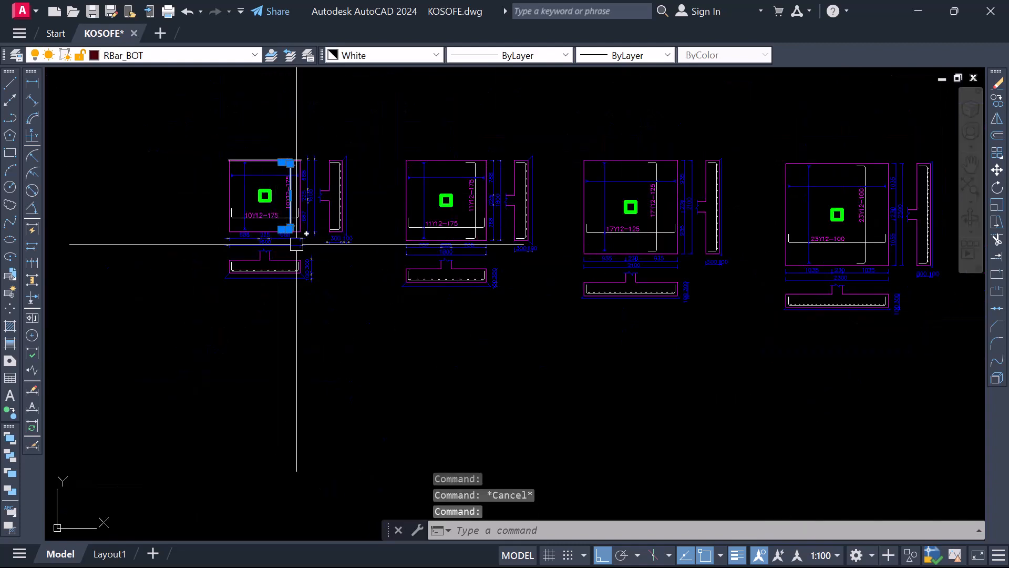
pyautogui.scroll(7, 297, 244)
pyautogui.scroll(-3, 261, 284)
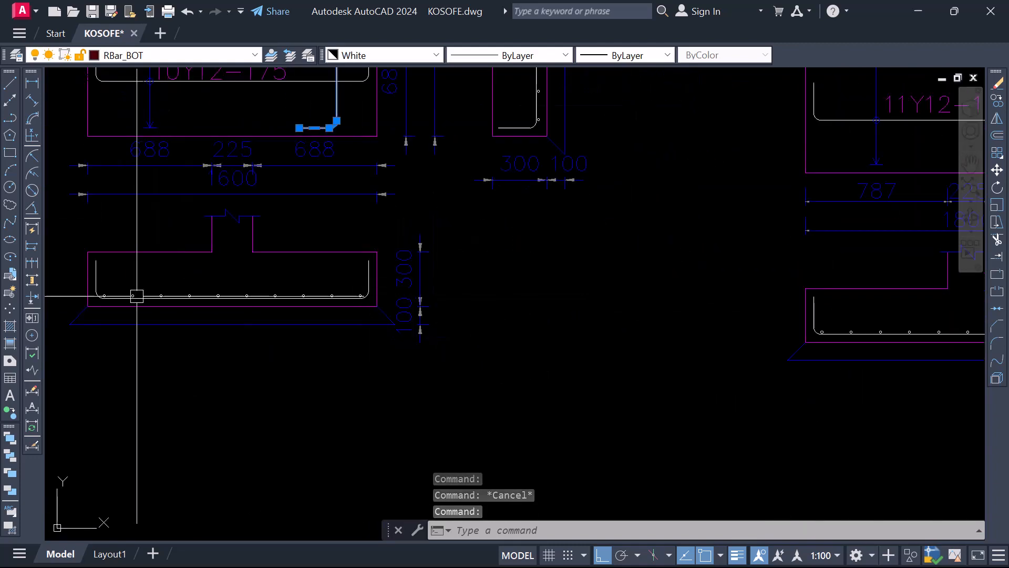
pyautogui.scroll(2, 134, 294)
pyautogui.click(86, 290)
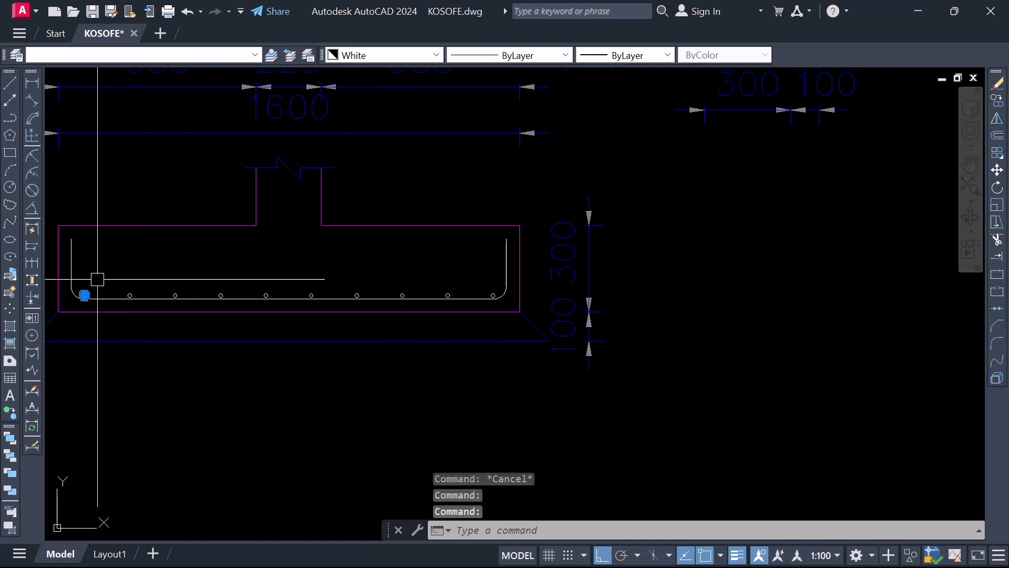
pyautogui.click(103, 265)
pyautogui.click(499, 333)
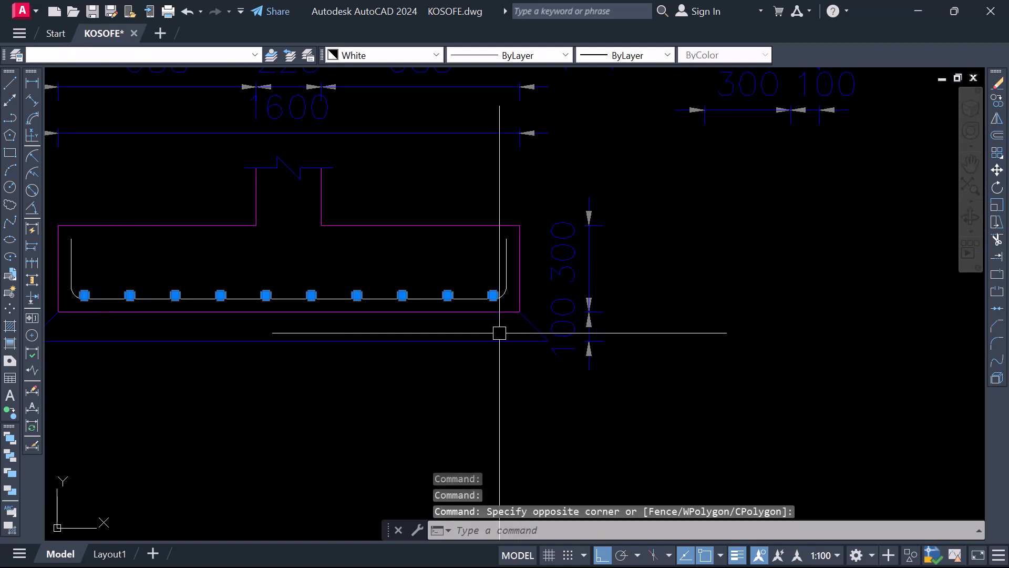
pyautogui.scroll(-6, 499, 333)
pyautogui.scroll(2, 387, 189)
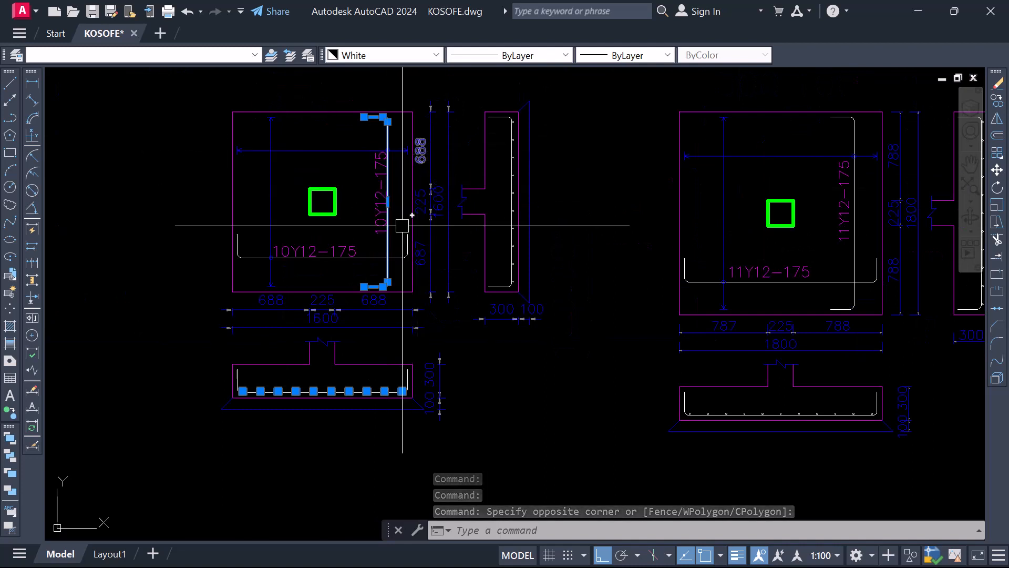
pyautogui.scroll(2, 292, 417)
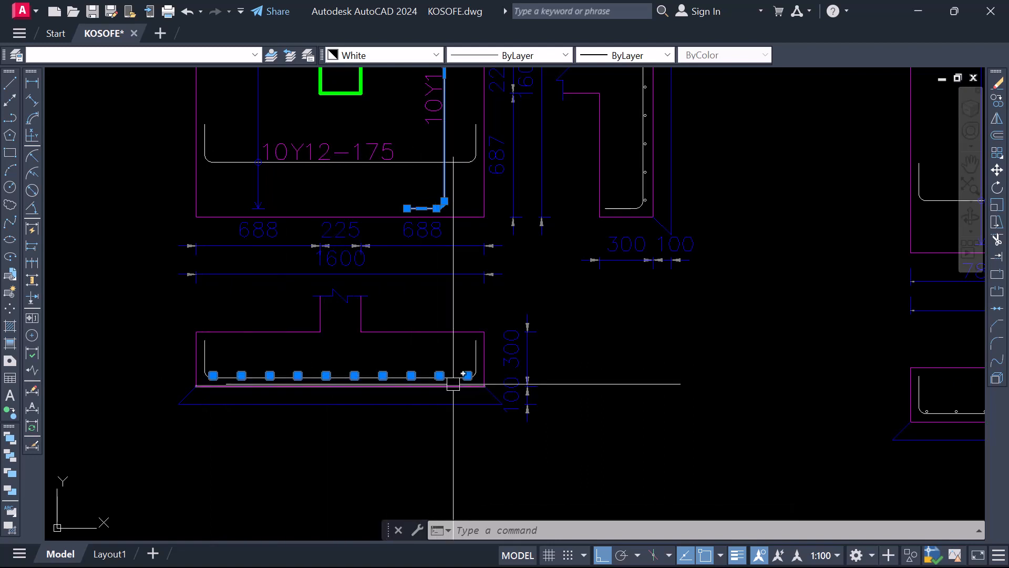
pyautogui.scroll(-2, 462, 384)
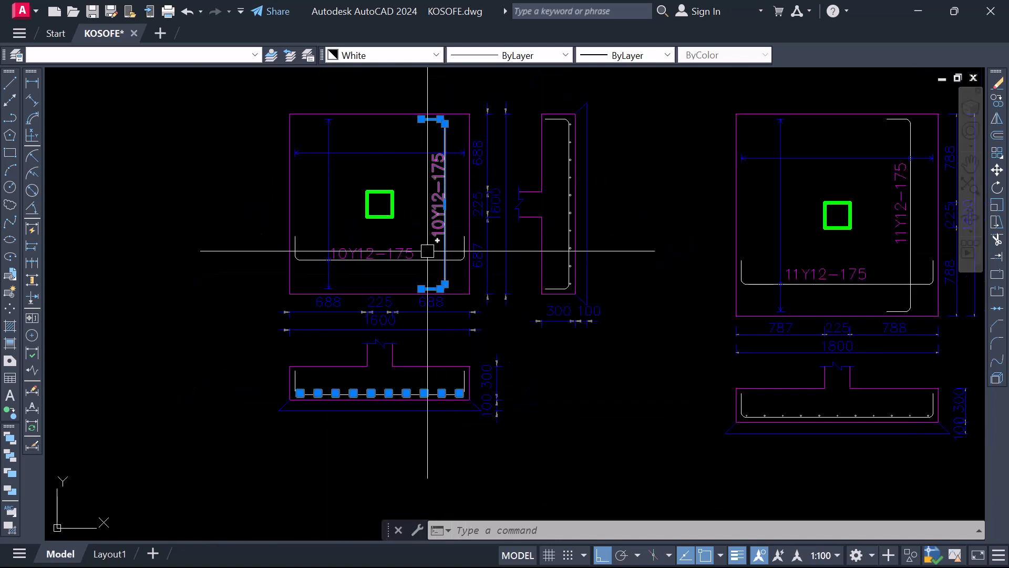
pyautogui.scroll(-3, 283, 324)
pyautogui.scroll(3, 400, 253)
pyautogui.press('Escape')
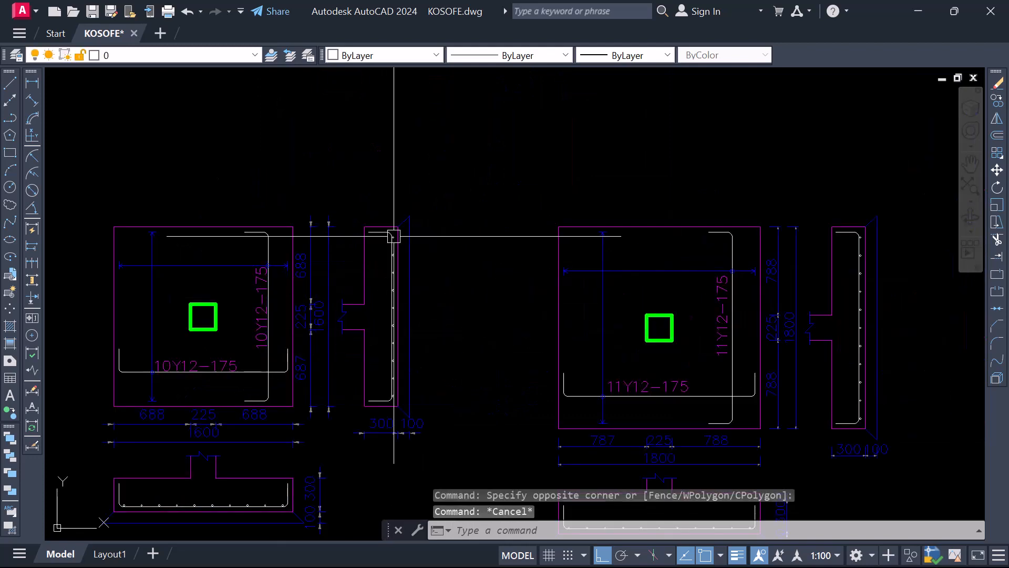
# Review the four base details alongside the foundation plan, checking the BT type labels on the plan's bases
pyautogui.scroll(-7, 396, 300)
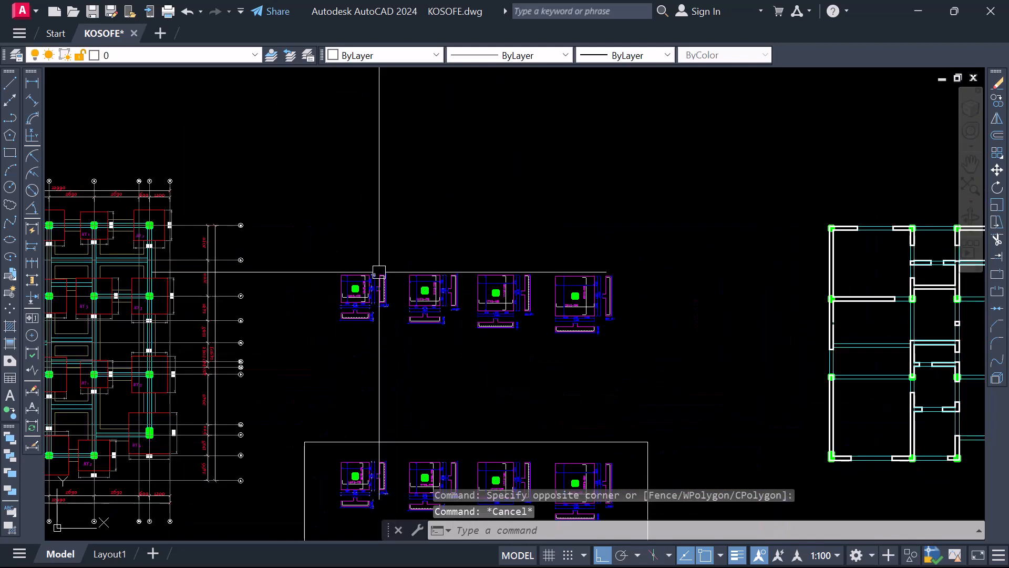
pyautogui.scroll(2, 428, 342)
pyautogui.scroll(-2, 497, 291)
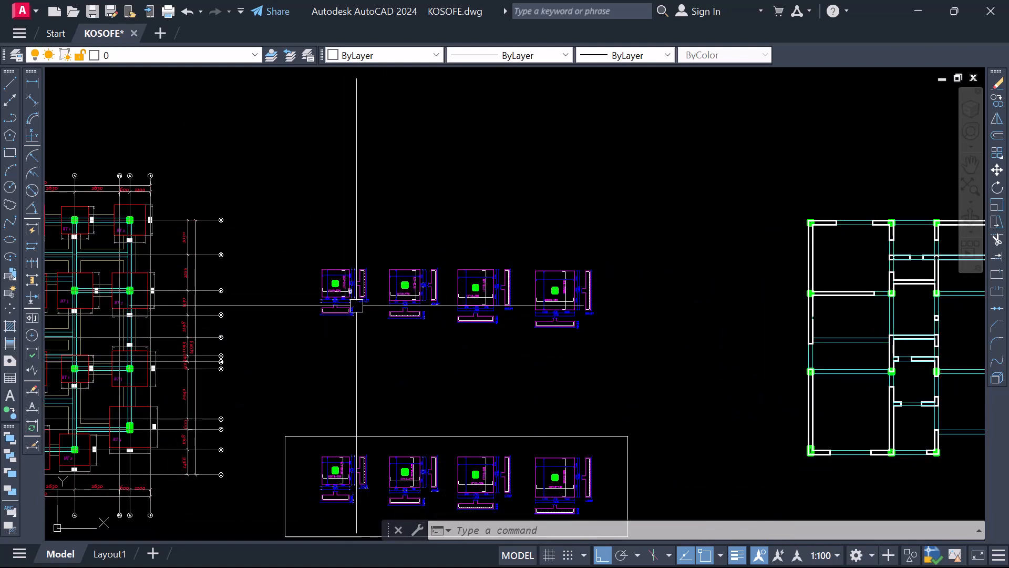
pyautogui.scroll(5, 351, 294)
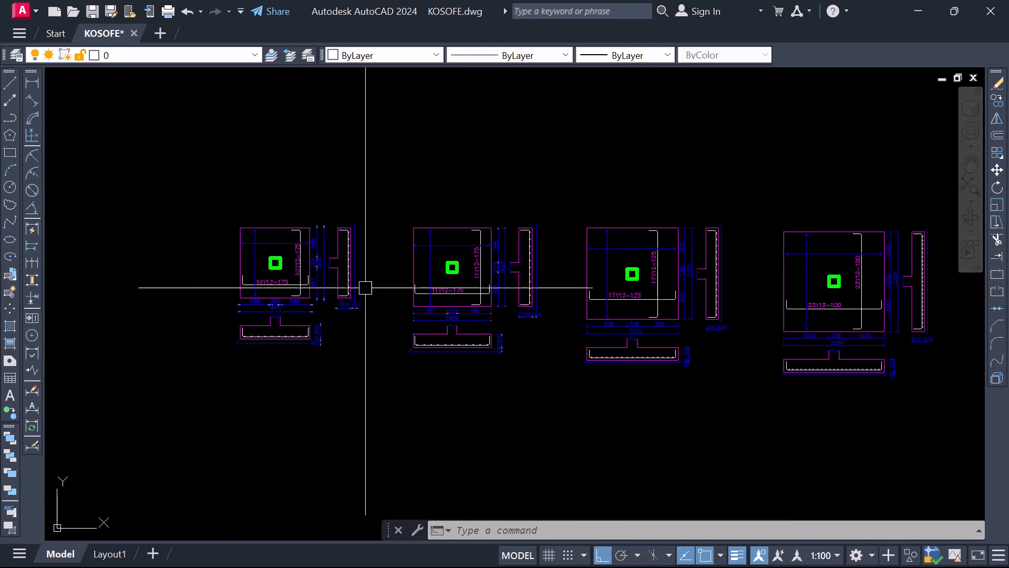
pyautogui.scroll(-6, 334, 320)
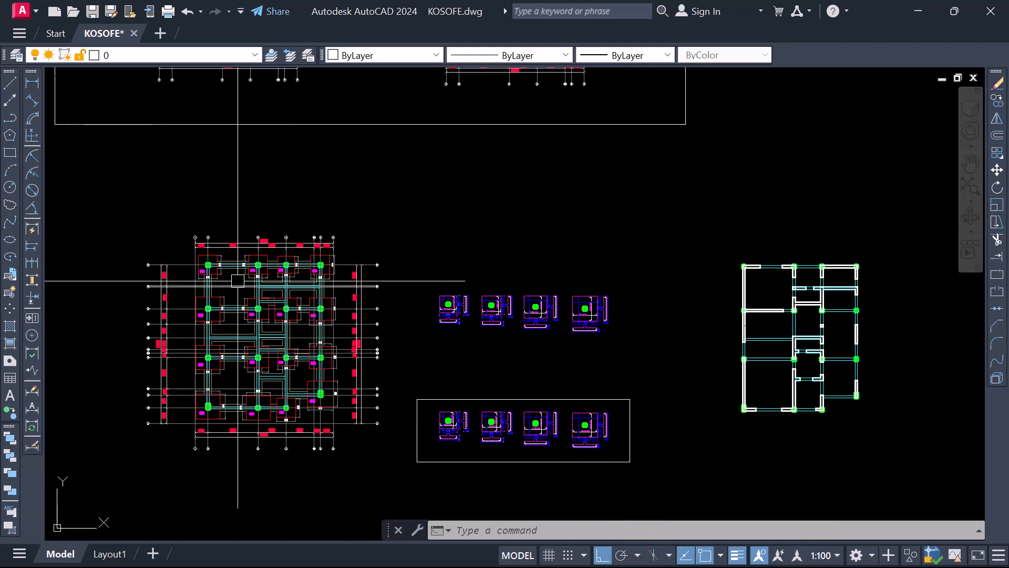
pyautogui.scroll(4, 237, 280)
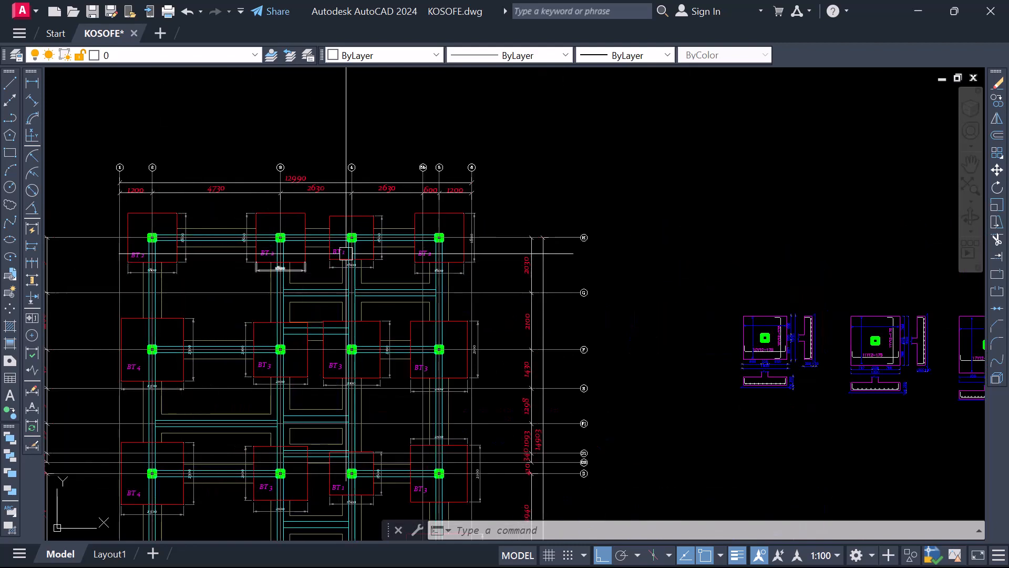
pyautogui.scroll(-4, 390, 279)
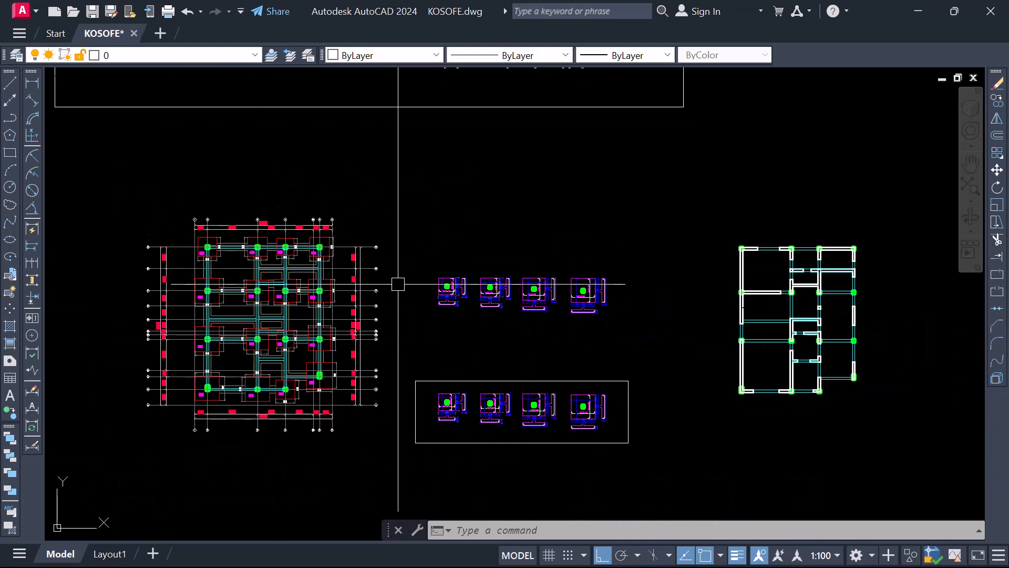
# Move the BASE 1 title and its 2 nos. text beside the first base's lower section, beneath the side section
pyautogui.scroll(2, 505, 305)
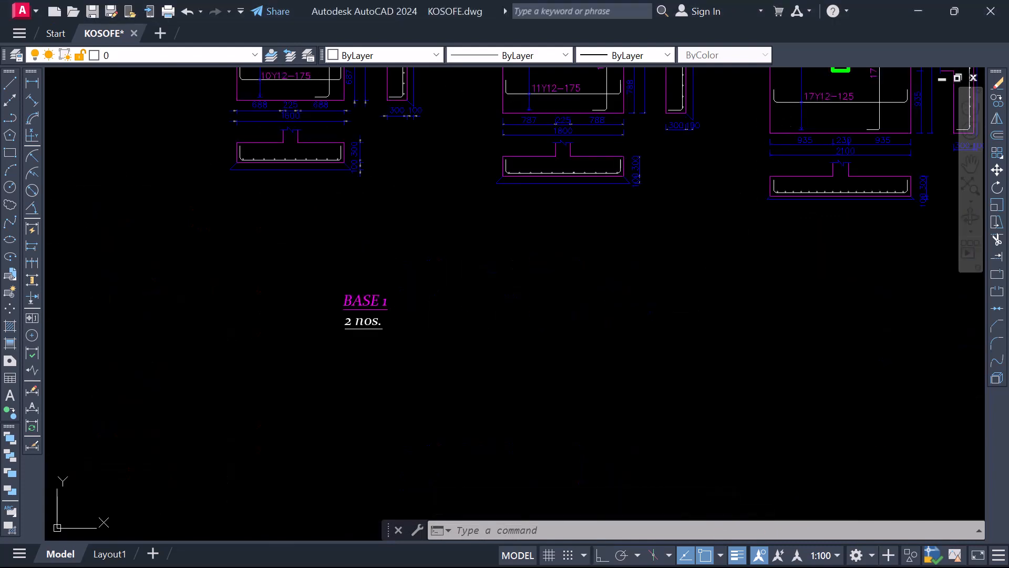
pyautogui.scroll(5, 389, 315)
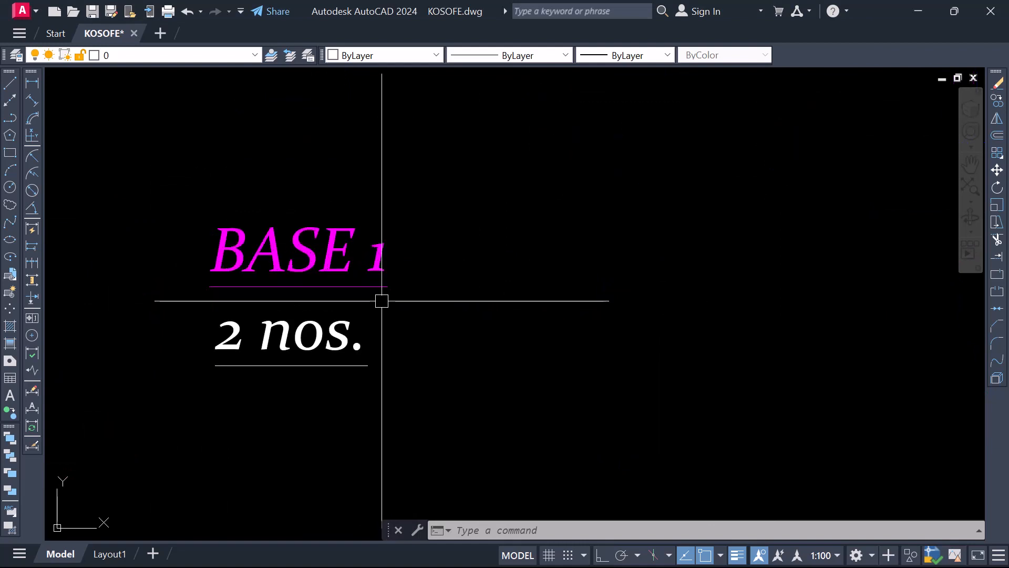
pyautogui.scroll(-2, 509, 420)
pyautogui.scroll(-2, 451, 342)
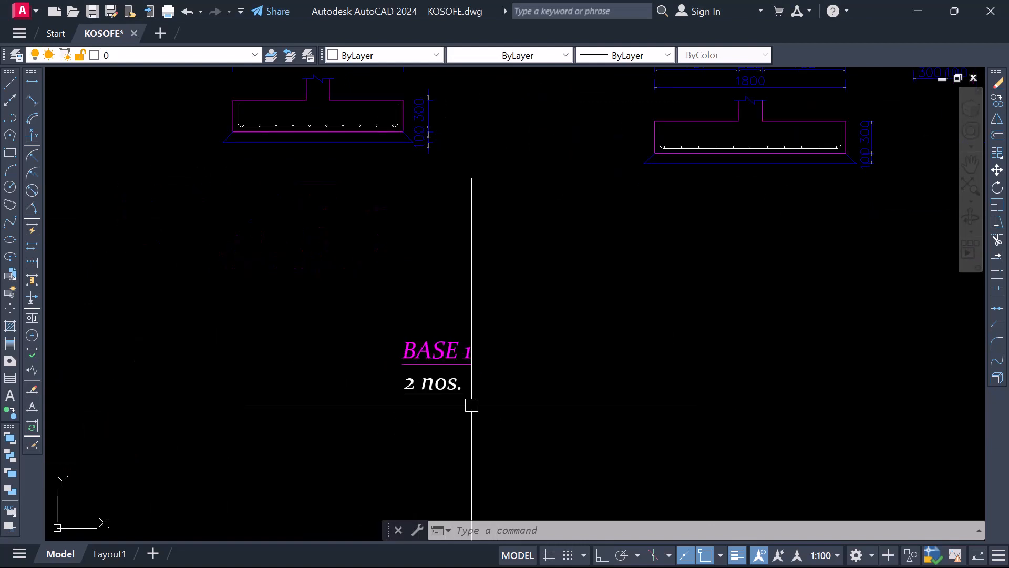
pyautogui.scroll(-3, 472, 404)
pyautogui.scroll(1, 463, 428)
pyautogui.click(467, 424)
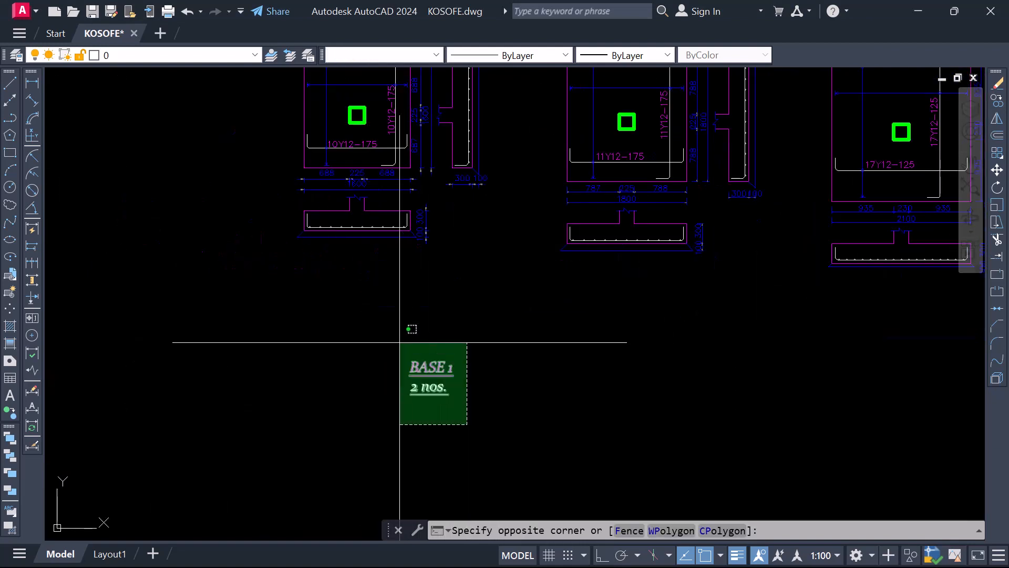
pyautogui.click(400, 342)
pyautogui.rightClick(400, 342)
pyautogui.click(459, 324)
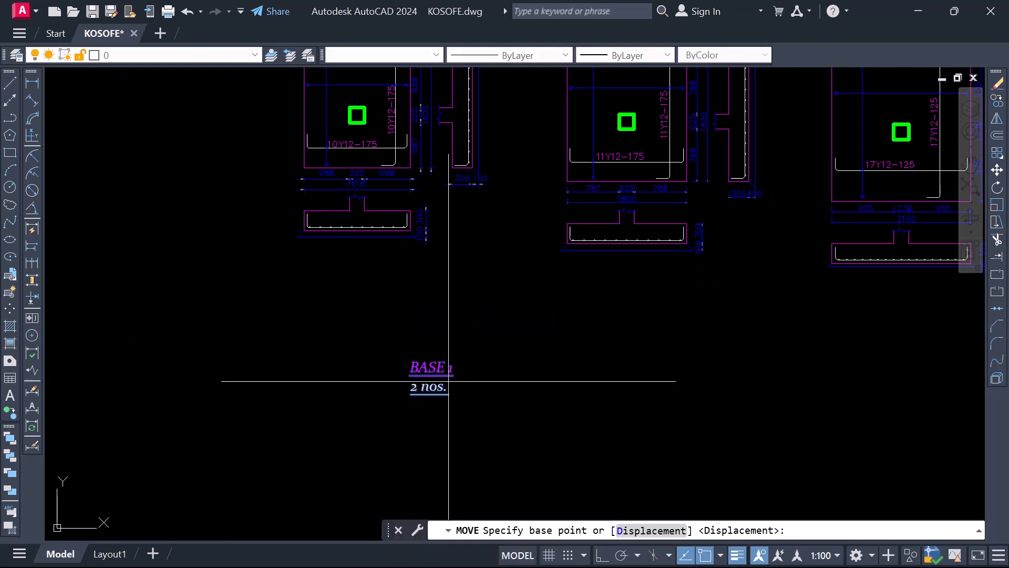
pyautogui.click(413, 380)
pyautogui.scroll(2, 459, 223)
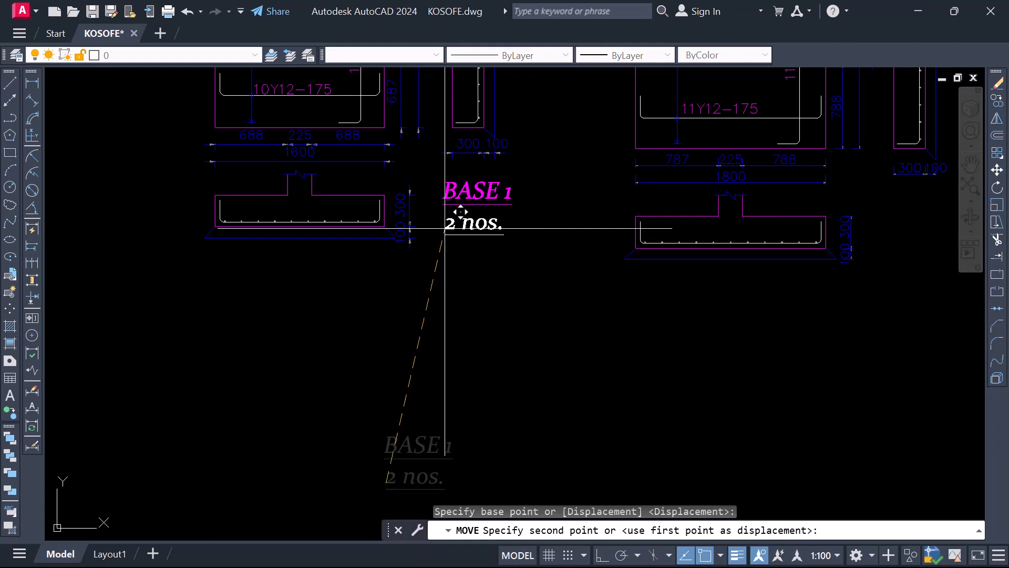
pyautogui.click(444, 229)
pyautogui.scroll(-3, 486, 295)
pyautogui.scroll(3, 469, 244)
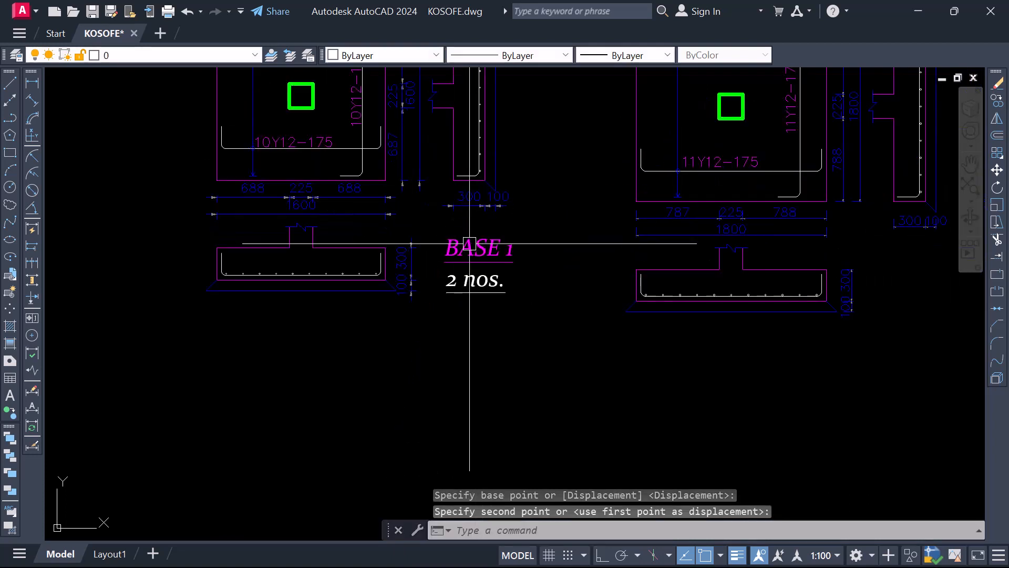
# Change the first base's title text to BASE TYPE 1
pyautogui.click(500, 244)
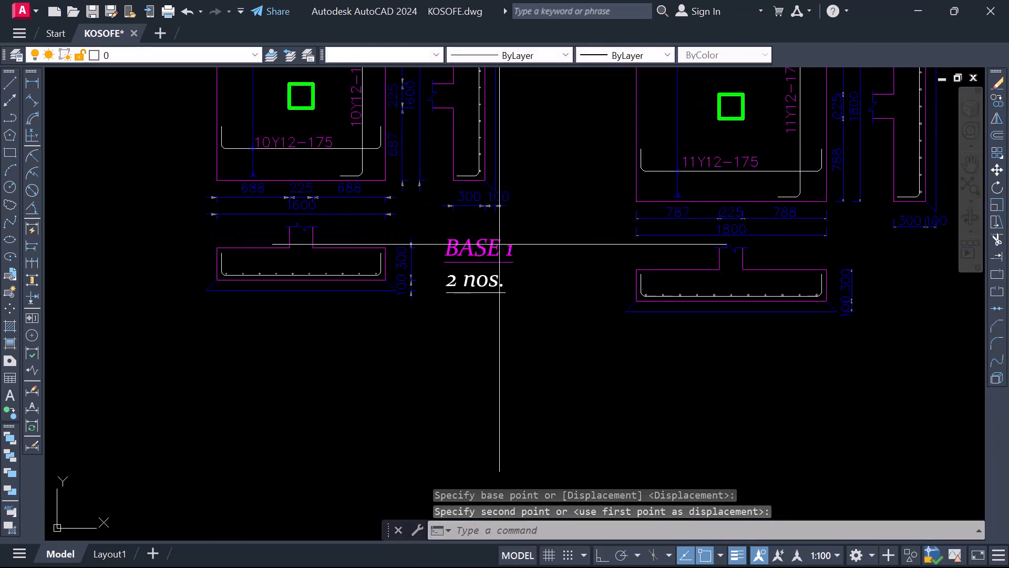
pyautogui.click(500, 244)
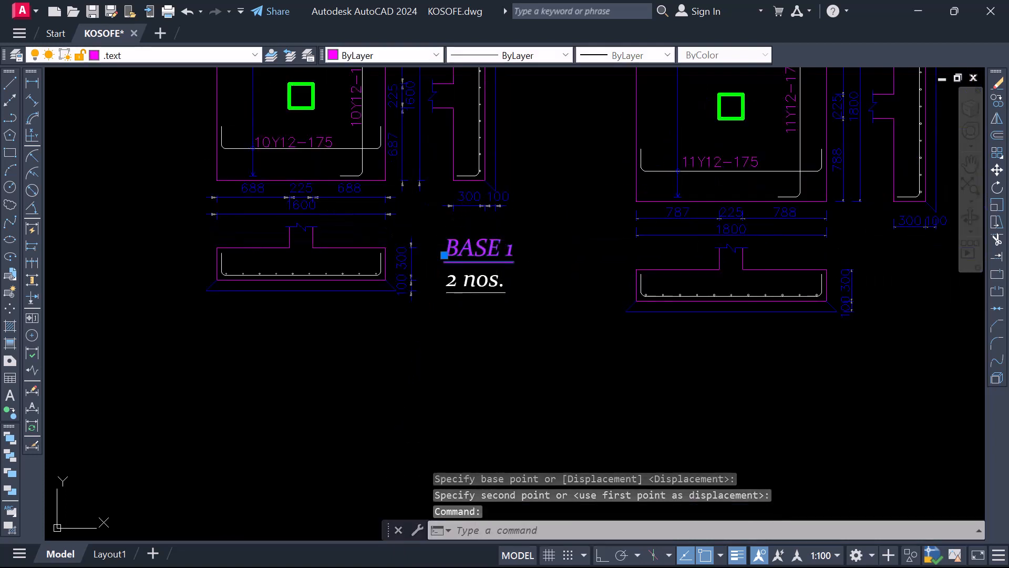
pyautogui.doubleClick(506, 250)
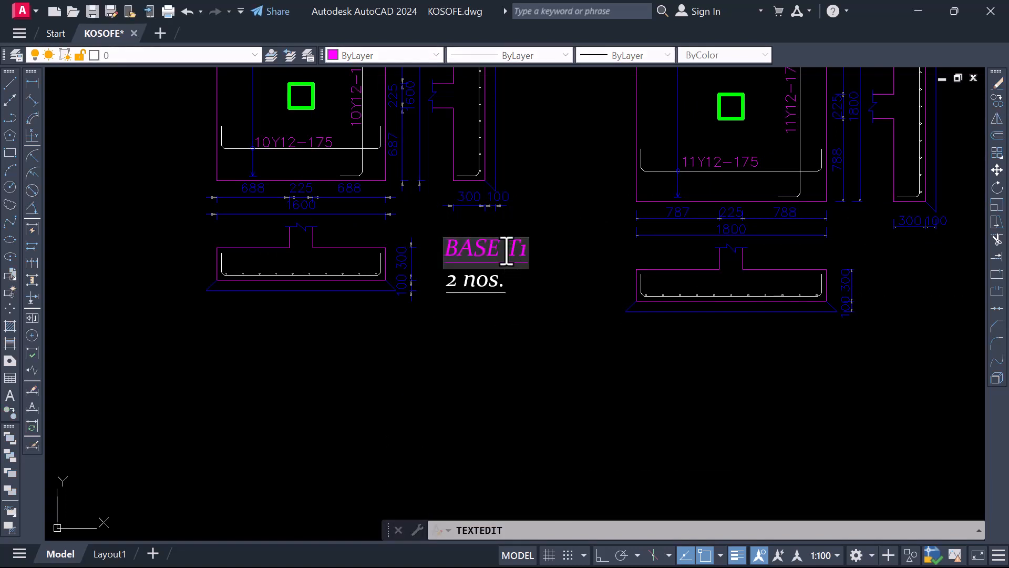
pyautogui.write('BASE TY')
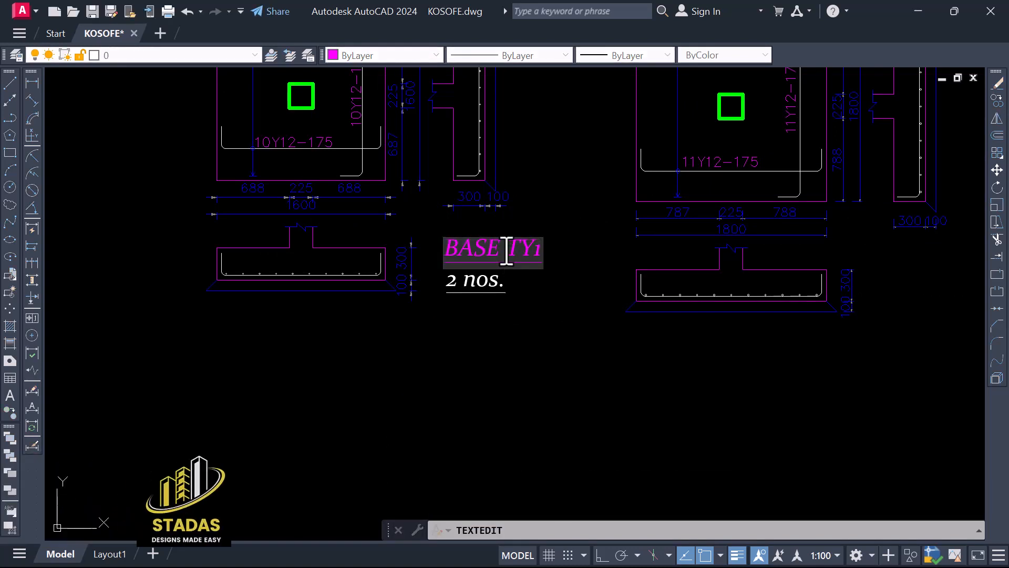
pyautogui.write('PE')
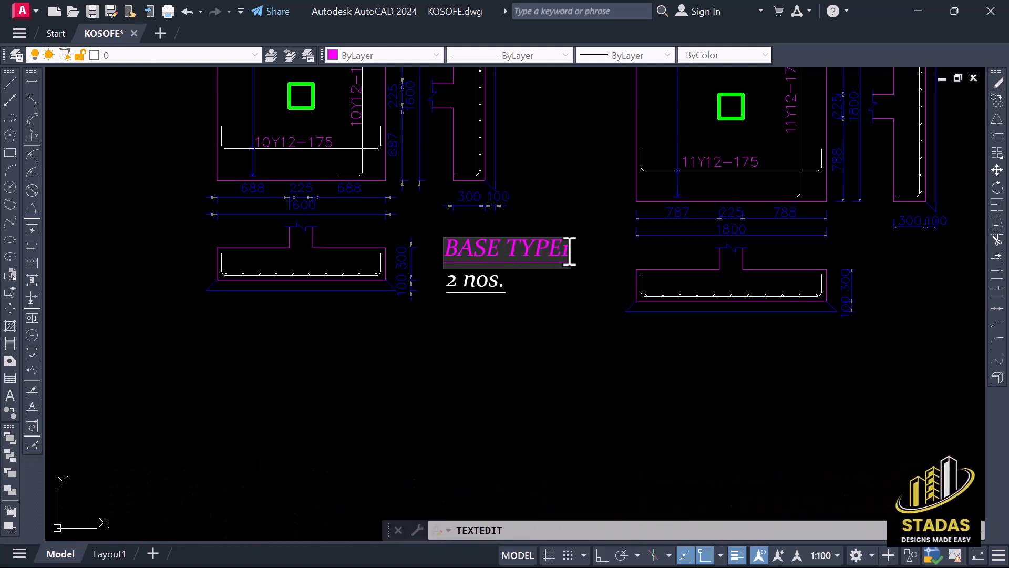
pyautogui.click(569, 306)
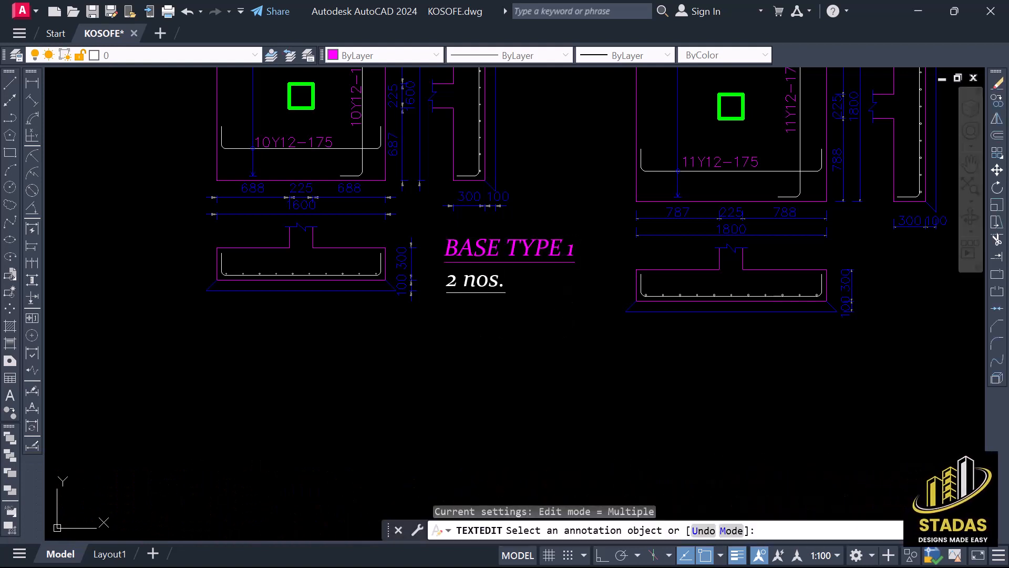
pyautogui.press('Escape')
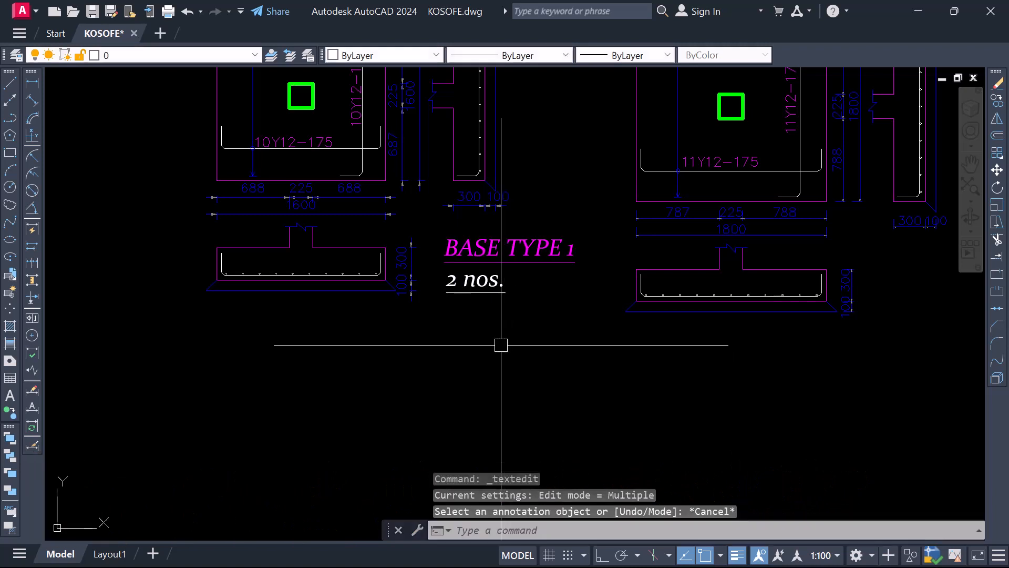
# Move the 2 nos. text horizontally so it sits centred beneath the BASE TYPE 1 title
pyautogui.click(499, 345)
pyautogui.click(444, 279)
pyautogui.rightClick(448, 283)
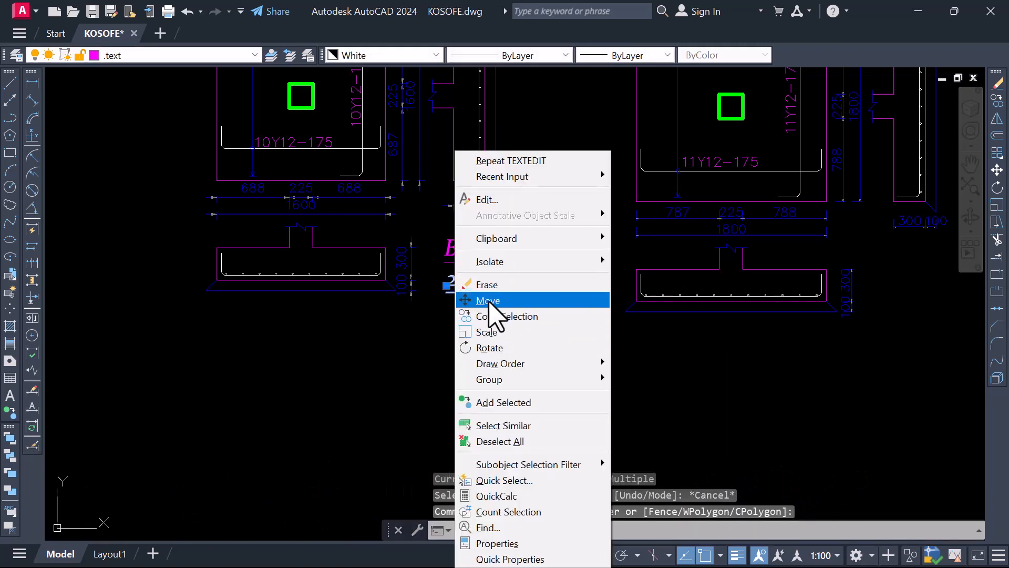
pyautogui.click(495, 301)
pyautogui.click(500, 323)
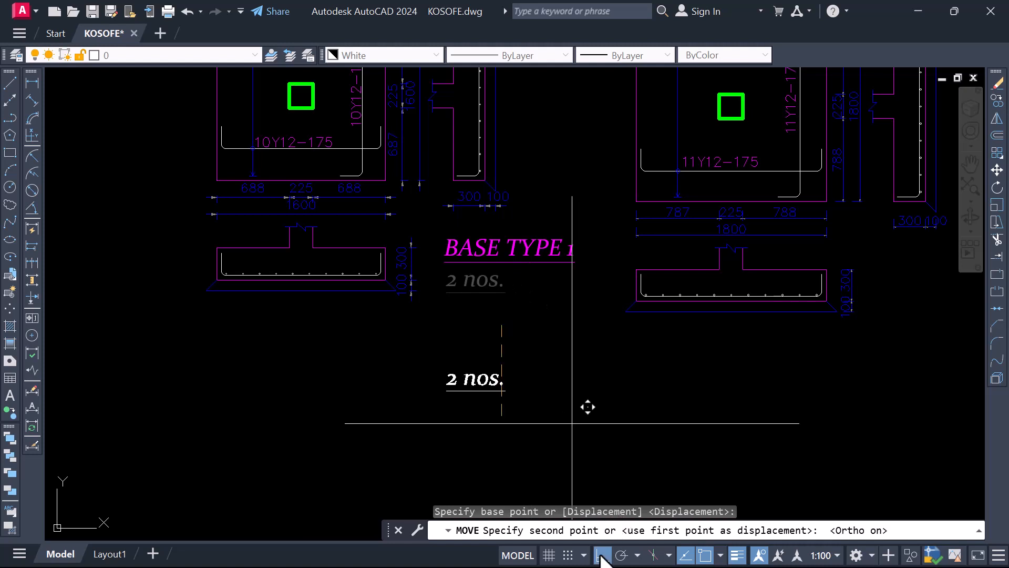
pyautogui.click(536, 319)
pyautogui.scroll(-2, 475, 341)
pyautogui.scroll(2, 509, 329)
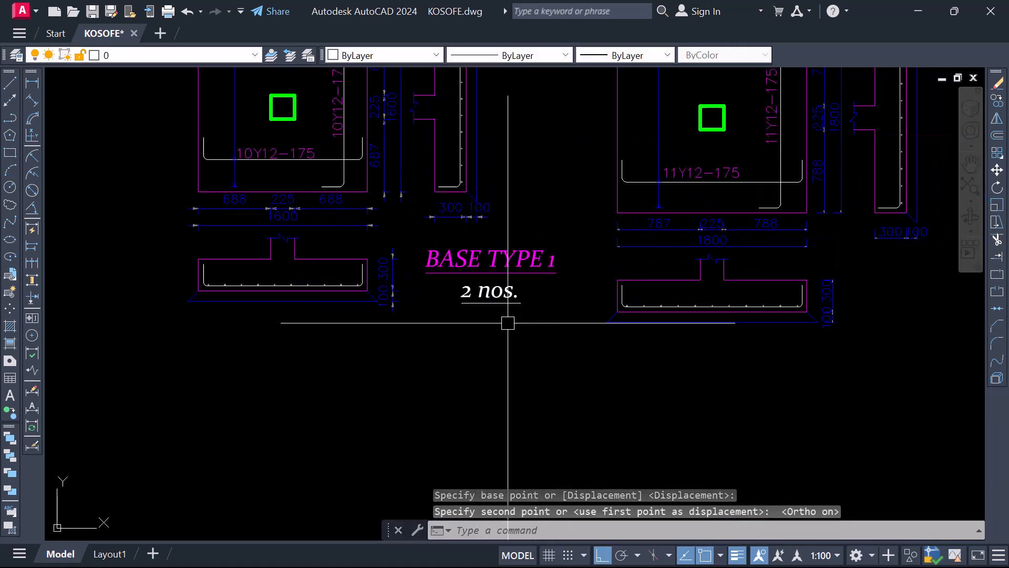
# Shift the BASE TYPE 1 title and its 2 nos. text together horizontally, closer to the first base's lower section
pyautogui.click(528, 348)
pyautogui.click(468, 247)
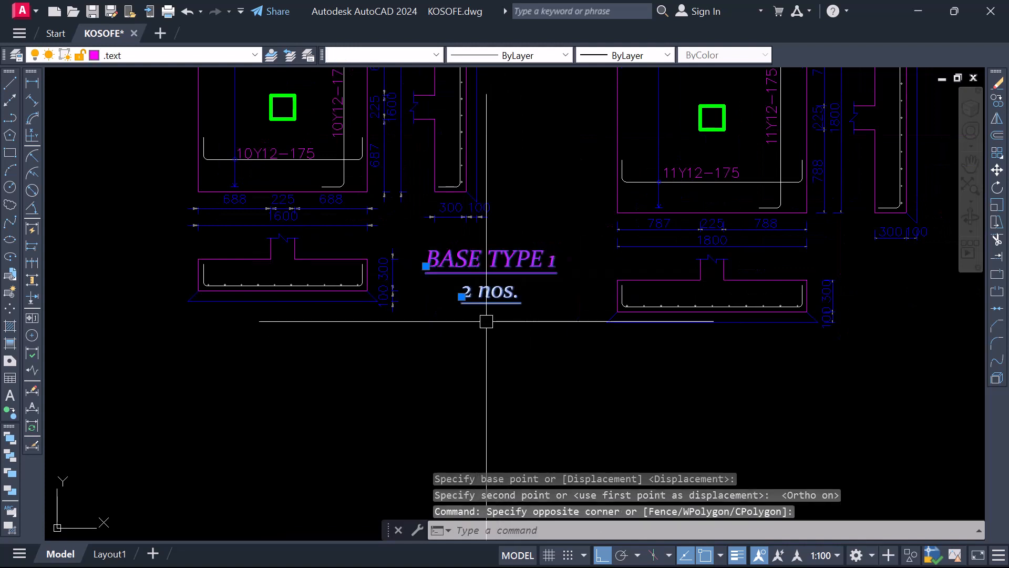
pyautogui.write('m')
pyautogui.press('space')
pyautogui.click(504, 371)
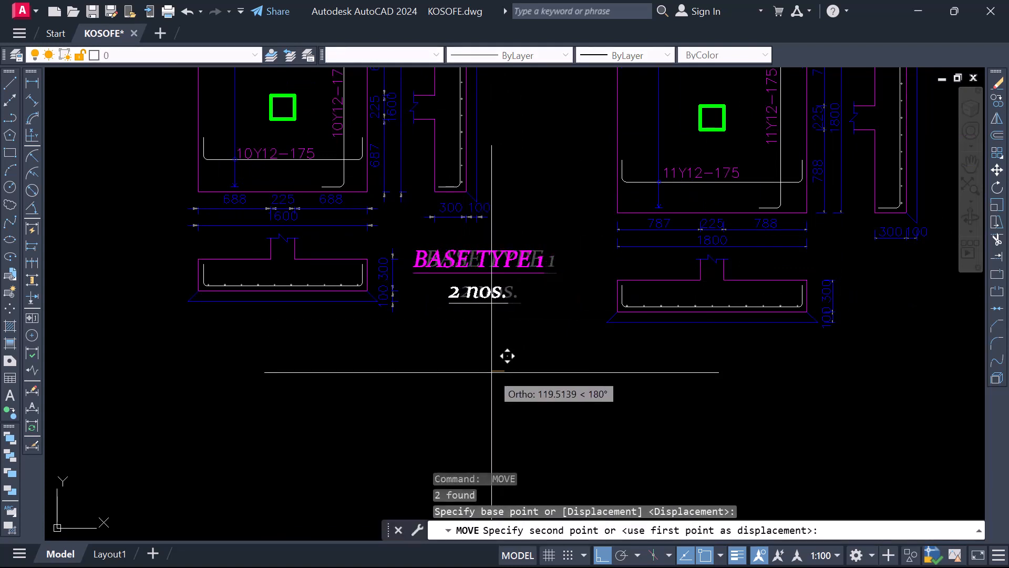
pyautogui.click(484, 370)
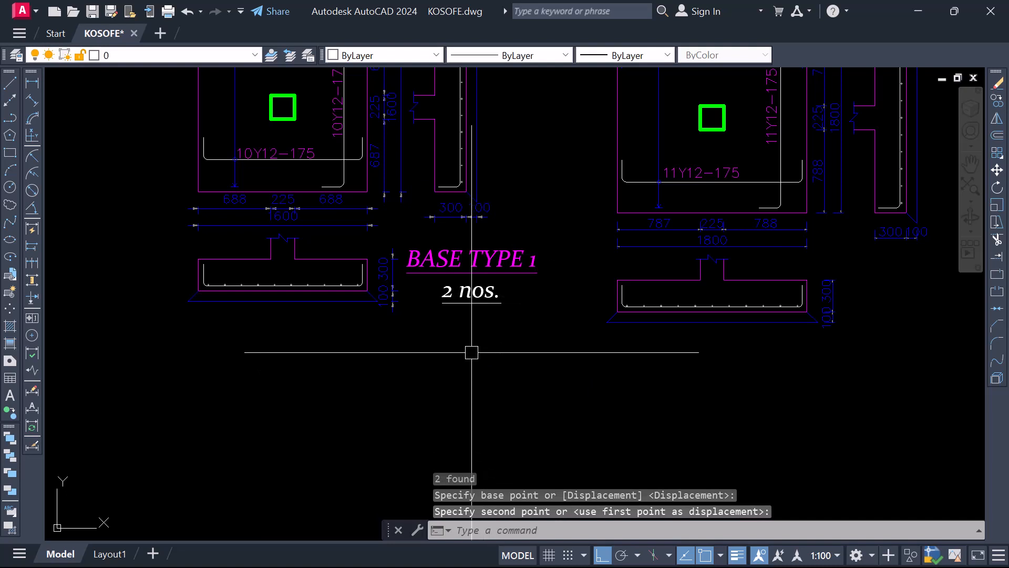
pyautogui.scroll(-2, 468, 352)
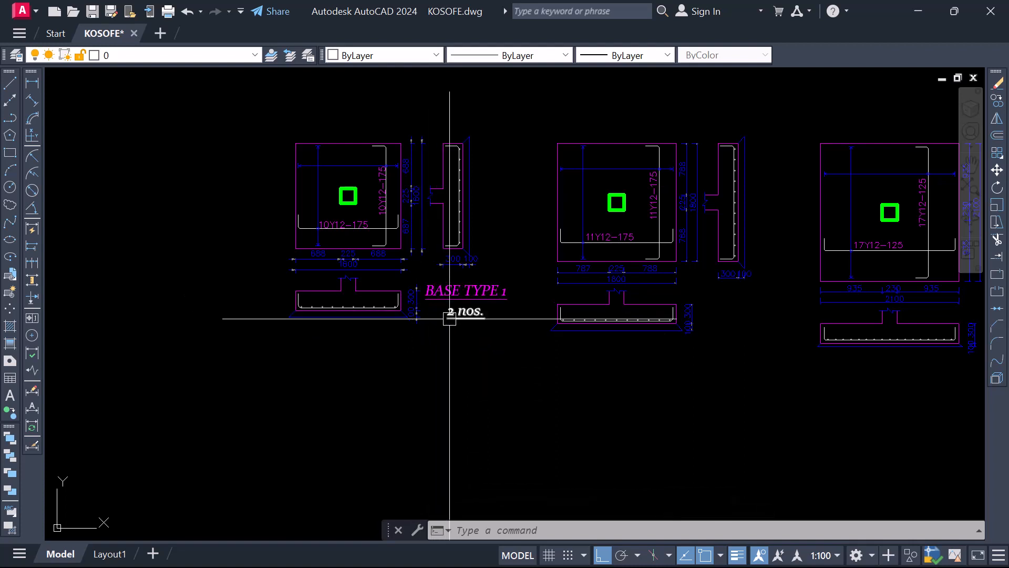
# Copy the BASE TYPE 1 title and its 2 nos. text to beside the second base's lower section
pyautogui.click(482, 339)
pyautogui.click(462, 289)
pyautogui.rightClick(453, 315)
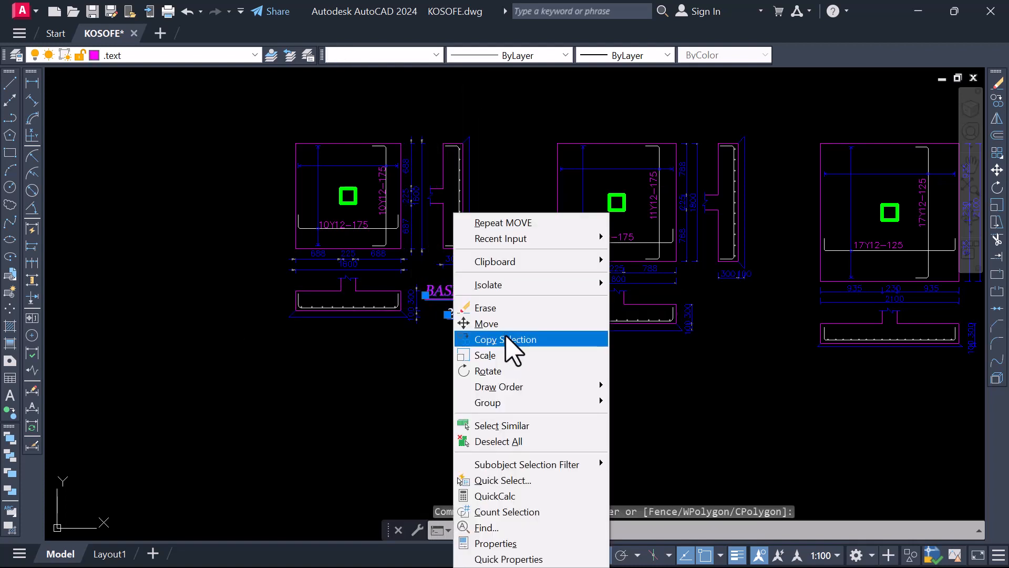
pyautogui.click(505, 340)
pyautogui.click(500, 331)
pyautogui.scroll(-4, 422, 341)
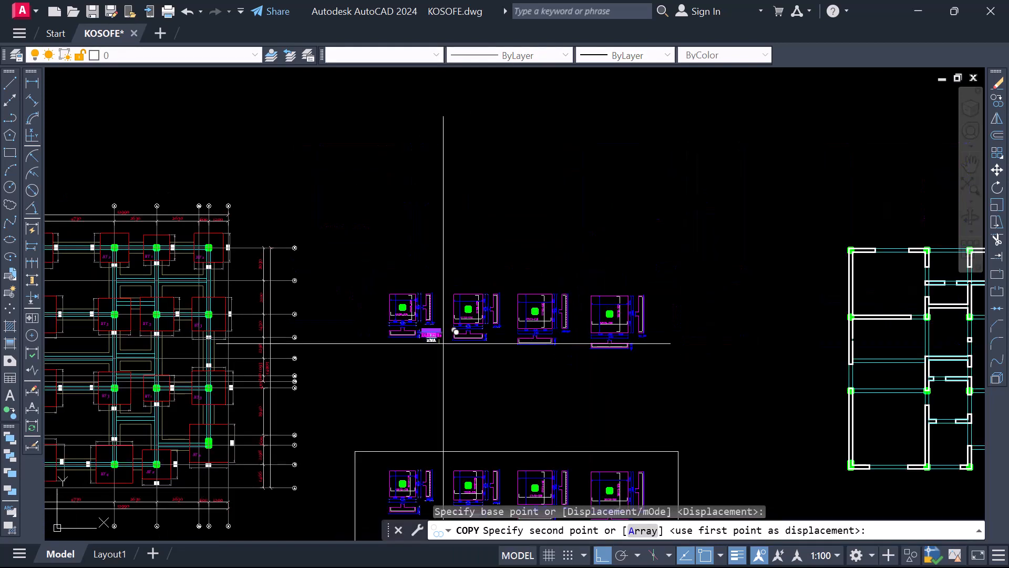
pyautogui.scroll(2, 458, 343)
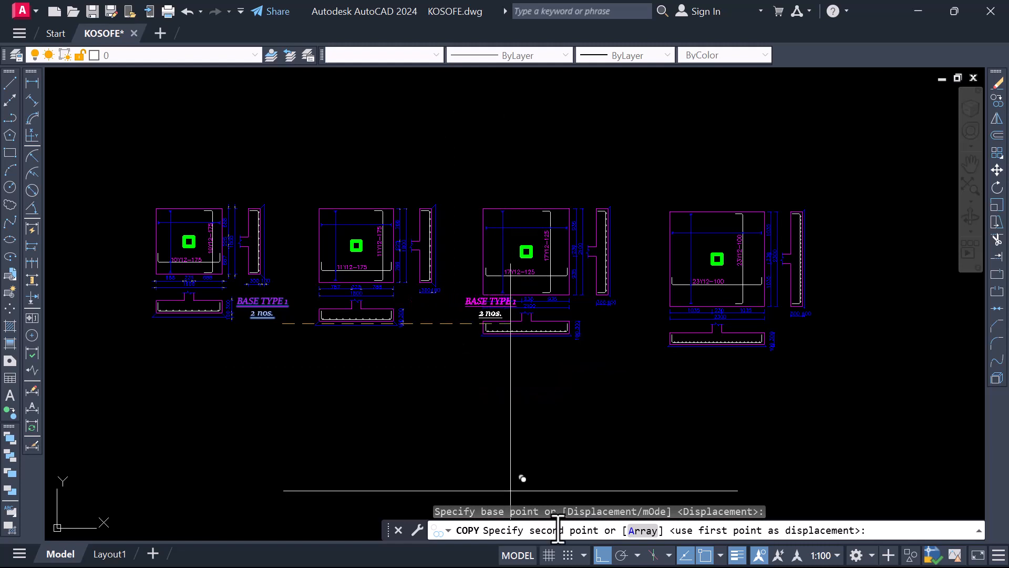
pyautogui.click(601, 555)
pyautogui.scroll(2, 457, 328)
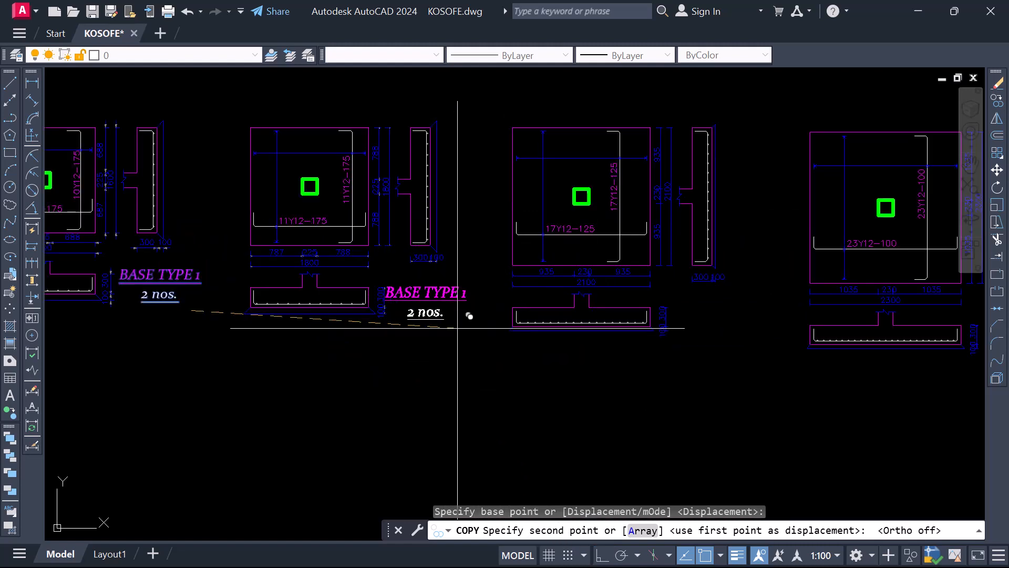
pyautogui.click(466, 327)
# Place further copies of the title and 2 nos. text beside the third and fourth bases' lower sections
pyautogui.scroll(-2, 512, 338)
pyautogui.scroll(2, 625, 318)
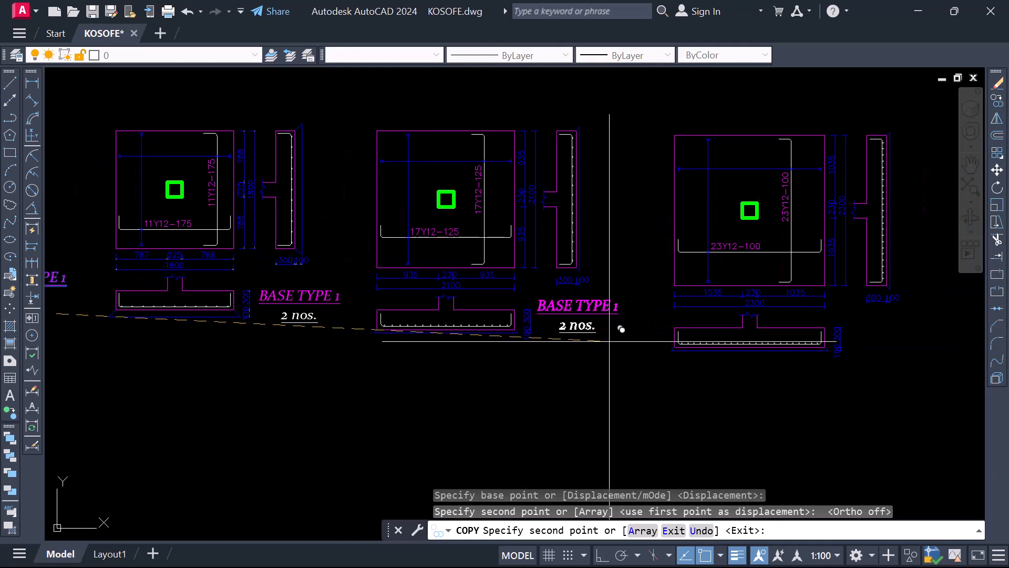
pyautogui.click(610, 341)
pyautogui.scroll(-4, 712, 356)
pyautogui.scroll(2, 630, 337)
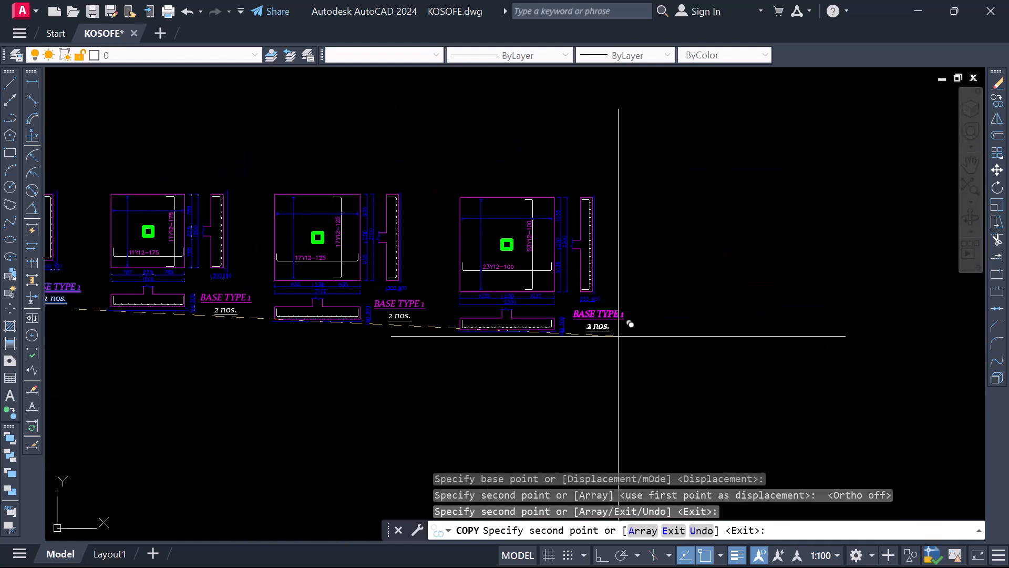
pyautogui.press('Escape')
# Change the second base's title text to BASE TYPE 2
pyautogui.scroll(-2, 526, 341)
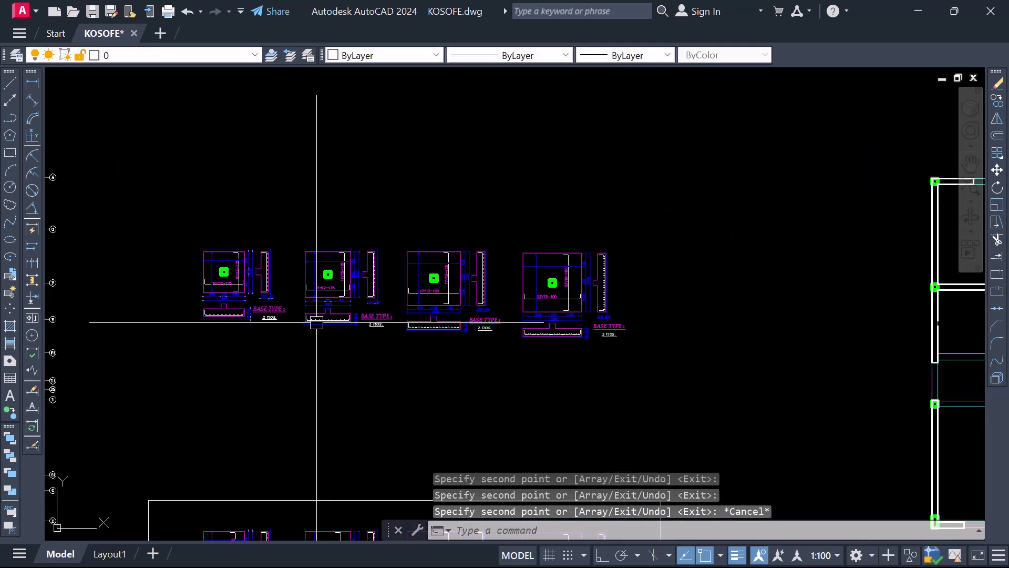
pyautogui.scroll(4, 246, 299)
pyautogui.scroll(6, 549, 329)
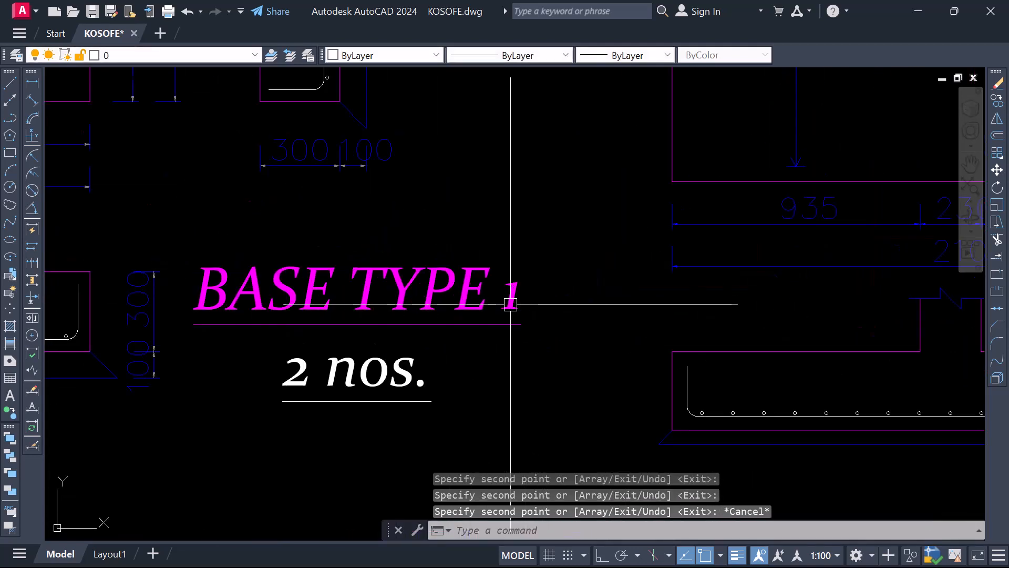
pyautogui.doubleClick(509, 304)
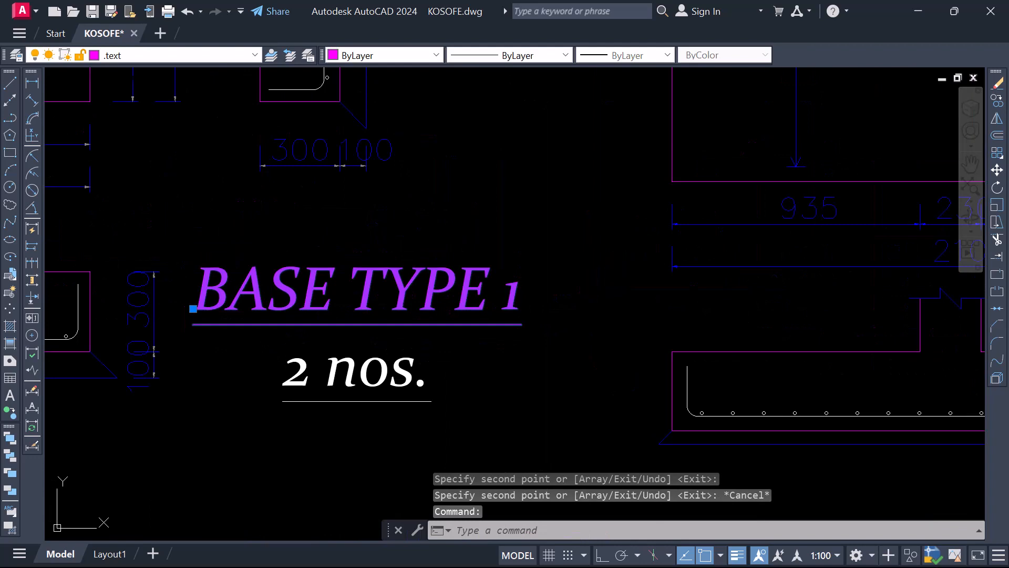
pyautogui.moveTo(546, 301); pyautogui.dragTo(539, 304)
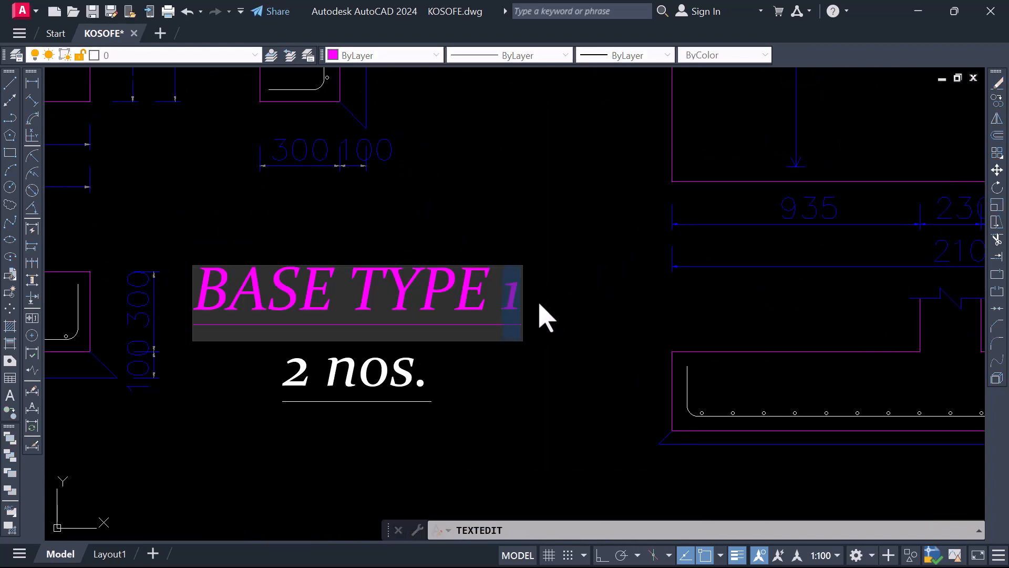
pyautogui.click(552, 331)
# Change the third base's title text to BASE TYPE 3
pyautogui.scroll(-5, 552, 331)
pyautogui.scroll(4, 494, 290)
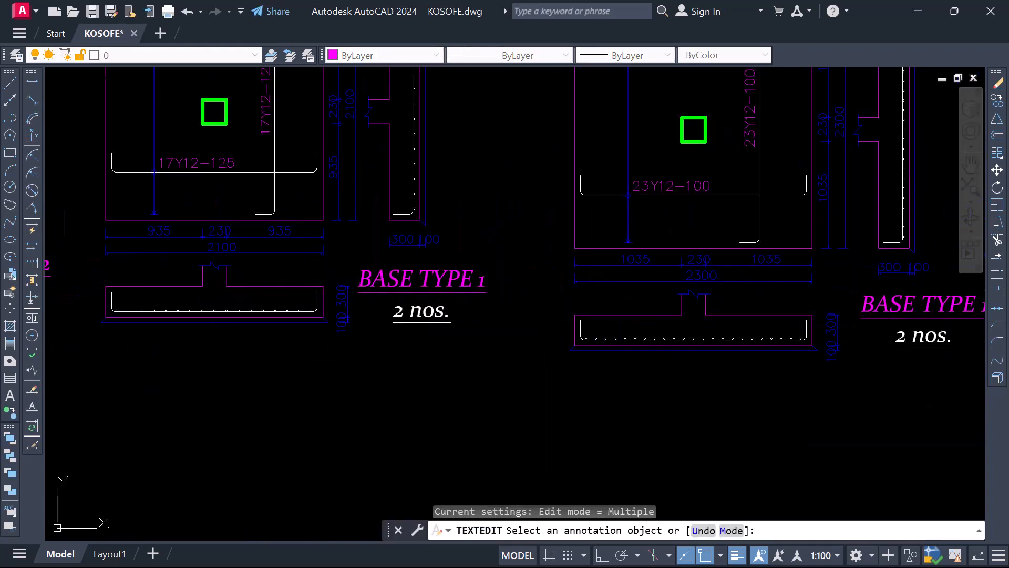
pyautogui.click(480, 283)
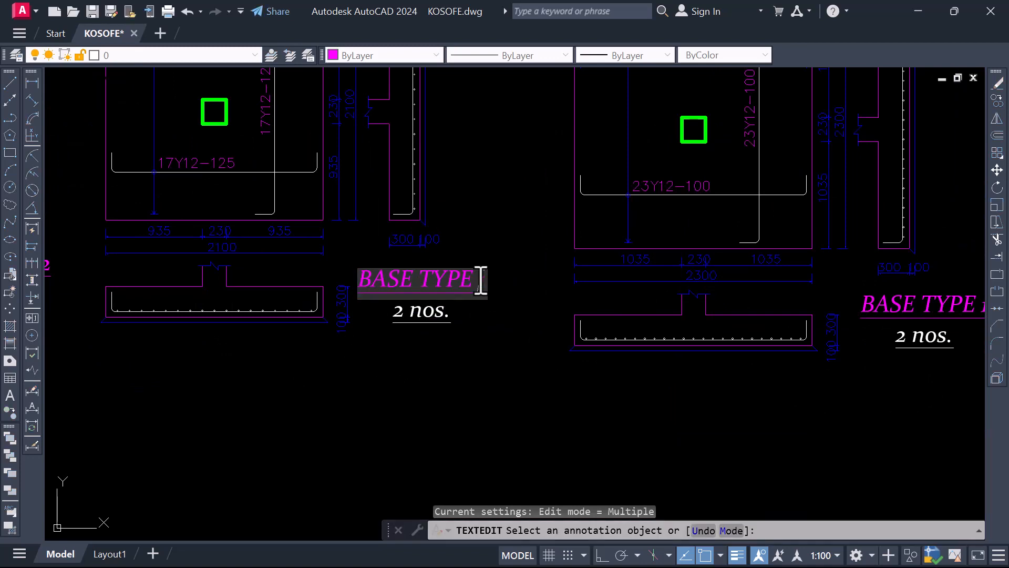
pyautogui.click(510, 318)
# Change the fourth base's title text to BASE TYPE 3
pyautogui.scroll(-5, 510, 318)
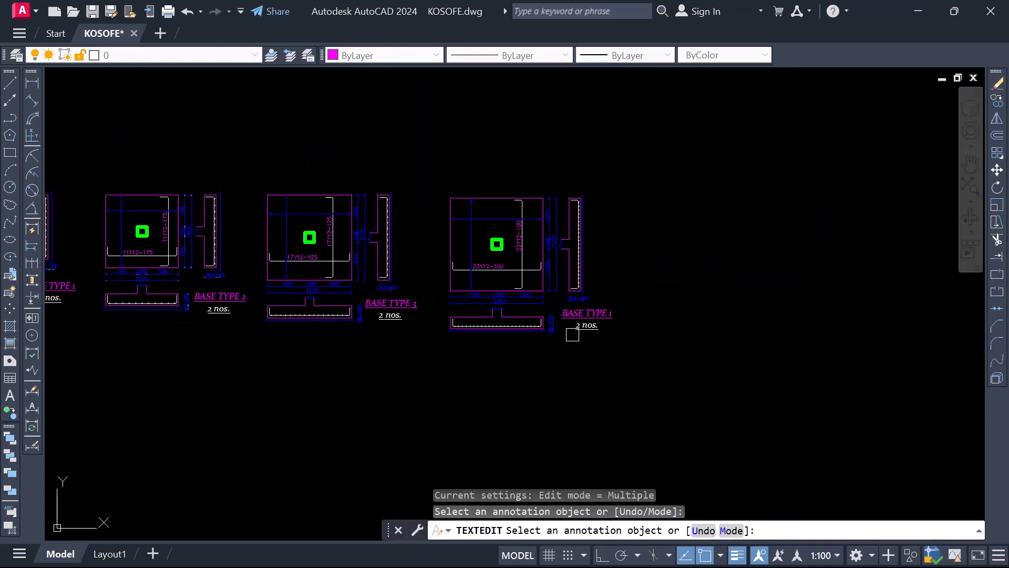
pyautogui.scroll(5, 499, 294)
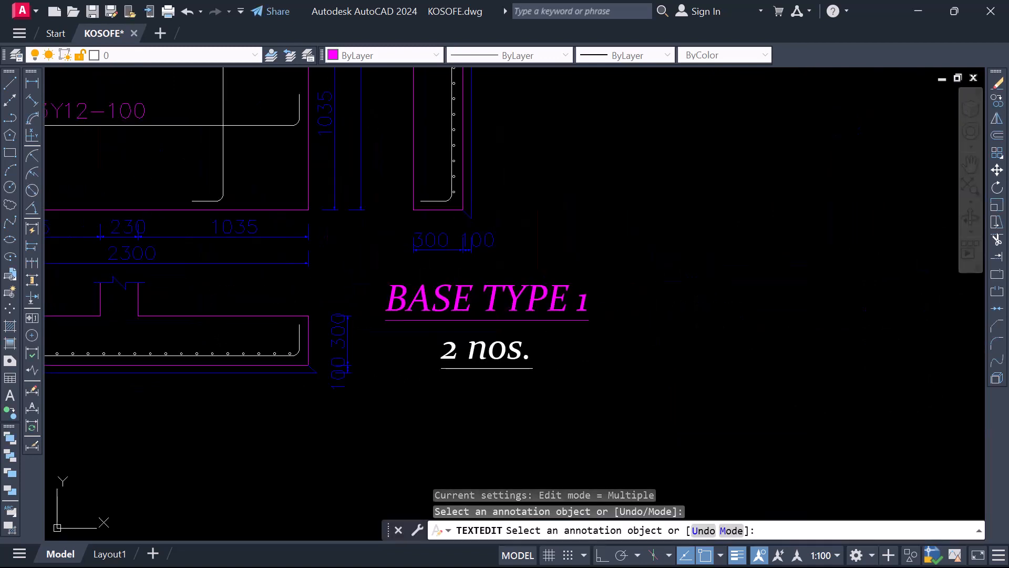
pyautogui.click(494, 300)
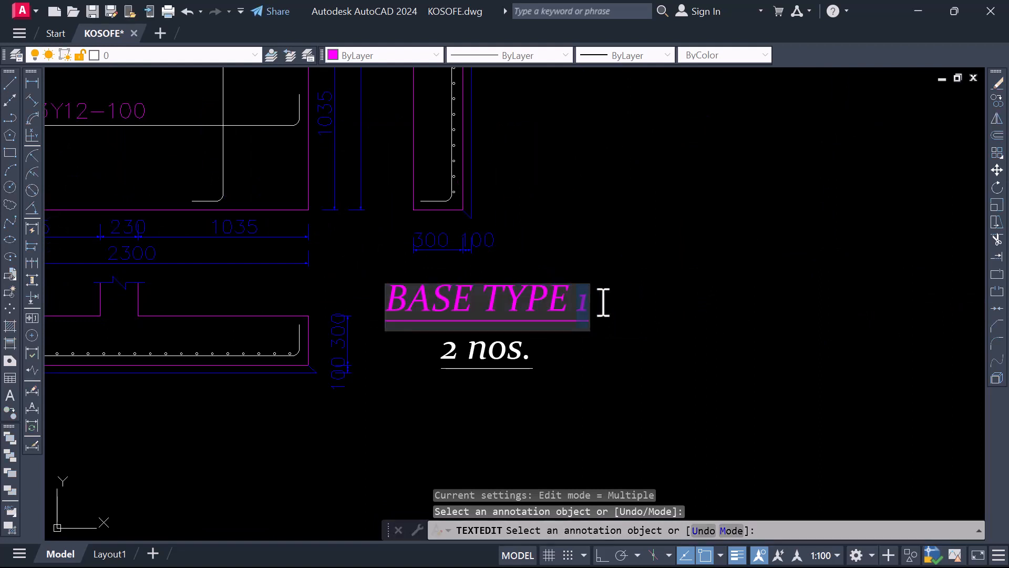
pyautogui.write('3')
pyautogui.click(608, 349)
pyautogui.scroll(-5, 646, 334)
pyautogui.scroll(5, 620, 319)
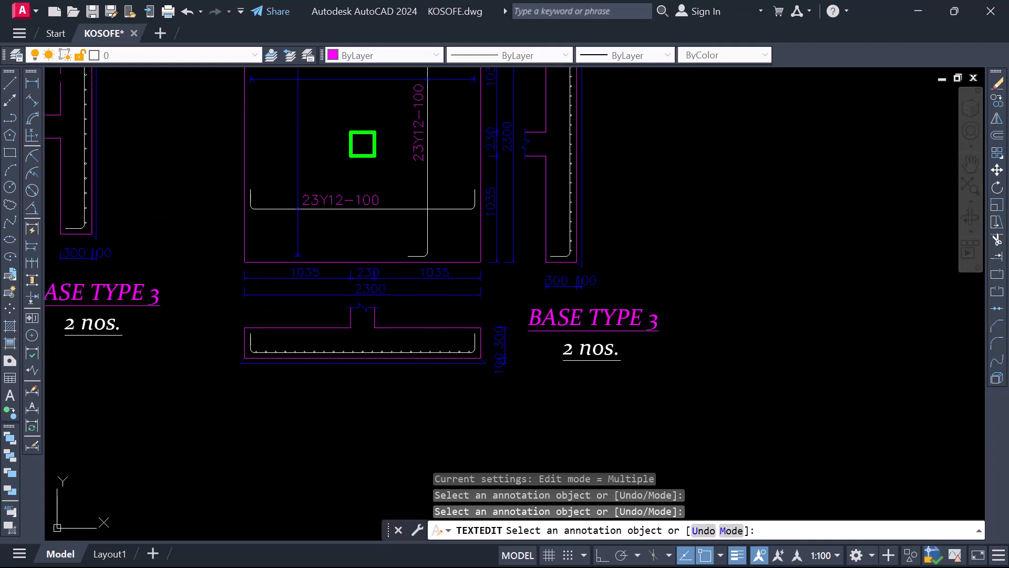
# Change the fourth base's title text to BASE TYPE 4 and finish the text editing
pyautogui.click(657, 322)
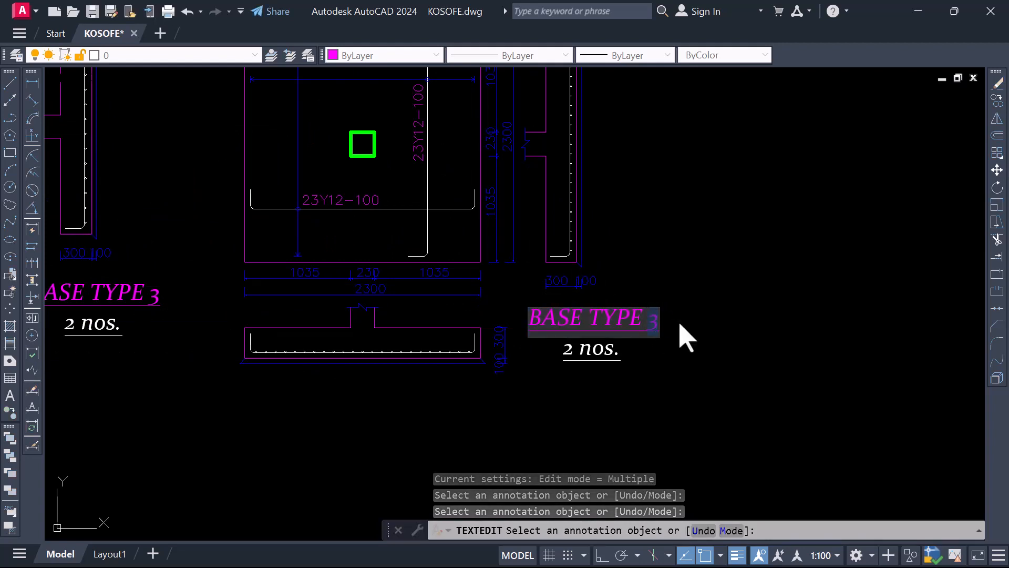
pyautogui.write('4')
pyautogui.click(671, 359)
pyautogui.scroll(-8, 678, 371)
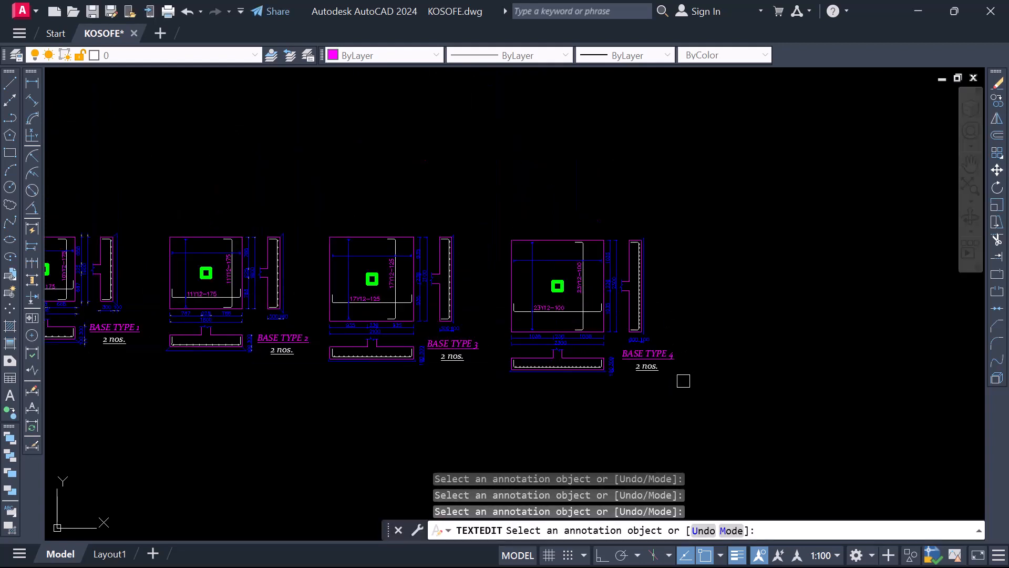
pyautogui.scroll(4, 335, 349)
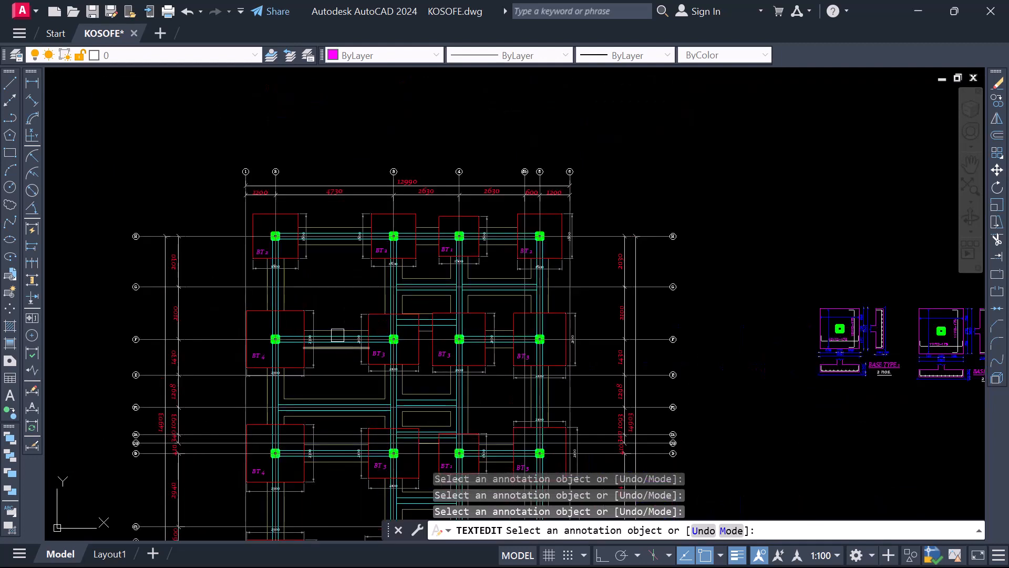
pyautogui.press('Escape')
# Examine the BT labels across the foundation plan to count how many bases there are of each type, starting with BT 1
pyautogui.scroll(2, 400, 282)
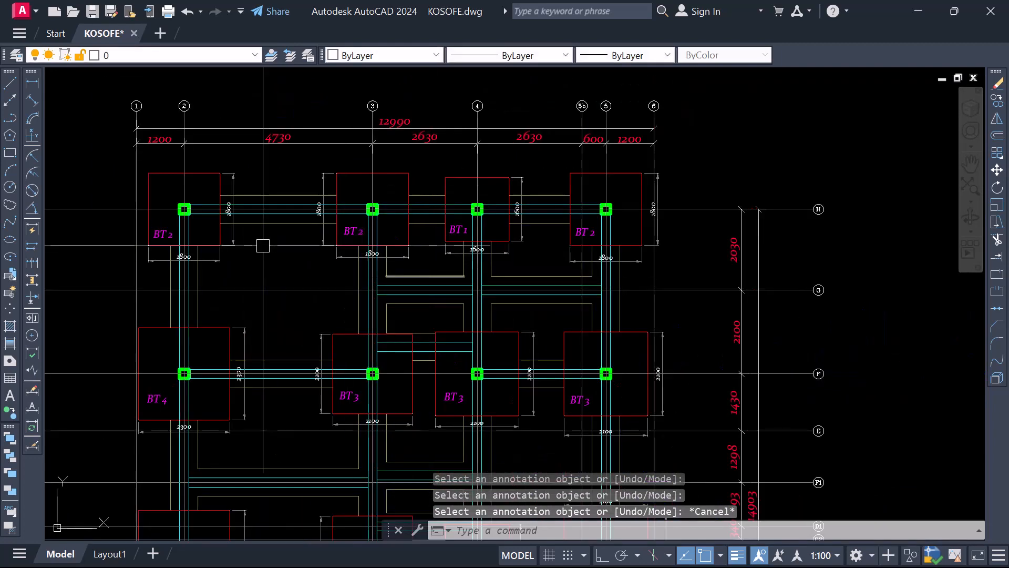
pyautogui.scroll(-3, 414, 226)
pyautogui.scroll(4, 371, 226)
pyautogui.scroll(-3, 372, 226)
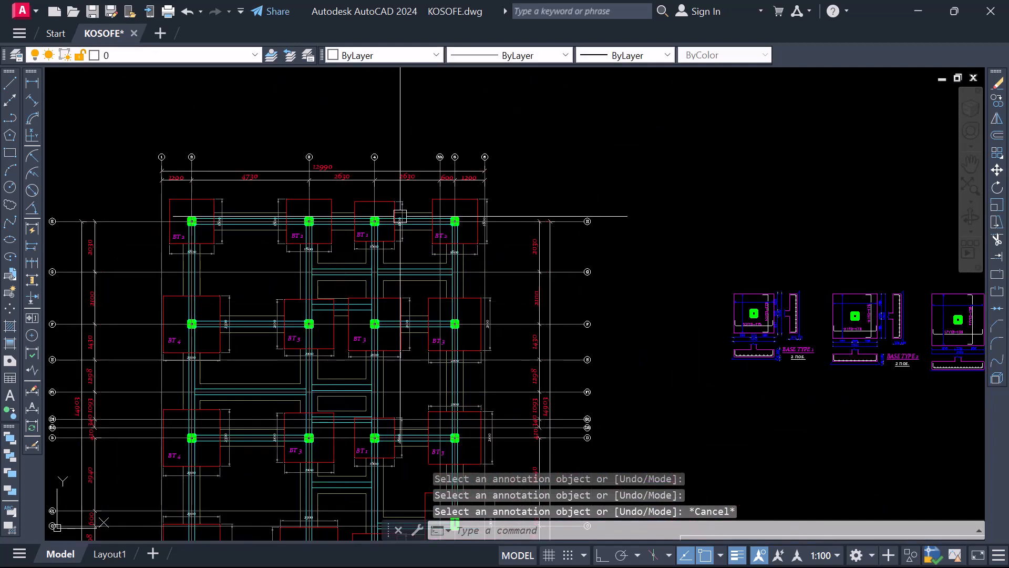
pyautogui.scroll(-2, 397, 219)
pyautogui.scroll(2, 383, 232)
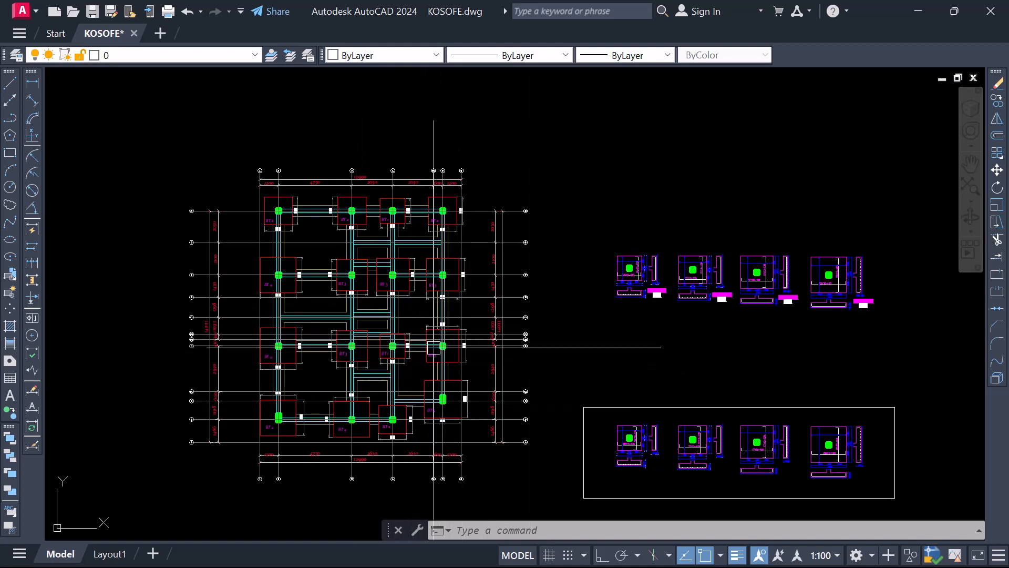
pyautogui.scroll(4, 388, 204)
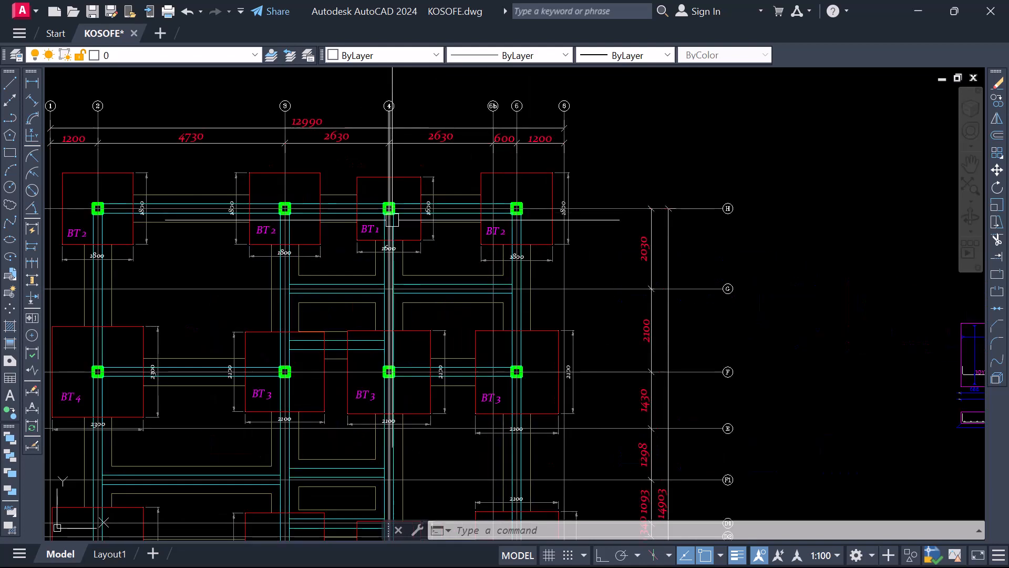
pyautogui.scroll(4, 364, 217)
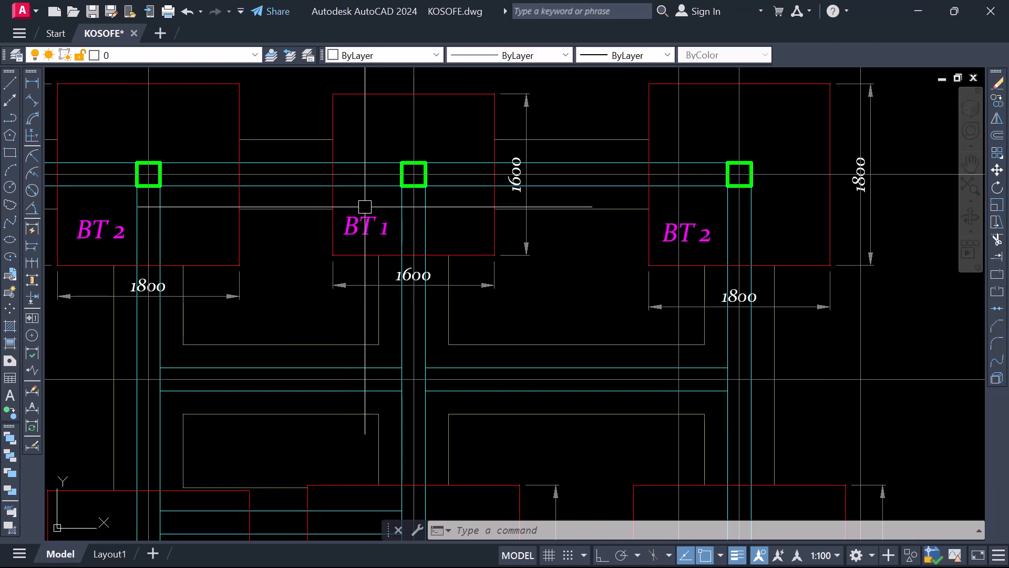
pyautogui.scroll(-2, 368, 211)
pyautogui.scroll(2, 376, 226)
pyautogui.scroll(-4, 378, 276)
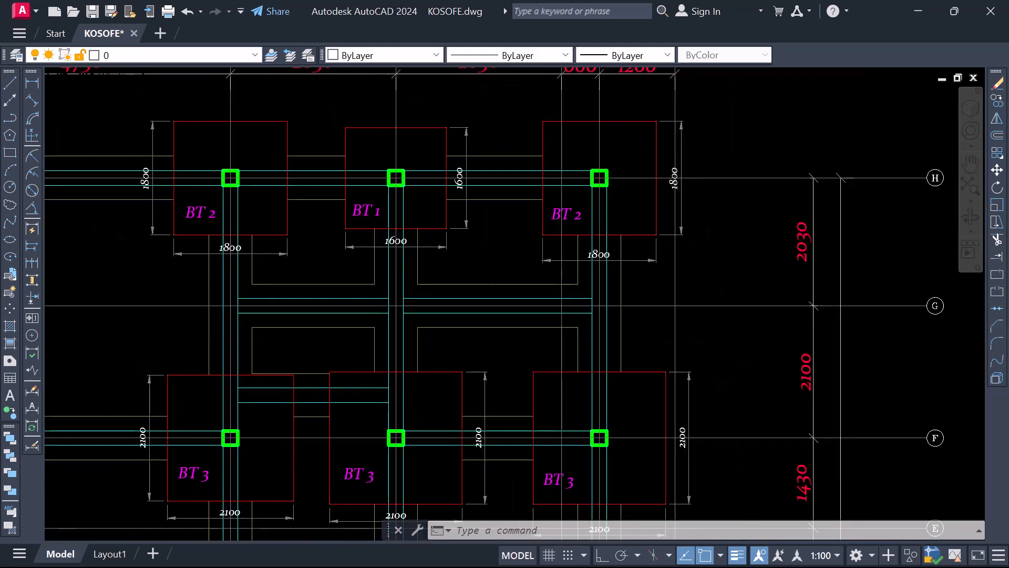
pyautogui.scroll(-4, 378, 279)
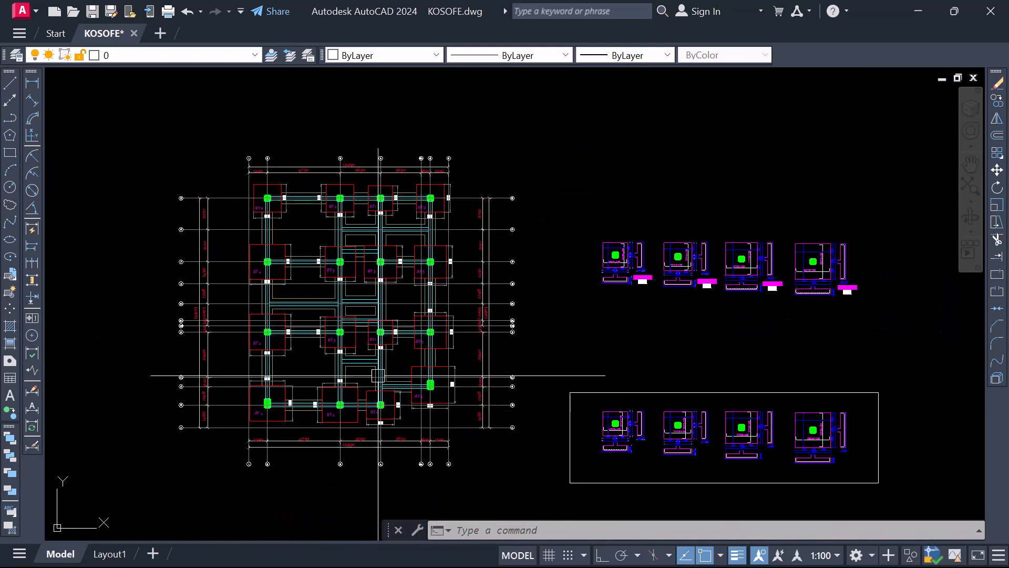
pyautogui.scroll(5, 378, 375)
pyautogui.scroll(-3, 381, 357)
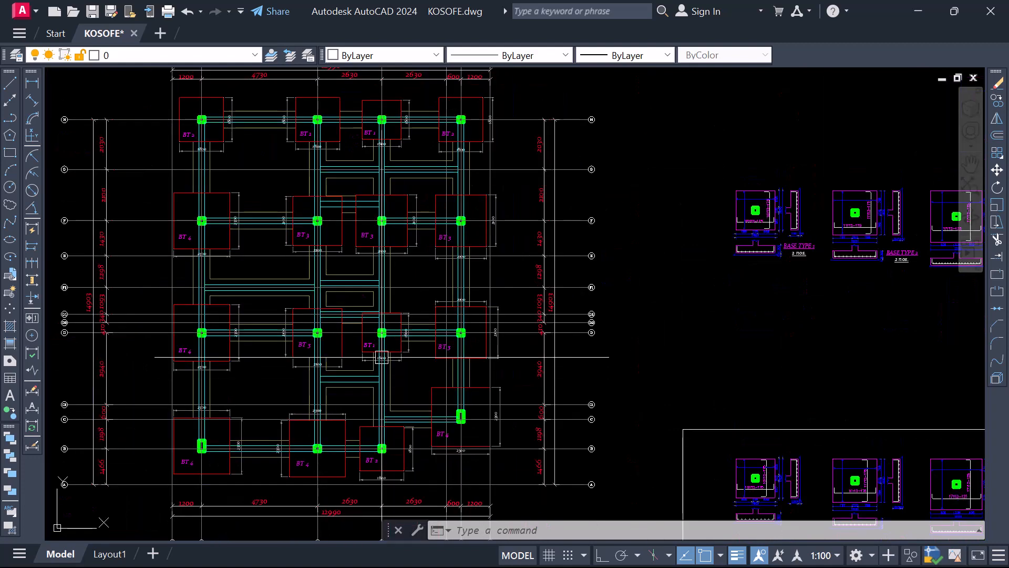
pyautogui.scroll(-4, 381, 357)
pyautogui.scroll(5, 310, 246)
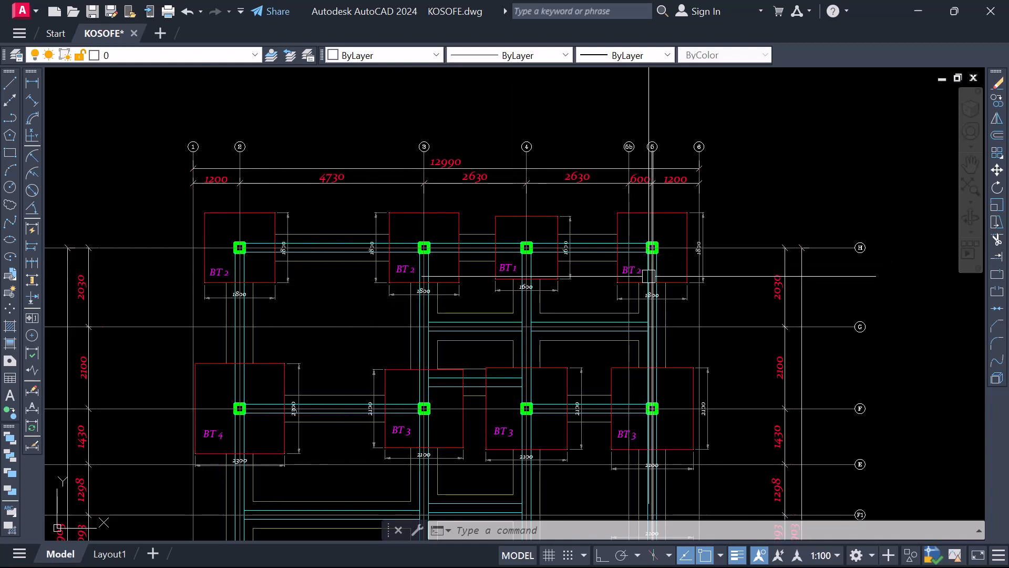
# Count the BT 2 bases on the foundation plan and set the quantity under BASE TYPE 2 to 4 nos
pyautogui.scroll(-6, 506, 389)
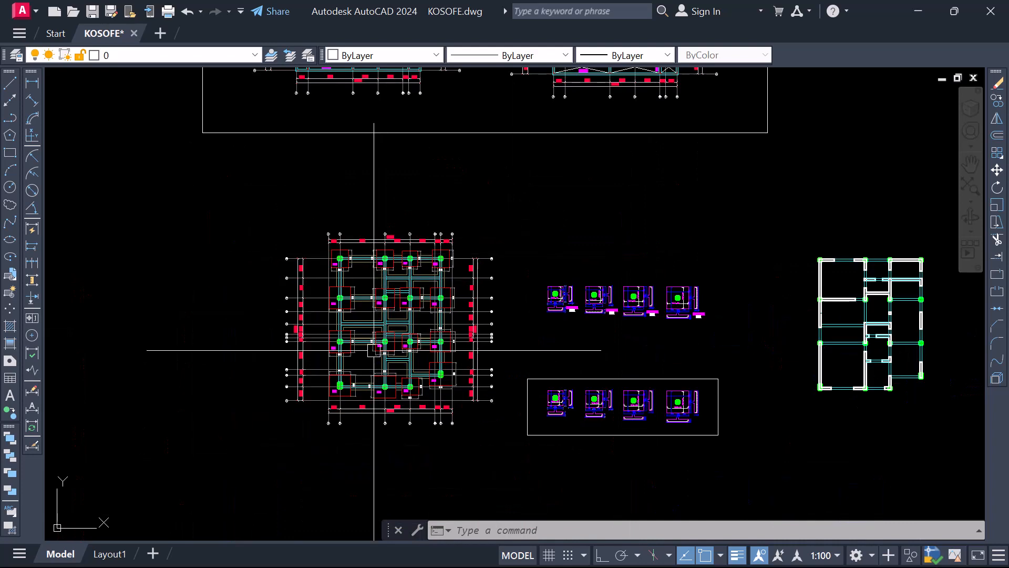
pyautogui.scroll(8, 363, 347)
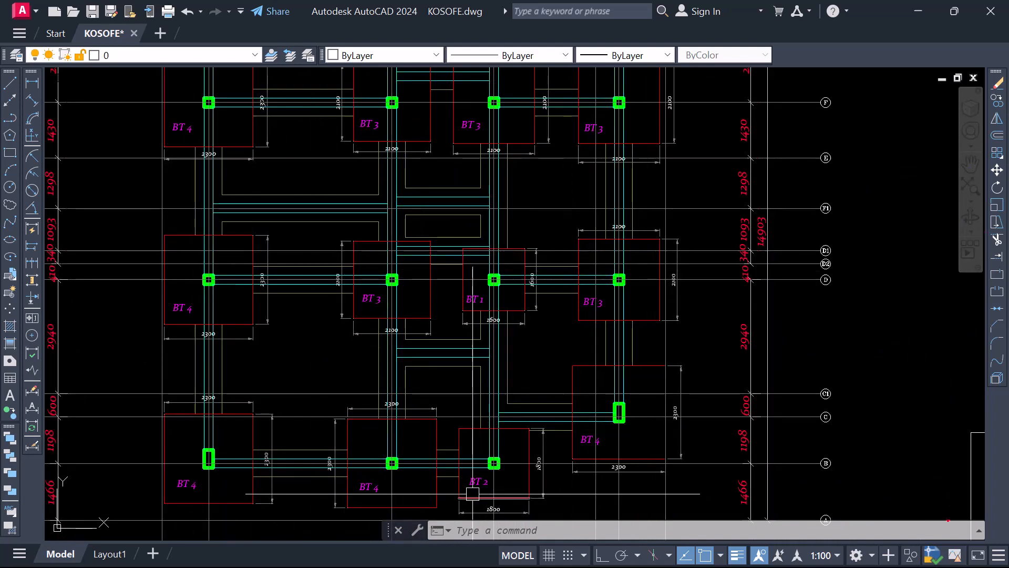
pyautogui.scroll(-4, 436, 329)
pyautogui.scroll(4, 456, 391)
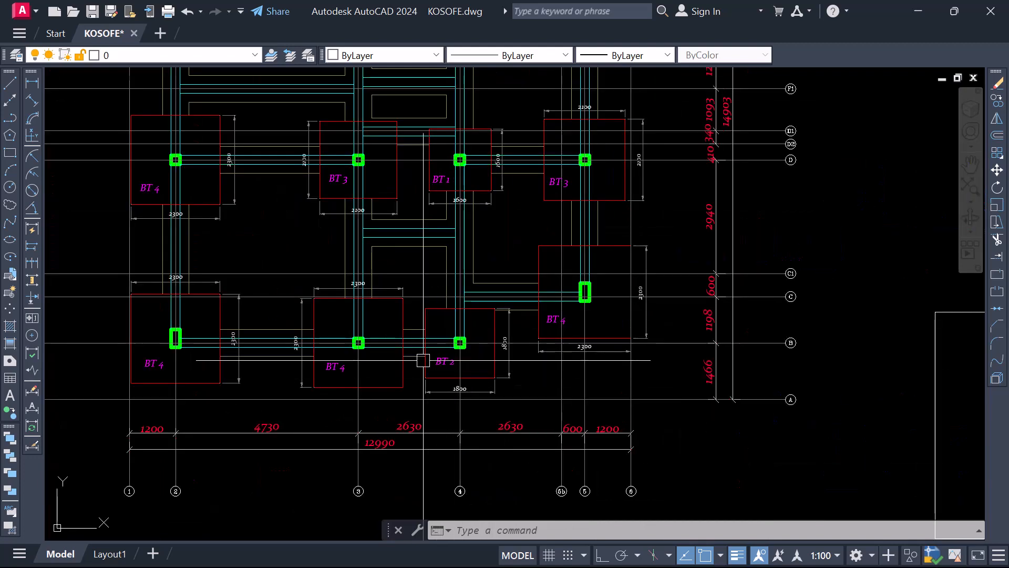
pyautogui.scroll(-4, 511, 374)
pyautogui.scroll(8, 736, 275)
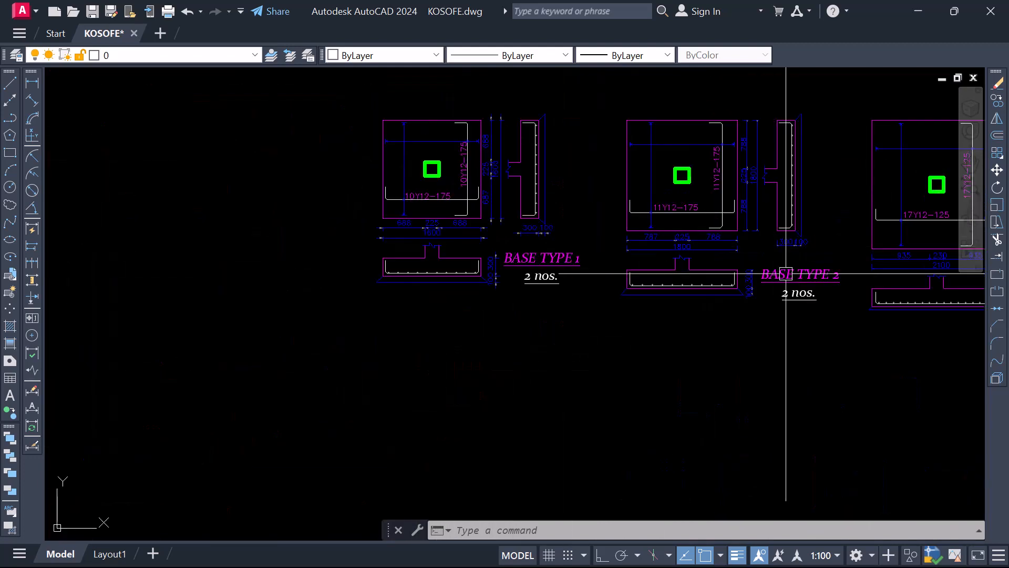
pyautogui.click(767, 291)
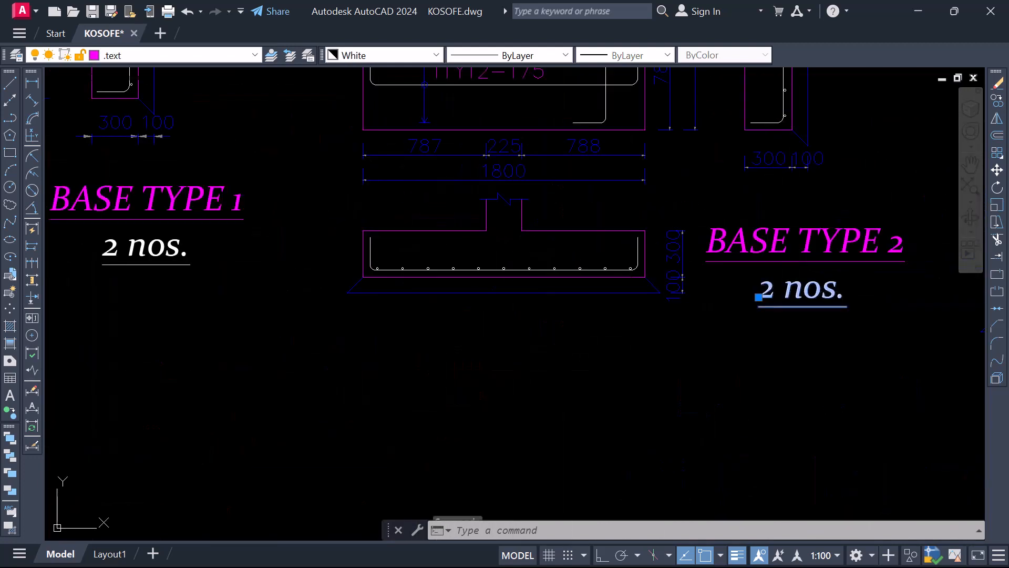
pyautogui.doubleClick(777, 291)
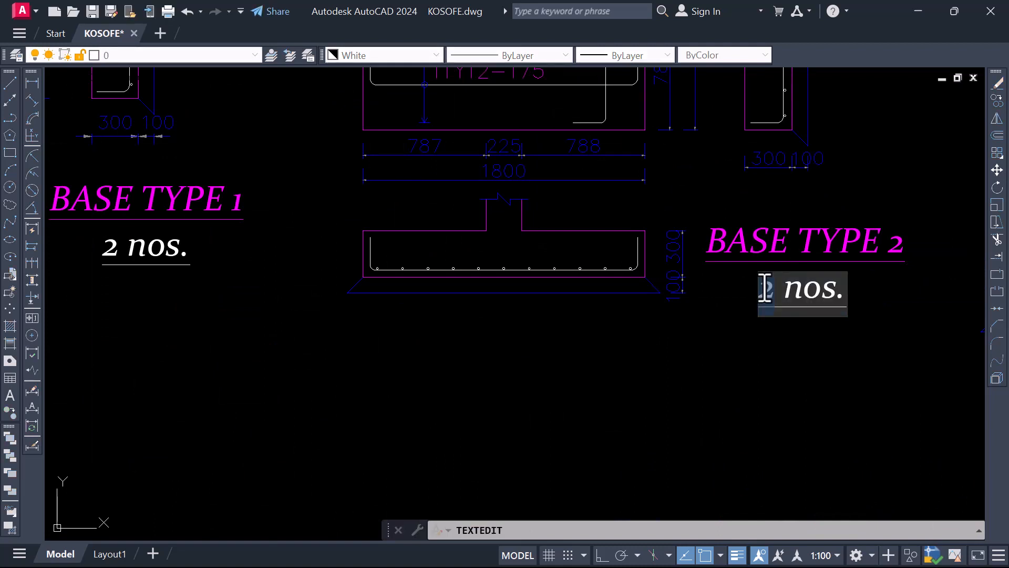
pyautogui.scroll(-4, 743, 290)
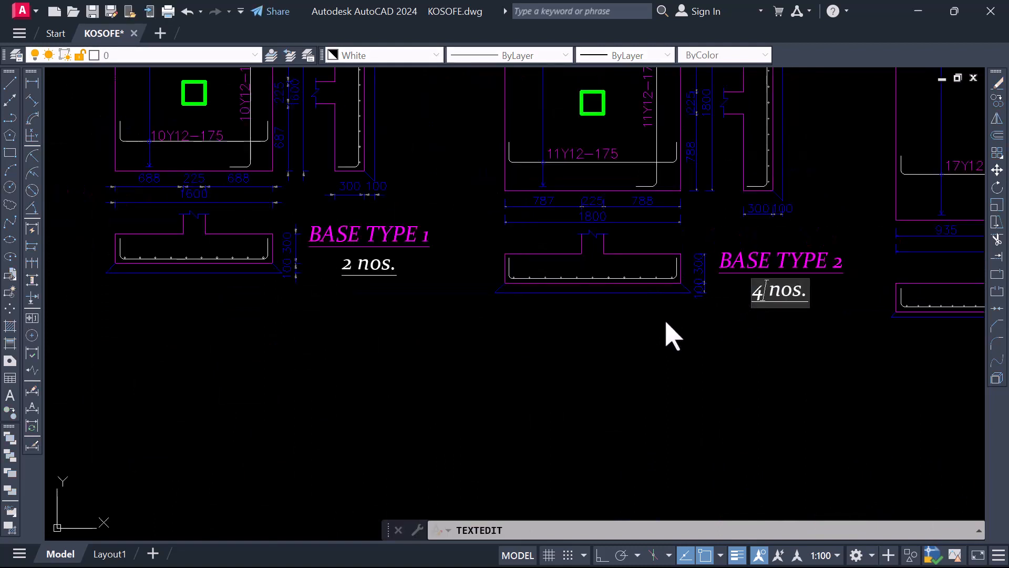
pyautogui.click(665, 319)
# Examine the BT 3 labels across the foundation plan to count the bases of that type
pyautogui.scroll(2, 477, 274)
pyautogui.scroll(-7, 458, 268)
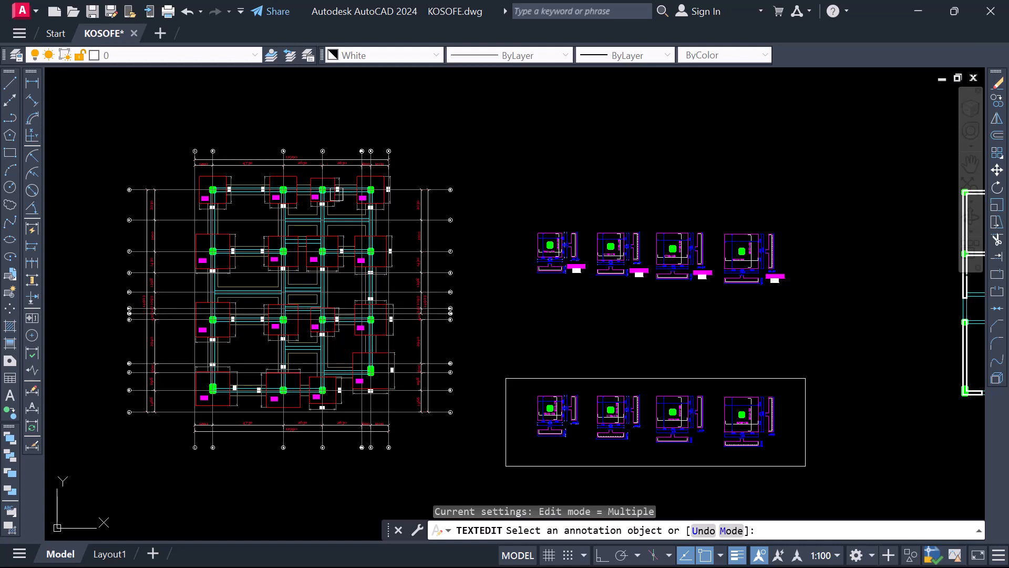
pyautogui.scroll(2, 276, 259)
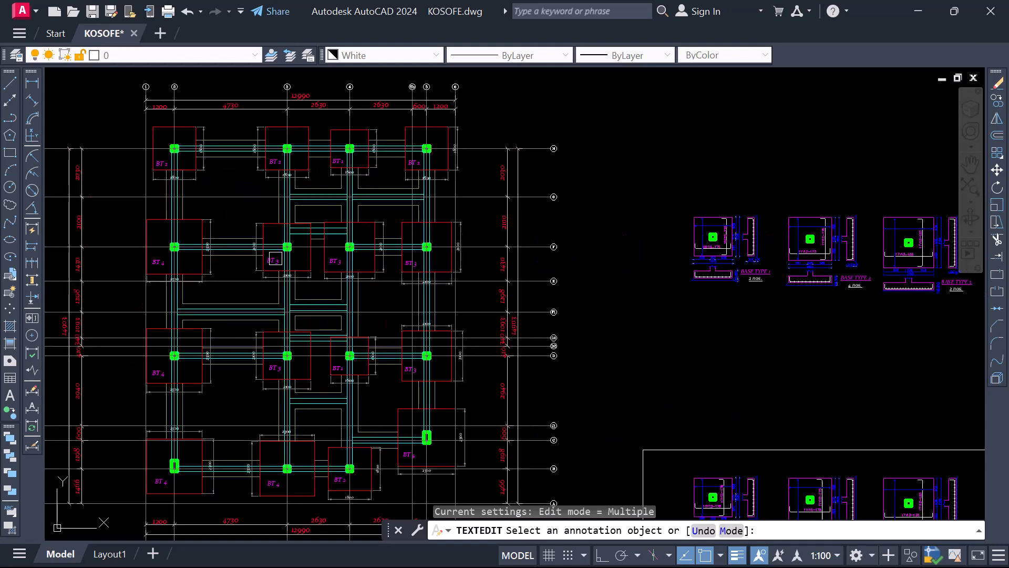
pyautogui.scroll(2, 183, 265)
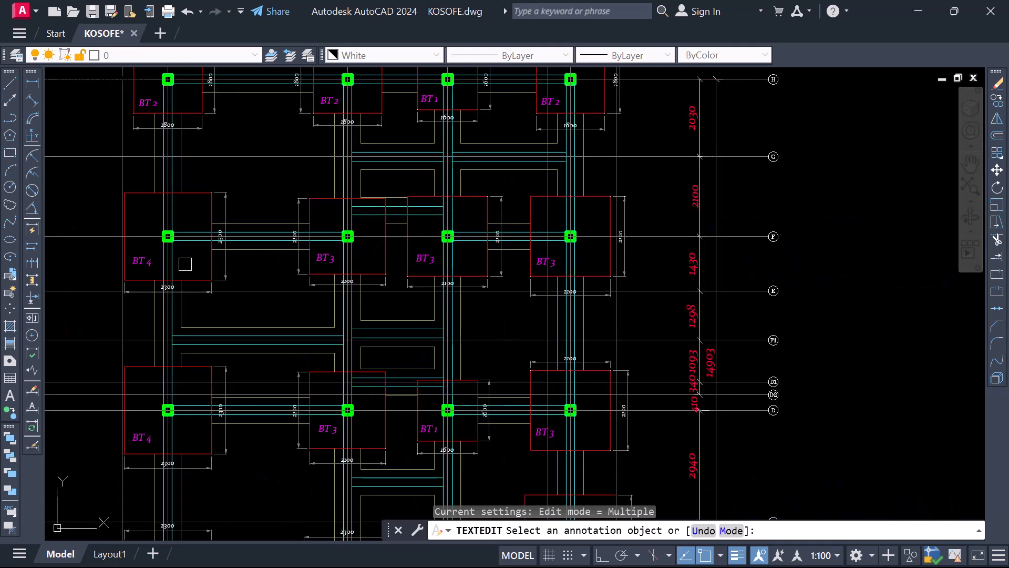
pyautogui.scroll(-3, 299, 276)
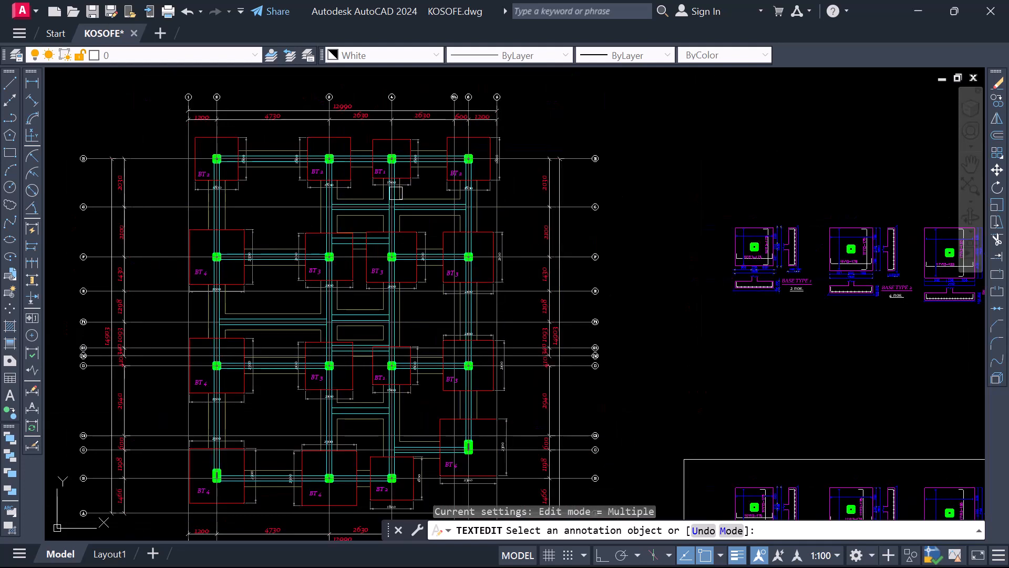
pyautogui.scroll(3, 408, 183)
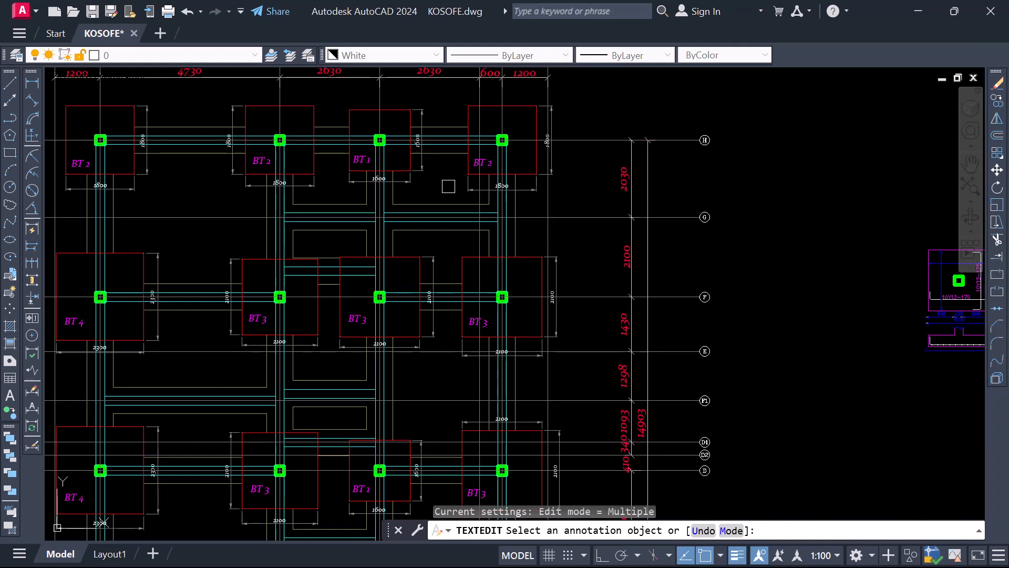
pyautogui.scroll(-2, 450, 187)
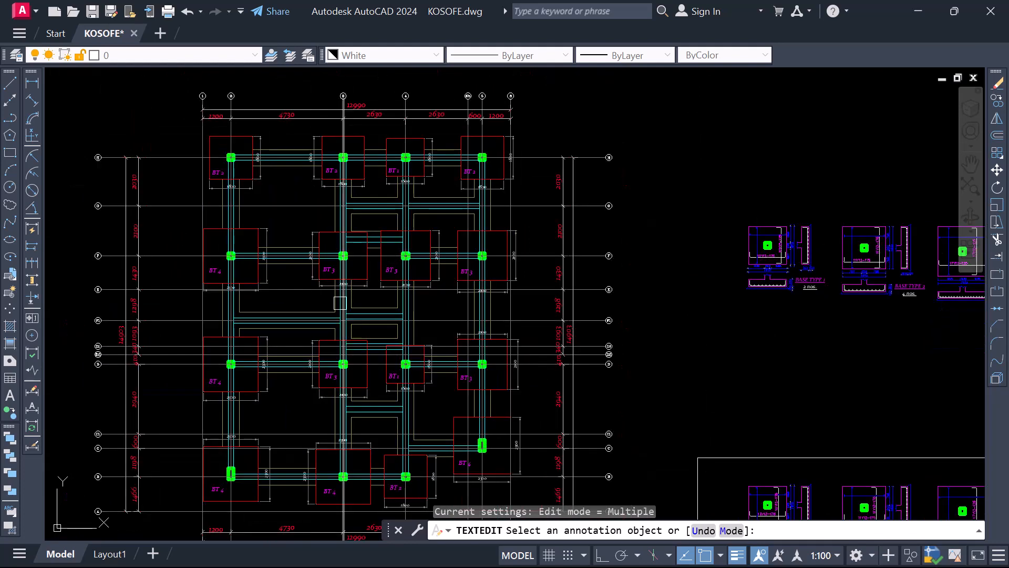
pyautogui.scroll(2, 341, 305)
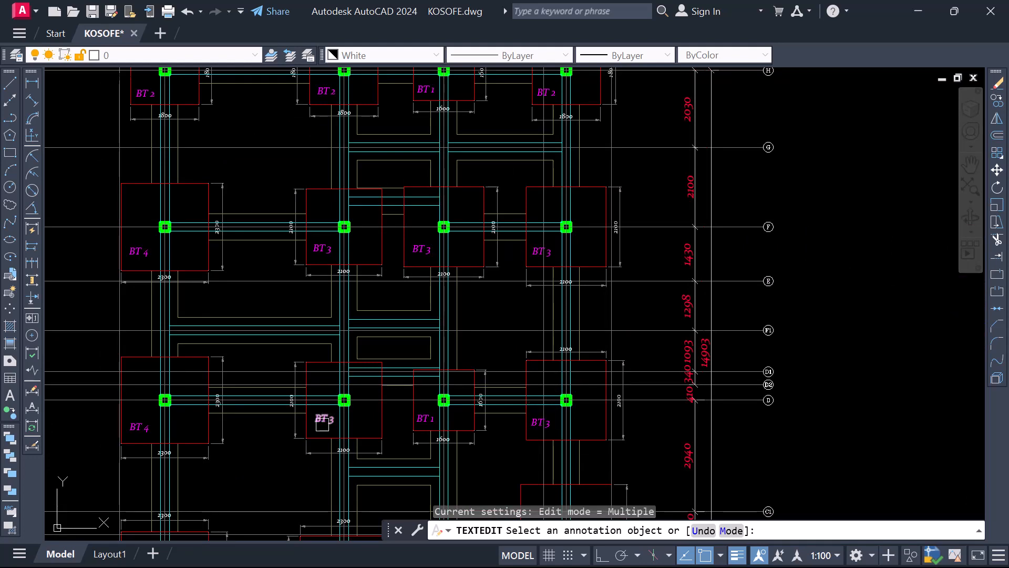
pyautogui.scroll(-4, 324, 423)
pyautogui.scroll(4, 270, 430)
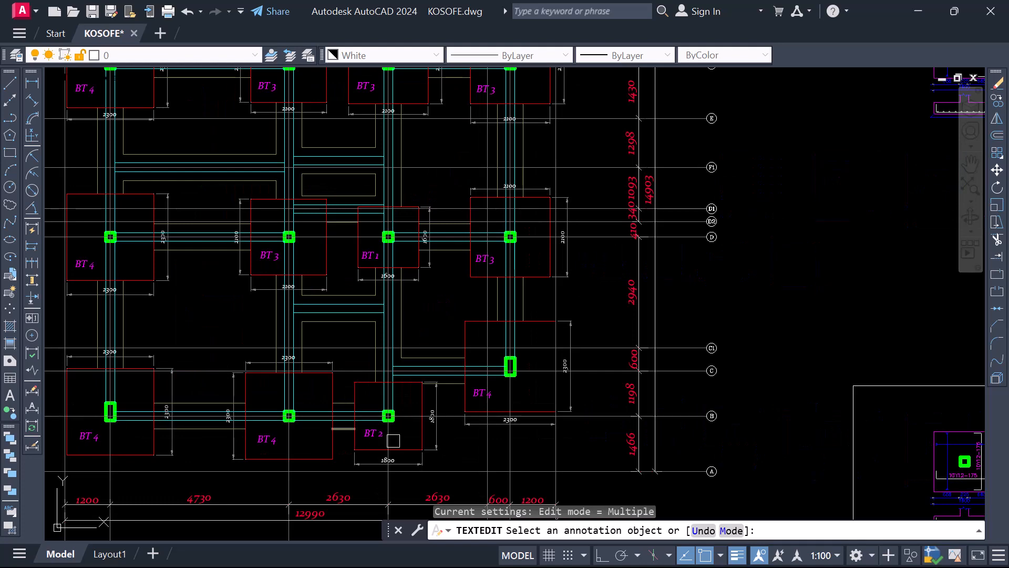
pyautogui.scroll(-4, 304, 314)
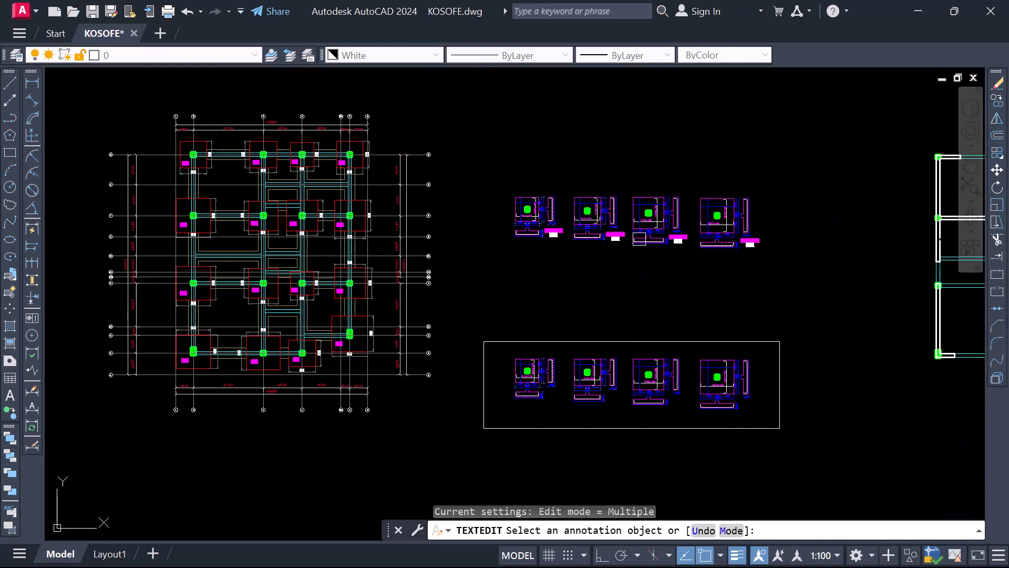
# Change the quantity text under BASE TYPE 3 to 5 nos
pyautogui.scroll(4, 672, 224)
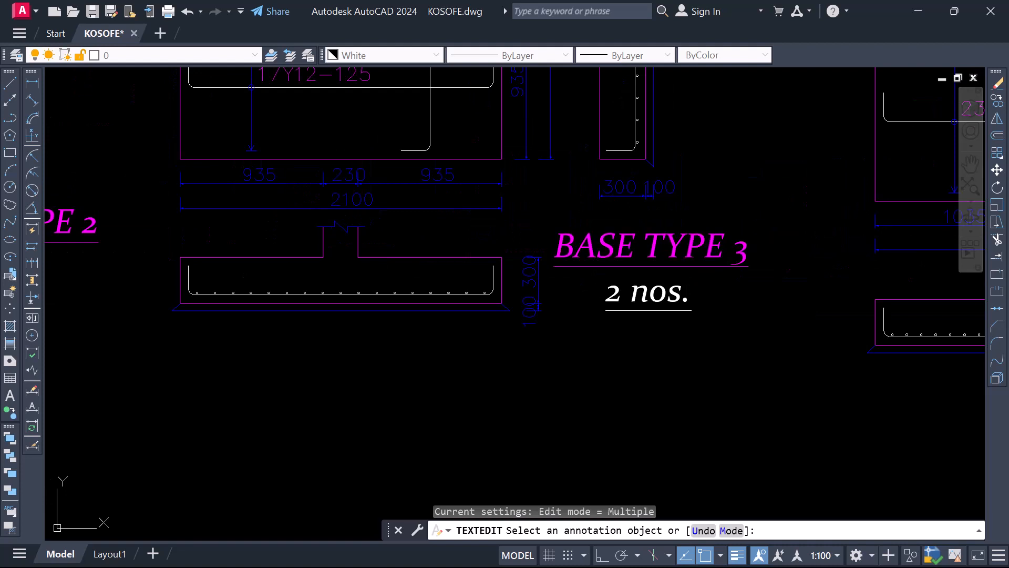
pyautogui.click(734, 246)
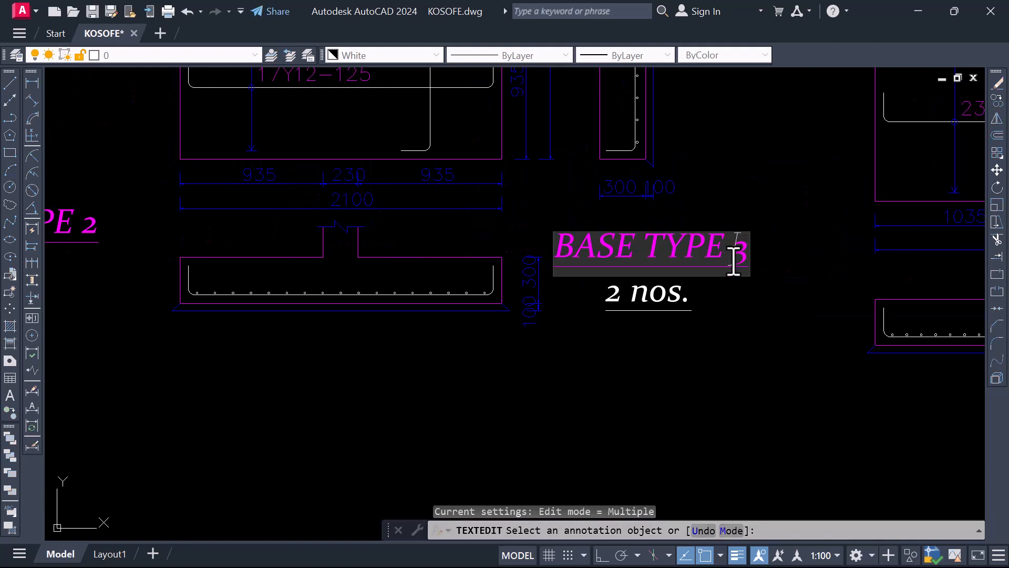
pyautogui.click(717, 289)
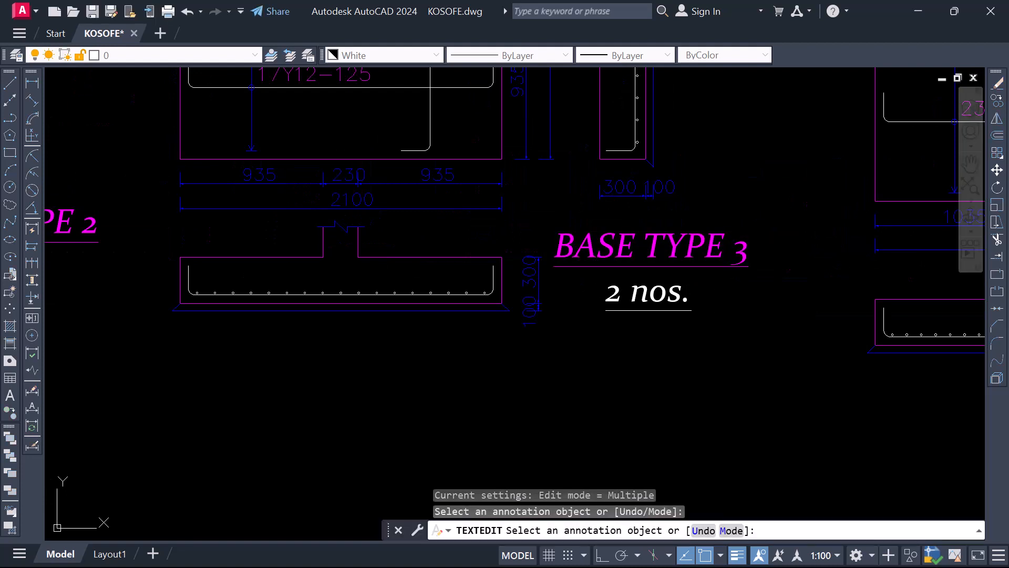
pyautogui.click(629, 313)
pyautogui.moveTo(624, 294); pyautogui.dragTo(586, 293)
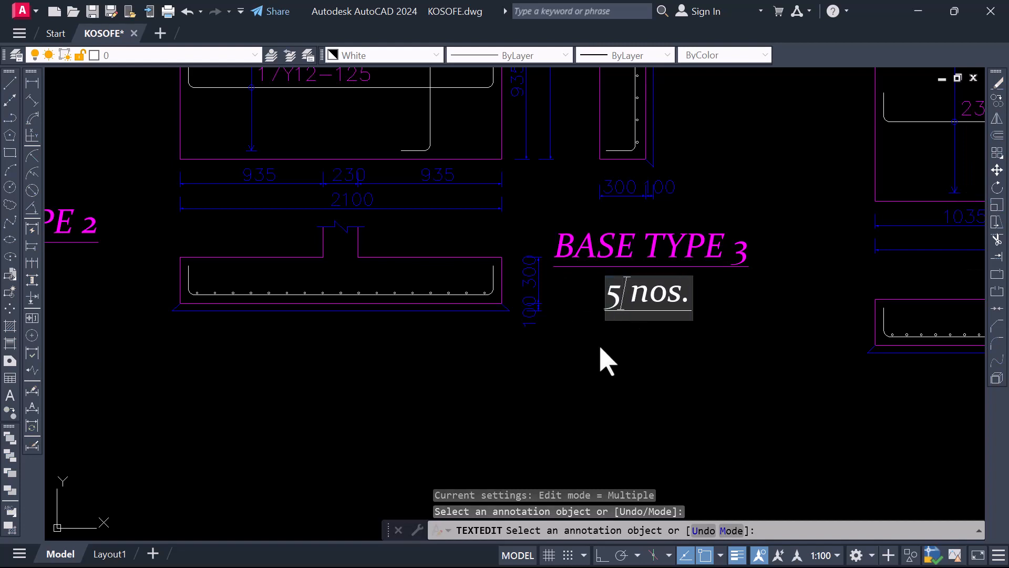
pyautogui.click(607, 362)
# Change the quantity text under BASE TYPE 4 to 5 nos
pyautogui.scroll(-5, 607, 361)
pyautogui.scroll(8, 712, 322)
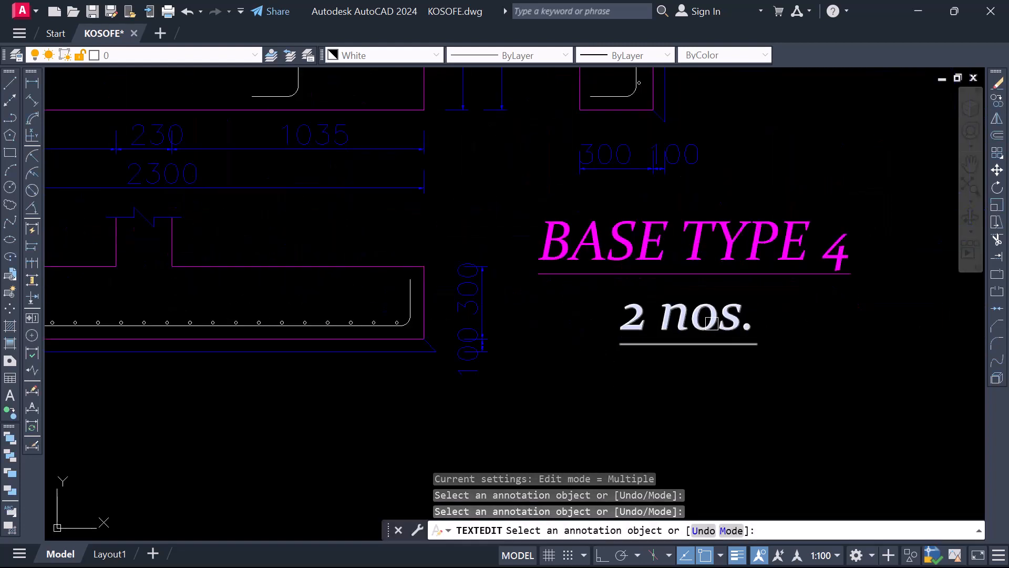
pyautogui.click(653, 322)
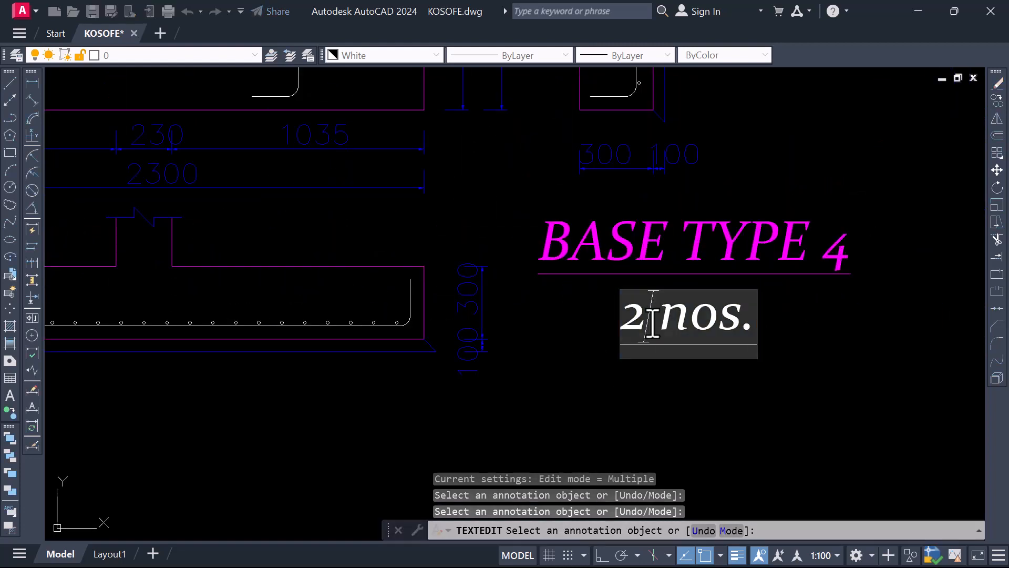
pyautogui.write('5')
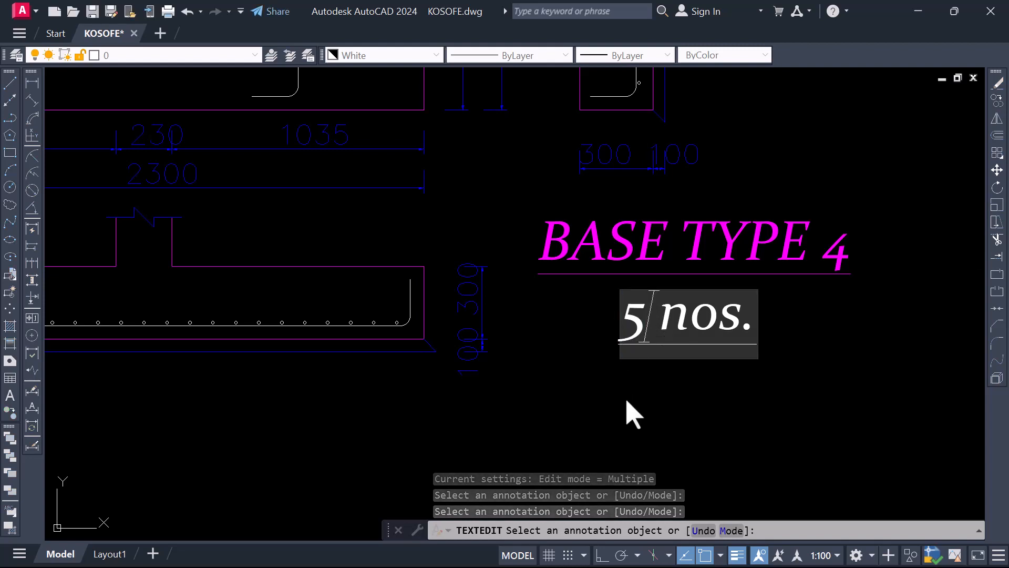
pyautogui.click(627, 412)
# Examine the base labels across the foundation plan again, following the BT 4 bases down to the lowest row to check their count
pyautogui.scroll(-6, 741, 307)
pyautogui.scroll(-5, 741, 307)
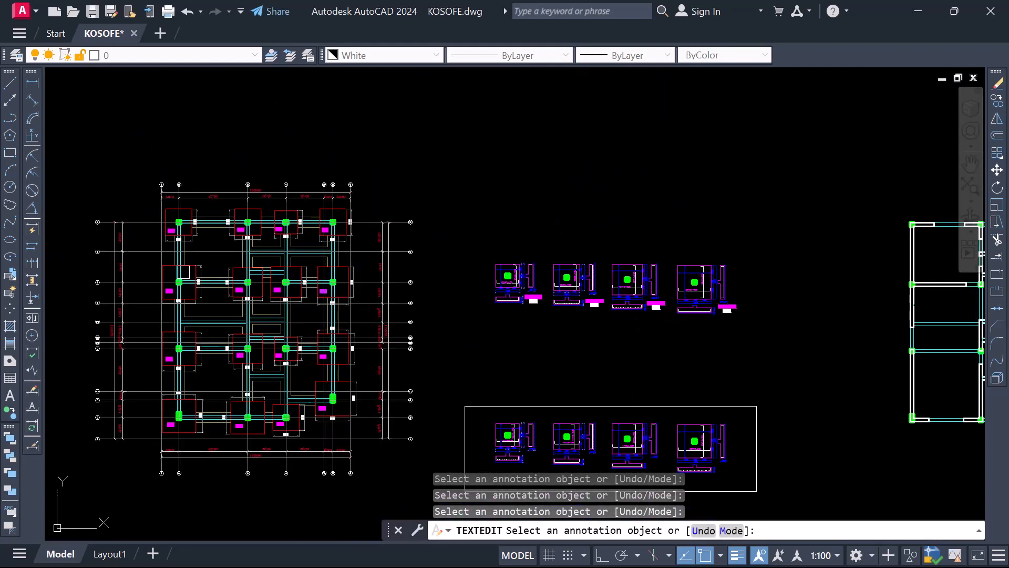
pyautogui.scroll(3, 316, 163)
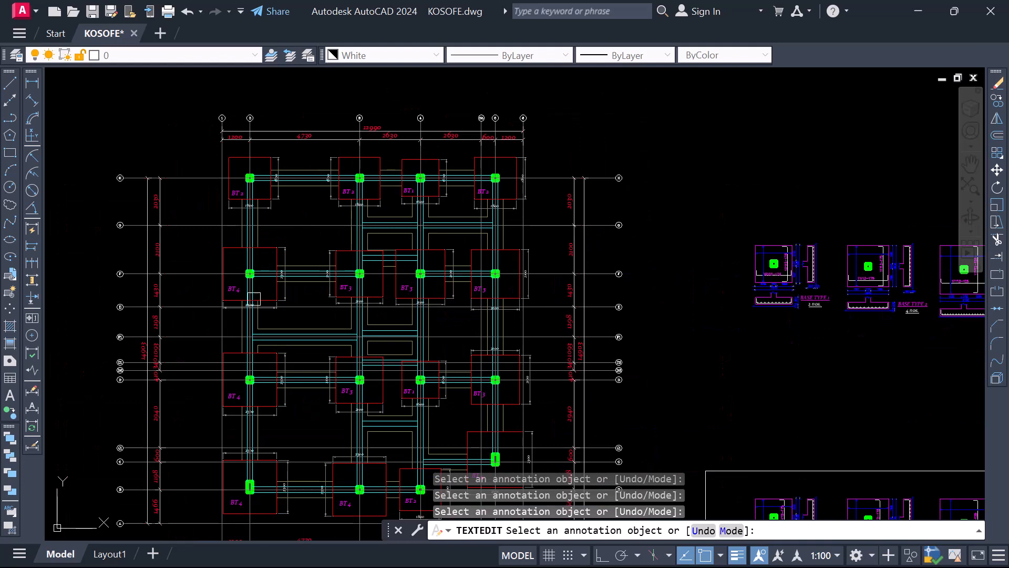
pyautogui.scroll(2, 253, 298)
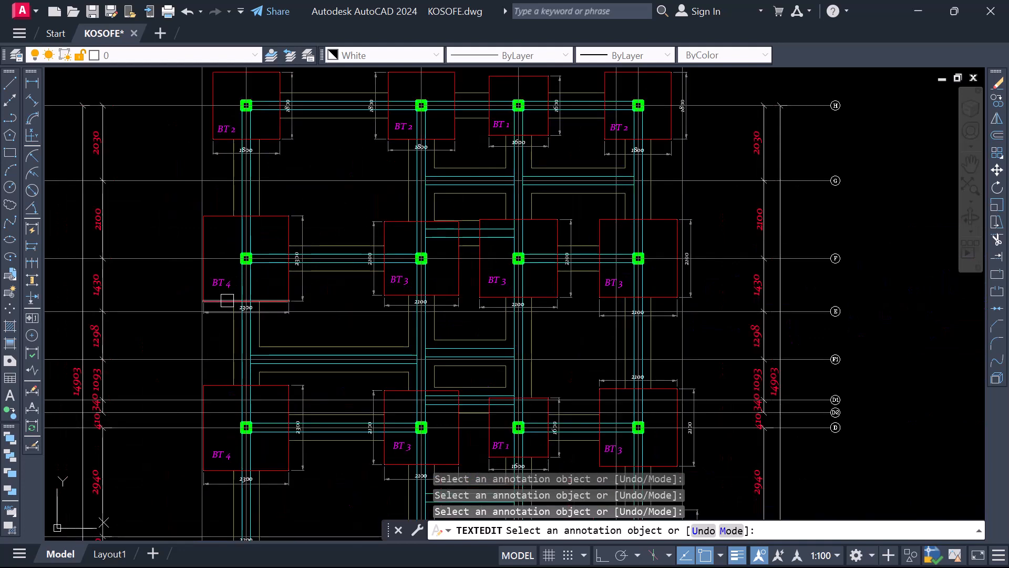
pyautogui.scroll(-2, 235, 339)
pyautogui.scroll(4, 266, 193)
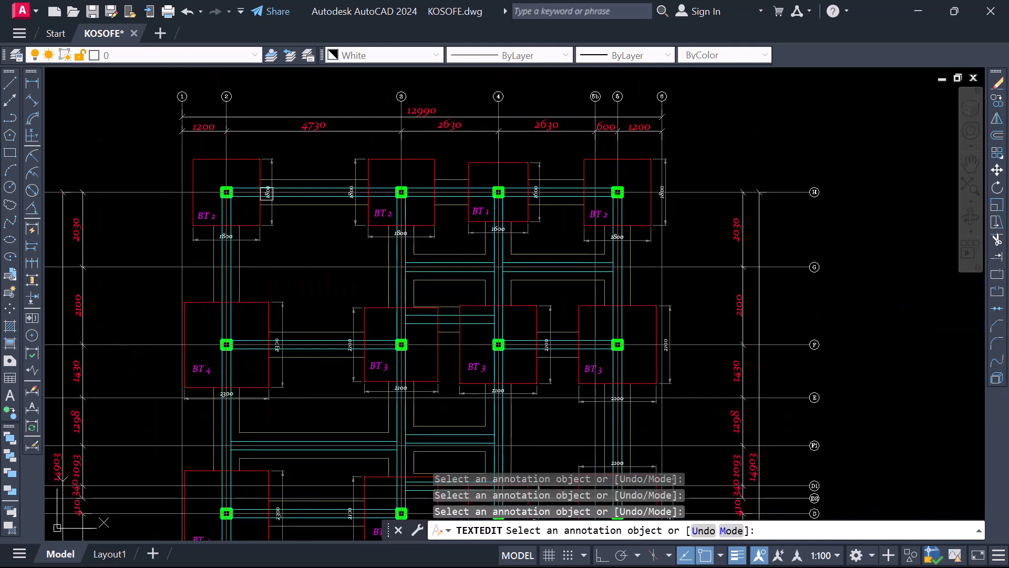
pyautogui.scroll(-2, 243, 210)
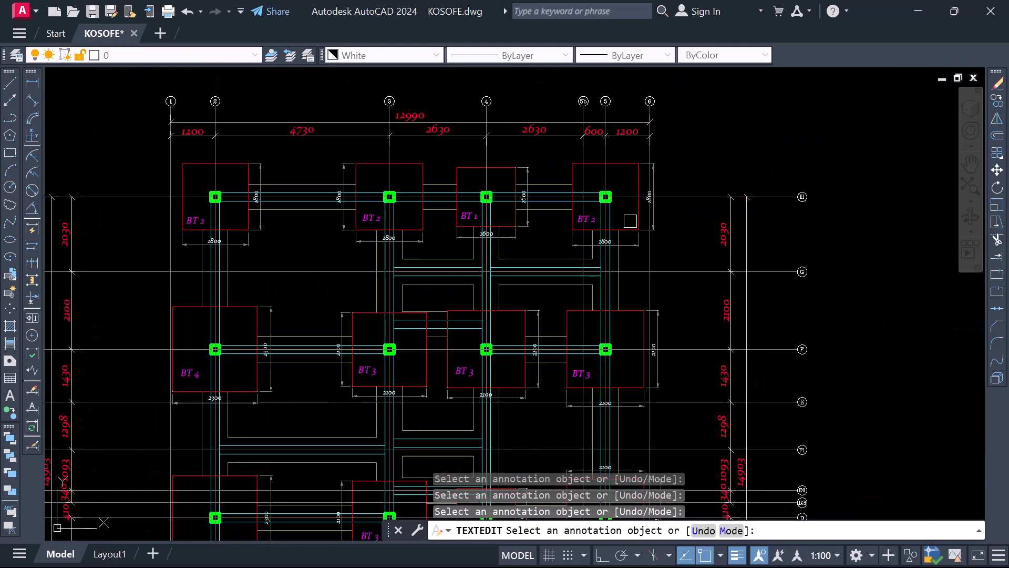
pyautogui.scroll(-2, 630, 221)
pyautogui.scroll(2, 395, 324)
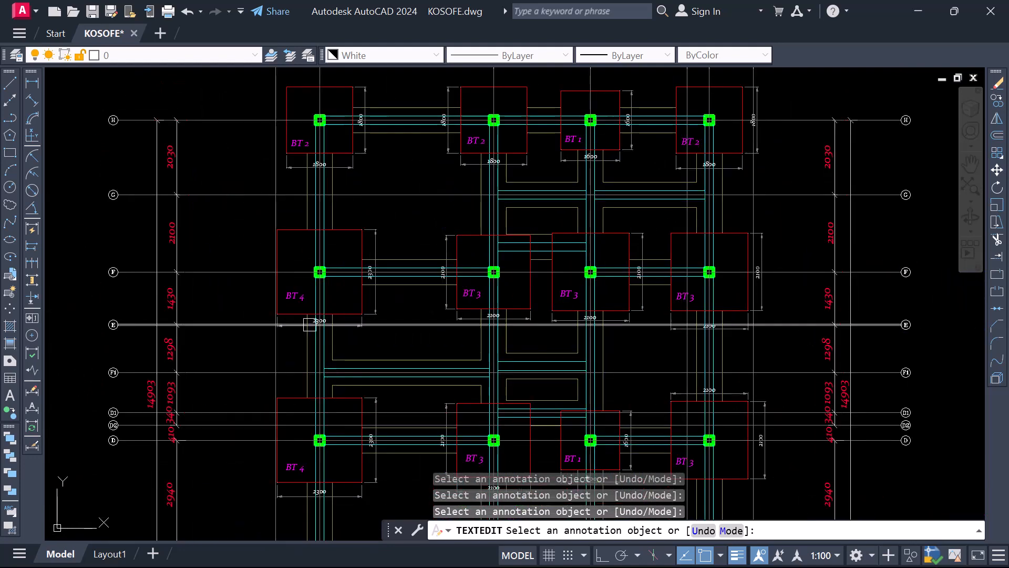
pyautogui.scroll(4, 316, 320)
pyautogui.scroll(-4, 263, 239)
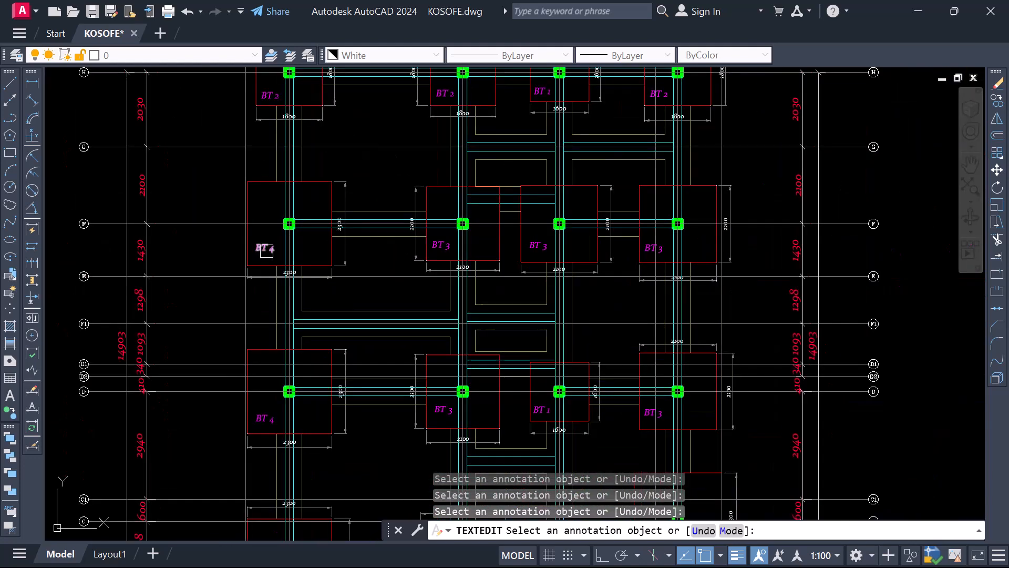
pyautogui.scroll(-2, 366, 221)
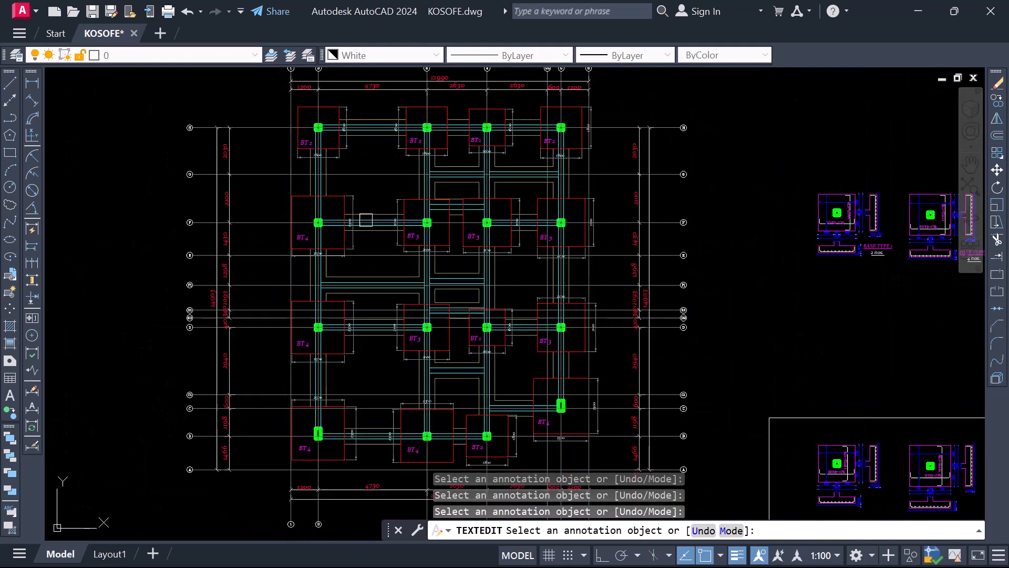
pyautogui.scroll(2, 424, 373)
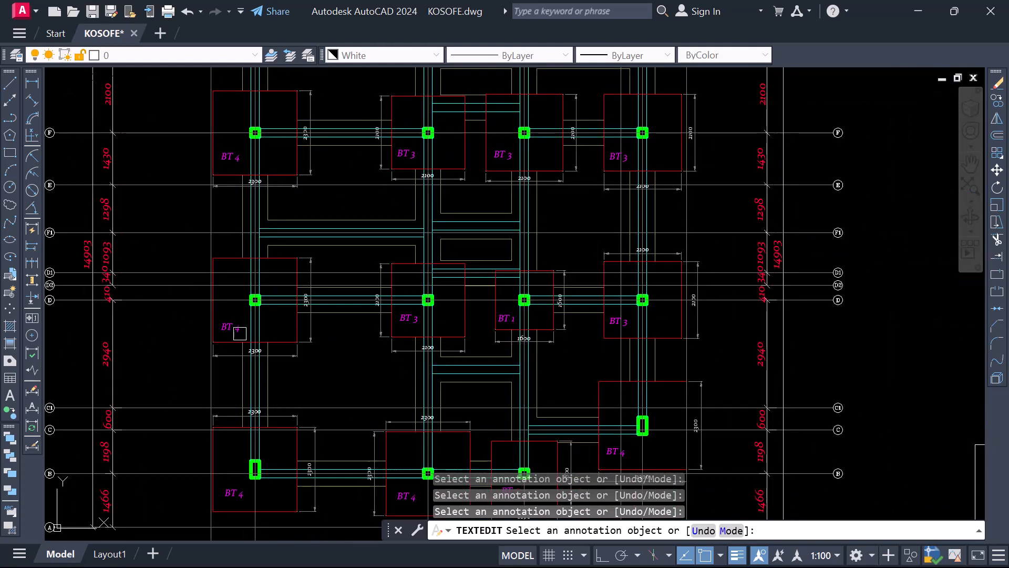
pyautogui.scroll(4, 255, 356)
pyautogui.scroll(-4, 203, 237)
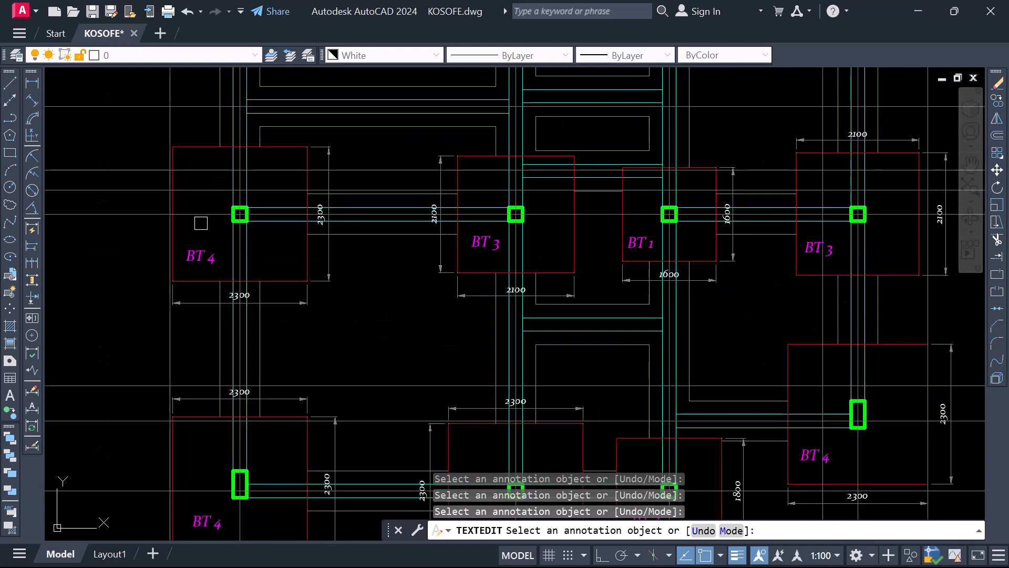
pyautogui.scroll(2, 384, 418)
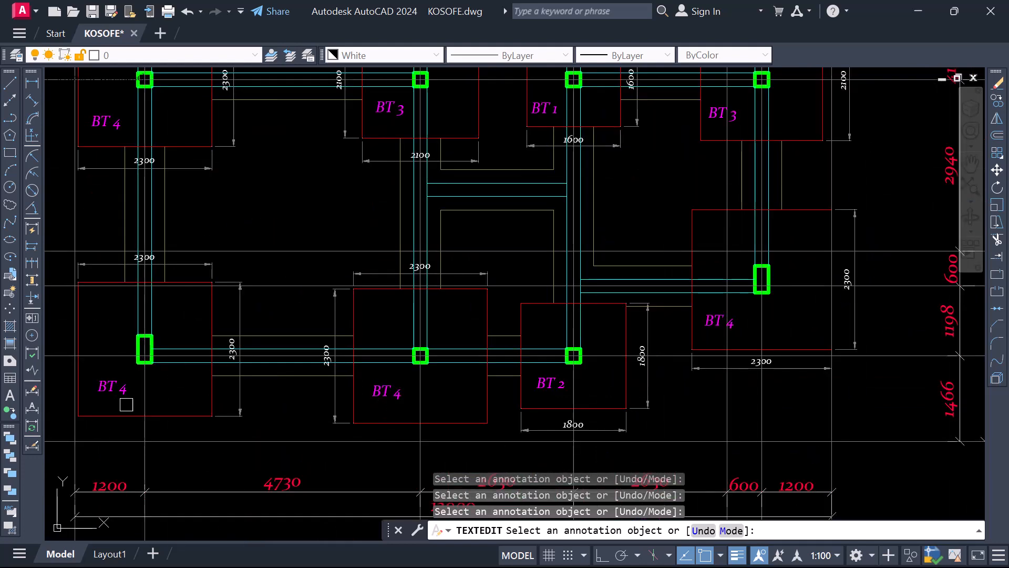
pyautogui.scroll(-2, 127, 404)
pyautogui.scroll(-4, 534, 293)
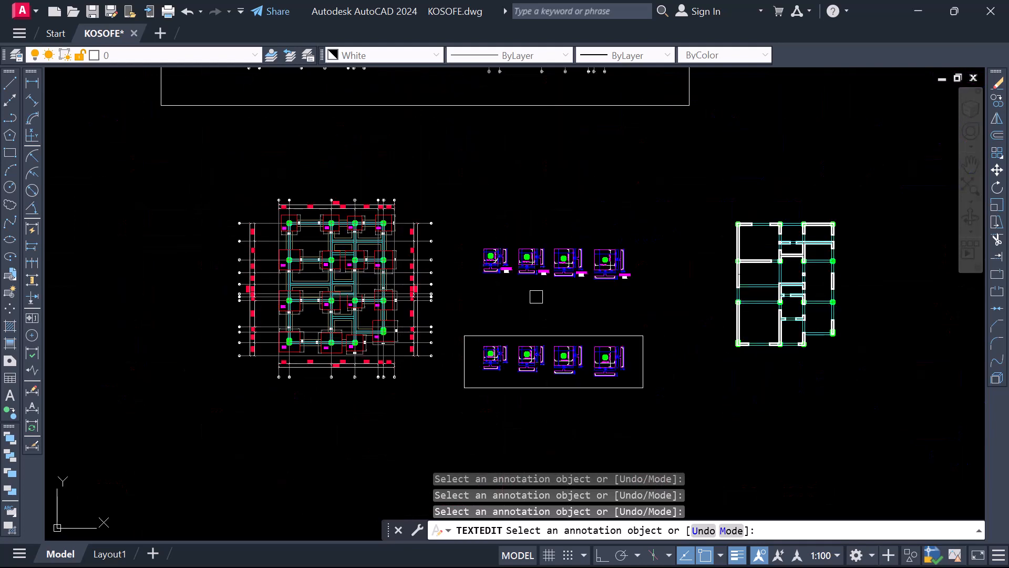
# Examine the BASE TYPE 1 to 4 titles and quantities on the labelled details and compare them with the unlabelled details in the frame
pyautogui.scroll(5, 515, 309)
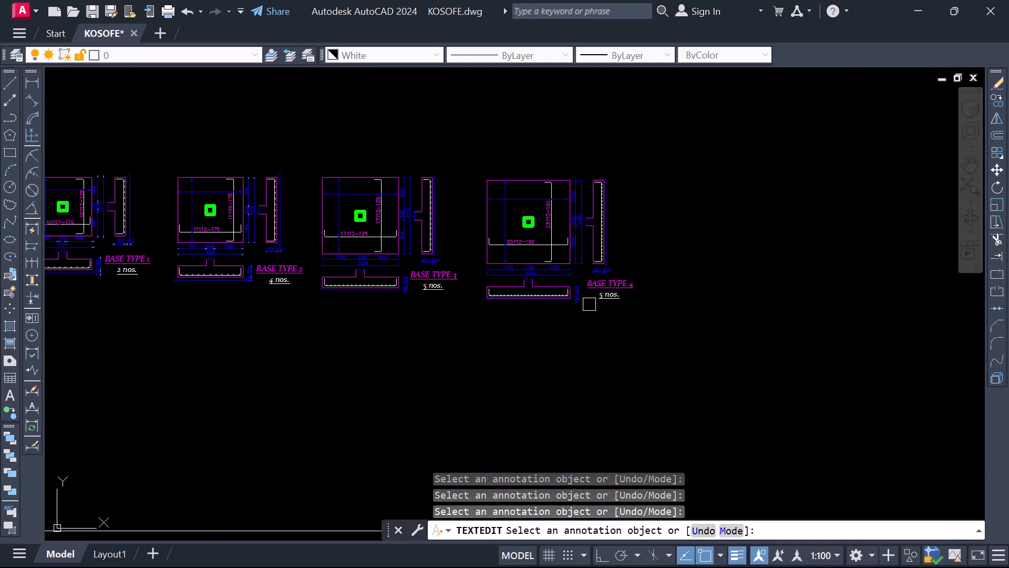
pyautogui.scroll(-2, 658, 330)
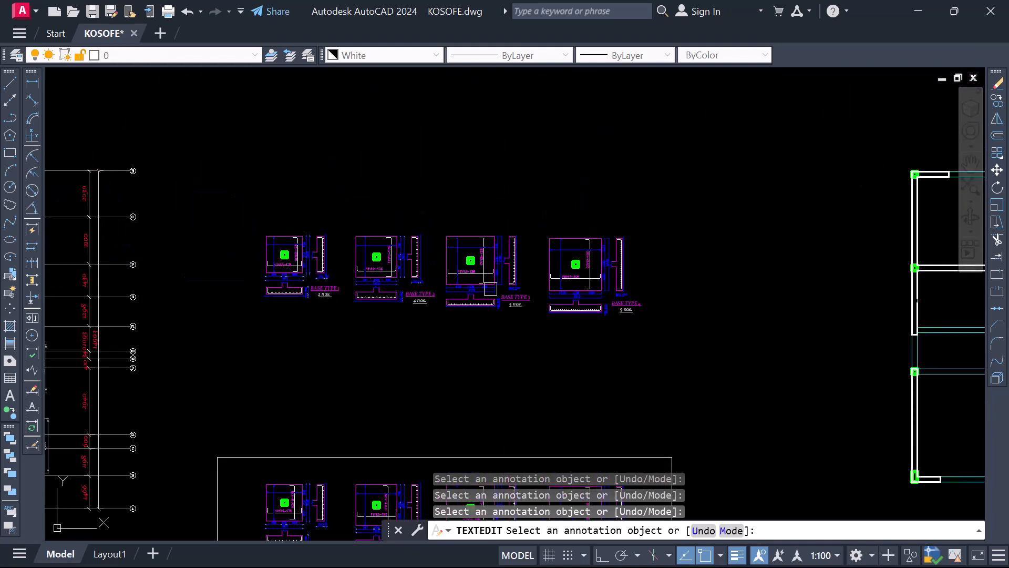
pyautogui.scroll(2, 375, 270)
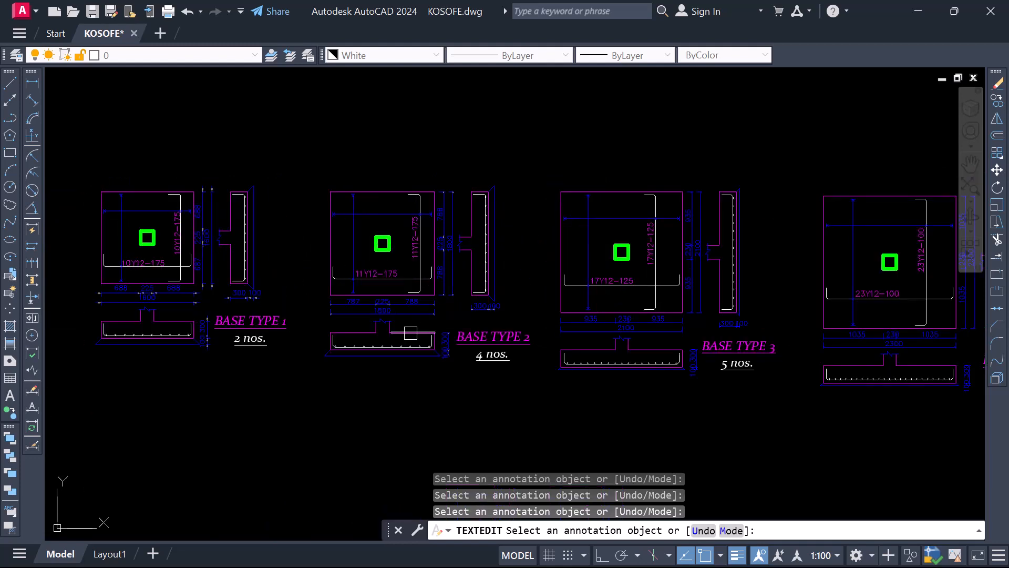
pyautogui.scroll(-1, 444, 362)
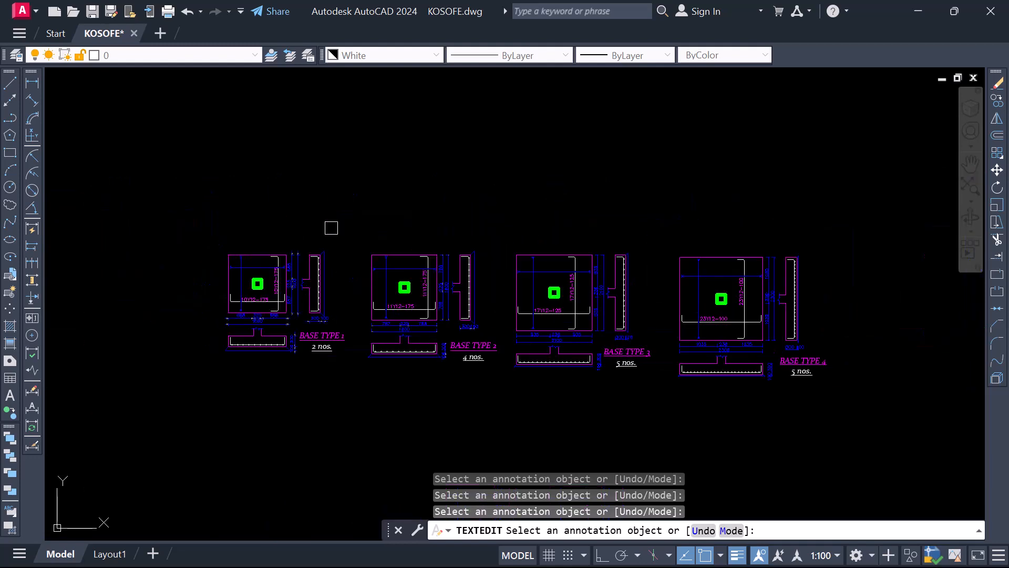
pyautogui.scroll(-4, 527, 250)
pyautogui.scroll(6, 421, 270)
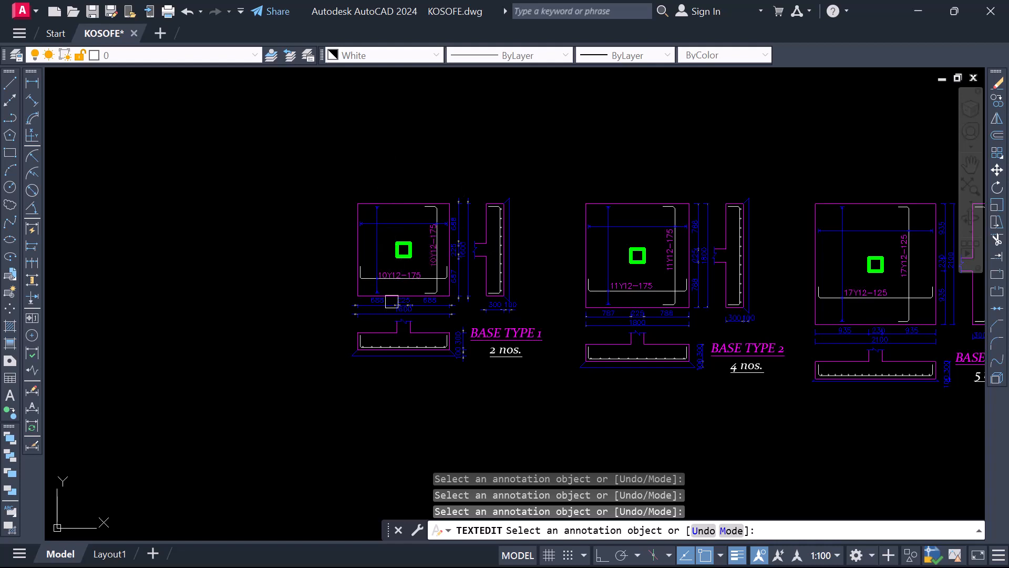
pyautogui.scroll(-5, 352, 192)
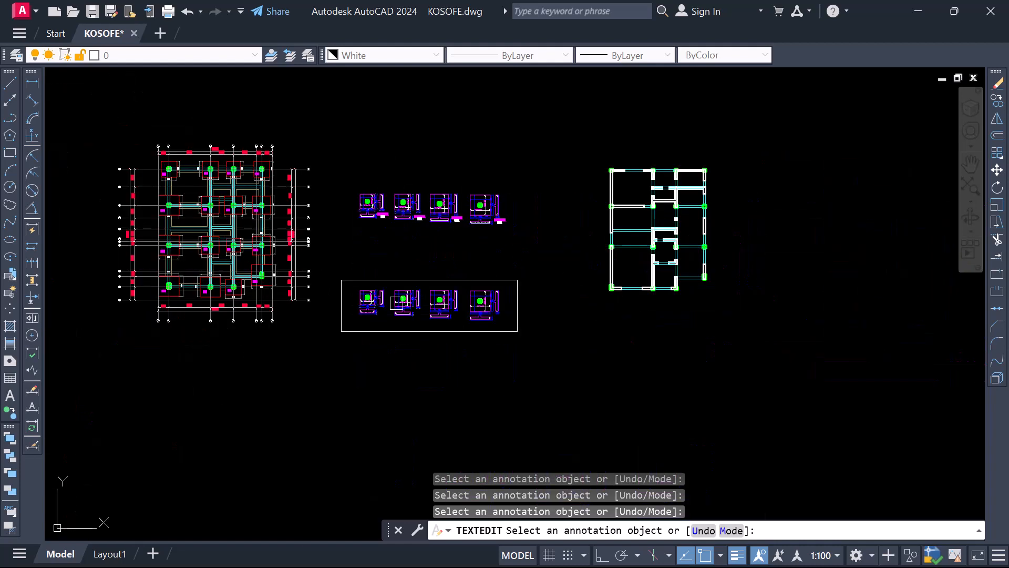
pyautogui.scroll(1, 368, 315)
pyautogui.scroll(2, 380, 281)
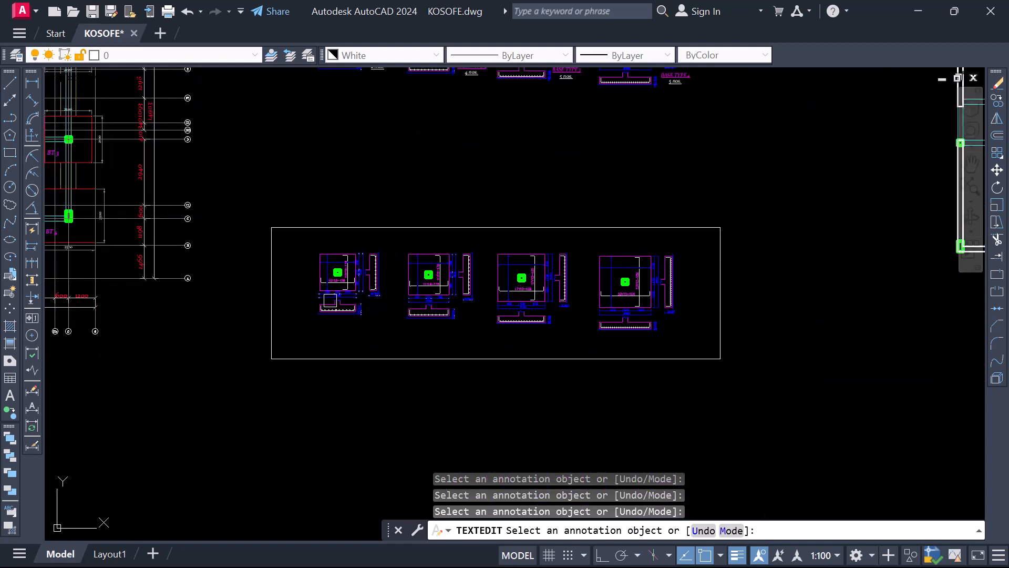
pyautogui.scroll(2, 331, 300)
pyautogui.scroll(-4, 377, 324)
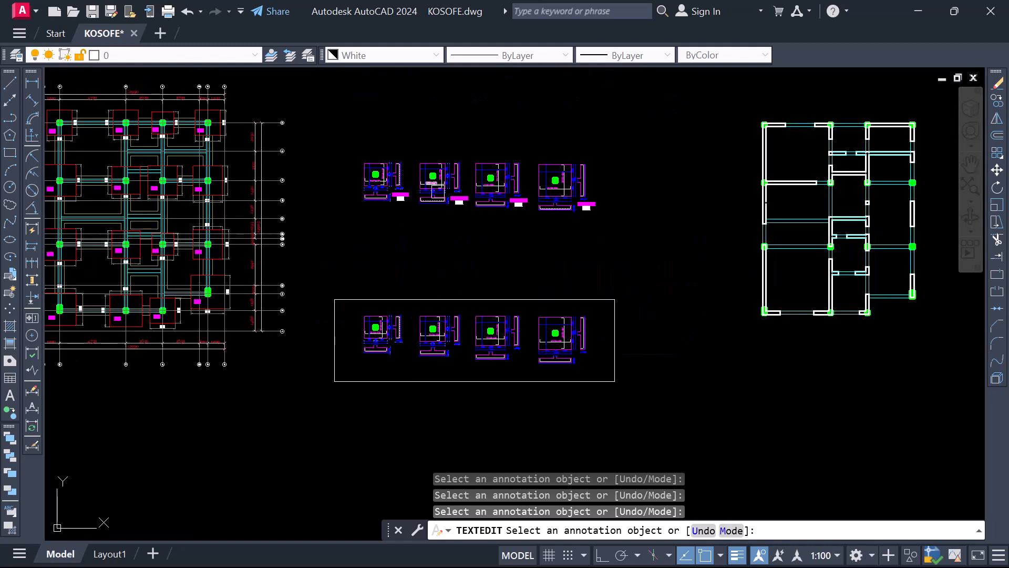
pyautogui.press('Escape')
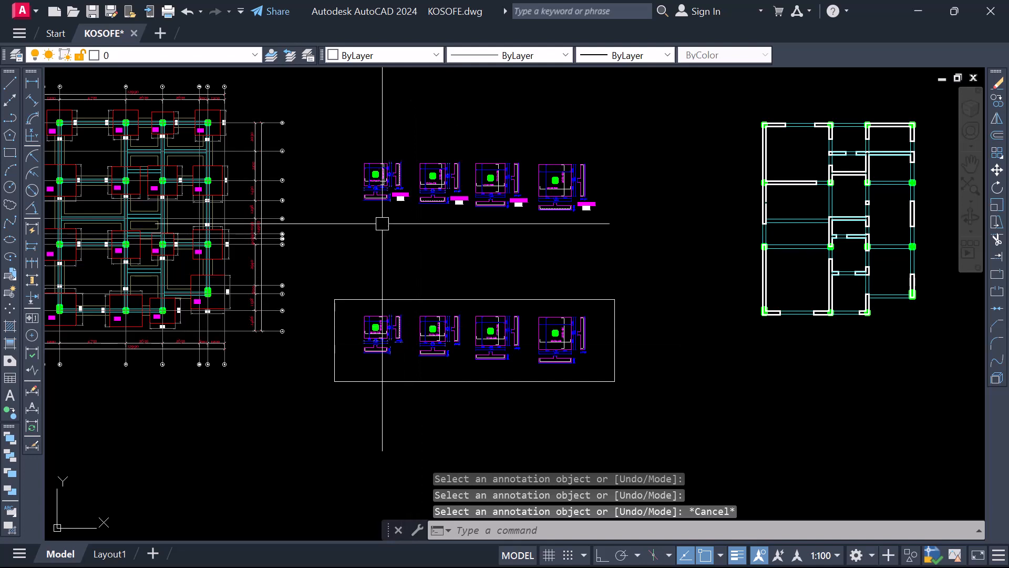
# Erase the four unlabelled base details inside the rectangular frame below the labelled row
pyautogui.scroll(4, 392, 191)
pyautogui.scroll(2, 387, 187)
pyautogui.scroll(-4, 334, 262)
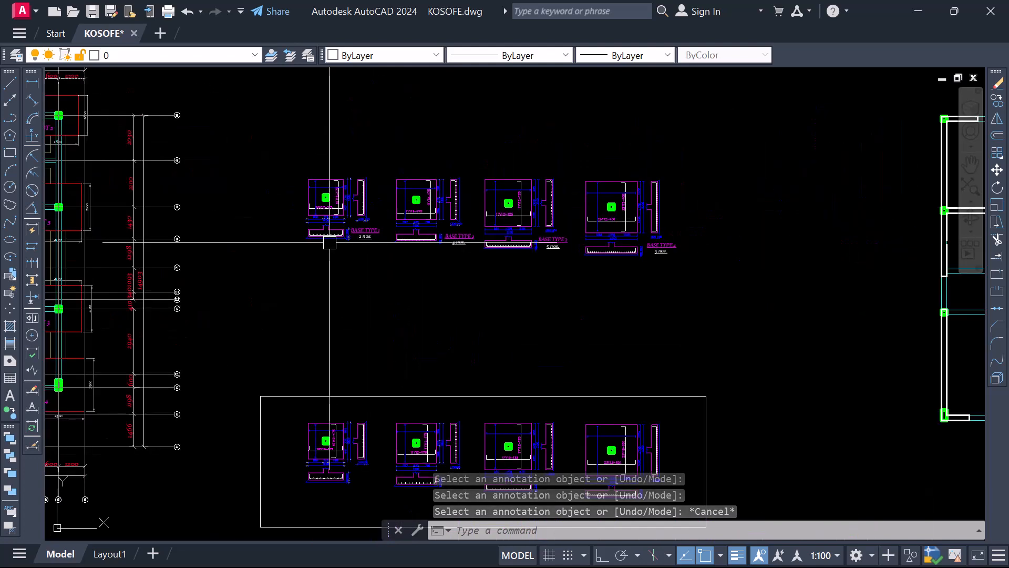
pyautogui.click(302, 309)
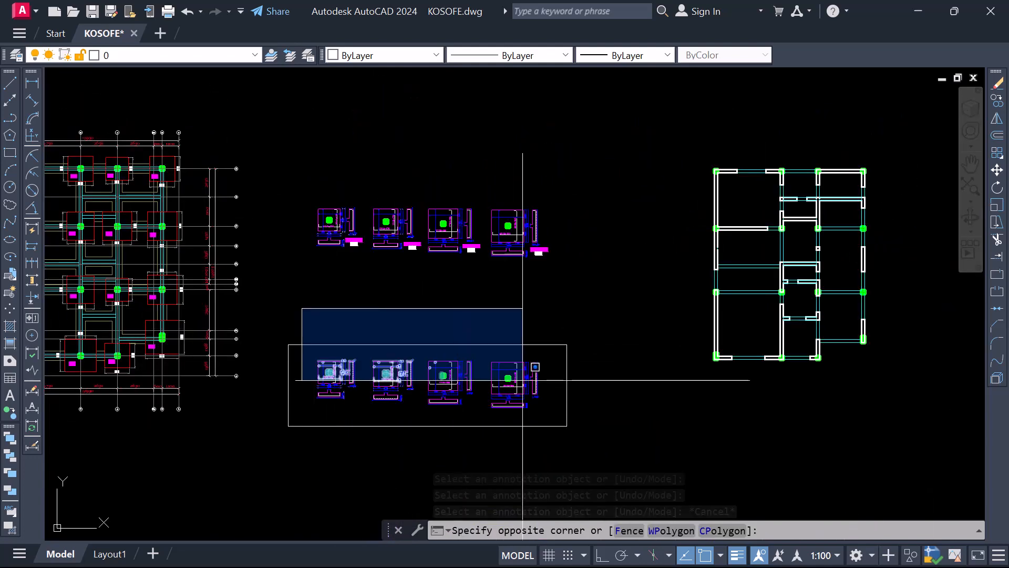
pyautogui.click(613, 425)
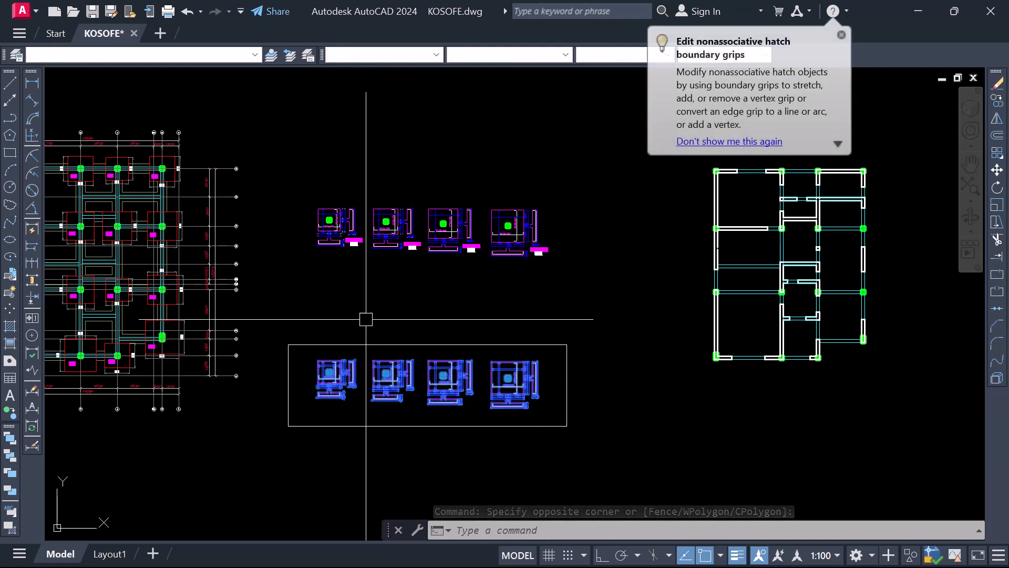
pyautogui.rightClick(373, 421)
pyautogui.click(415, 309)
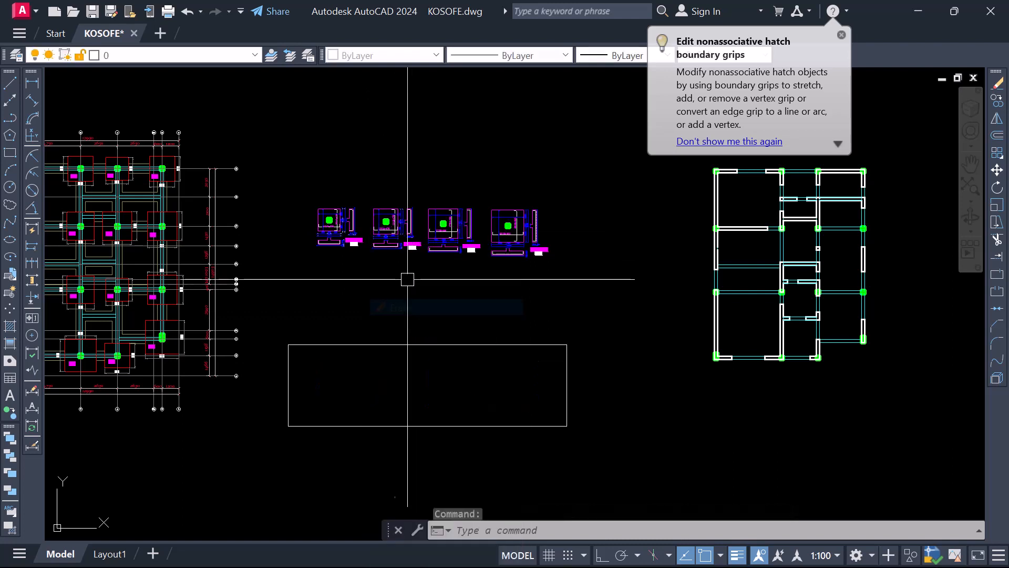
# Copy the four labelled base details, with their titles and quantities, down into the empty rectangular frame
pyautogui.click(304, 184)
pyautogui.click(600, 281)
pyautogui.rightClick(484, 214)
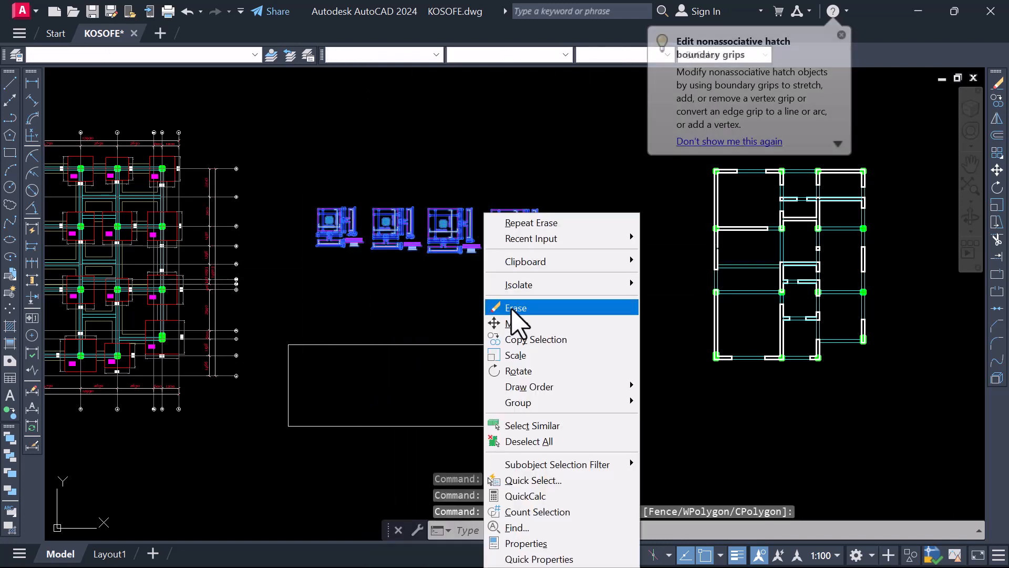
pyautogui.click(520, 339)
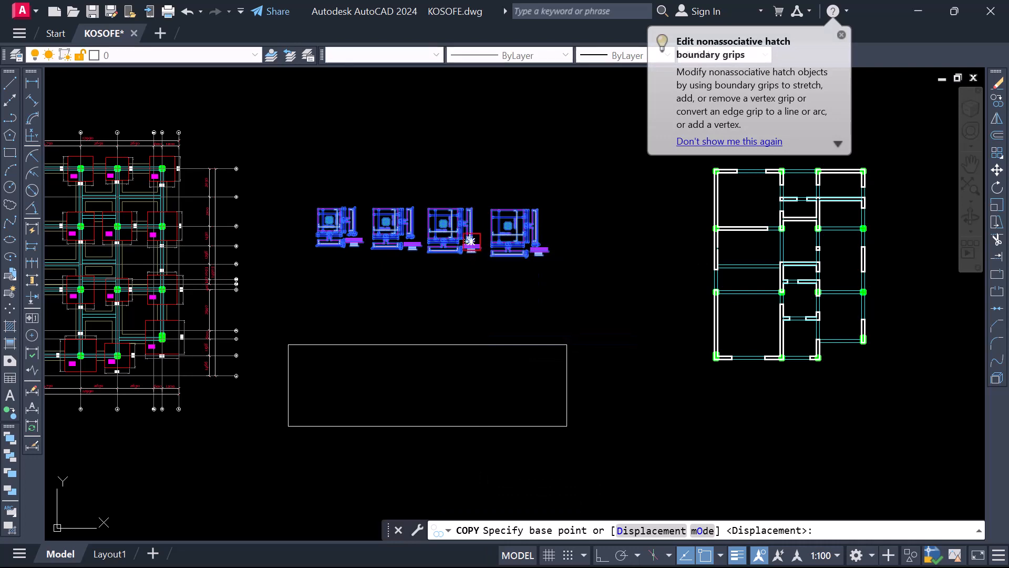
pyautogui.click(469, 241)
pyautogui.click(458, 396)
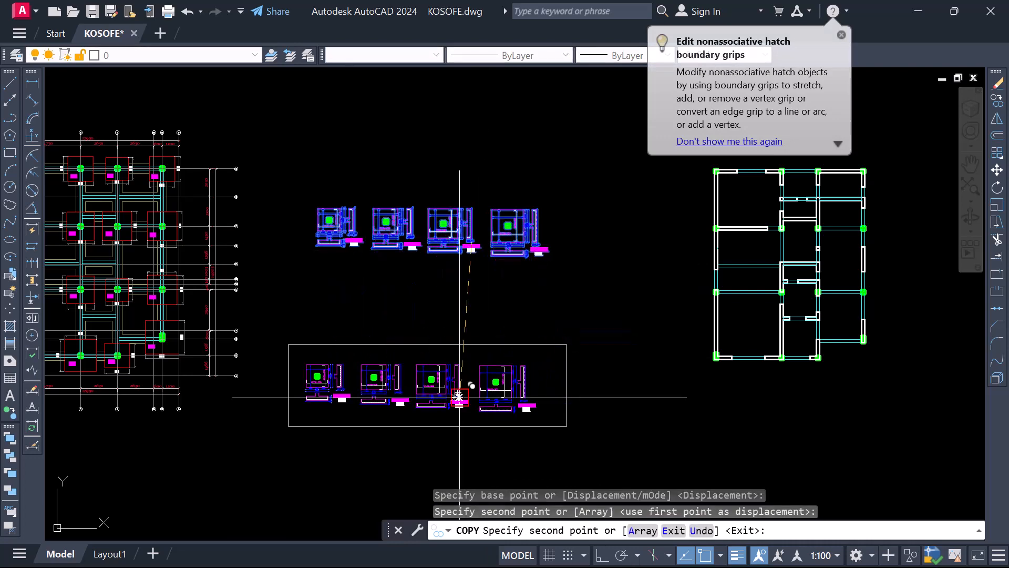
pyautogui.press('Escape')
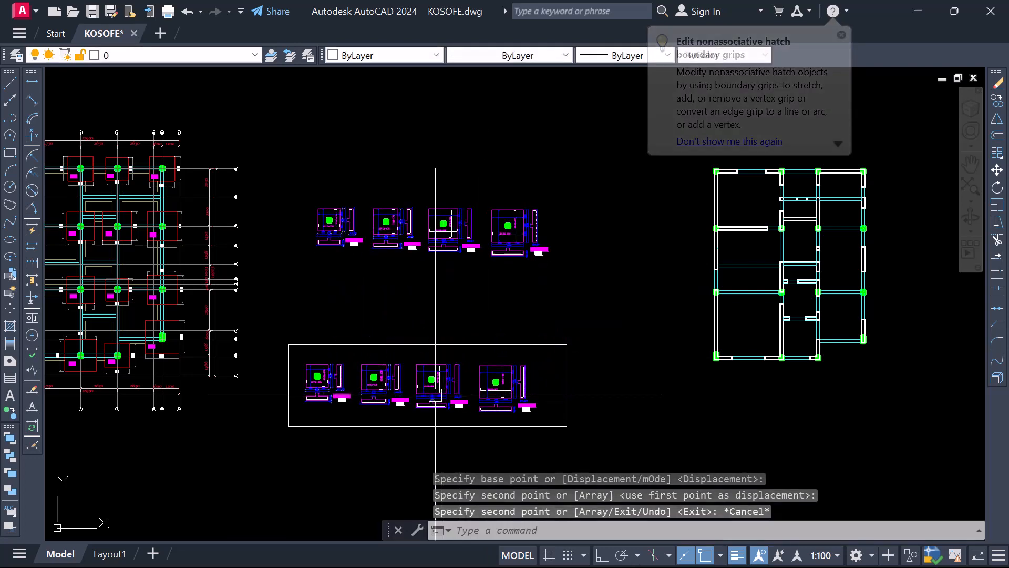
# Examine the copied BASE TYPE 1 detail in the frame, especially its reinforcement labels and the free space beside the pad
pyautogui.scroll(-2, 512, 357)
pyautogui.scroll(8, 383, 376)
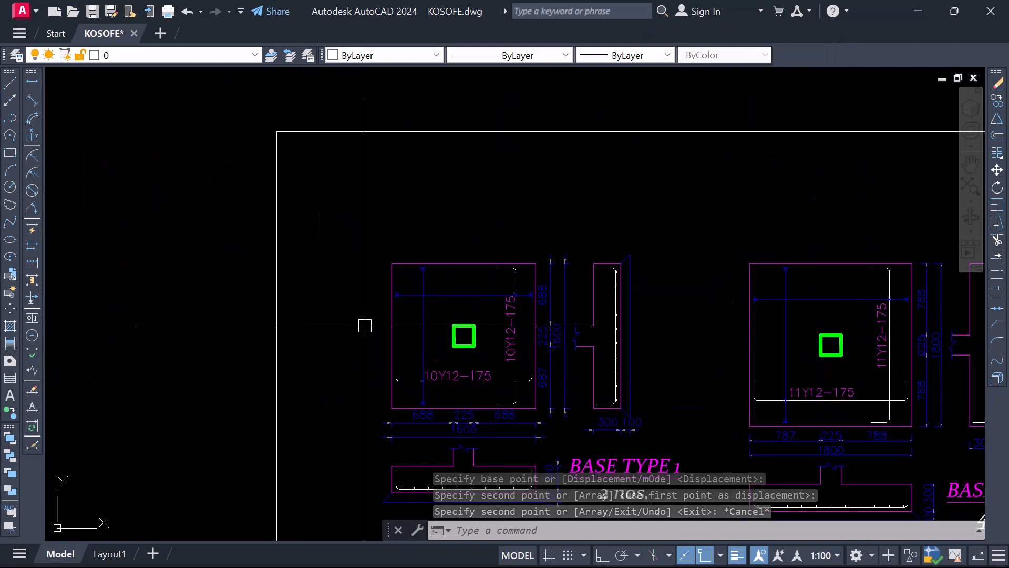
pyautogui.scroll(-3, 444, 275)
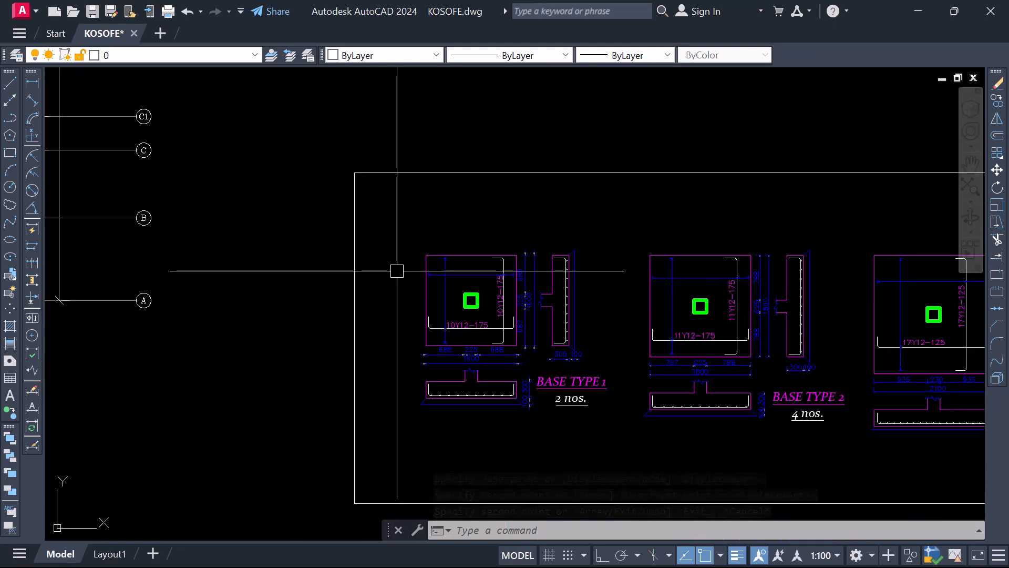
pyautogui.scroll(1, 397, 271)
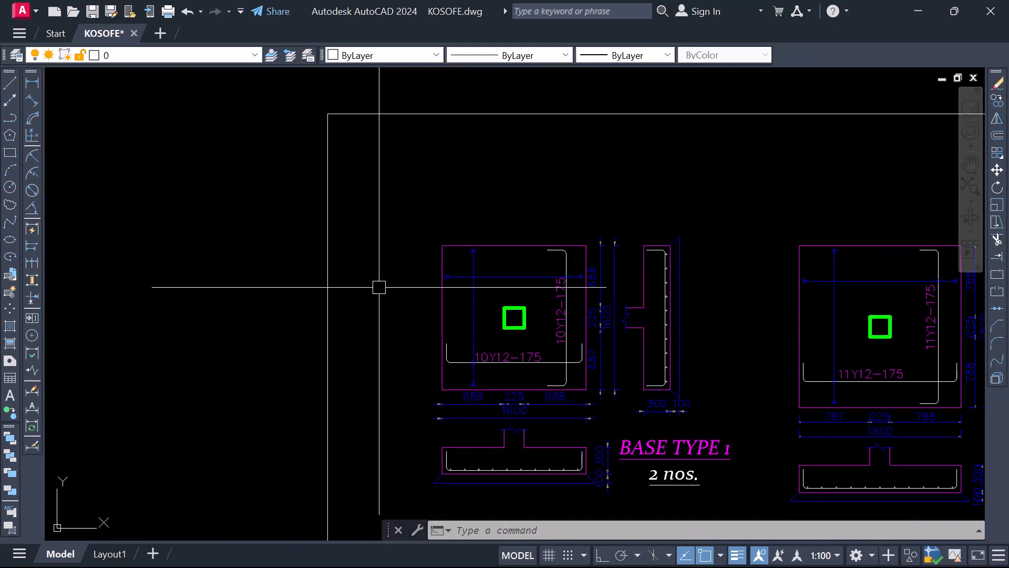
pyautogui.press('Escape')
pyautogui.press('Escape')
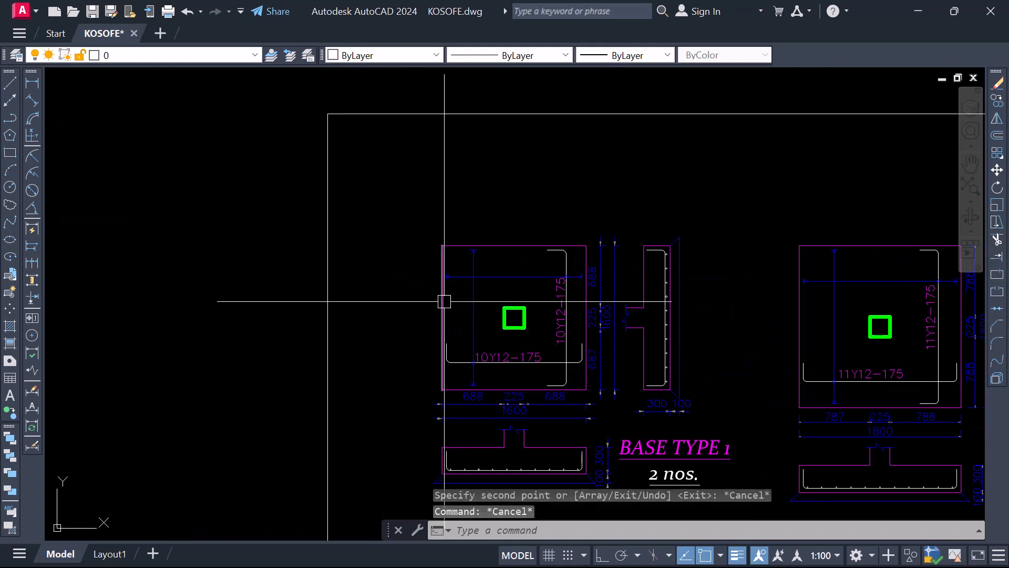
pyautogui.scroll(-2, 457, 286)
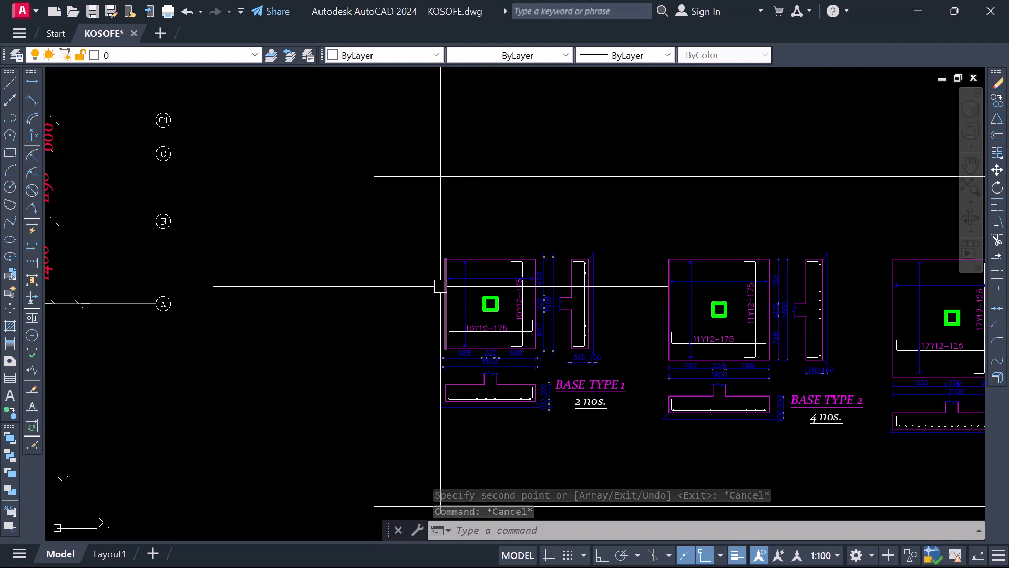
pyautogui.scroll(2, 437, 288)
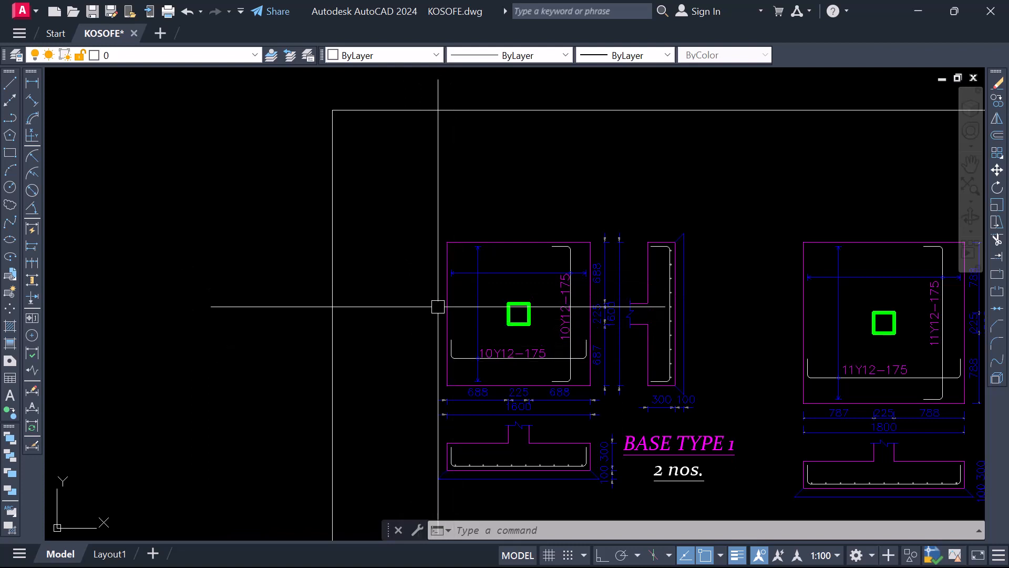
pyautogui.scroll(-2, 438, 306)
pyautogui.scroll(2, 466, 274)
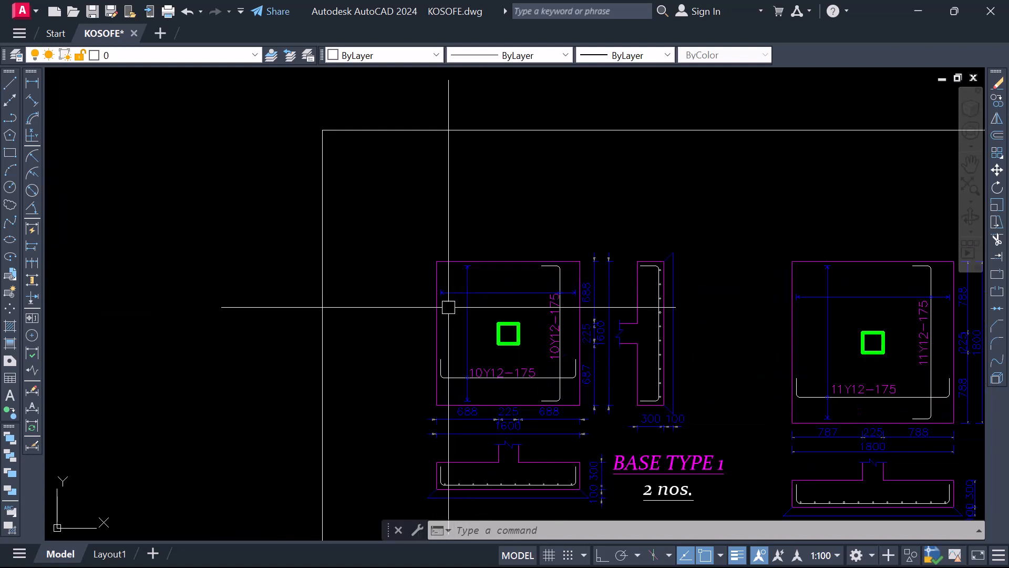
# With Ortho on, draw a horizontal line from the left end of the copied BASE TYPE 1's horizontal bar-range line to outside the pad
pyautogui.write('l')
pyautogui.press('Return')
pyautogui.scroll(6, 440, 316)
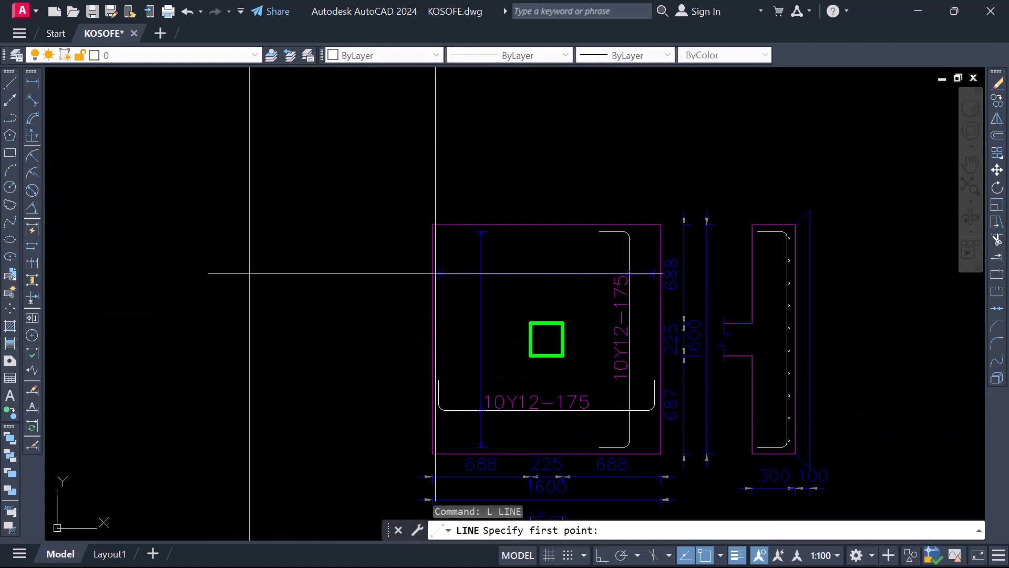
pyautogui.click(438, 326)
pyautogui.scroll(-6, 526, 316)
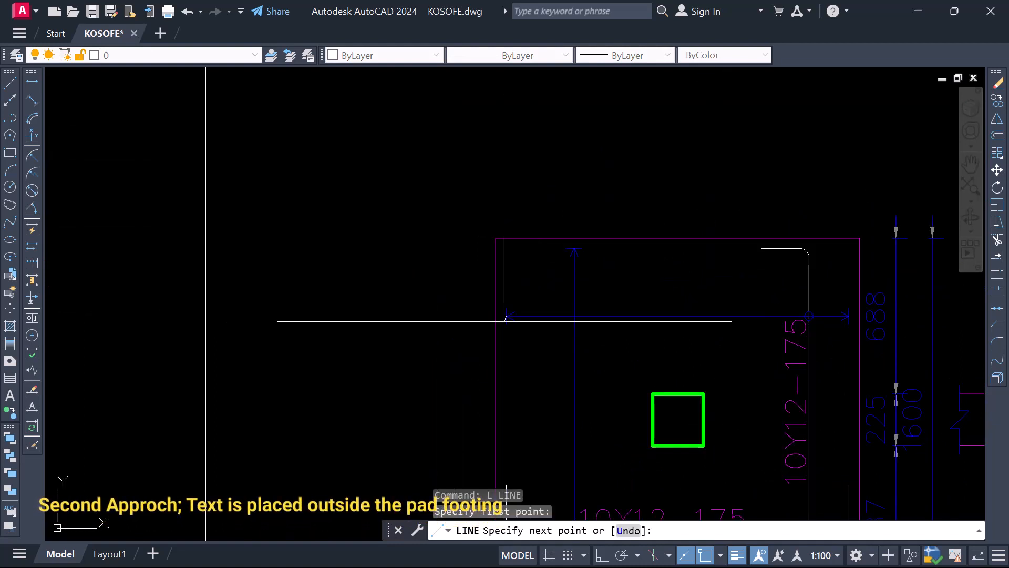
pyautogui.press('F8')
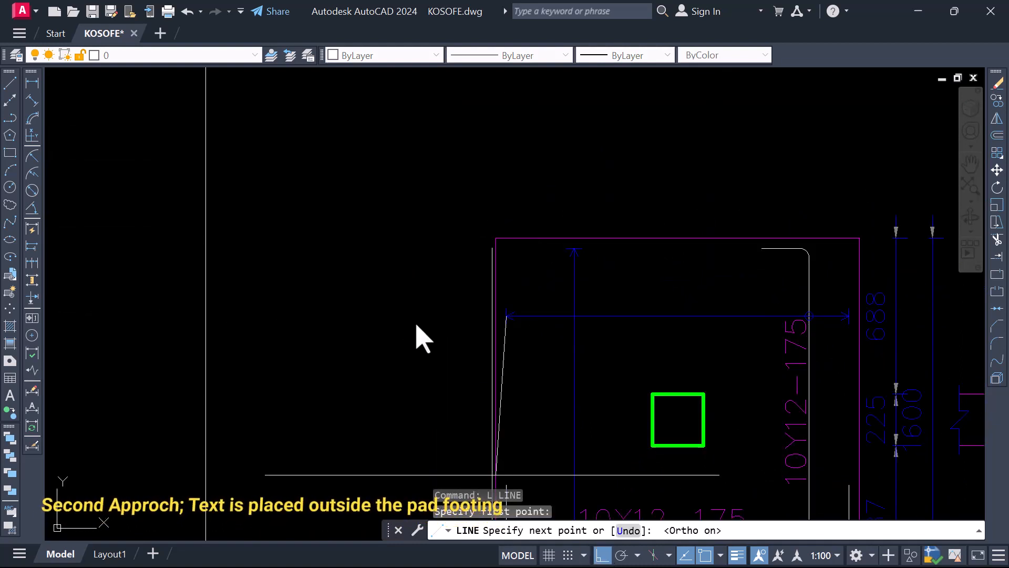
pyautogui.scroll(-5, 270, 308)
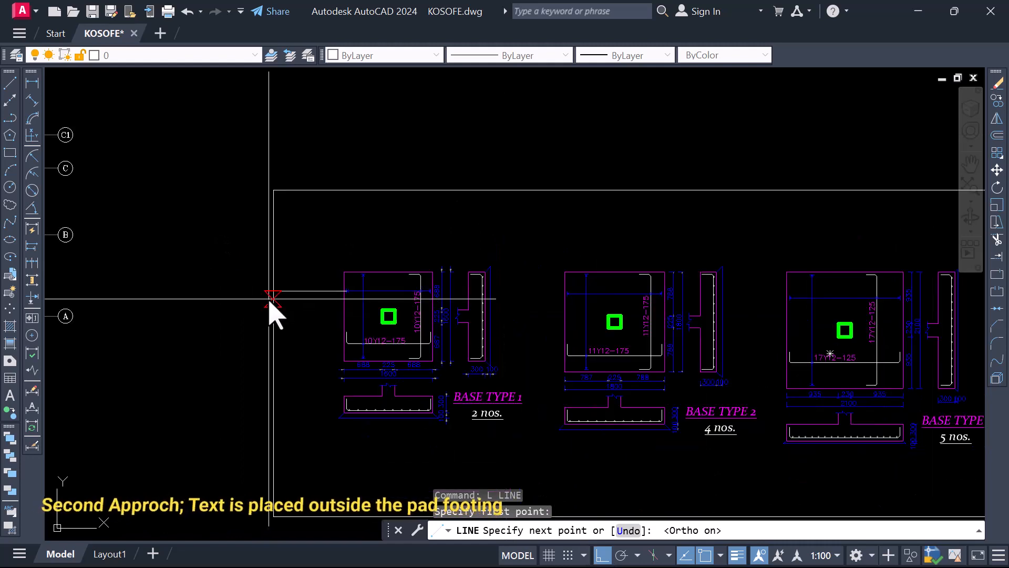
pyautogui.scroll(3, 286, 305)
pyautogui.scroll(-4, 289, 304)
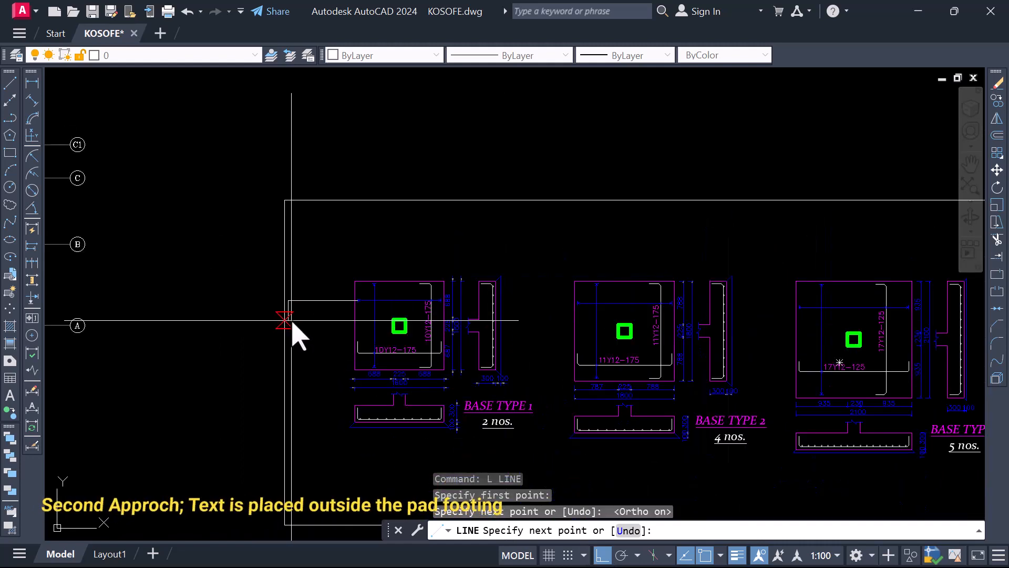
pyautogui.press('Escape')
# Move the rectangular frame straight up so it encloses the original upper row of labelled base details
pyautogui.click(356, 201)
pyautogui.rightClick(356, 202)
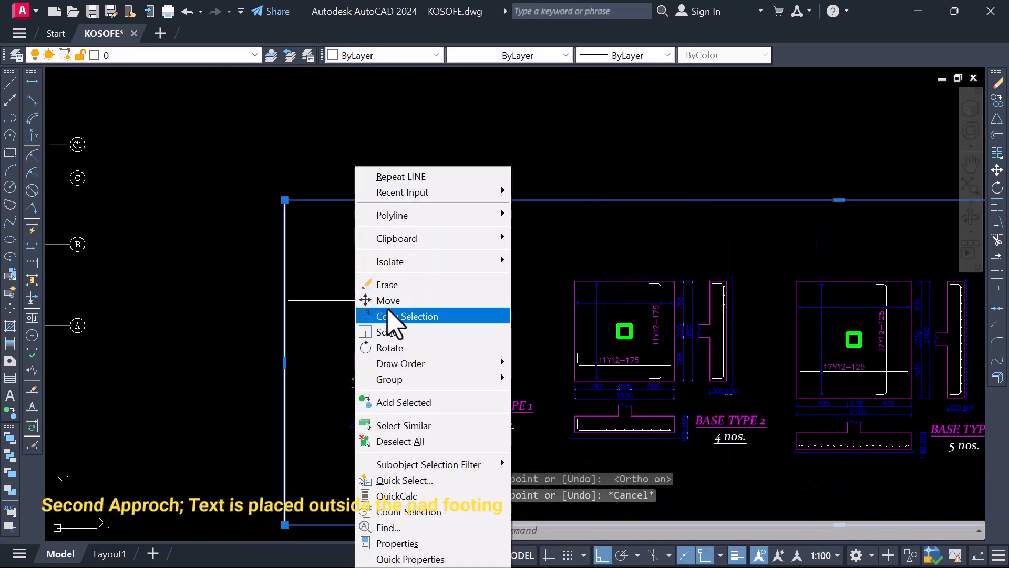
pyautogui.click(386, 300)
pyautogui.click(319, 420)
pyautogui.scroll(-4, 320, 420)
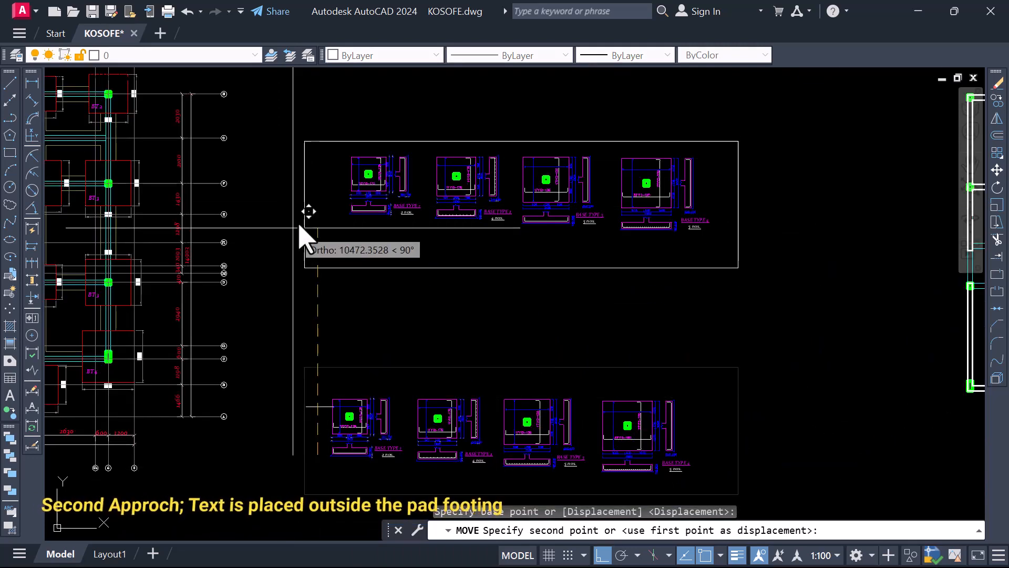
pyautogui.click(315, 227)
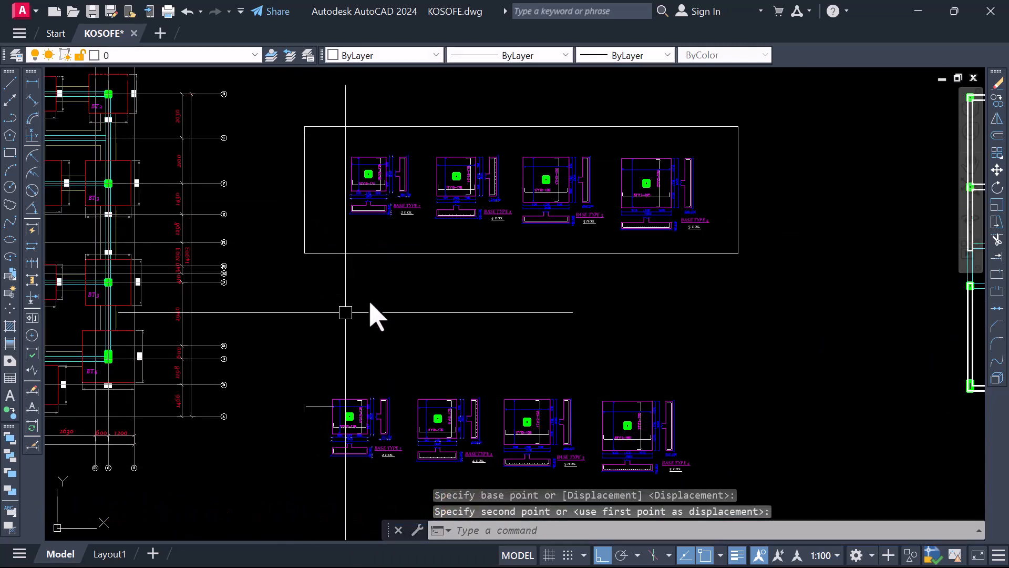
# Draw a horizontal leader line about 1550 long from the lower BASE TYPE 1's vertical bar-range line to outside the pad, level with the upper leader's end
pyautogui.scroll(-2, 455, 242)
pyautogui.scroll(7, 374, 338)
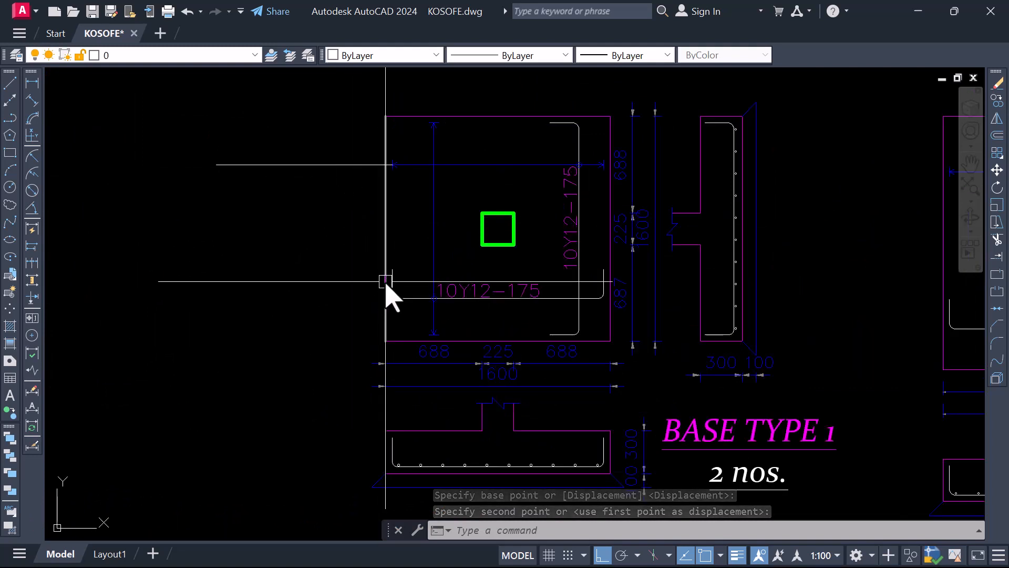
pyautogui.write('l')
pyautogui.press('Return')
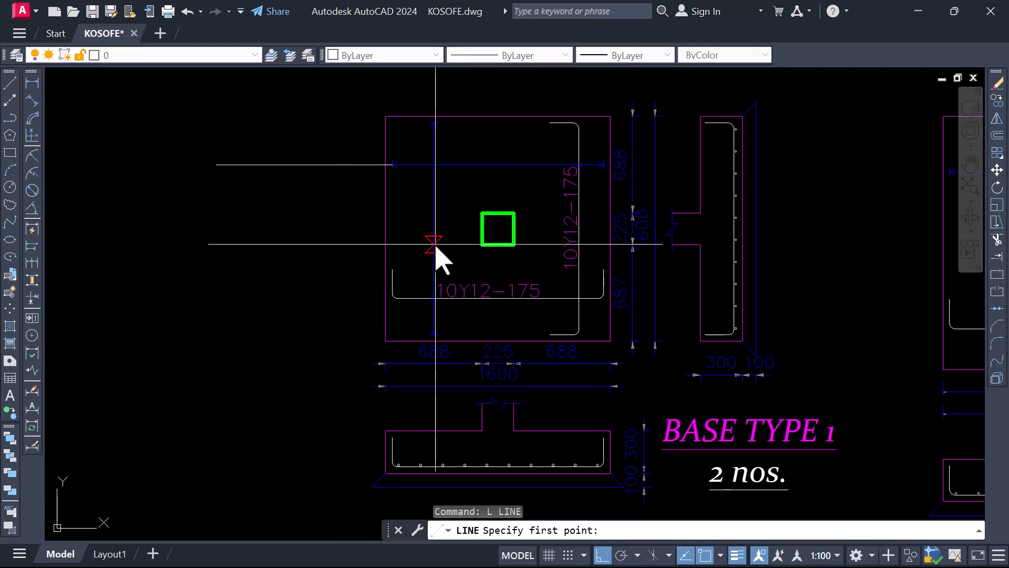
pyautogui.click(434, 244)
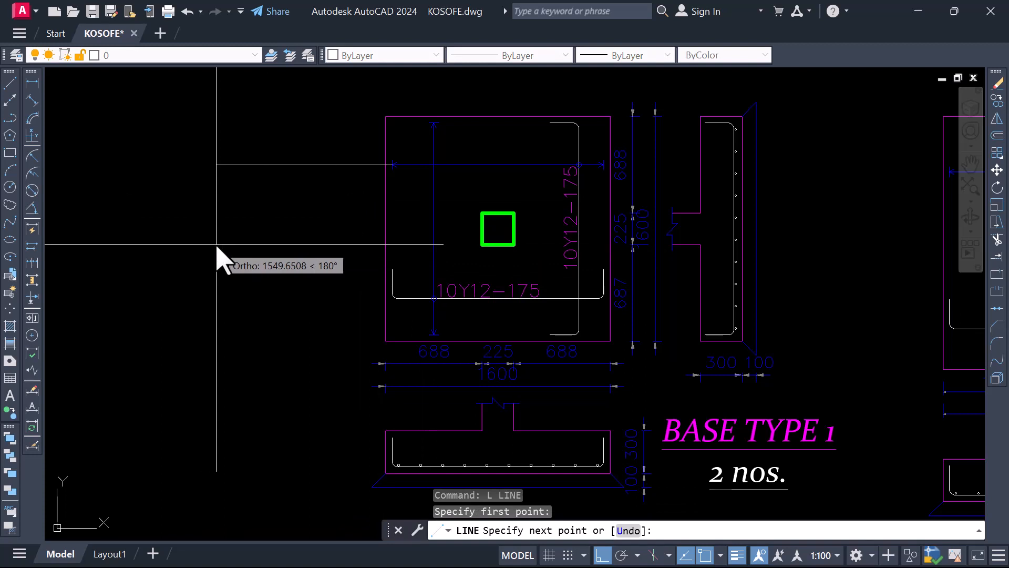
pyautogui.click(217, 244)
pyautogui.press('Escape')
pyautogui.scroll(-2, 289, 242)
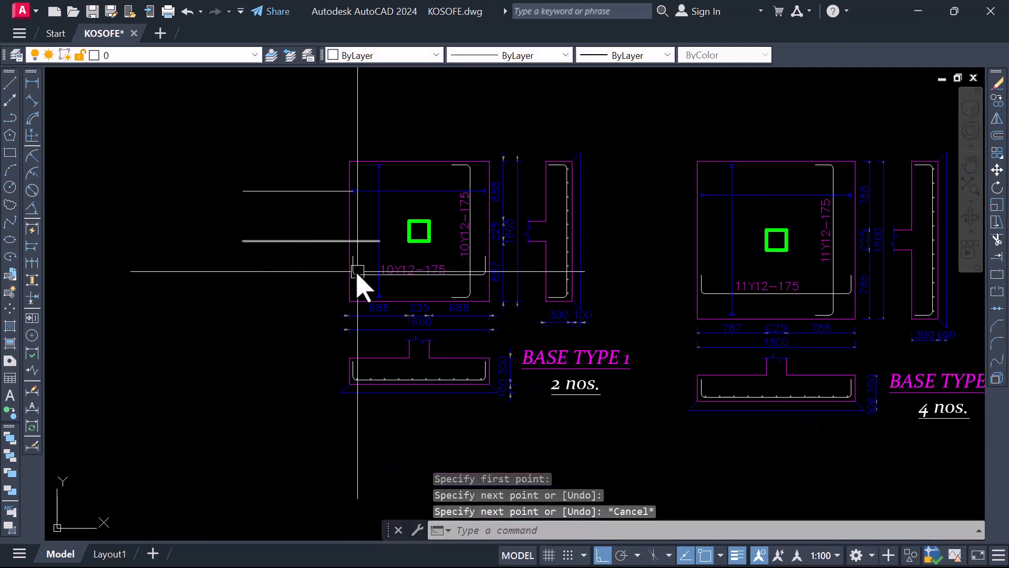
# Copy the horizontal 10Y12-175 label from inside the BASE TYPE 1 pad onto the lower leader line outside it
pyautogui.scroll(2, 379, 263)
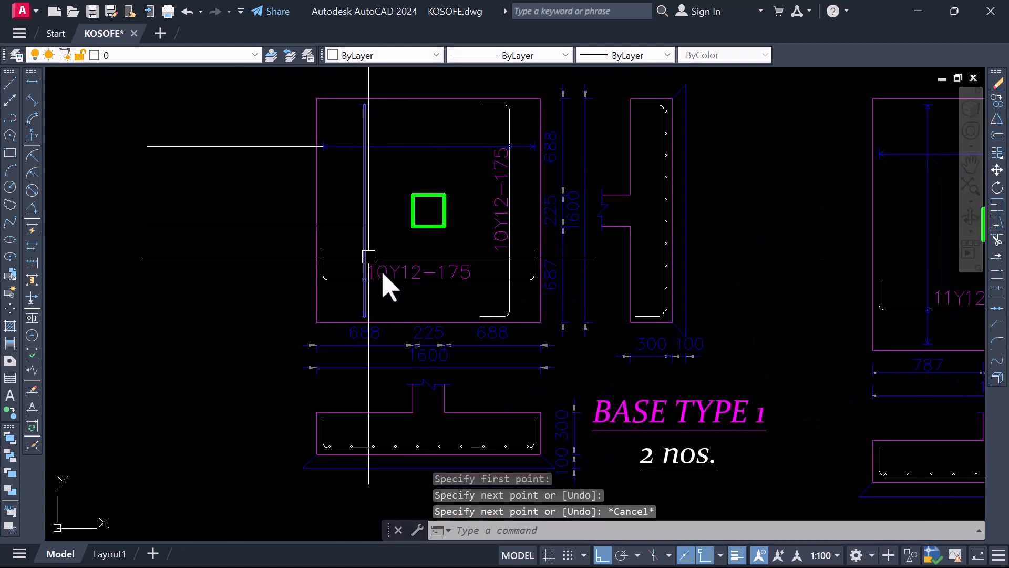
pyautogui.click(392, 274)
pyautogui.rightClick(389, 271)
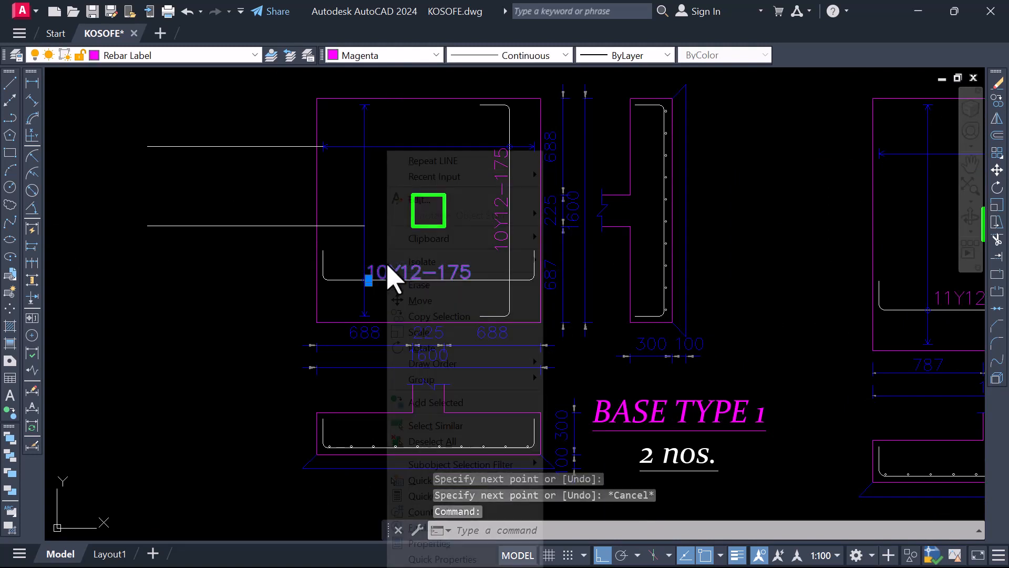
pyautogui.click(427, 317)
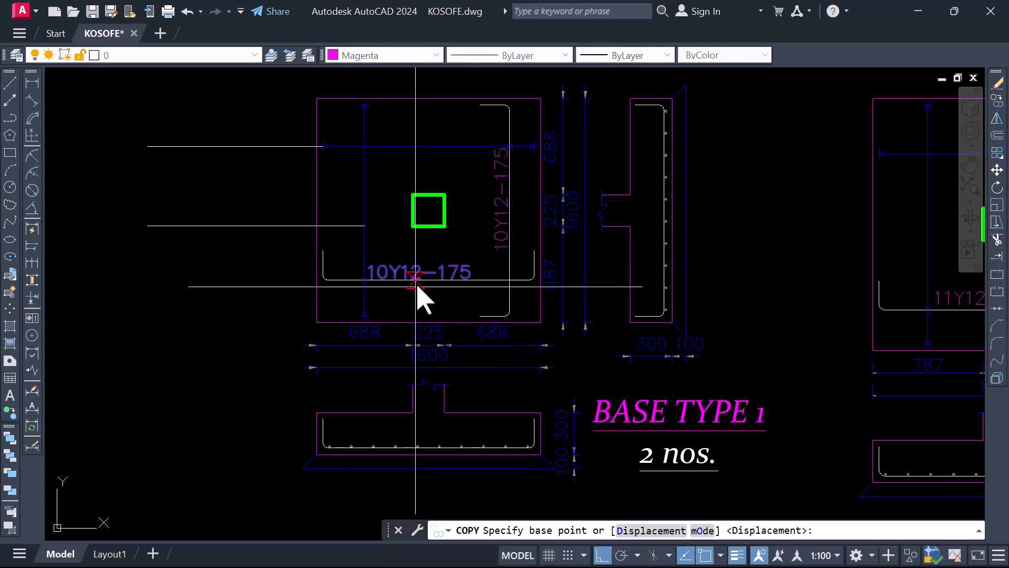
pyautogui.click(415, 286)
pyautogui.click(209, 229)
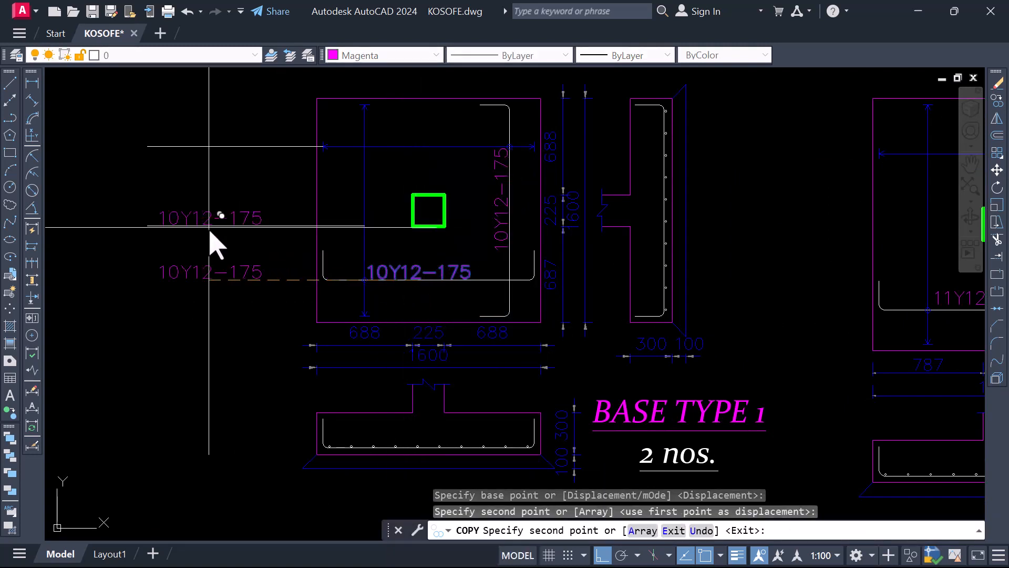
pyautogui.scroll(-2, 333, 264)
pyautogui.press('Escape')
# Move the vertical 10Y12-175 label out of the BASE TYPE 1 pad to the outer part of the upper leader line
pyautogui.scroll(2, 406, 253)
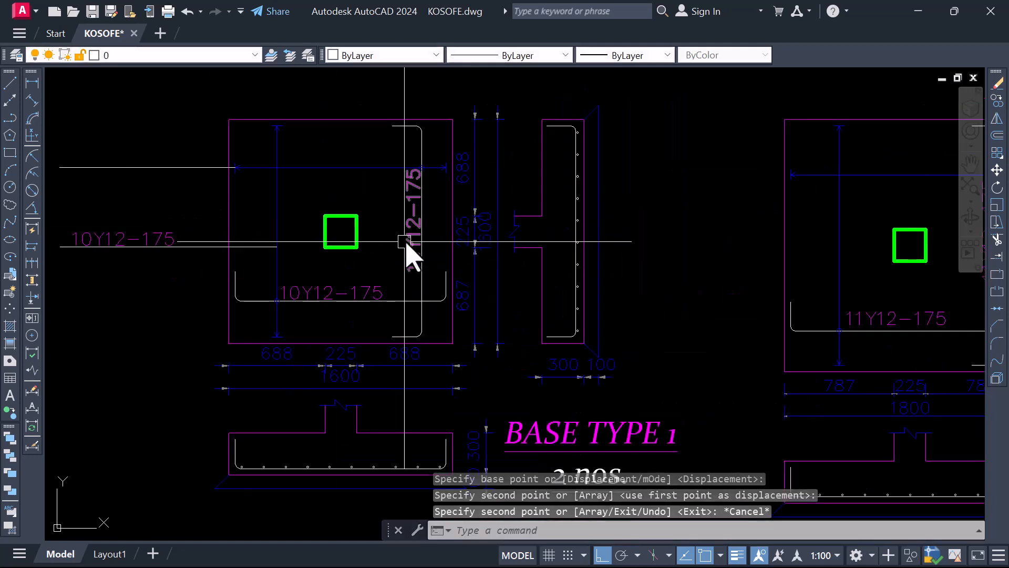
pyautogui.click(406, 244)
pyautogui.rightClick(406, 245)
pyautogui.click(431, 301)
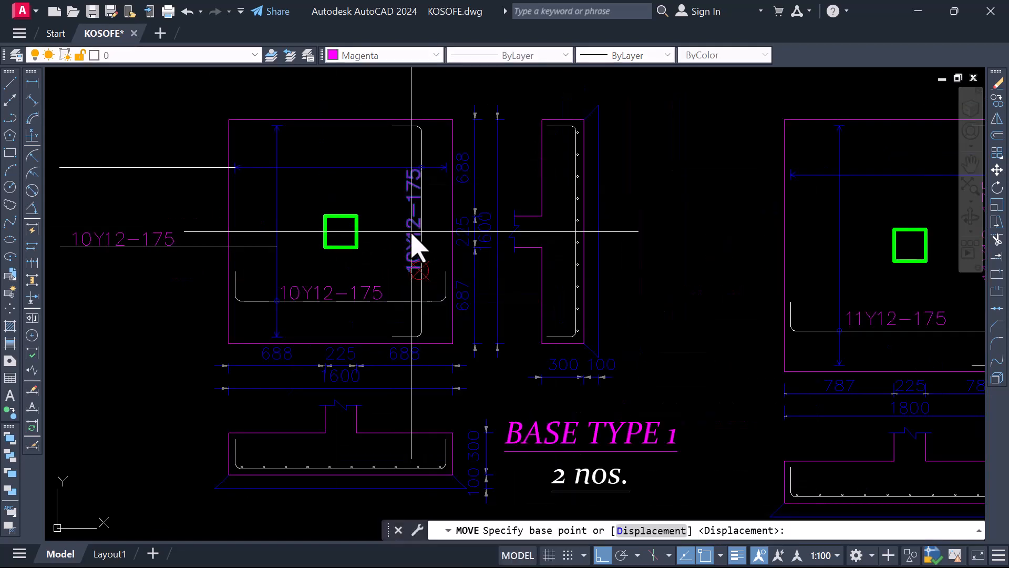
pyautogui.click(410, 248)
pyautogui.press('Escape')
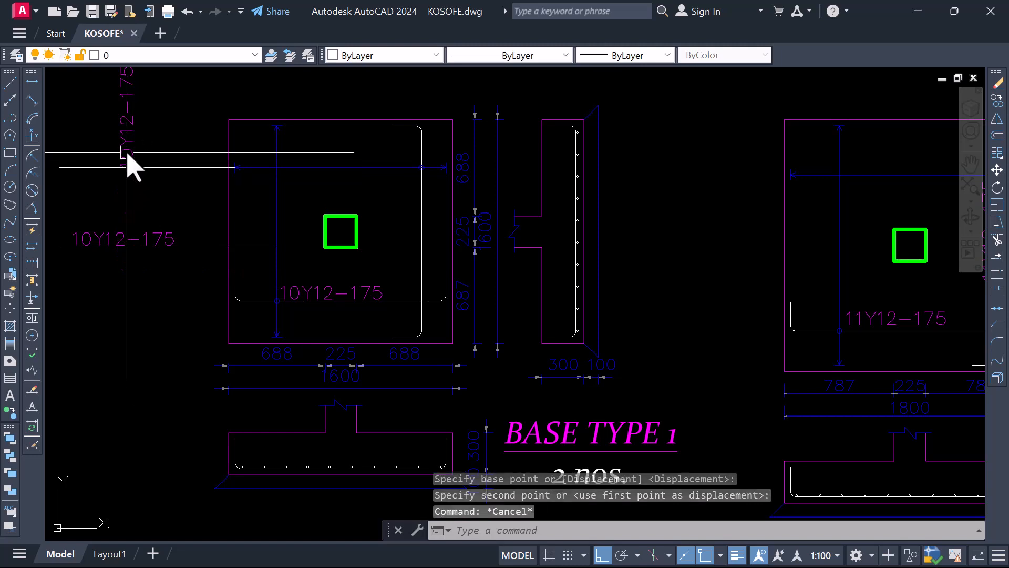
# Rotate the moved vertical 10Y12-175 label by 270° so it reads horizontally above the upper leader line
pyautogui.click(130, 160)
pyautogui.rightClick(128, 163)
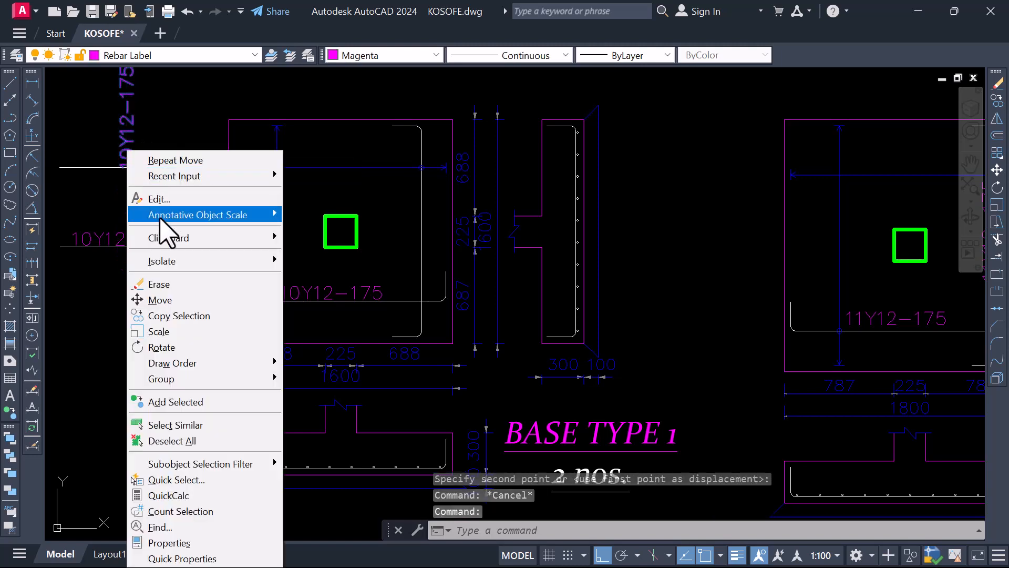
pyautogui.click(178, 347)
pyautogui.scroll(-5, 180, 316)
pyautogui.scroll(5, 179, 329)
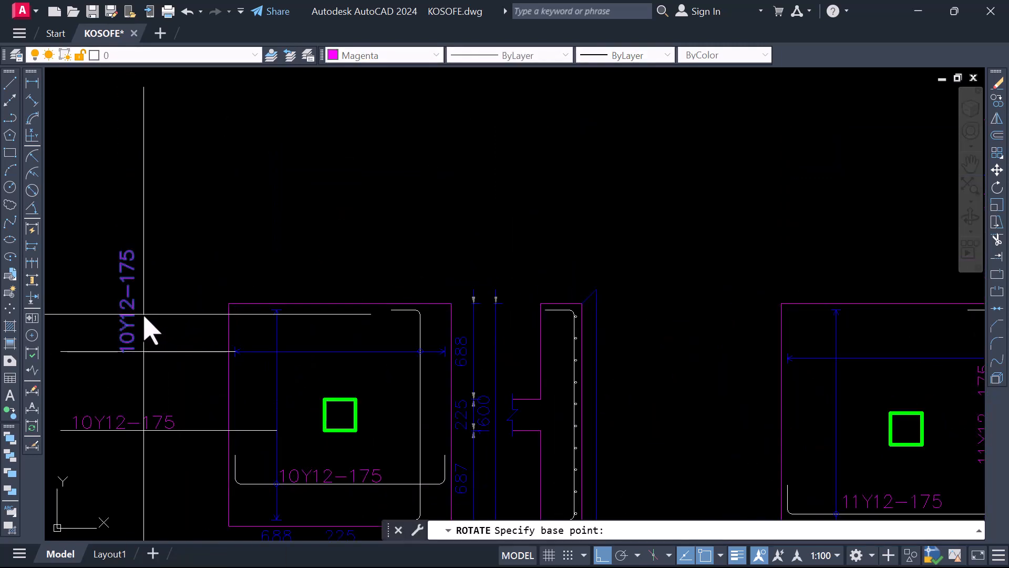
pyautogui.click(148, 350)
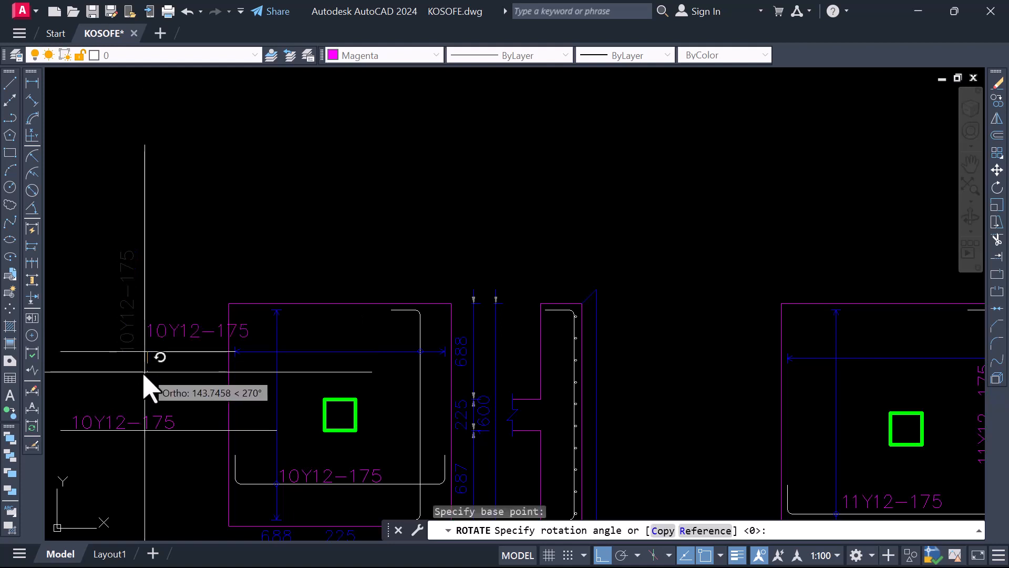
pyautogui.click(169, 327)
pyautogui.scroll(-3, 315, 302)
pyautogui.scroll(4, 244, 315)
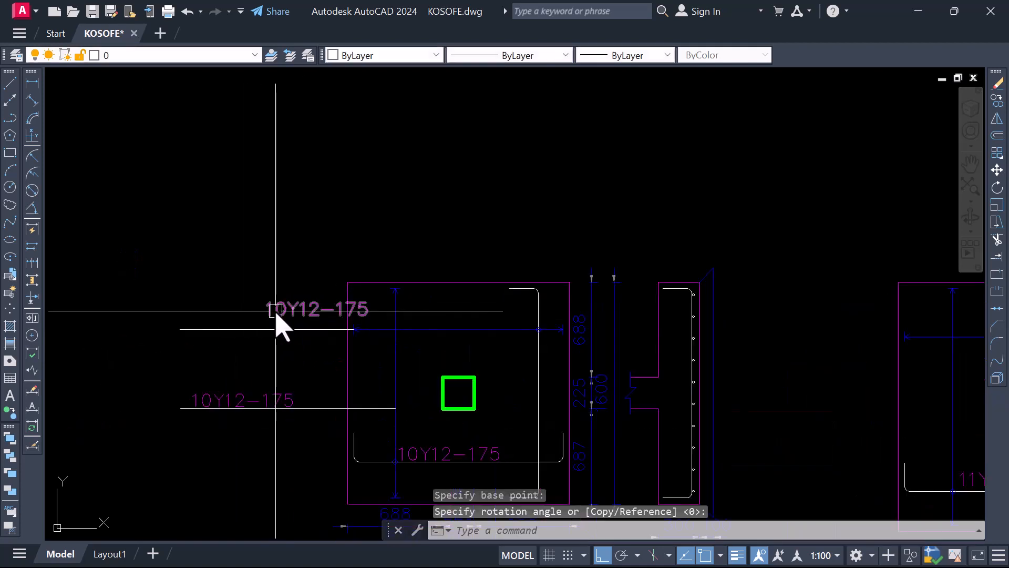
# Move the rotated 10Y12-175 label sideways in line with the lower label, and lower it about 60 towards the upper leader line
pyautogui.click(280, 318)
pyautogui.rightClick(270, 318)
pyautogui.click(304, 302)
pyautogui.click(255, 348)
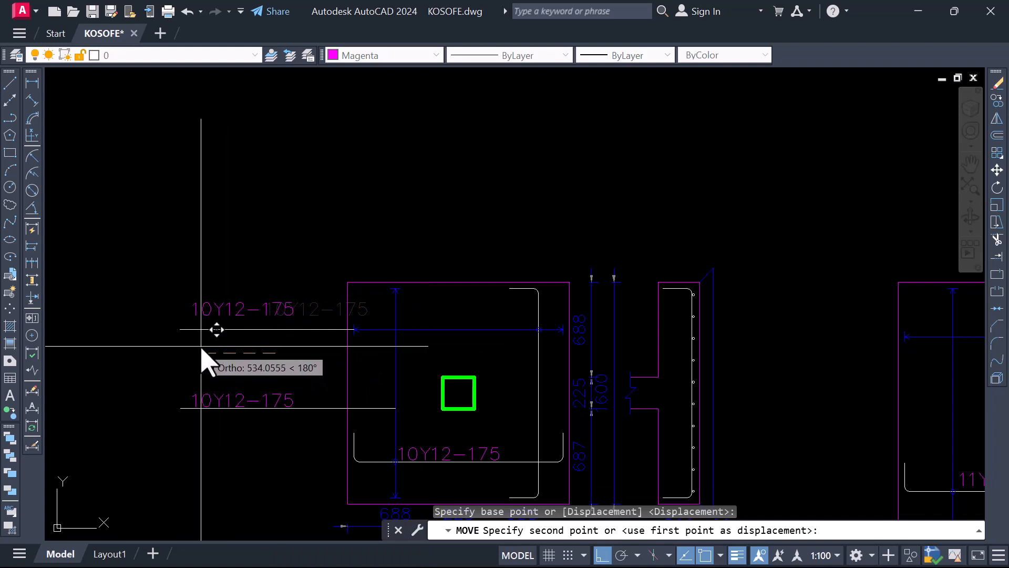
pyautogui.click(201, 346)
pyautogui.press('Return')
pyautogui.click(231, 350)
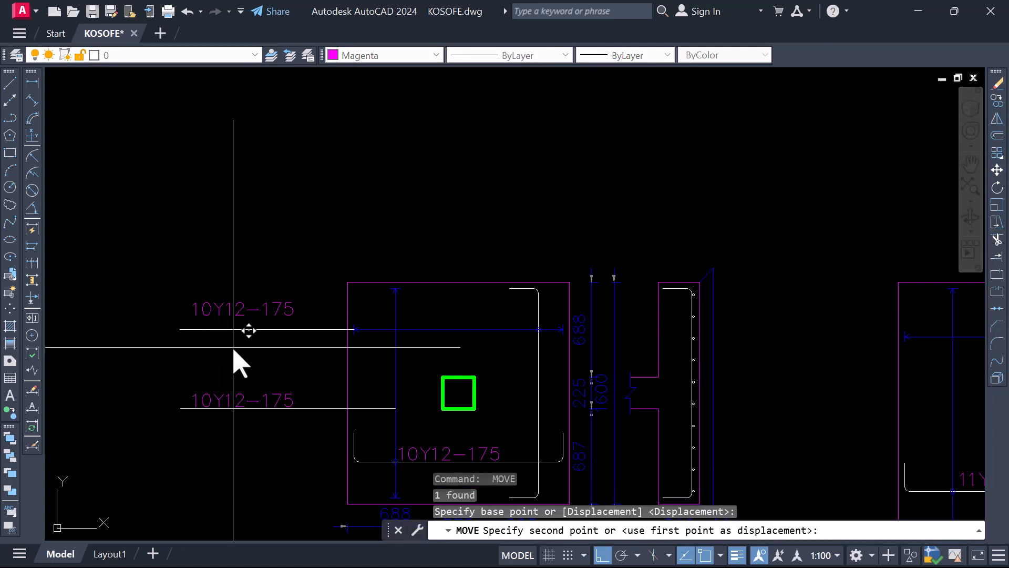
pyautogui.scroll(3, 231, 352)
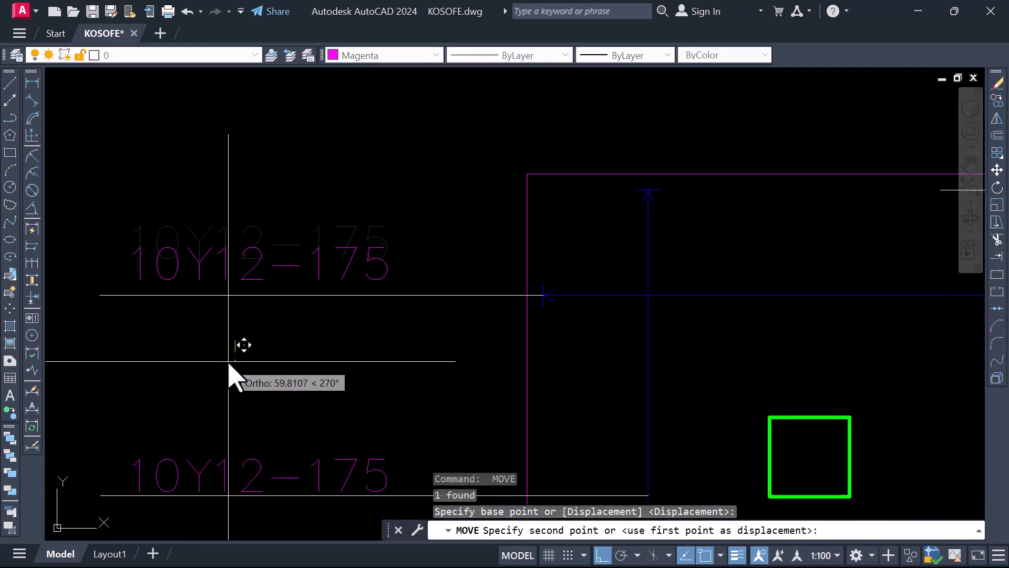
pyautogui.click(231, 359)
pyautogui.scroll(-3, 201, 238)
pyautogui.scroll(-2, 201, 238)
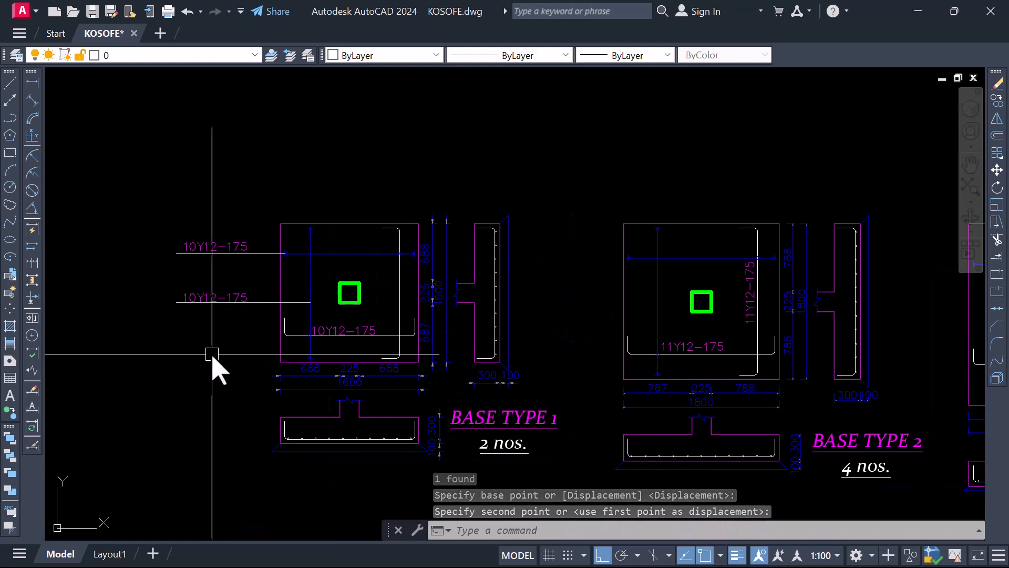
# Erase the remaining 10Y12-175 label inside the lower BASE TYPE 1 pad
pyautogui.scroll(-2, 360, 279)
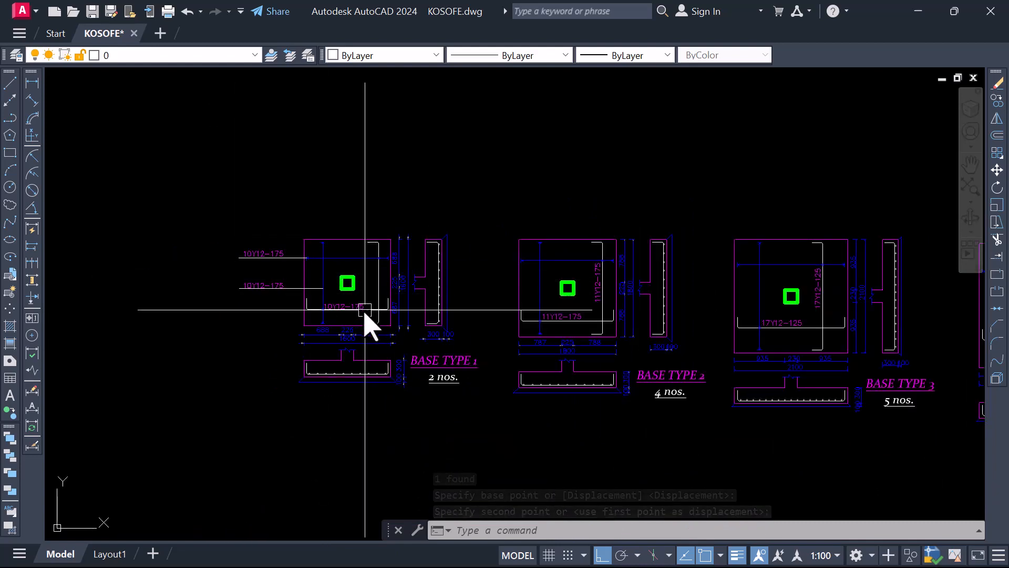
pyautogui.scroll(4, 367, 309)
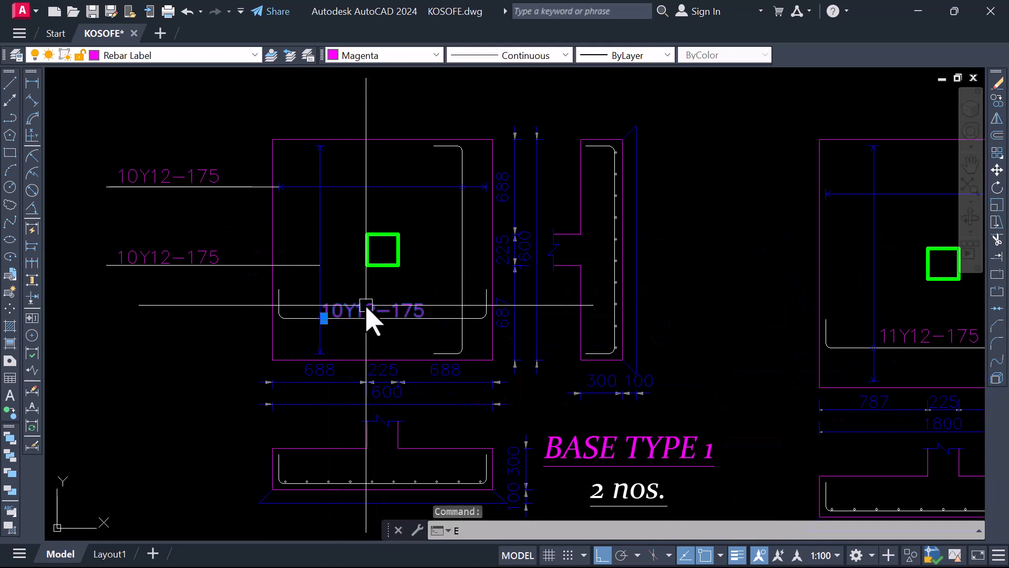
pyautogui.press('Return')
pyautogui.scroll(-2, 384, 322)
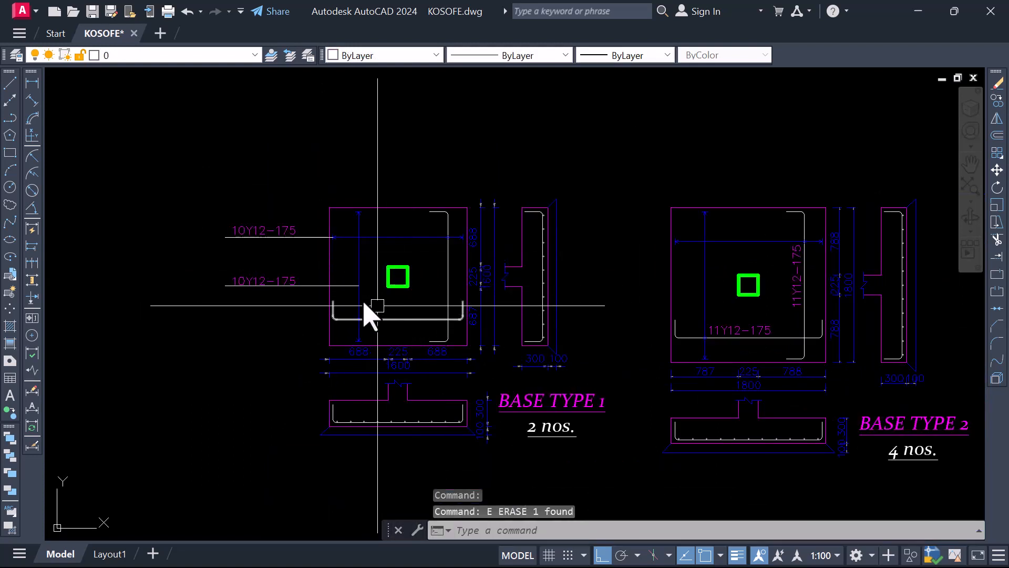
# Compare the reinforcement labelling outside the lower BASE TYPE 1 pad with the inside labelling of the original BASE TYPE 1 in the frame
pyautogui.scroll(2, 366, 310)
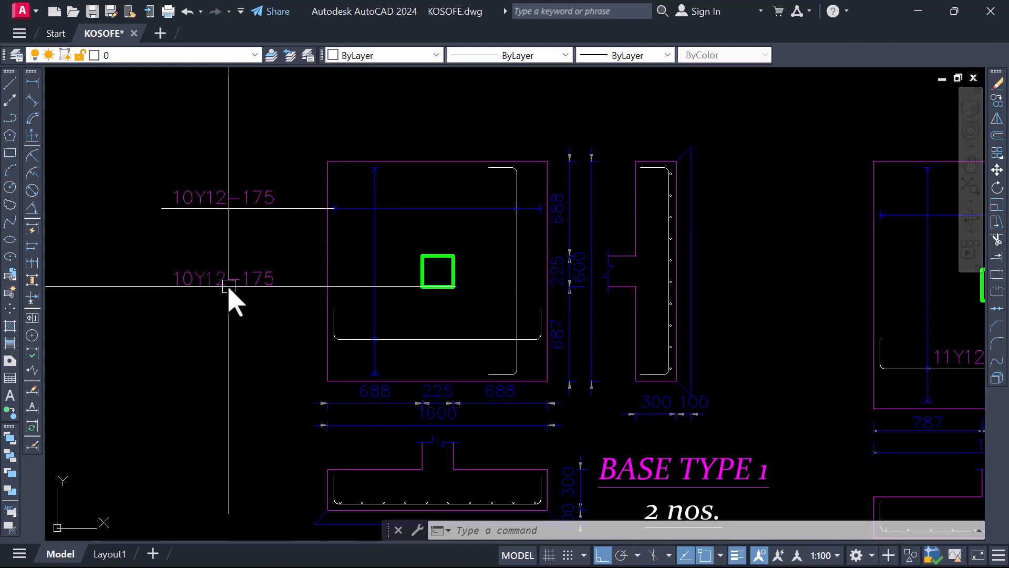
pyautogui.scroll(-7, 416, 368)
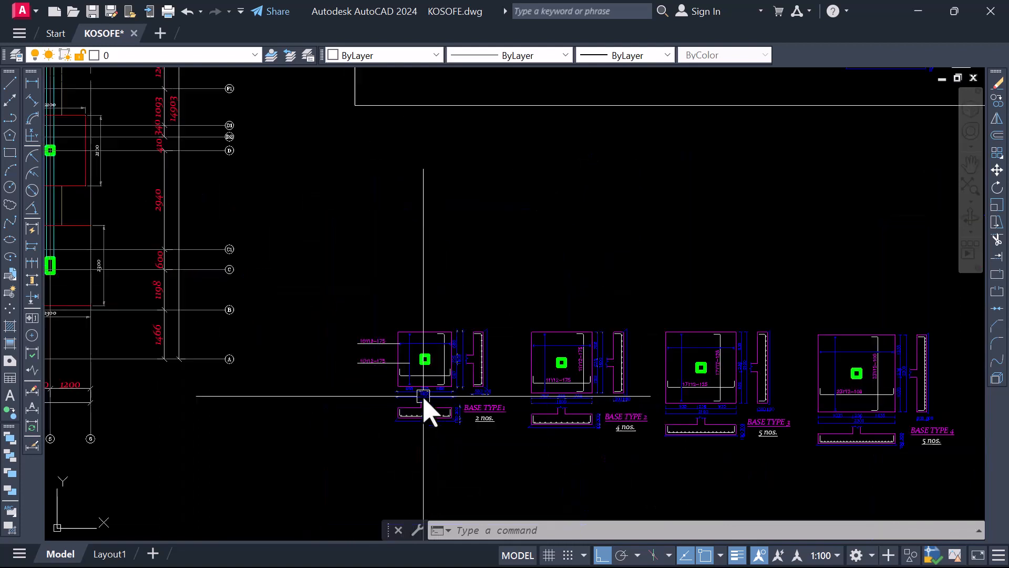
pyautogui.scroll(6, 423, 239)
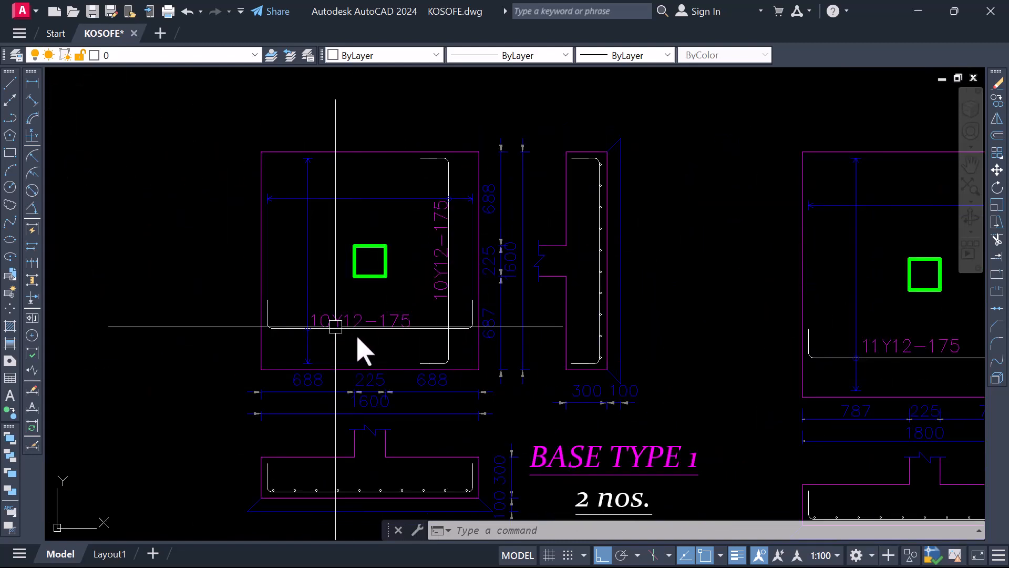
pyautogui.scroll(-6, 389, 257)
pyautogui.scroll(6, 387, 446)
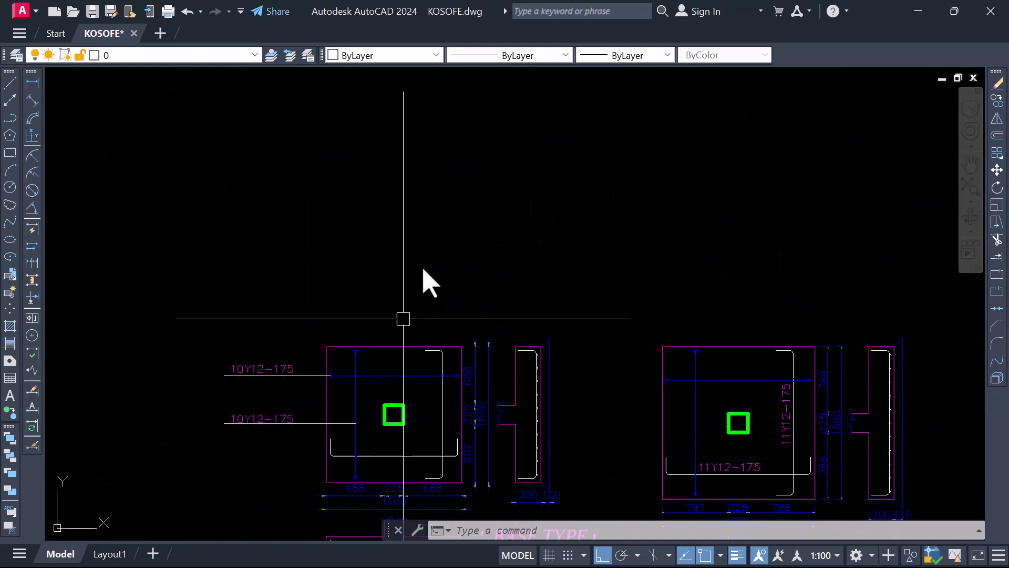
pyautogui.scroll(-4, 388, 365)
pyautogui.scroll(4, 366, 326)
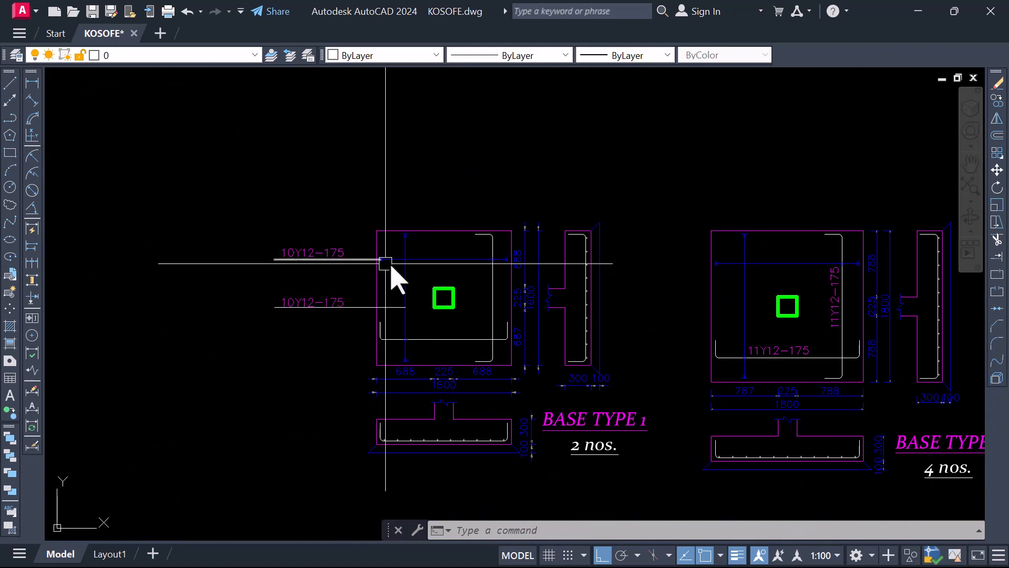
# Move the whole lower BASE TYPE 1 detail, with its leaders, title and quantity, horizontally away from BASE TYPE 2
pyautogui.scroll(-2, 450, 300)
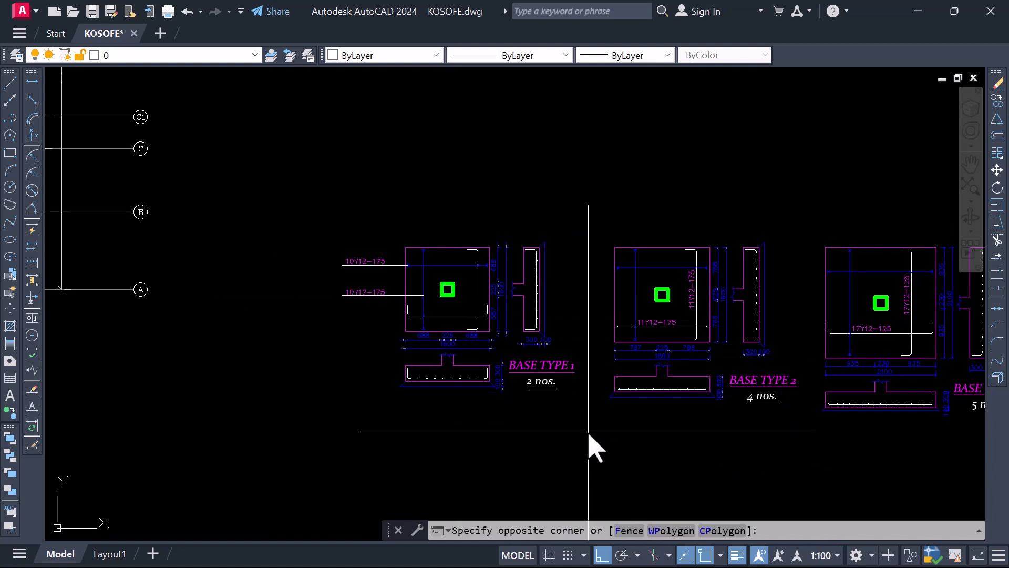
pyautogui.click(317, 220)
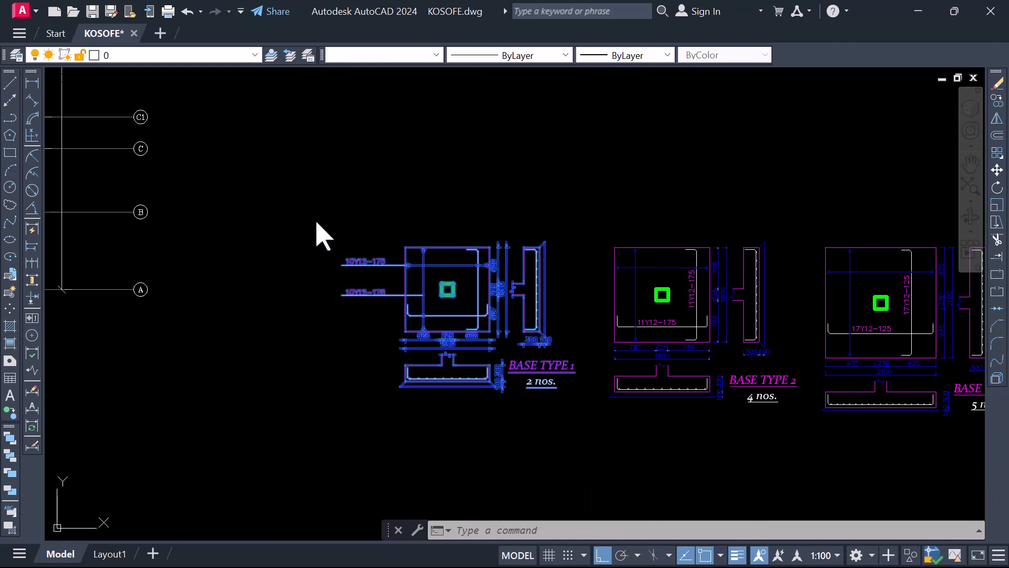
pyautogui.rightClick(333, 199)
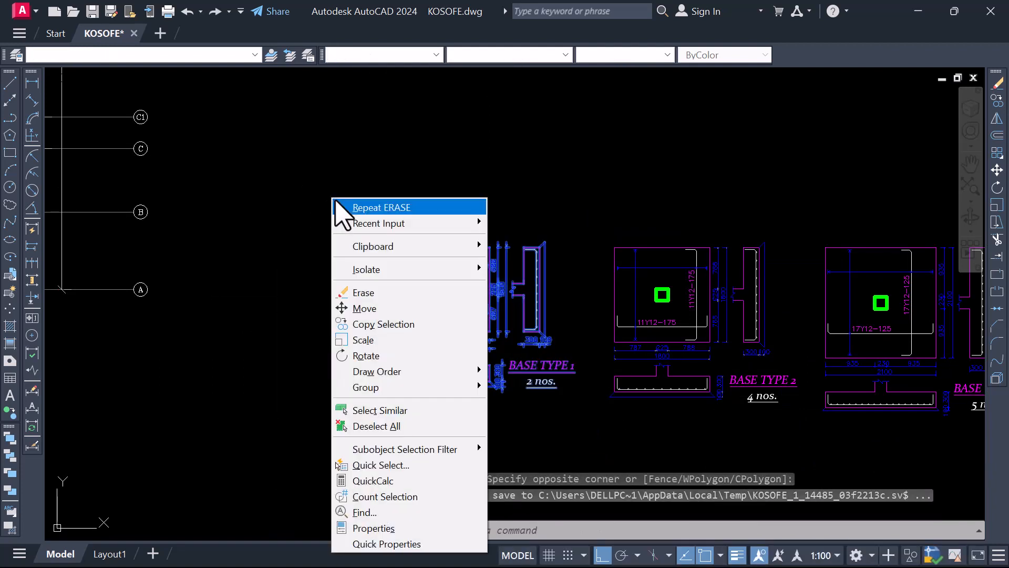
pyautogui.click(367, 308)
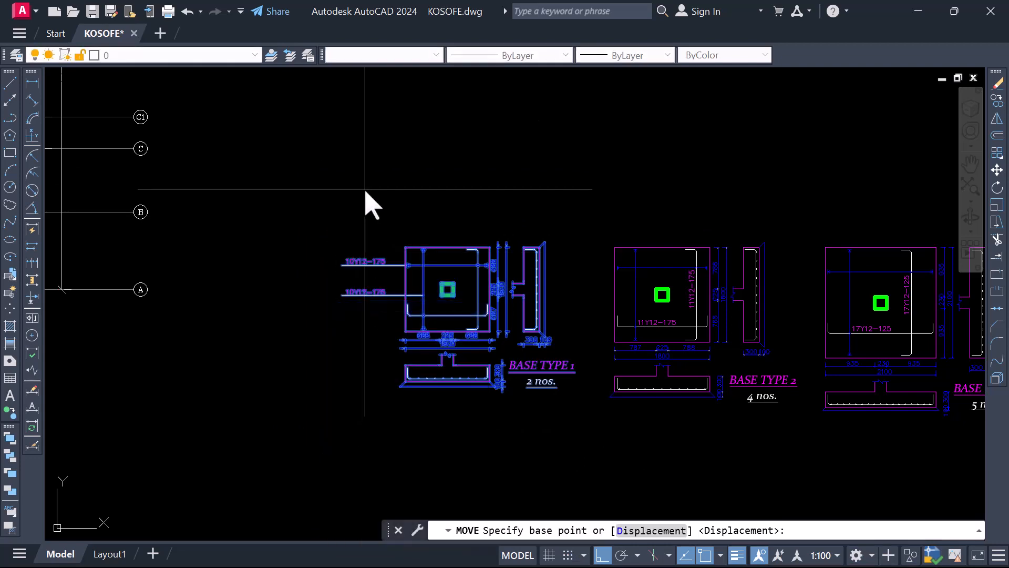
pyautogui.click(362, 193)
pyautogui.click(270, 191)
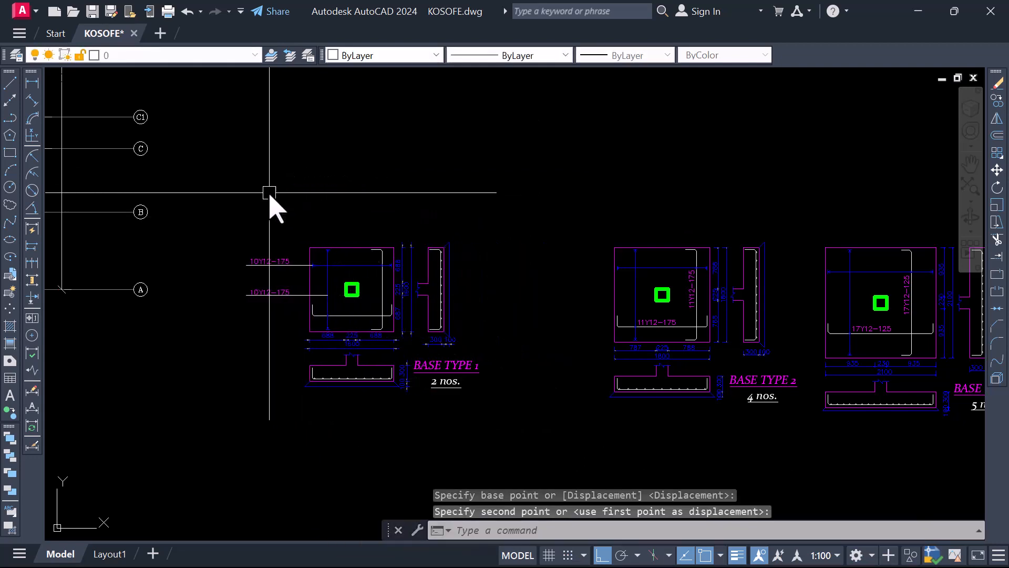
# Move the lower BASE TYPE 3 and BASE TYPE 4 details together horizontally, away from BASE TYPE 2
pyautogui.scroll(-2, 263, 198)
pyautogui.scroll(-2, 263, 198)
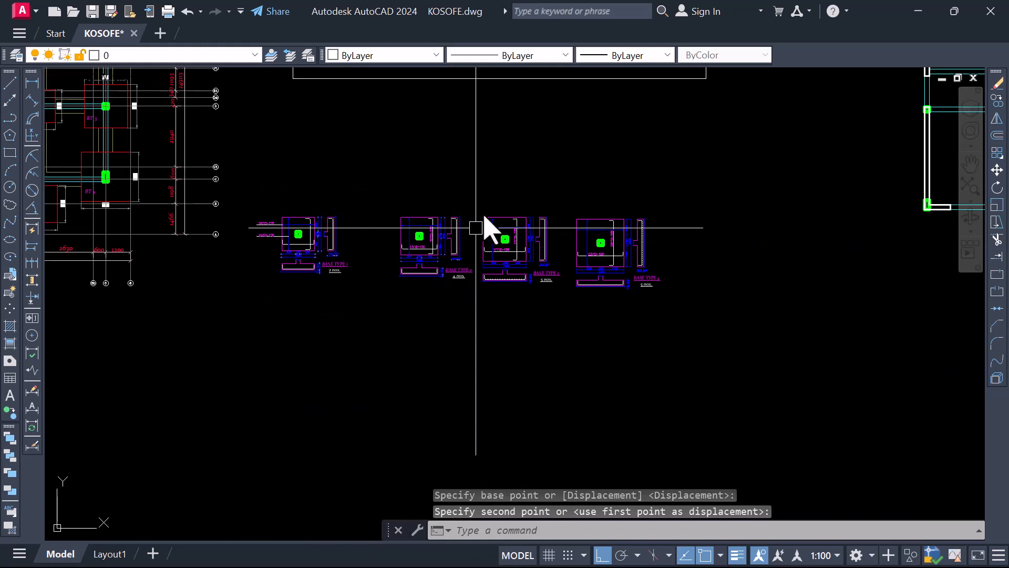
pyautogui.scroll(2, 481, 210)
pyautogui.click(474, 193)
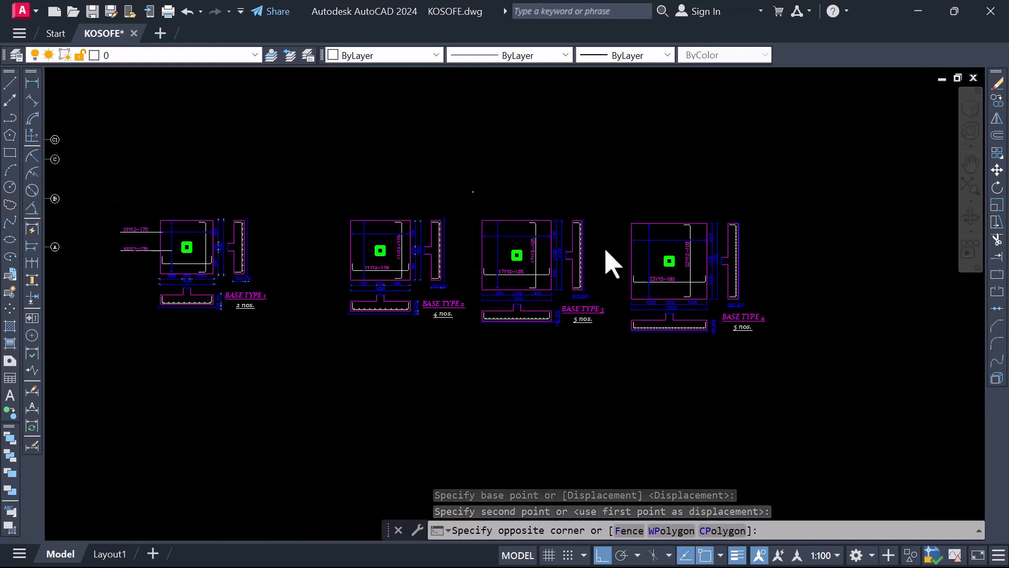
pyautogui.scroll(-2, 473, 199)
pyautogui.click(706, 318)
pyautogui.rightClick(541, 202)
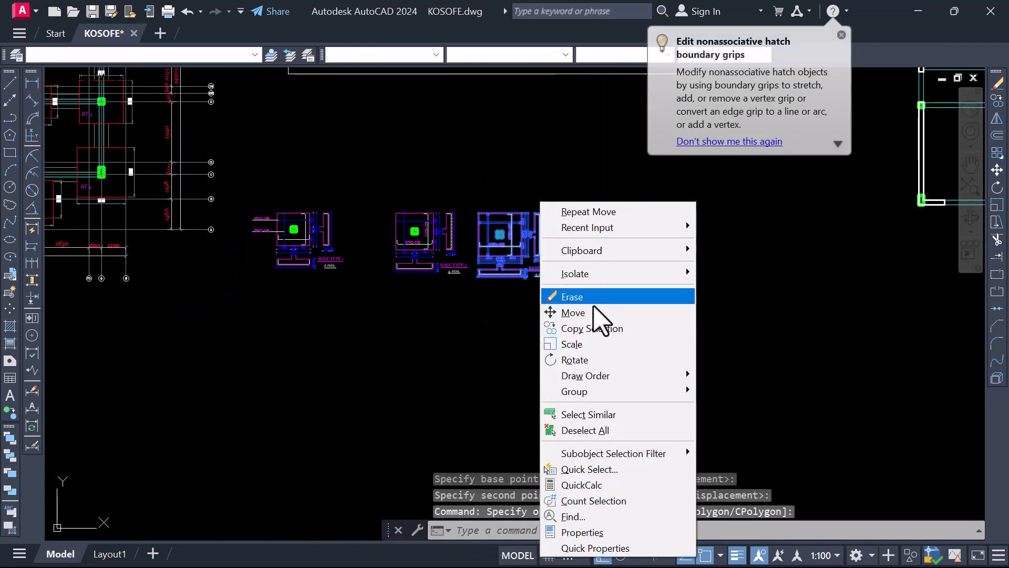
pyautogui.click(595, 313)
pyautogui.click(594, 314)
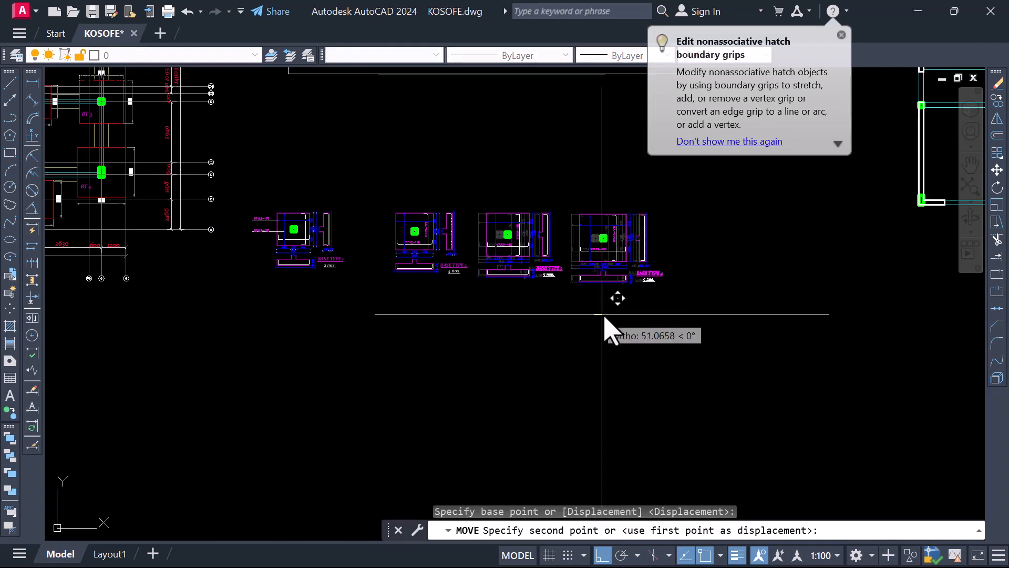
pyautogui.click(646, 313)
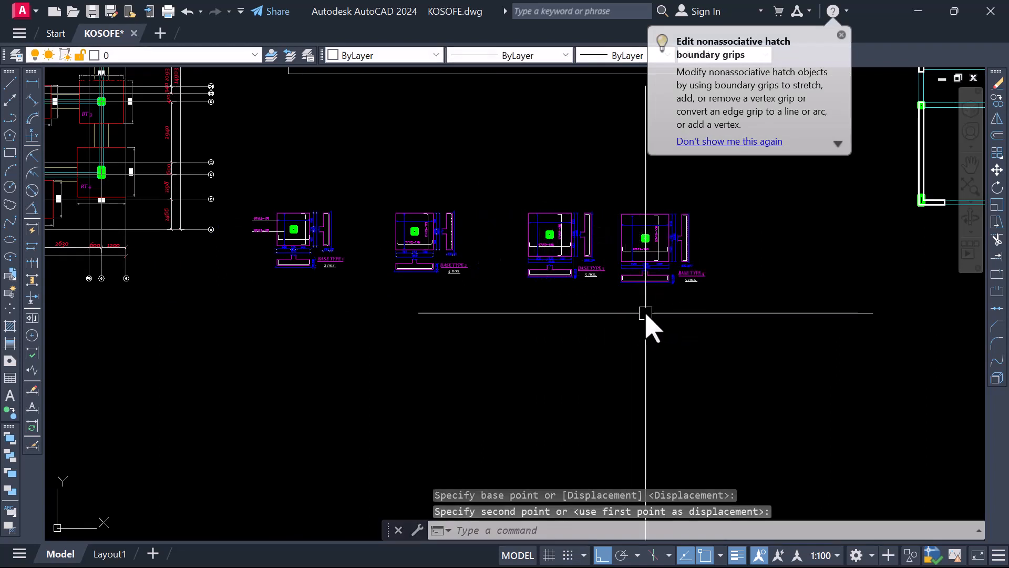
# Move the whole lower BASE TYPE 4 detail horizontally, further away from BASE TYPE 3
pyautogui.click(607, 184)
pyautogui.click(720, 319)
pyautogui.rightClick(711, 322)
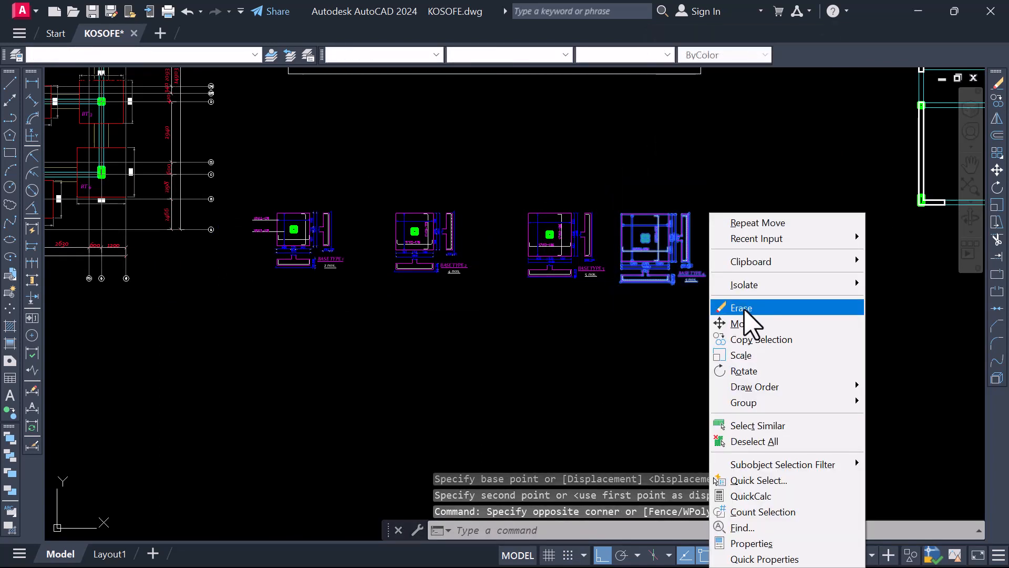
pyautogui.click(746, 324)
pyautogui.click(745, 325)
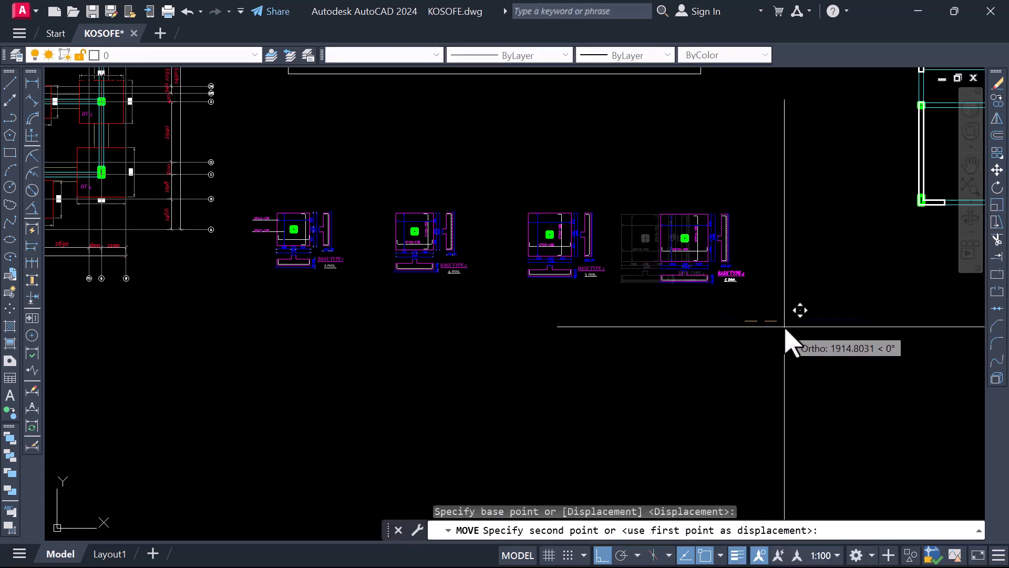
pyautogui.click(796, 337)
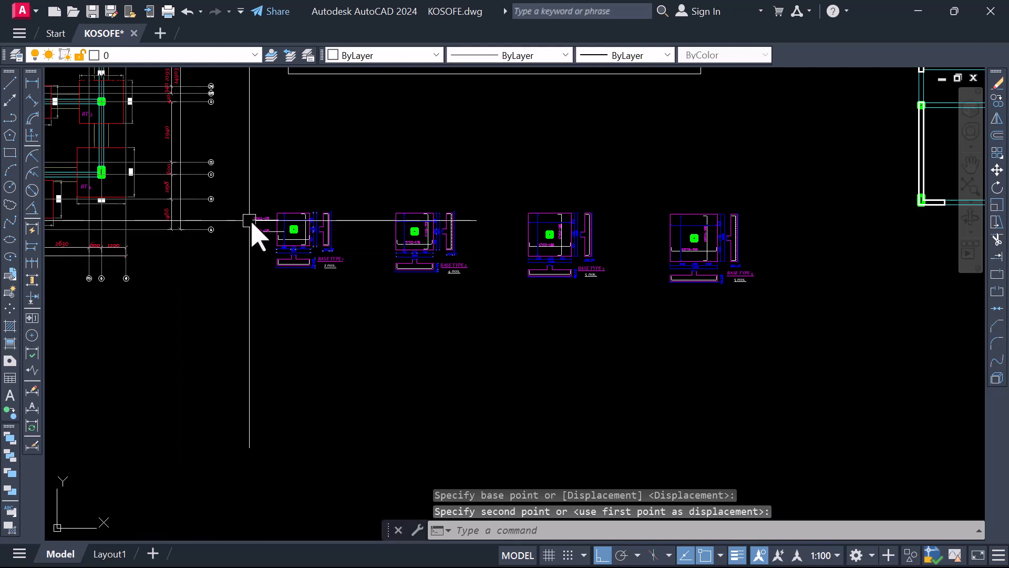
# Move the lower 10Y12-175 label and its leader line straight up, closer to the upper leader of the lower BASE TYPE 1
pyautogui.scroll(3, 251, 222)
pyautogui.scroll(3, 279, 259)
pyautogui.click(291, 308)
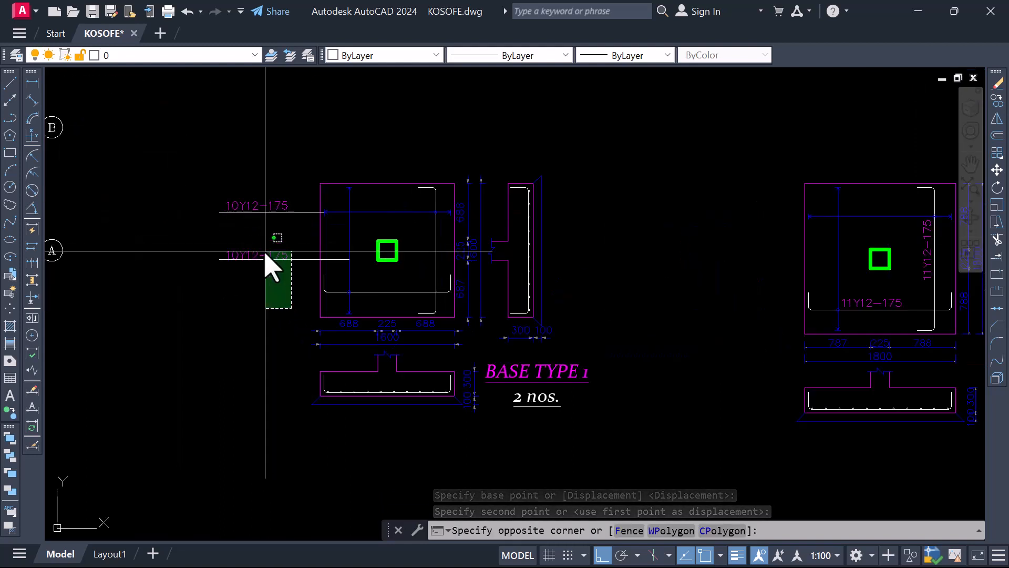
pyautogui.click(264, 258)
pyautogui.rightClick(265, 260)
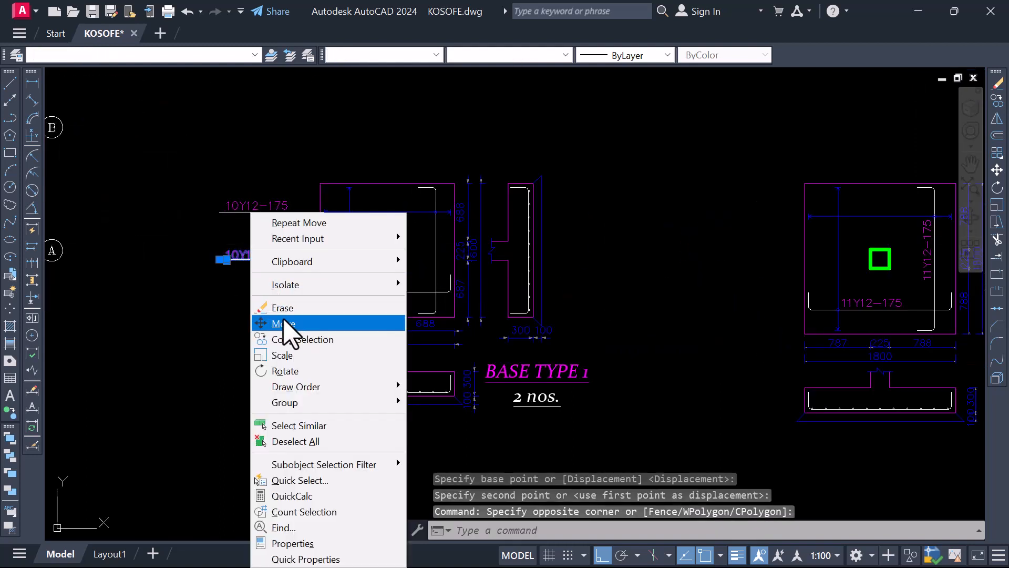
pyautogui.click(284, 323)
pyautogui.click(271, 343)
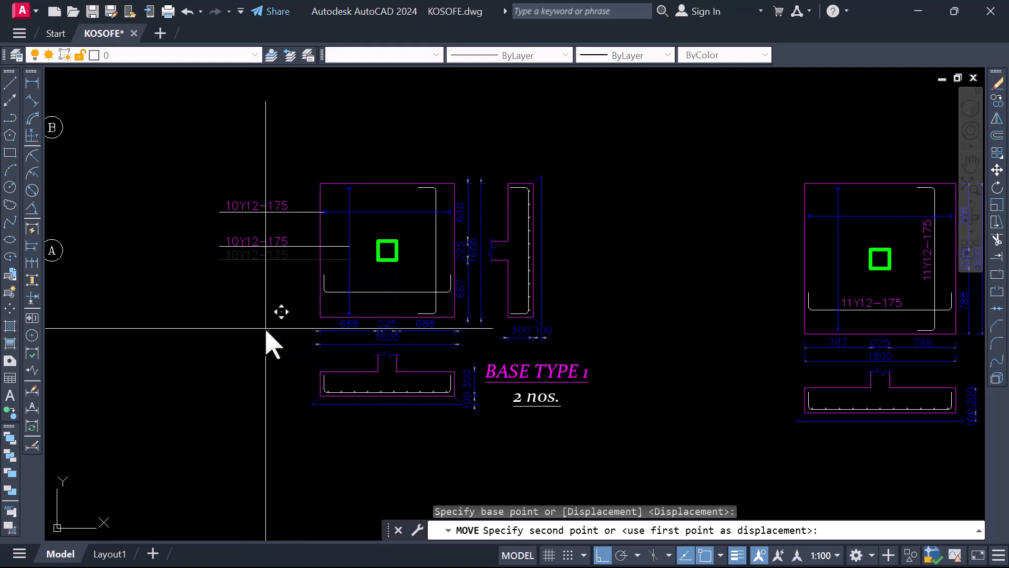
pyautogui.click(266, 328)
# Set the colour of both reinforcement leader lines on the lower BASE TYPE 1 to Color 8
pyautogui.scroll(-4, 286, 293)
pyautogui.scroll(6, 248, 255)
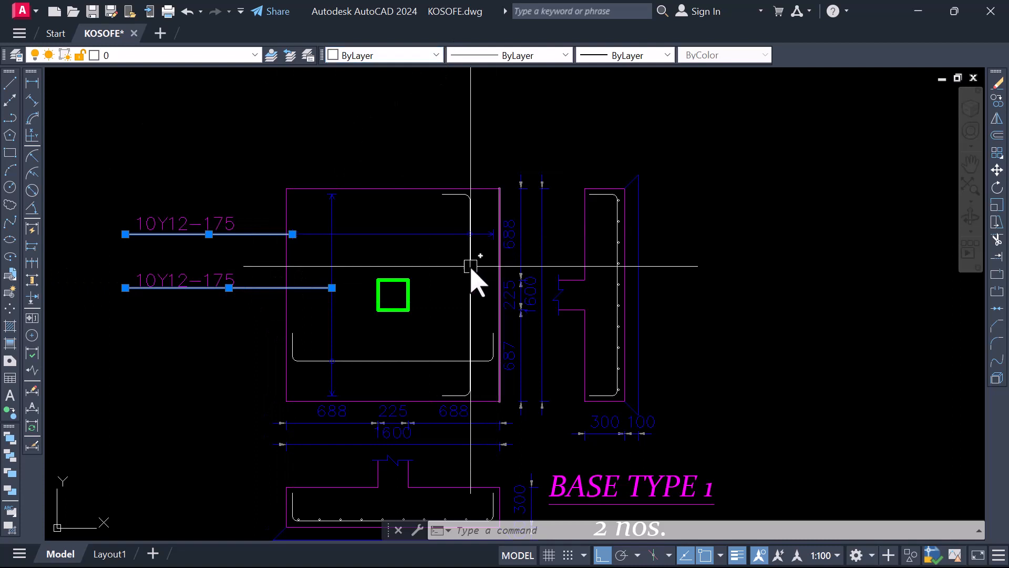
pyautogui.click(435, 55)
pyautogui.click(370, 184)
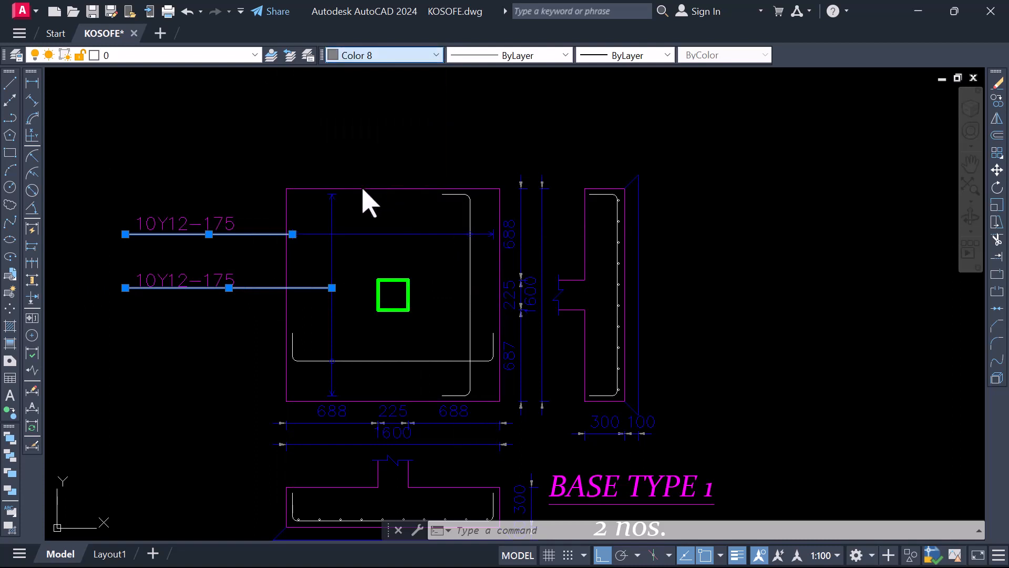
pyautogui.press('Escape')
pyautogui.scroll(-1, 259, 327)
pyautogui.scroll(-2, 257, 336)
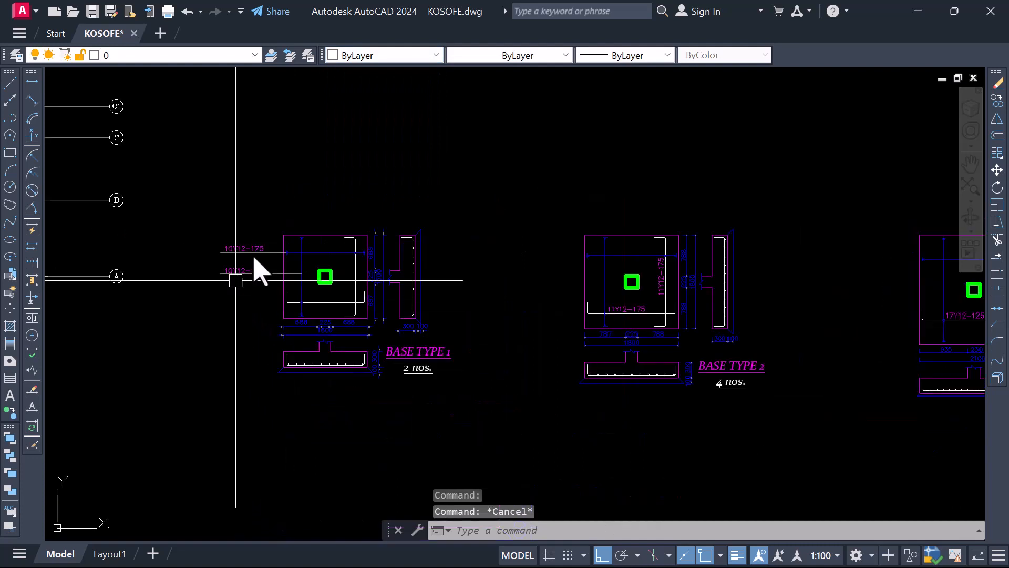
# Change the colour of both 10Y12-175 labels outside the lower BASE TYPE 1 pad to Blue
pyautogui.scroll(2, 249, 284)
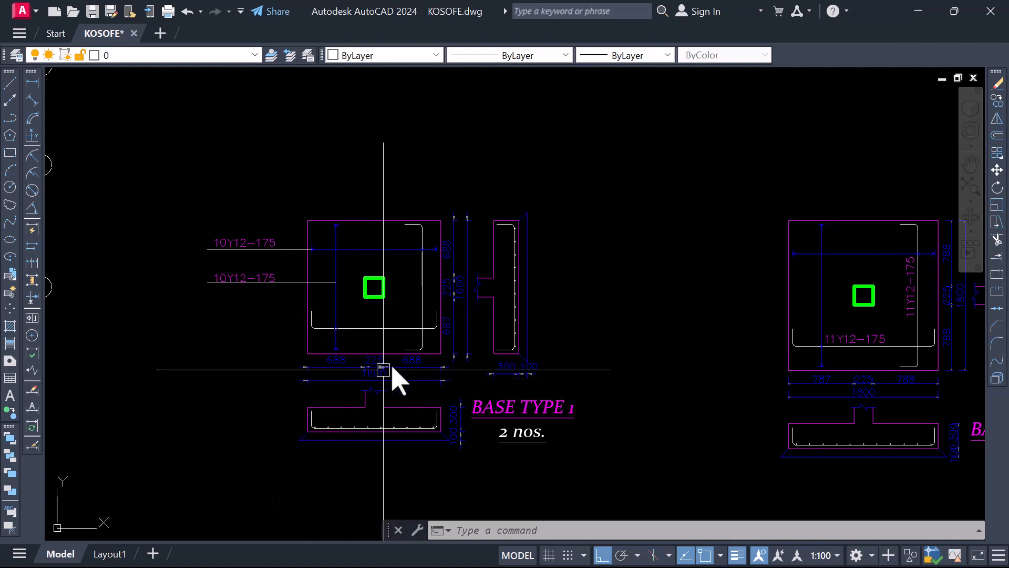
pyautogui.click(265, 239)
pyautogui.click(266, 277)
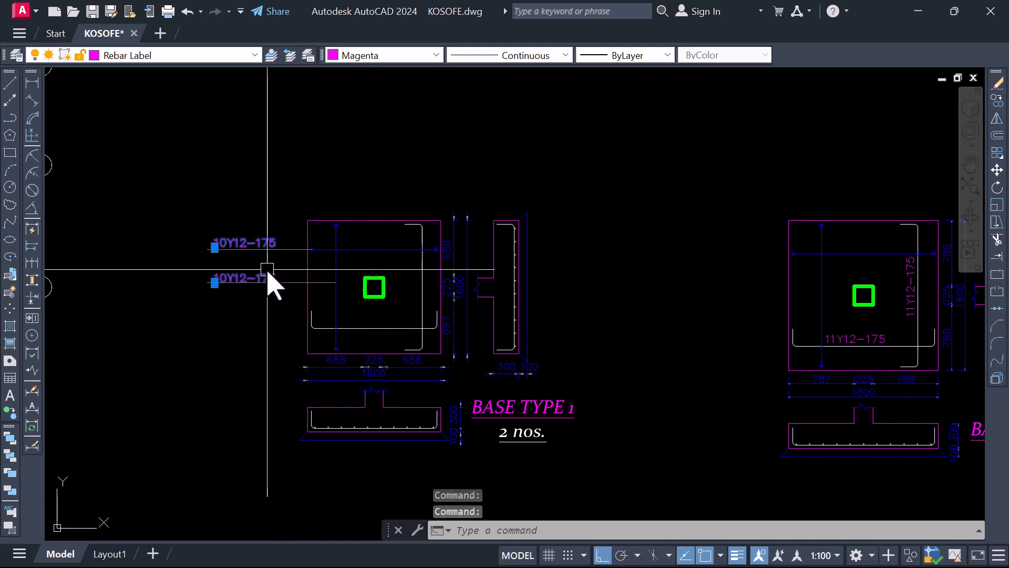
pyautogui.click(425, 55)
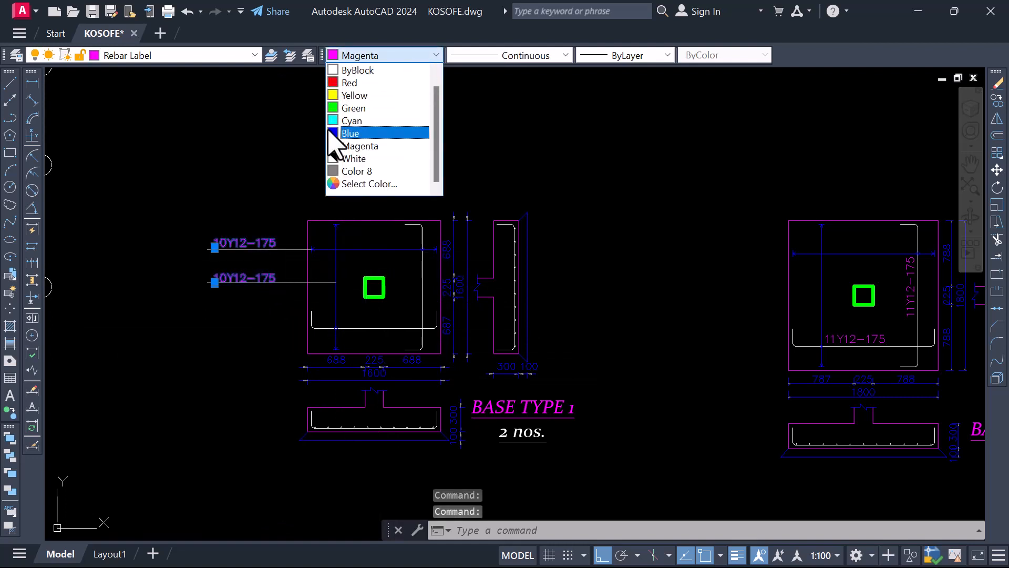
pyautogui.click(342, 132)
pyautogui.press('Escape')
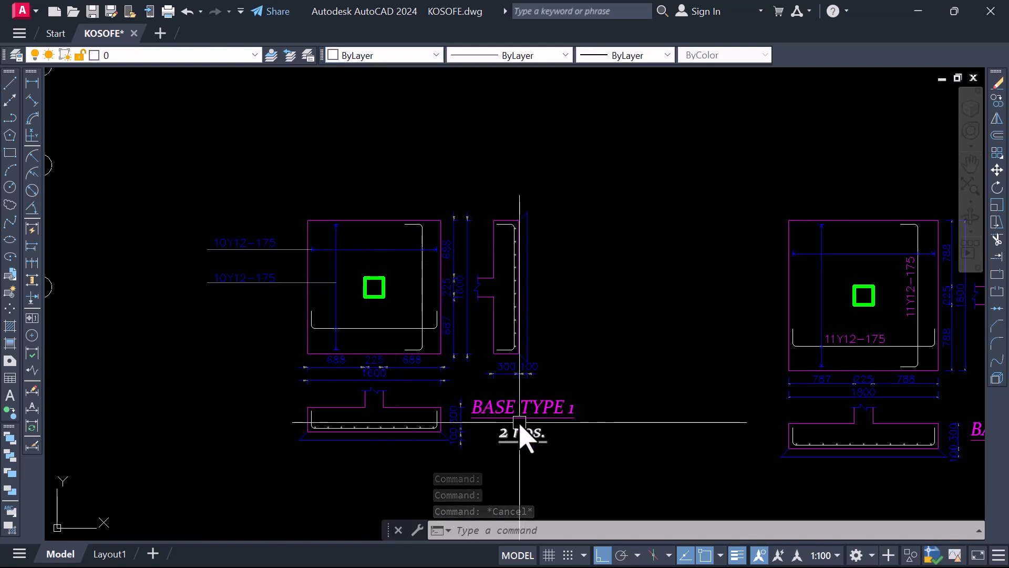
# Examine the title and quantity text of the lower BASE TYPE 1, selecting them only for inspection
pyautogui.scroll(-2, 485, 349)
pyautogui.scroll(2, 512, 371)
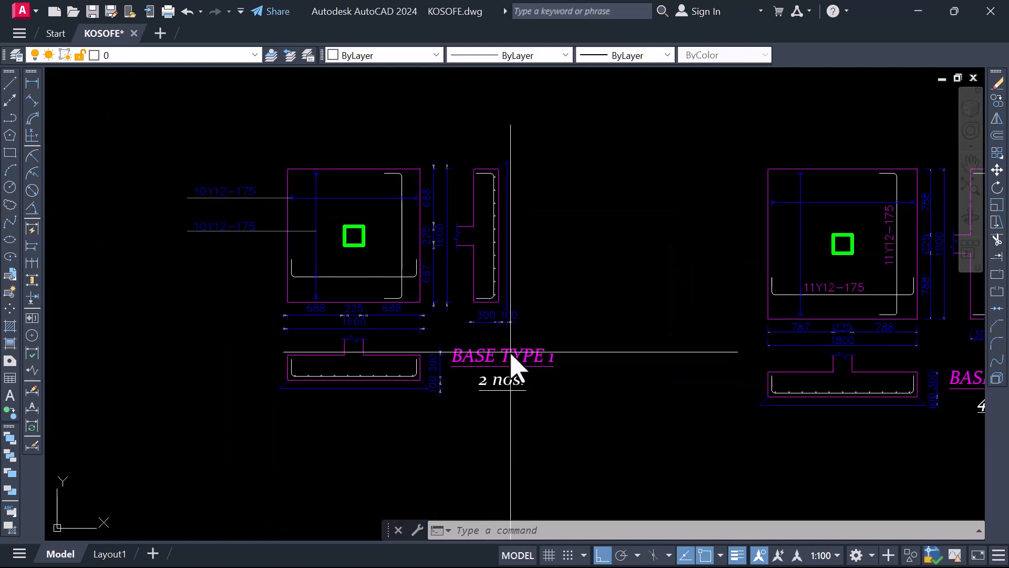
pyautogui.click(511, 354)
pyautogui.scroll(2, 514, 371)
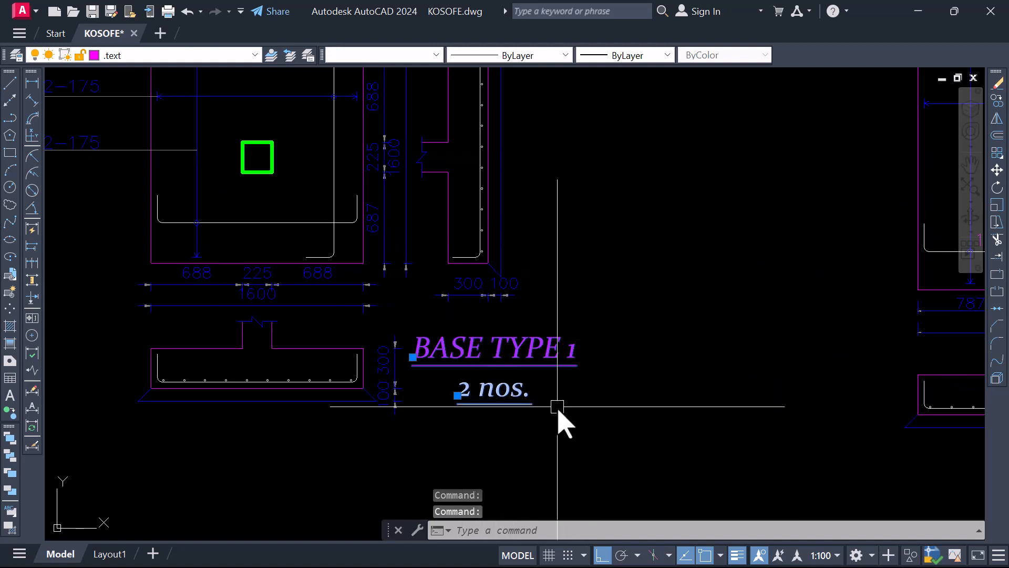
pyautogui.press('Escape')
pyautogui.scroll(-4, 519, 406)
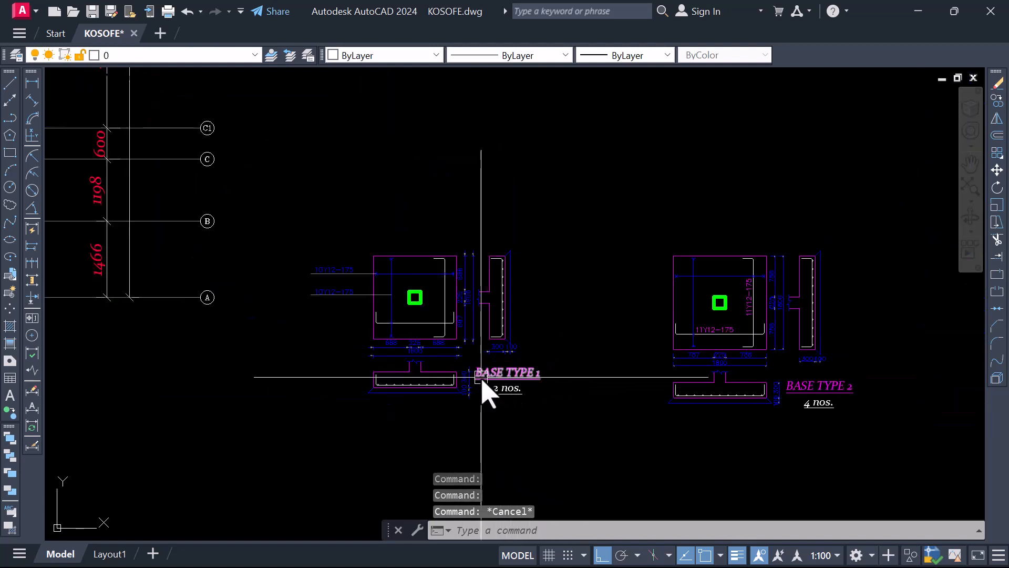
pyautogui.scroll(4, 482, 379)
pyautogui.scroll(-2, 604, 378)
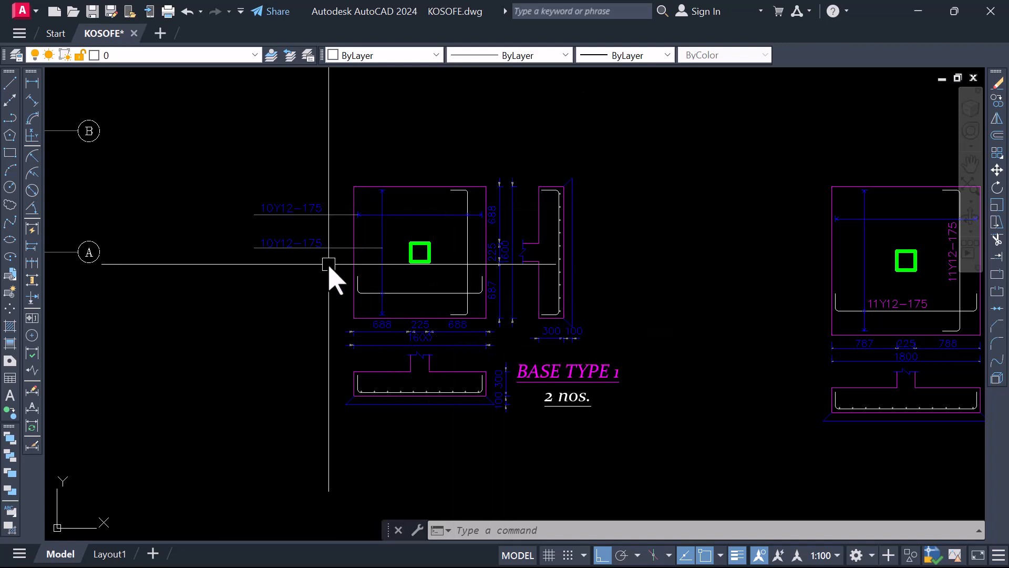
# Compare the respaced lower row of base types, including BASE TYPE 1's leader labels, with the original framed row
pyautogui.scroll(-3, 310, 297)
pyautogui.scroll(3, 548, 348)
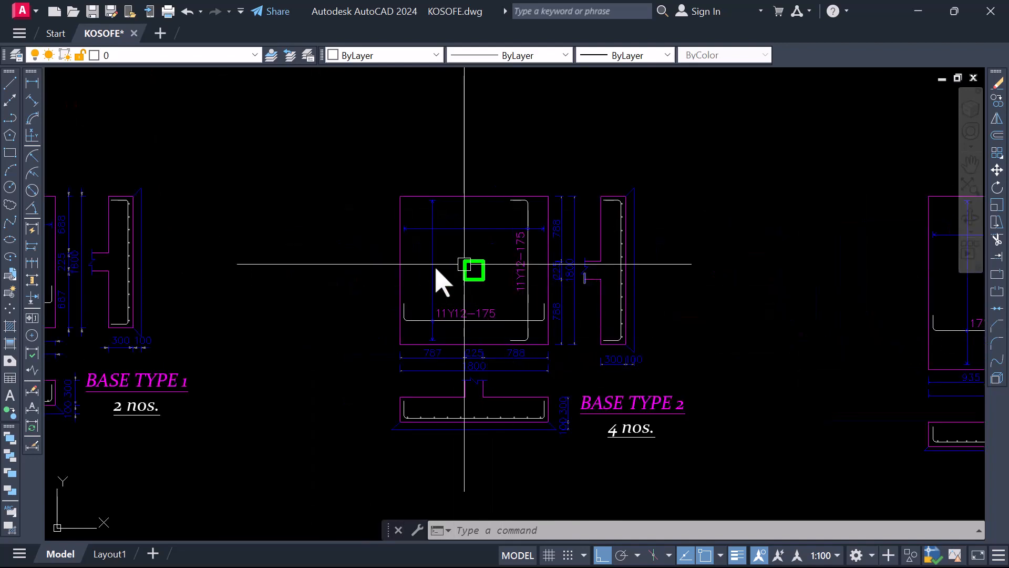
pyautogui.scroll(-2, 541, 334)
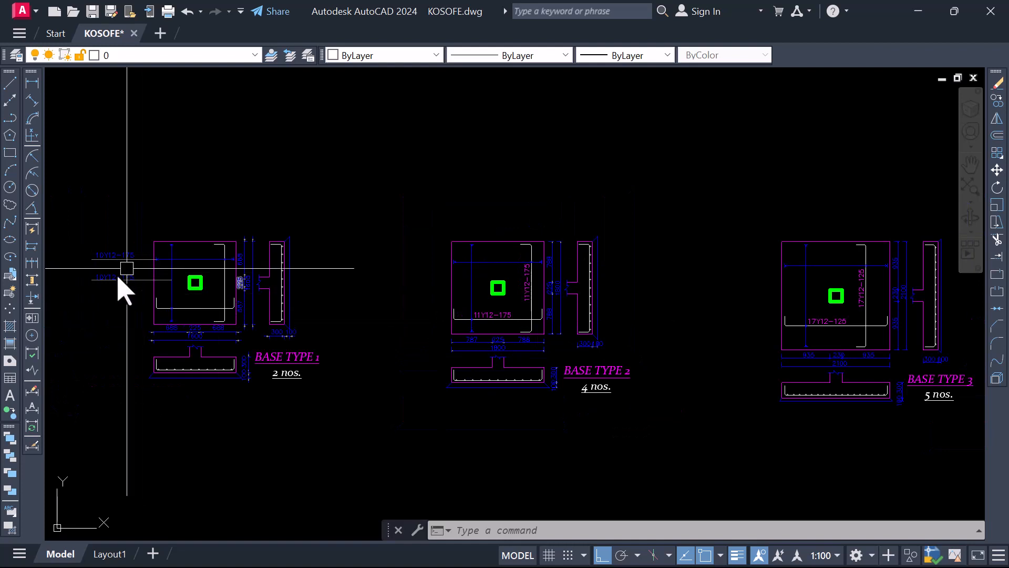
pyautogui.scroll(-3, 247, 284)
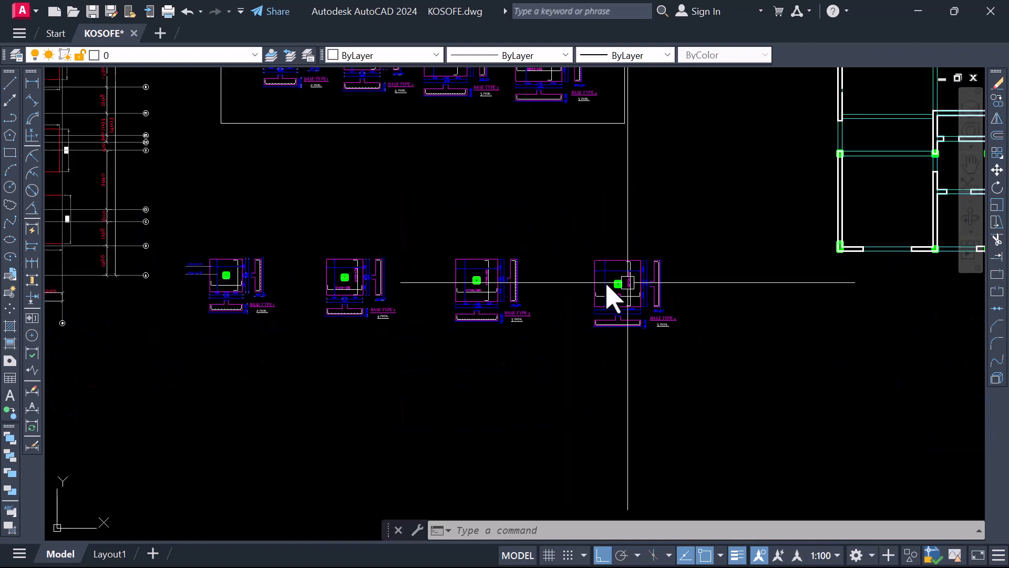
pyautogui.scroll(4, 177, 273)
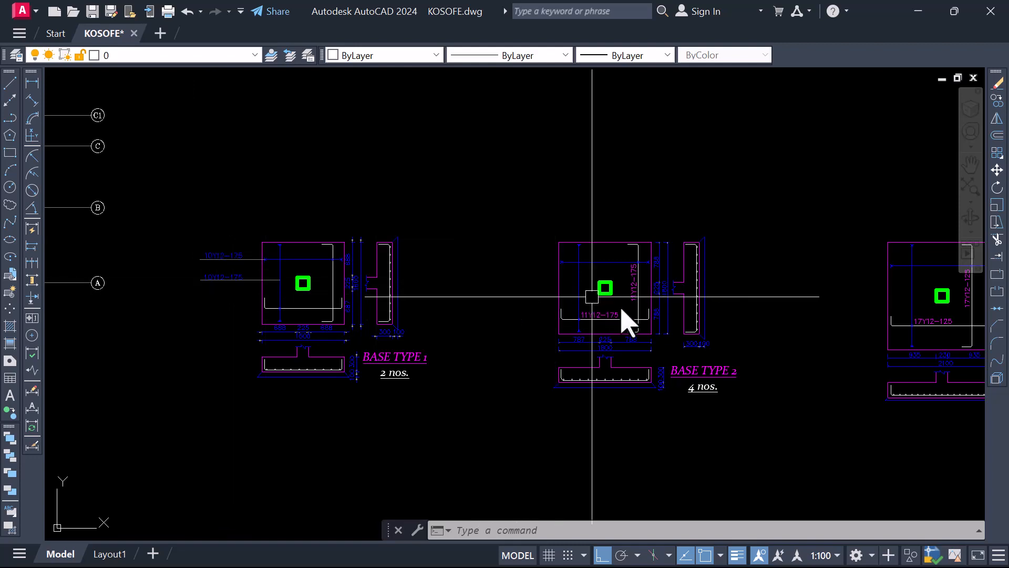
pyautogui.scroll(-4, 451, 318)
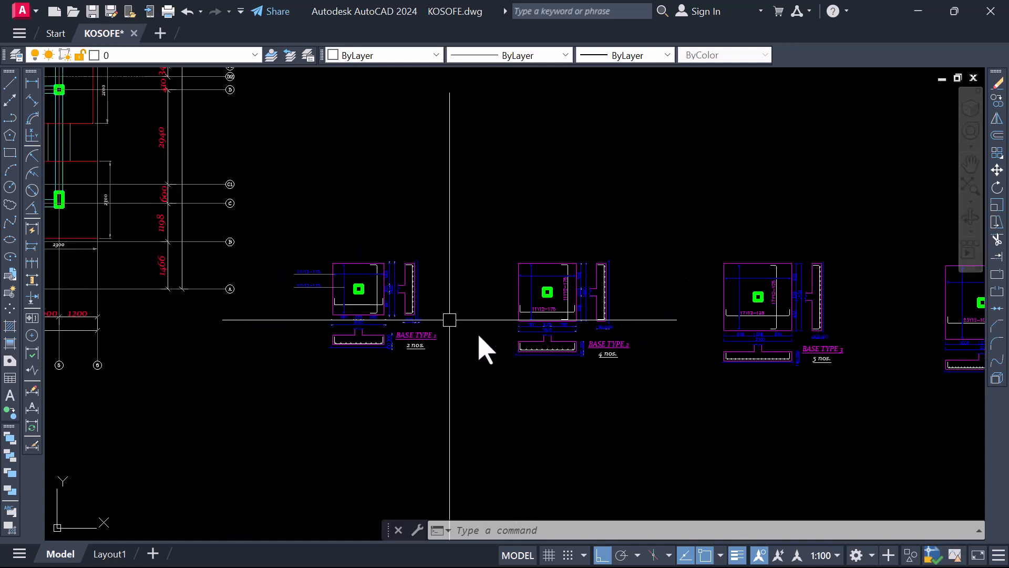
pyautogui.scroll(6, 398, 324)
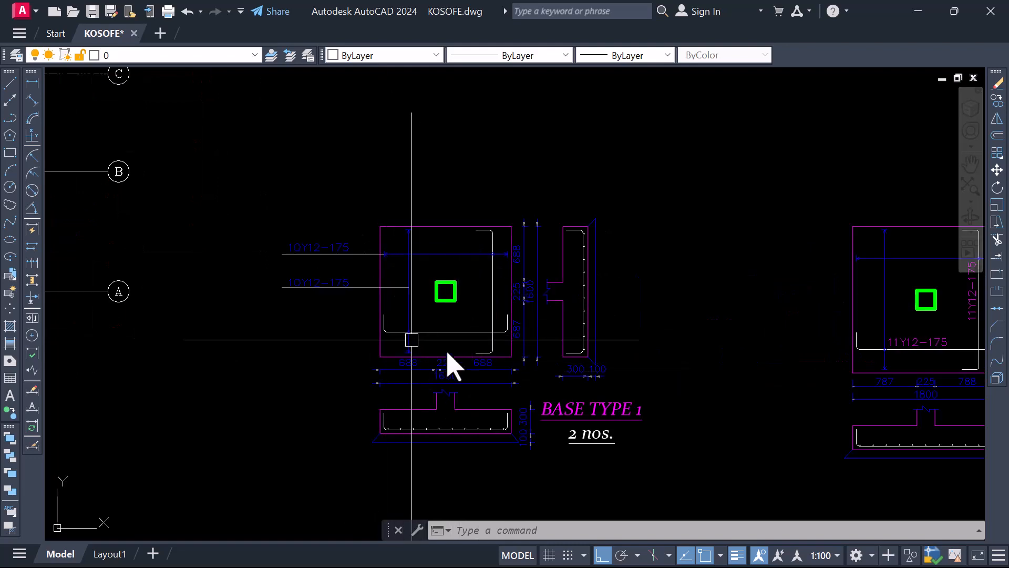
pyautogui.scroll(-6, 397, 382)
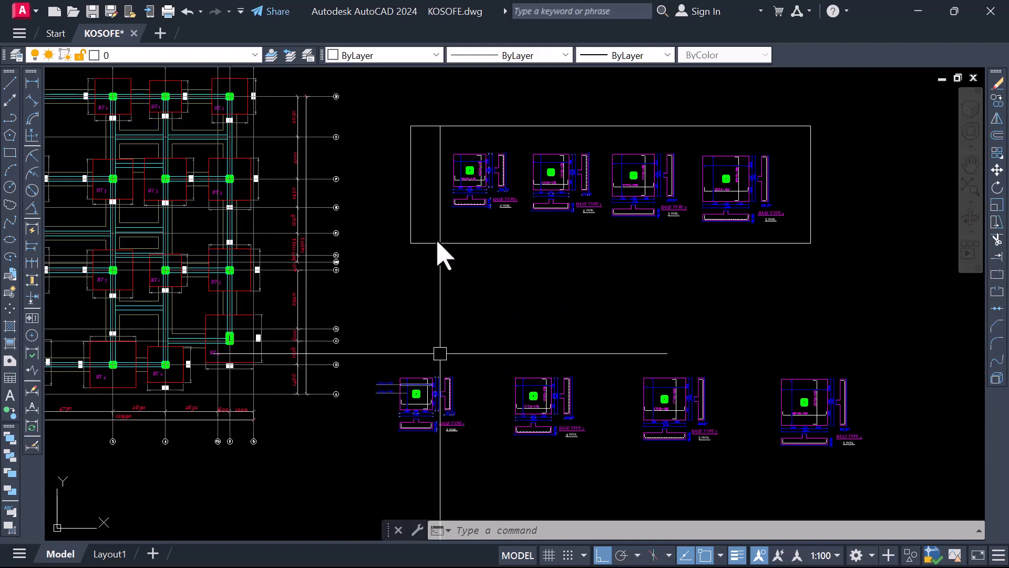
pyautogui.scroll(5, 473, 176)
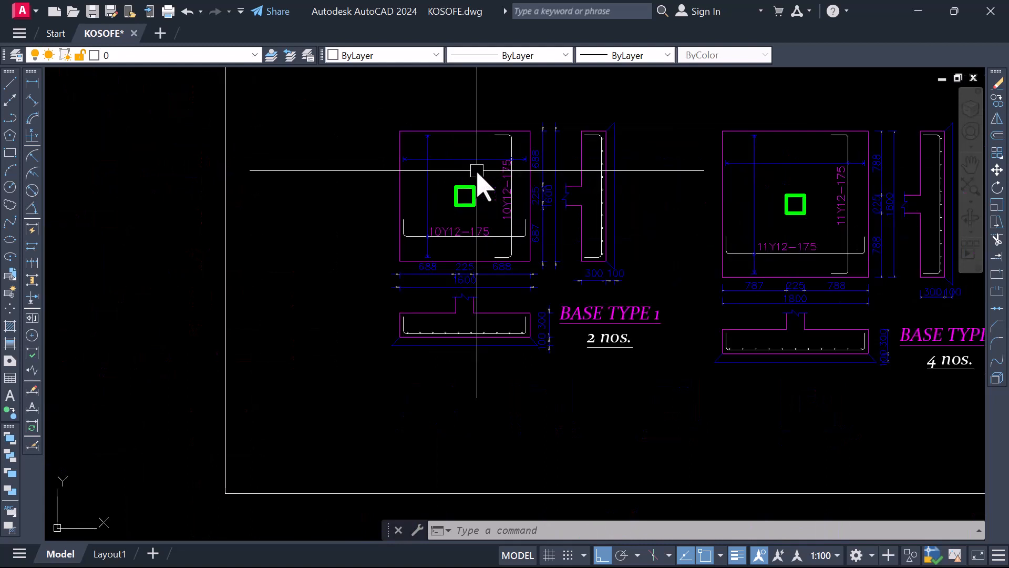
pyautogui.scroll(-2, 472, 296)
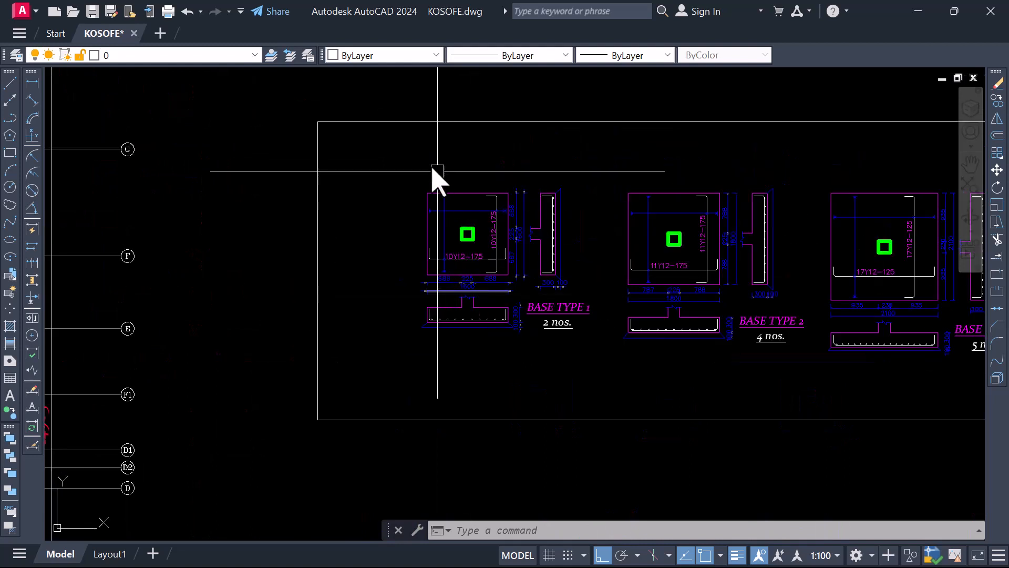
# Copy the framed original BASE TYPE 1 detail, with its title and quantity, straight down into the empty space below the respaced row
pyautogui.click(400, 163)
pyautogui.click(602, 351)
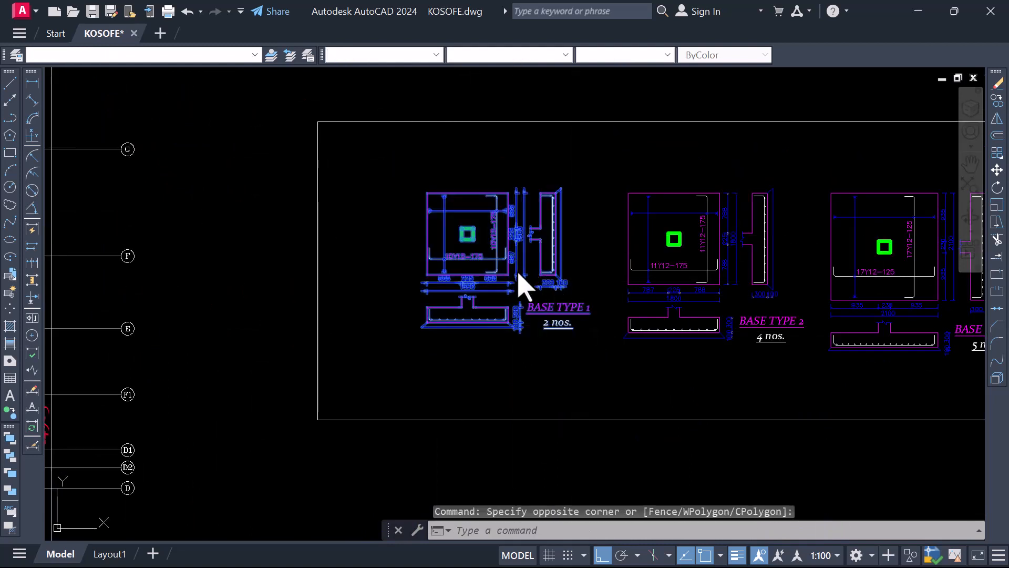
pyautogui.rightClick(517, 274)
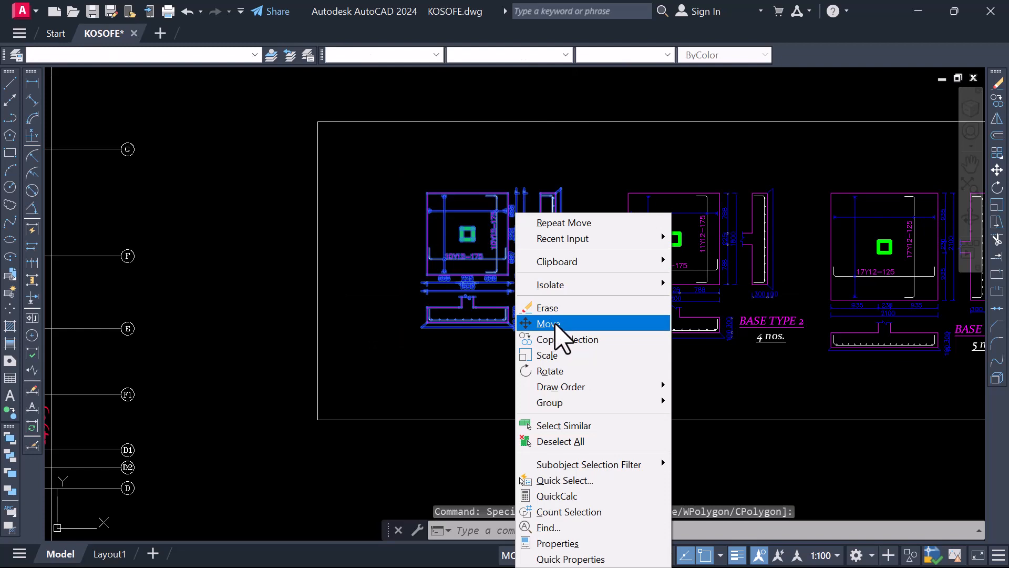
pyautogui.click(552, 341)
pyautogui.click(534, 293)
pyautogui.scroll(-5, 507, 218)
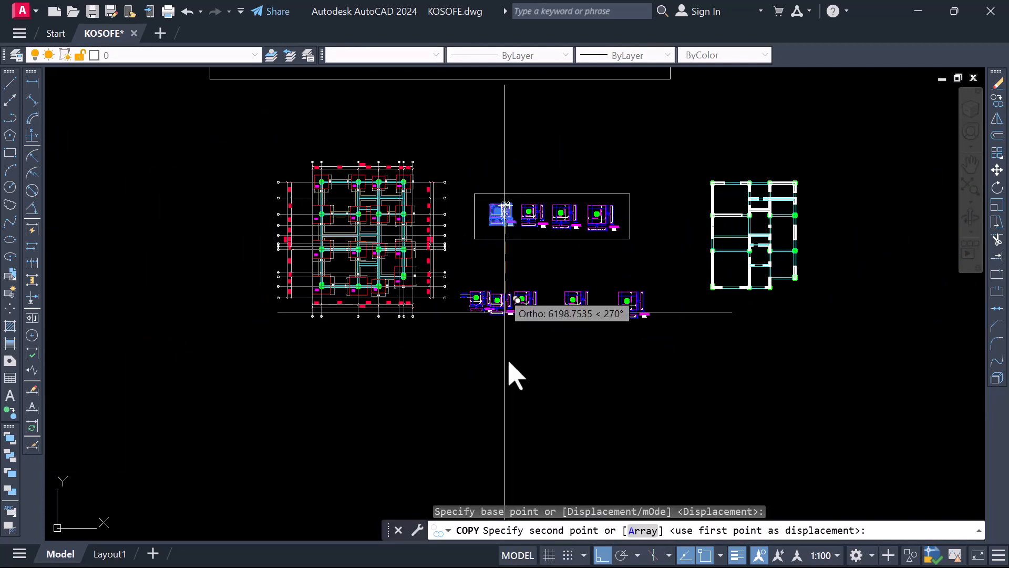
pyautogui.scroll(2, 525, 389)
pyautogui.click(531, 380)
pyautogui.press('Escape')
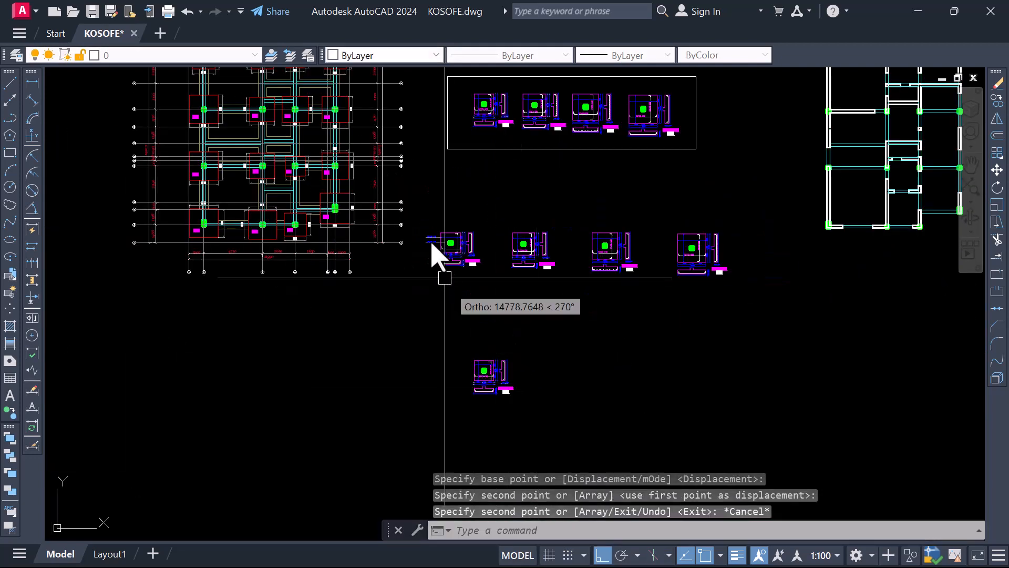
# Copy the respaced BASE TYPE 1 detail with its outside leader labels into the space below, beside the copied original BASE TYPE 1
pyautogui.scroll(2, 416, 214)
pyautogui.click(417, 205)
pyautogui.click(552, 328)
pyautogui.scroll(2, 473, 241)
pyautogui.rightClick(466, 214)
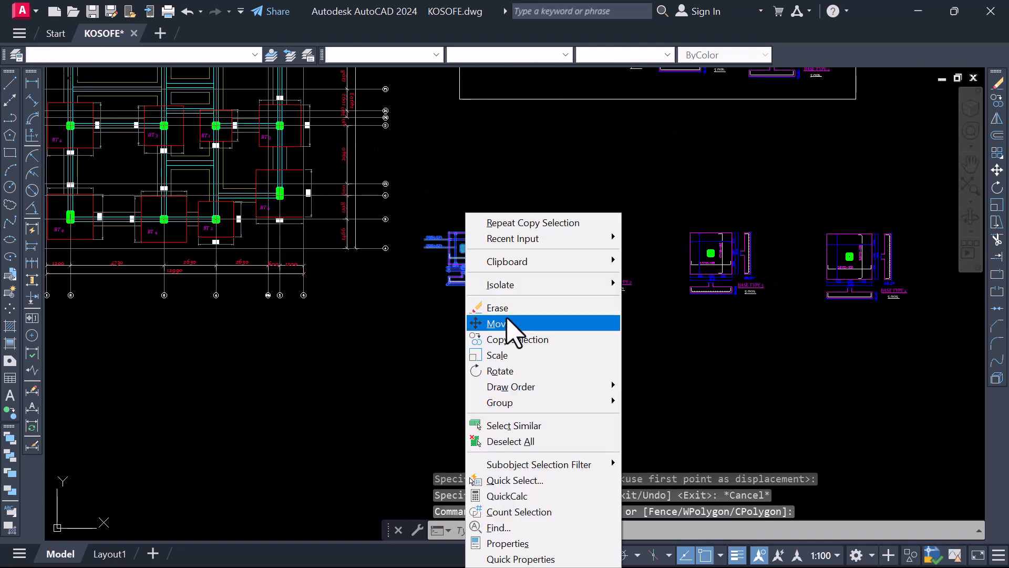
pyautogui.click(516, 341)
pyautogui.scroll(-2, 497, 295)
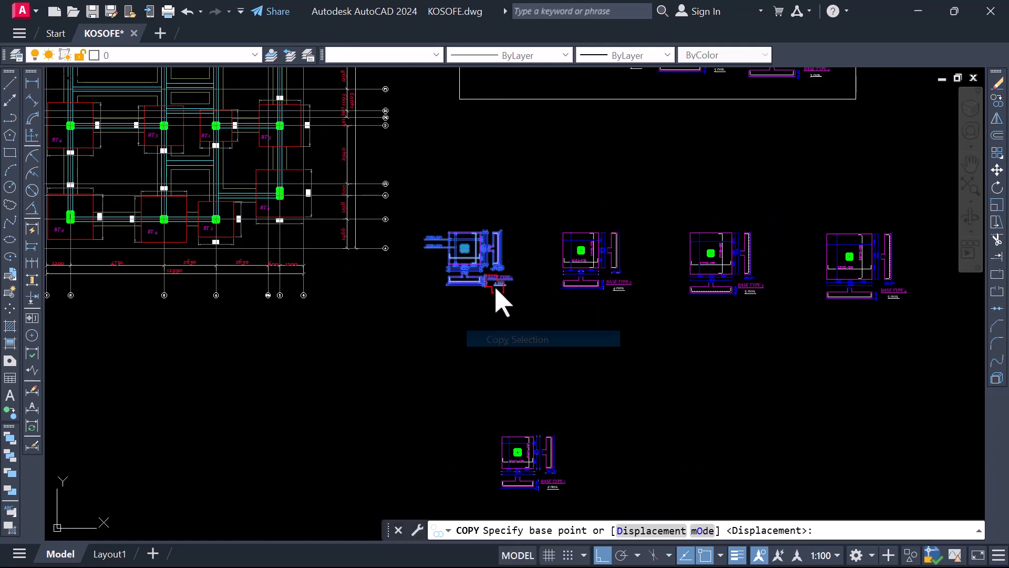
pyautogui.click(493, 245)
pyautogui.scroll(2, 492, 423)
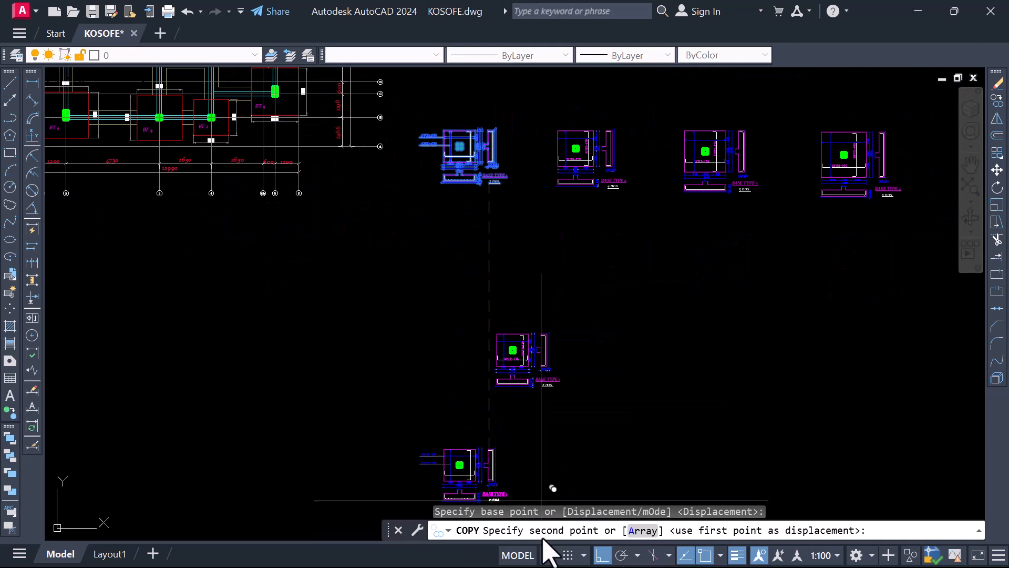
pyautogui.click(602, 556)
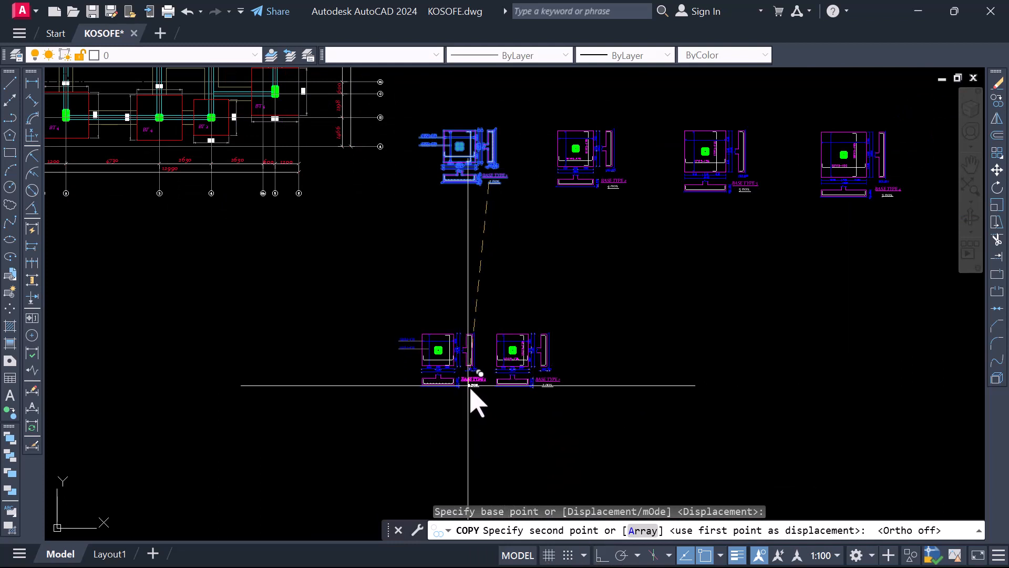
pyautogui.press('Escape')
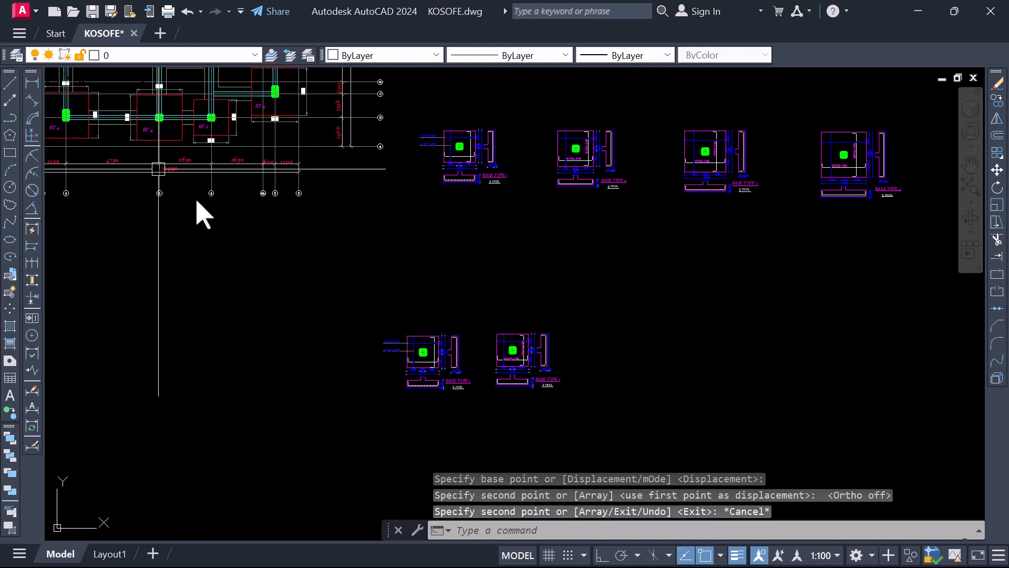
# Draw a rectangular frame around the two BASE TYPE 1 details below the respaced row
pyautogui.write('rec')
pyautogui.press('Return')
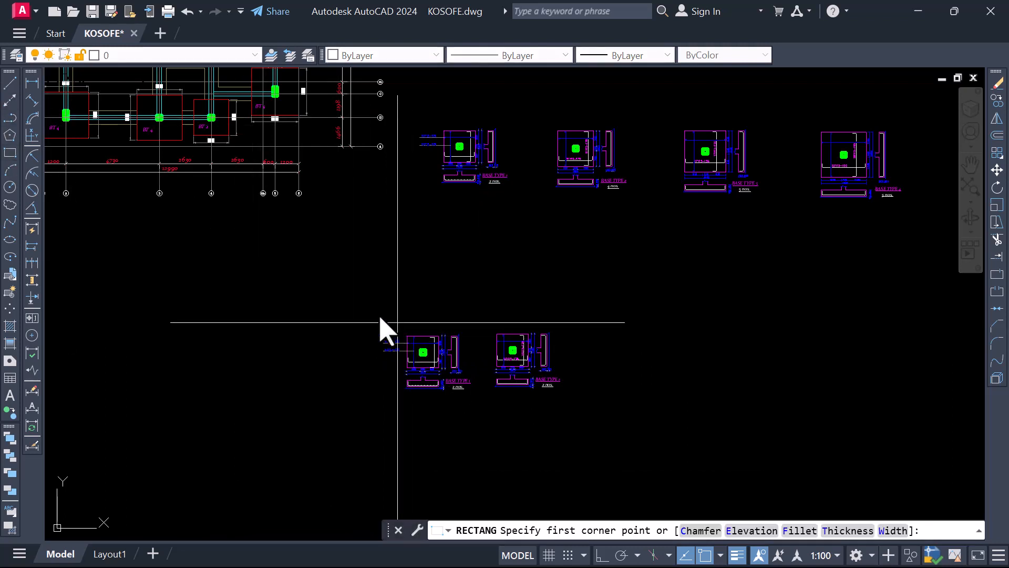
pyautogui.click(365, 310)
pyautogui.press('Escape')
pyautogui.scroll(6, 489, 404)
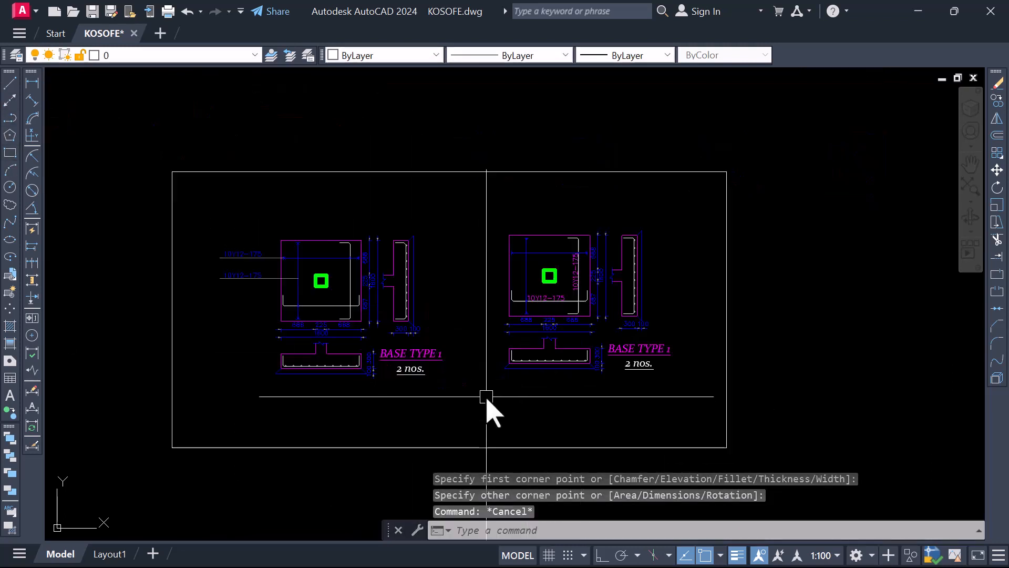
# Draw a vertical line from the frame's upper edge to its lower edge, separating the two BASE TYPE 1 details
pyautogui.scroll(-3, 449, 369)
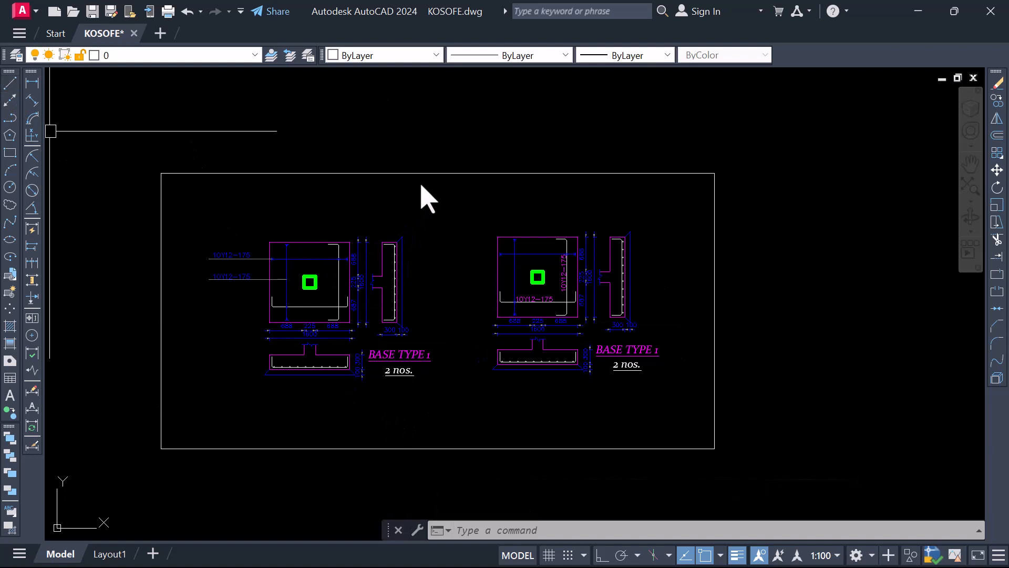
pyautogui.write('l')
pyautogui.press('Return')
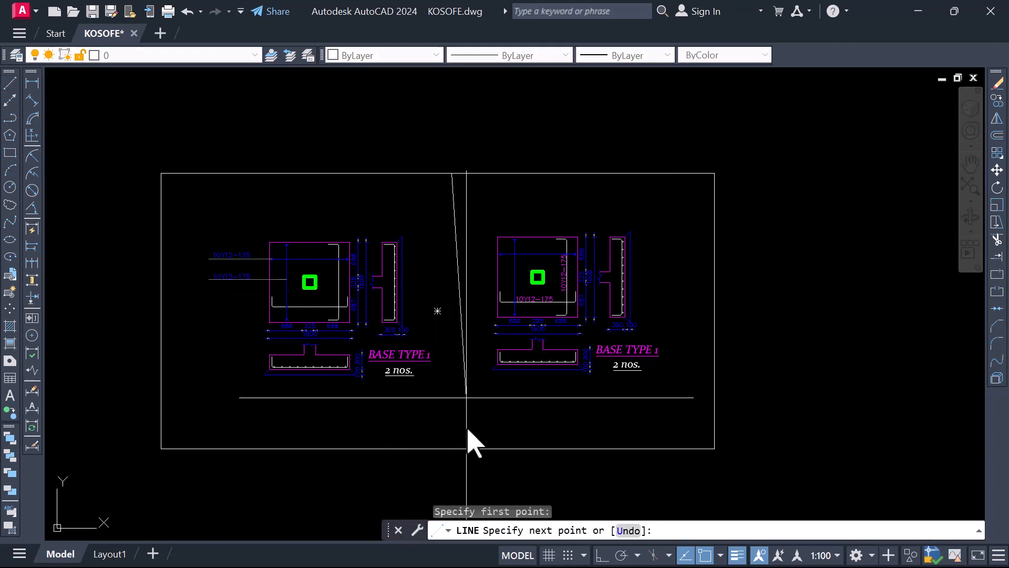
pyautogui.click(452, 456)
pyautogui.press('Escape')
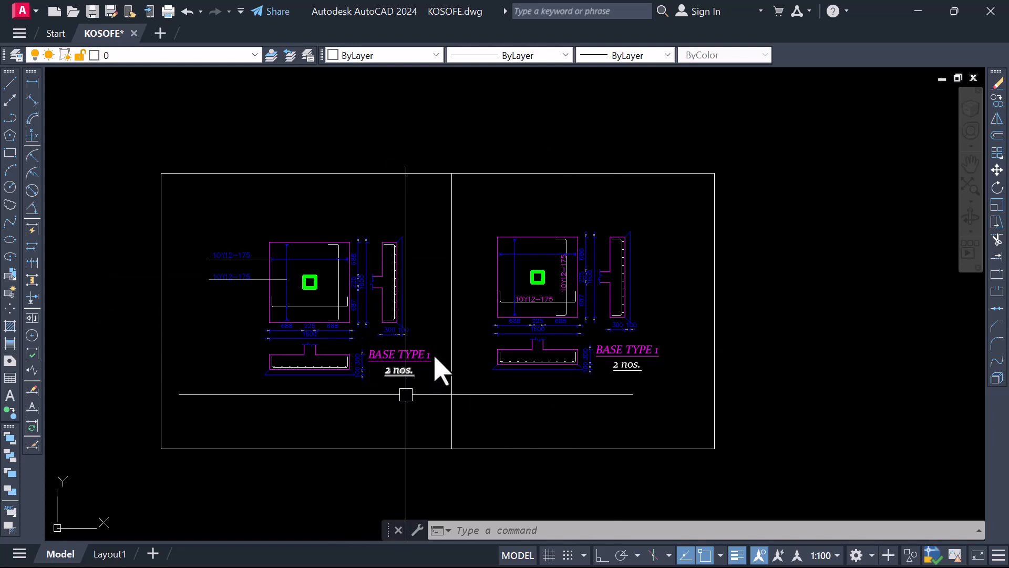
# Compare the framed BASE TYPE 1 pair with the respaced row and the framed original row above it
pyautogui.scroll(-6, 428, 452)
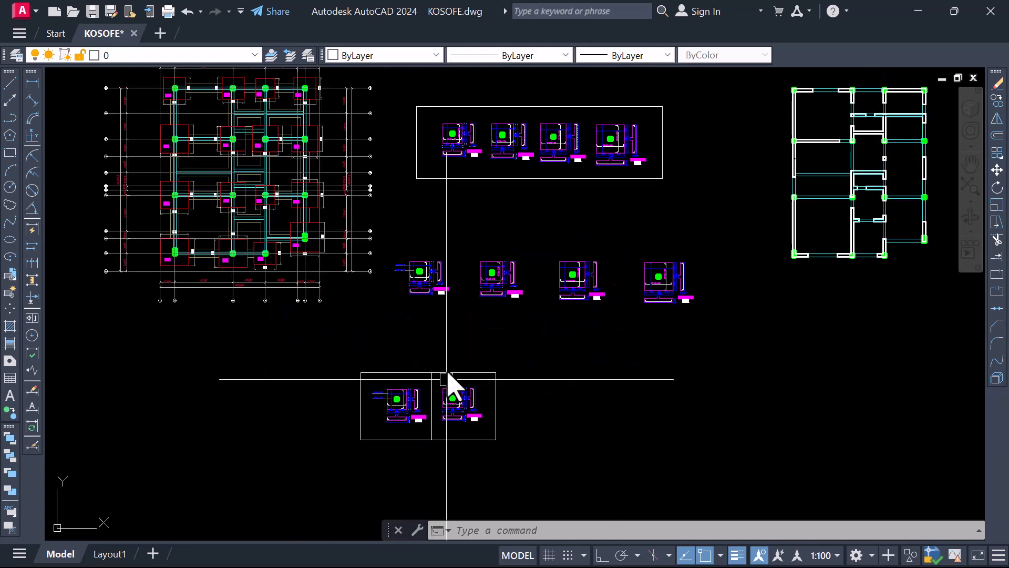
pyautogui.scroll(4, 413, 419)
pyautogui.scroll(2, 393, 436)
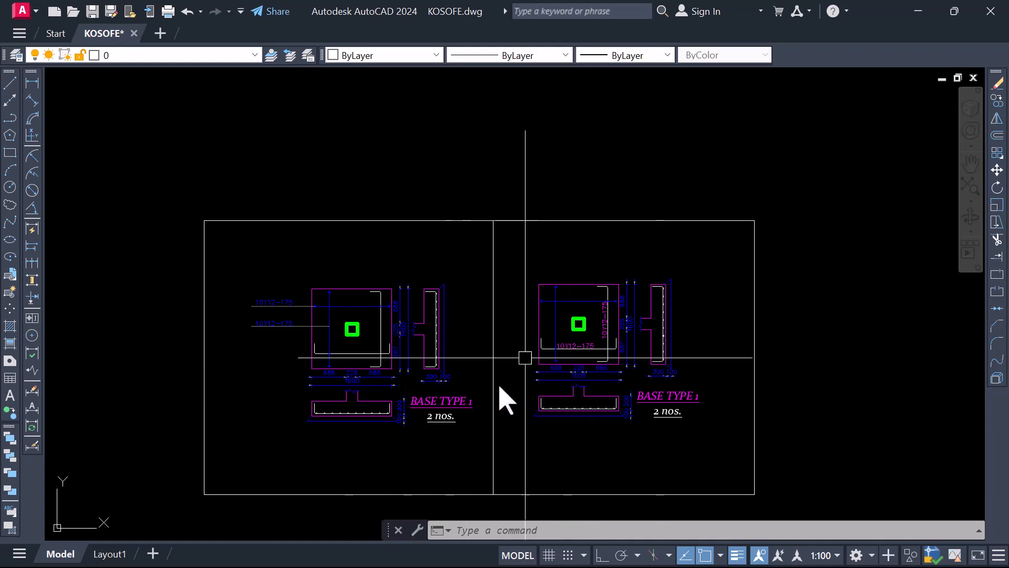
pyautogui.scroll(-6, 463, 426)
pyautogui.scroll(3, 451, 305)
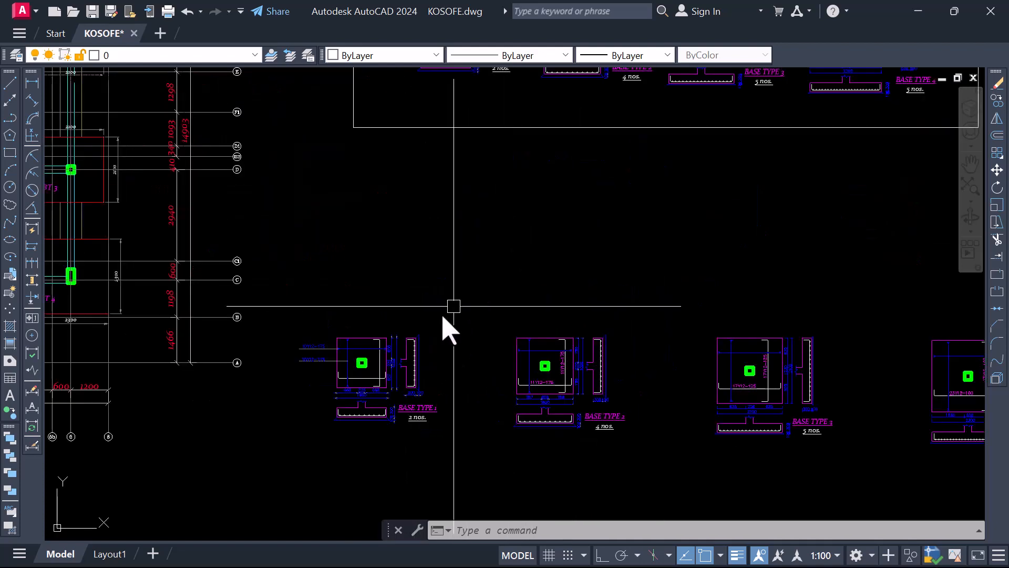
pyautogui.scroll(-4, 406, 334)
pyautogui.scroll(2, 387, 316)
# Move the respaced base type row and the framed BASE TYPE 1 pair together to empty space below and beyond the wall plan
pyautogui.click(372, 290)
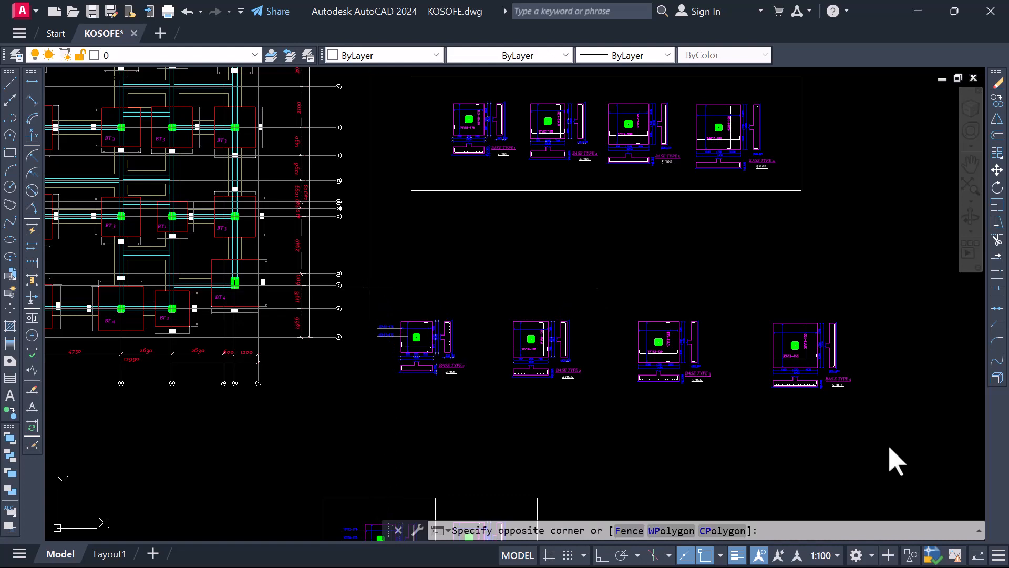
pyautogui.click(912, 435)
pyautogui.scroll(-6, 560, 331)
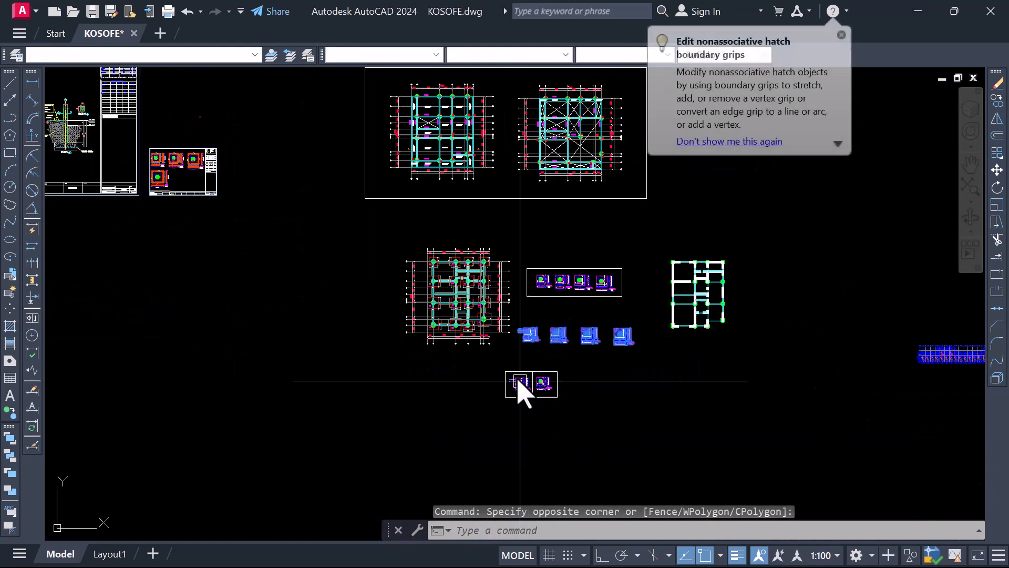
pyautogui.scroll(2, 520, 381)
pyautogui.click(469, 356)
pyautogui.click(625, 449)
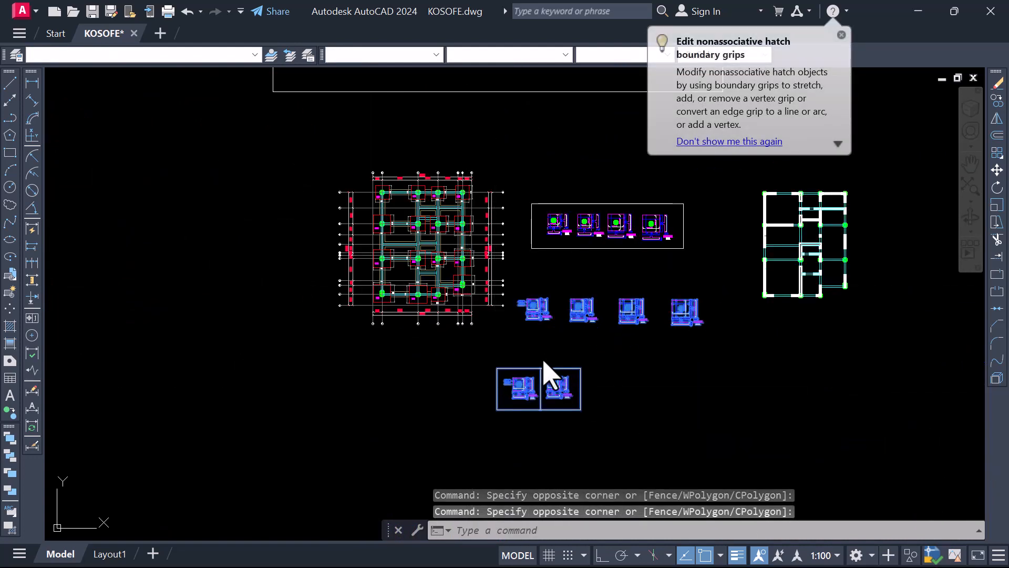
pyautogui.rightClick(542, 372)
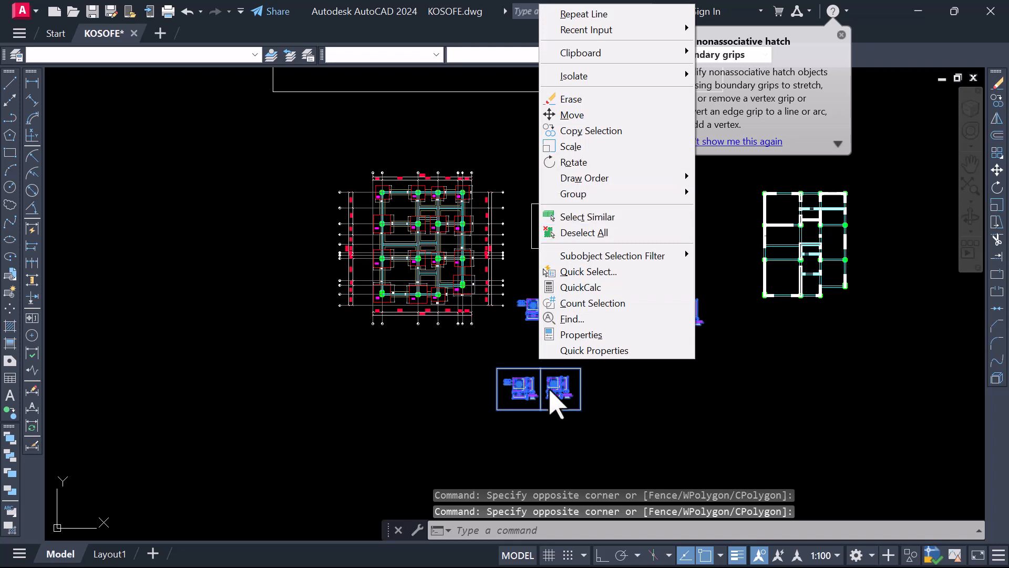
pyautogui.click(621, 424)
pyautogui.click(602, 404)
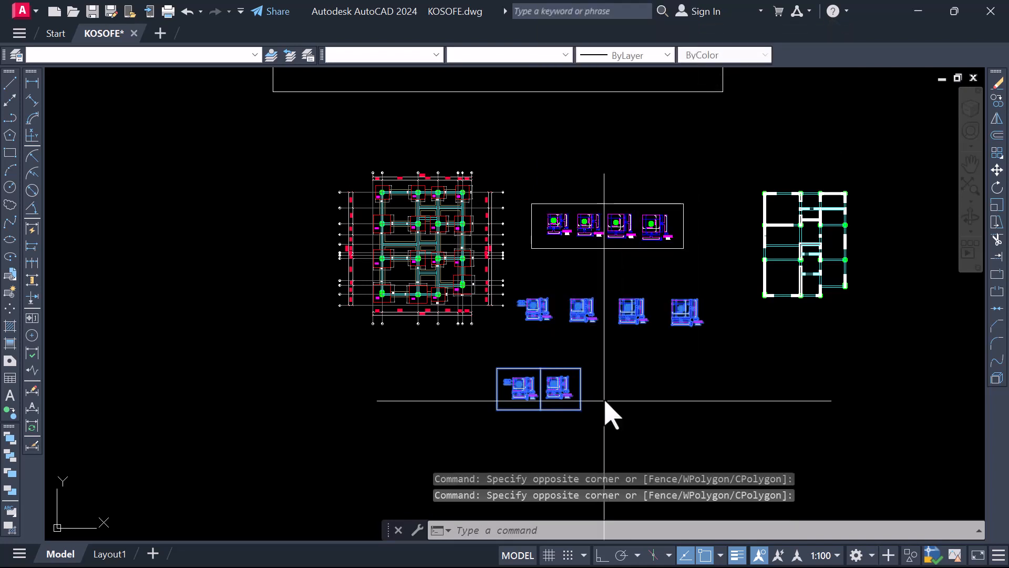
pyautogui.write('m')
pyautogui.press('Return')
pyautogui.click(606, 388)
pyautogui.scroll(-2, 610, 399)
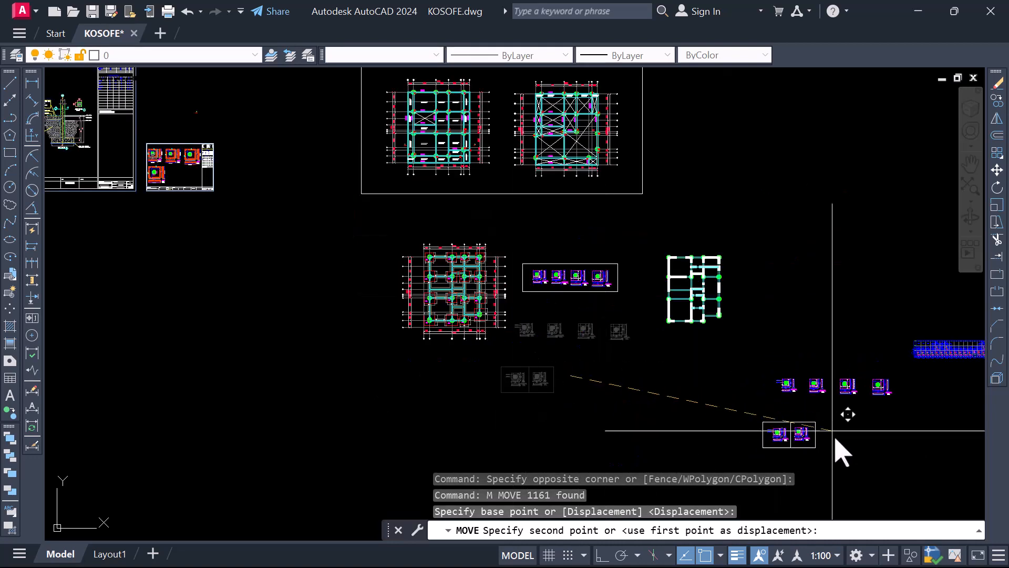
pyautogui.click(897, 459)
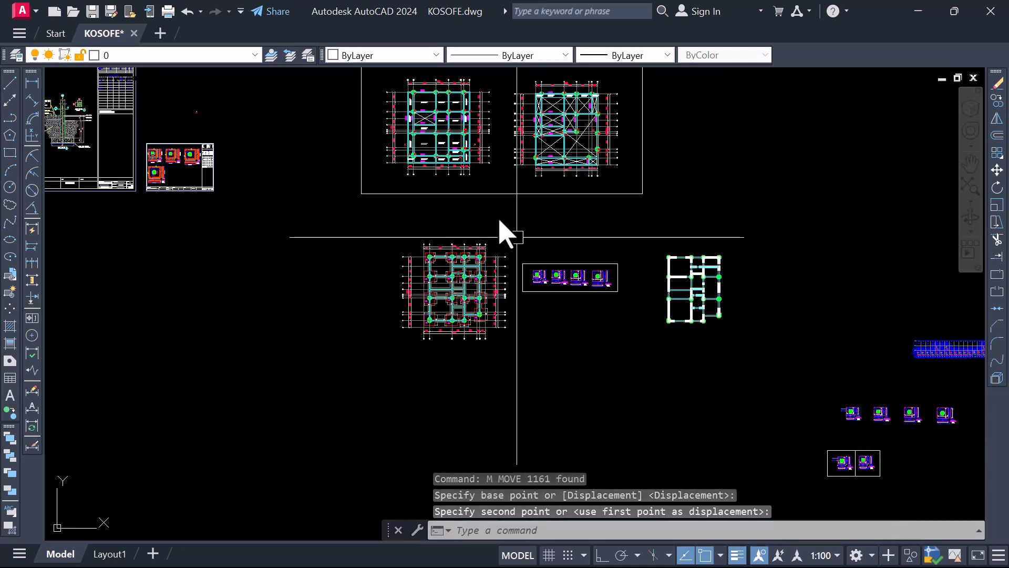
# Compare the label layout of the framed original base types with both versions in the relocated BASE TYPE 1 frame
pyautogui.scroll(4, 592, 284)
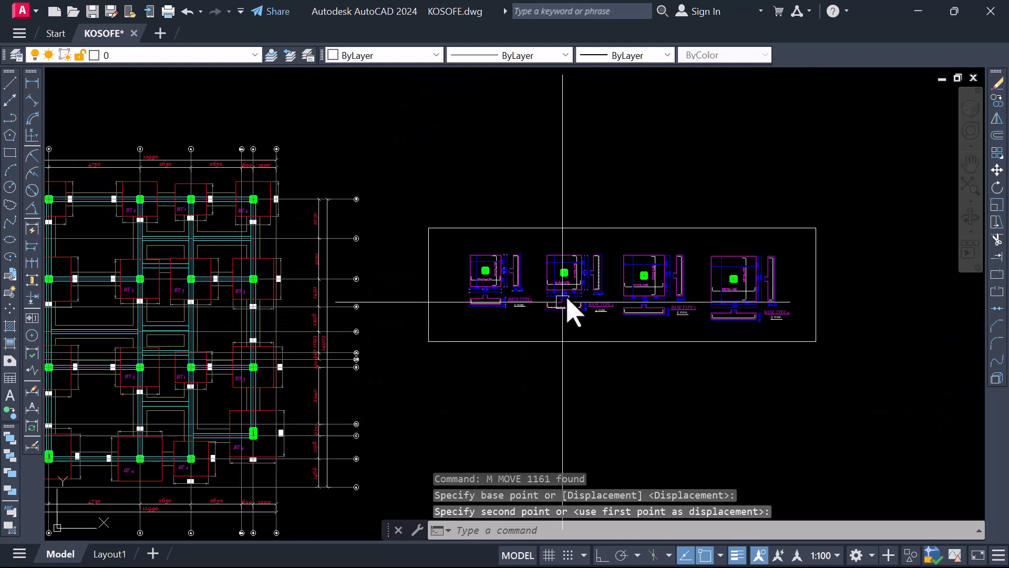
pyautogui.scroll(6, 573, 295)
pyautogui.scroll(-4, 463, 302)
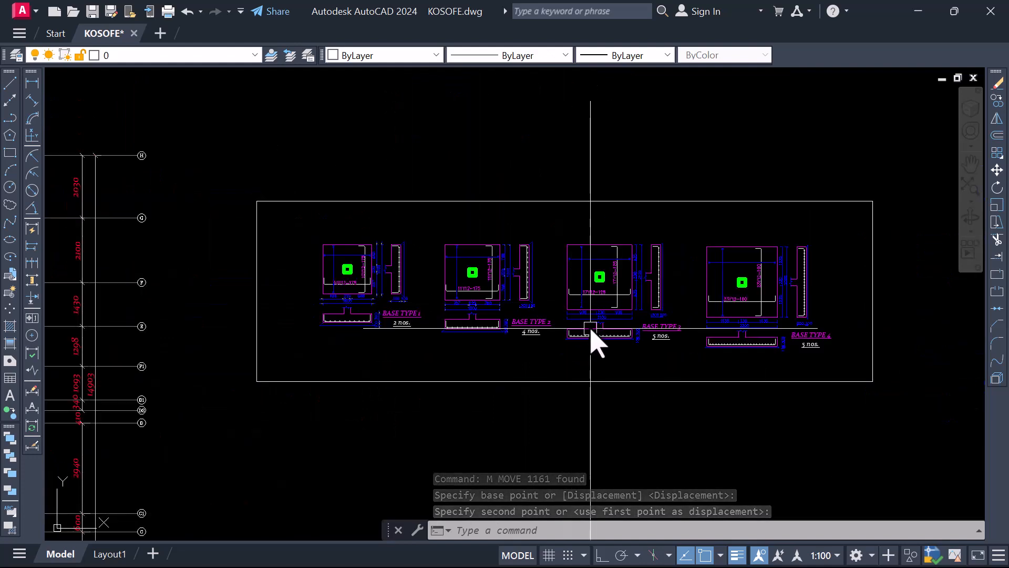
pyautogui.scroll(2, 591, 337)
pyautogui.scroll(-6, 398, 252)
pyautogui.scroll(-3, 398, 252)
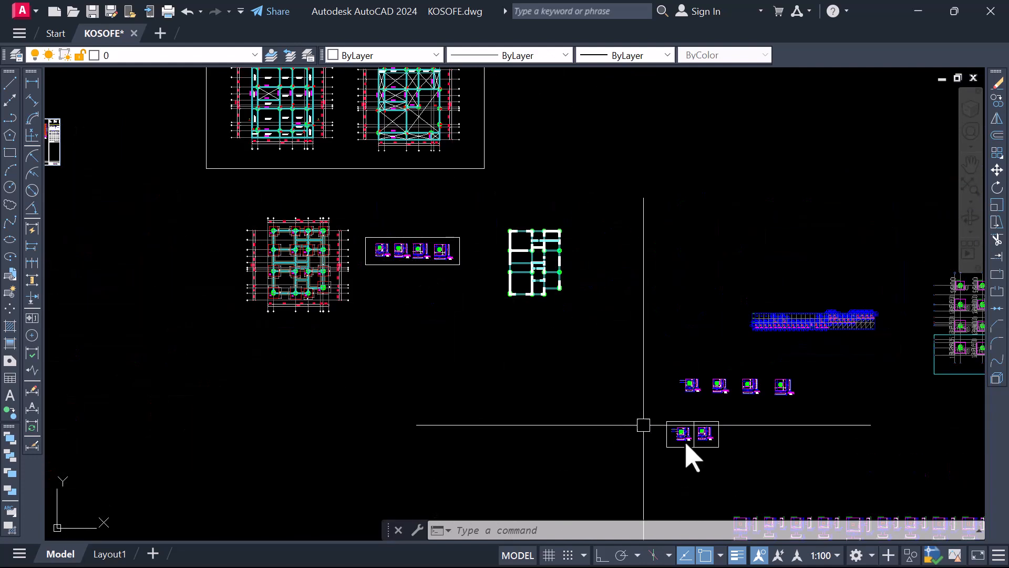
pyautogui.scroll(6, 689, 453)
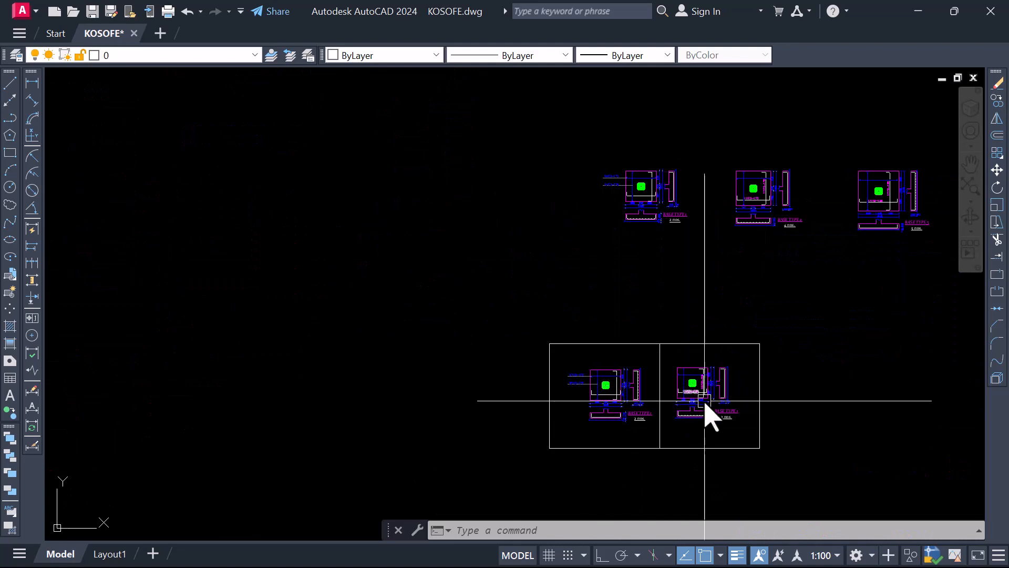
pyautogui.scroll(5, 678, 342)
pyautogui.scroll(-6, 633, 347)
pyautogui.scroll(5, 627, 382)
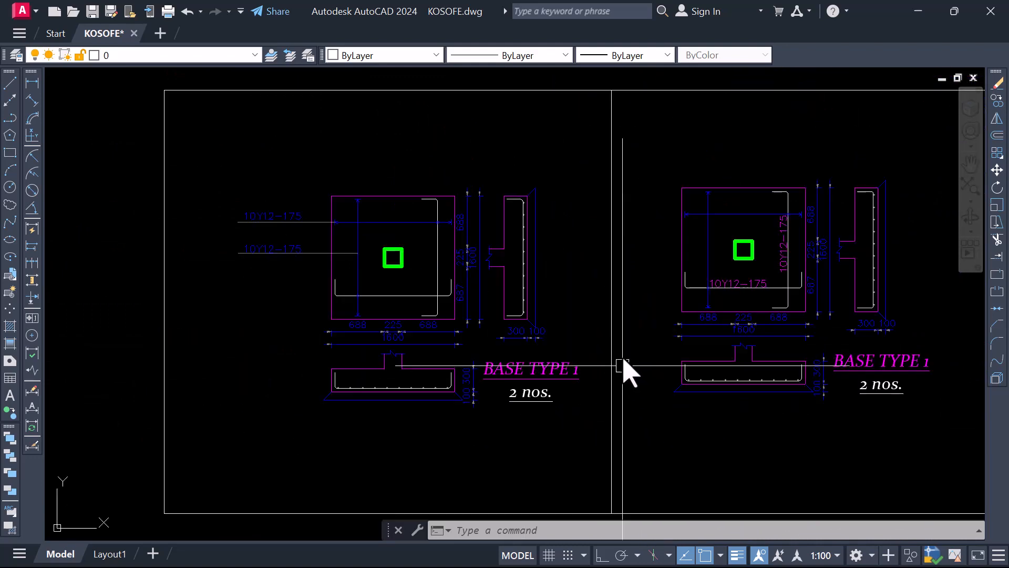
pyautogui.scroll(-3, 447, 363)
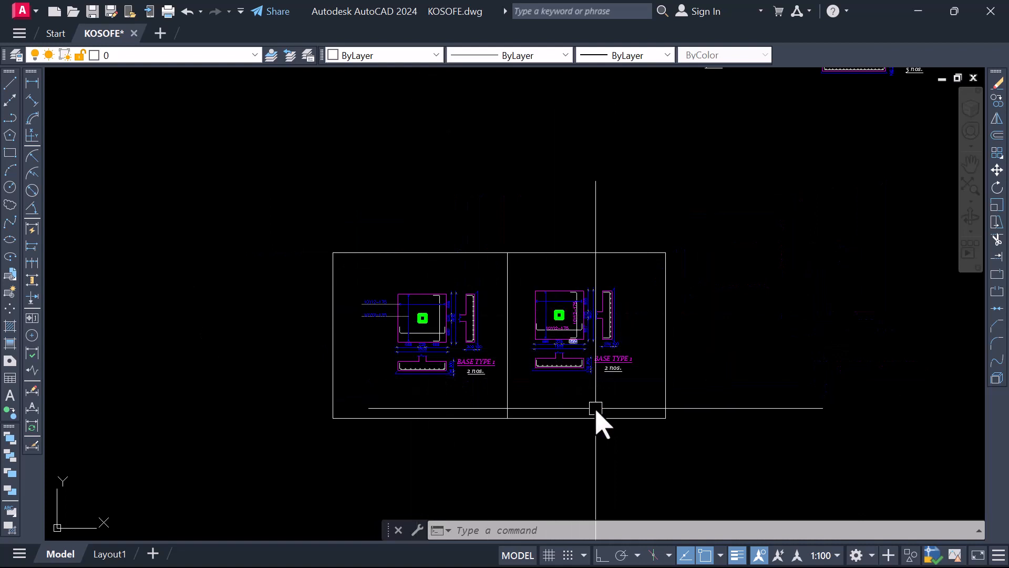
pyautogui.scroll(-2, 594, 383)
pyautogui.scroll(4, 553, 385)
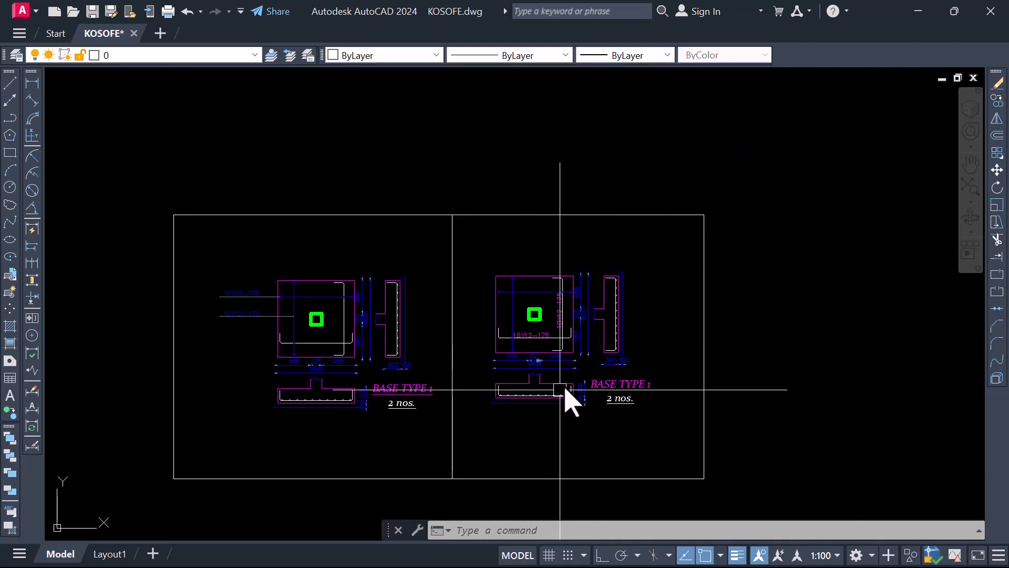
pyautogui.scroll(-6, 578, 400)
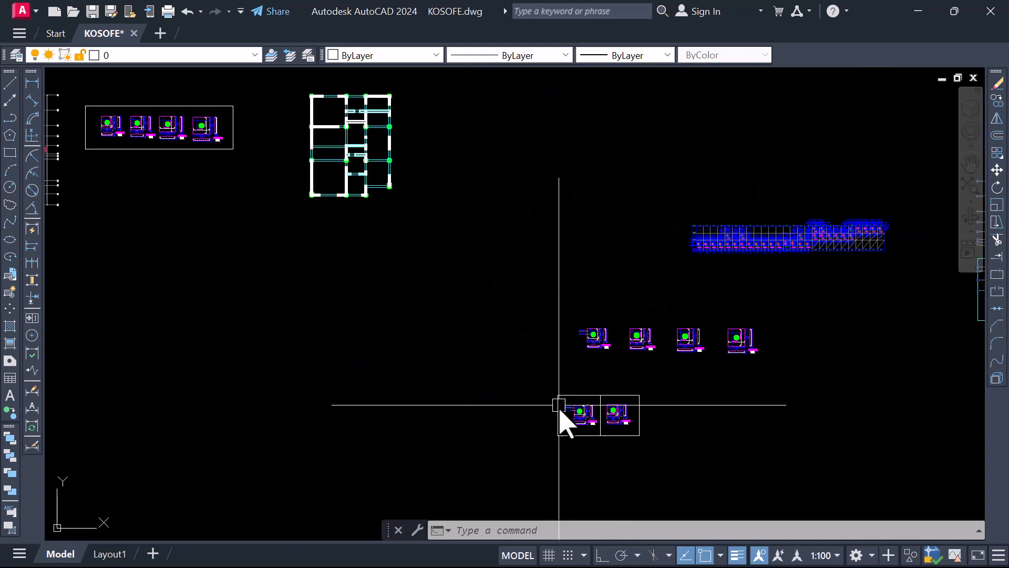
# Cross-check the BT marks and pad sizes on the foundation plan against the titles, quantities and reinforcement of the framed base details
pyautogui.scroll(5, 335, 269)
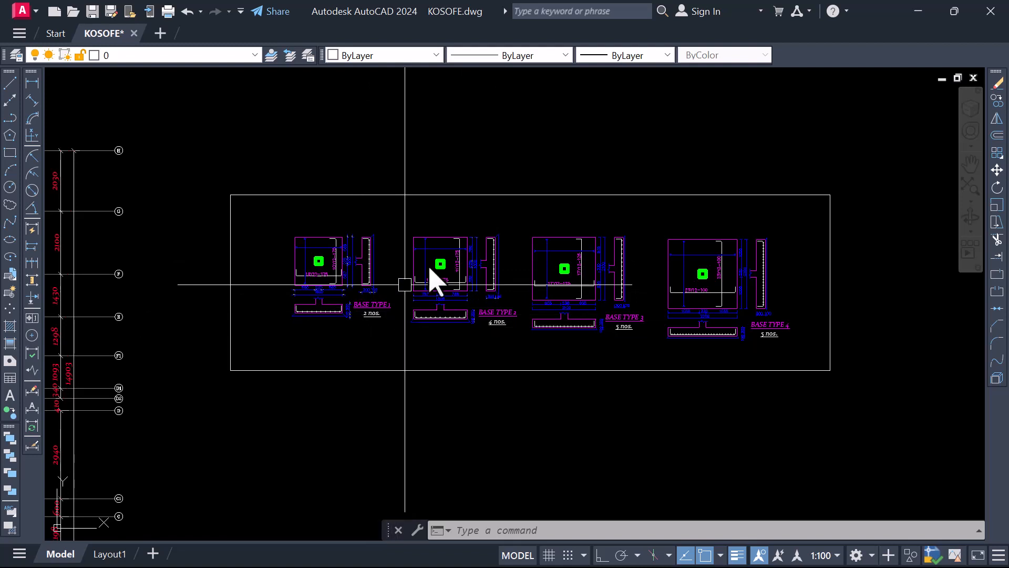
pyautogui.scroll(3, 371, 329)
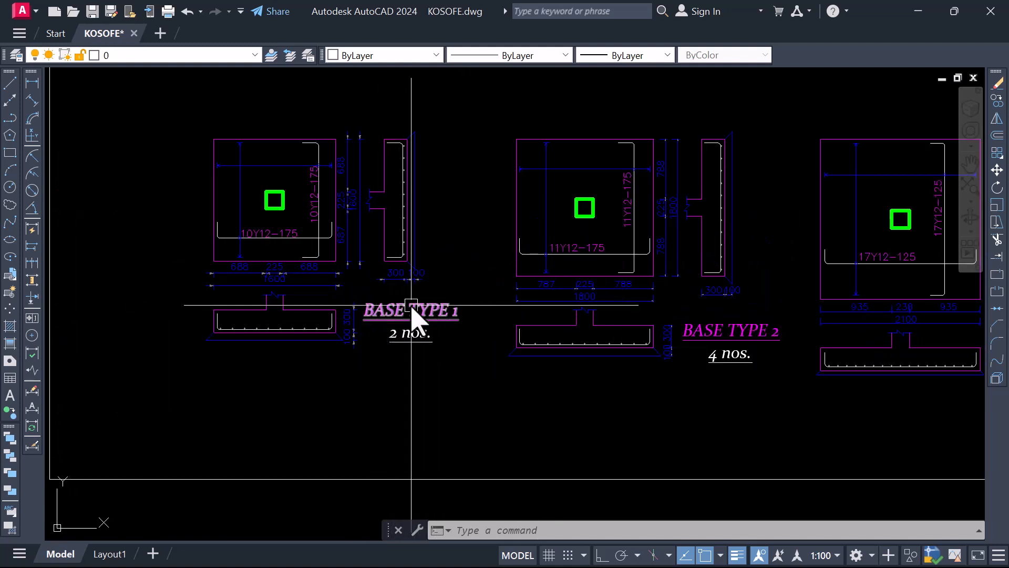
pyautogui.scroll(-2, 383, 304)
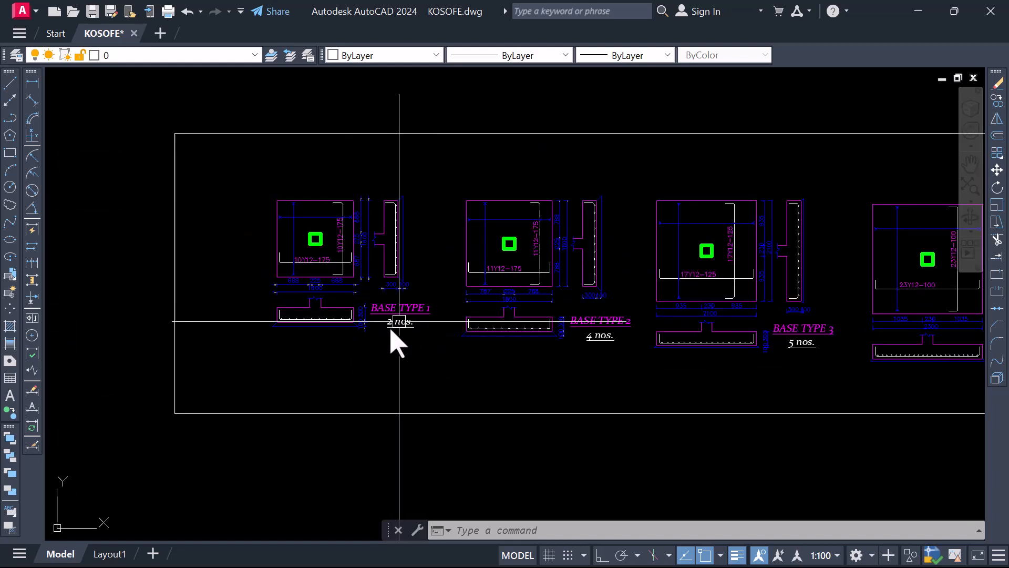
pyautogui.scroll(-4, 384, 322)
pyautogui.scroll(-2, 614, 341)
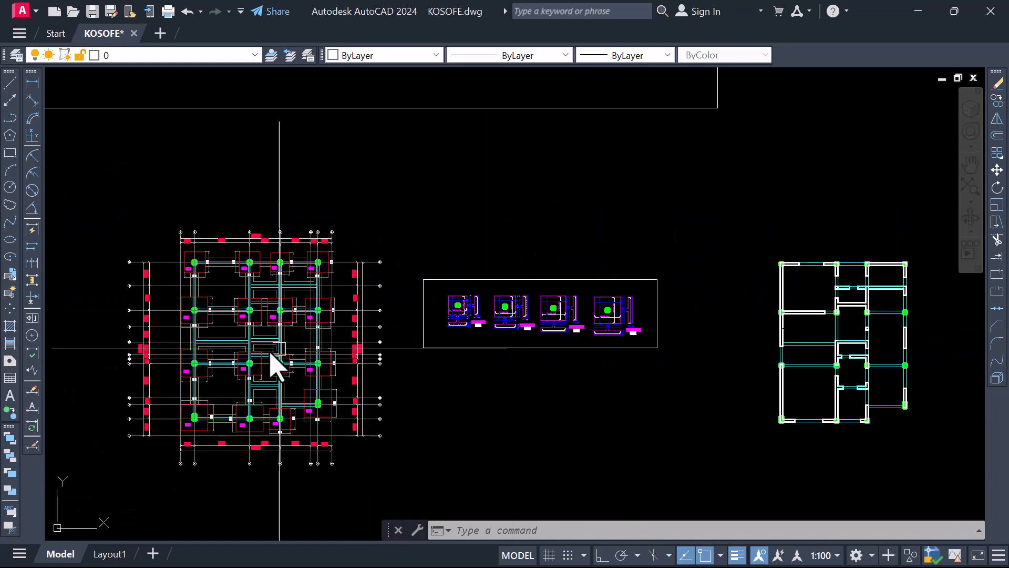
pyautogui.scroll(2, 248, 339)
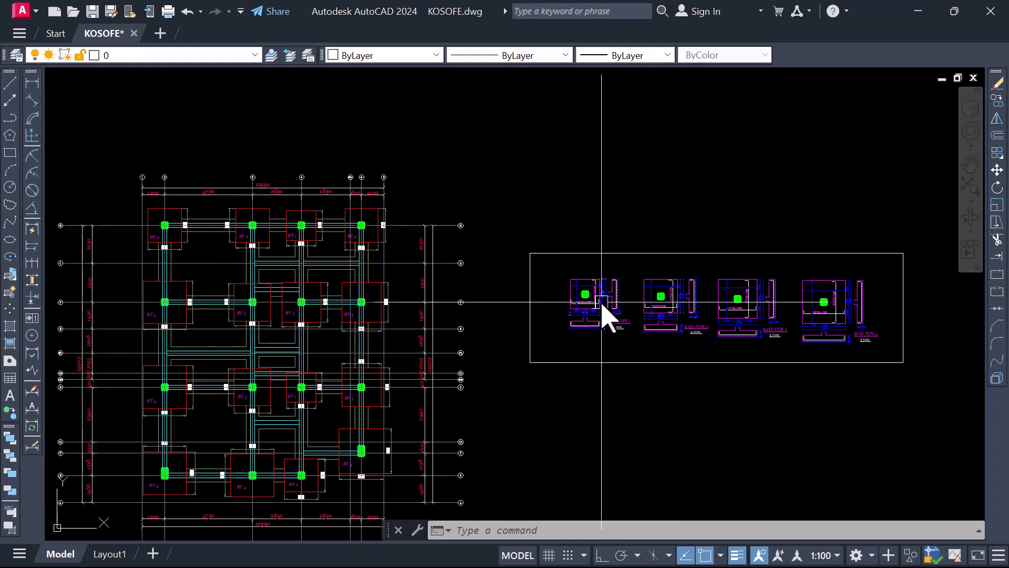
pyautogui.scroll(2, 604, 314)
pyautogui.scroll(-2, 619, 322)
pyautogui.scroll(4, 313, 246)
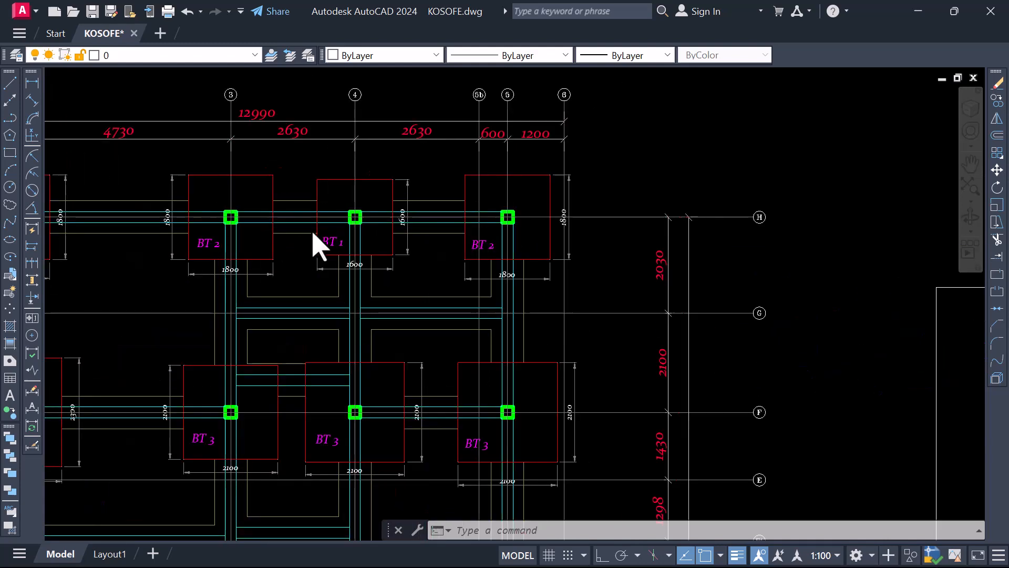
pyautogui.scroll(4, 314, 246)
pyautogui.scroll(-6, 313, 280)
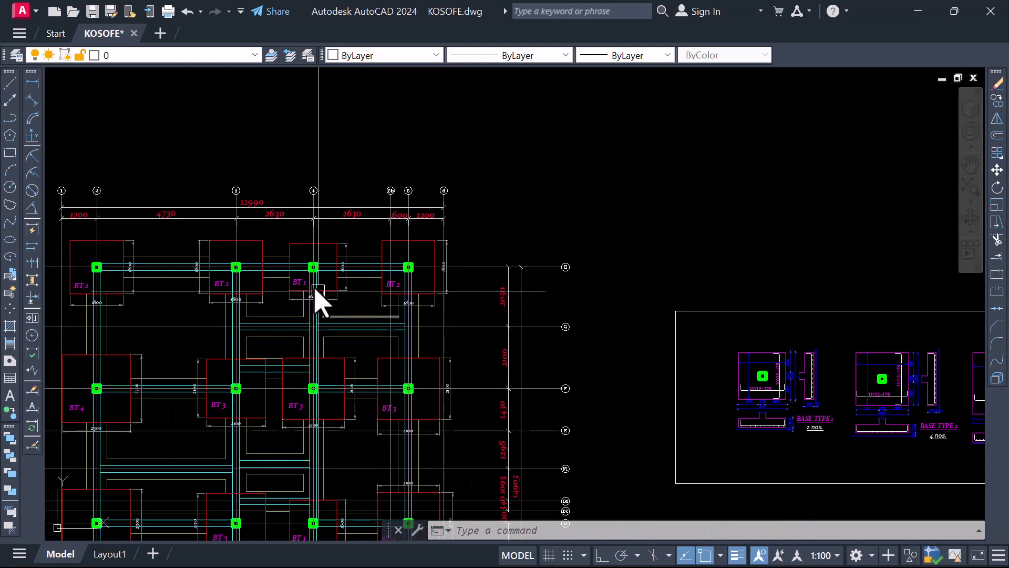
pyautogui.scroll(5, 744, 417)
pyautogui.scroll(-4, 505, 338)
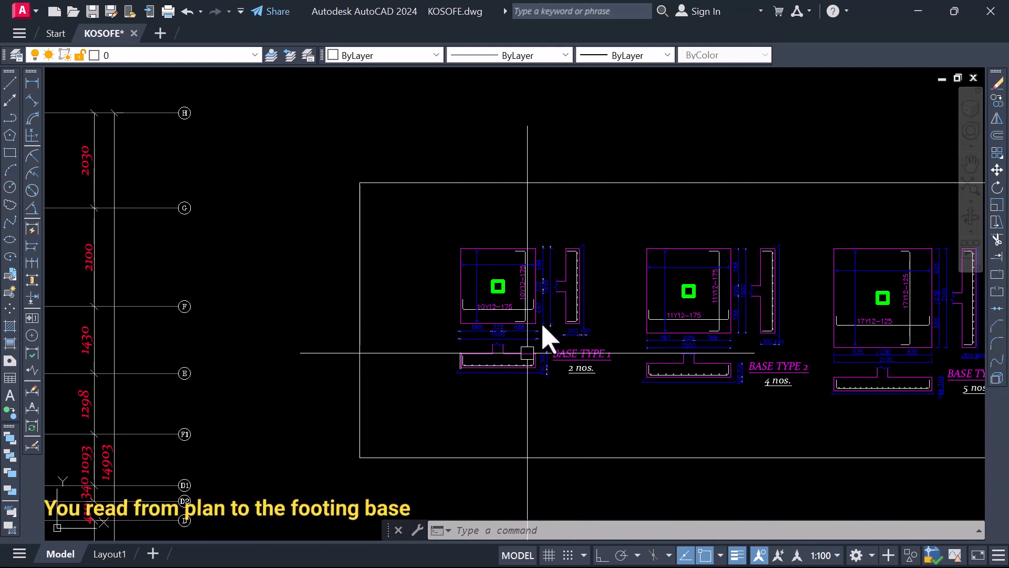
pyautogui.scroll(2, 481, 293)
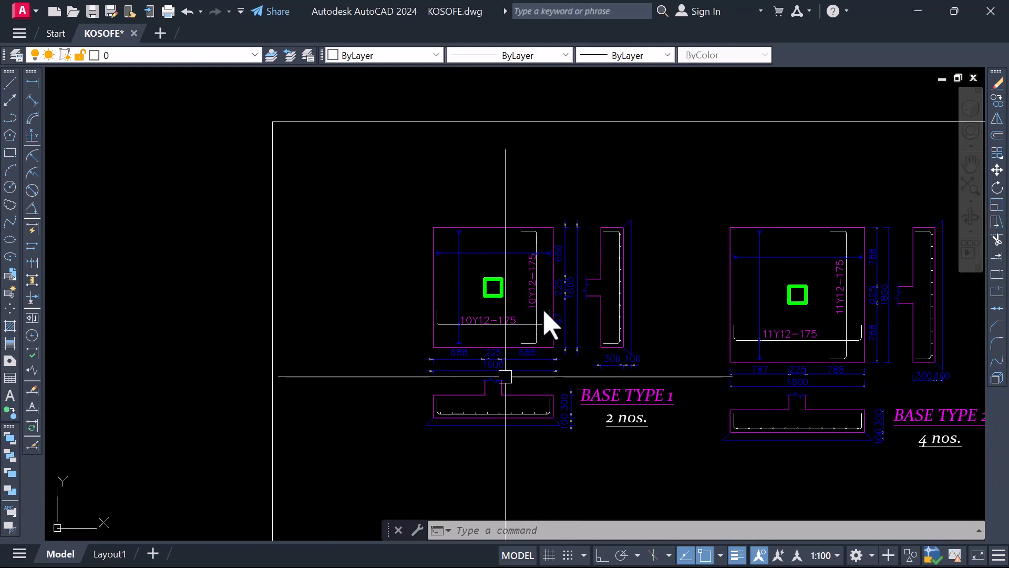
pyautogui.scroll(-6, 480, 350)
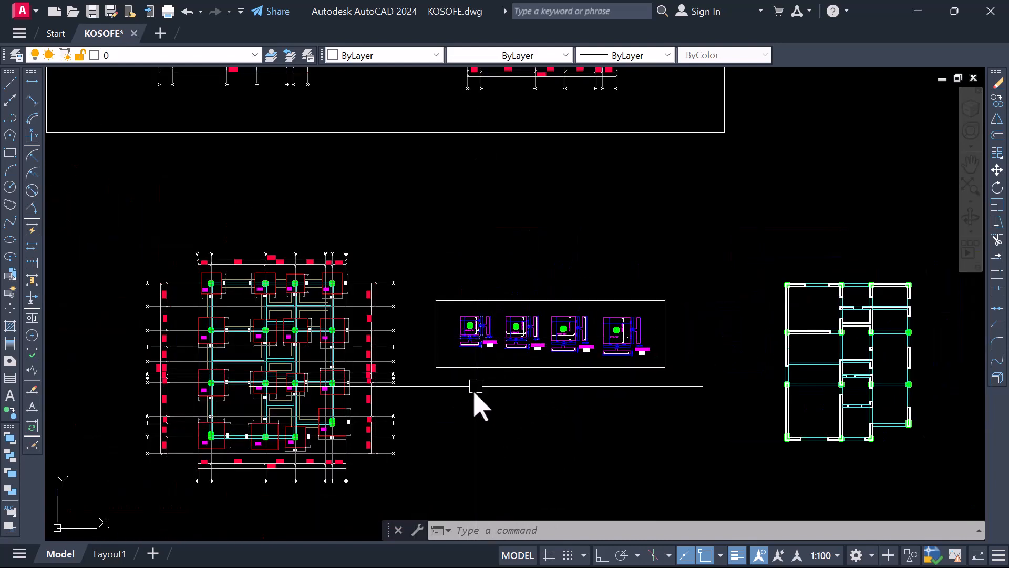
pyautogui.scroll(5, 339, 367)
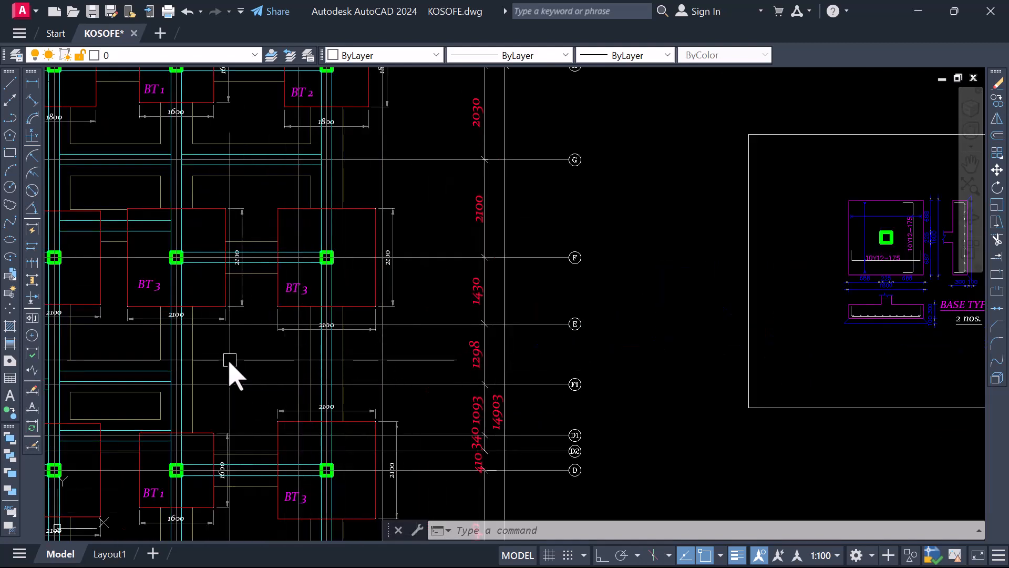
pyautogui.scroll(4, 334, 365)
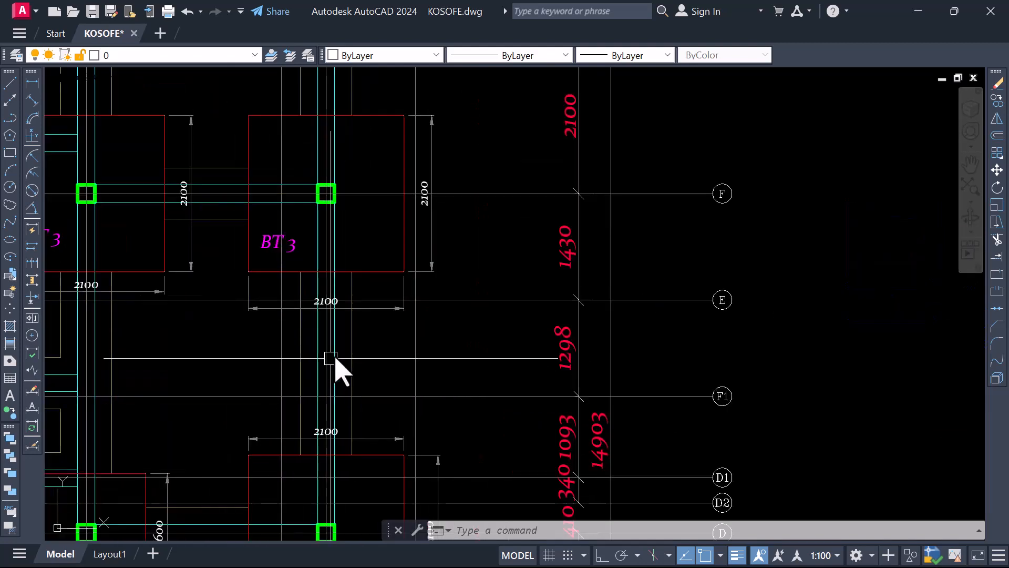
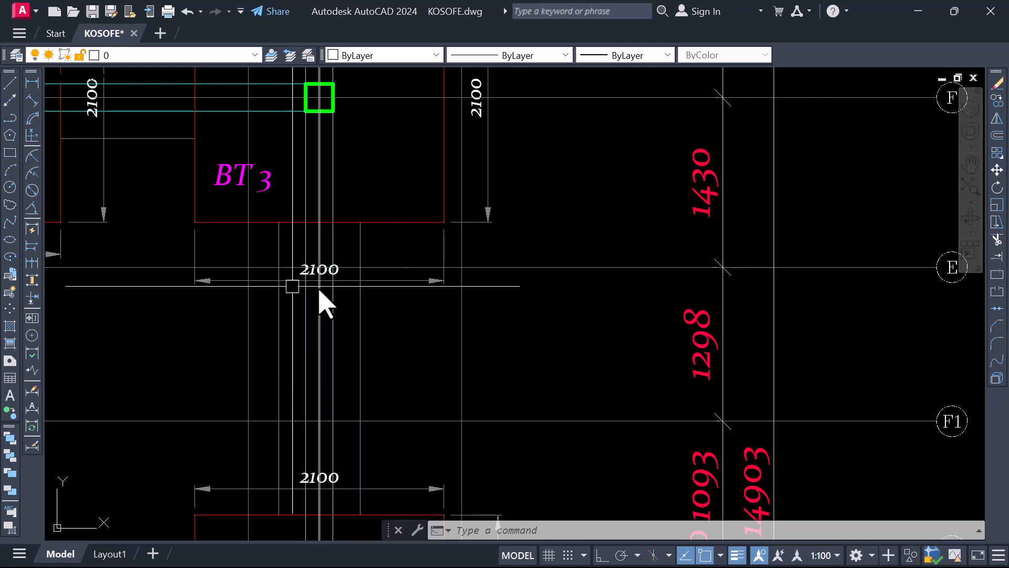
# Examine the BT marks, pad sizes and grid lines through the columns across the foundation plan
pyautogui.scroll(-4, 295, 345)
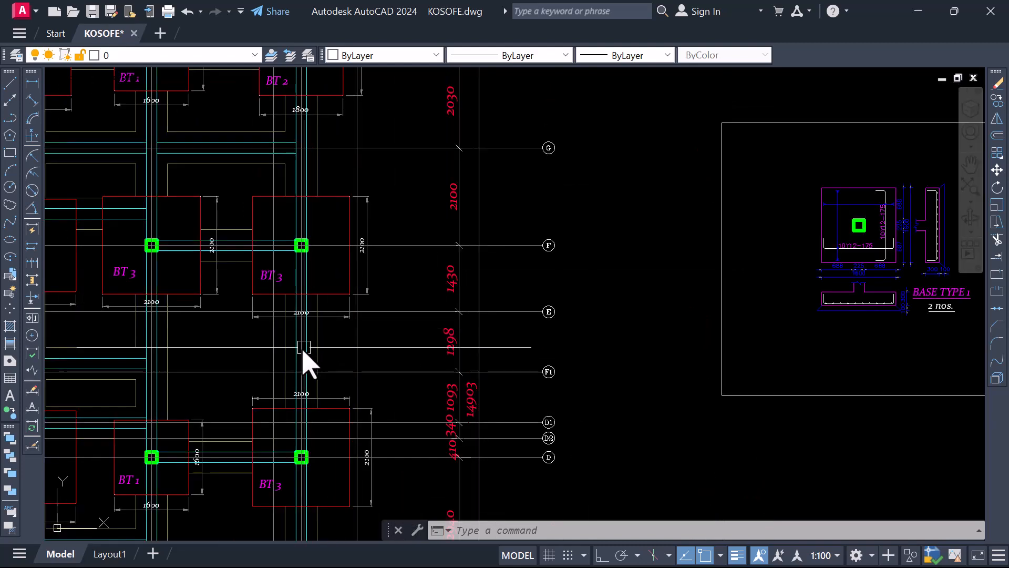
pyautogui.scroll(4, 303, 347)
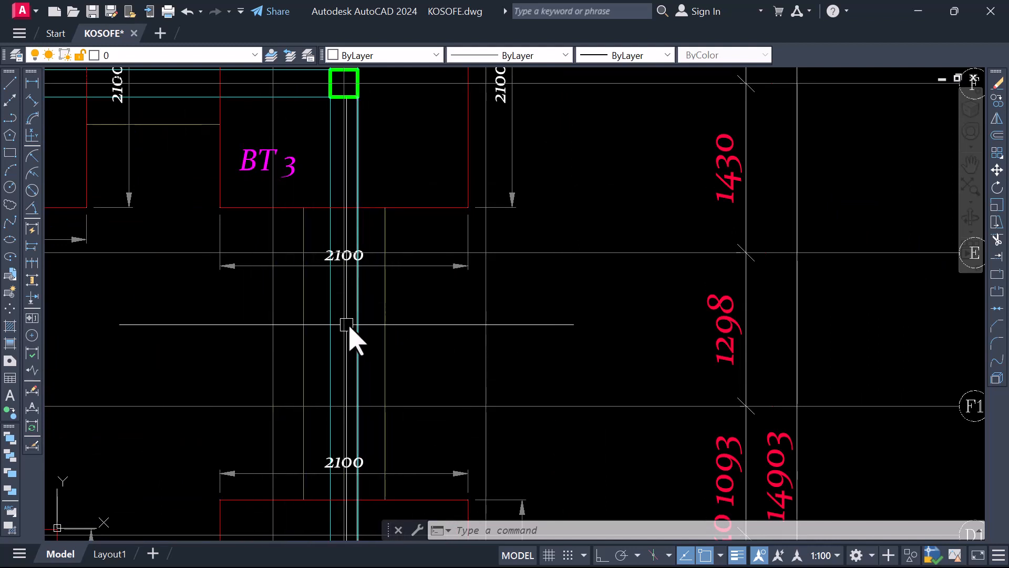
pyautogui.scroll(-10, 427, 337)
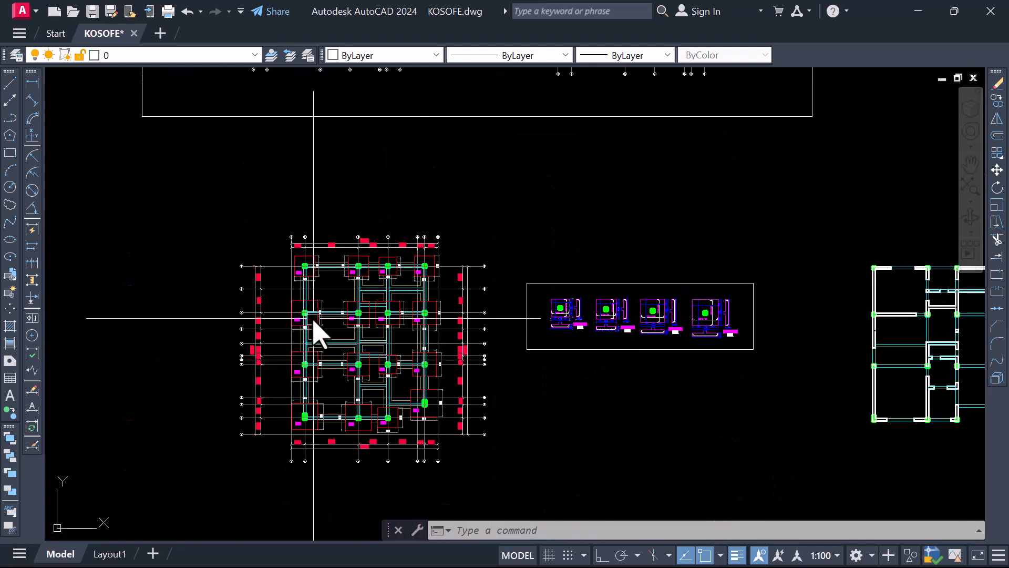
pyautogui.scroll(3, 314, 318)
pyautogui.scroll(3, 394, 361)
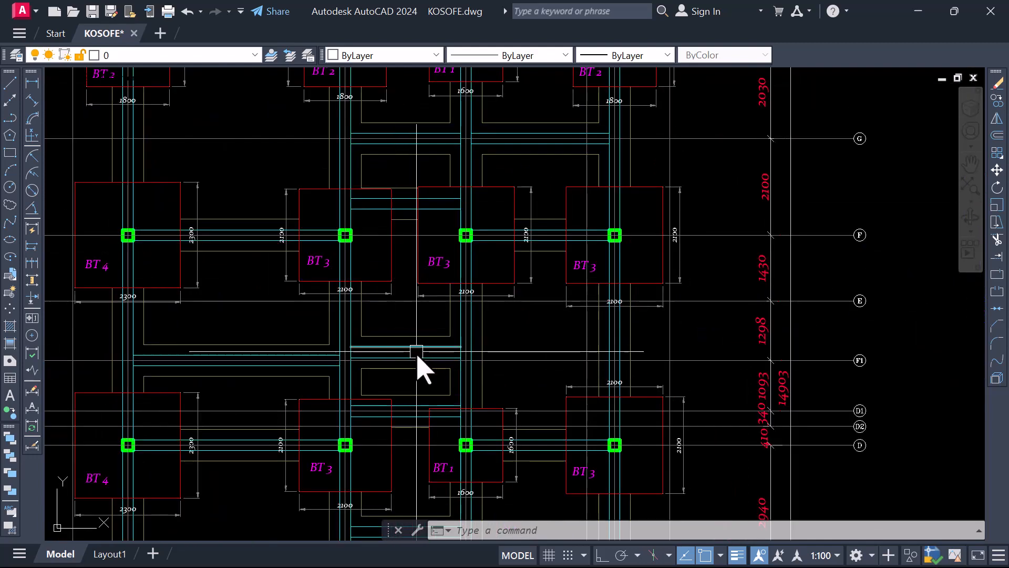
pyautogui.scroll(-2, 417, 351)
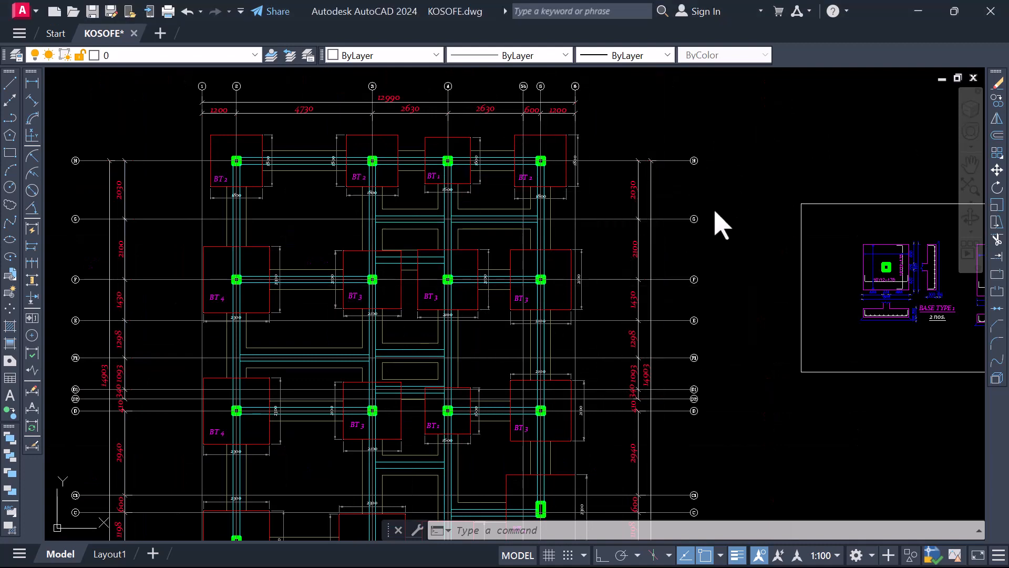
pyautogui.scroll(-4, 431, 242)
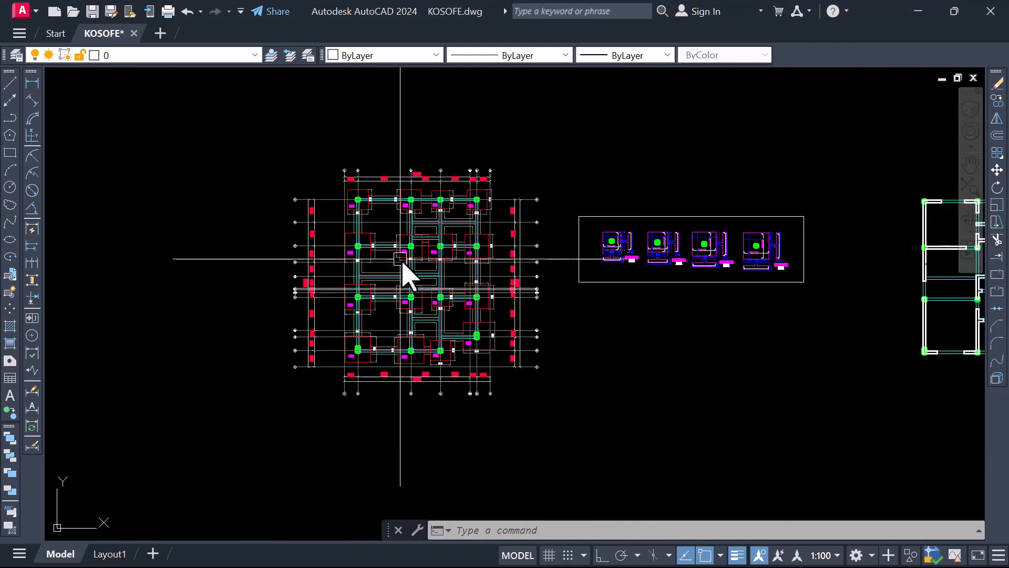
pyautogui.scroll(2, 405, 270)
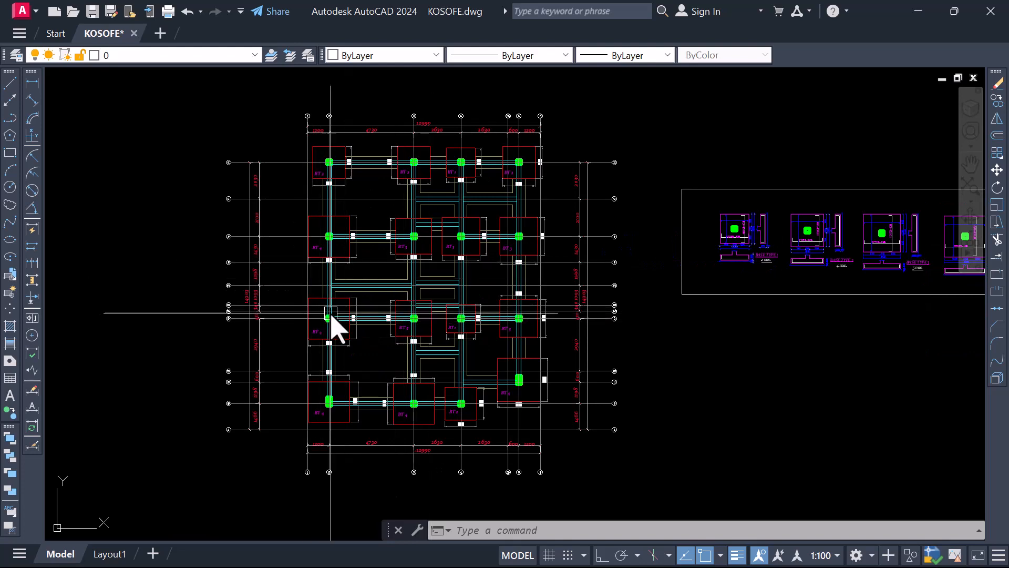
pyautogui.scroll(2, 455, 243)
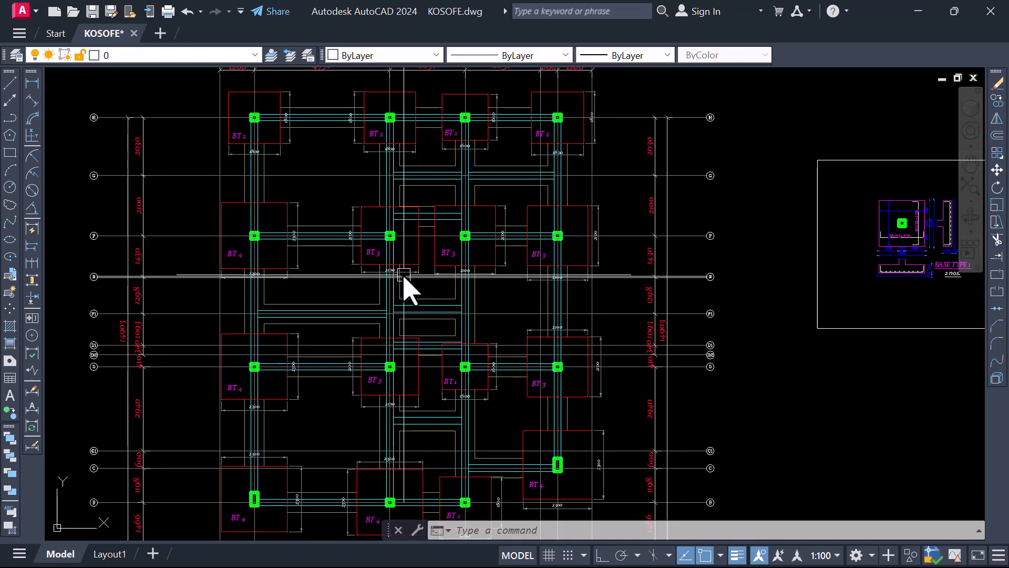
pyautogui.scroll(-2, 360, 289)
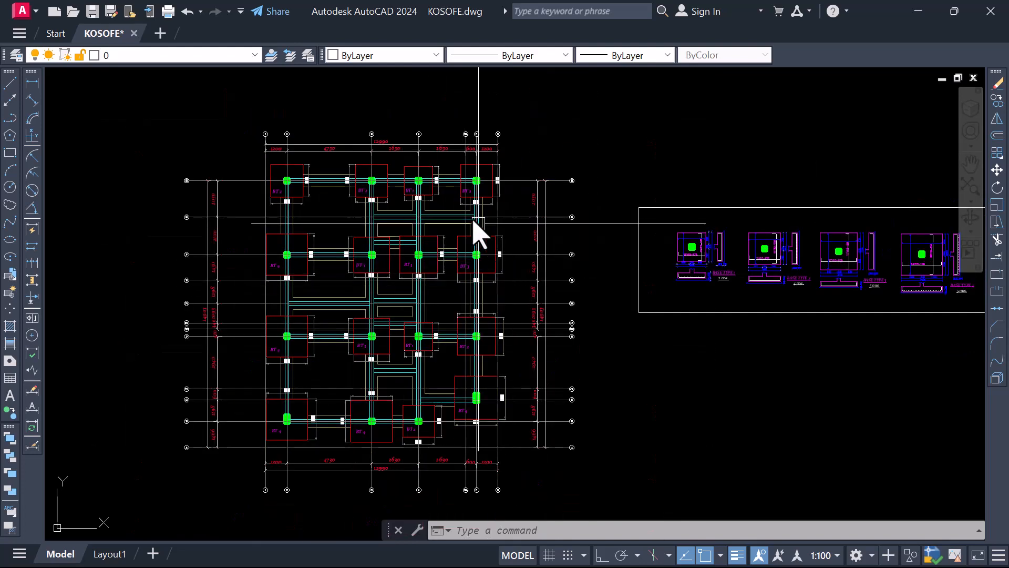
pyautogui.scroll(2, 463, 229)
pyautogui.scroll(-2, 520, 284)
# Examine the column, its pad offset dimensions and the reinforcement in the framed BASE TYPE 1 detail
pyautogui.scroll(6, 652, 296)
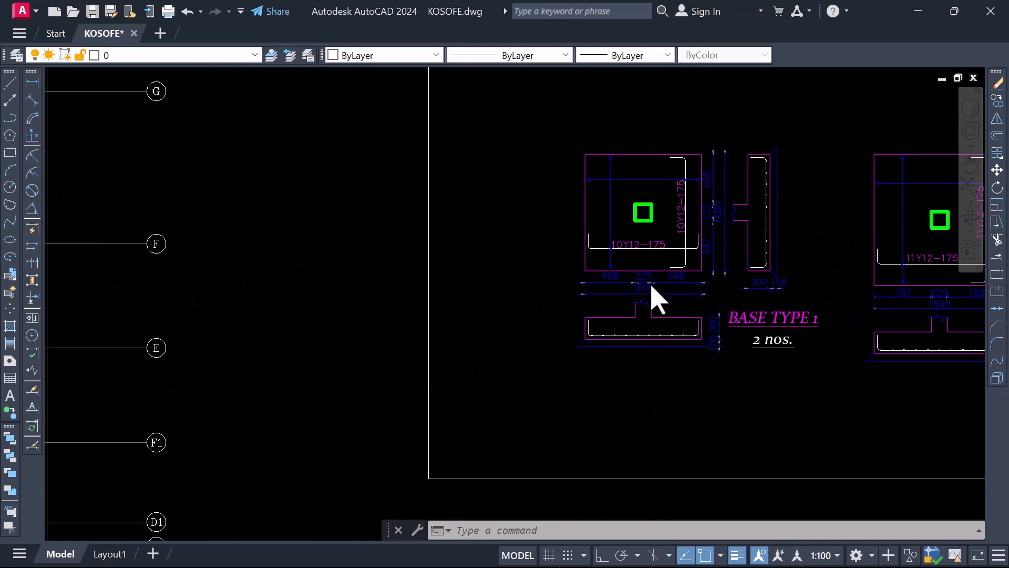
pyautogui.scroll(-2, 486, 303)
pyautogui.scroll(4, 541, 267)
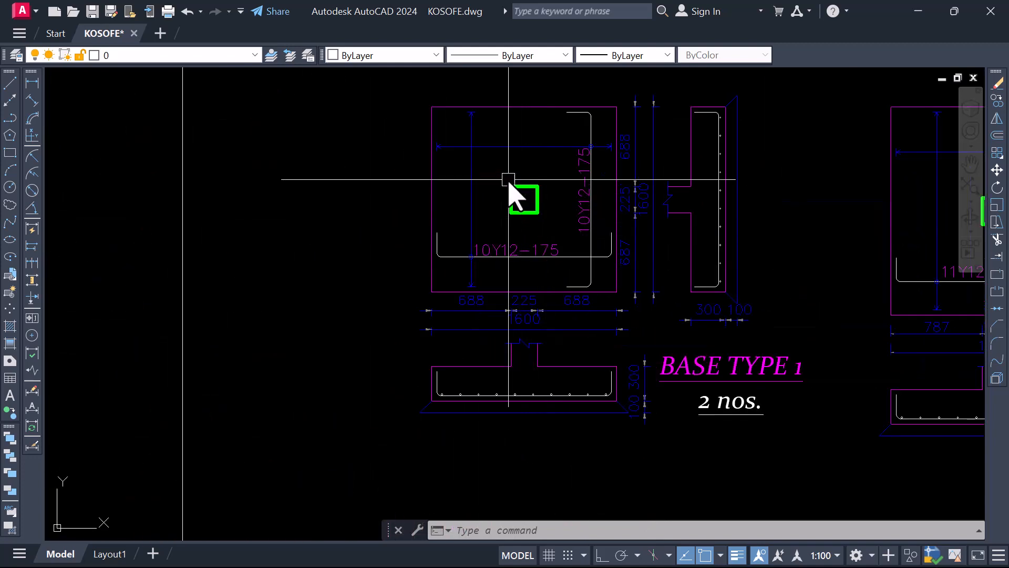
pyautogui.scroll(2, 521, 297)
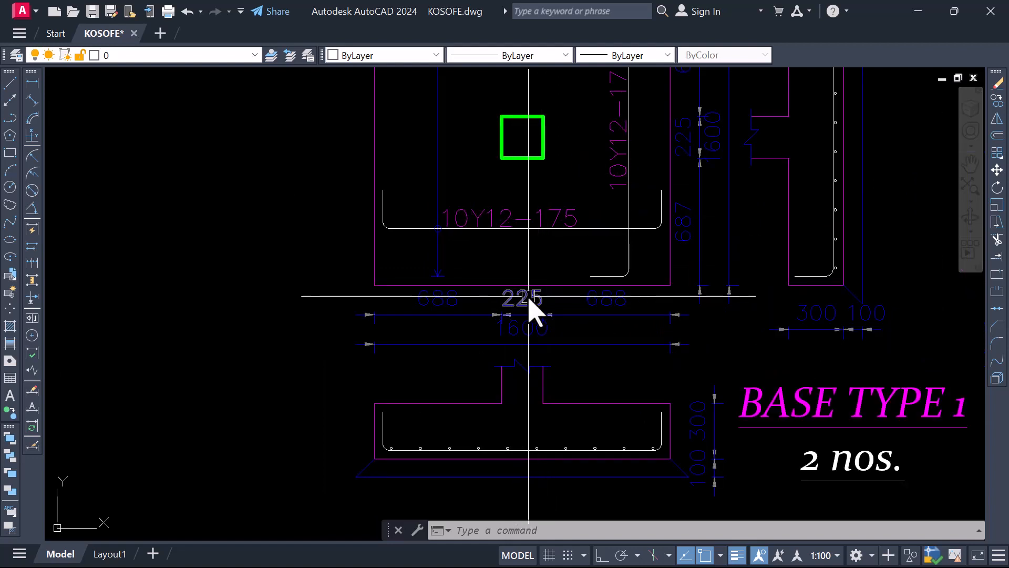
pyautogui.scroll(-2, 552, 313)
pyautogui.scroll(2, 544, 323)
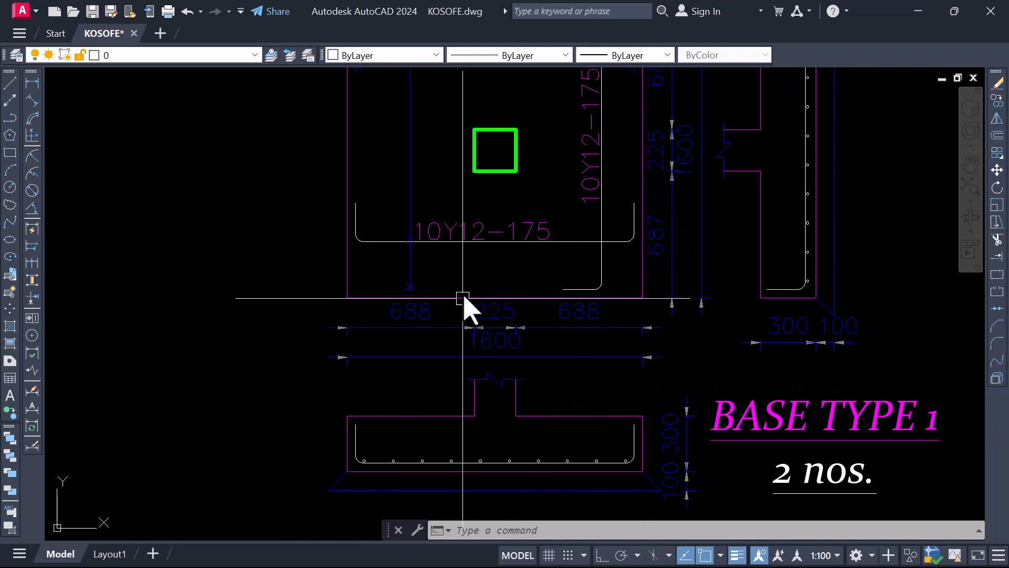
pyautogui.scroll(-2, 464, 299)
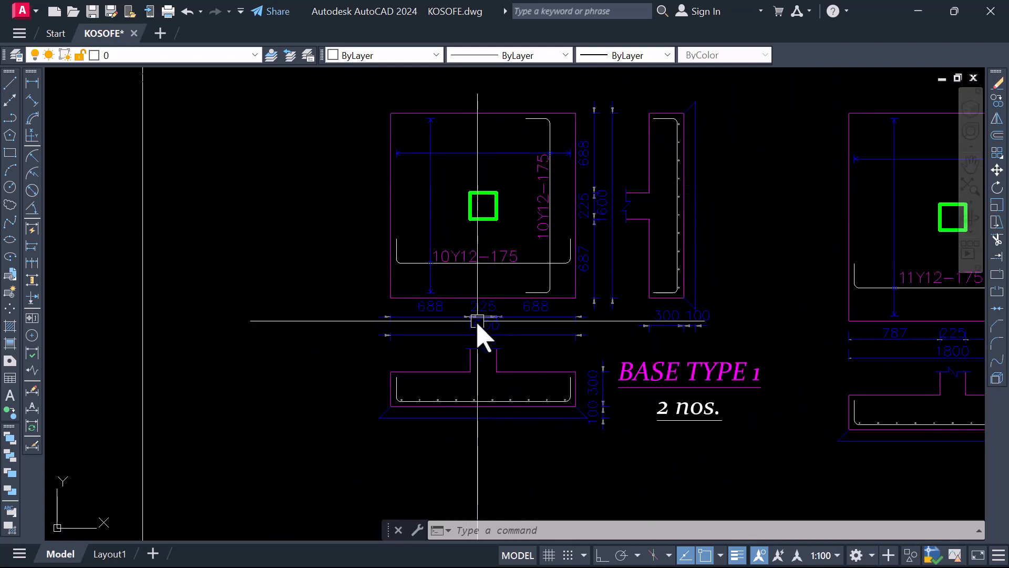
pyautogui.scroll(-4, 371, 318)
pyautogui.scroll(4, 431, 266)
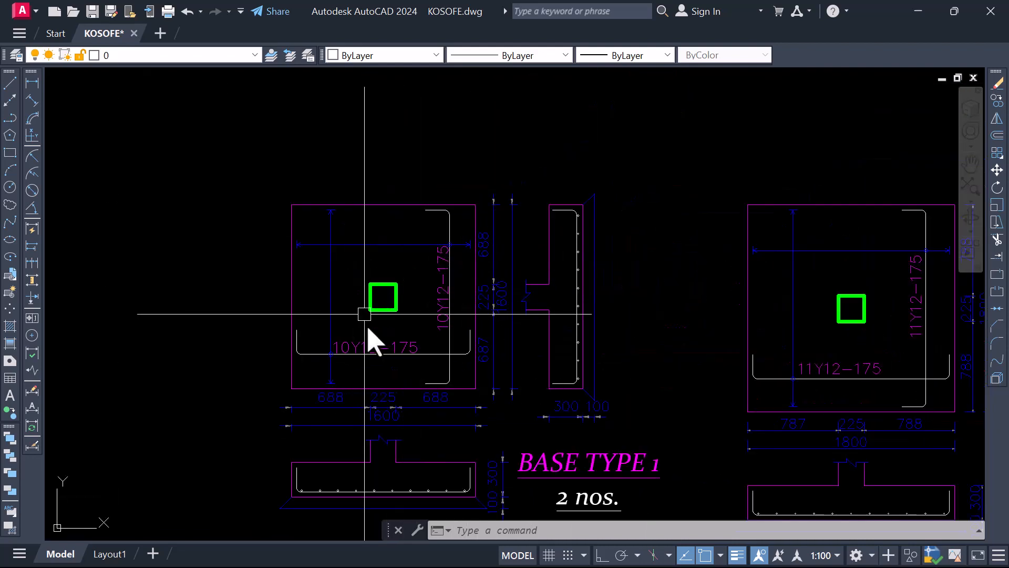
pyautogui.scroll(-2, 421, 267)
pyautogui.scroll(-6, 448, 276)
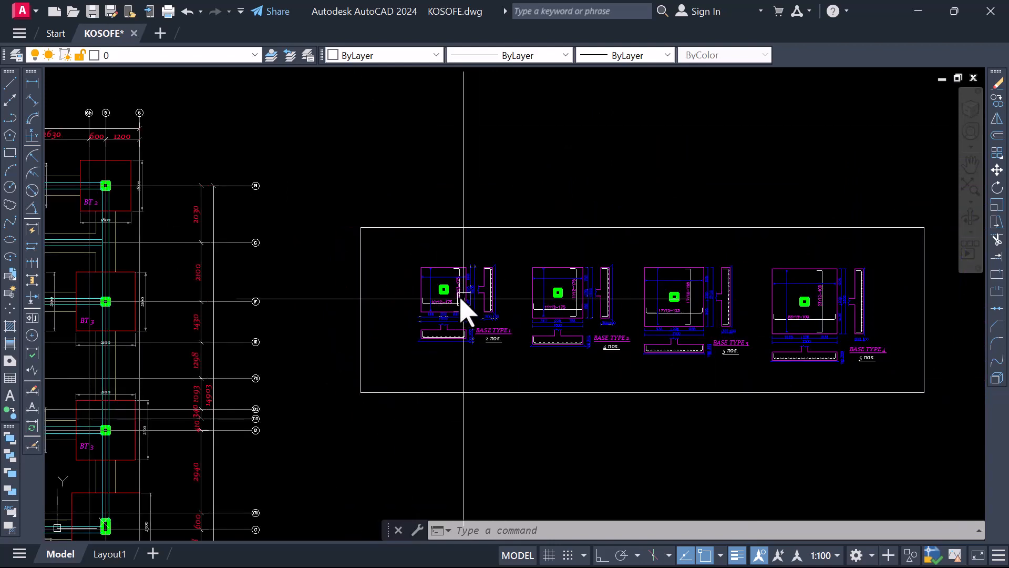
# Check how the grid lines cross the column centres on the foundation plan, from the BT 3 pads to the row along grid H
pyautogui.scroll(12, 184, 310)
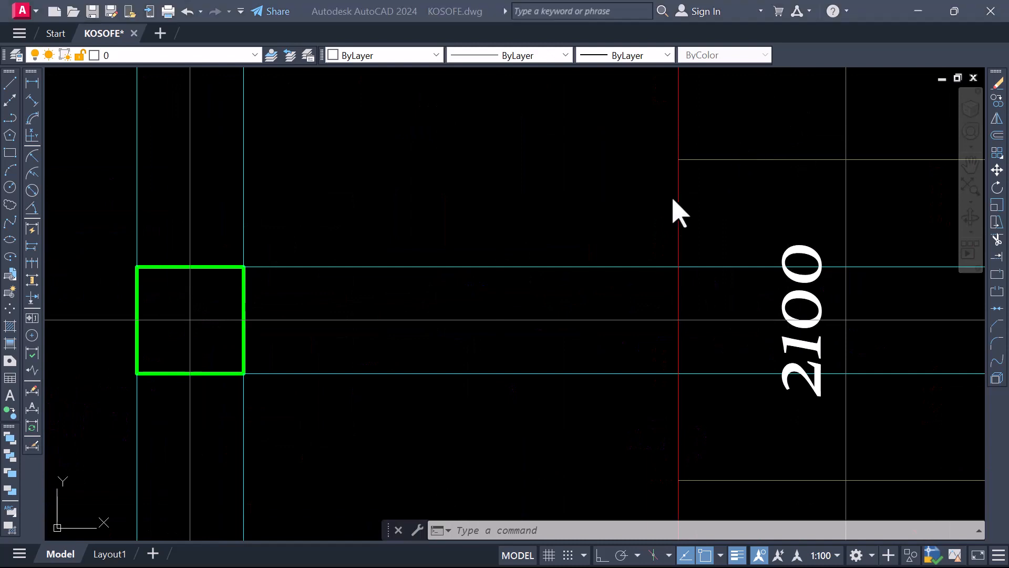
pyautogui.scroll(-3, 599, 239)
pyautogui.scroll(-5, 475, 263)
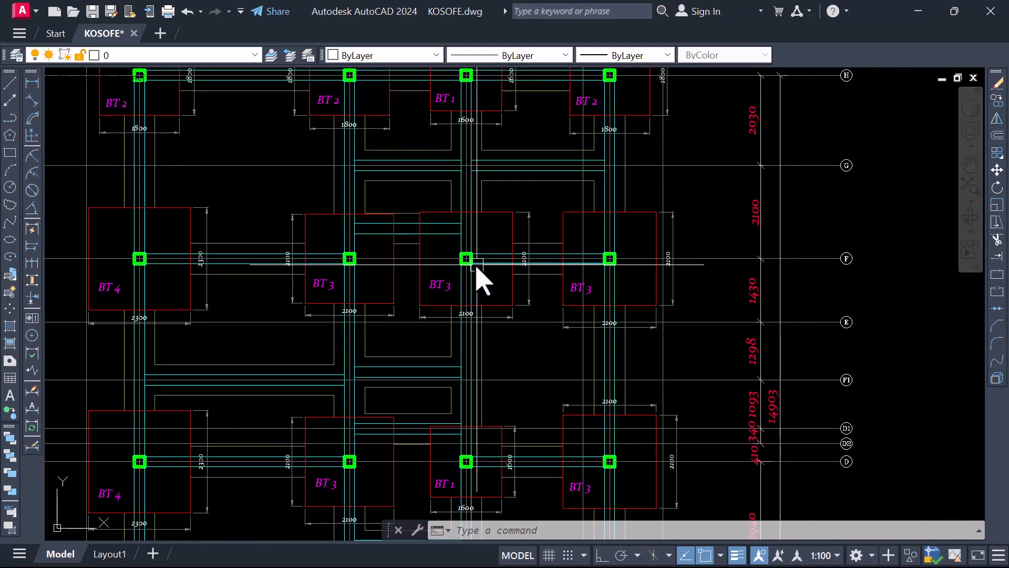
pyautogui.scroll(3, 468, 269)
pyautogui.scroll(2, 473, 263)
pyautogui.scroll(3, 473, 250)
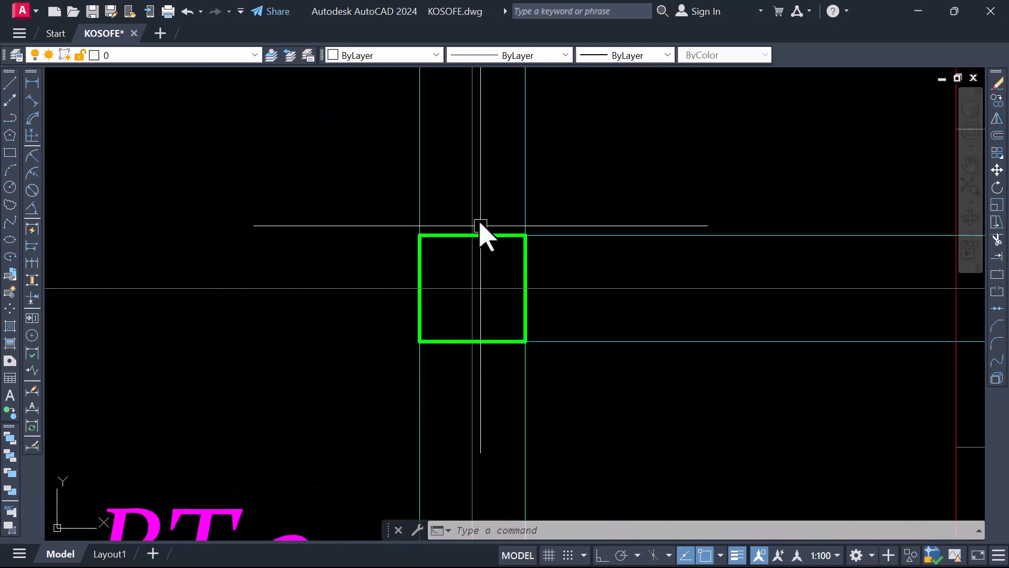
pyautogui.scroll(-6, 470, 268)
pyautogui.scroll(-3, 327, 252)
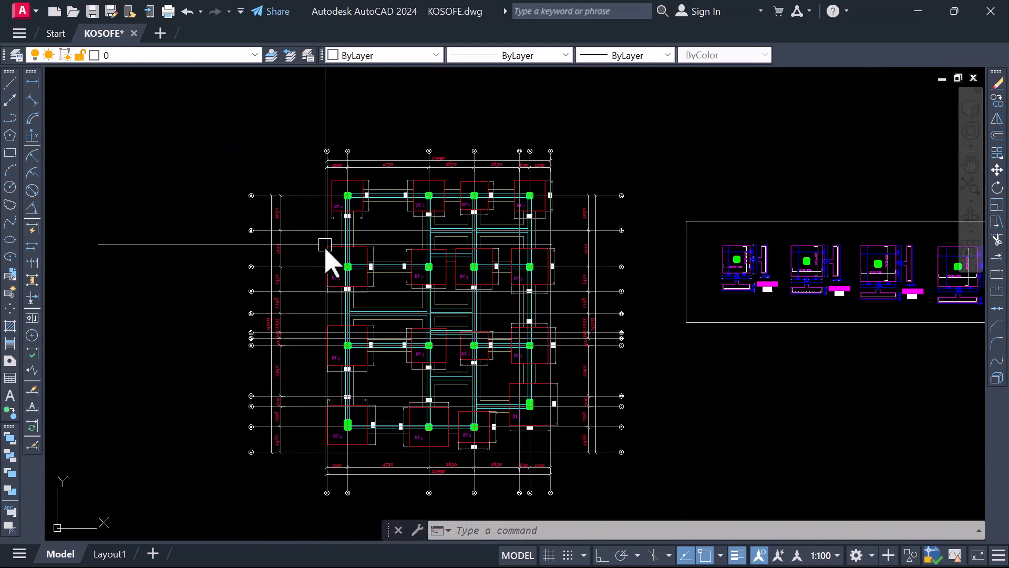
pyautogui.scroll(5, 342, 209)
pyautogui.scroll(-4, 356, 202)
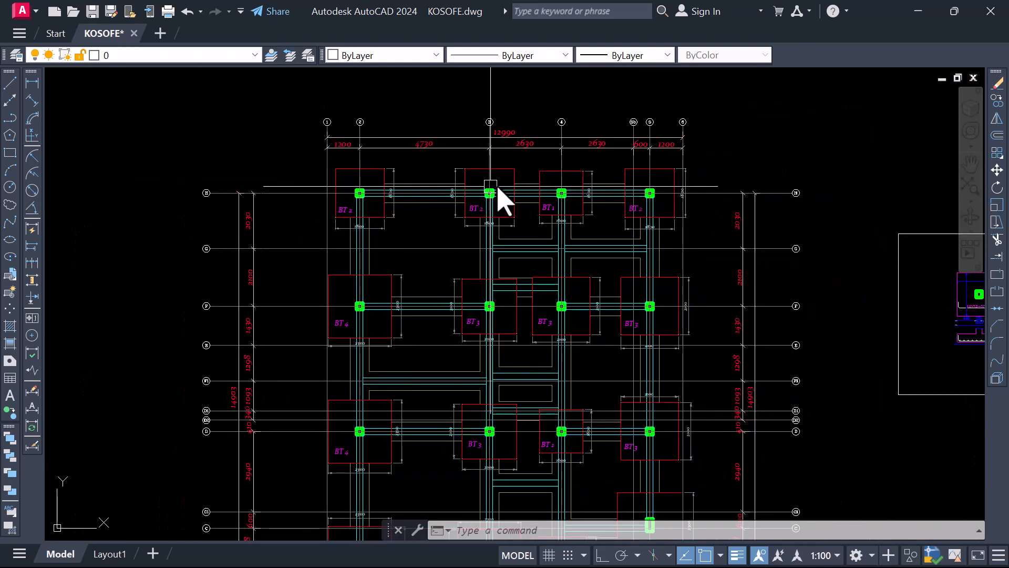
pyautogui.scroll(5, 573, 203)
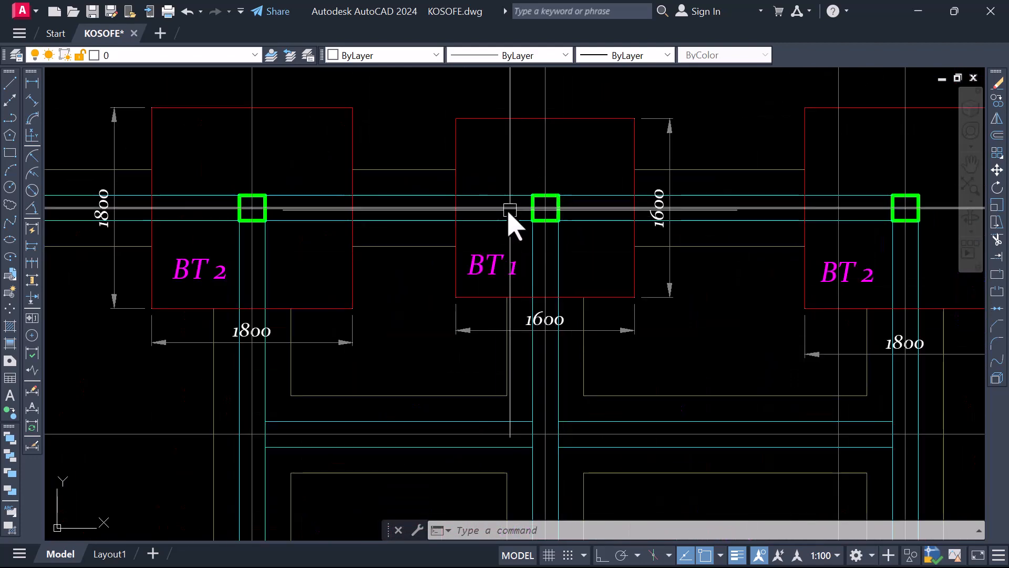
pyautogui.scroll(-5, 500, 216)
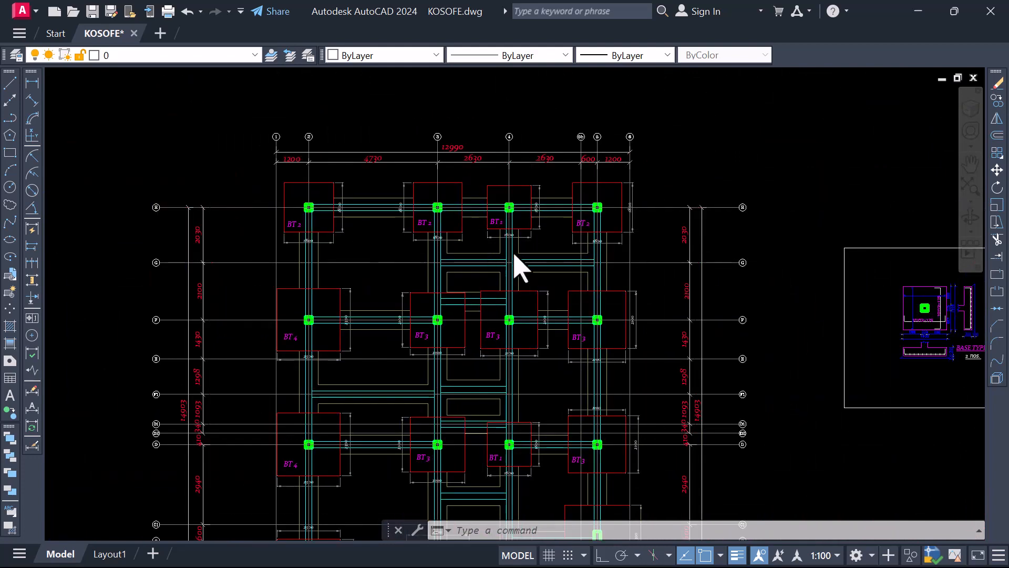
pyautogui.scroll(-2, 725, 286)
pyautogui.scroll(8, 773, 299)
# Draw a vertical line in the BASE TYPE 1 plan from the midpoint of the column's upper edge down past its lower edge
pyautogui.scroll(-4, 613, 307)
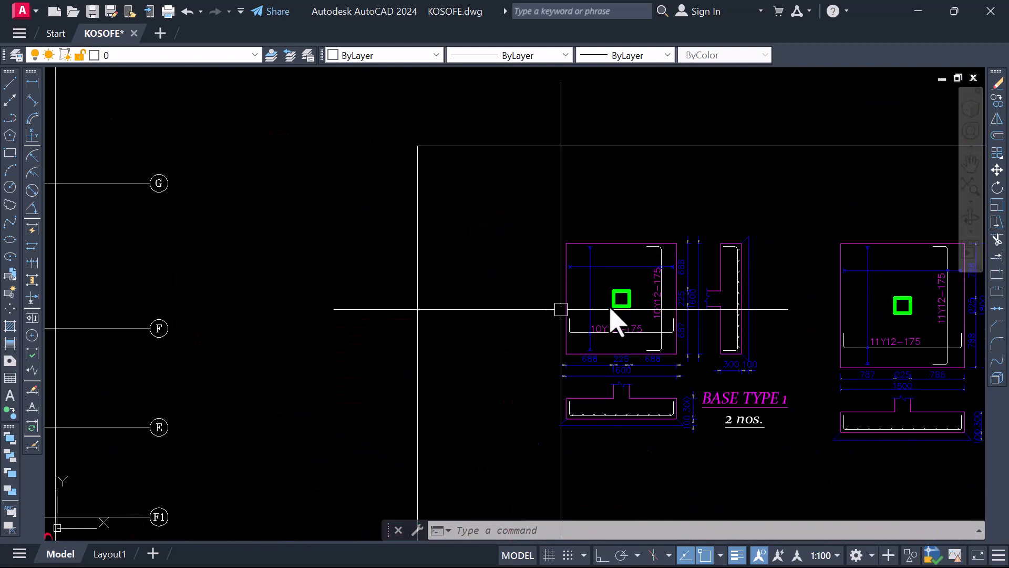
pyautogui.scroll(5, 627, 296)
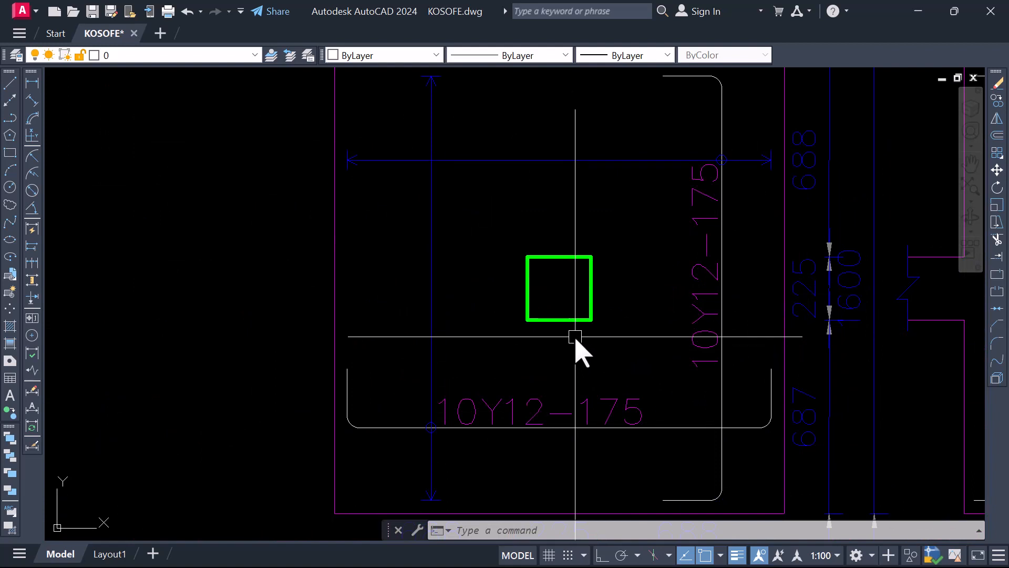
pyautogui.write('l')
pyautogui.press('Return')
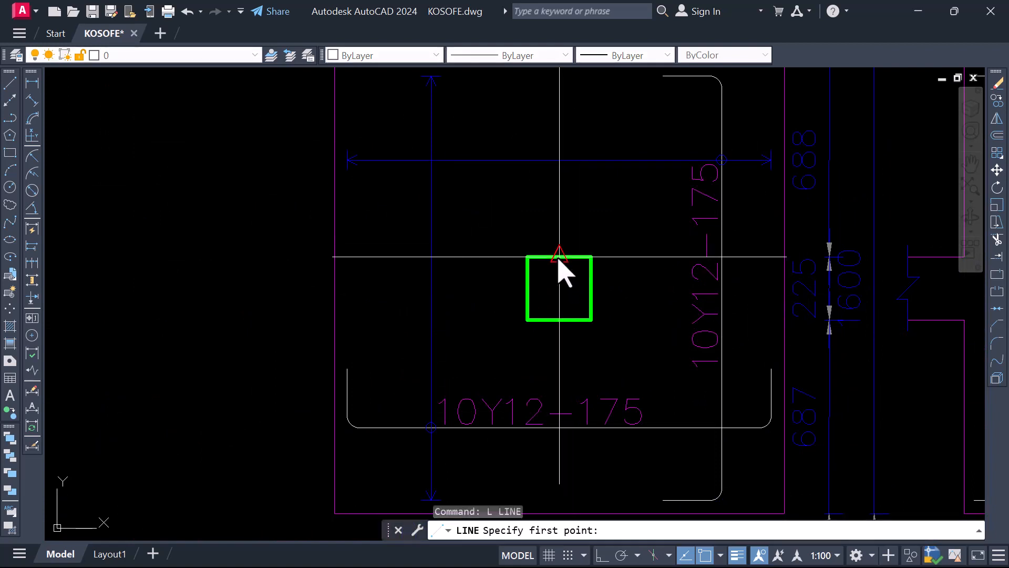
pyautogui.click(558, 258)
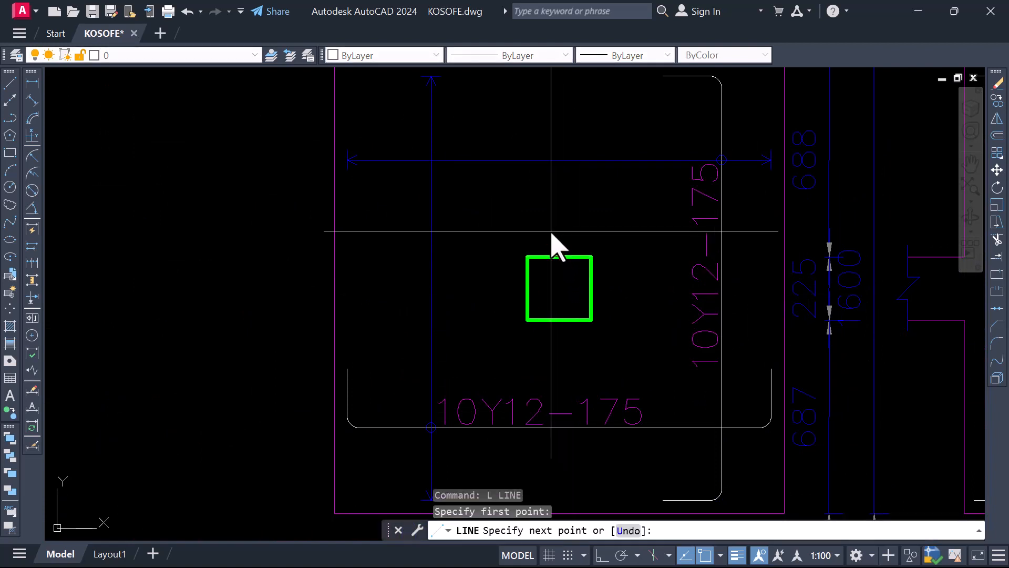
pyautogui.click(559, 384)
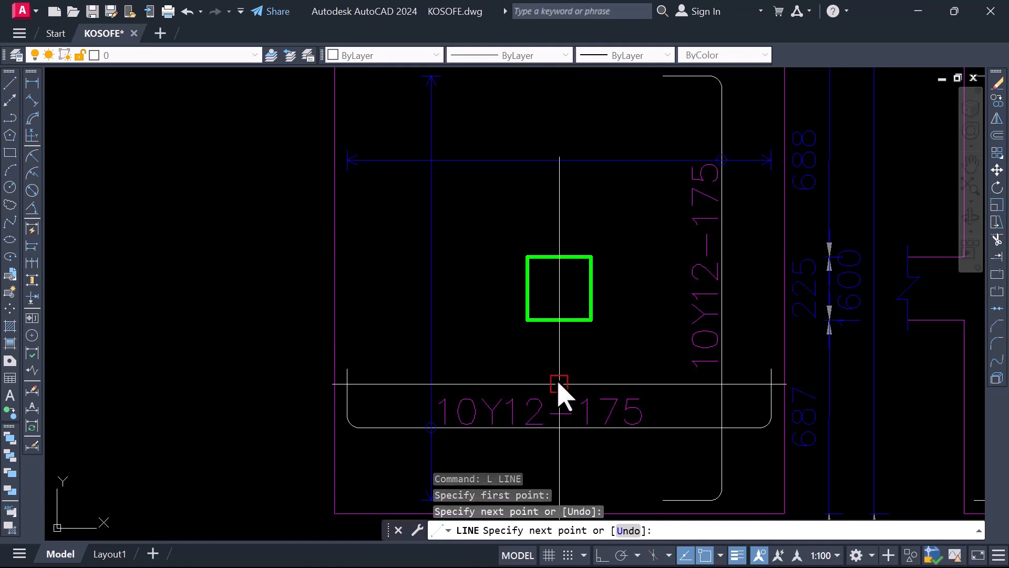
pyautogui.press('Return')
# Move the vertical line up by its midpoint so that it extends equally above and below the BASE TYPE 1 column
pyautogui.click(560, 300)
pyautogui.rightClick(559, 300)
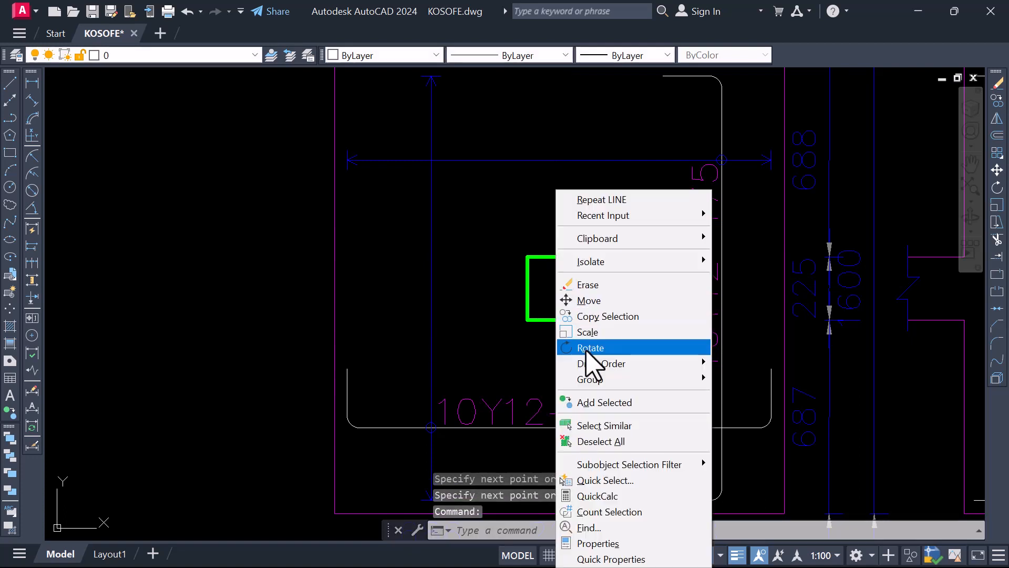
pyautogui.click(589, 300)
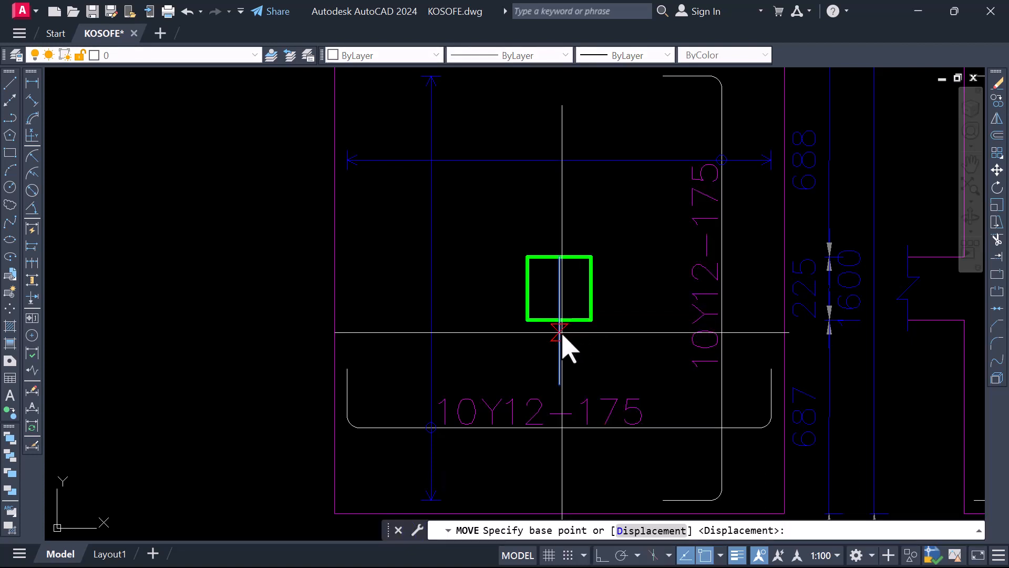
pyautogui.click(559, 319)
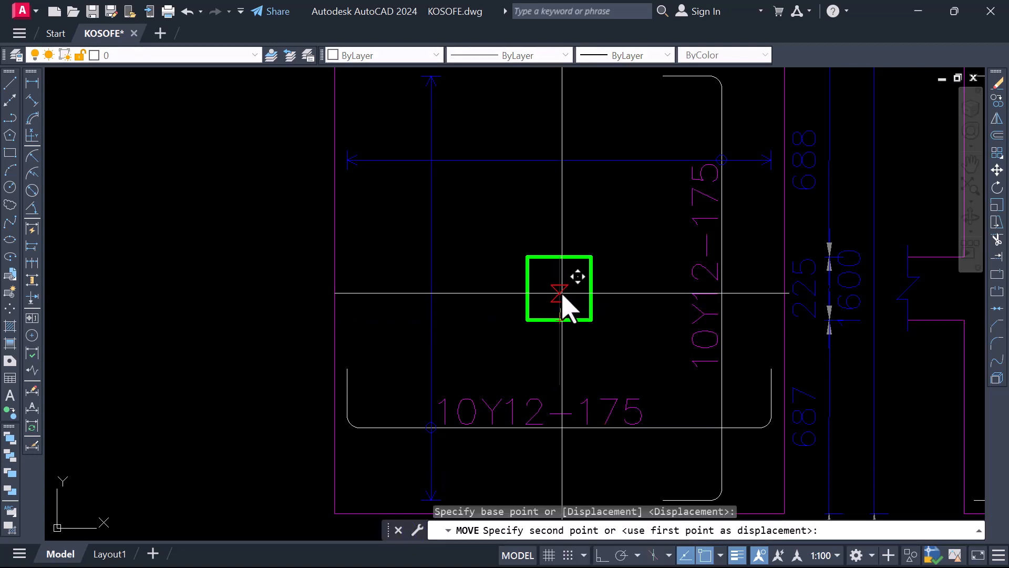
pyautogui.click(552, 308)
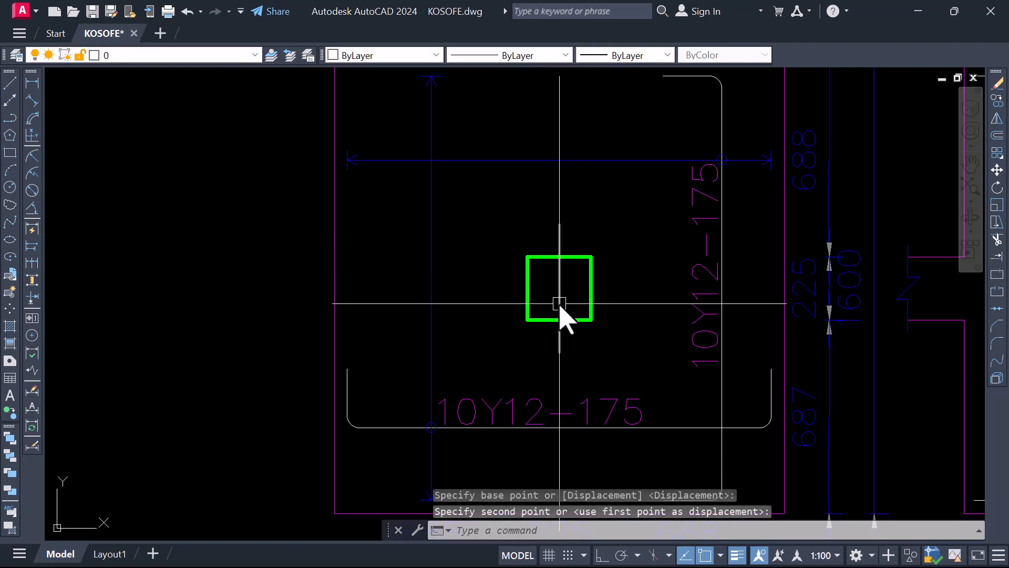
# Draw a horizontal line from the midpoint of the BASE TYPE 1 column's left edge across and beyond its right edge
pyautogui.write('L')
pyautogui.press('Return')
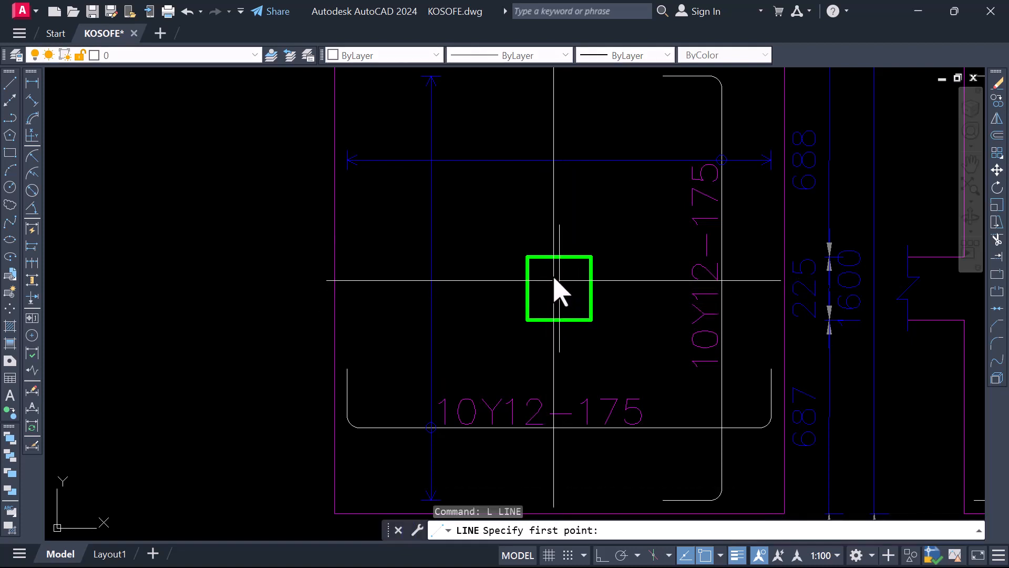
pyautogui.click(527, 288)
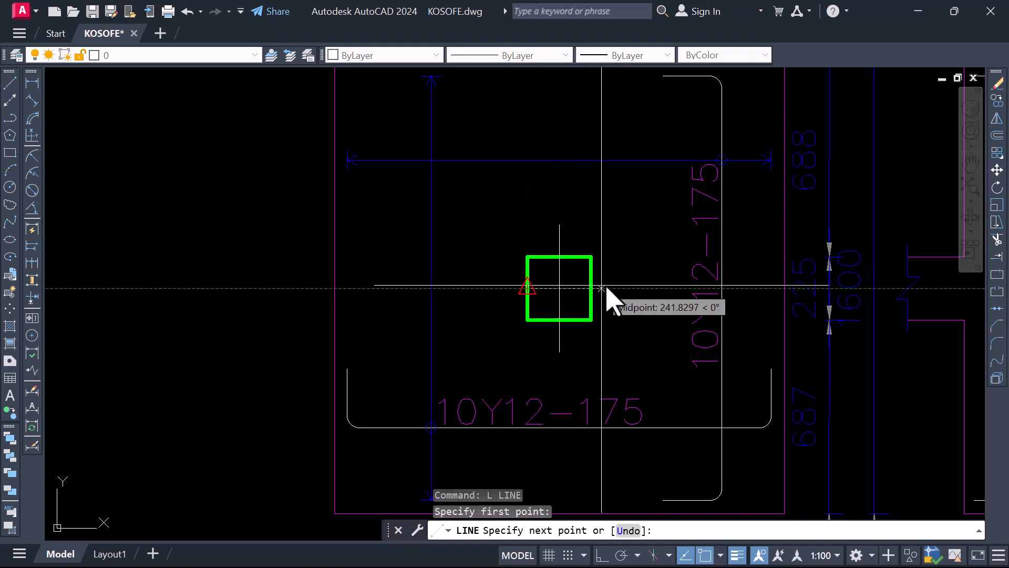
pyautogui.click(650, 288)
pyautogui.press('Return')
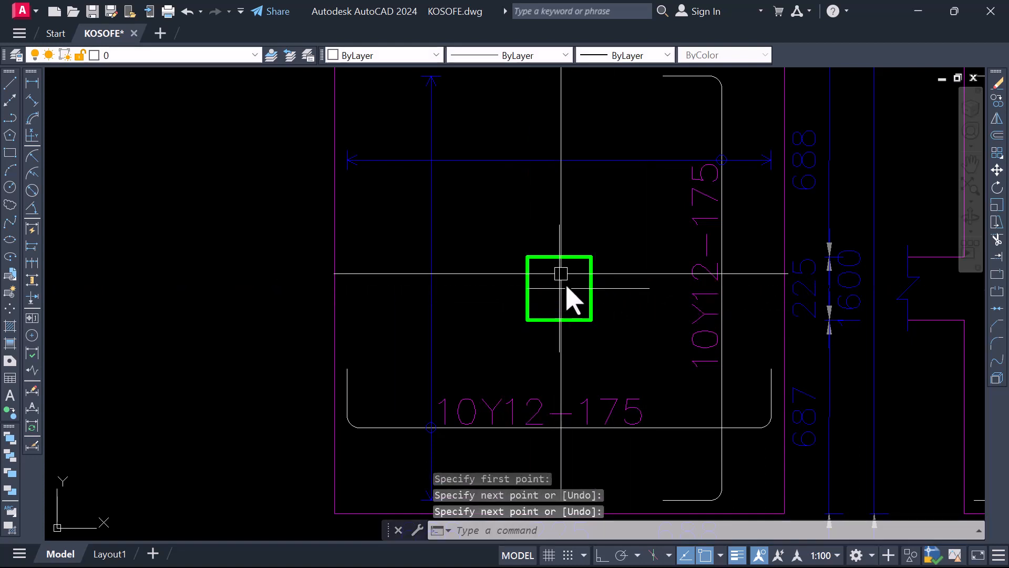
# Move the horizontal line sideways so that it extends equally on both sides of the BASE TYPE 1 column
pyautogui.click(581, 289)
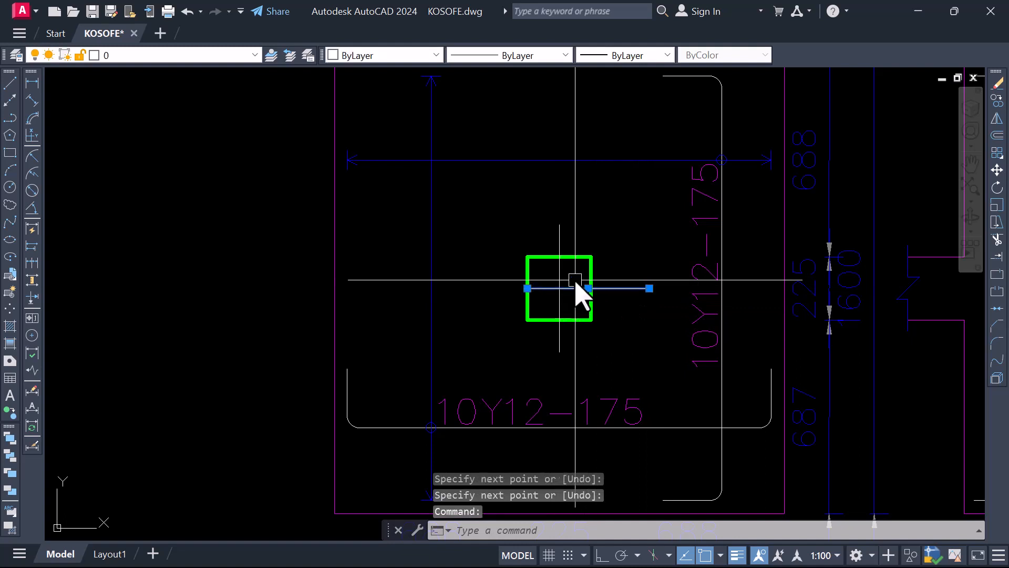
pyautogui.rightClick(576, 283)
pyautogui.click(604, 301)
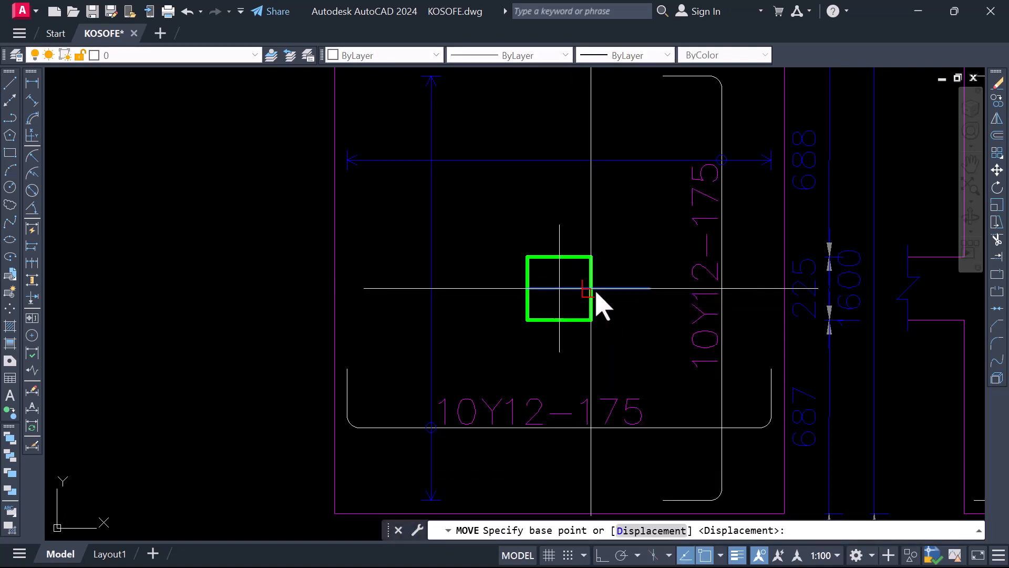
pyautogui.click(591, 289)
pyautogui.click(564, 289)
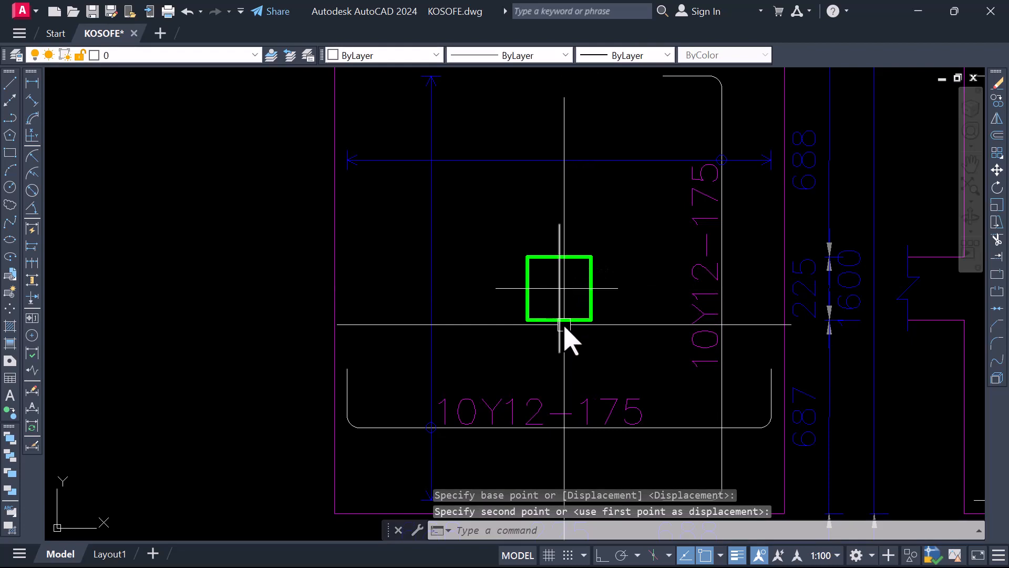
# Check the centreline cross on the BASE TYPE 1 column and compare it with the neighbouring base details
pyautogui.scroll(-2, 507, 326)
pyautogui.scroll(-4, 451, 339)
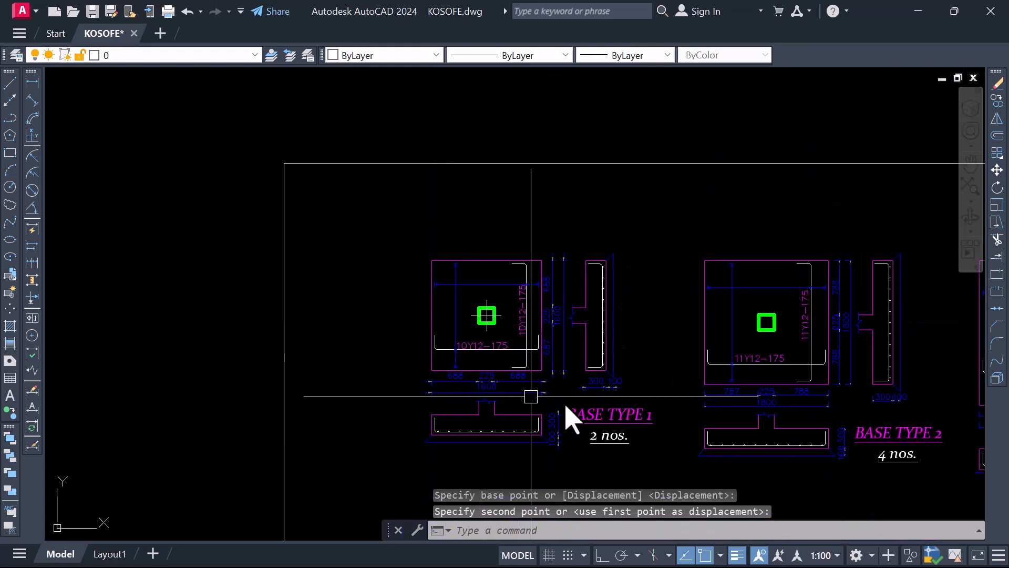
pyautogui.scroll(4, 487, 324)
pyautogui.scroll(-5, 483, 337)
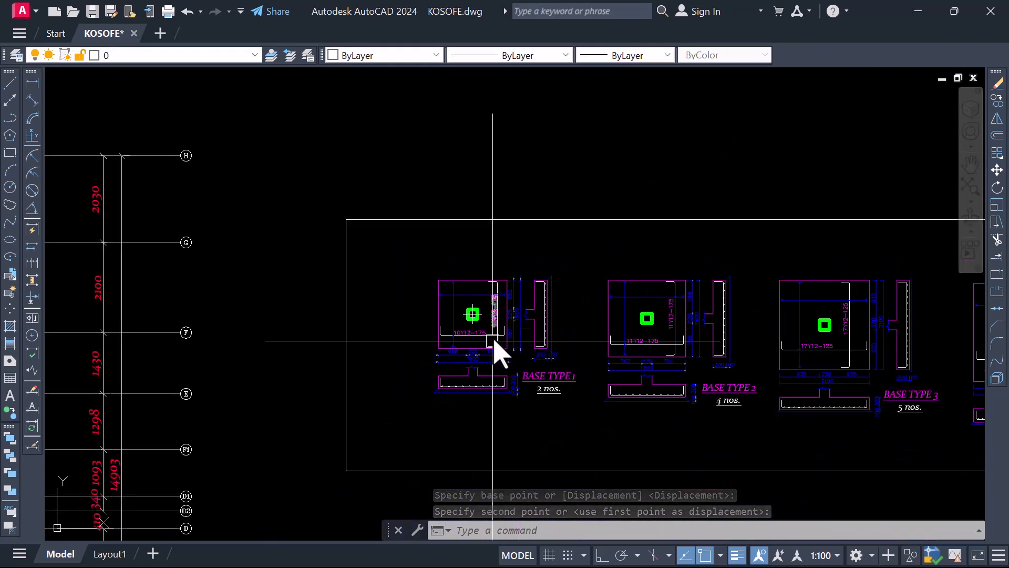
pyautogui.scroll(6, 468, 363)
pyautogui.scroll(-4, 475, 340)
pyautogui.scroll(5, 473, 302)
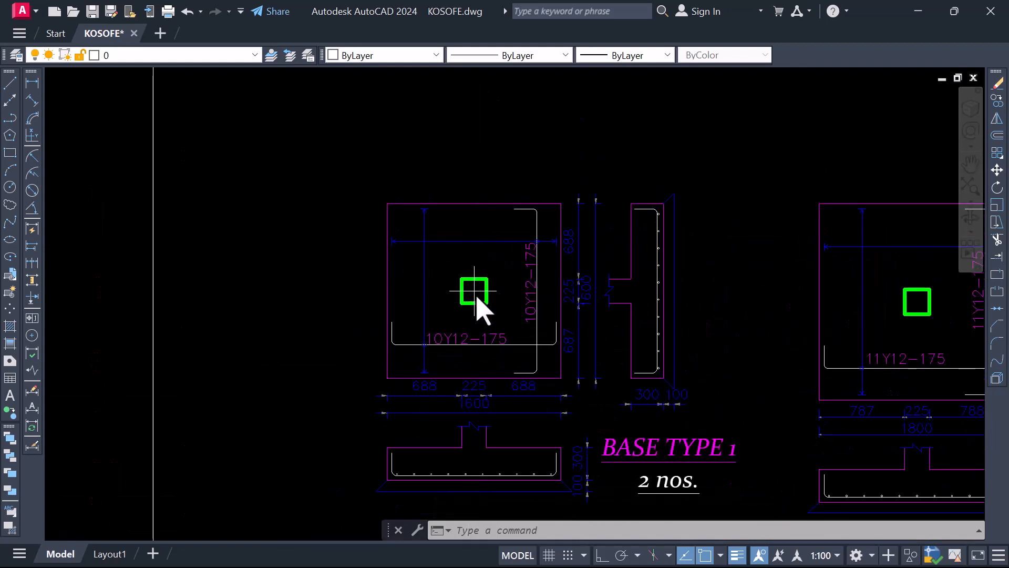
pyautogui.scroll(4, 468, 298)
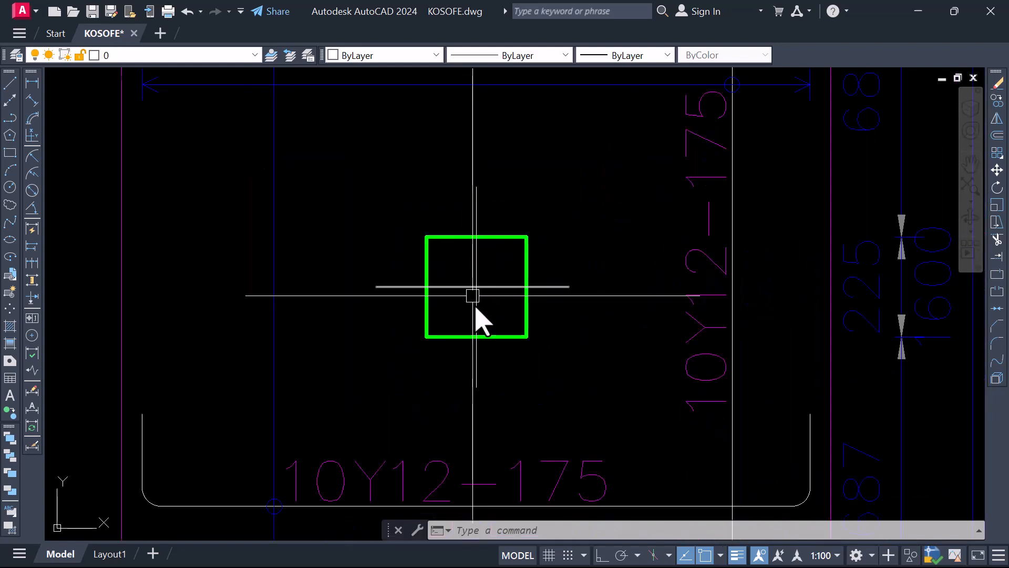
pyautogui.scroll(-4, 511, 301)
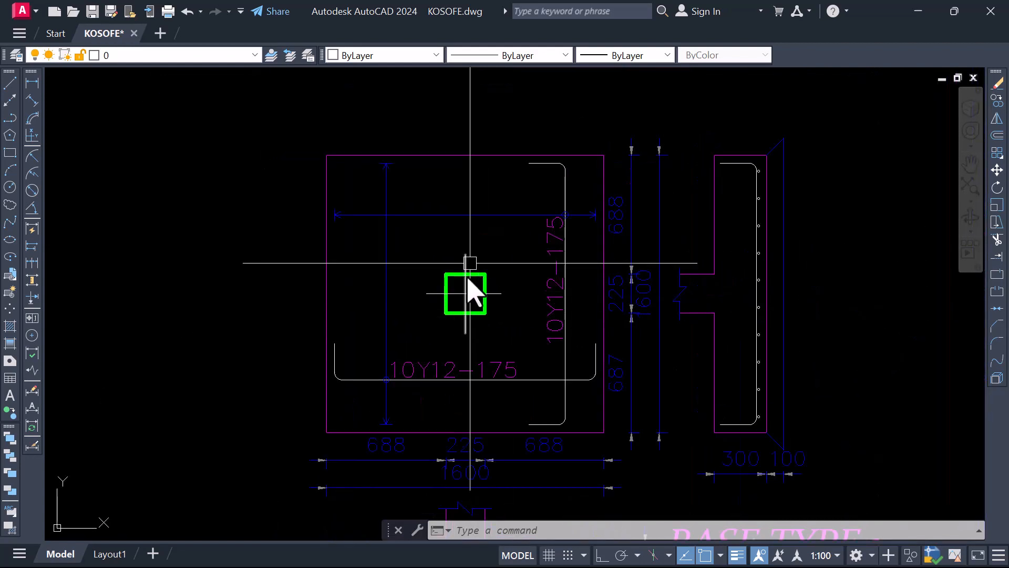
pyautogui.scroll(2, 463, 295)
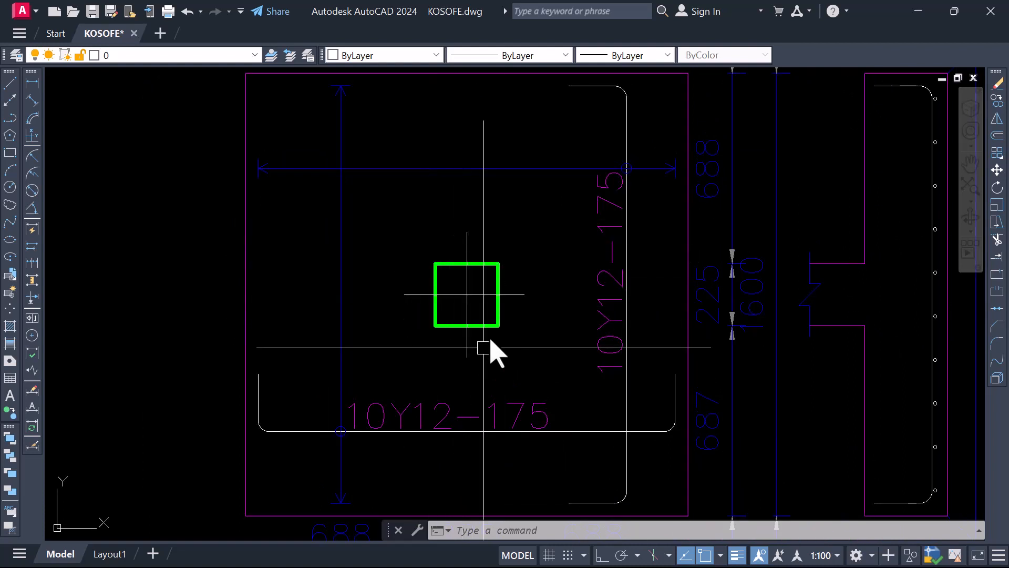
# Stretch both ends of the horizontal centreline farther out beyond the BASE TYPE 1 column
pyautogui.scroll(2, 518, 297)
pyautogui.click(531, 288)
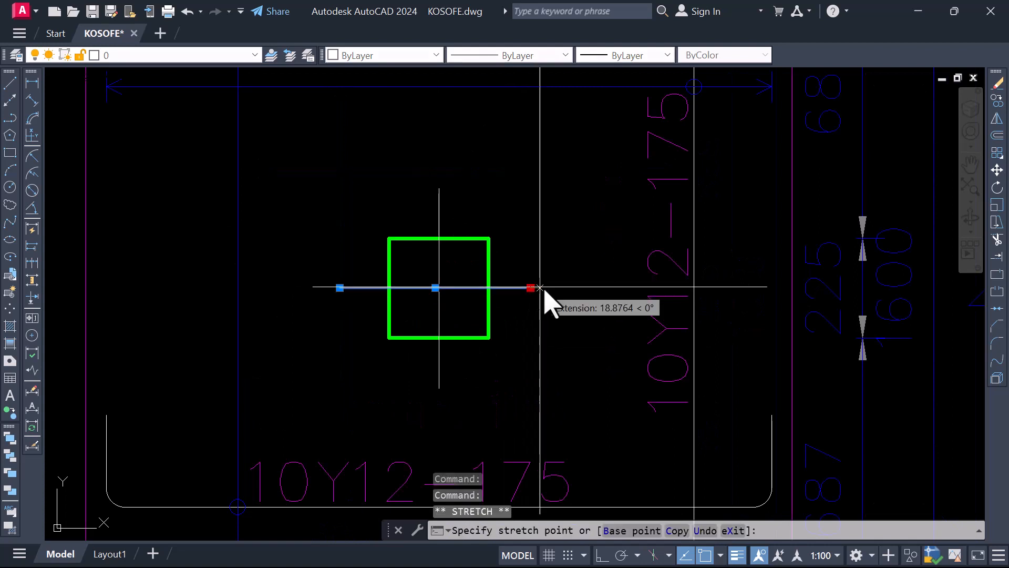
pyautogui.click(340, 288)
pyautogui.click(303, 288)
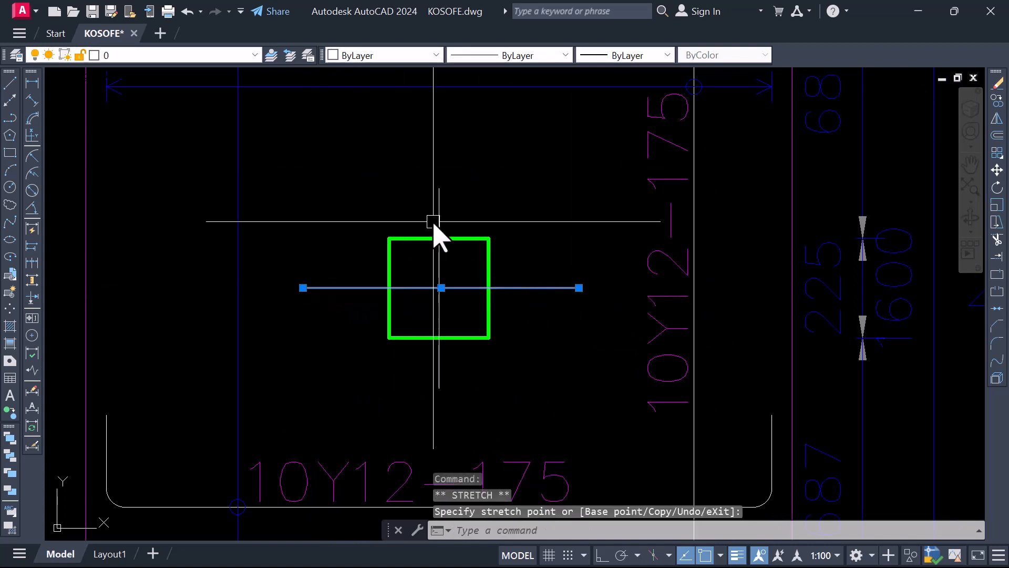
# Stretch the upper and lower ends of the vertical centreline farther beyond the BASE TYPE 1 column, using Ortho for the final lower extension
pyautogui.click(439, 225)
pyautogui.click(439, 188)
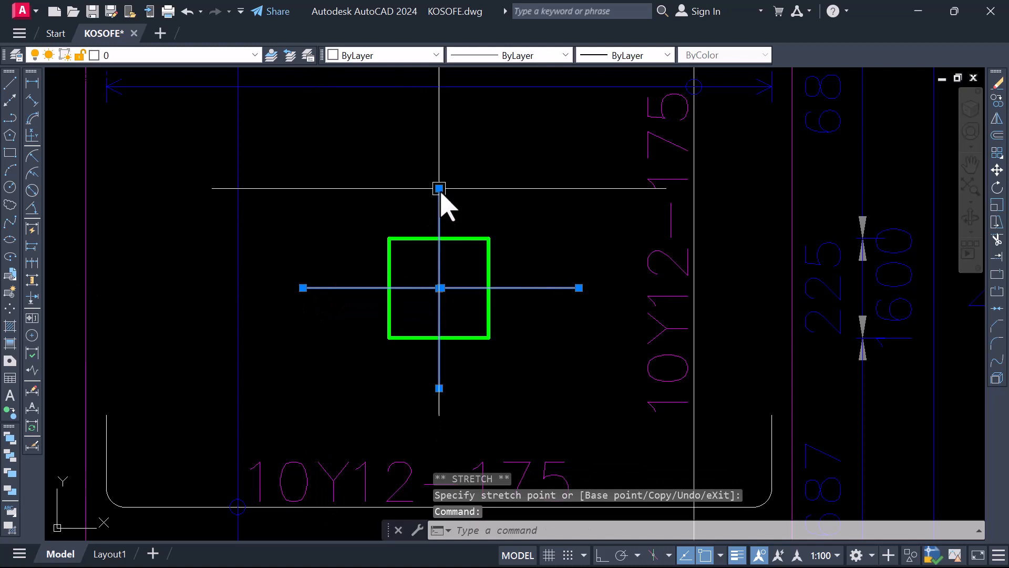
pyautogui.click(439, 146)
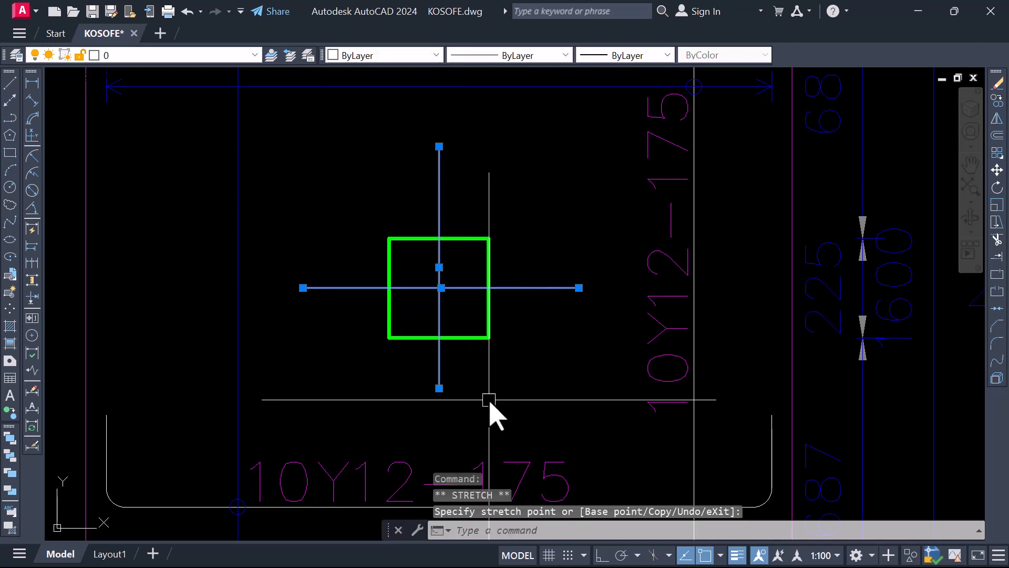
pyautogui.click(439, 388)
pyautogui.click(440, 422)
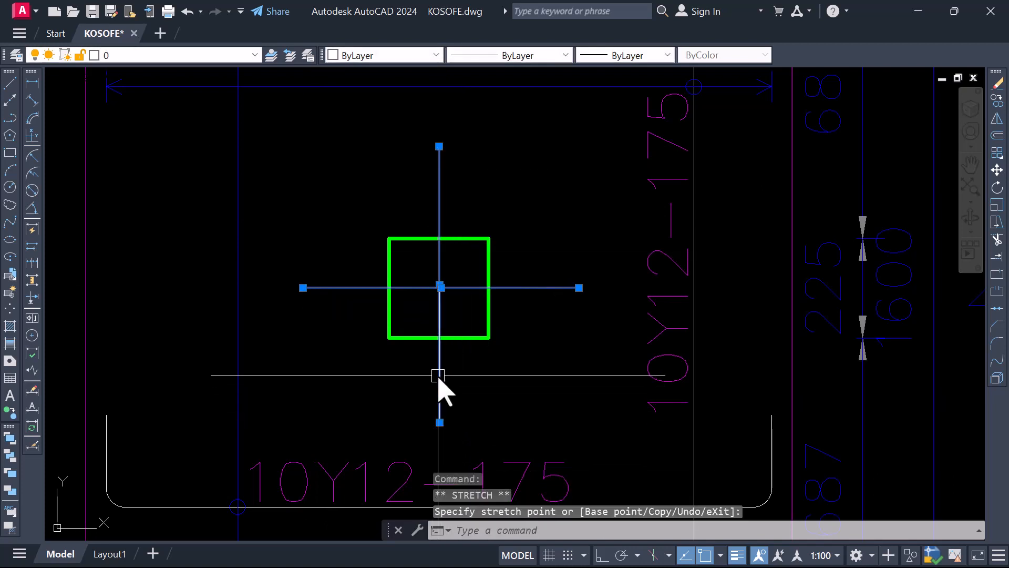
pyautogui.click(439, 422)
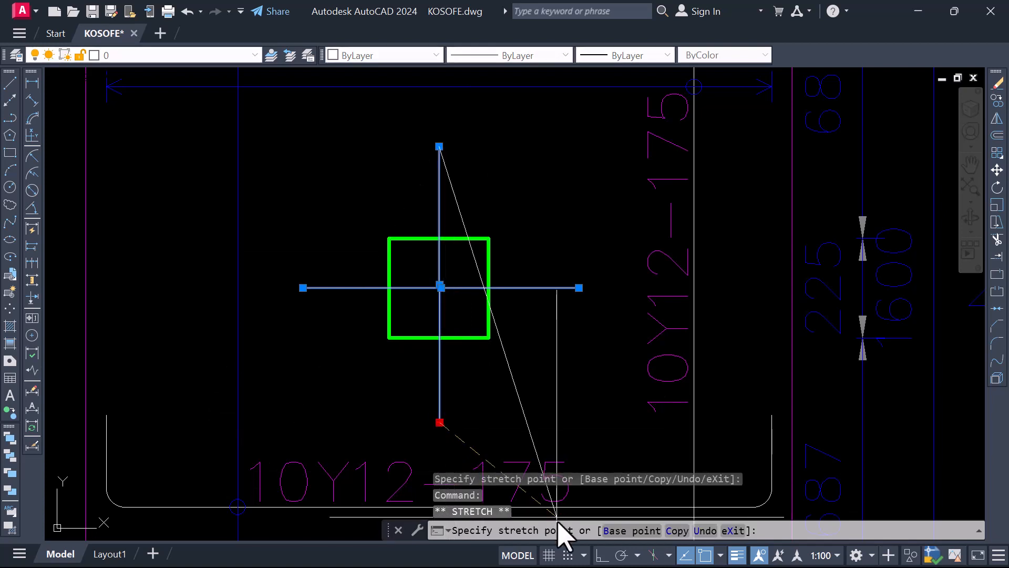
pyautogui.click(440, 437)
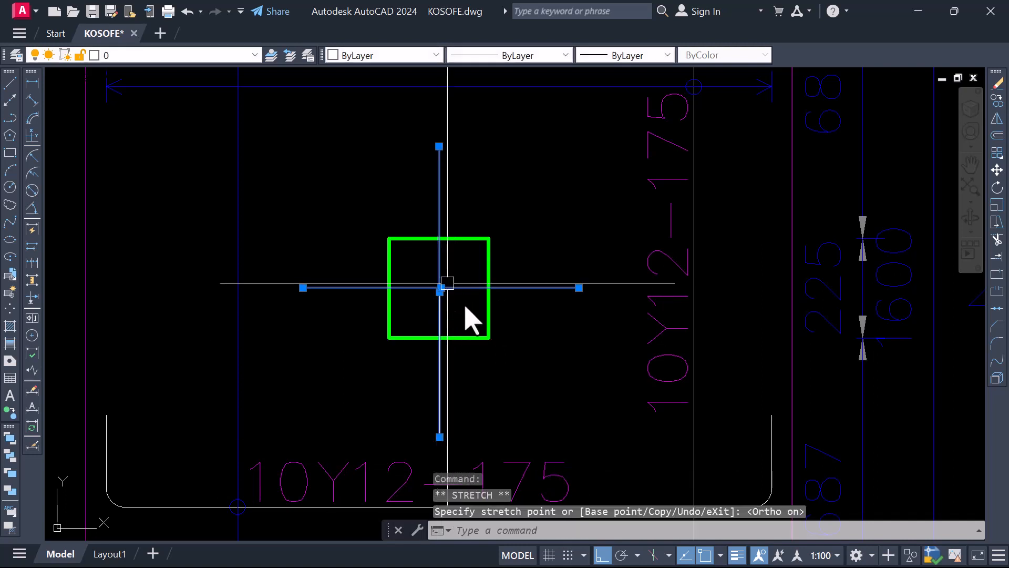
pyautogui.press('Escape')
pyautogui.scroll(-4, 456, 323)
pyautogui.scroll(6, 463, 326)
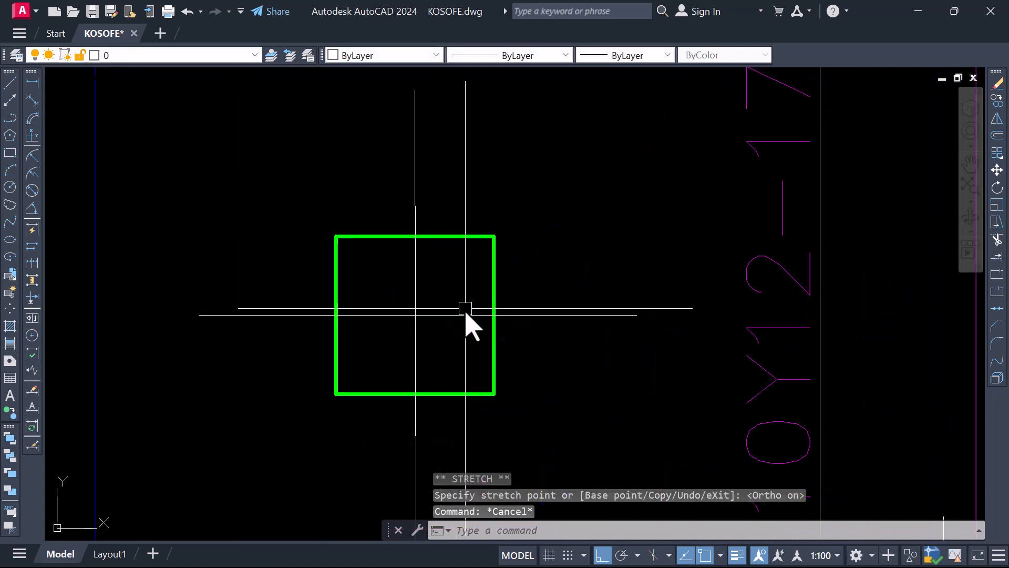
pyautogui.click(454, 327)
pyautogui.click(387, 298)
pyautogui.rightClick(412, 323)
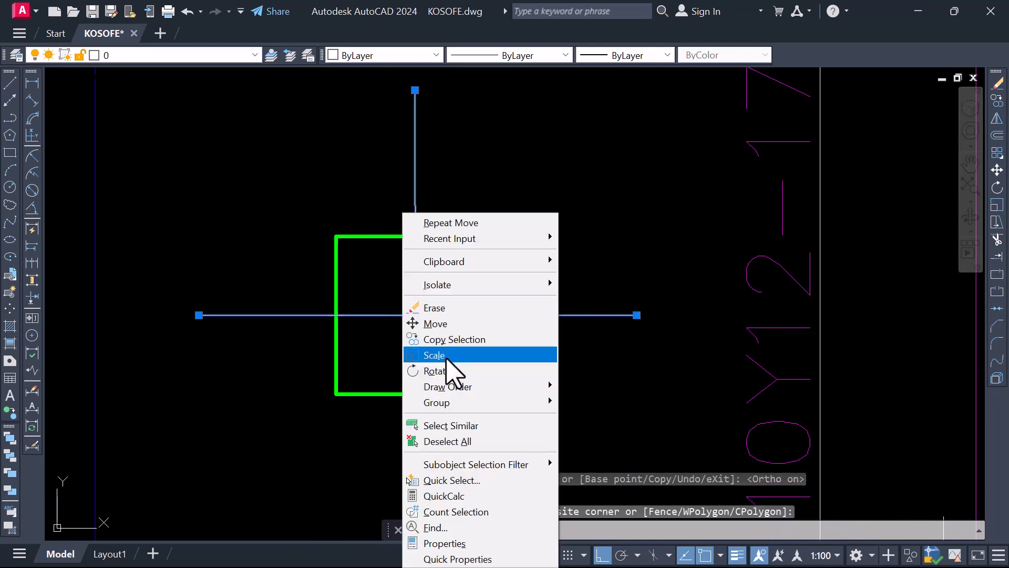
pyautogui.click(462, 339)
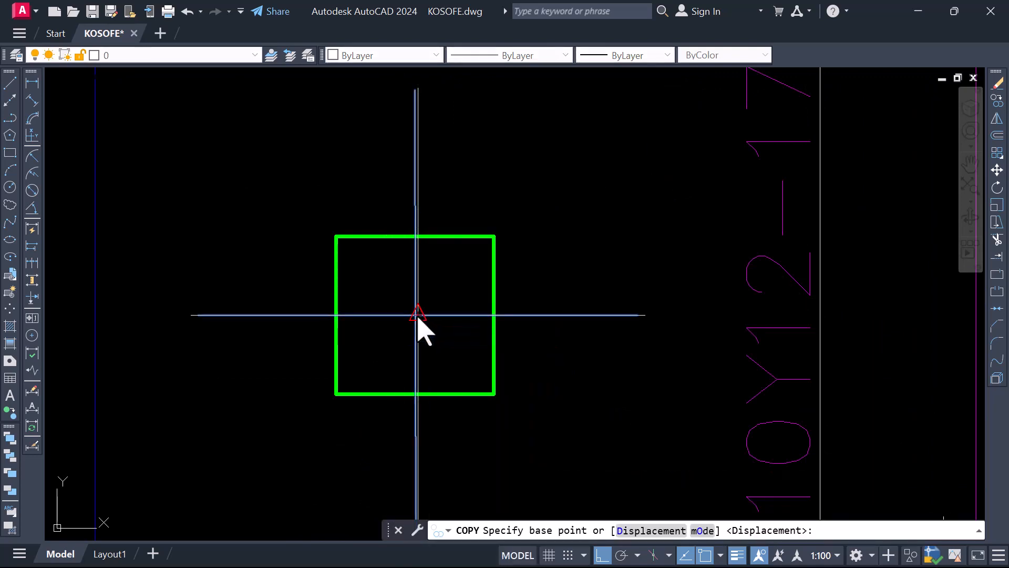
pyautogui.click(413, 317)
pyautogui.scroll(-8, 336, 330)
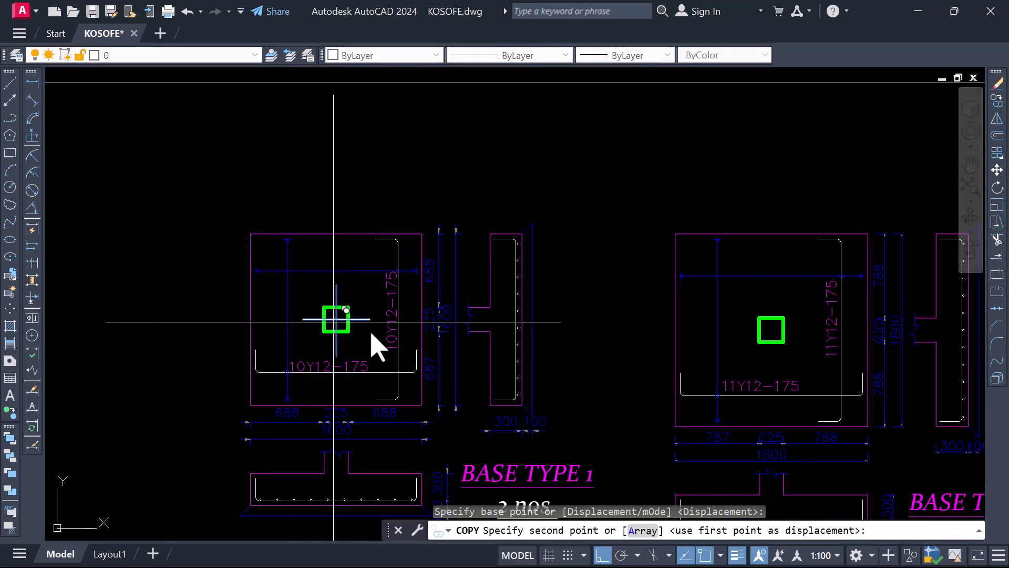
pyautogui.scroll(-2, 336, 324)
pyautogui.scroll(6, 610, 342)
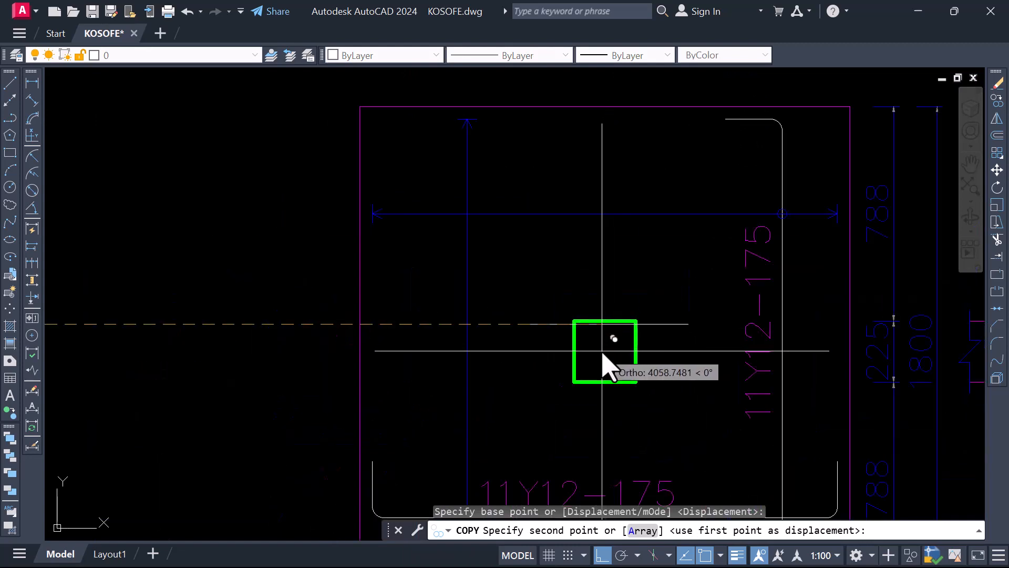
pyautogui.scroll(-3, 589, 371)
pyautogui.scroll(2, 590, 372)
pyautogui.scroll(-5, 590, 372)
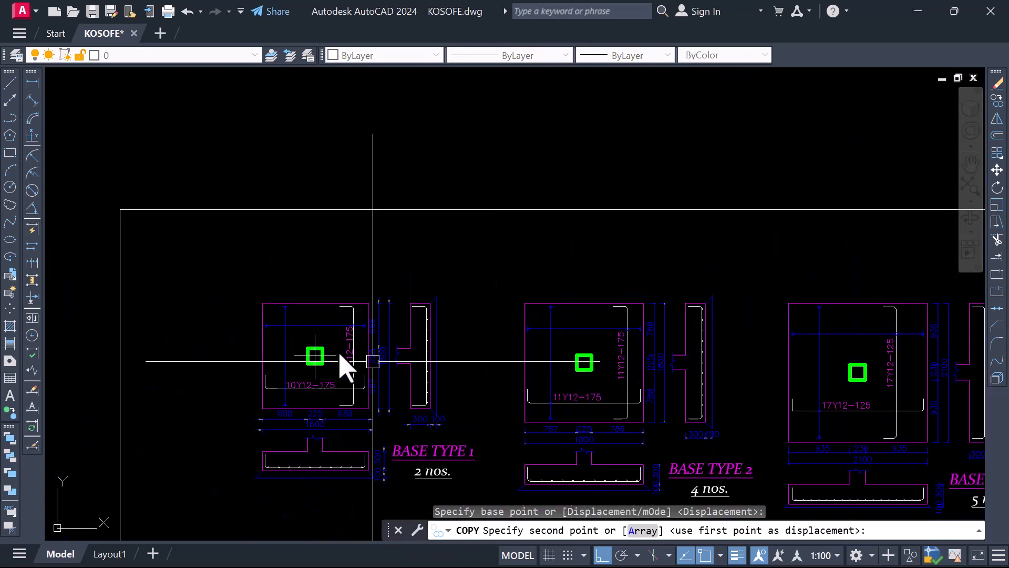
pyautogui.press('Escape')
pyautogui.scroll(6, 331, 373)
pyautogui.click(398, 396)
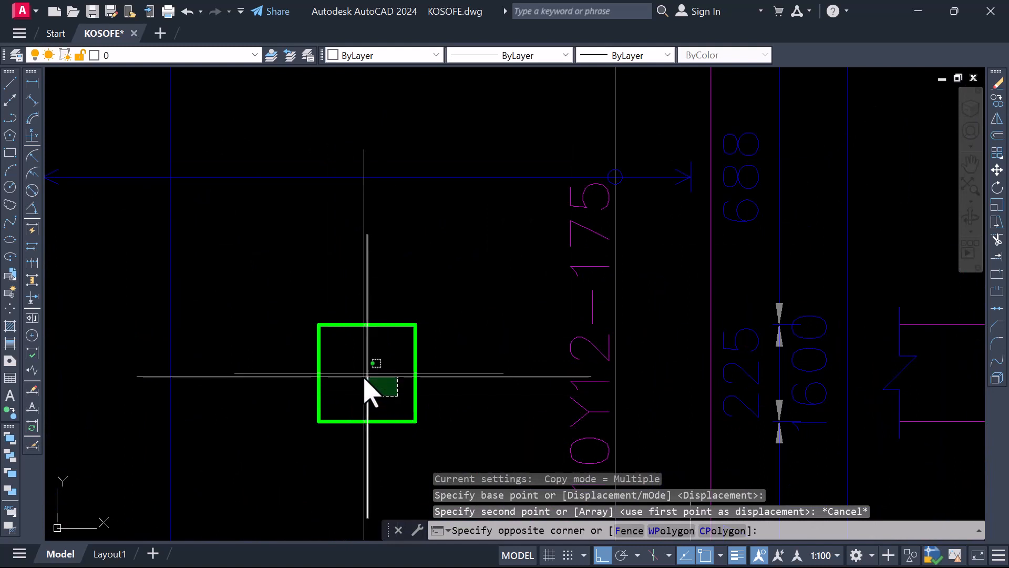
pyautogui.click(363, 379)
pyautogui.rightClick(380, 402)
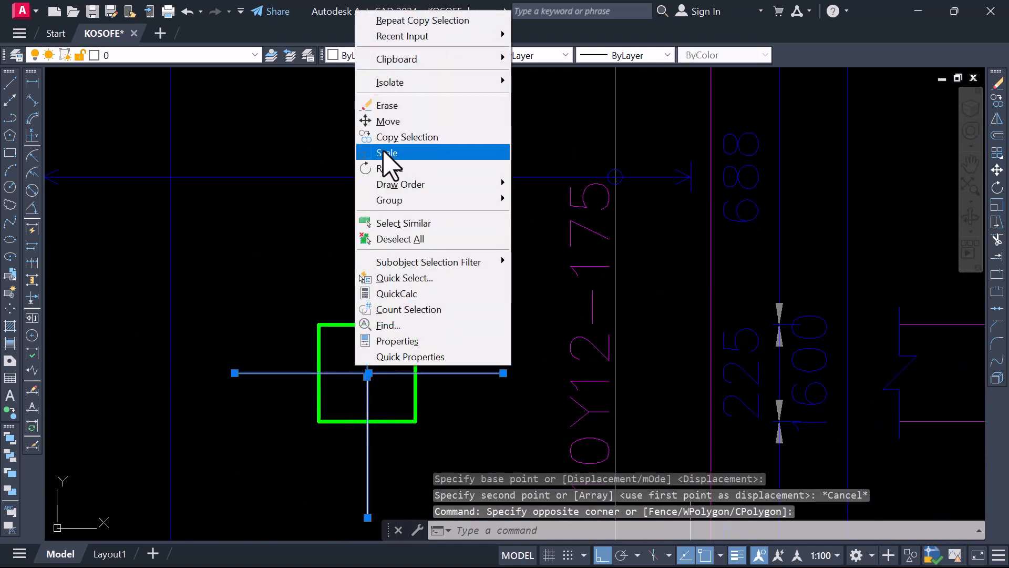
pyautogui.press('Escape')
pyautogui.press('Escape')
# Copy both centrelines from the midpoint of the BASE TYPE 1 column's upper edge to the same point on the BASE TYPE 2 column
pyautogui.scroll(4, 377, 405)
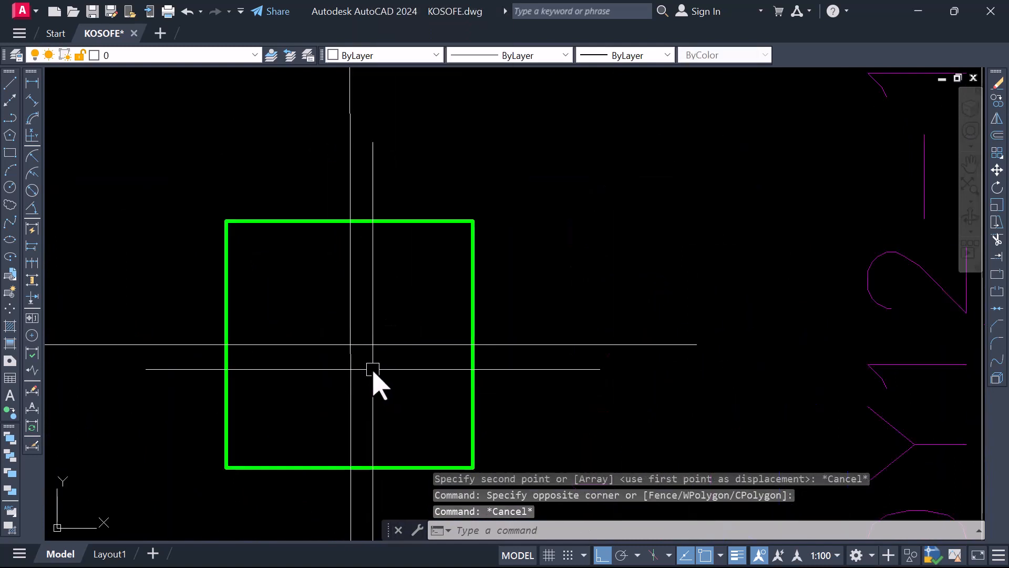
pyautogui.scroll(-6, 372, 369)
pyautogui.scroll(4, 369, 363)
pyautogui.click(374, 374)
pyautogui.click(347, 348)
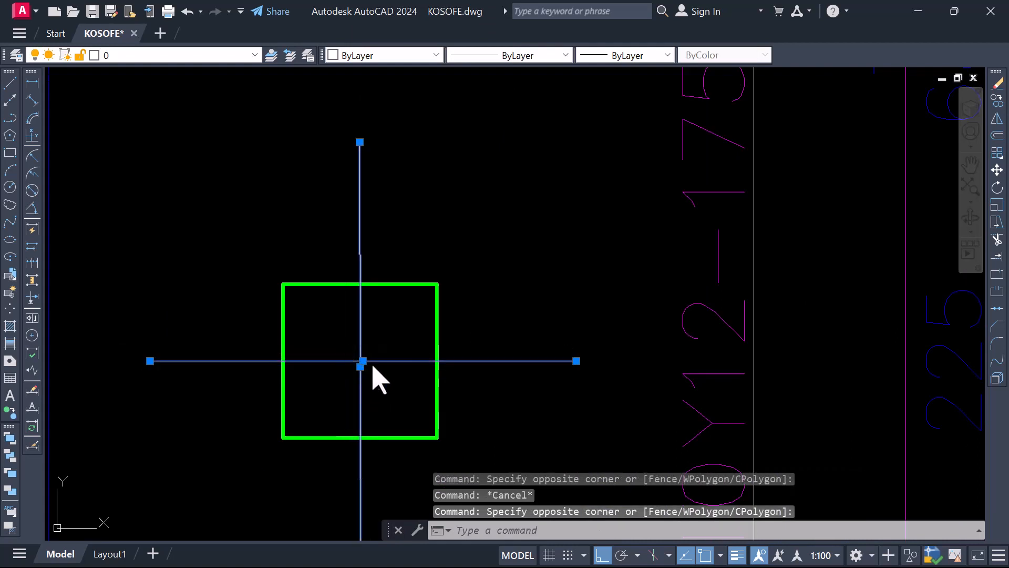
pyautogui.rightClick(373, 367)
pyautogui.click(398, 339)
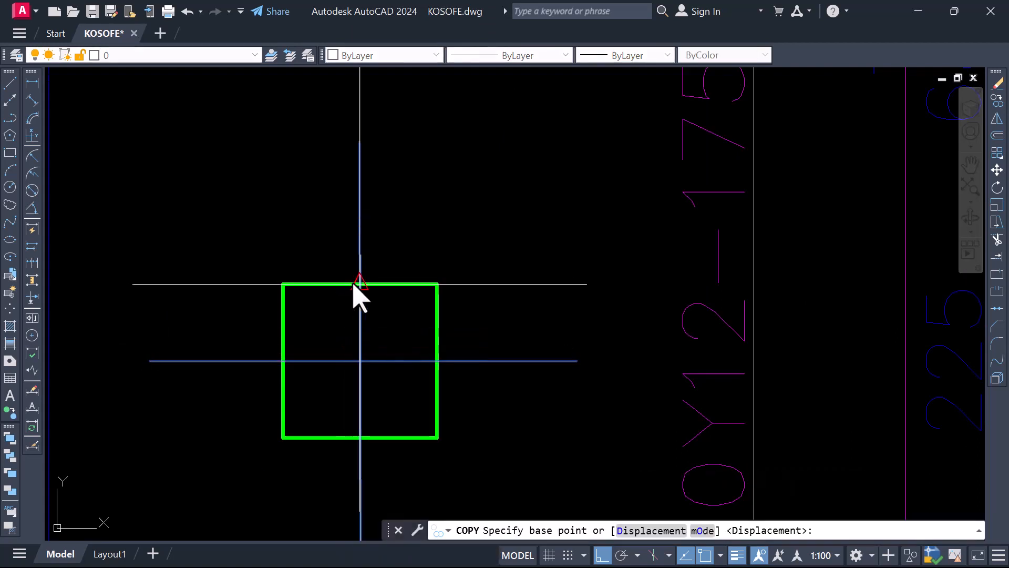
pyautogui.click(357, 286)
pyautogui.scroll(-5, 303, 313)
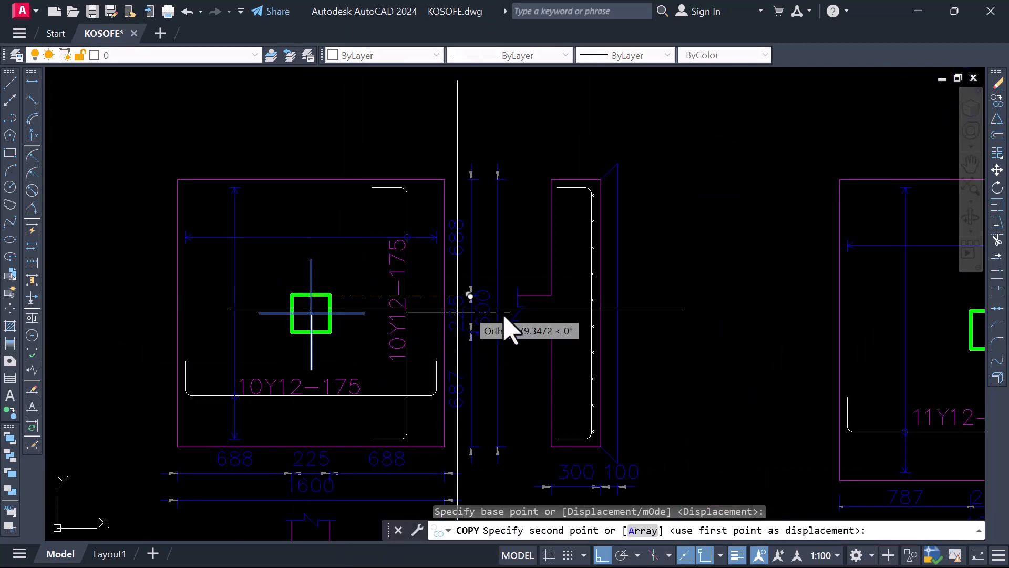
pyautogui.scroll(-3, 444, 340)
pyautogui.scroll(5, 610, 331)
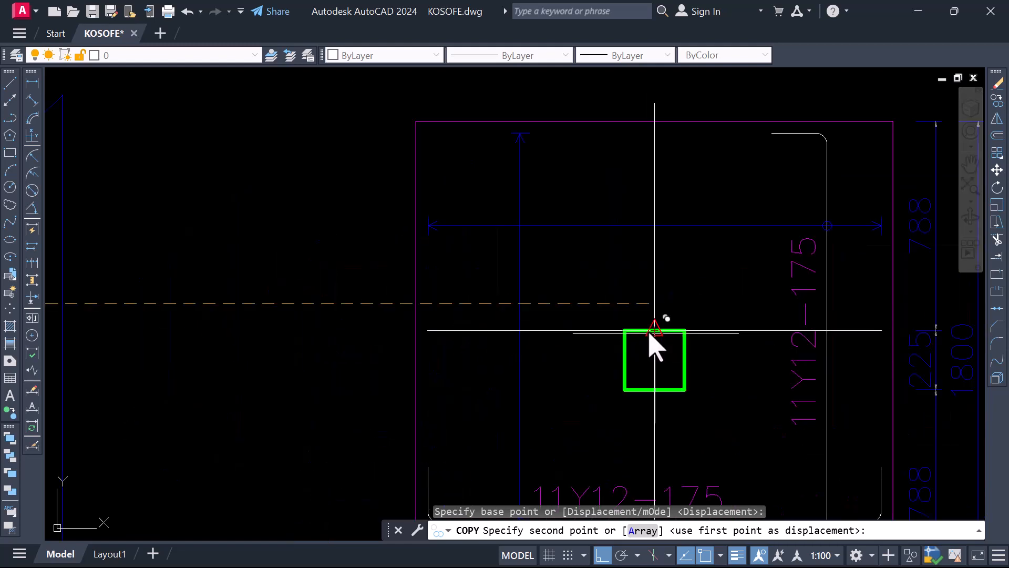
pyautogui.click(651, 349)
# Place further copies of the centreline cross at the upper-edge midpoints of the BASE TYPE 3 and BASE TYPE 4 columns
pyautogui.scroll(-4, 570, 356)
pyautogui.scroll(4, 623, 357)
pyautogui.scroll(2, 623, 368)
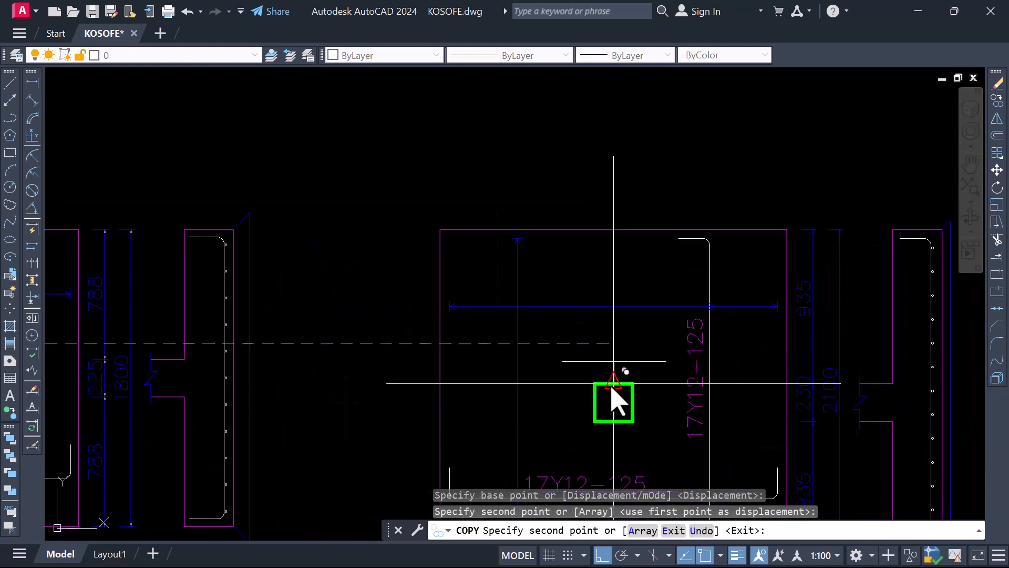
pyautogui.click(614, 402)
pyautogui.scroll(-5, 526, 391)
pyautogui.scroll(3, 636, 400)
pyautogui.scroll(2, 625, 384)
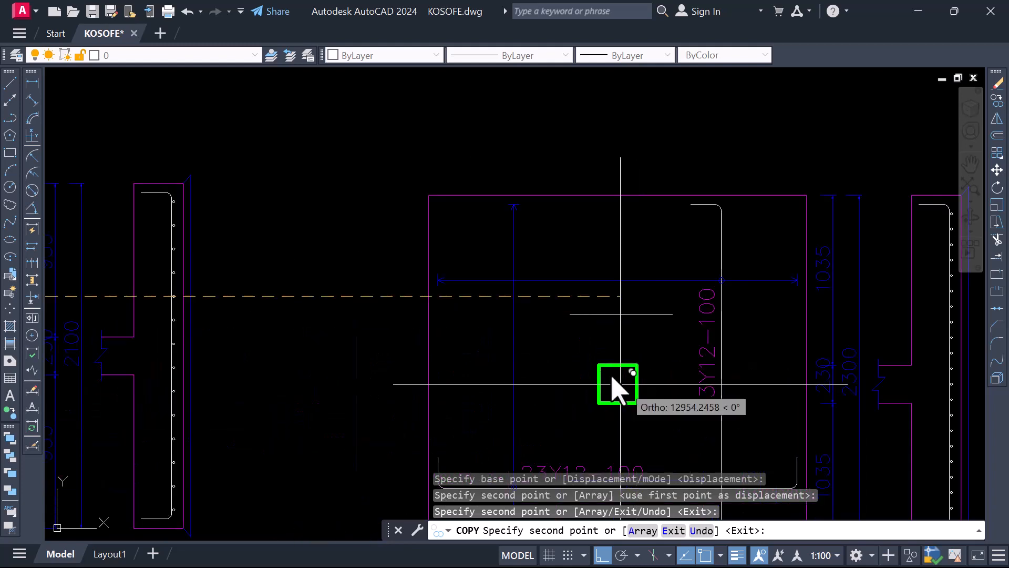
pyautogui.click(614, 371)
pyautogui.scroll(-5, 578, 352)
pyautogui.press('Escape')
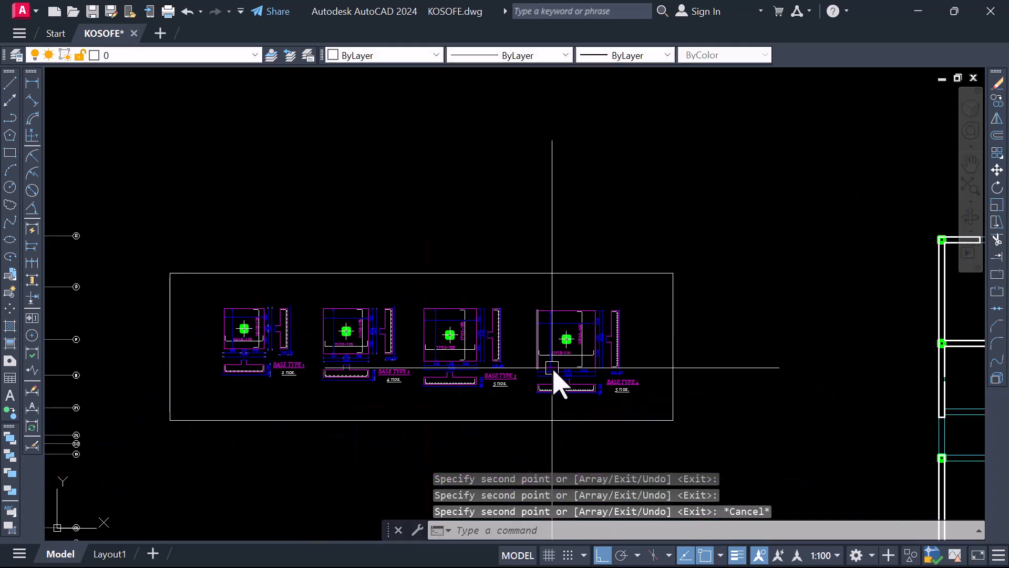
pyautogui.scroll(4, 447, 354)
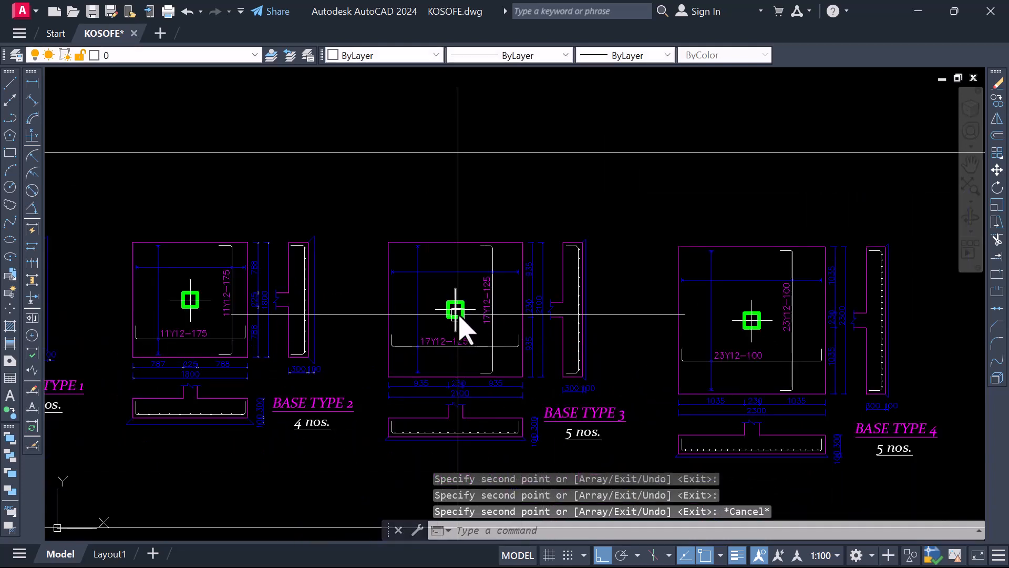
pyautogui.scroll(3, 460, 315)
pyautogui.scroll(-6, 499, 334)
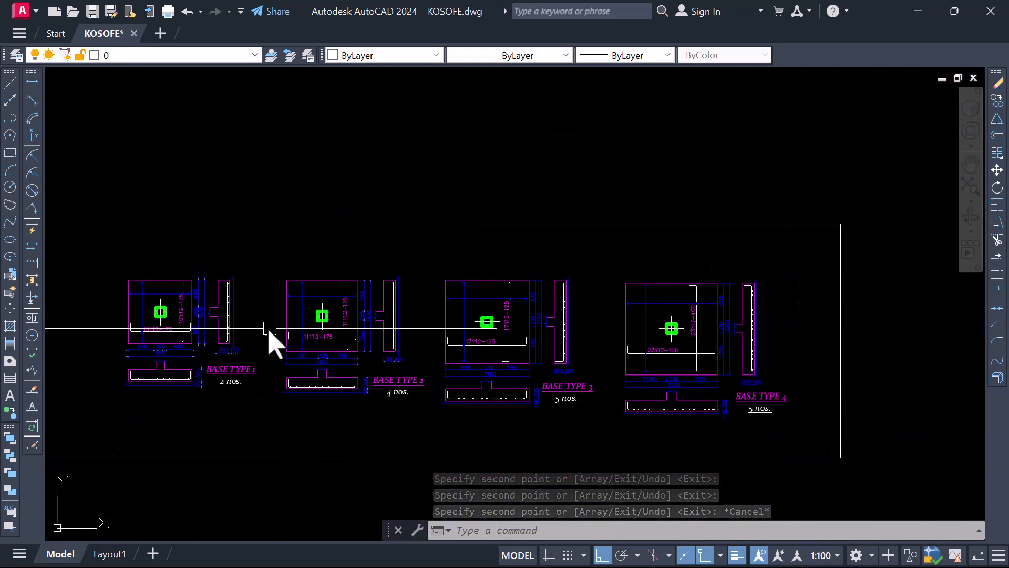
pyautogui.scroll(-3, 705, 354)
pyautogui.scroll(3, 396, 340)
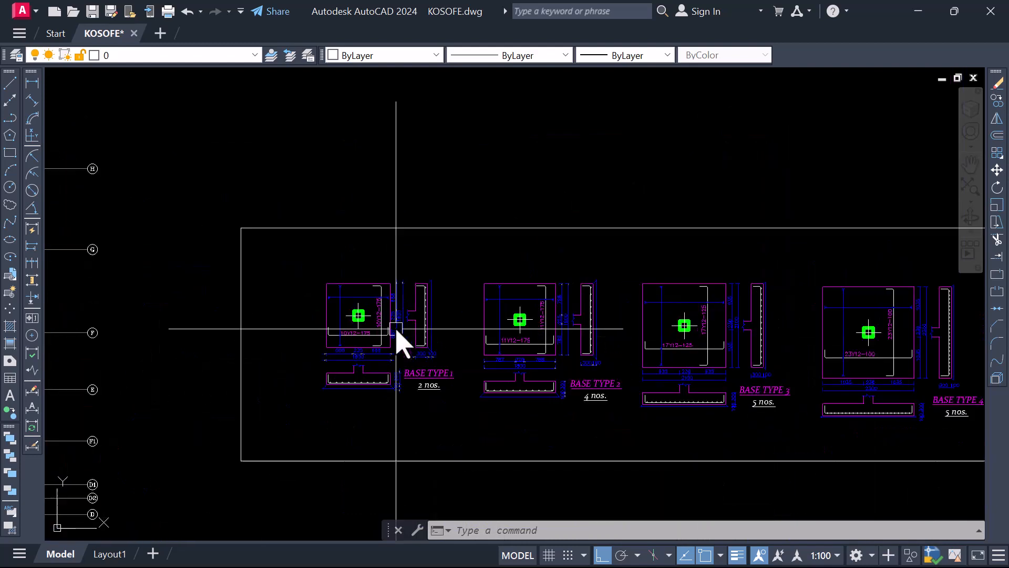
# Review the centreline crosses on the columns of all four base type details and their placement beside the foundation plan
pyautogui.scroll(3, 377, 330)
pyautogui.scroll(-6, 313, 315)
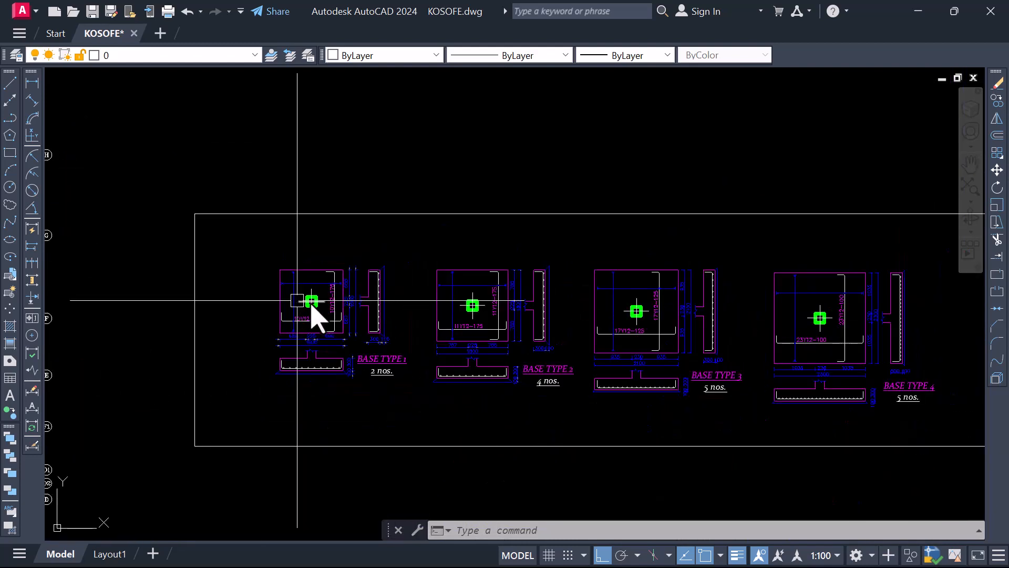
pyautogui.scroll(3, 438, 313)
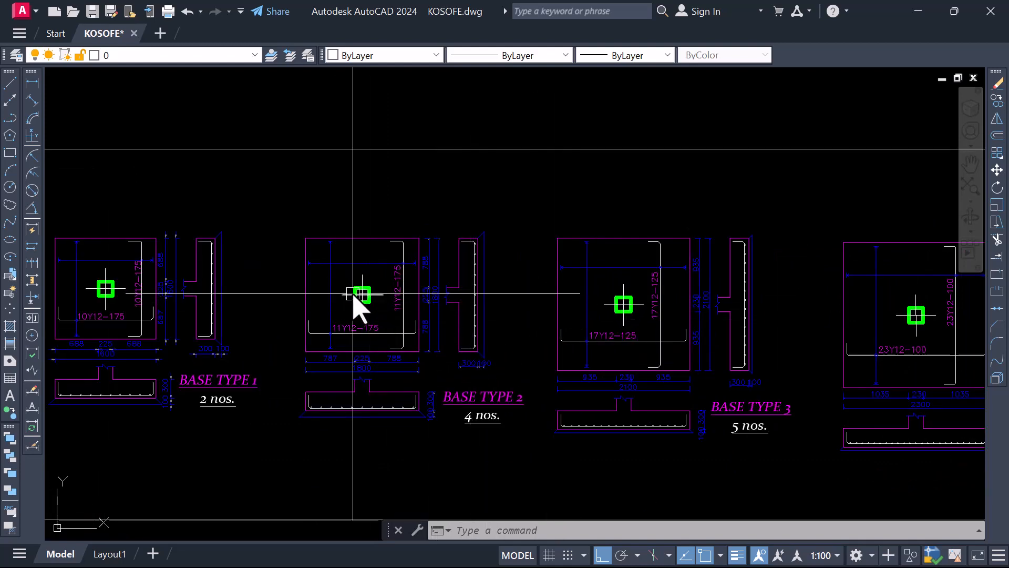
pyautogui.scroll(3, 360, 309)
pyautogui.scroll(-3, 430, 307)
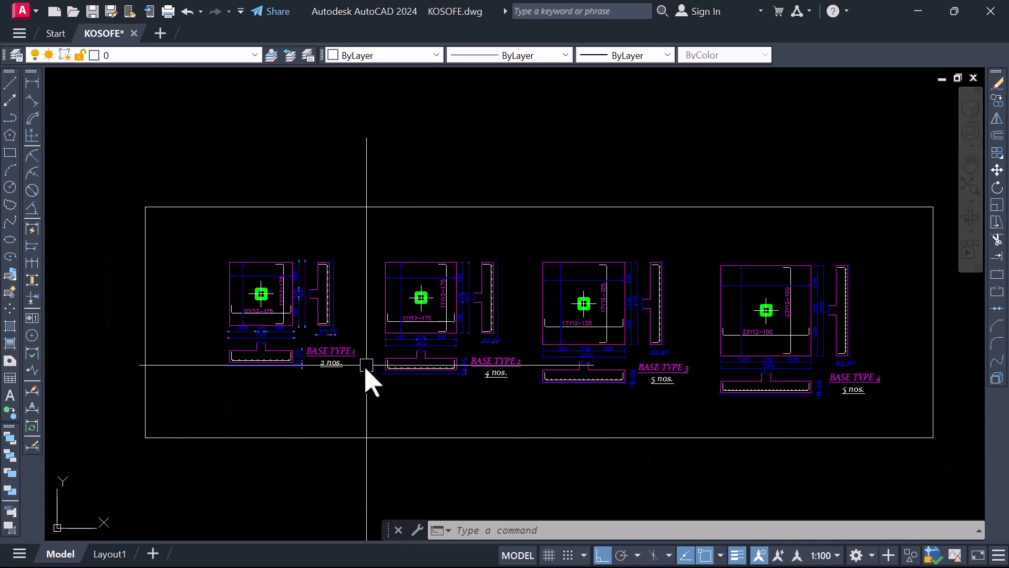
pyautogui.scroll(-4, 543, 302)
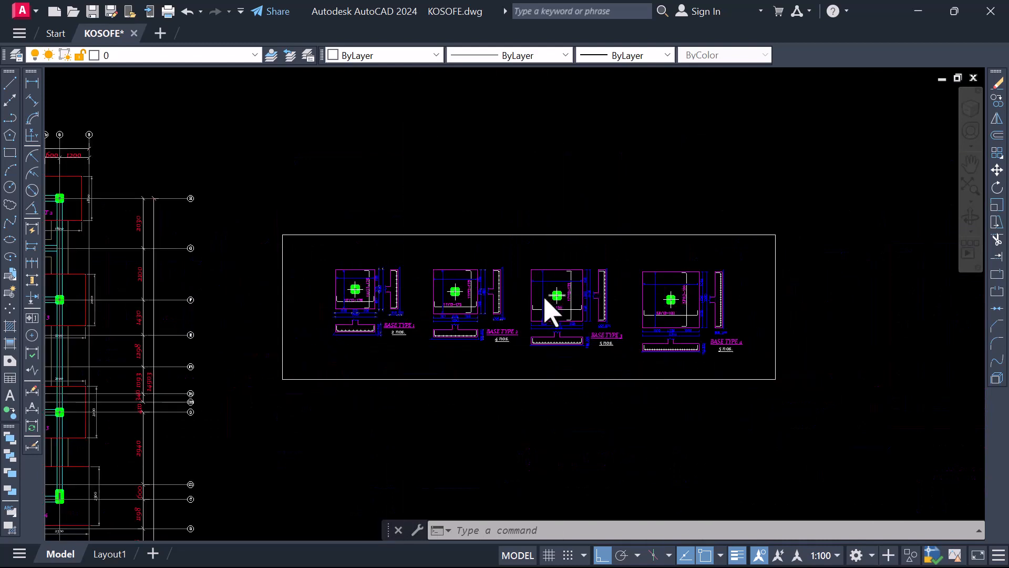
pyautogui.scroll(2, 538, 316)
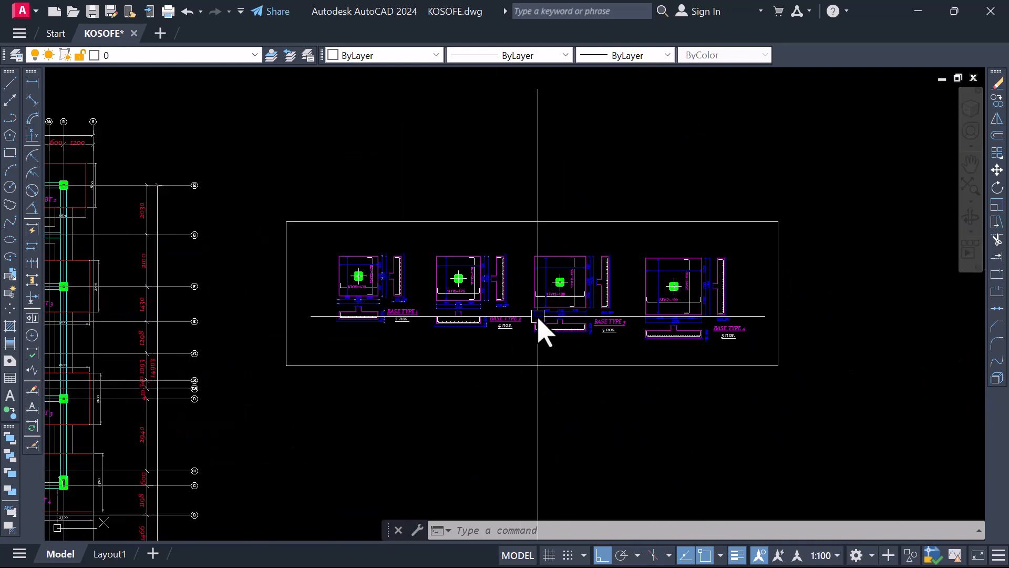
pyautogui.scroll(-3, 486, 307)
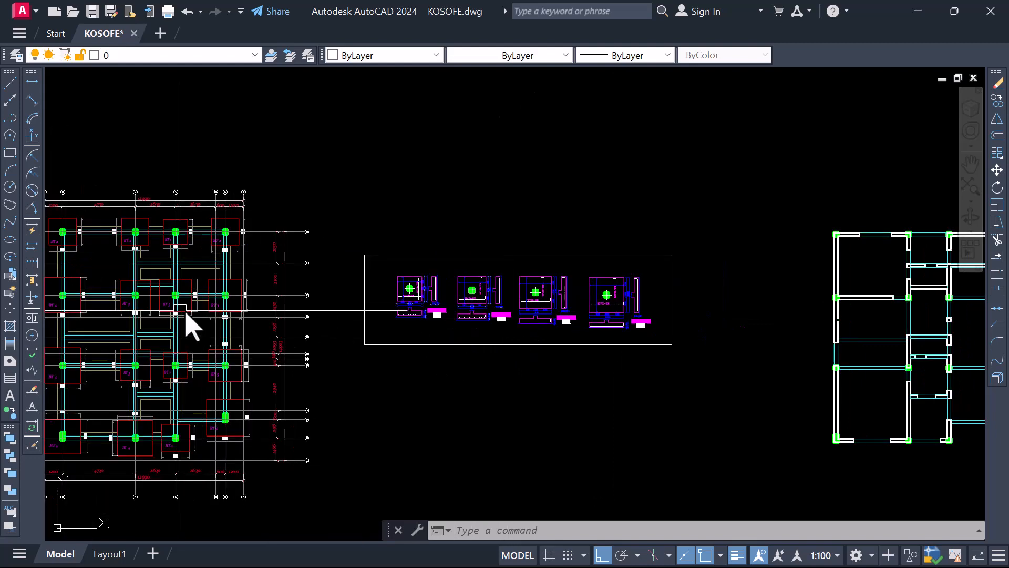
pyautogui.scroll(-2, 569, 300)
pyautogui.scroll(-2, 570, 300)
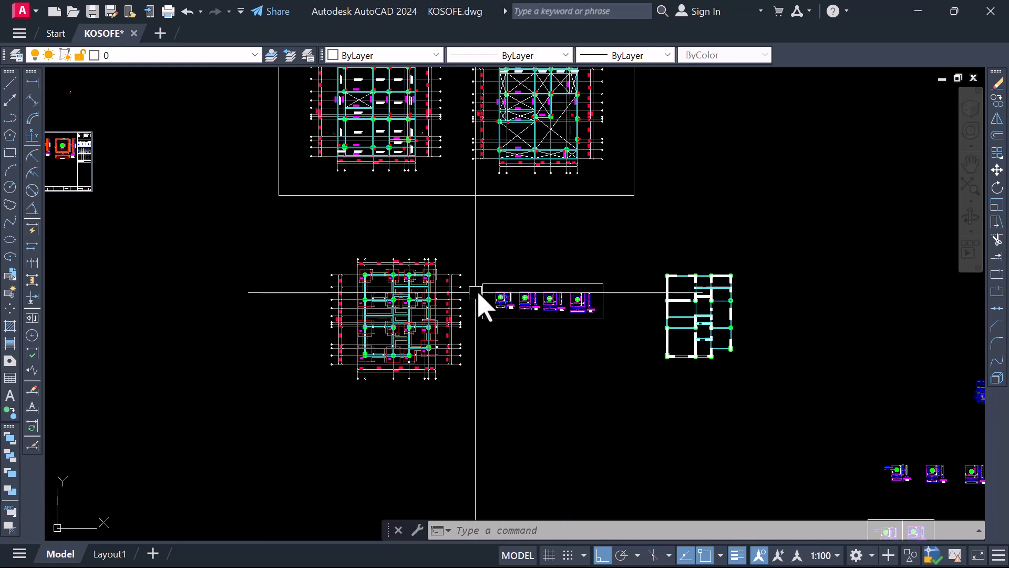
pyautogui.scroll(4, 550, 309)
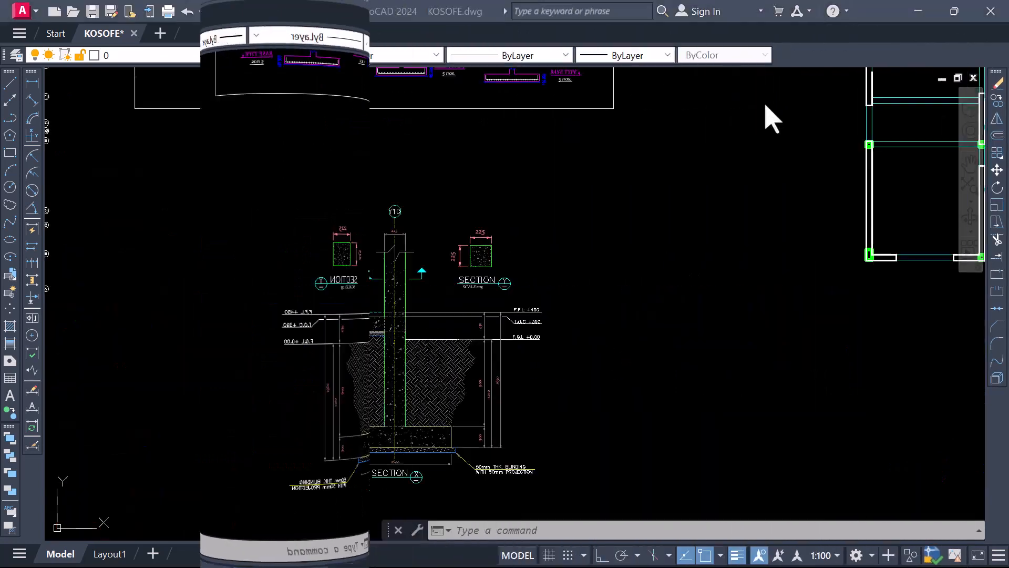
# Examine the Section X column-and-footing detail and the Section Y column cross-section below the base type details
pyautogui.scroll(-4, 604, 254)
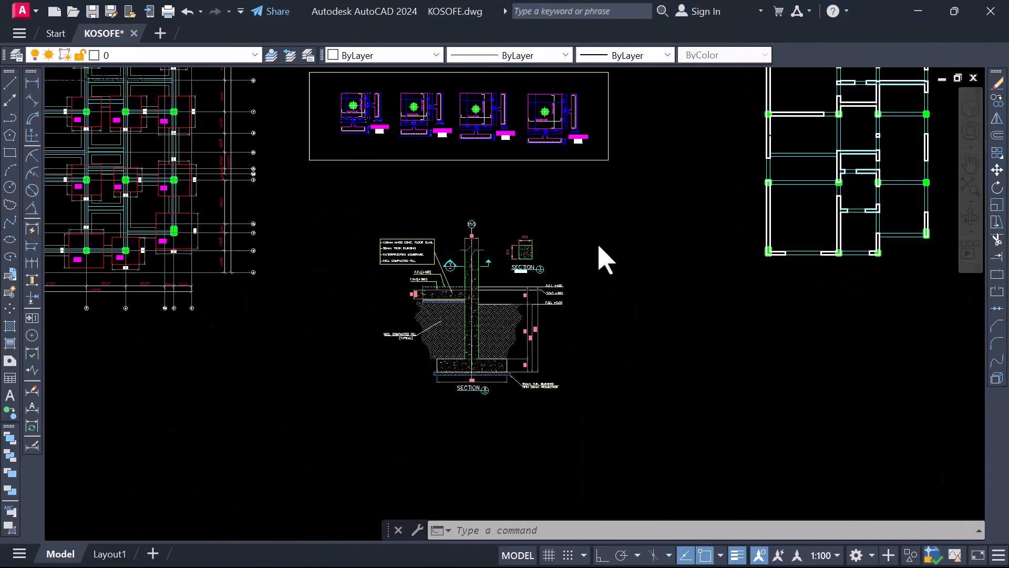
pyautogui.scroll(5, 557, 303)
pyautogui.scroll(-4, 557, 303)
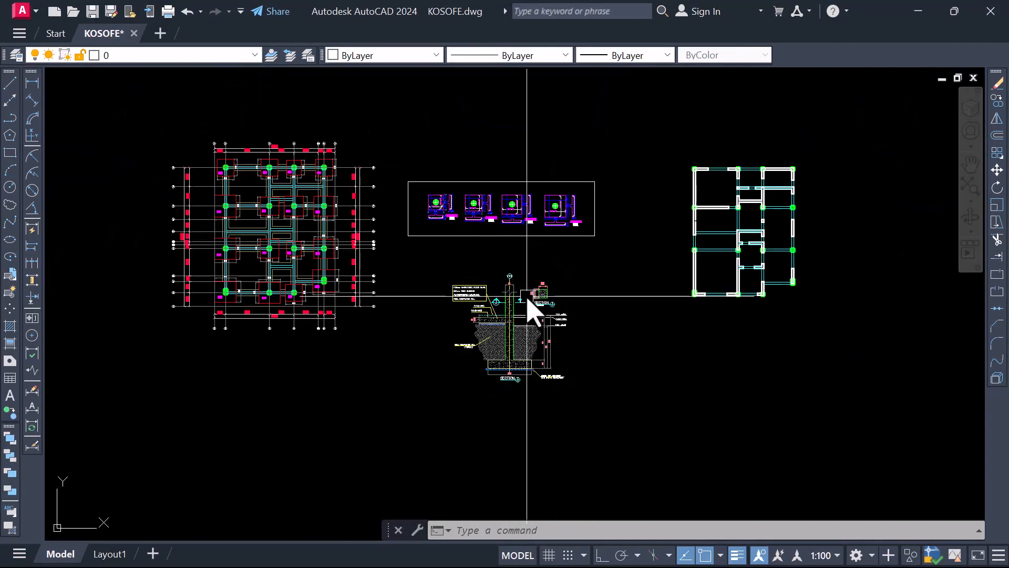
pyautogui.scroll(2, 531, 305)
pyautogui.scroll(4, 527, 368)
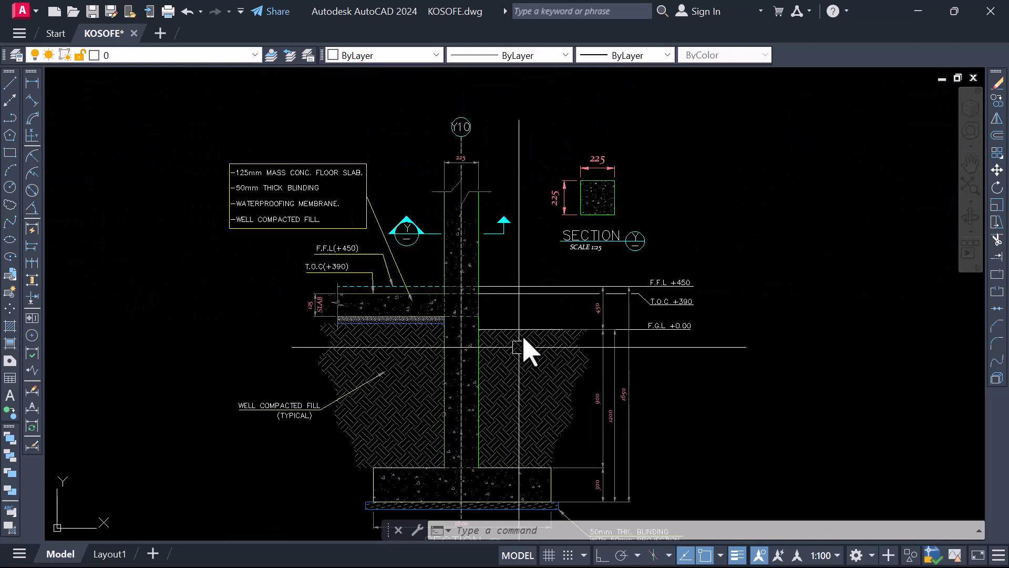
pyautogui.scroll(-4, 531, 351)
pyautogui.scroll(2, 525, 425)
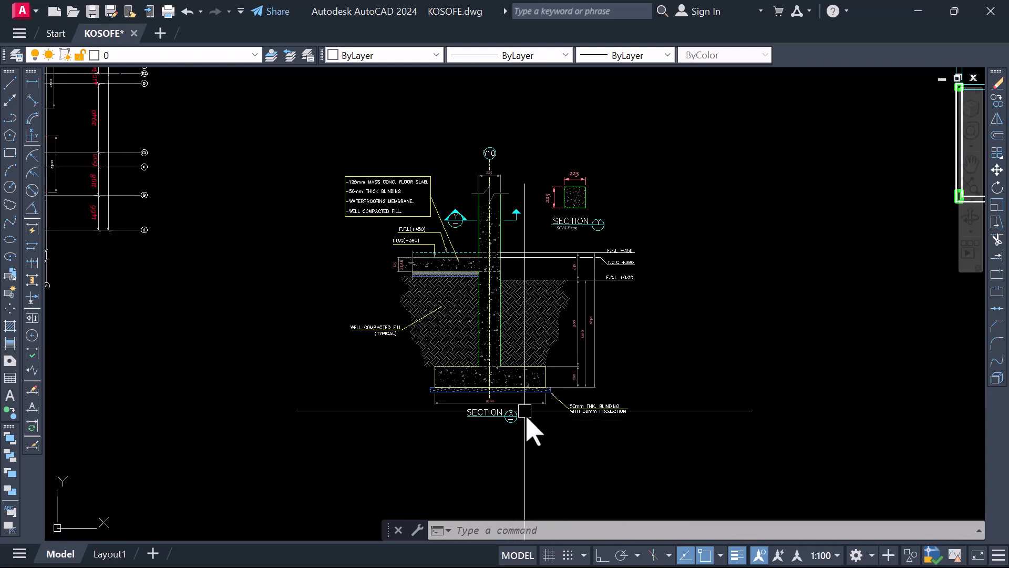
pyautogui.scroll(2, 488, 294)
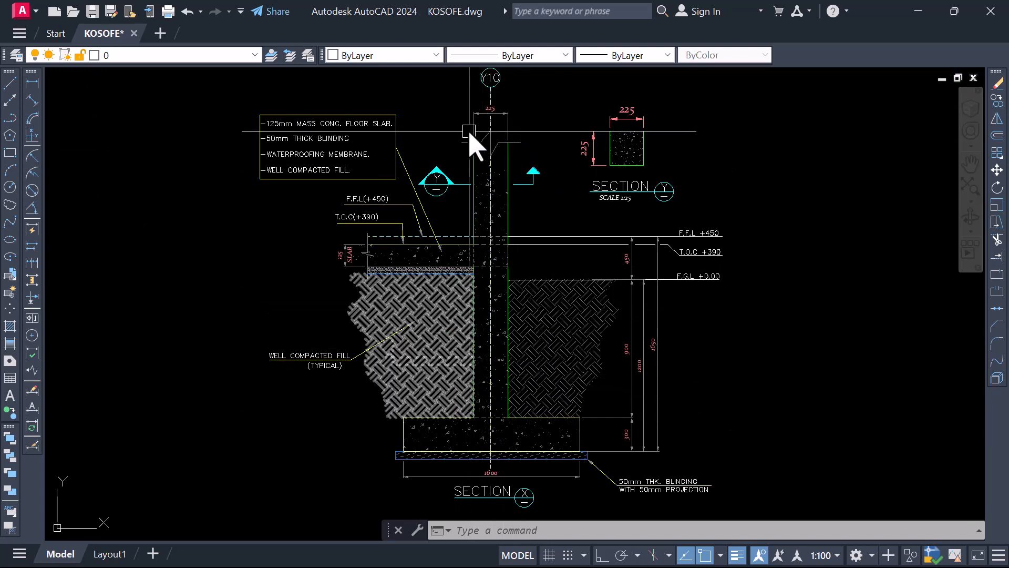
pyautogui.scroll(-4, 451, 362)
pyautogui.scroll(2, 466, 231)
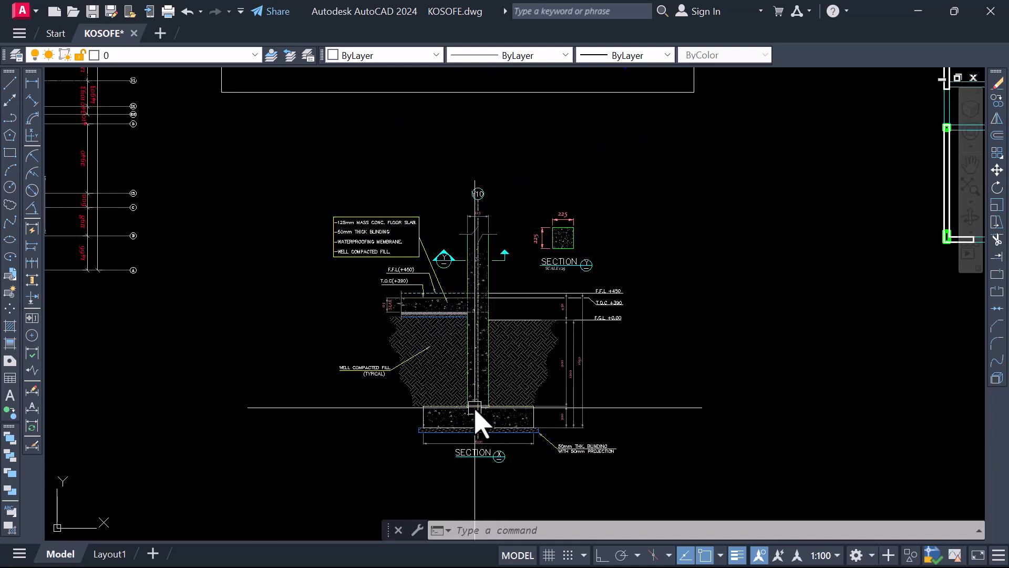
pyautogui.scroll(4, 475, 413)
pyautogui.scroll(-2, 489, 401)
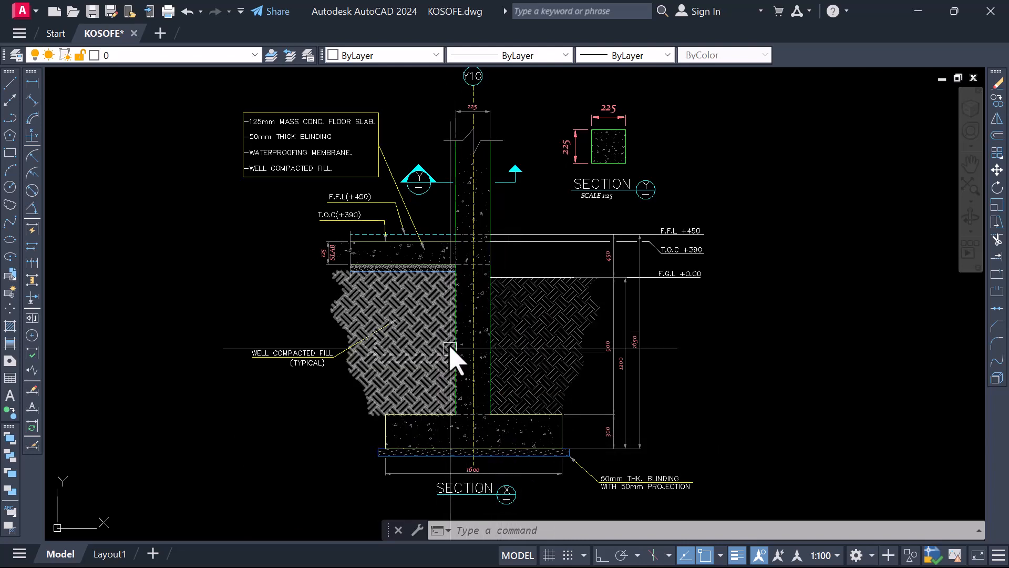
# Inspect Section X from the column width dimension down to the footing depth, base width and height dimensions
pyautogui.scroll(-2, 463, 357)
pyautogui.scroll(3, 466, 231)
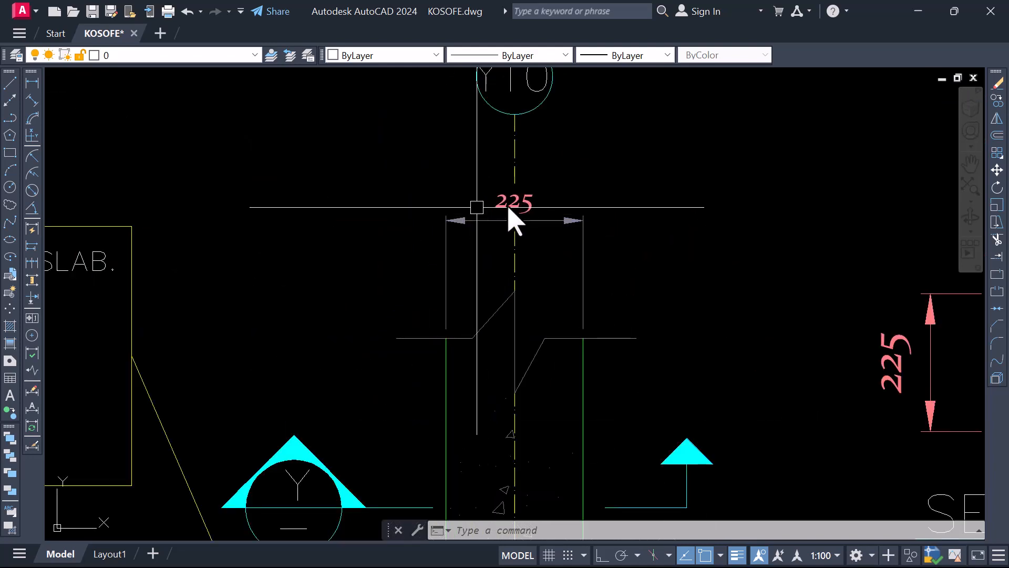
pyautogui.scroll(-1, 477, 181)
pyautogui.scroll(-2, 499, 356)
pyautogui.scroll(3, 496, 367)
pyautogui.scroll(2, 552, 320)
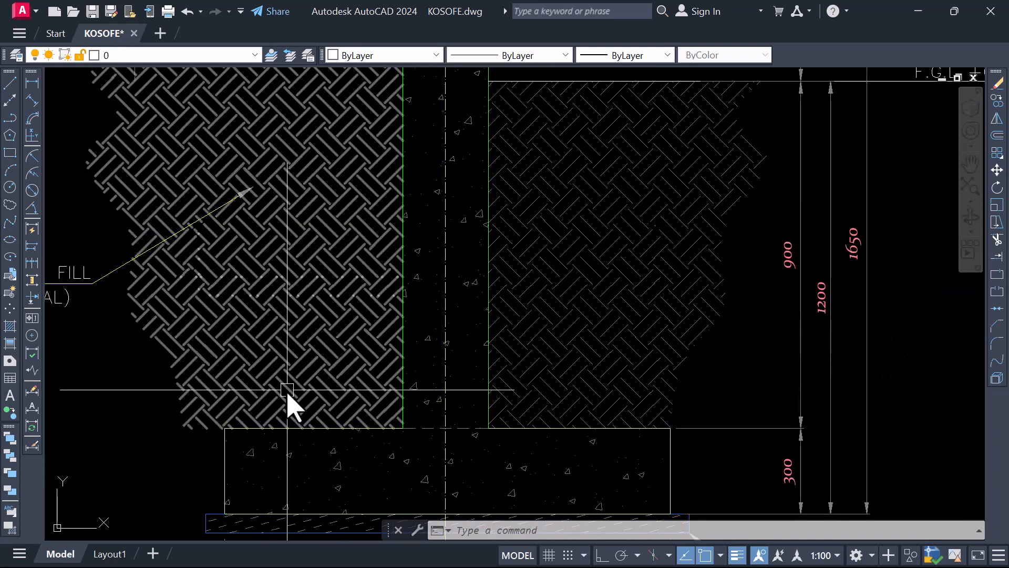
pyautogui.scroll(-3, 427, 416)
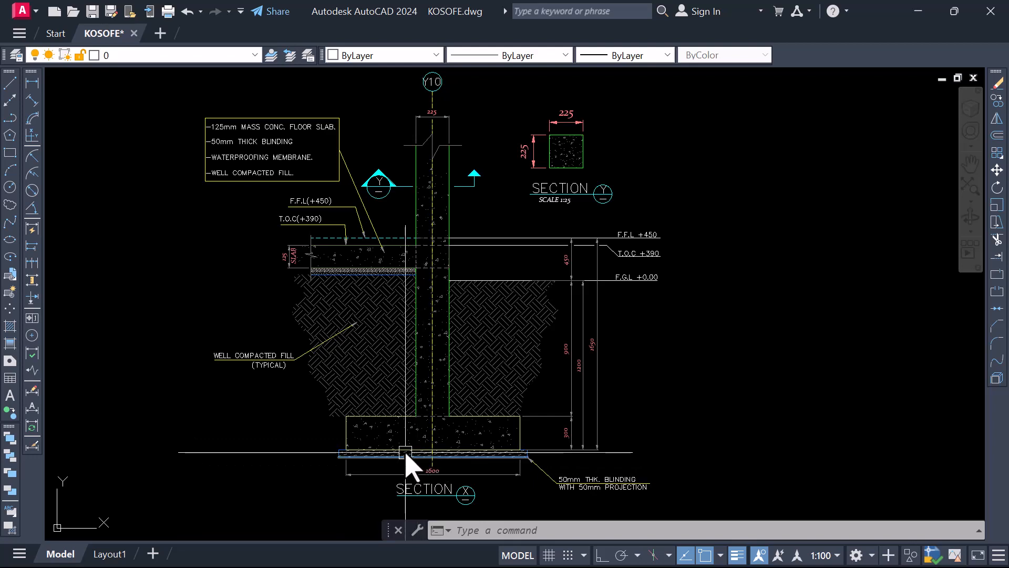
pyautogui.scroll(-2, 429, 480)
pyautogui.scroll(2, 436, 463)
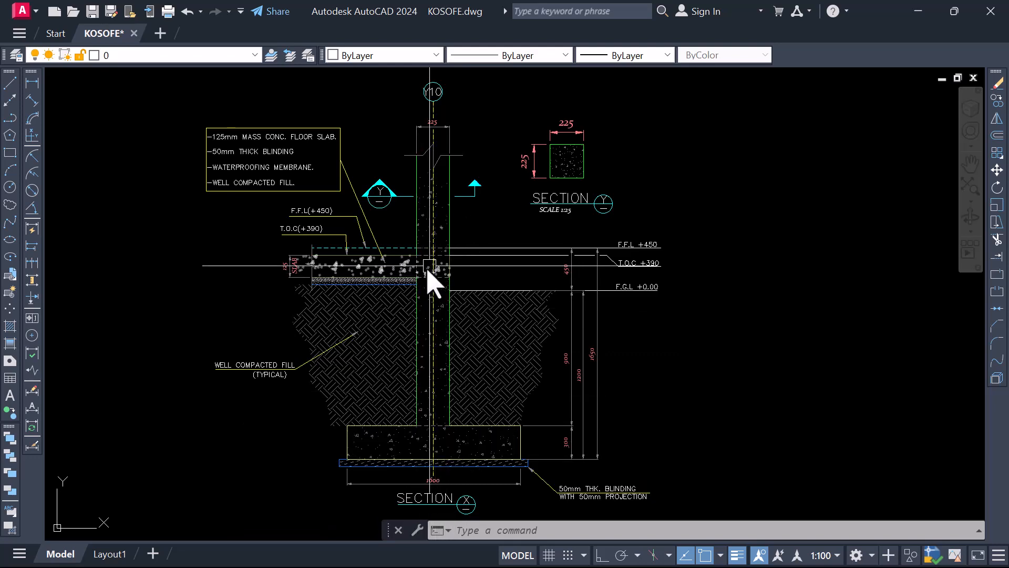
pyautogui.scroll(-3, 449, 368)
pyautogui.scroll(3, 432, 392)
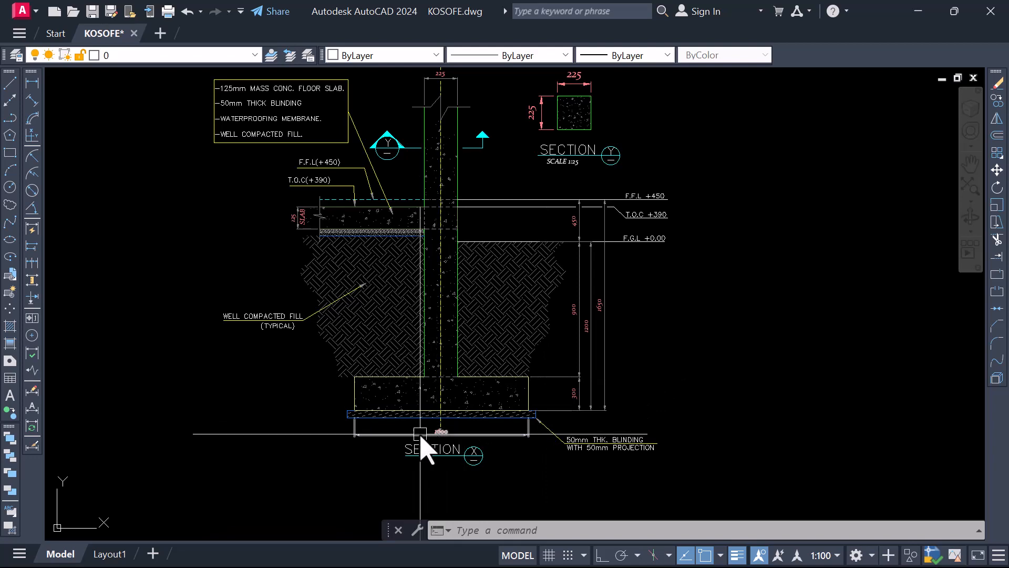
pyautogui.scroll(4, 427, 447)
pyautogui.scroll(-4, 450, 466)
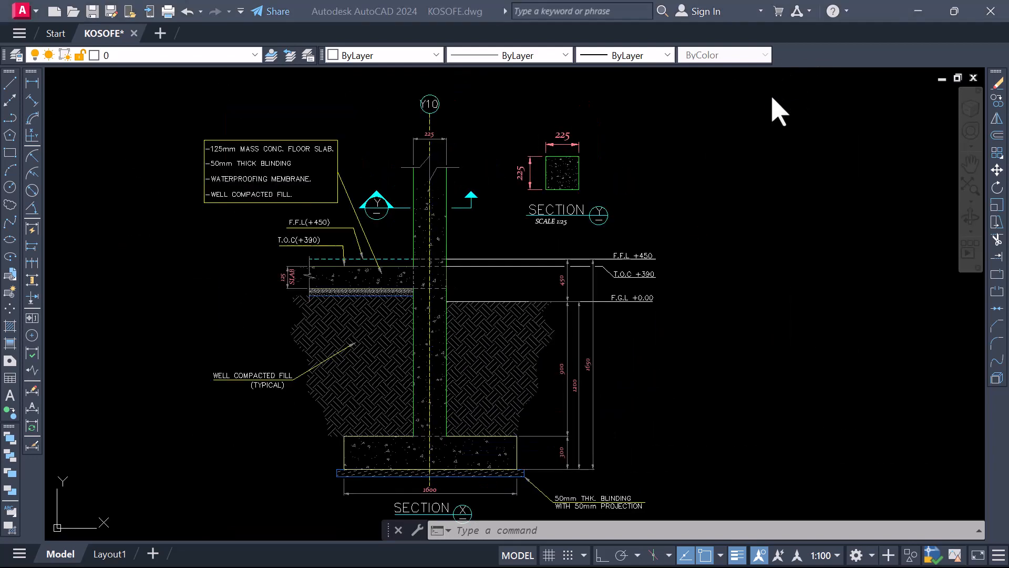
# Examine the floor slab build-up in Section X against its layer notes and the F.F.L and T.O.C level labels
pyautogui.scroll(-2, 522, 342)
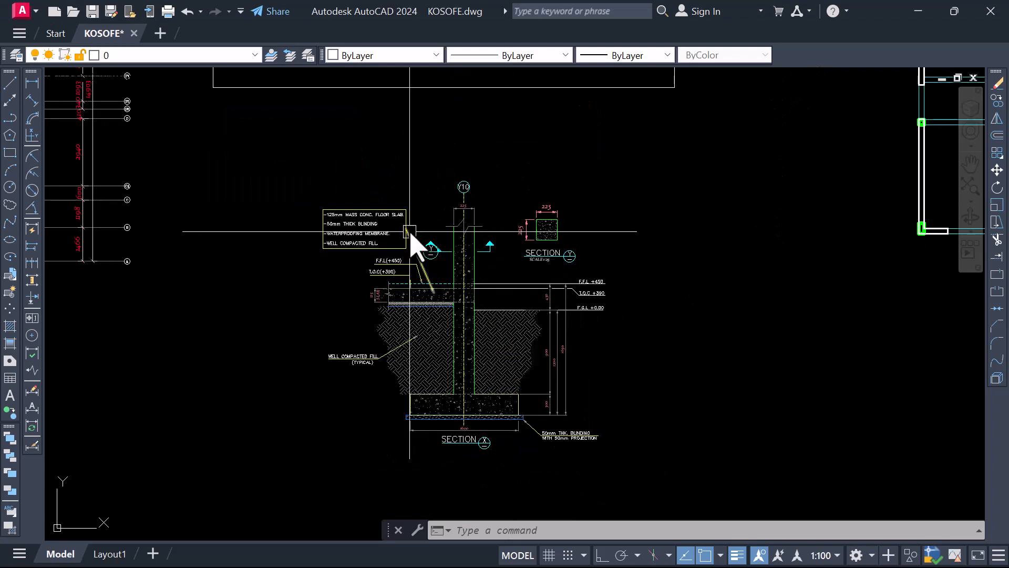
pyautogui.scroll(5, 436, 321)
pyautogui.scroll(-1, 480, 392)
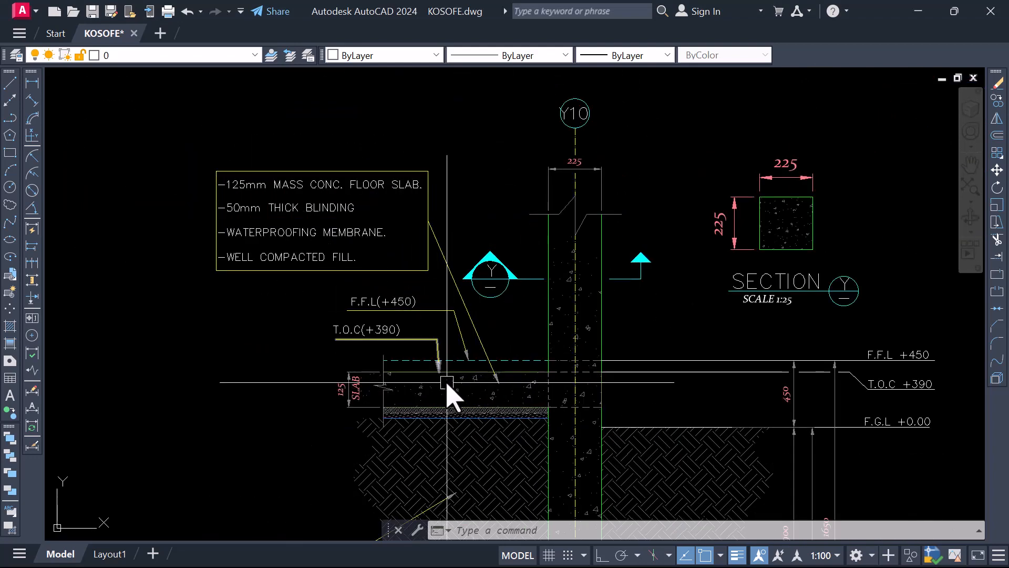
pyautogui.scroll(2, 454, 395)
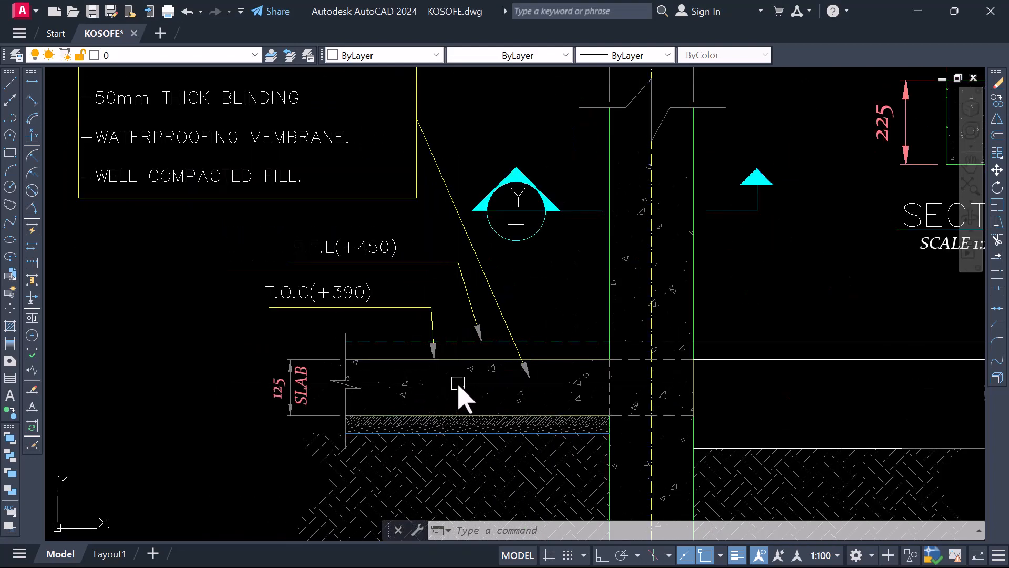
pyautogui.scroll(-3, 449, 391)
pyautogui.scroll(3, 437, 401)
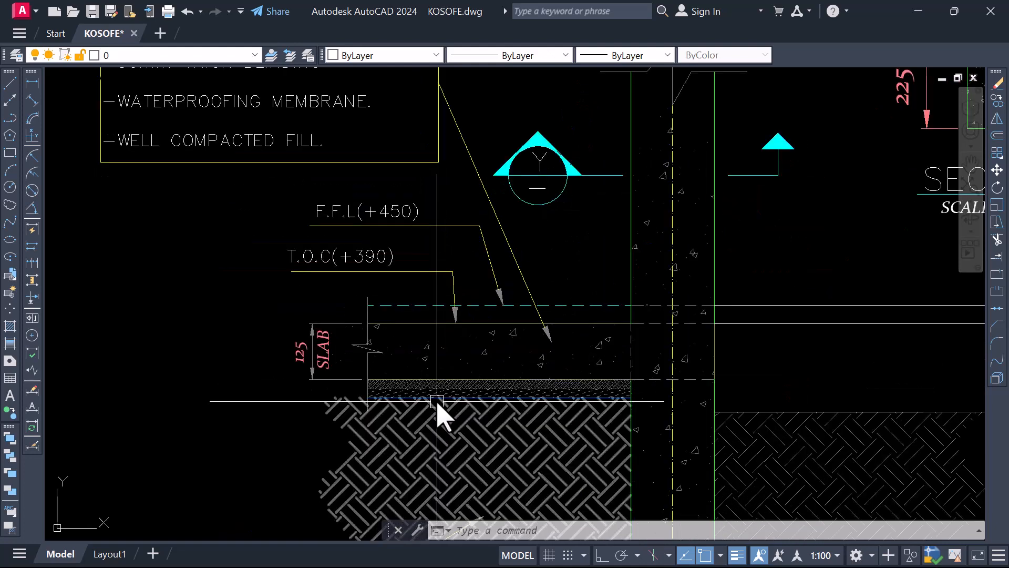
pyautogui.scroll(-2, 459, 416)
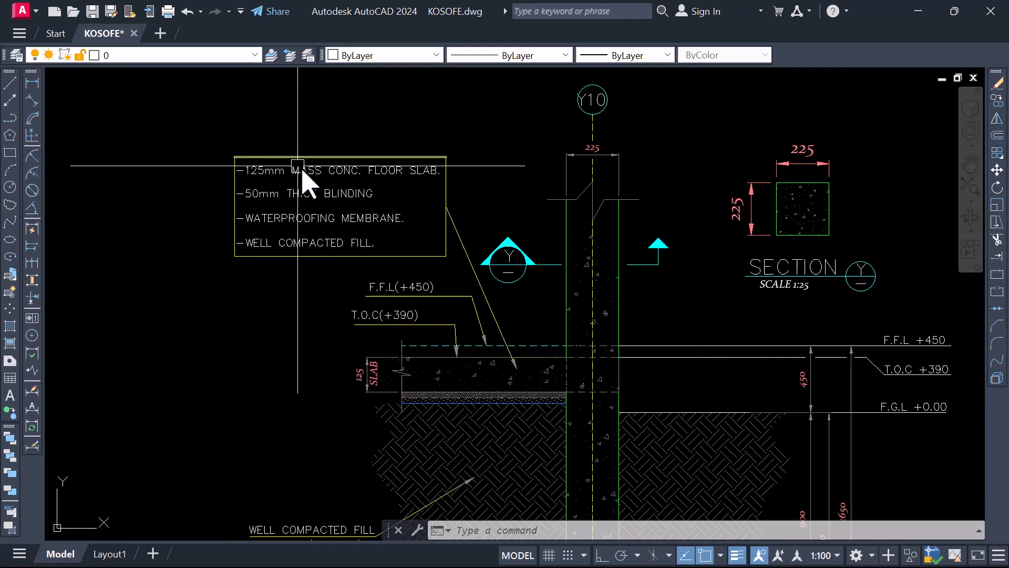
pyautogui.scroll(-7, 376, 216)
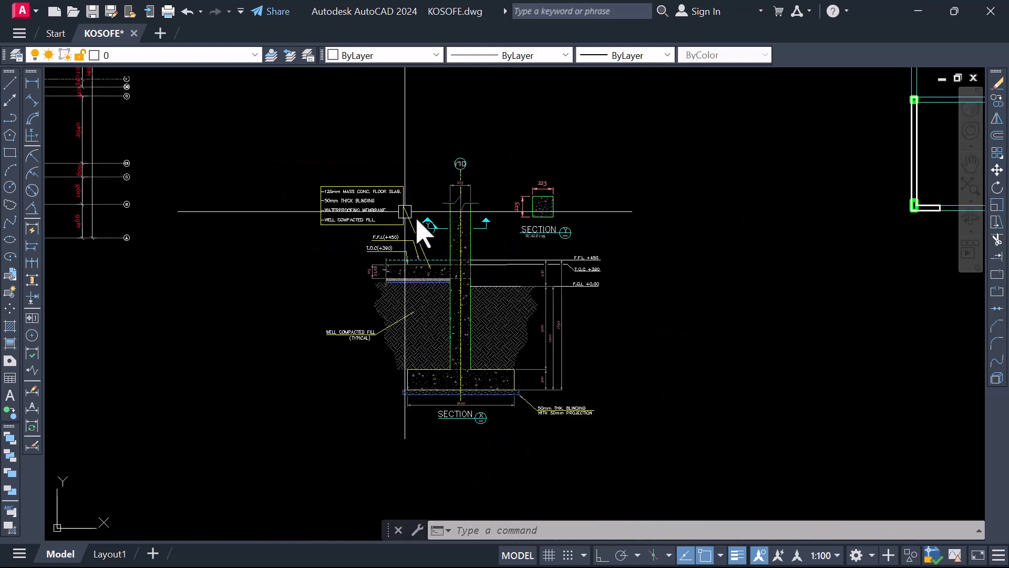
# Examine the footing of Section X and the note on blinding thickness and projection beneath it
pyautogui.scroll(5, 480, 401)
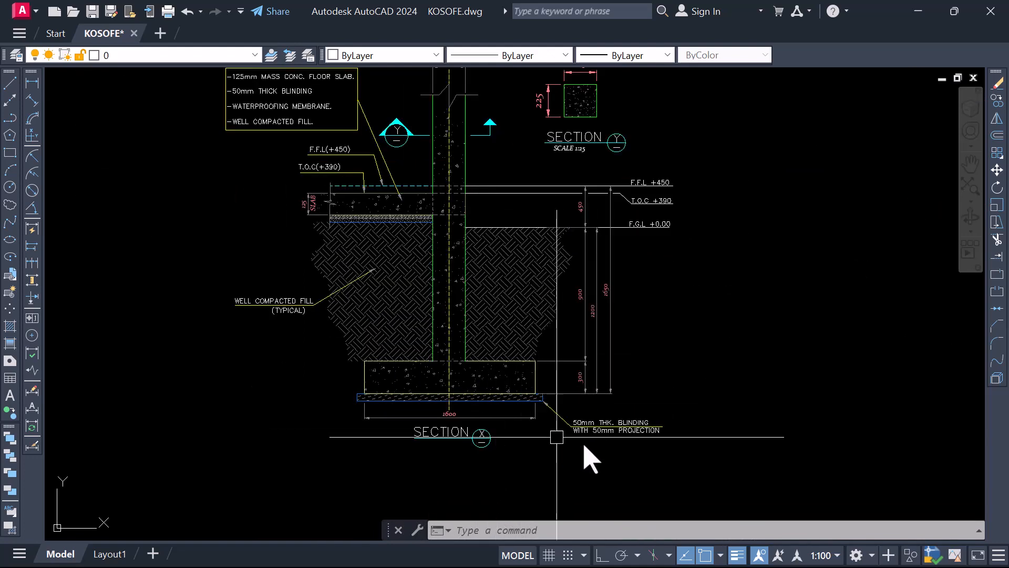
pyautogui.scroll(2, 587, 429)
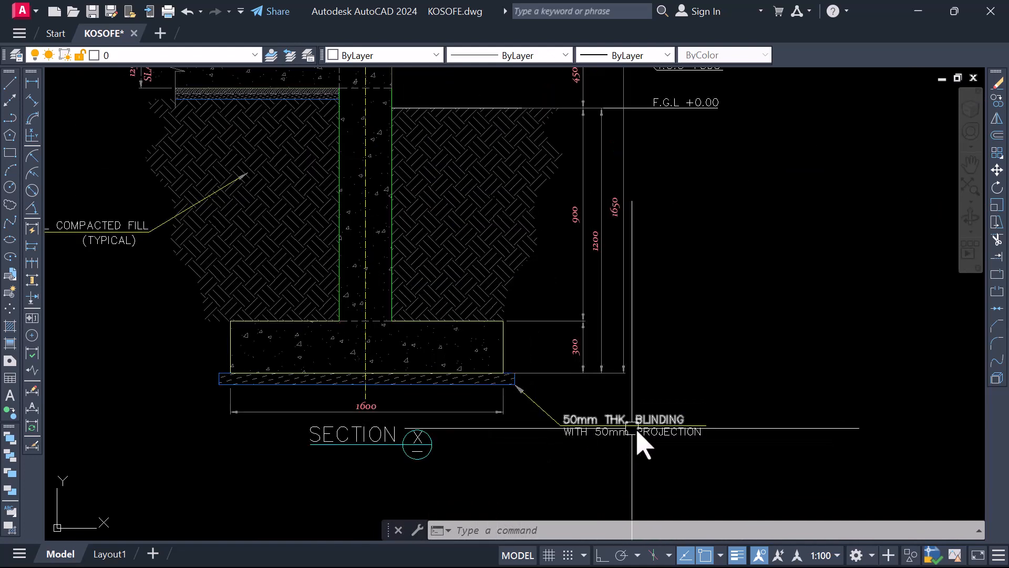
pyautogui.scroll(-3, 540, 417)
pyautogui.scroll(5, 610, 439)
pyautogui.scroll(-7, 536, 412)
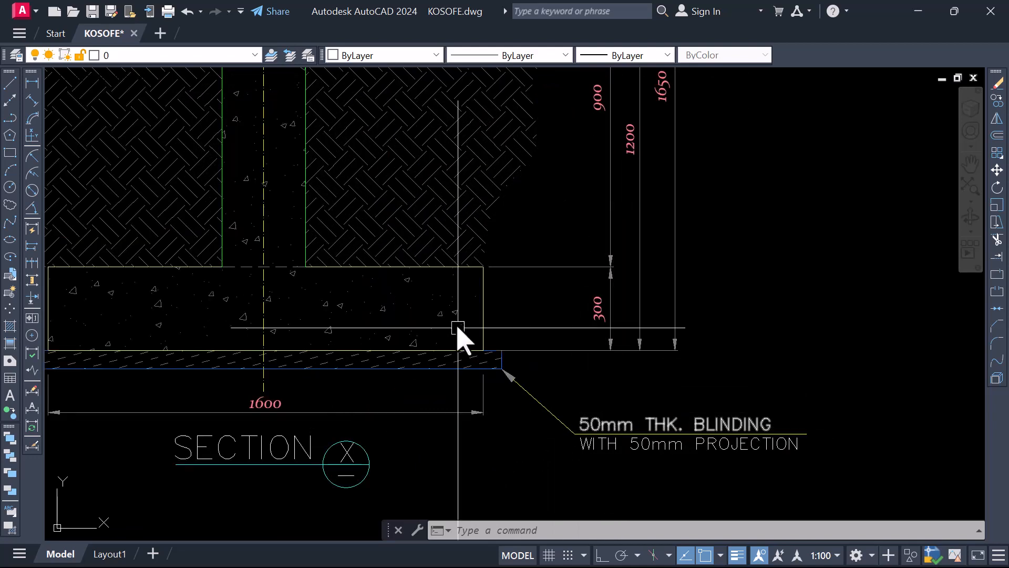
pyautogui.scroll(2, 378, 330)
pyautogui.scroll(-1, 457, 421)
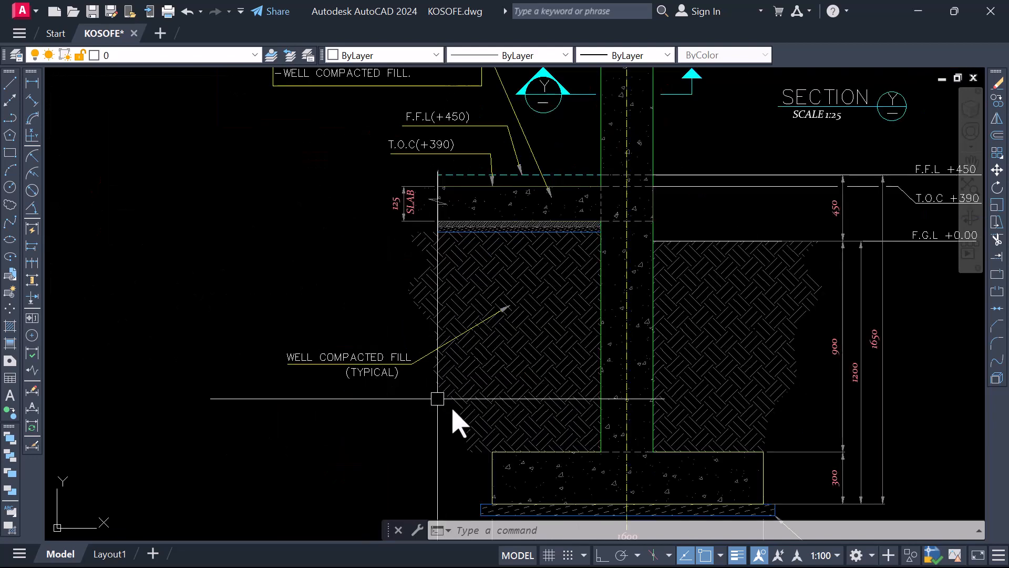
# Check the four base type details again, and read the compacted fill note in Section X
pyautogui.scroll(-3, 299, 243)
pyautogui.scroll(3, 399, 199)
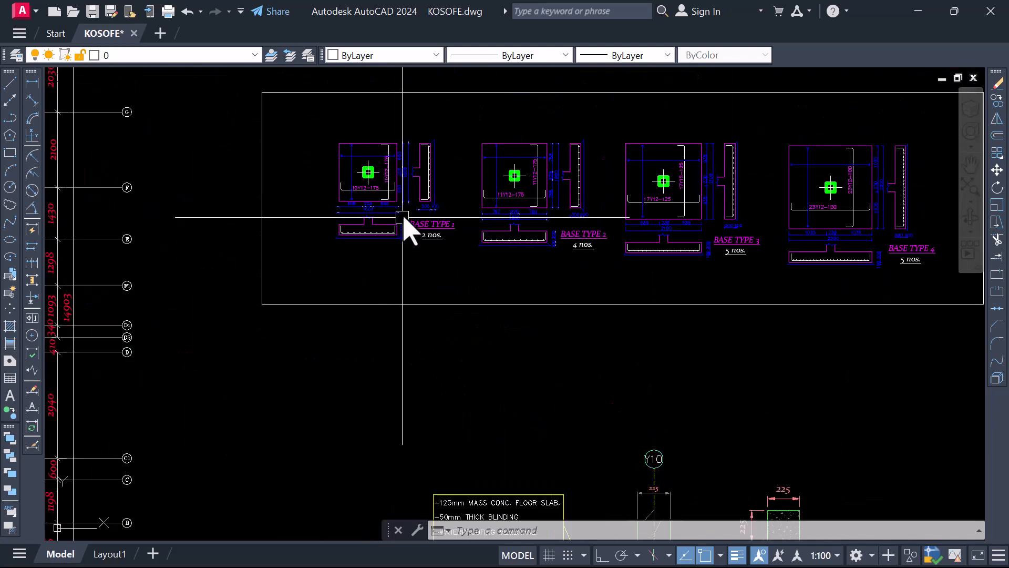
pyautogui.scroll(-3, 480, 361)
pyautogui.scroll(4, 426, 316)
pyautogui.scroll(-3, 432, 370)
pyautogui.scroll(6, 433, 370)
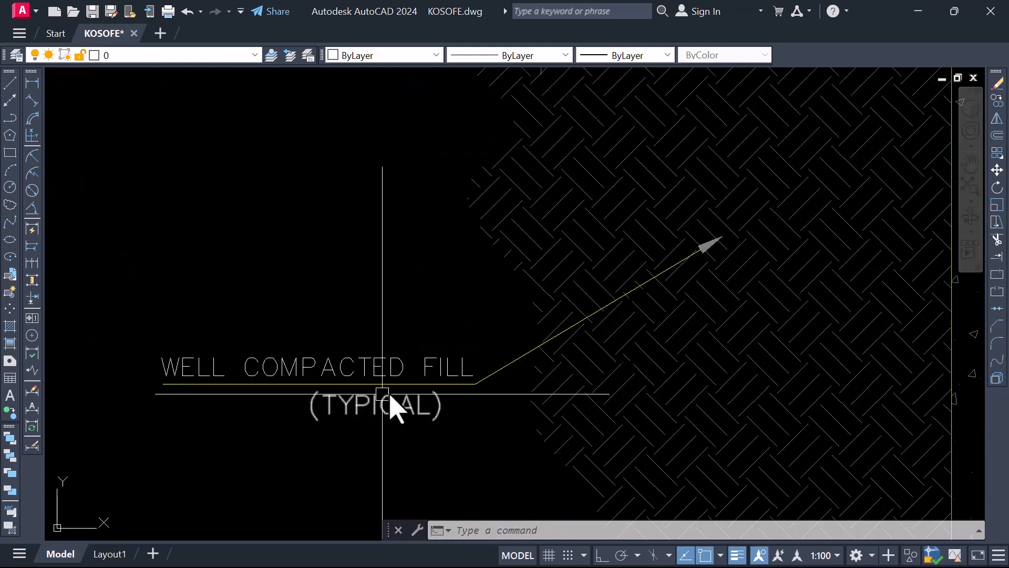
pyautogui.scroll(-4, 243, 384)
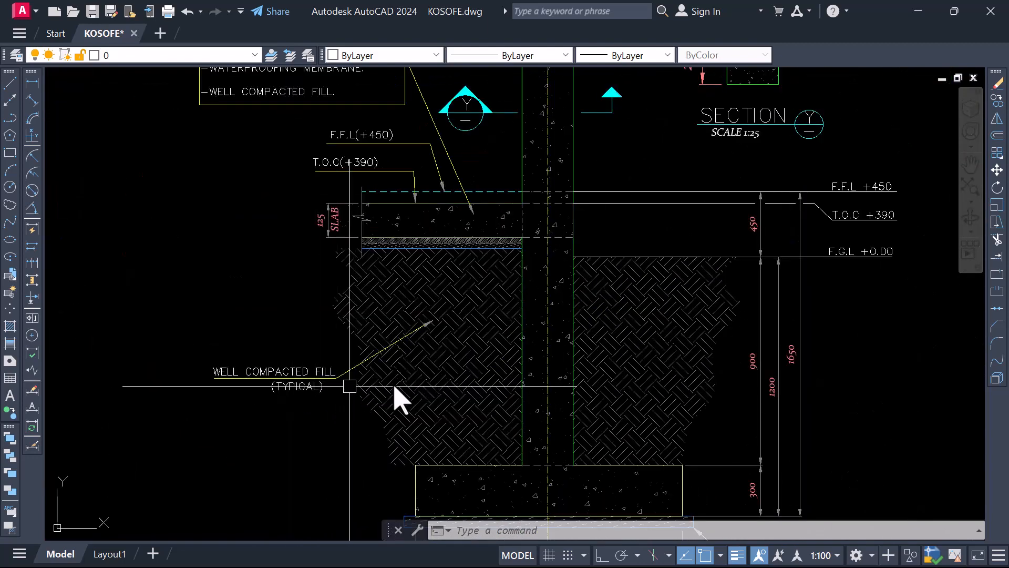
pyautogui.scroll(-2, 441, 362)
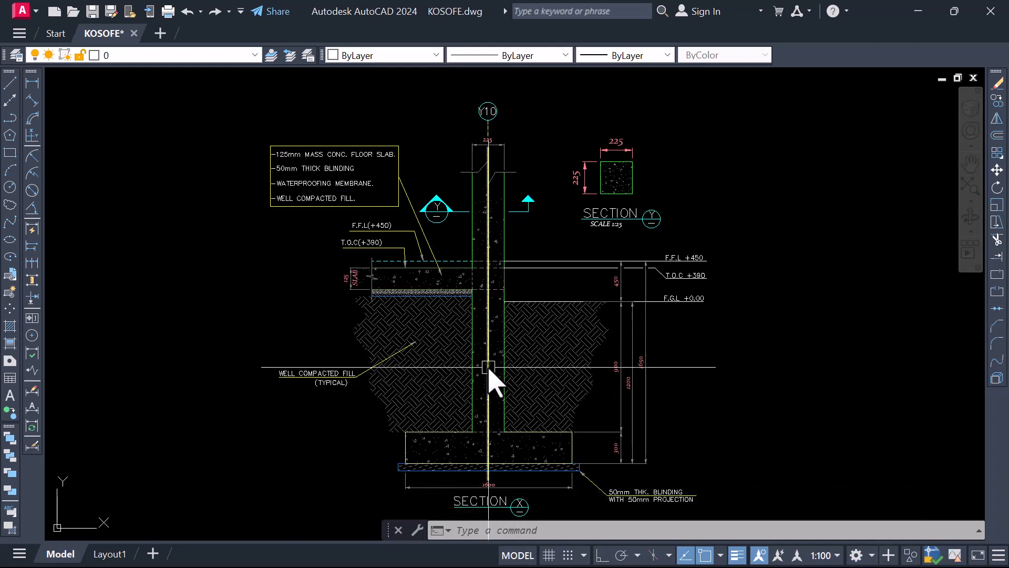
# Look over Section X together with its Y cutting mark and the square column detail titled Section Y
pyautogui.scroll(-2, 604, 322)
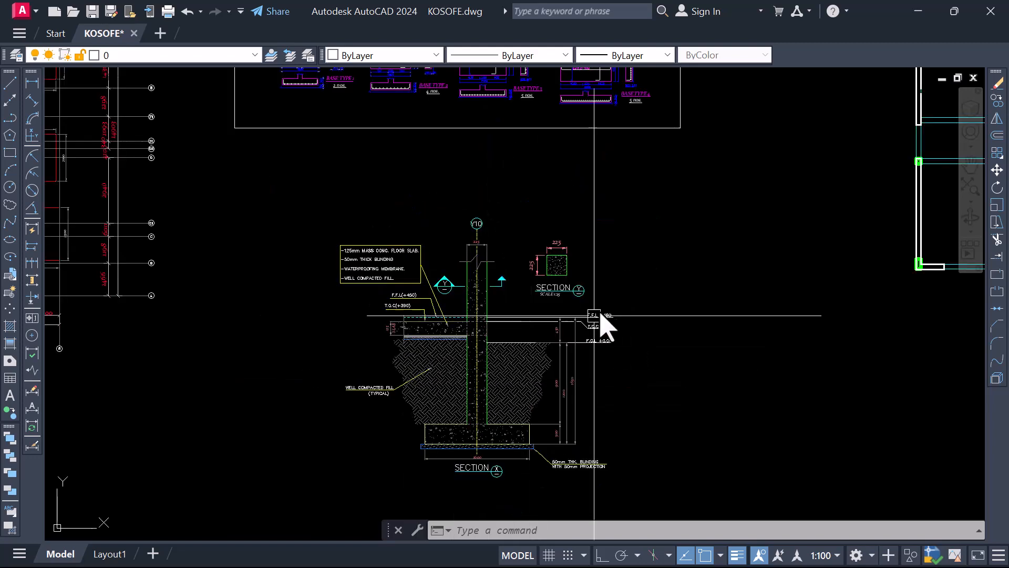
pyautogui.scroll(4, 546, 368)
pyautogui.scroll(-2, 536, 410)
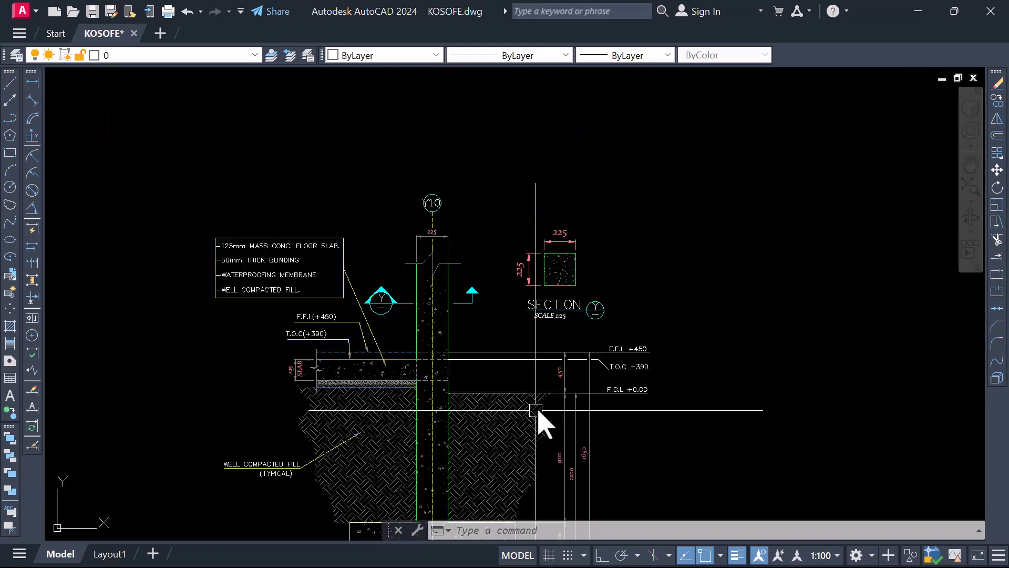
pyautogui.scroll(-2, 489, 303)
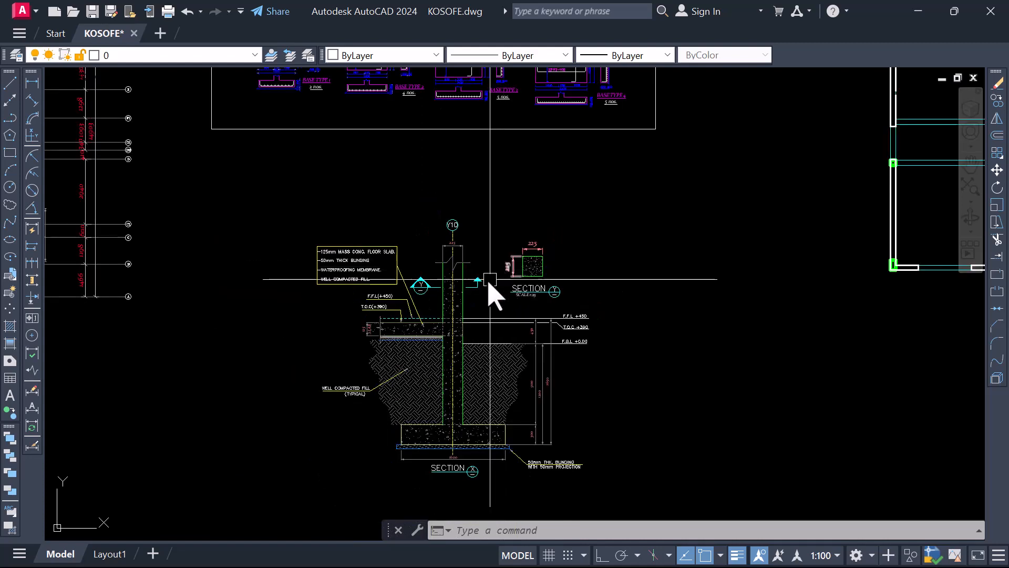
pyautogui.scroll(-2, 544, 321)
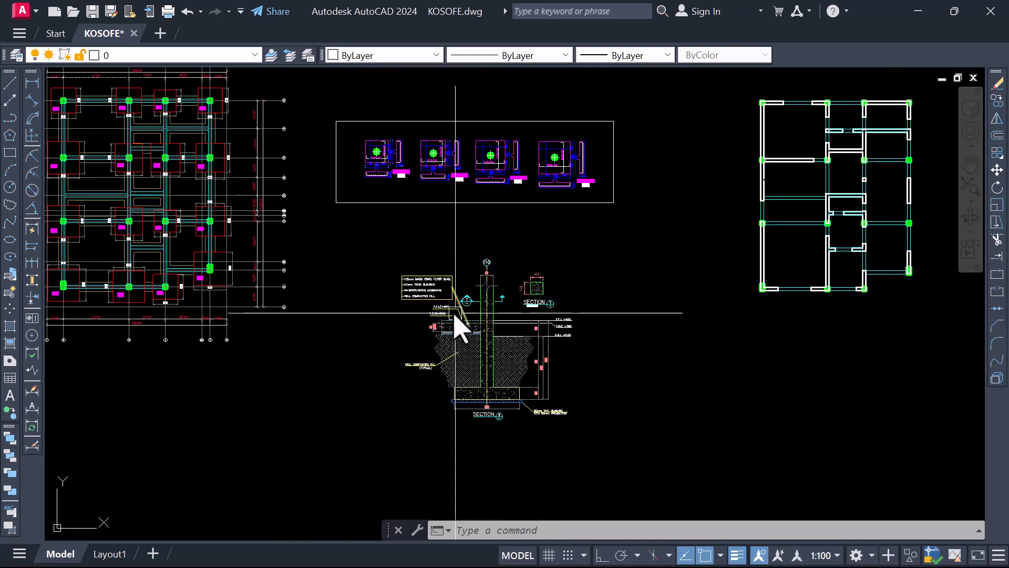
# Copy both parts of the Y cutting mark from Section X onto the foundation plan, across the column line between gridlines E and F1
pyautogui.scroll(5, 455, 315)
pyautogui.press('Escape')
pyautogui.click(533, 358)
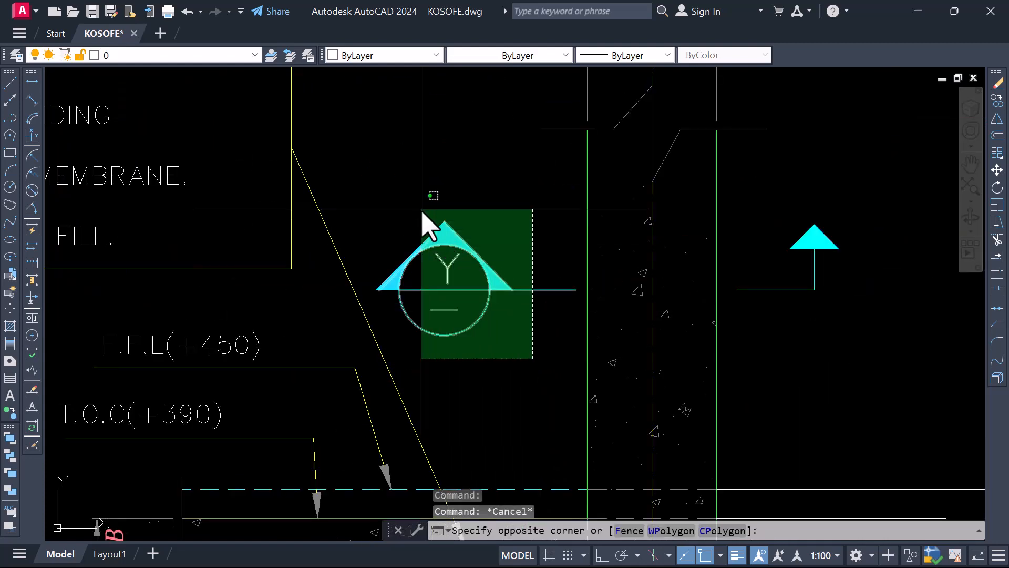
pyautogui.click(412, 204)
pyautogui.scroll(-3, 425, 249)
pyautogui.scroll(2, 561, 264)
pyautogui.click(511, 292)
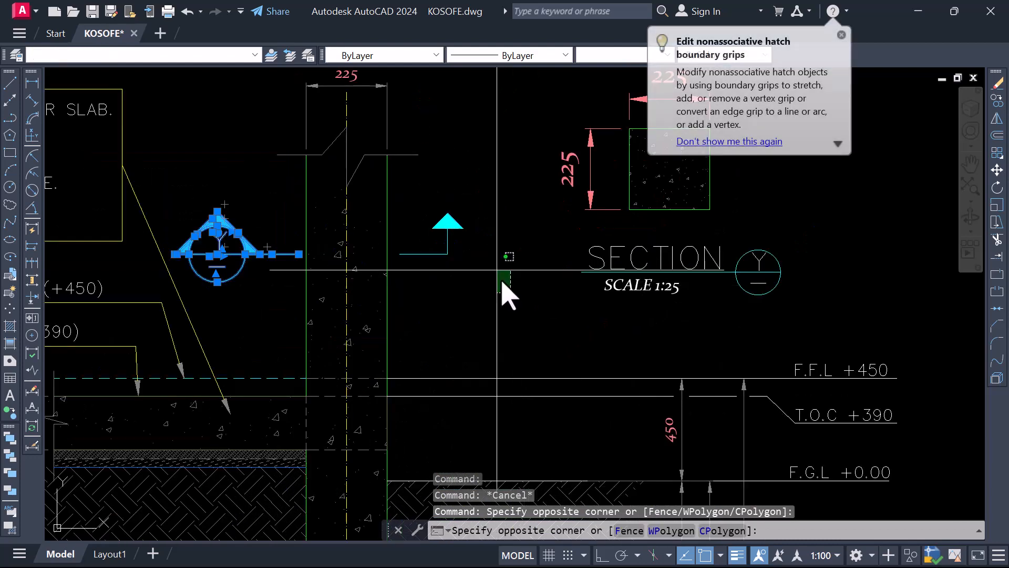
pyautogui.click(424, 199)
pyautogui.rightClick(462, 213)
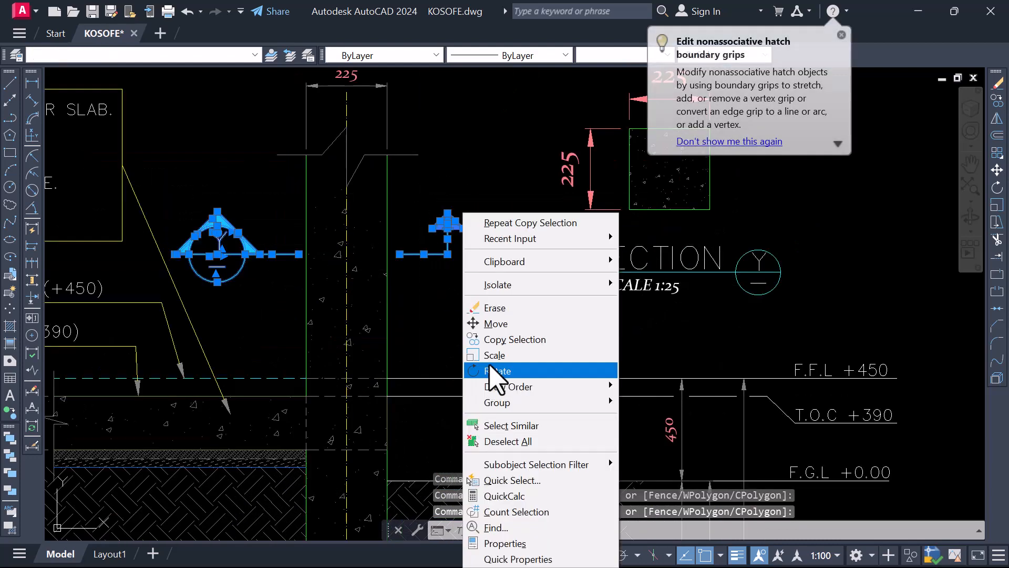
pyautogui.click(506, 340)
pyautogui.click(308, 282)
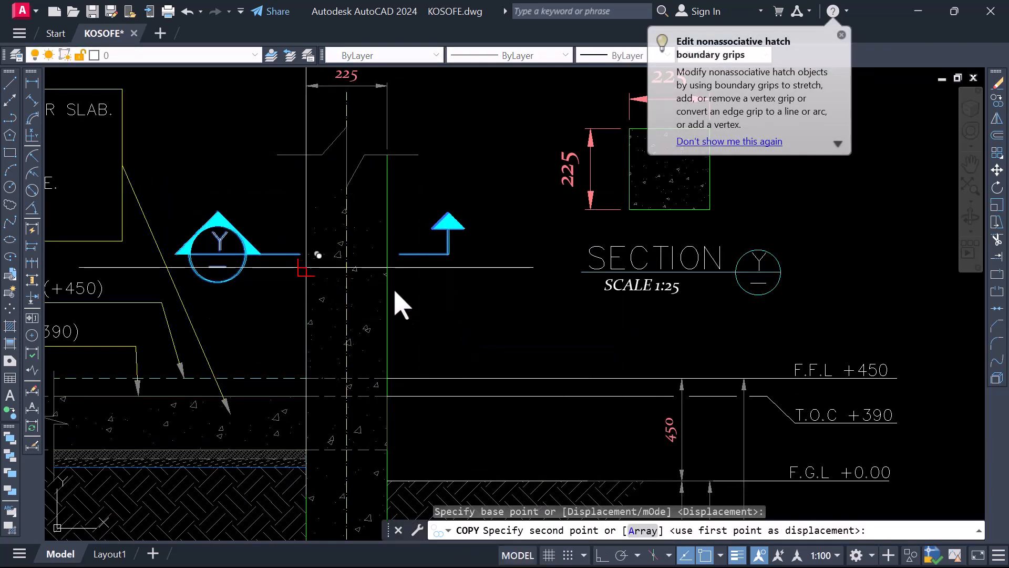
pyautogui.scroll(-6, 470, 339)
pyautogui.scroll(6, 289, 268)
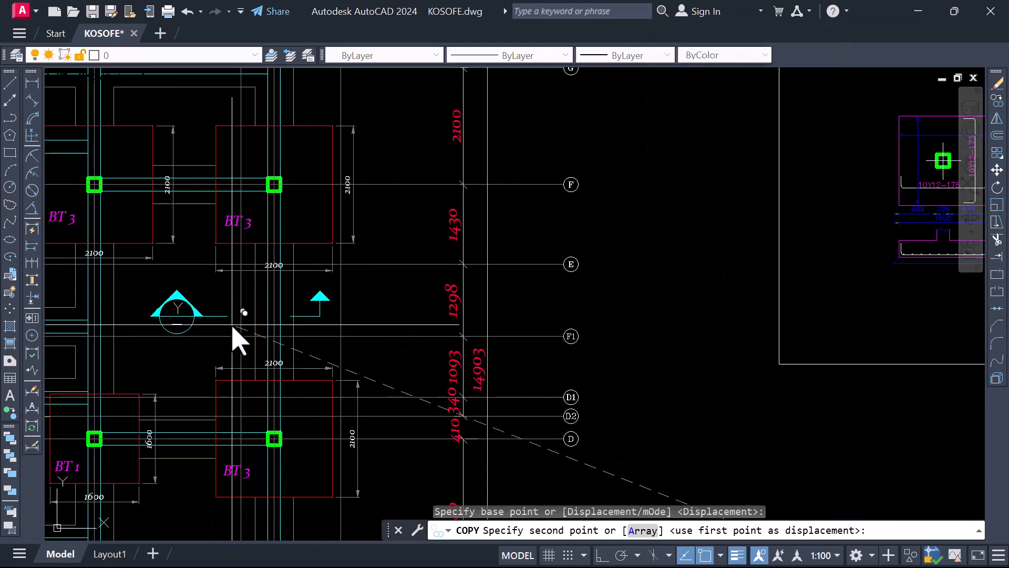
pyautogui.scroll(2, 239, 337)
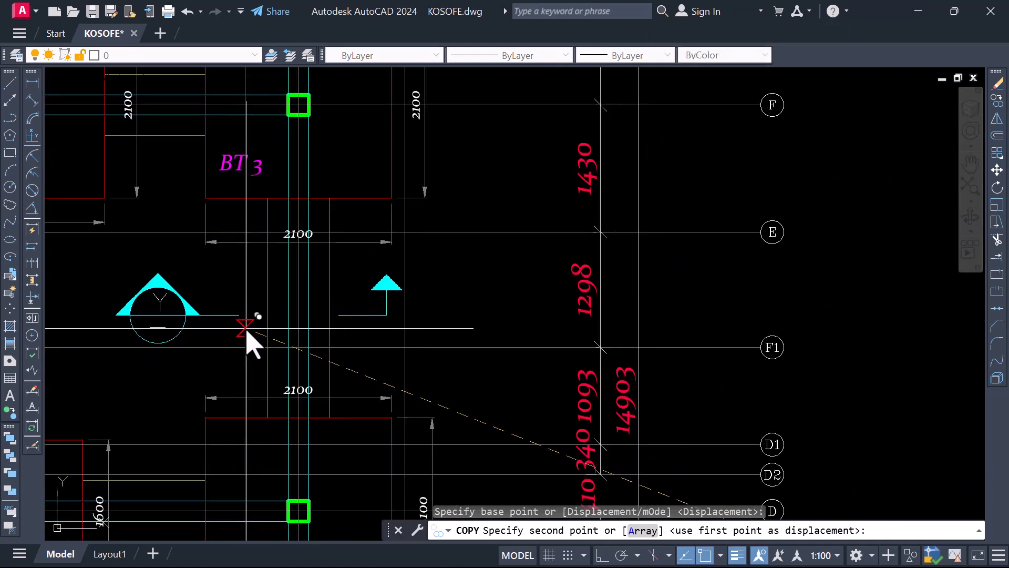
pyautogui.click(244, 329)
pyautogui.scroll(-5, 347, 315)
pyautogui.scroll(5, 242, 304)
pyautogui.press('Escape')
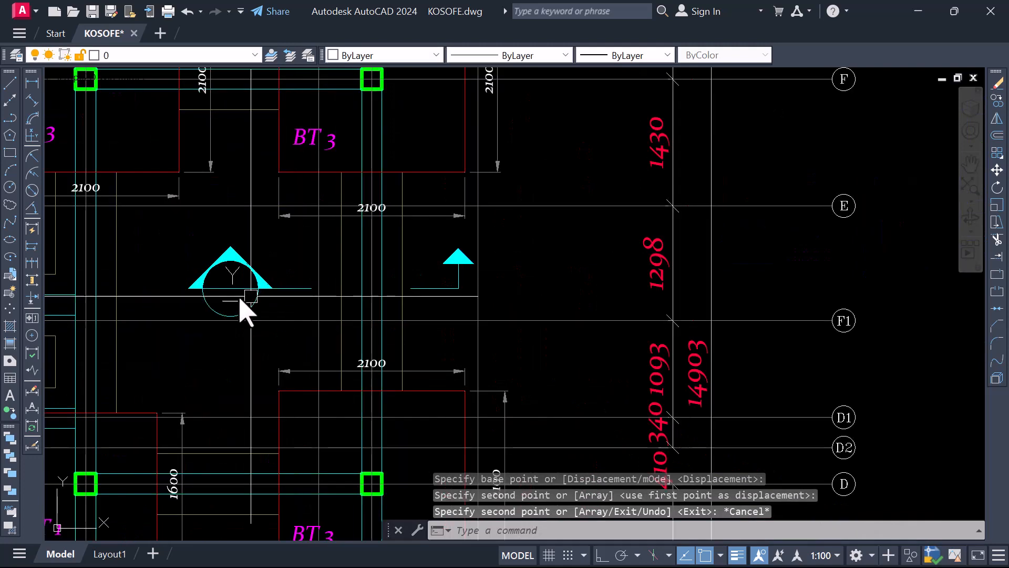
# Check the placement of the copied cutting mark between the two BT 3 bases on the foundation plan
pyautogui.scroll(-6, 509, 284)
pyautogui.scroll(5, 431, 293)
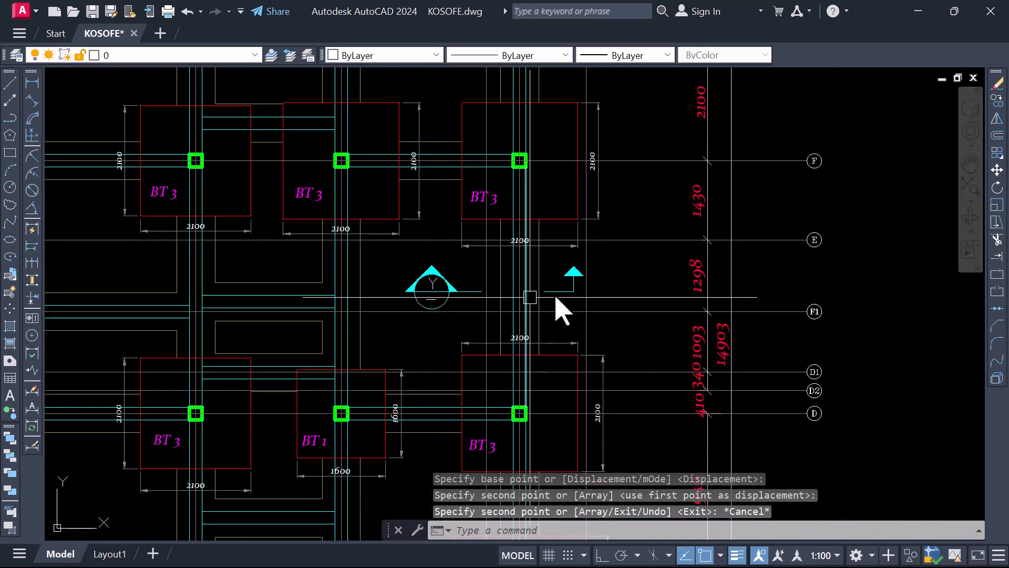
pyautogui.scroll(-4, 541, 307)
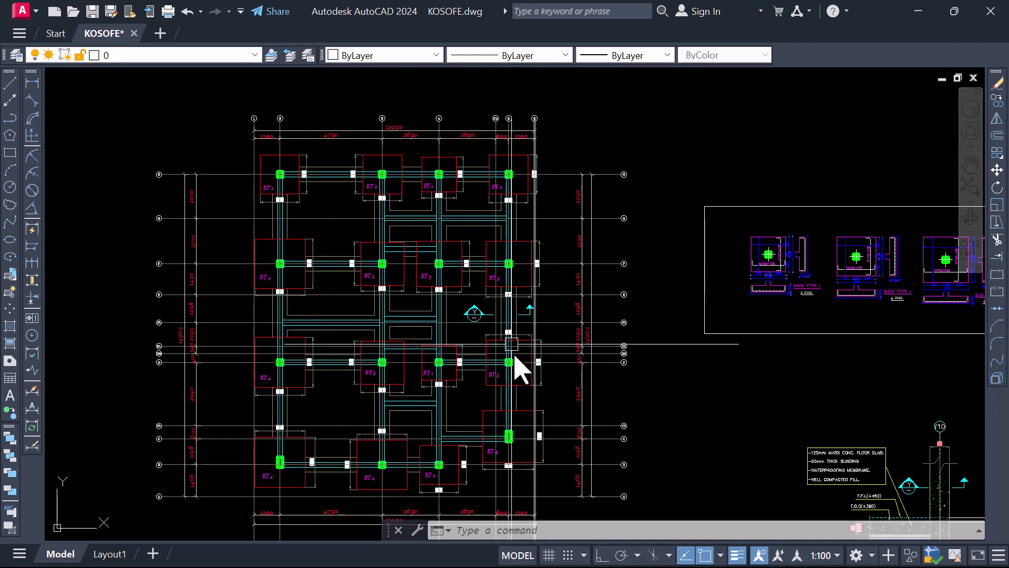
pyautogui.scroll(-2, 332, 316)
pyautogui.scroll(2, 765, 490)
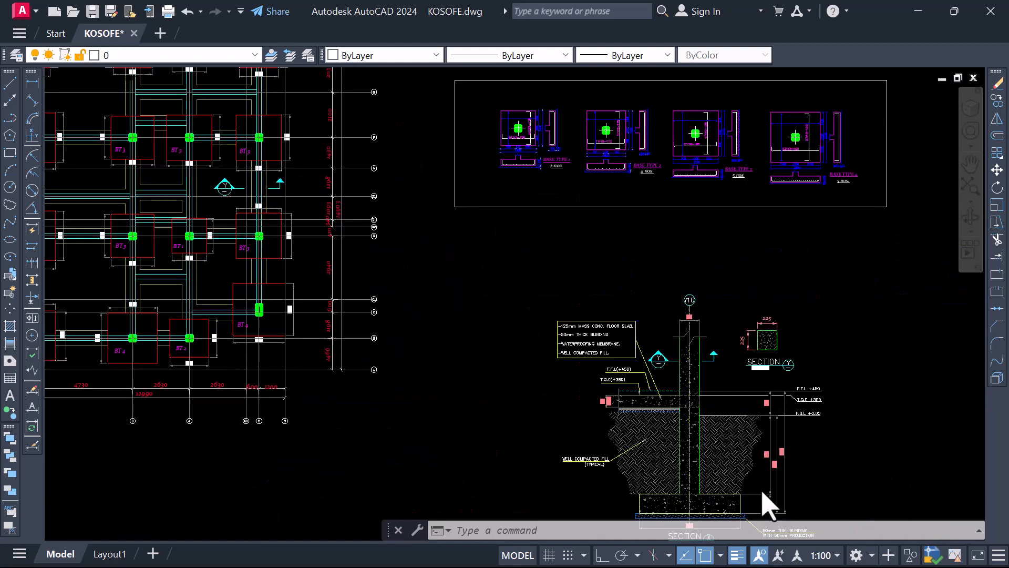
# Examine the fill beside the column in Section X and the depth dimensions running from ground level to the footing
pyautogui.scroll(-2, 762, 489)
pyautogui.moveTo(728, 471); pyautogui.dragTo(558, 354, button='middle')
pyautogui.scroll(3, 542, 348)
pyautogui.scroll(-2, 552, 315)
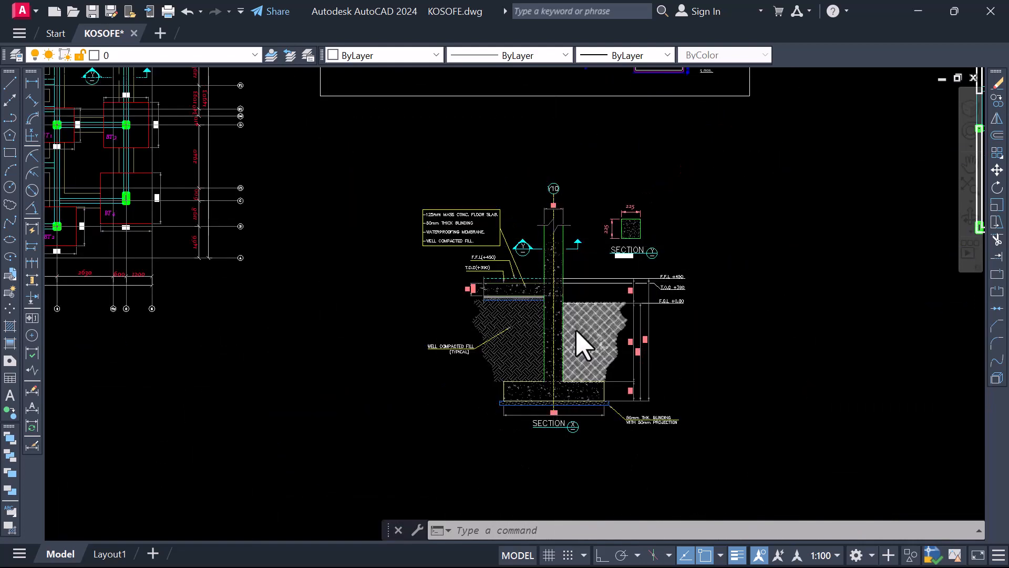
pyautogui.scroll(2, 582, 342)
pyautogui.scroll(2, 687, 372)
pyautogui.scroll(4, 629, 309)
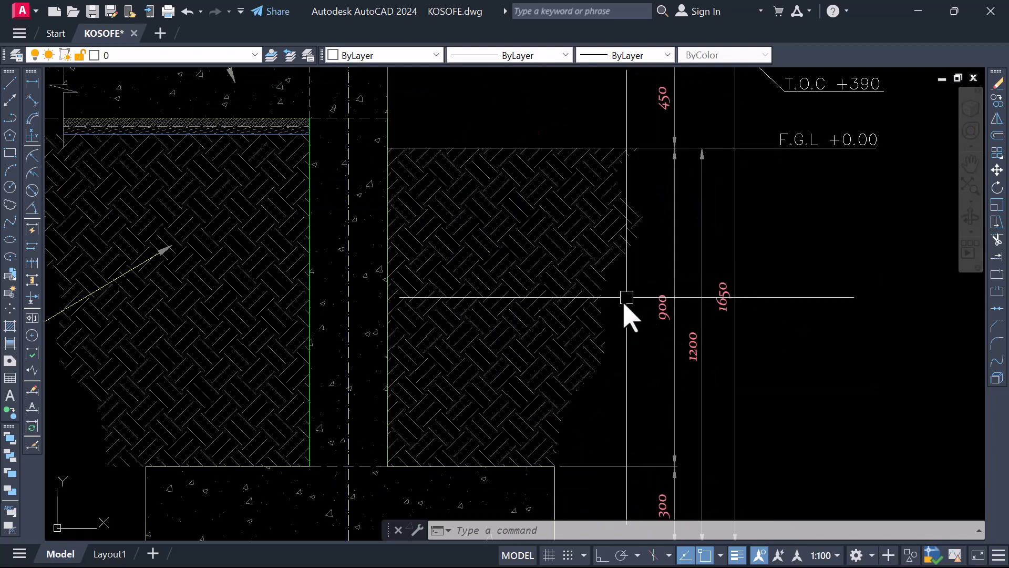
pyautogui.scroll(-4, 637, 225)
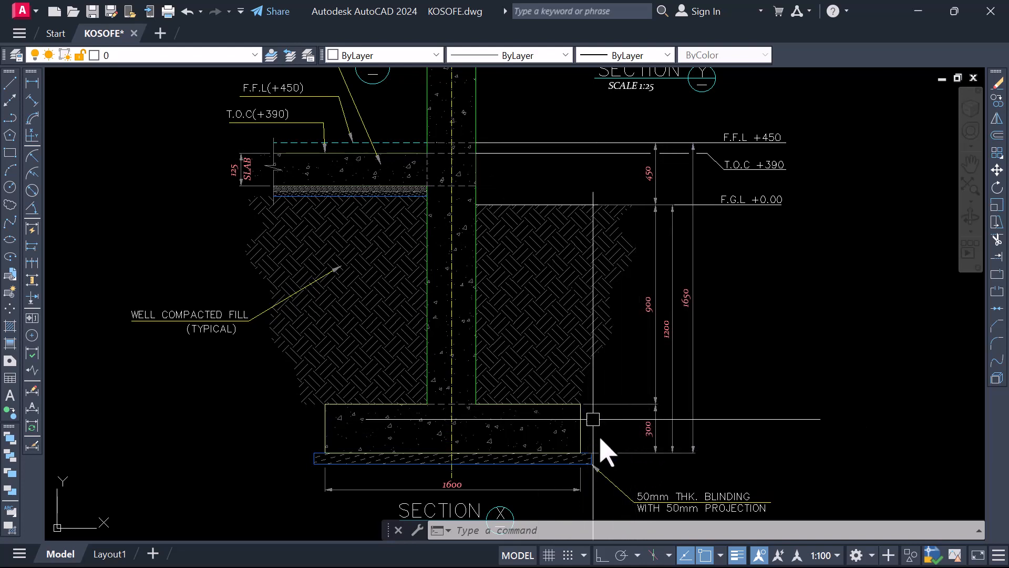
pyautogui.scroll(-3, 629, 458)
pyautogui.scroll(3, 652, 331)
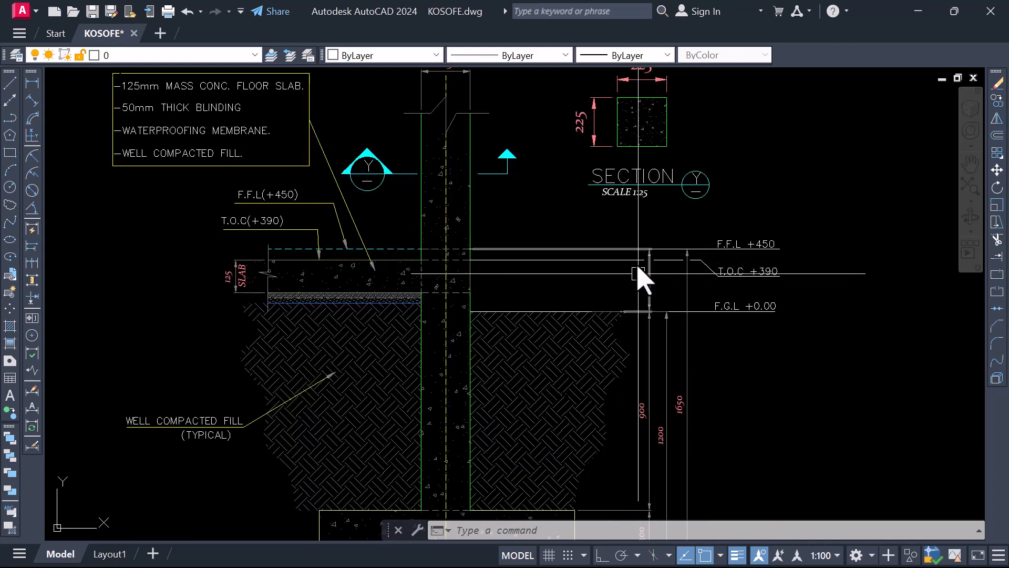
# Compare the vertical dimensions in Section X taken from the F.G.L and F.F.L levels down to the footing's underside
pyautogui.scroll(-2, 642, 271)
pyautogui.scroll(3, 660, 384)
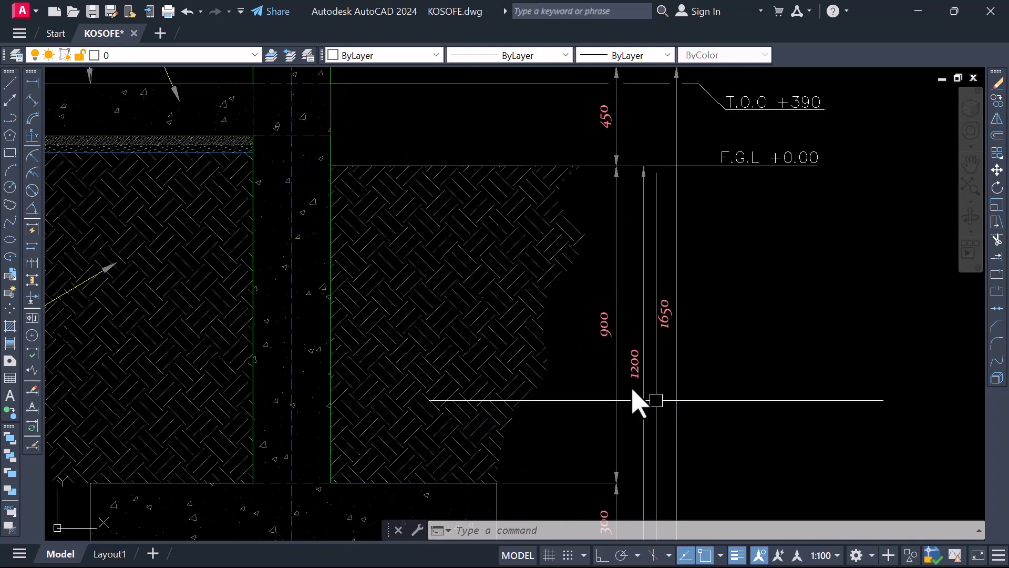
pyautogui.scroll(-3, 638, 368)
pyautogui.scroll(4, 638, 324)
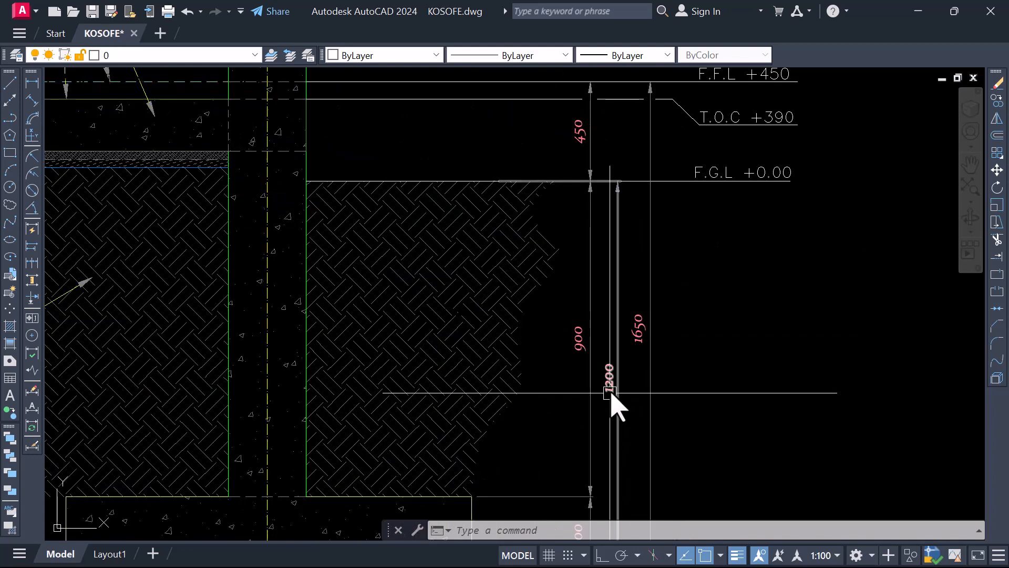
pyautogui.scroll(-3, 613, 416)
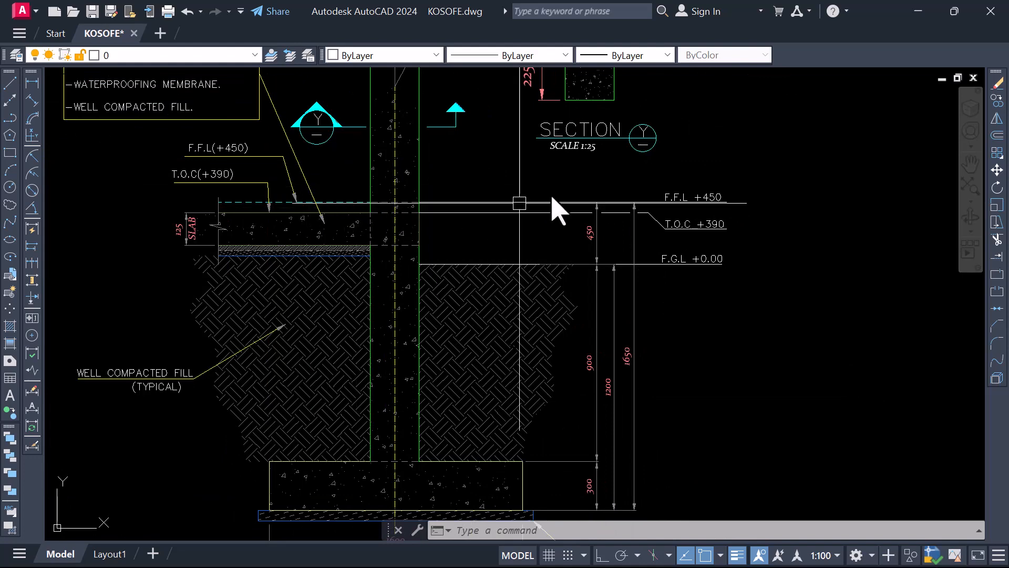
pyautogui.scroll(-3, 633, 337)
pyautogui.scroll(3, 644, 454)
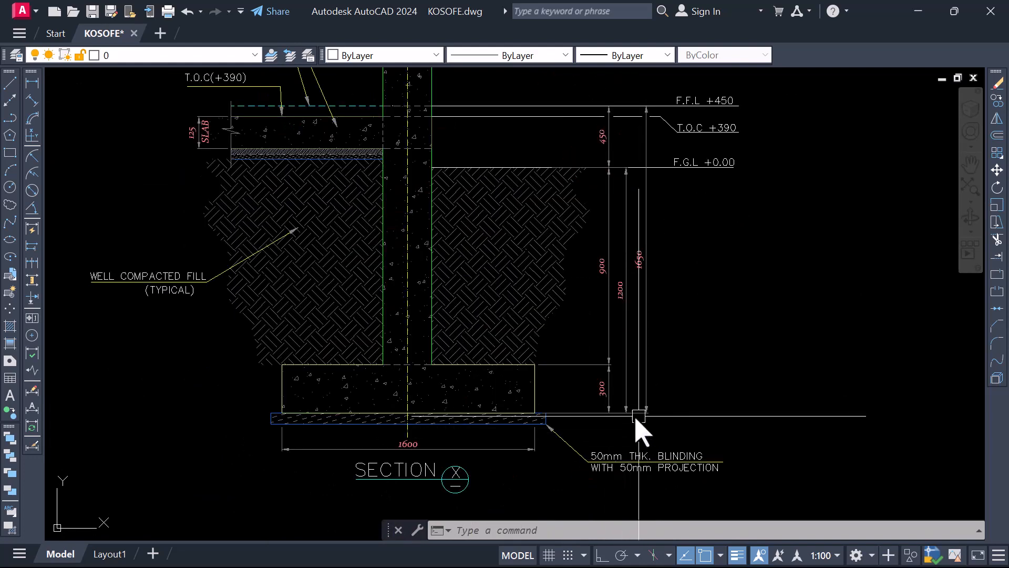
pyautogui.scroll(5, 633, 275)
pyautogui.scroll(-2, 657, 231)
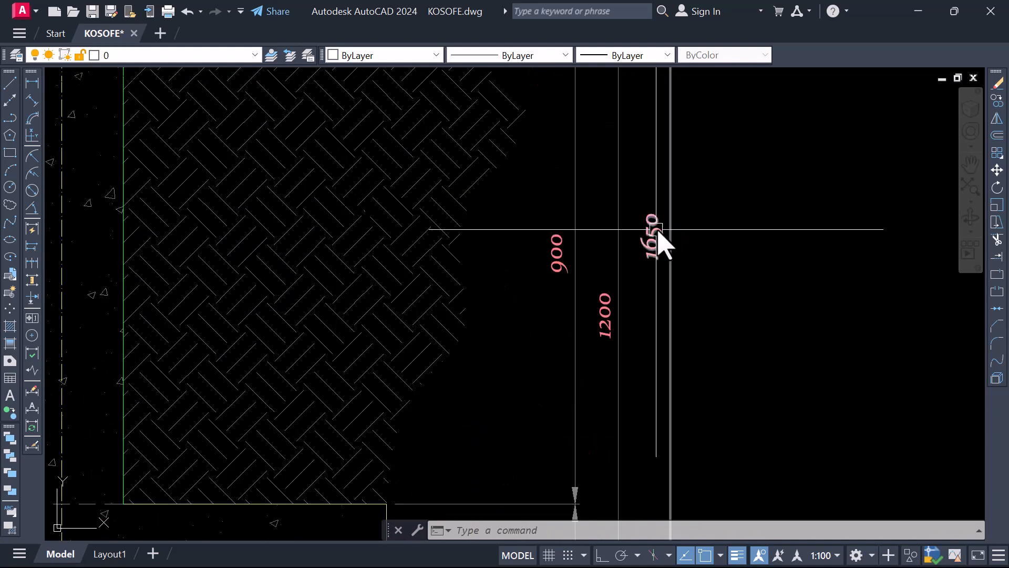
# Review Section X's overall height dimension against the footing thickness, base width and blinding note
pyautogui.scroll(-4, 658, 237)
pyautogui.scroll(2, 663, 231)
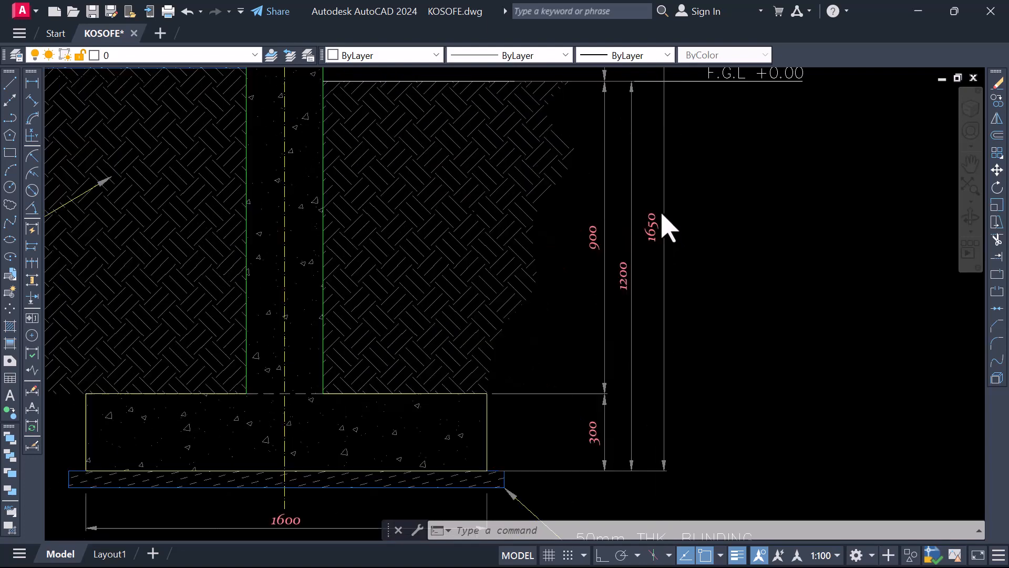
pyautogui.scroll(-2, 602, 371)
pyautogui.scroll(2, 594, 350)
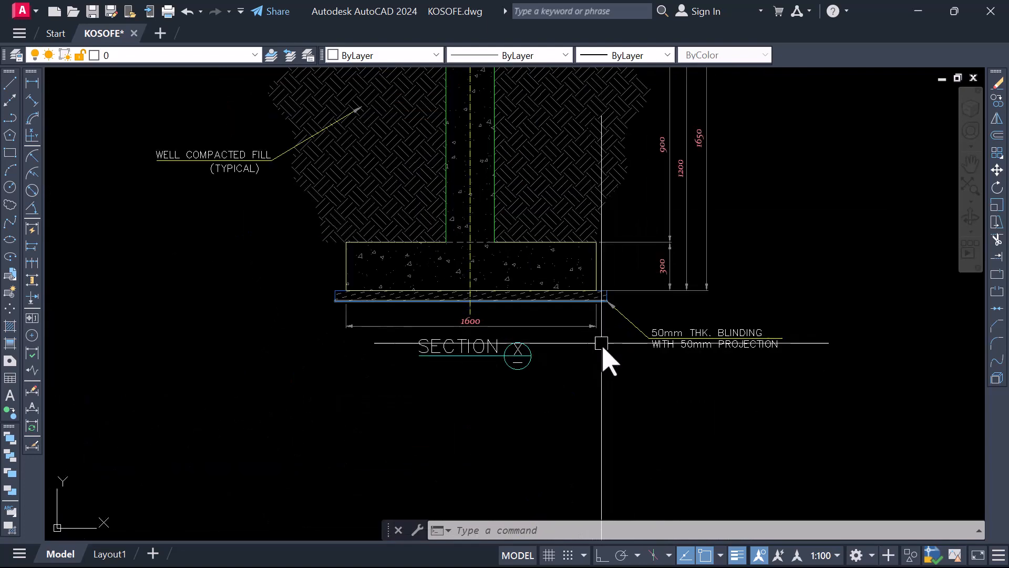
pyautogui.scroll(-2, 604, 331)
pyautogui.scroll(4, 605, 323)
pyautogui.scroll(-4, 617, 323)
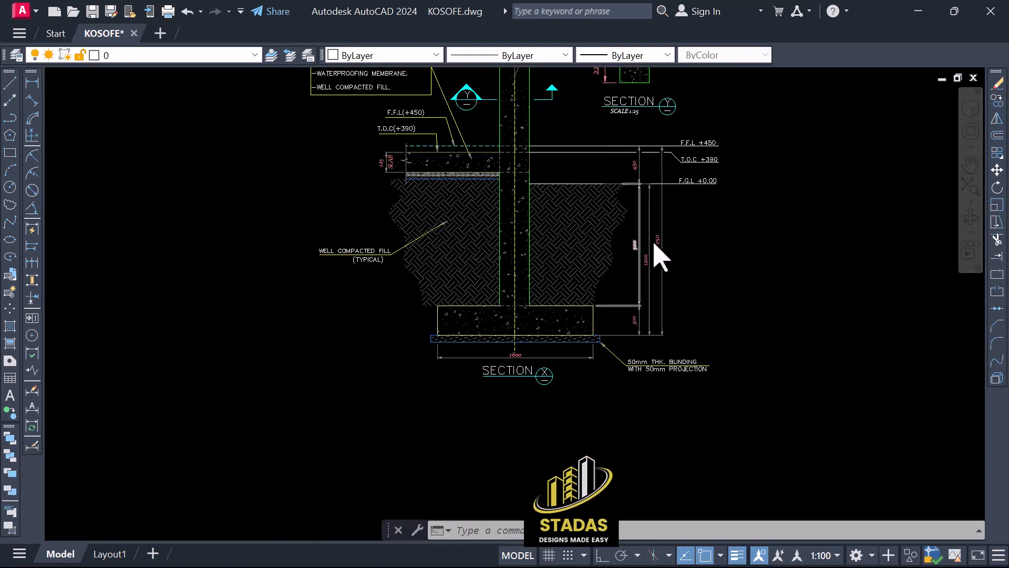
pyautogui.scroll(5, 665, 247)
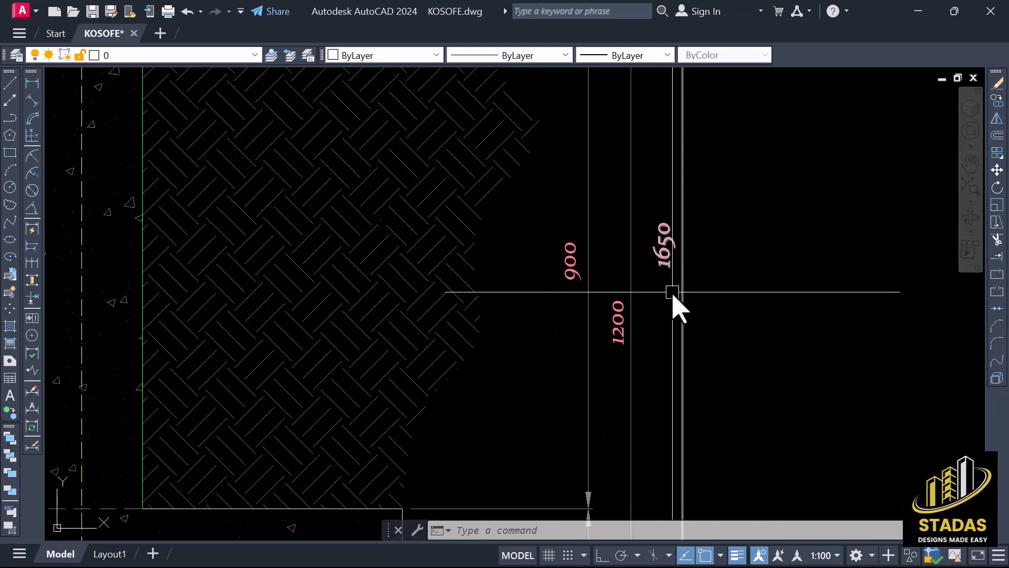
pyautogui.scroll(-7, 668, 271)
pyautogui.scroll(2, 559, 275)
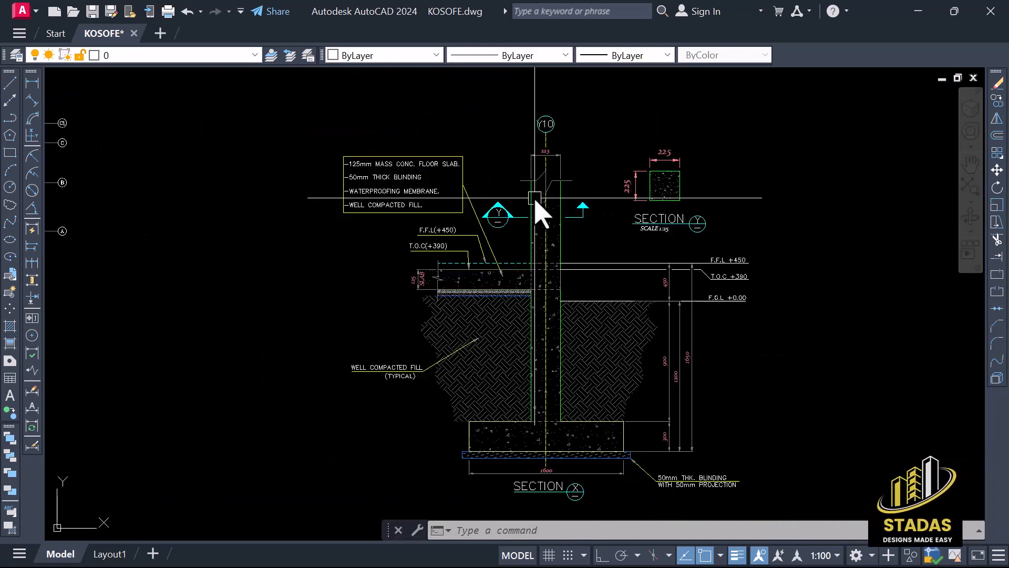
# Examine the Y cutting mark on the column and the matching Section Y detail with its scale note
pyautogui.scroll(-2, 521, 231)
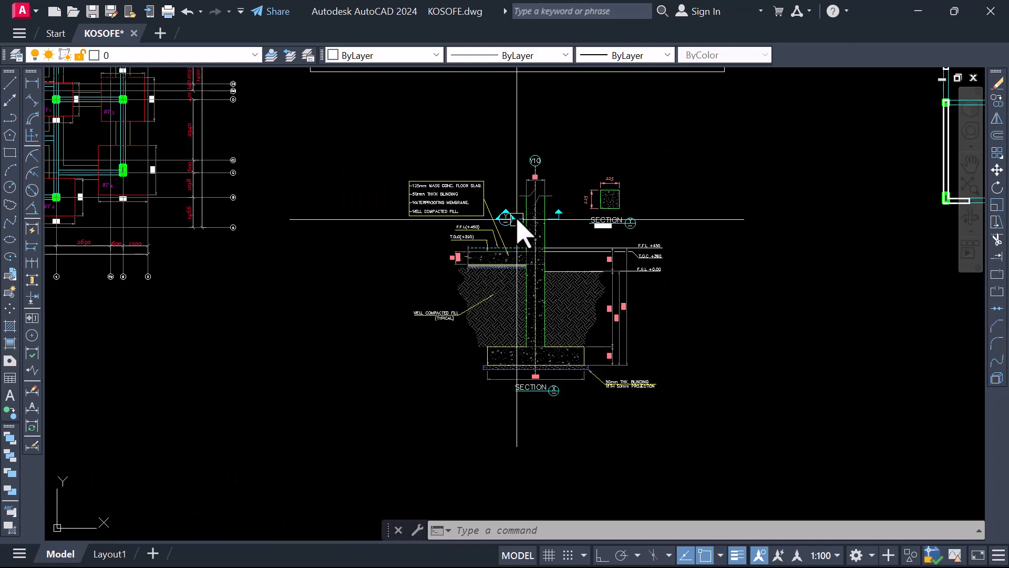
pyautogui.scroll(4, 615, 202)
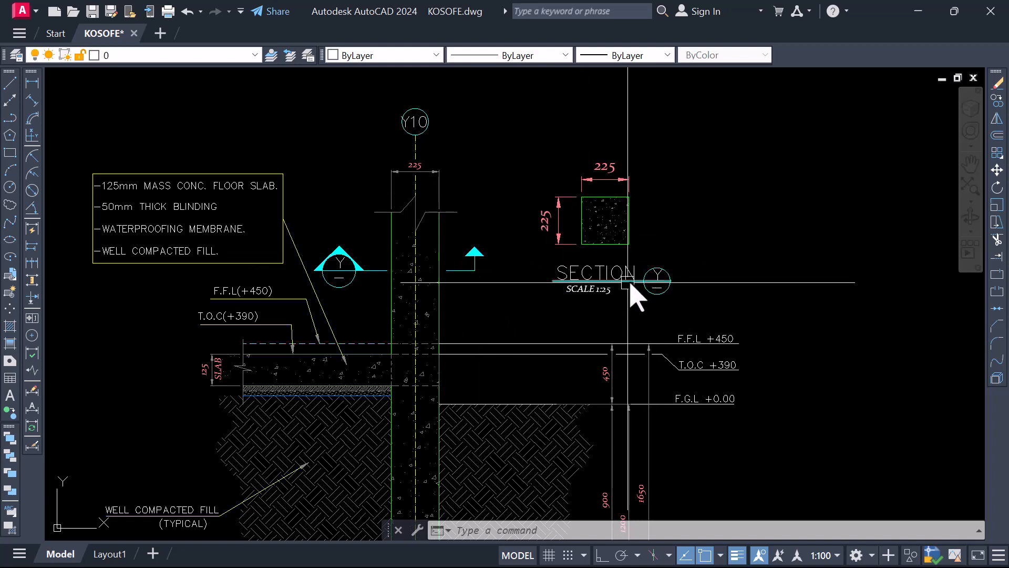
pyautogui.scroll(-3, 709, 237)
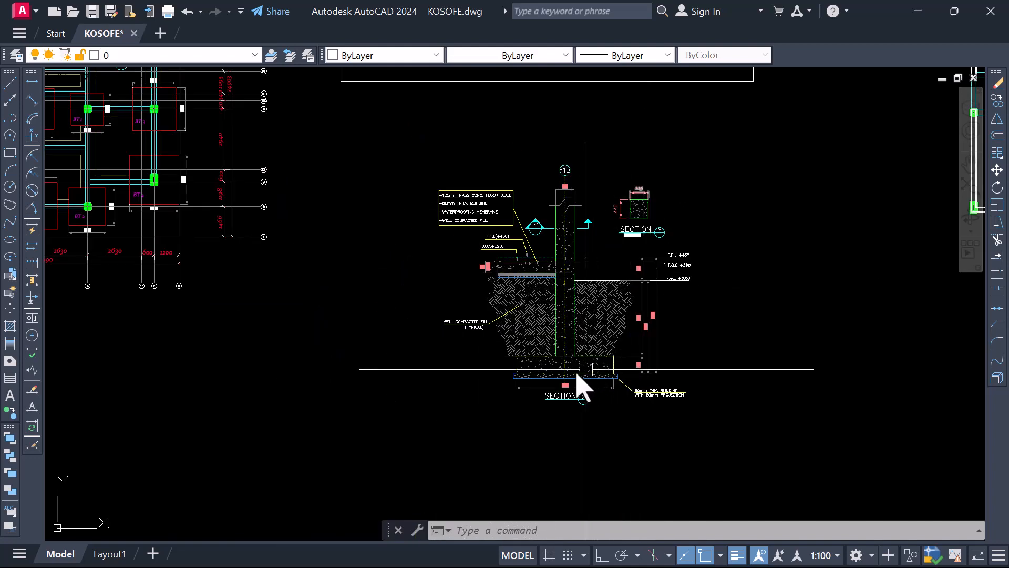
pyautogui.scroll(1, 578, 381)
# Compare the cutting mark on the foundation plan with the title bubble beneath Section X
pyautogui.scroll(-4, 560, 389)
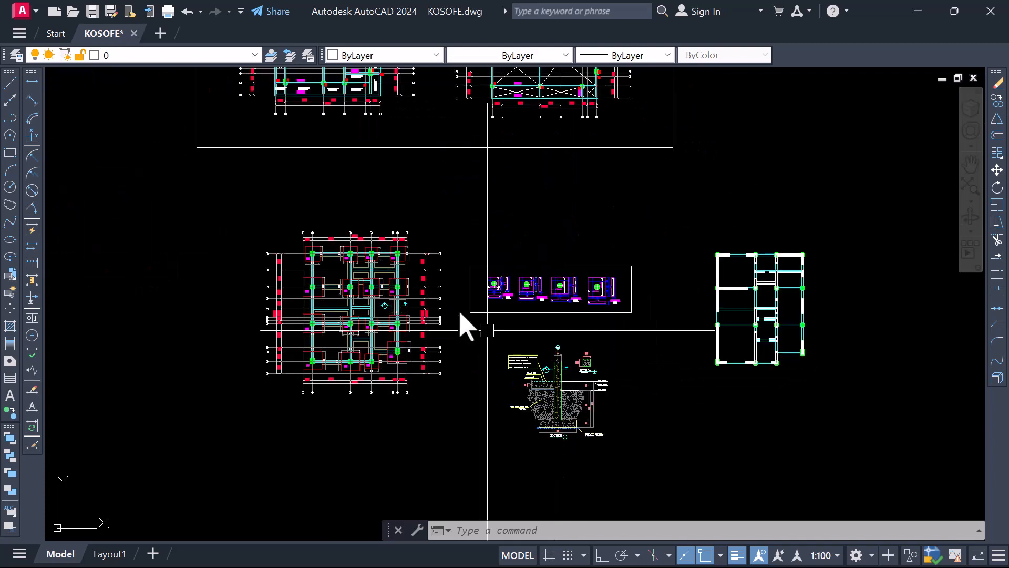
pyautogui.scroll(4, 389, 315)
pyautogui.scroll(-3, 420, 304)
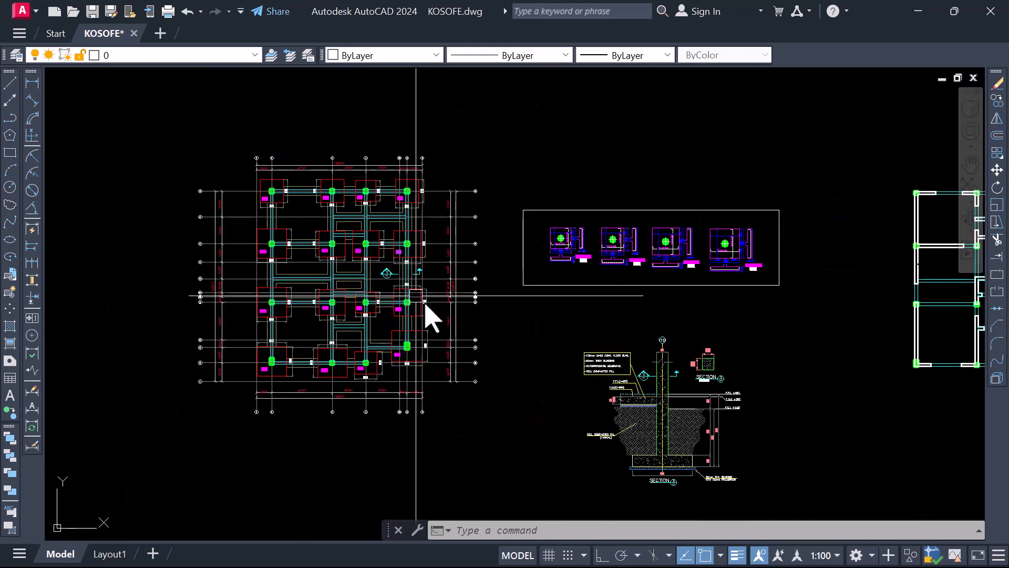
pyautogui.scroll(-2, 526, 405)
pyautogui.scroll(4, 594, 420)
pyautogui.scroll(4, 594, 414)
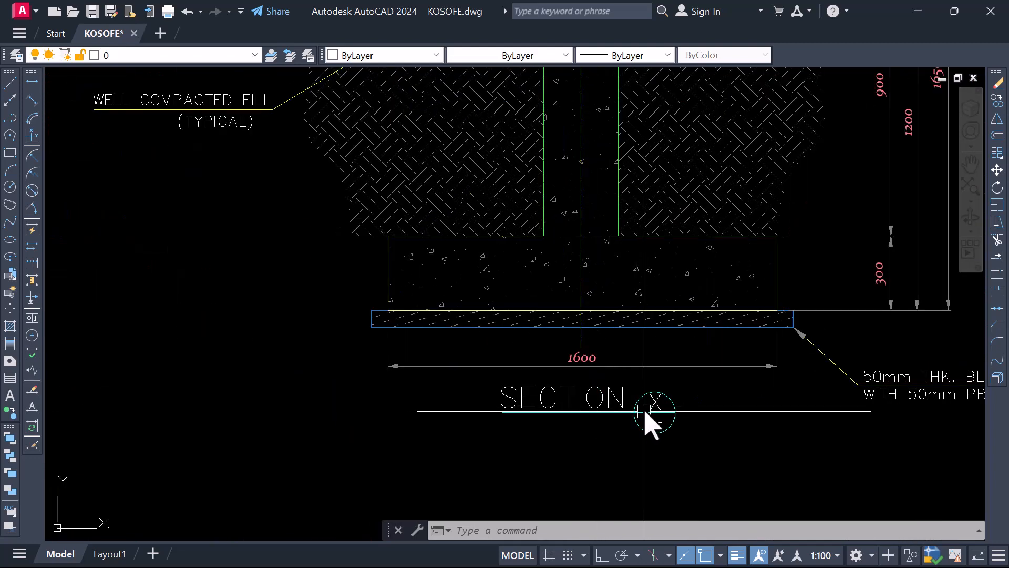
pyautogui.scroll(-2, 641, 410)
pyautogui.scroll(1, 627, 422)
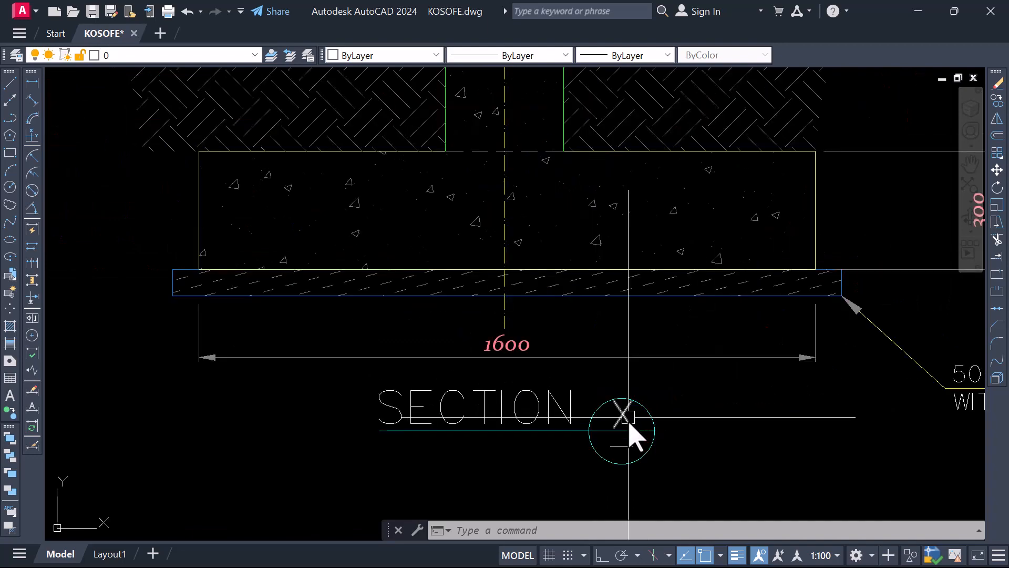
# Compare the Y cutting mark on the column with the cutting mark between the bases on the foundation plan
pyautogui.scroll(-5, 627, 426)
pyautogui.scroll(1, 618, 373)
pyautogui.scroll(6, 618, 374)
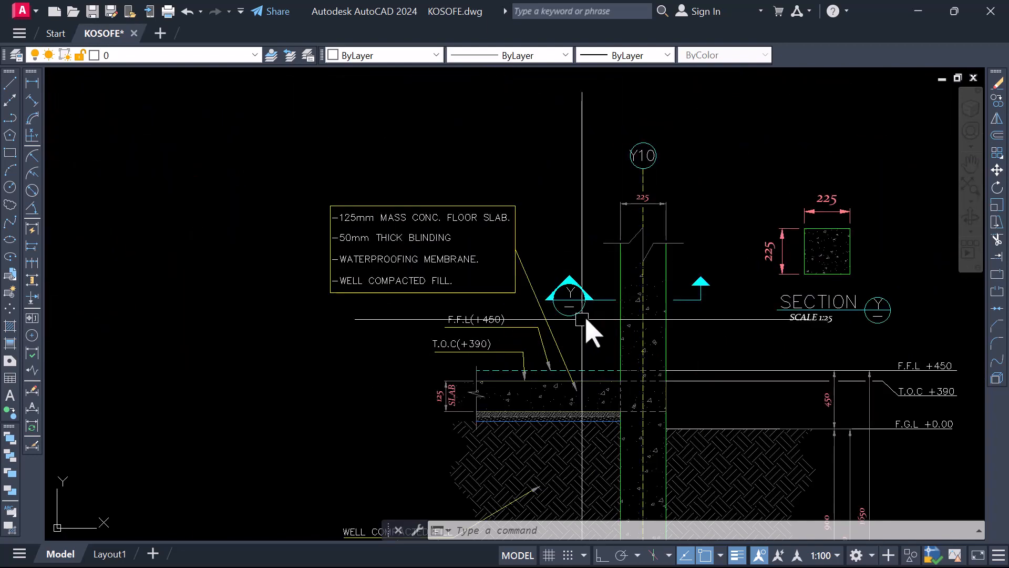
pyautogui.scroll(-5, 583, 325)
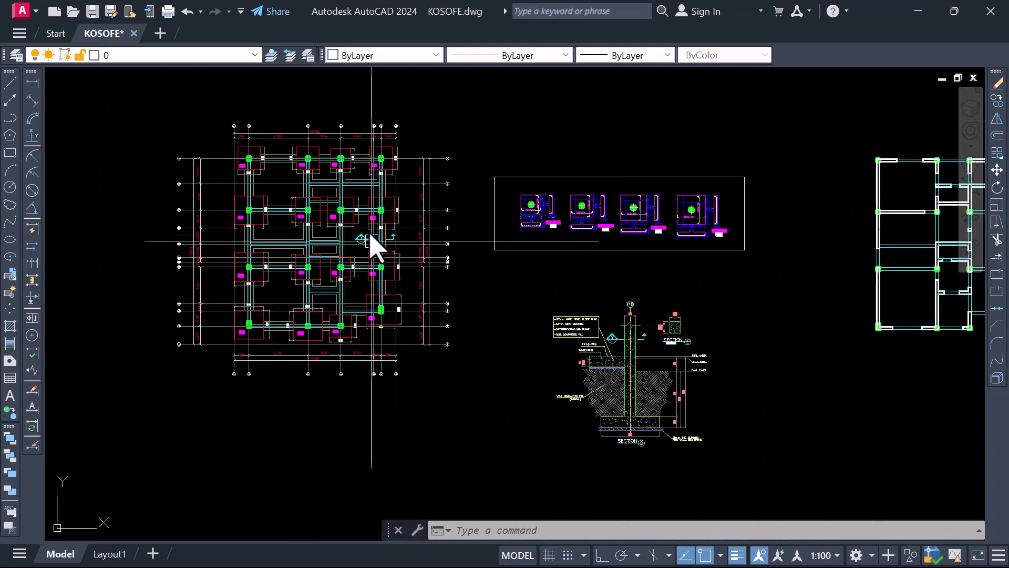
pyautogui.scroll(2, 768, 121)
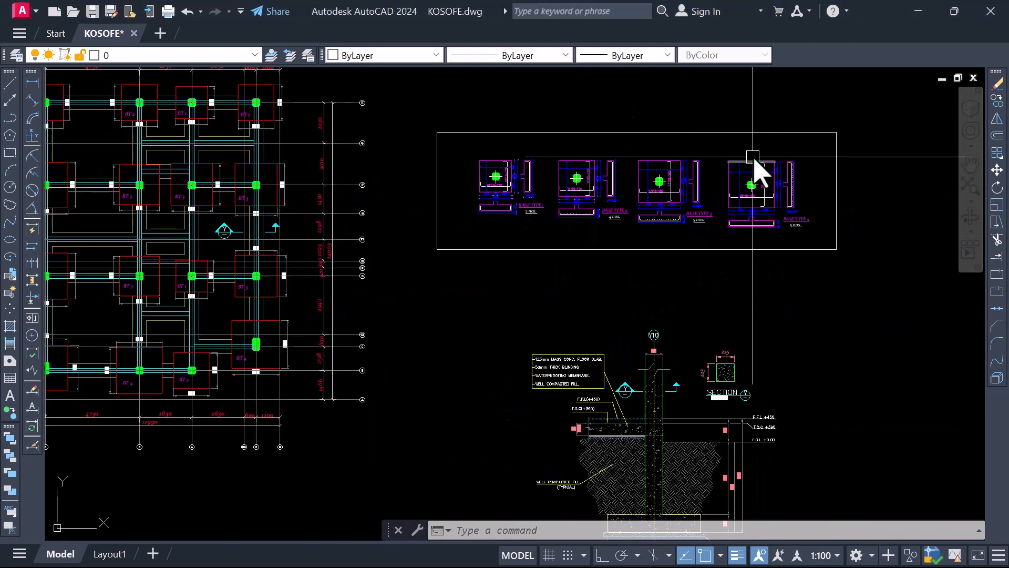
pyautogui.scroll(-2, 751, 171)
pyautogui.scroll(6, 707, 418)
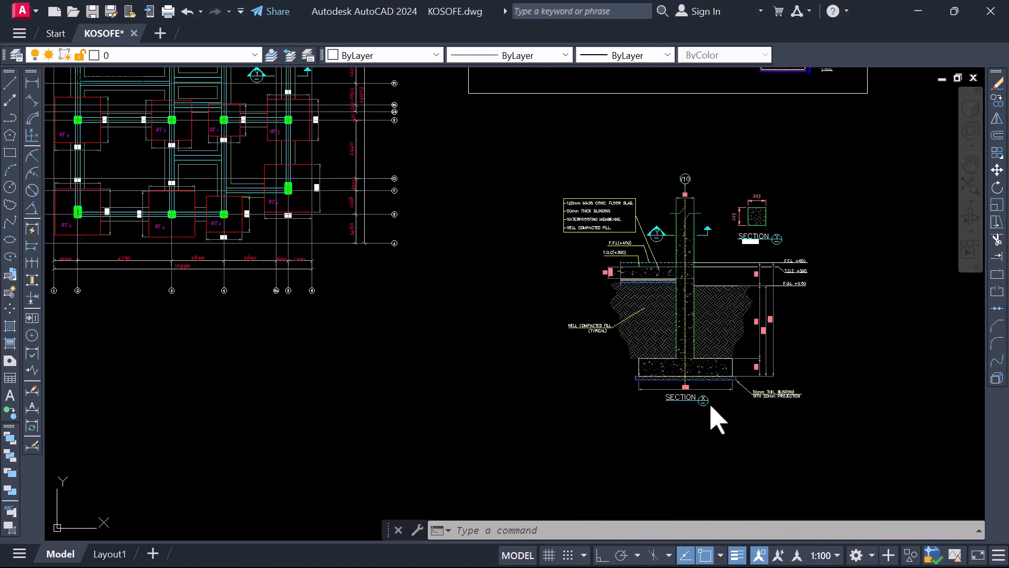
pyautogui.scroll(-4, 710, 440)
pyautogui.scroll(2, 314, 243)
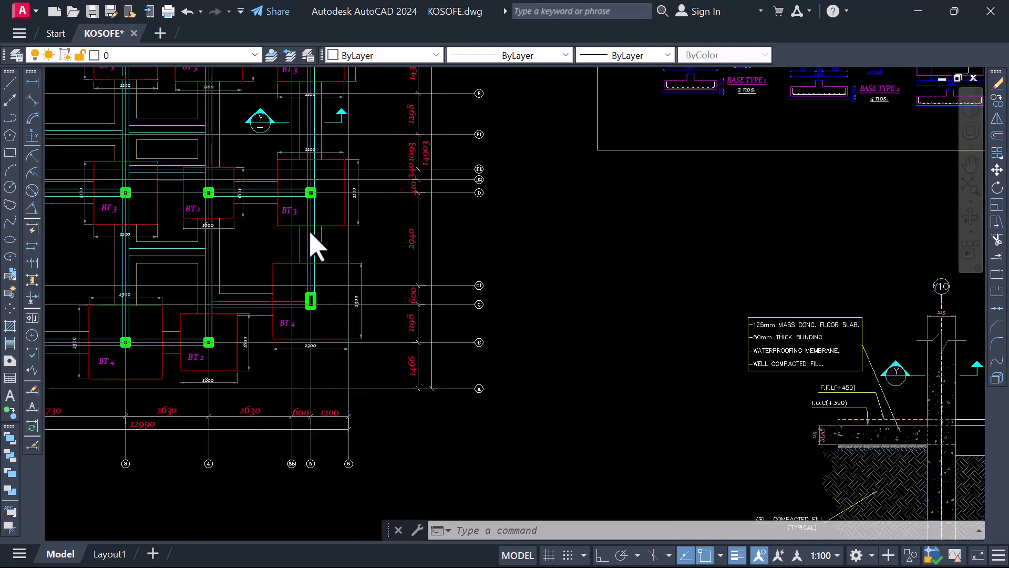
# Change the letter in the foundation plan's cutting mark to X
pyautogui.scroll(-2, 273, 165)
pyautogui.scroll(5, 296, 173)
pyautogui.scroll(2, 297, 173)
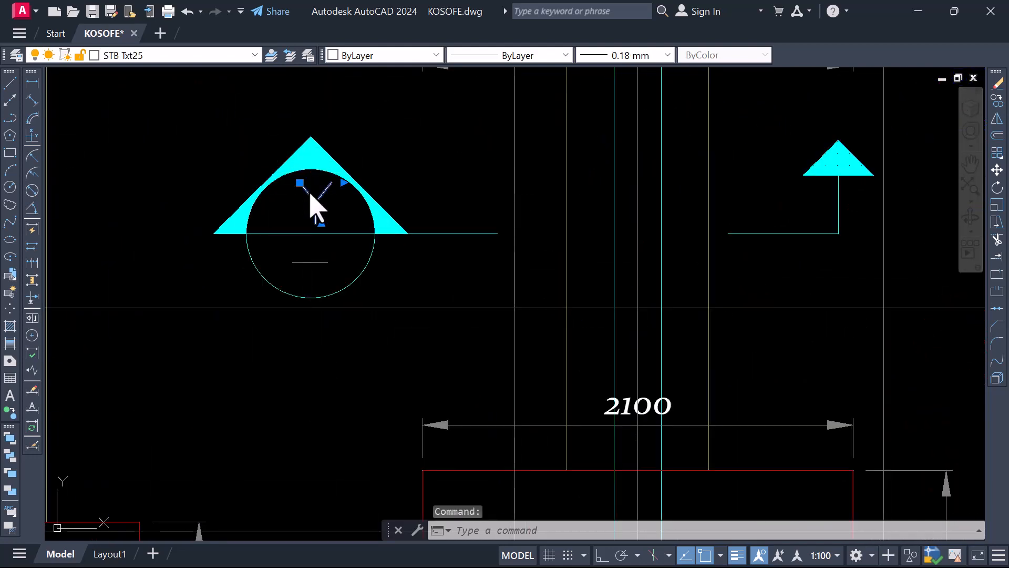
pyautogui.doubleClick(310, 193)
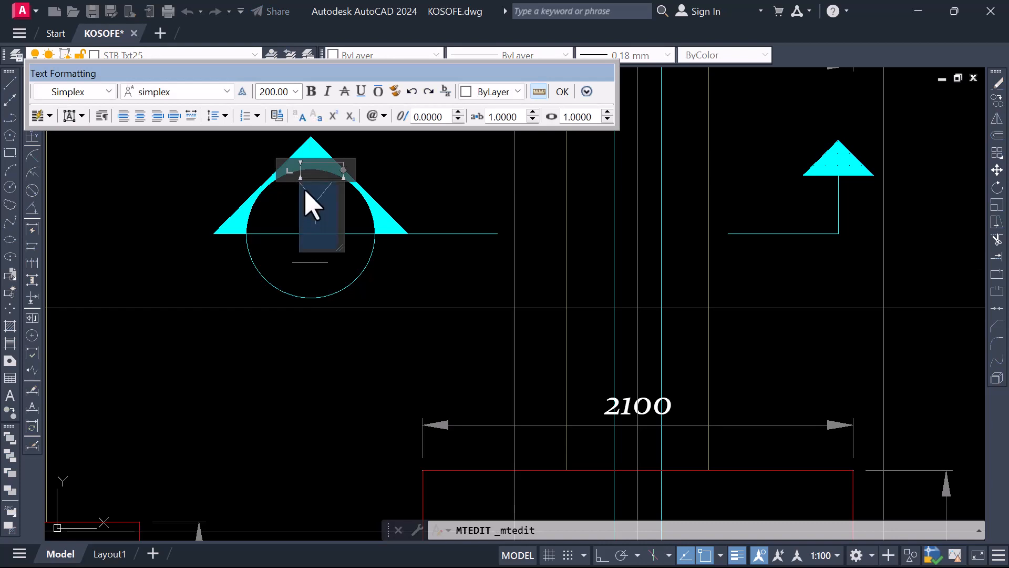
pyautogui.click(314, 344)
pyautogui.scroll(-10, 286, 284)
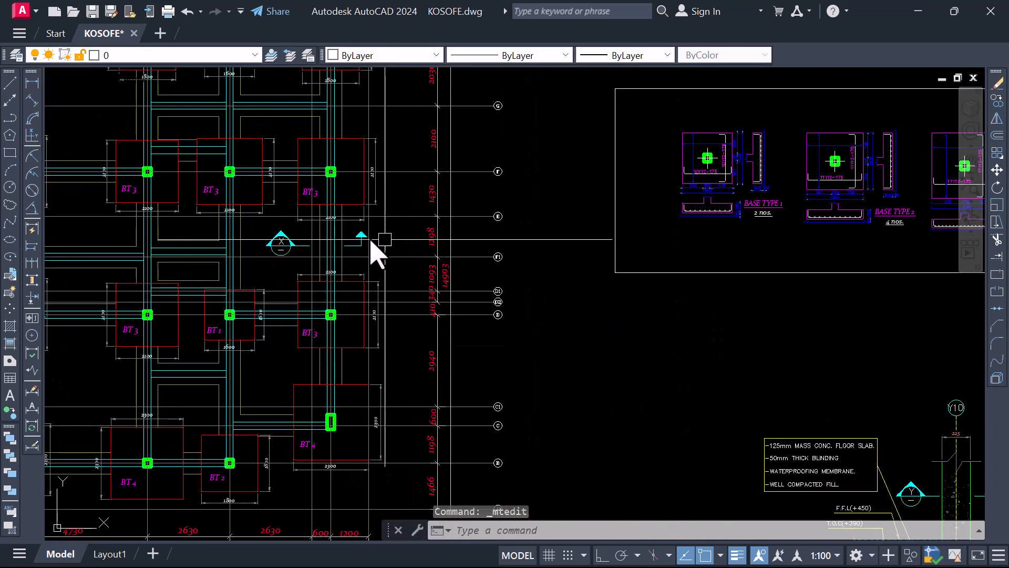
# Check the foundation plan's X cutting mark against the column and footing detail titled Section X
pyautogui.scroll(-2, 429, 267)
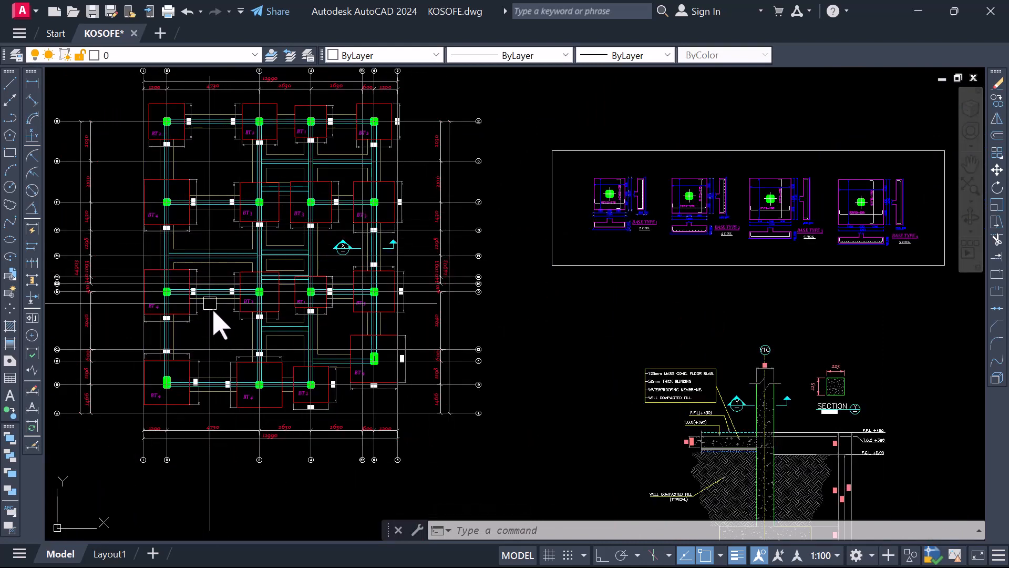
pyautogui.scroll(4, 371, 243)
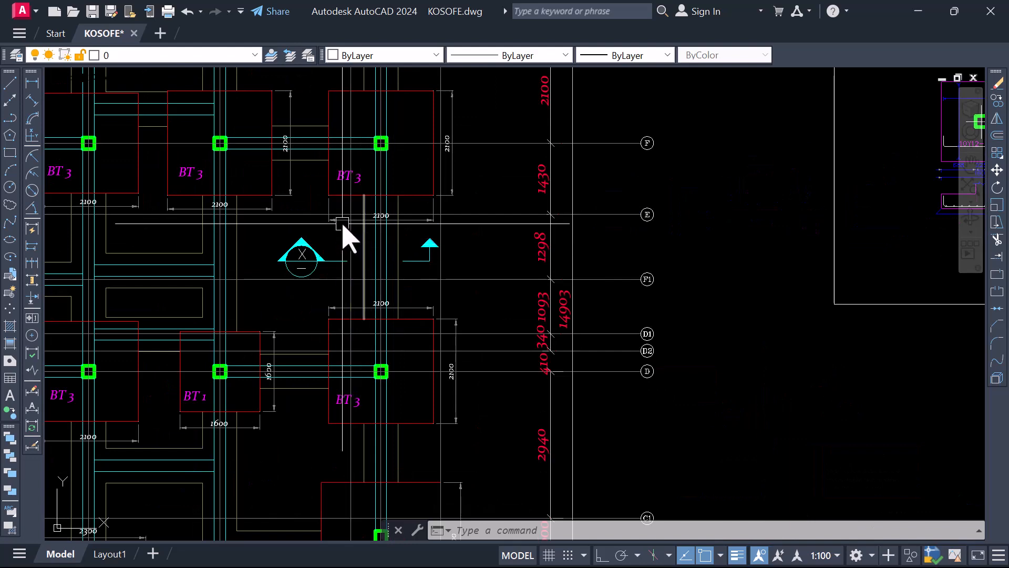
pyautogui.scroll(-6, 435, 323)
pyautogui.scroll(3, 654, 447)
pyautogui.scroll(3, 599, 453)
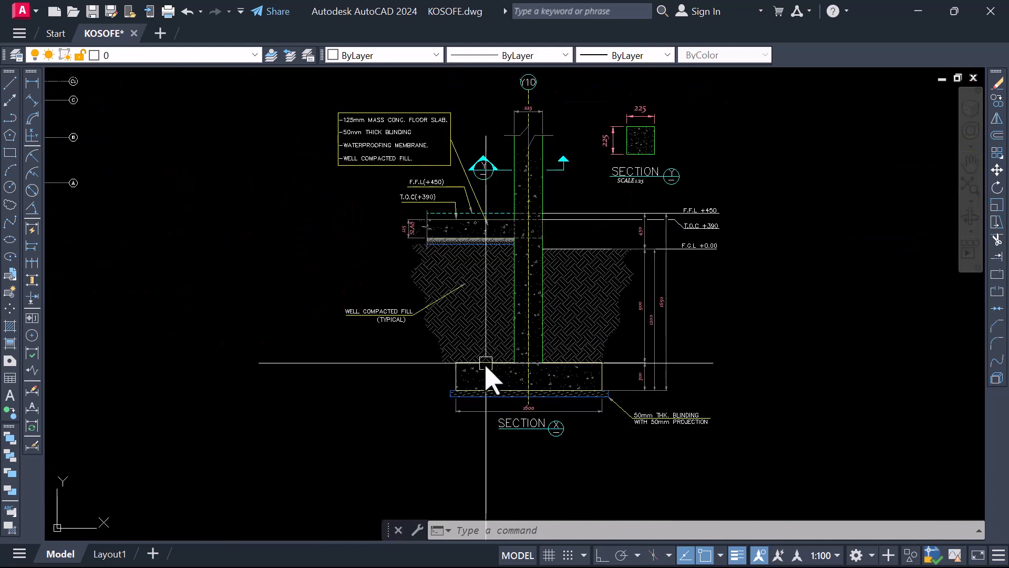
pyautogui.scroll(-3, 463, 389)
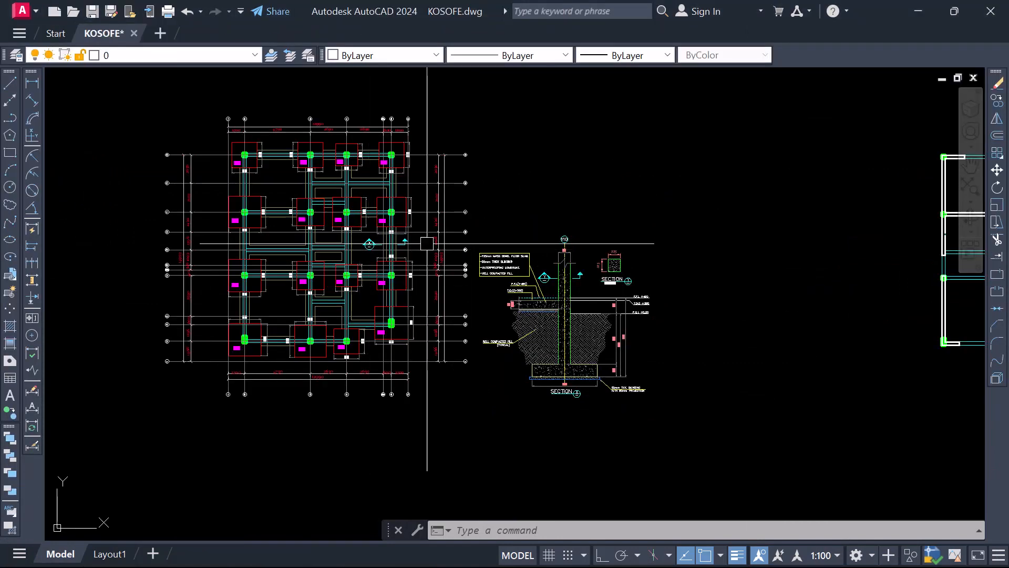
# Examine the square column detail of Section Y together with its cutting mark on the column
pyautogui.scroll(4, 547, 273)
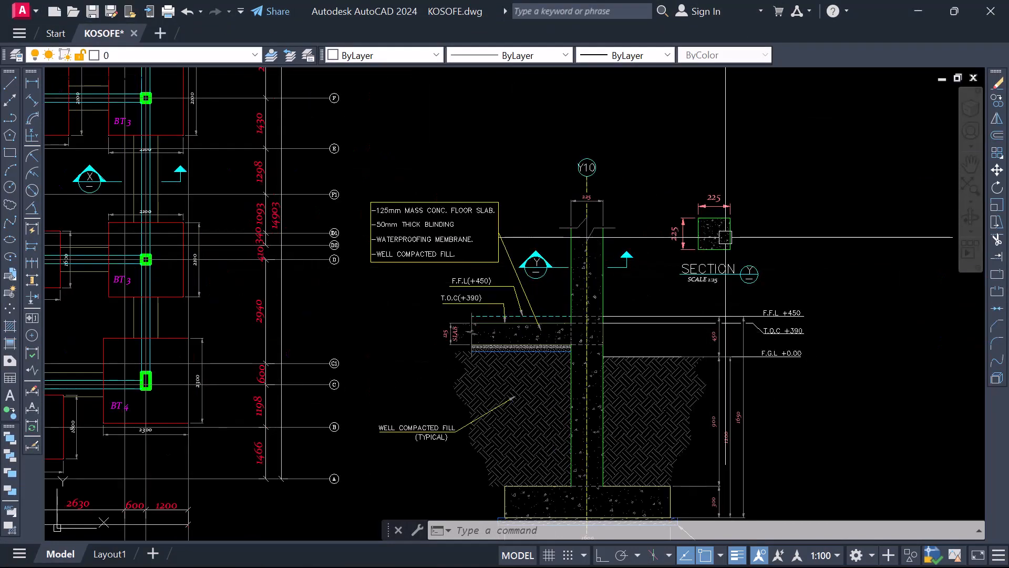
pyautogui.scroll(2, 721, 232)
pyautogui.scroll(-1, 592, 265)
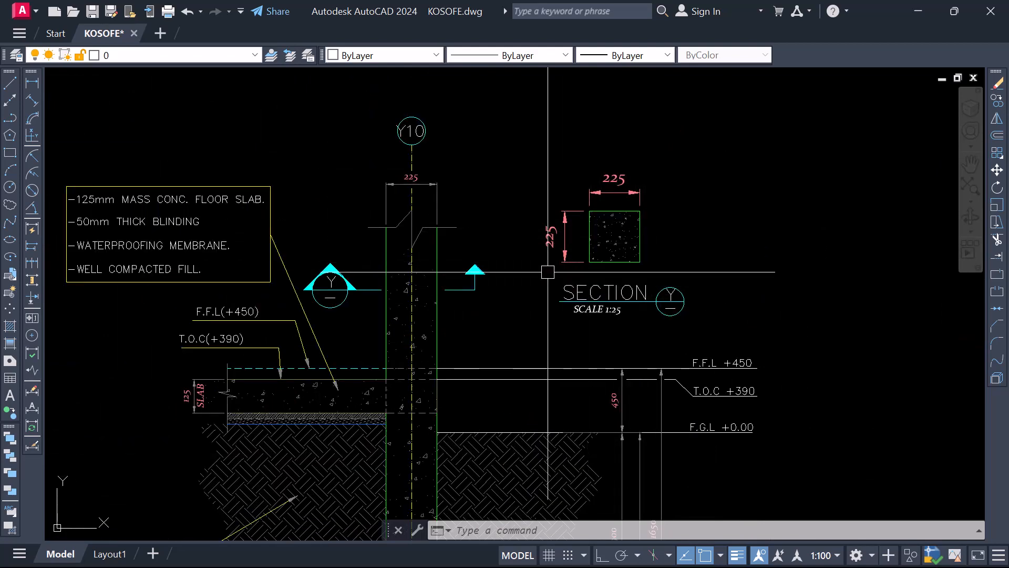
pyautogui.scroll(-2, 551, 241)
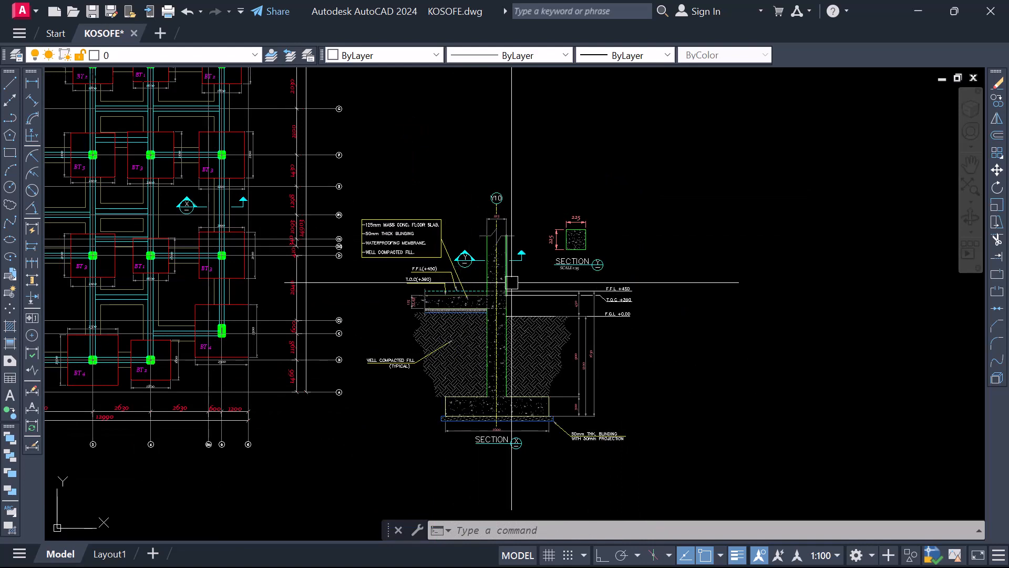
pyautogui.scroll(-2, 315, 281)
pyautogui.scroll(2, 262, 275)
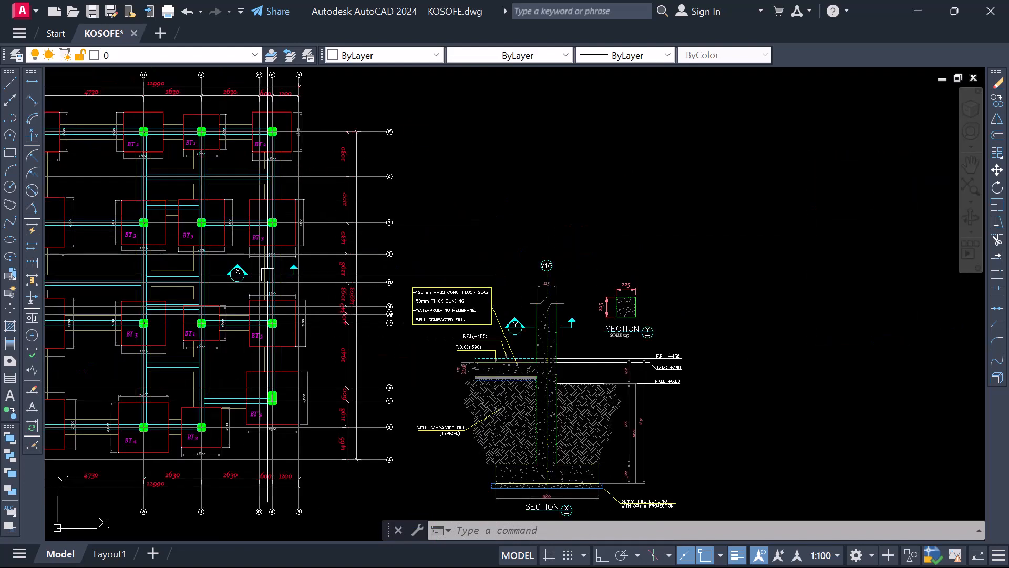
# Cross-check the X mark on the plan and the Y mark on the column against their matching section titles
pyautogui.scroll(2, 273, 323)
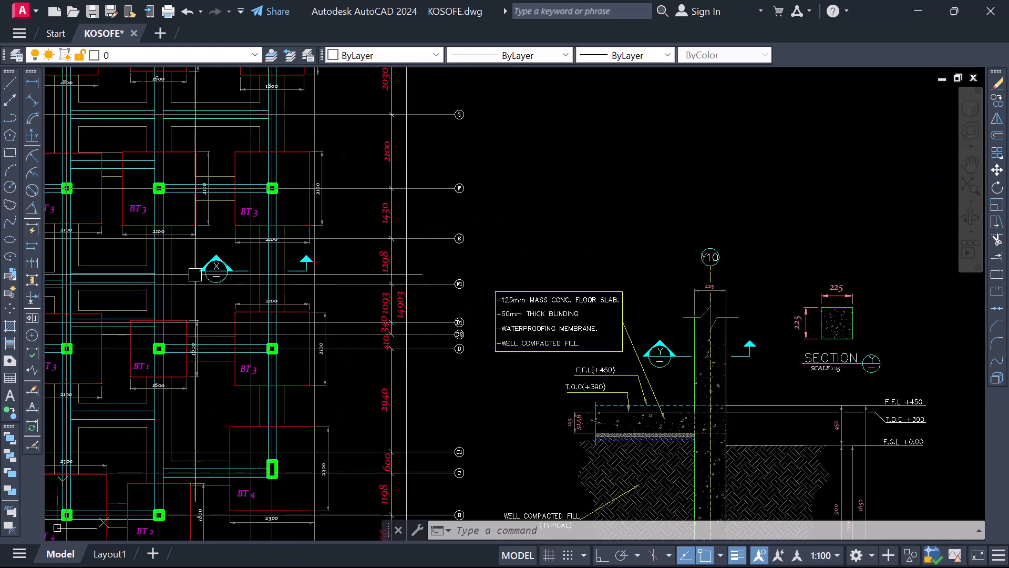
pyautogui.scroll(-2, 292, 314)
pyautogui.scroll(2, 638, 296)
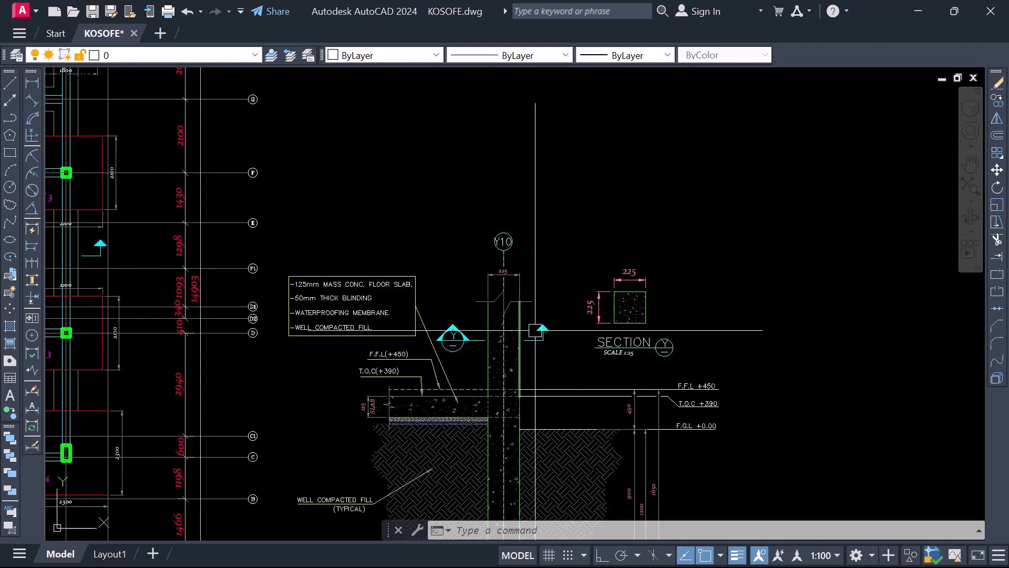
pyautogui.scroll(-2, 536, 331)
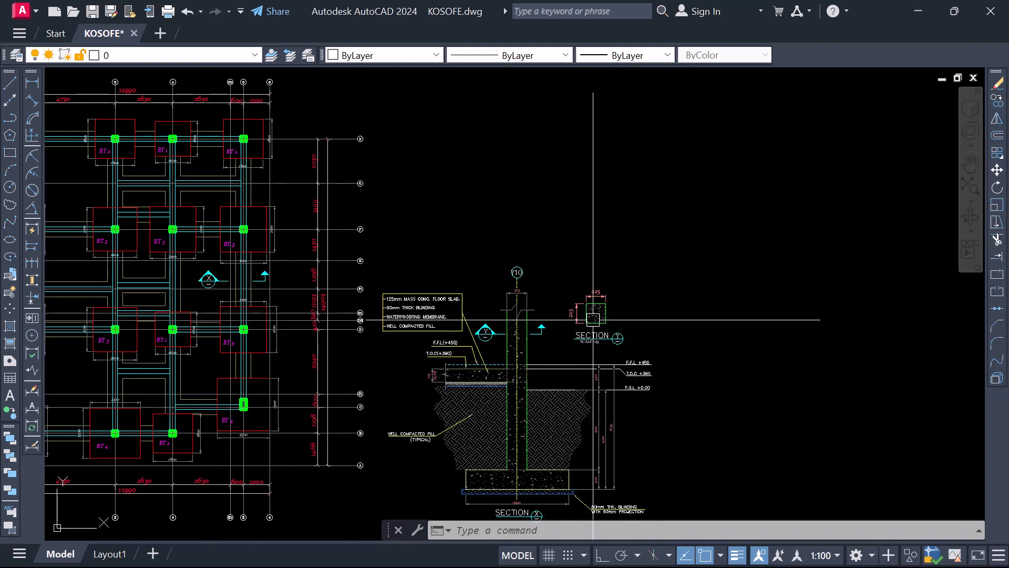
pyautogui.scroll(3, 605, 318)
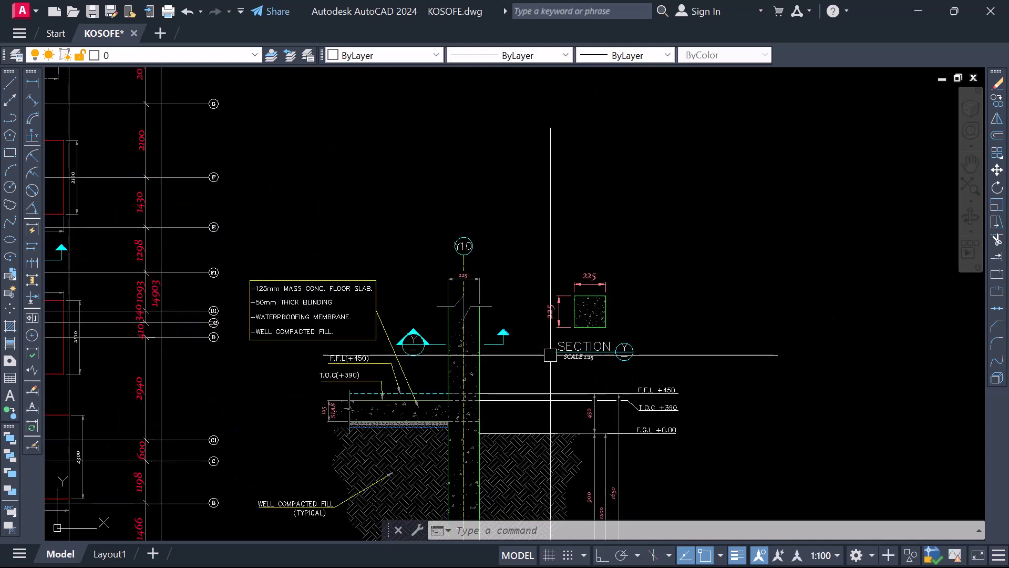
pyautogui.scroll(3, 423, 358)
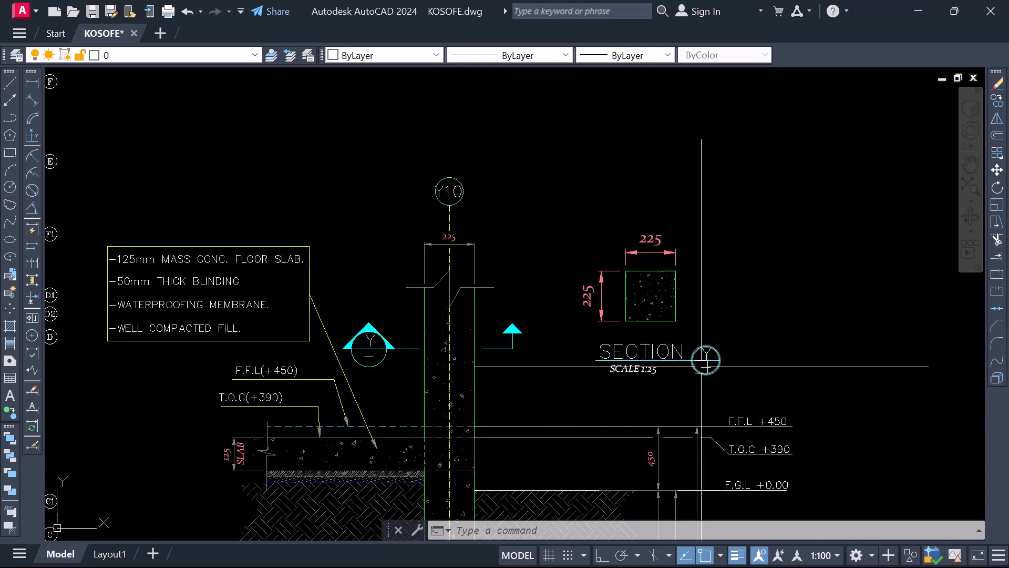
pyautogui.scroll(-6, 705, 357)
pyautogui.scroll(5, 532, 375)
pyautogui.scroll(-4, 532, 375)
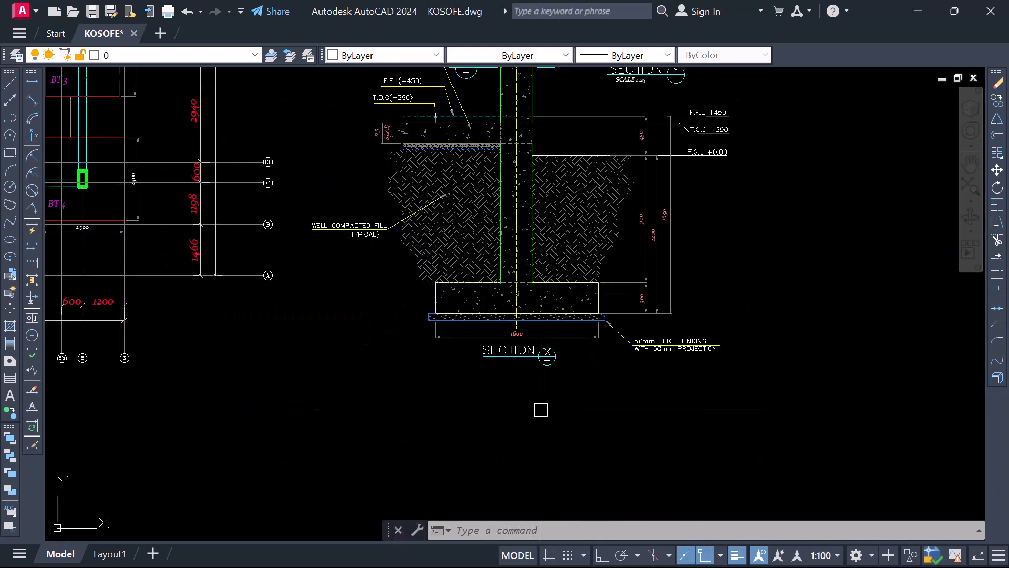
pyautogui.scroll(4, 226, 128)
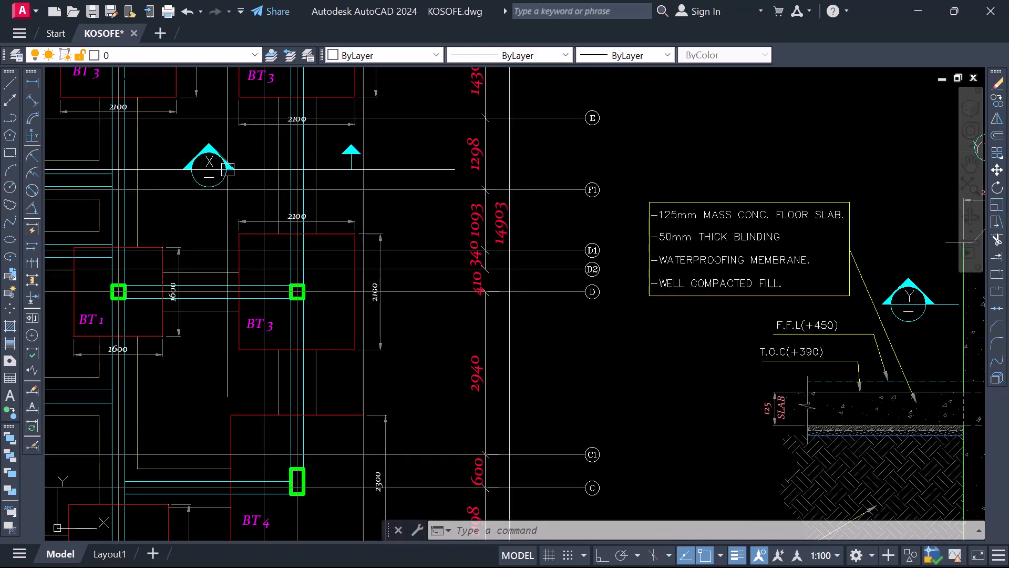
# Review the framed base type details and their placement relative to the foundation plan and section
pyautogui.scroll(-4, 248, 194)
pyautogui.scroll(-2, 583, 339)
pyautogui.scroll(-3, 578, 342)
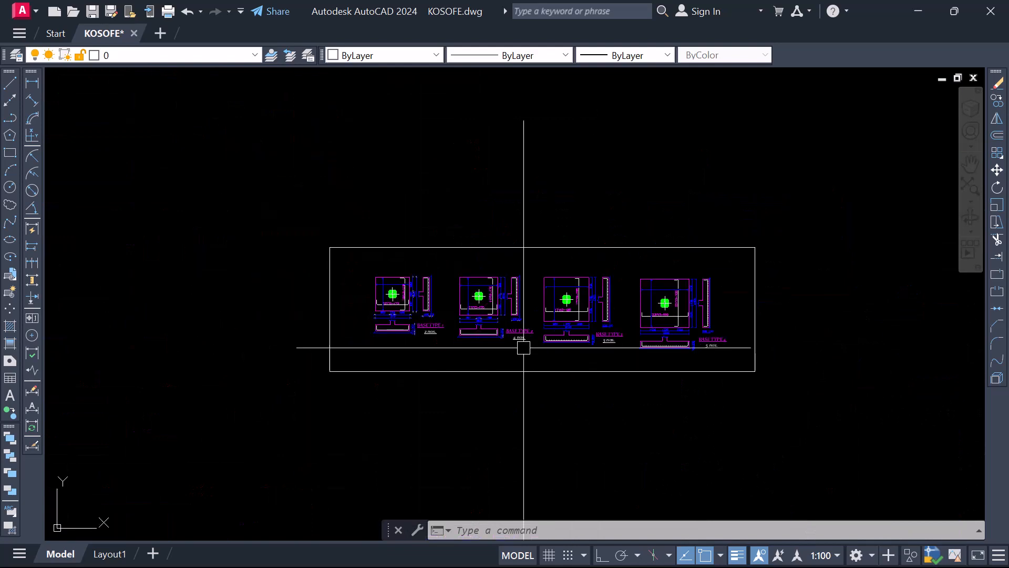
pyautogui.scroll(4, 524, 336)
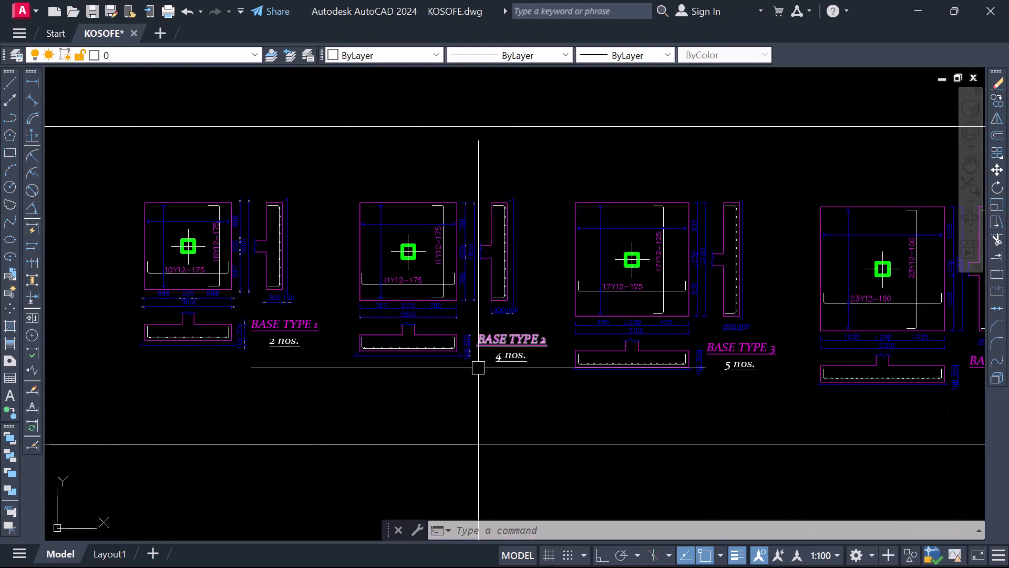
pyautogui.scroll(-2, 406, 337)
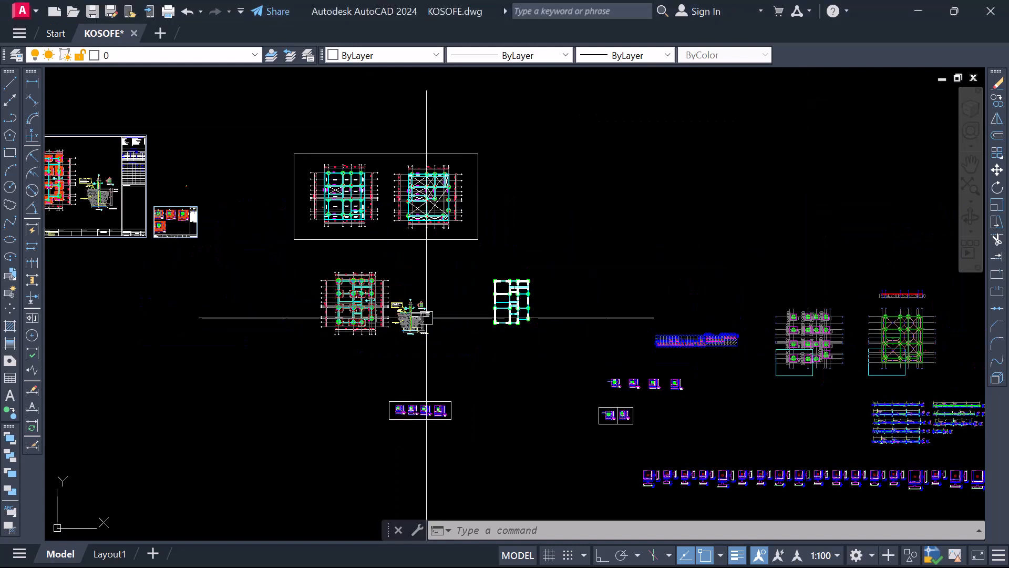
pyautogui.scroll(6, 345, 358)
pyautogui.scroll(-4, 368, 354)
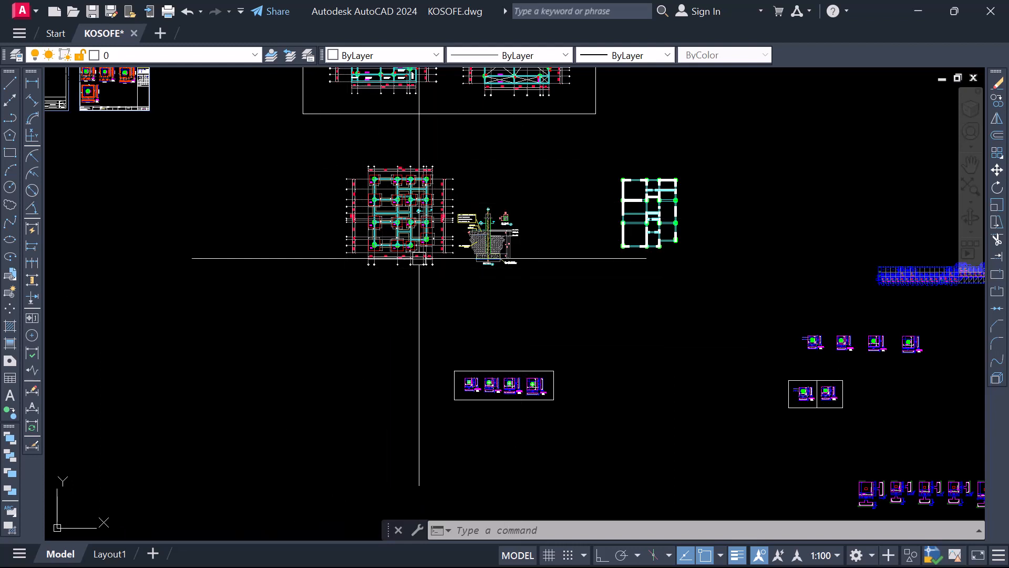
# Locate the empty title sheets and examine the structural engineers' box in the large sheet's title block
pyautogui.scroll(-5, 395, 317)
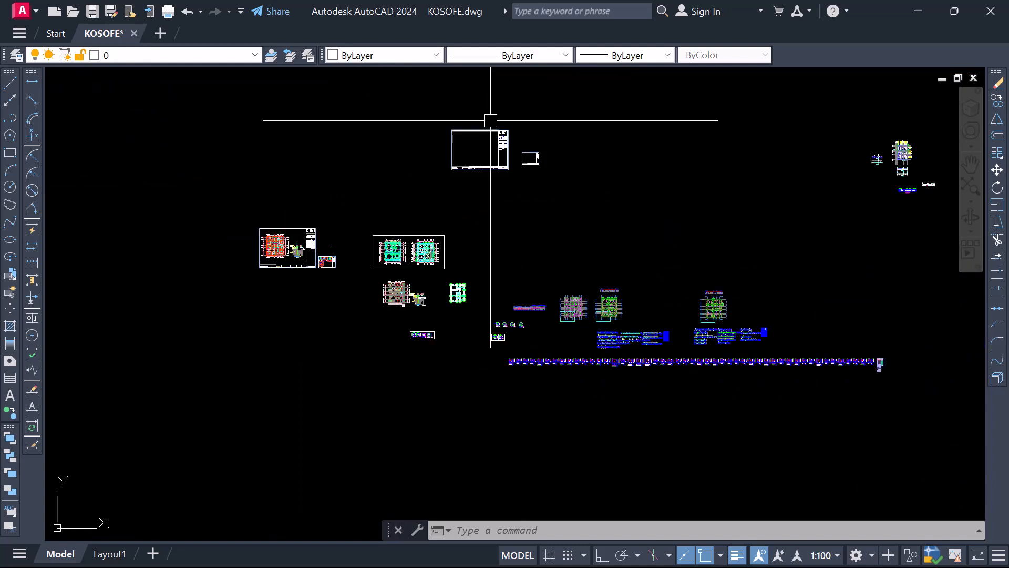
pyautogui.scroll(6, 491, 120)
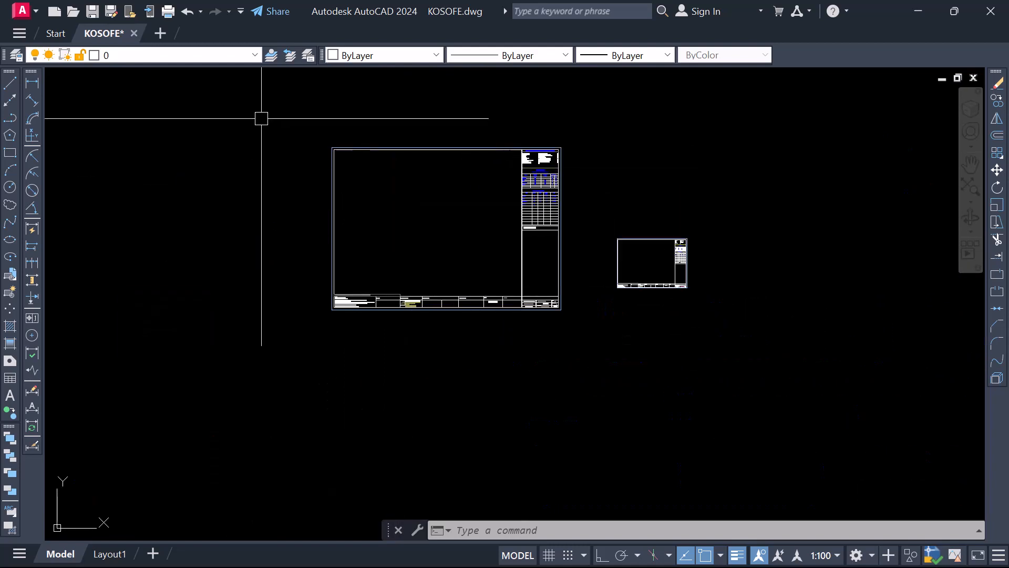
pyautogui.scroll(6, 407, 272)
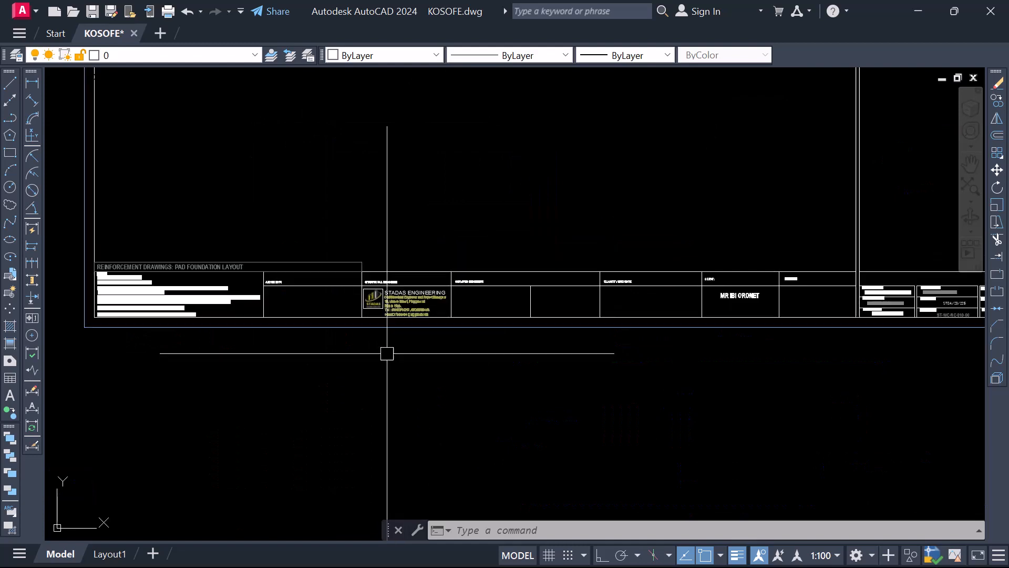
pyautogui.scroll(4, 401, 341)
pyautogui.scroll(-4, 398, 319)
pyautogui.scroll(6, 398, 319)
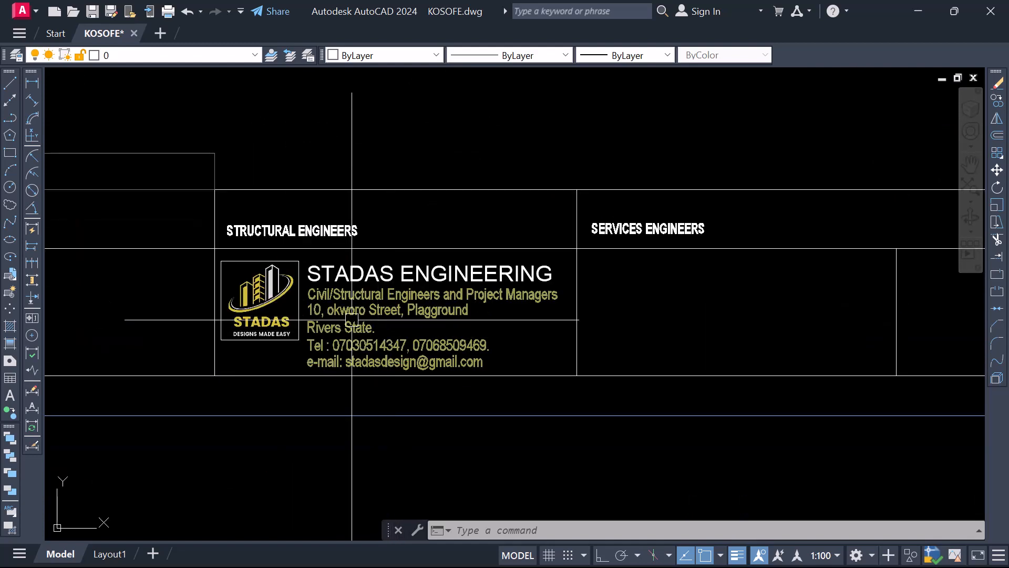
# Examine the large title sheet's design floor loadings table, concrete grade table and structural concrete drawing checklist
pyautogui.scroll(-8, 339, 319)
pyautogui.scroll(-2, 363, 326)
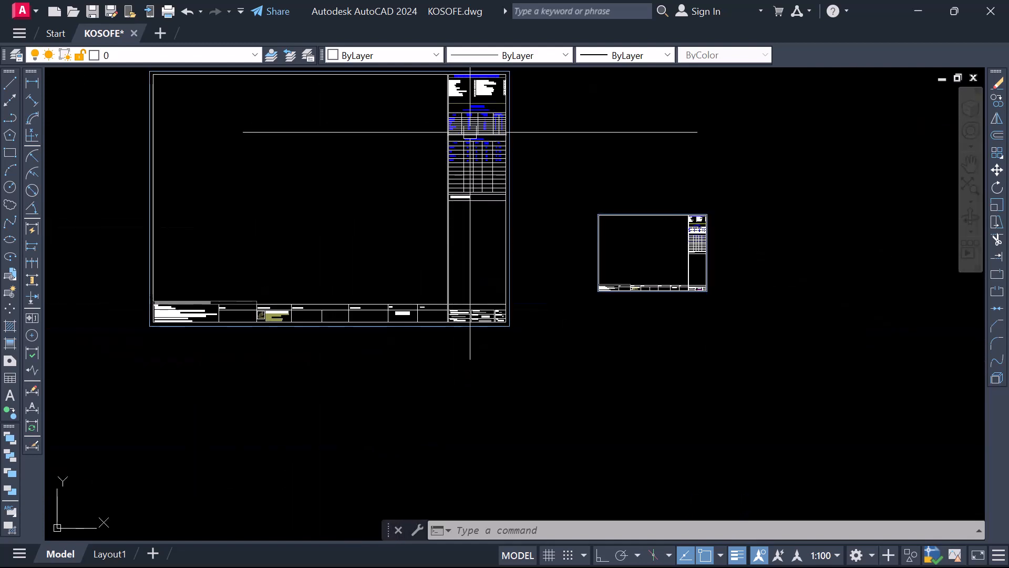
pyautogui.scroll(12, 470, 132)
pyautogui.scroll(-1, 377, 251)
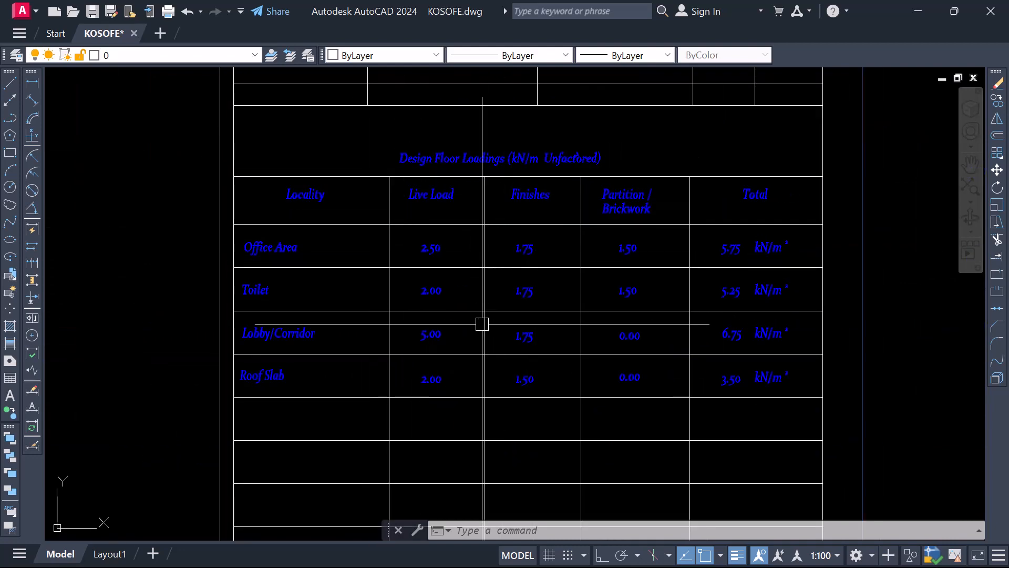
pyautogui.scroll(-8, 482, 324)
pyautogui.scroll(4, 480, 233)
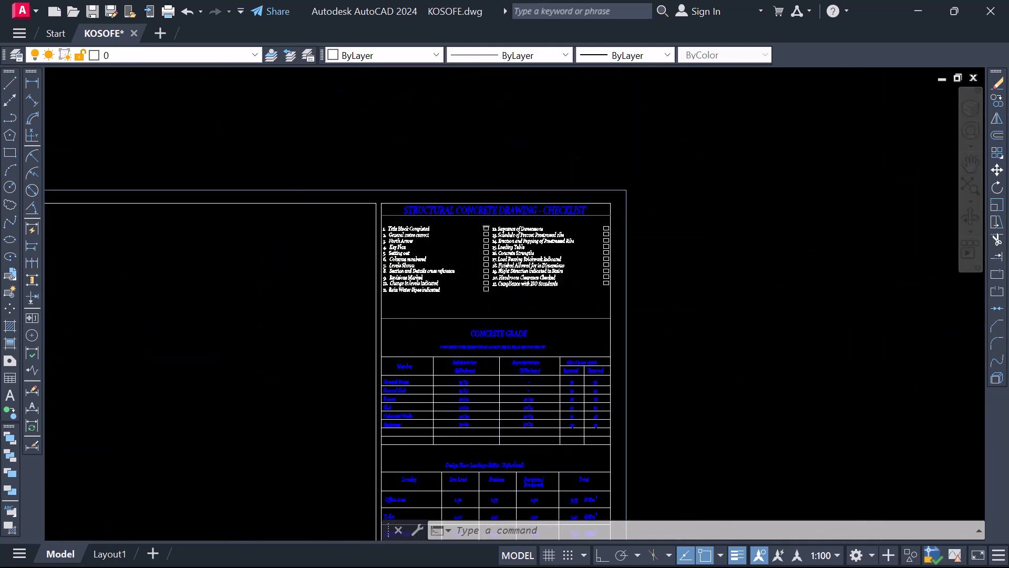
pyautogui.scroll(2, 485, 227)
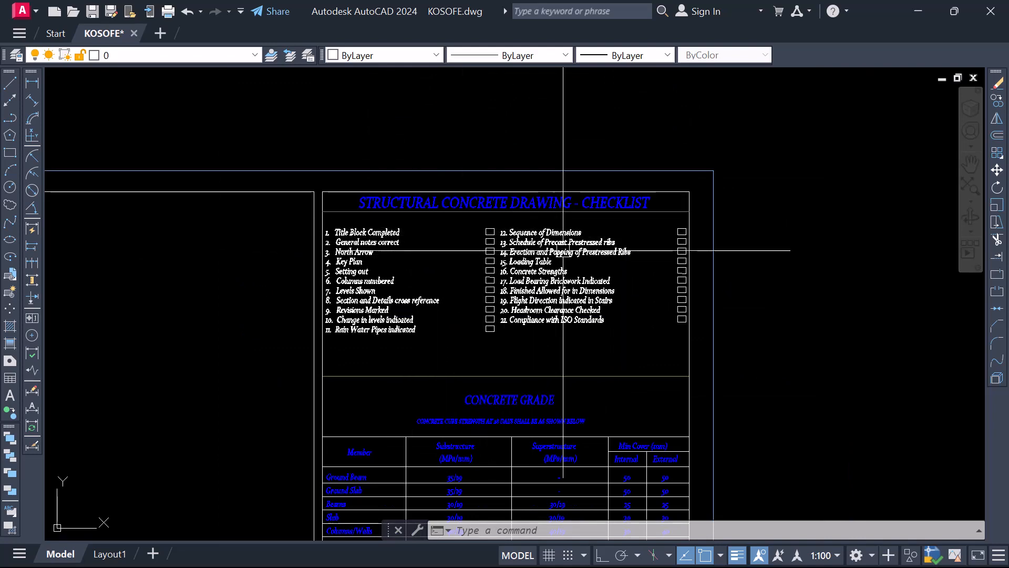
# Read the structural concrete drawing checklist items and the concrete grade table's strengths and minimum covers per member
pyautogui.scroll(2, 448, 303)
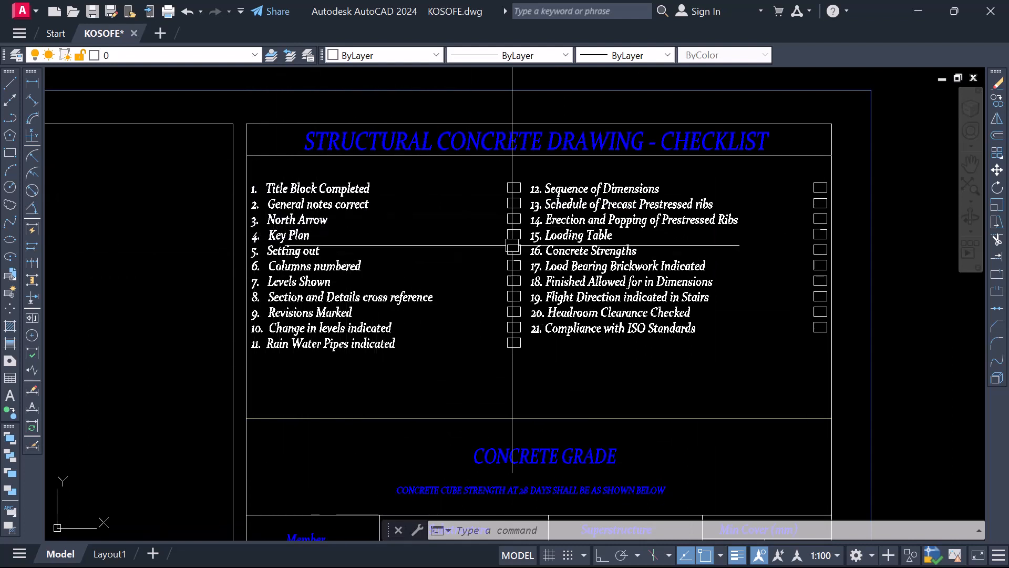
pyautogui.scroll(-2, 439, 172)
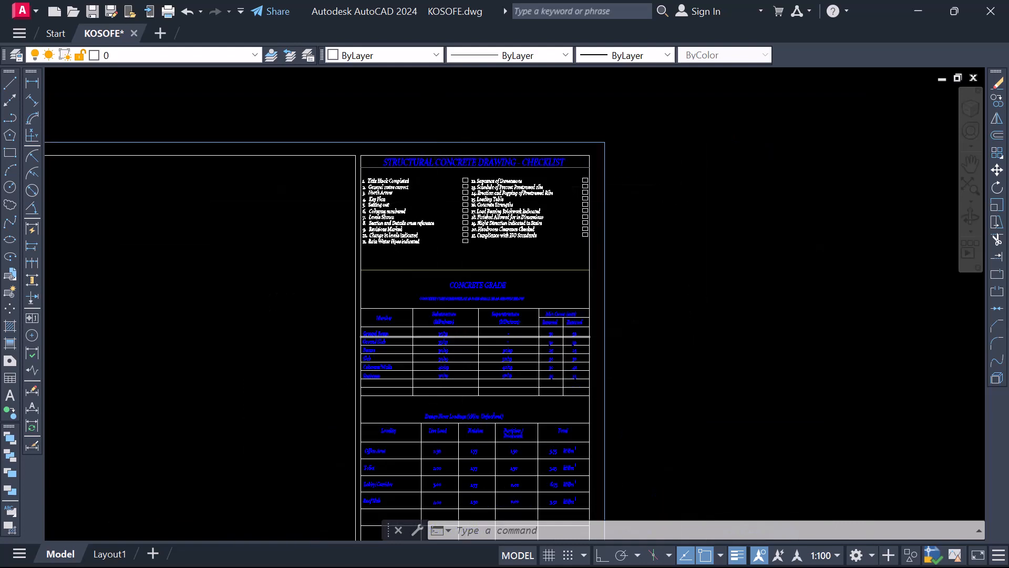
pyautogui.scroll(4, 494, 336)
pyautogui.scroll(-2, 450, 247)
pyautogui.scroll(2, 448, 293)
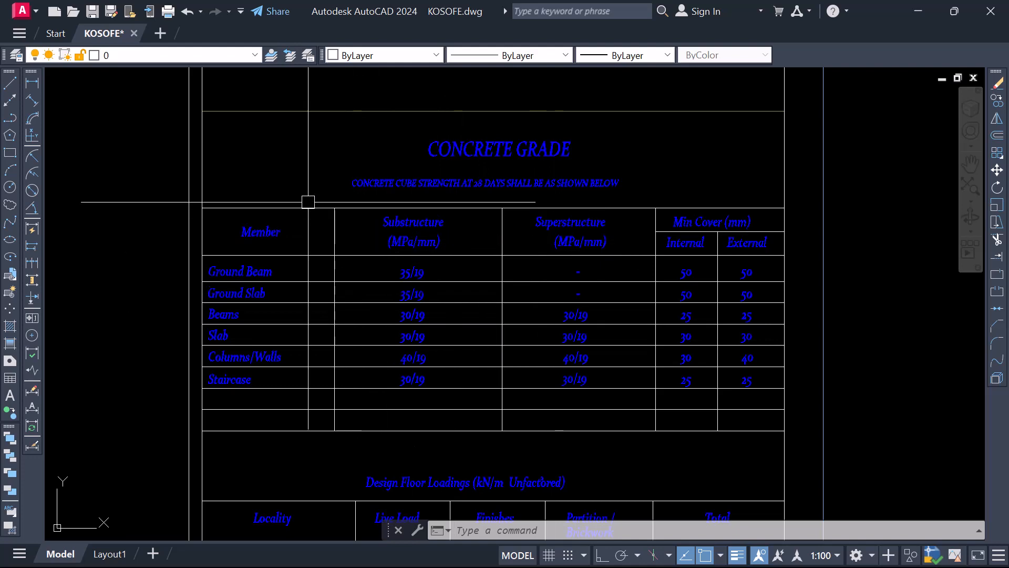
pyautogui.scroll(-4, 421, 196)
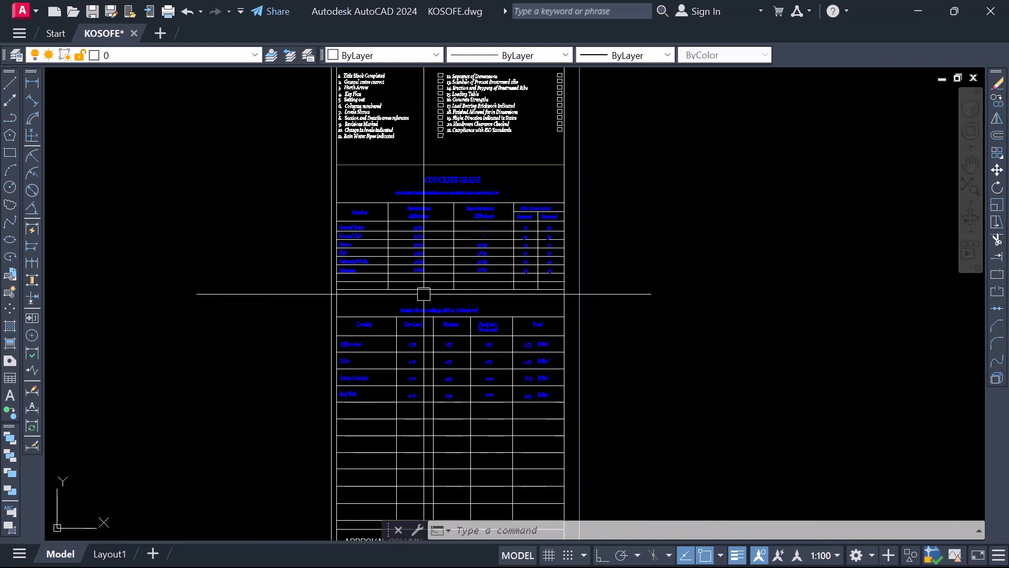
# Study the design floor loadings table's live load, finishes, partition and total entries for each locality
pyautogui.scroll(4, 423, 292)
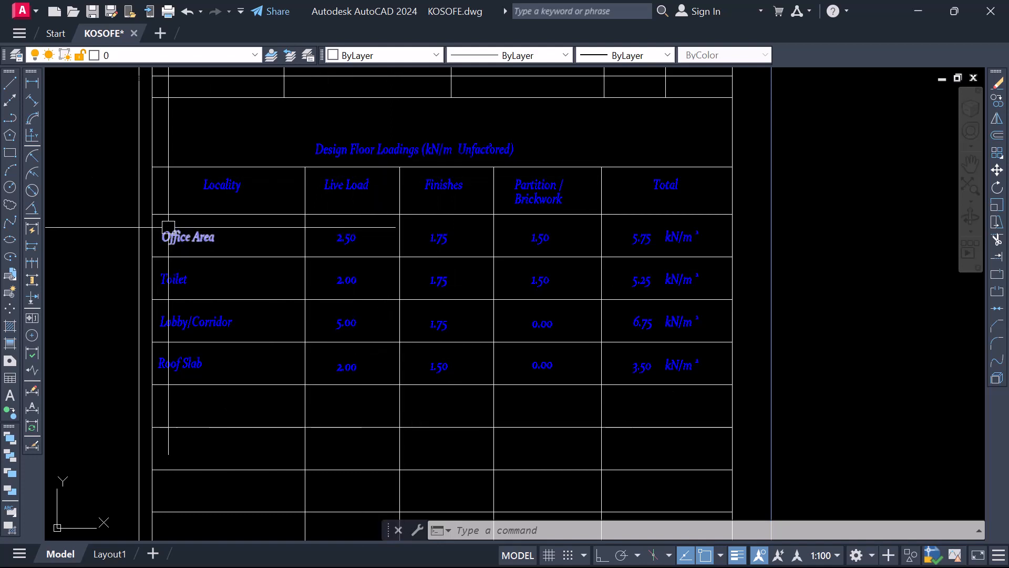
pyautogui.scroll(-2, 553, 308)
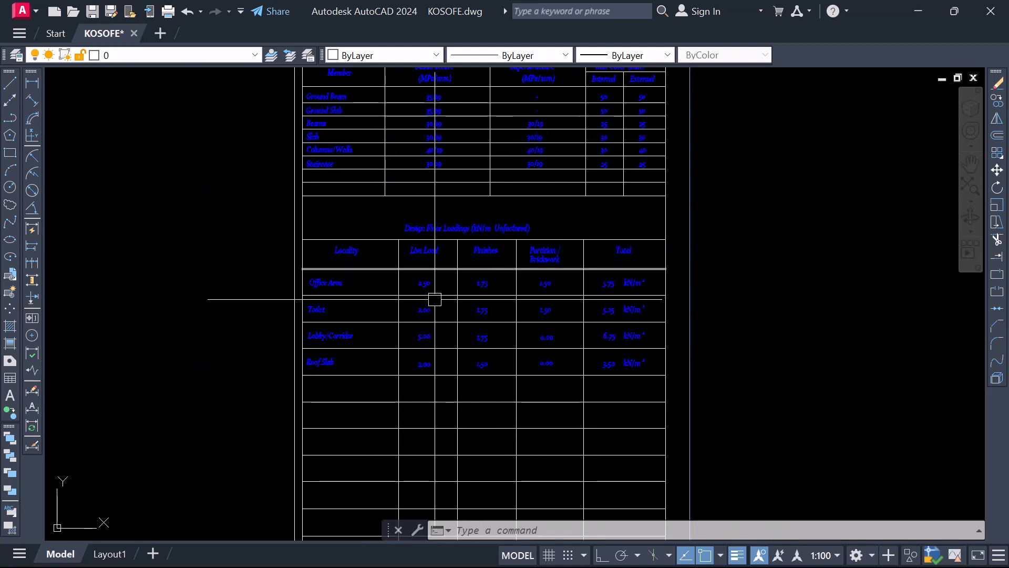
pyautogui.scroll(4, 468, 289)
pyautogui.scroll(-3, 494, 402)
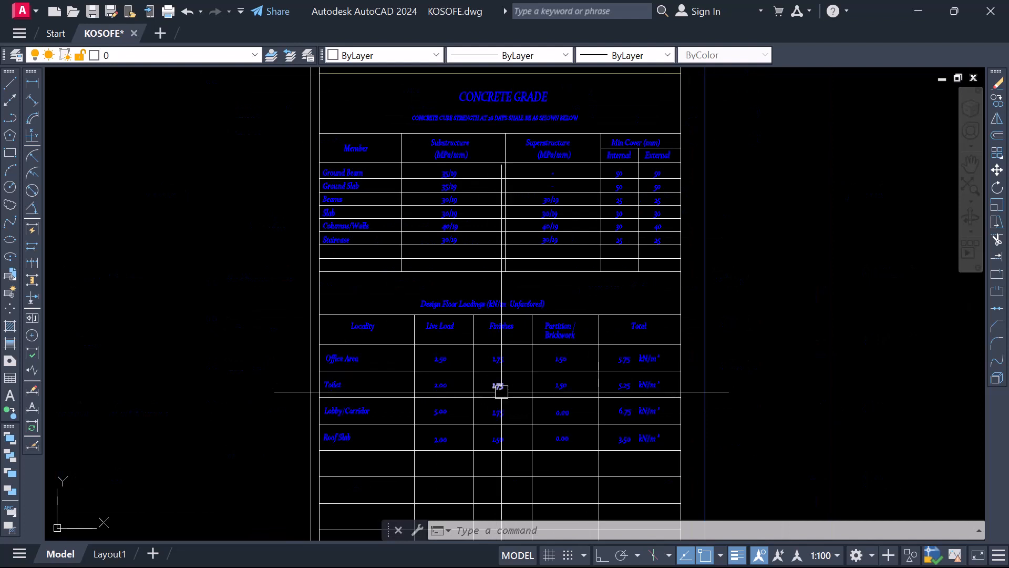
pyautogui.scroll(2, 501, 391)
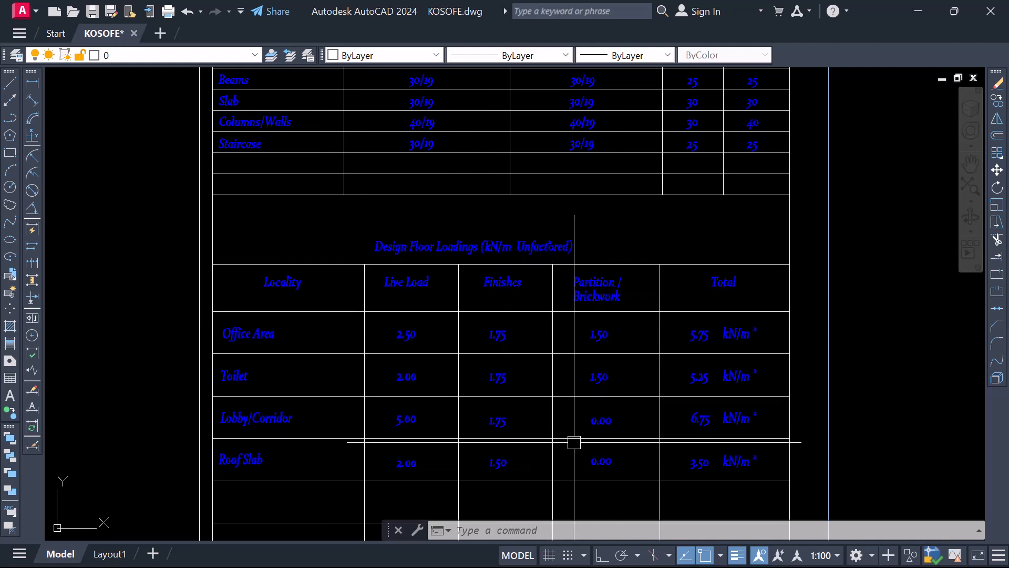
pyautogui.scroll(-2, 575, 442)
pyautogui.scroll(-2, 512, 384)
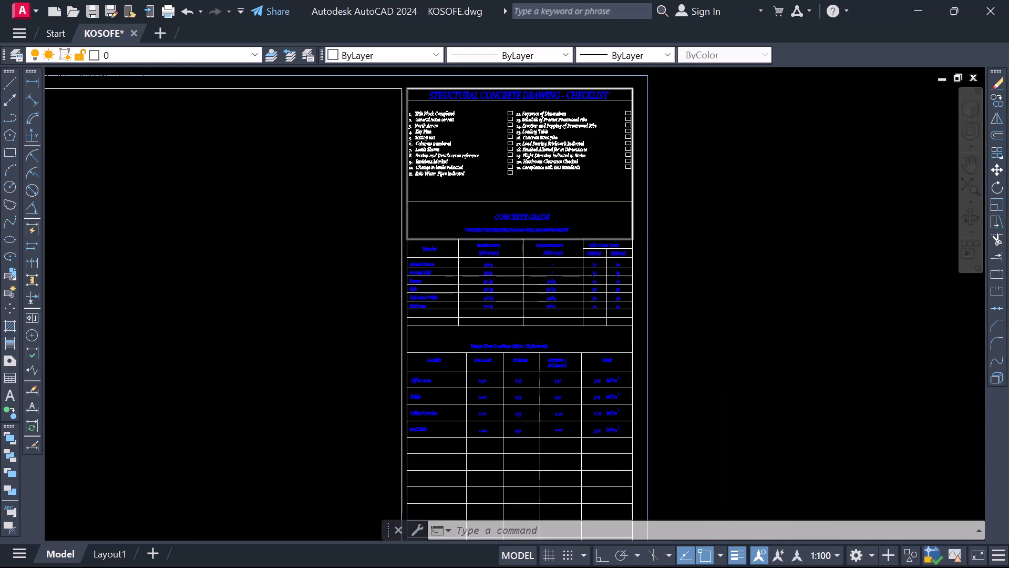
pyautogui.scroll(4, 563, 361)
pyautogui.scroll(-2, 437, 175)
# Inspect the approval column and locate the drawing information block beneath it on the large title sheet
pyautogui.scroll(-3, 462, 361)
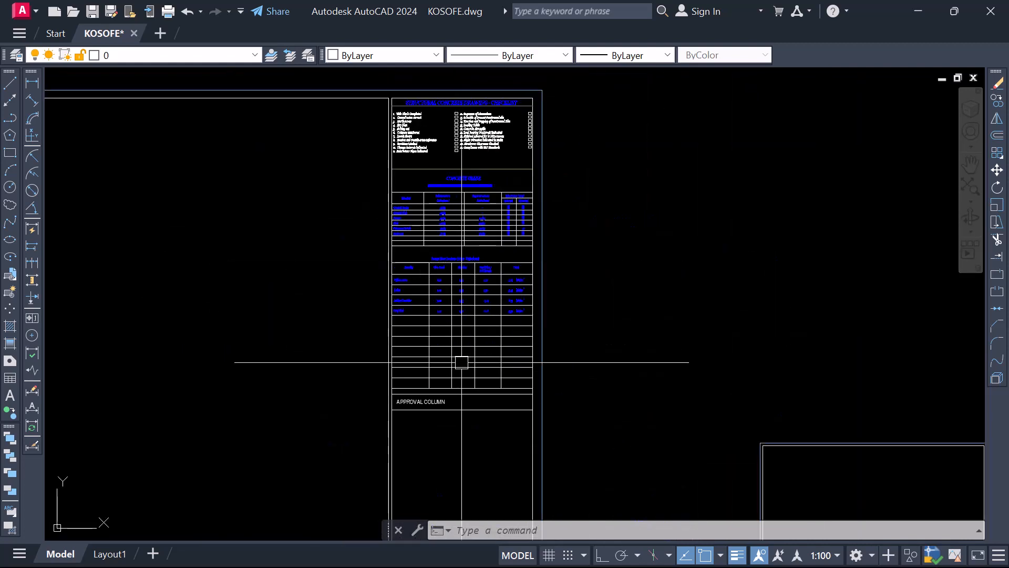
pyautogui.scroll(1, 444, 238)
pyautogui.scroll(-3, 439, 343)
pyautogui.scroll(5, 445, 266)
pyautogui.scroll(-4, 445, 266)
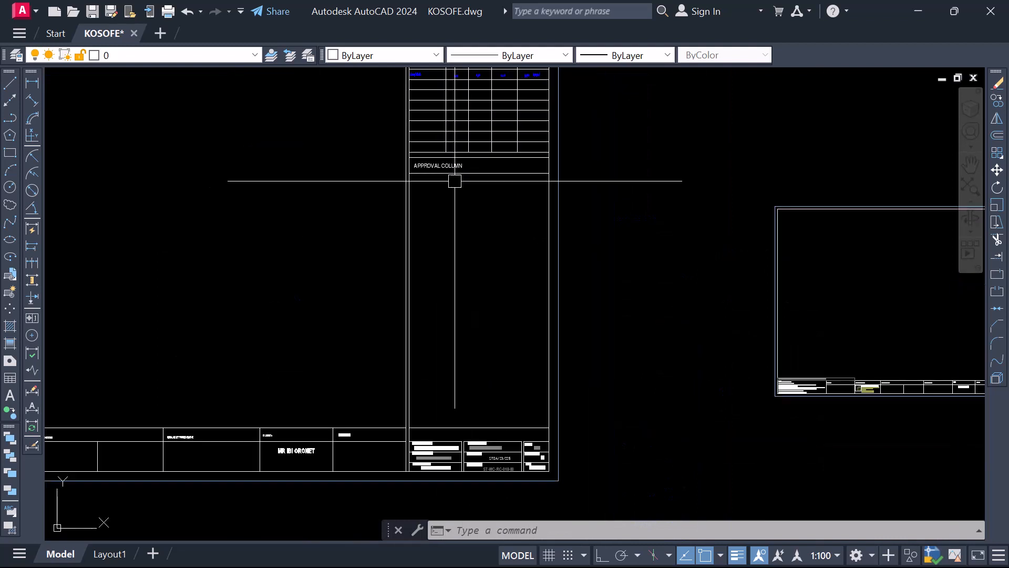
pyautogui.scroll(5, 431, 176)
pyautogui.scroll(-7, 455, 129)
pyautogui.scroll(6, 458, 331)
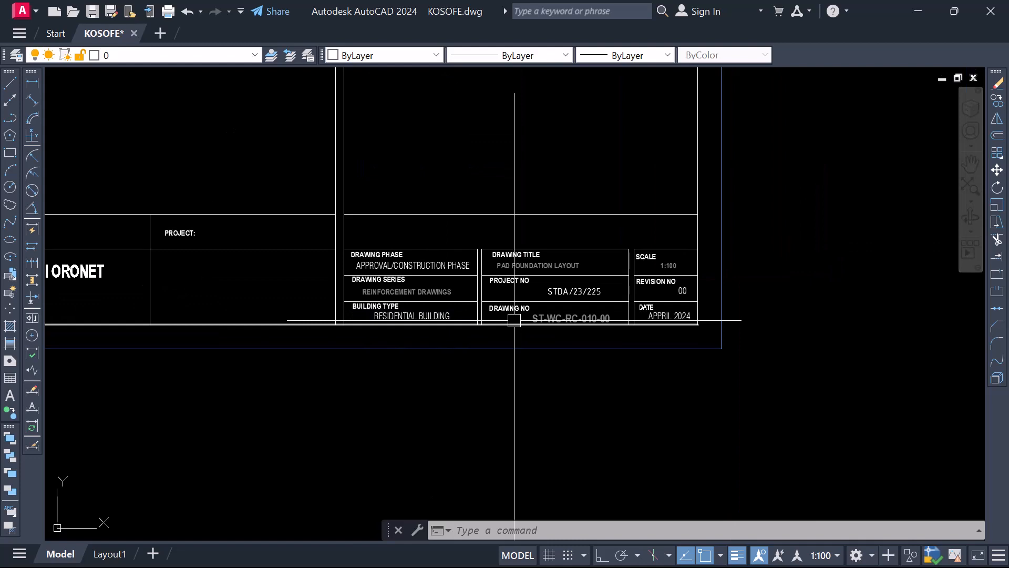
# Examine the drawing information block's phase, series, building type, title, project and drawing number, scale, revision and date fields
pyautogui.scroll(2, 505, 286)
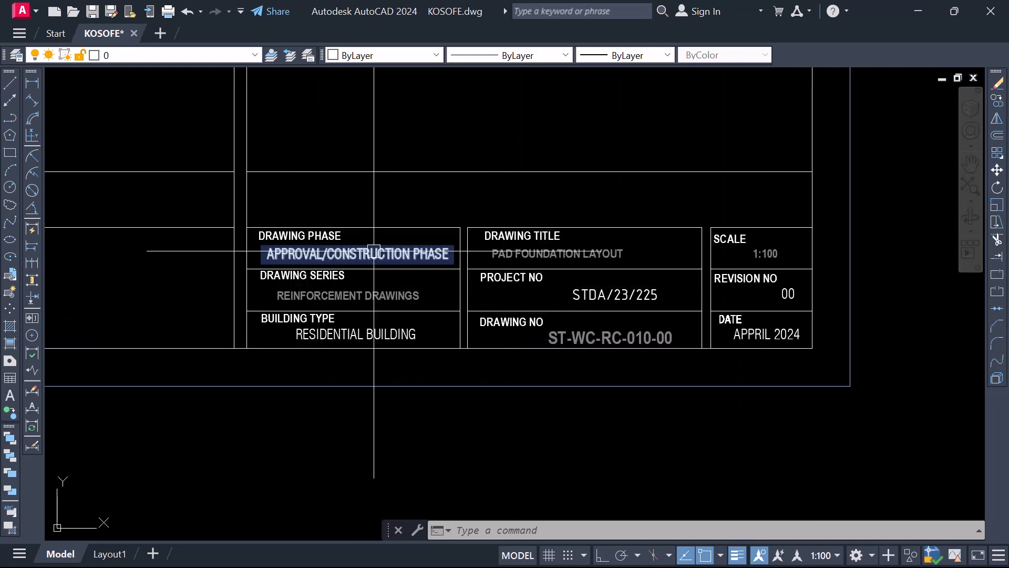
pyautogui.scroll(-4, 649, 354)
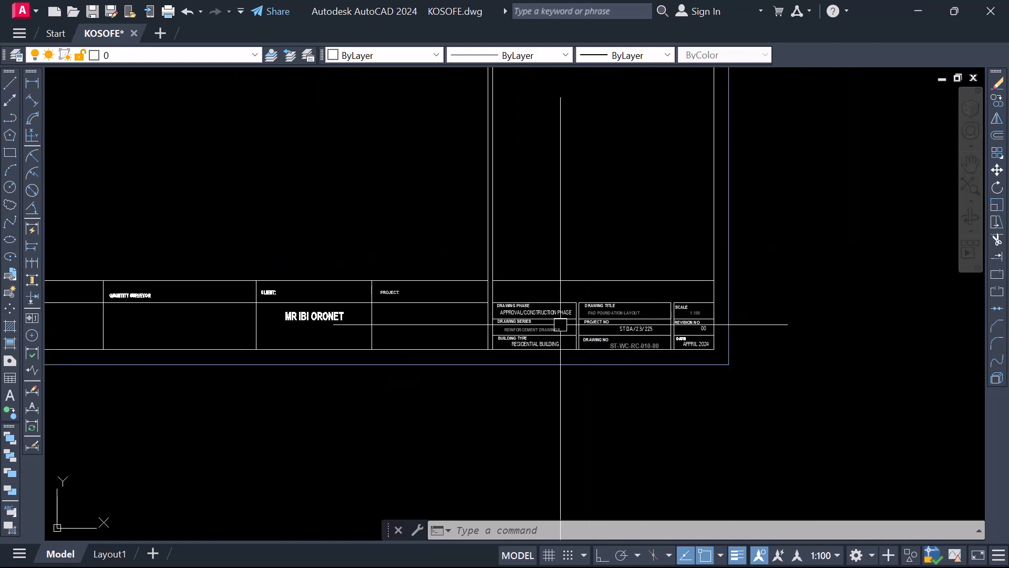
pyautogui.scroll(3, 560, 324)
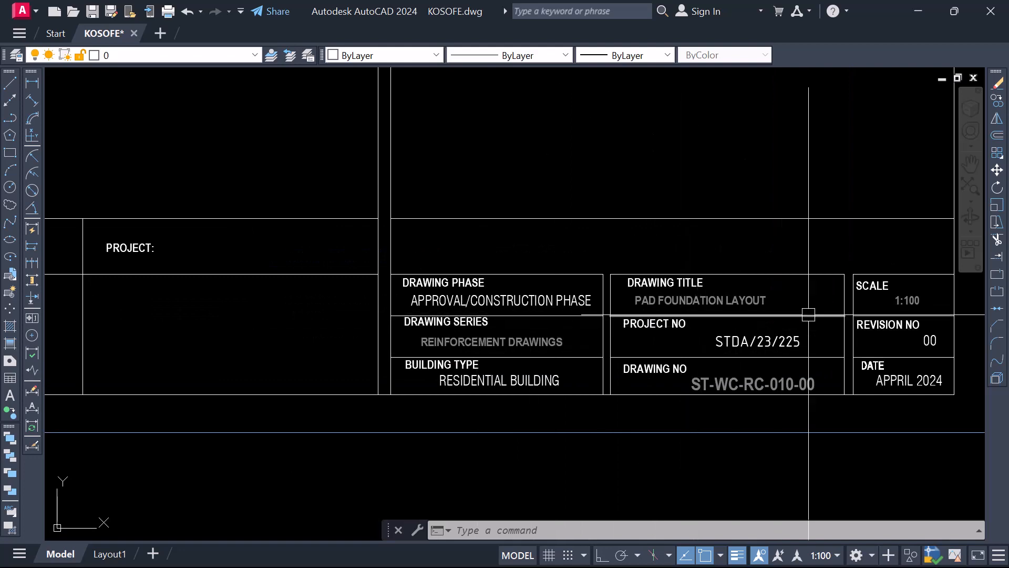
pyautogui.scroll(-2, 683, 294)
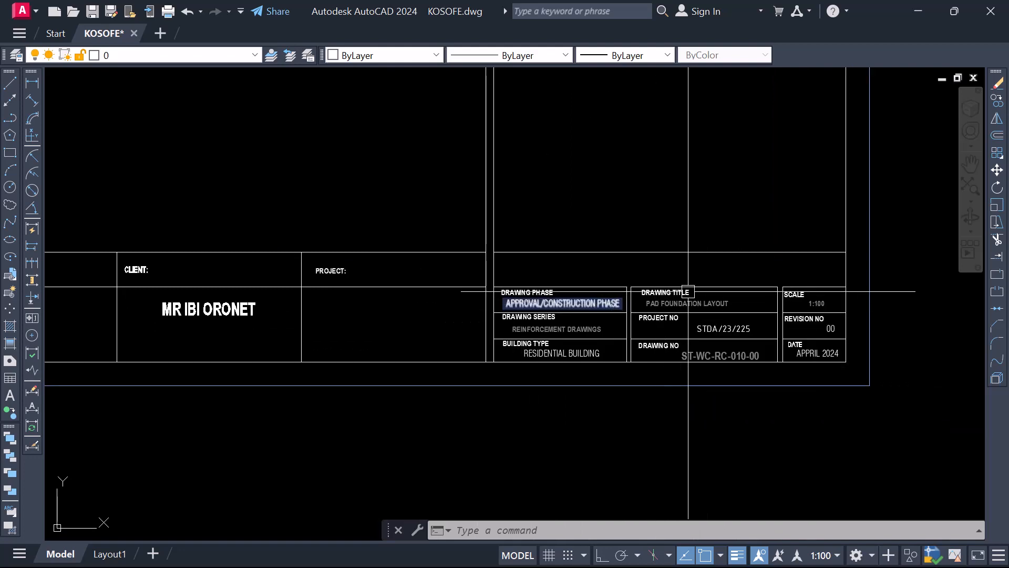
pyautogui.scroll(3, 688, 292)
pyautogui.scroll(-2, 640, 368)
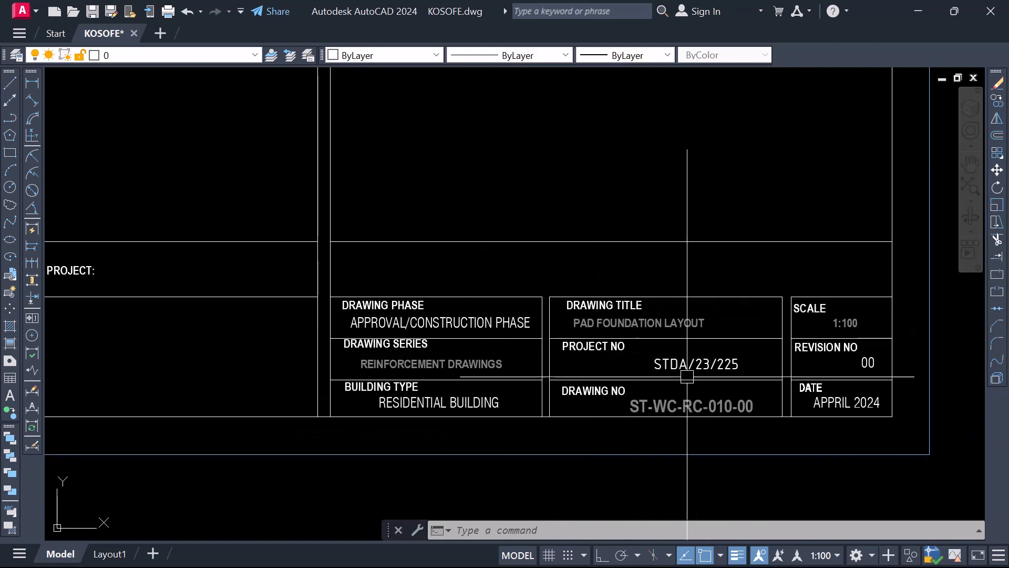
pyautogui.scroll(2, 743, 362)
pyautogui.scroll(-2, 740, 337)
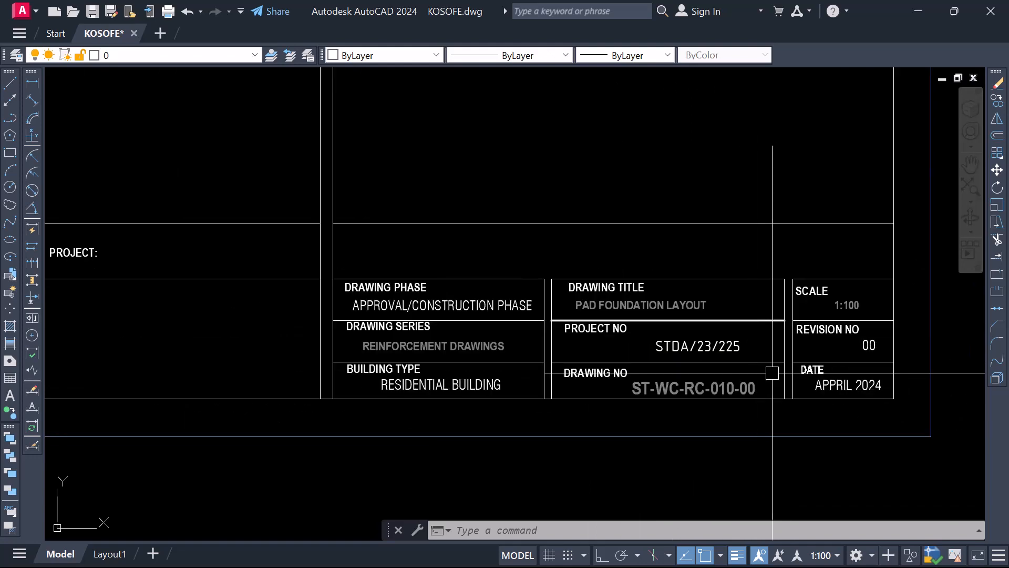
pyautogui.scroll(2, 840, 390)
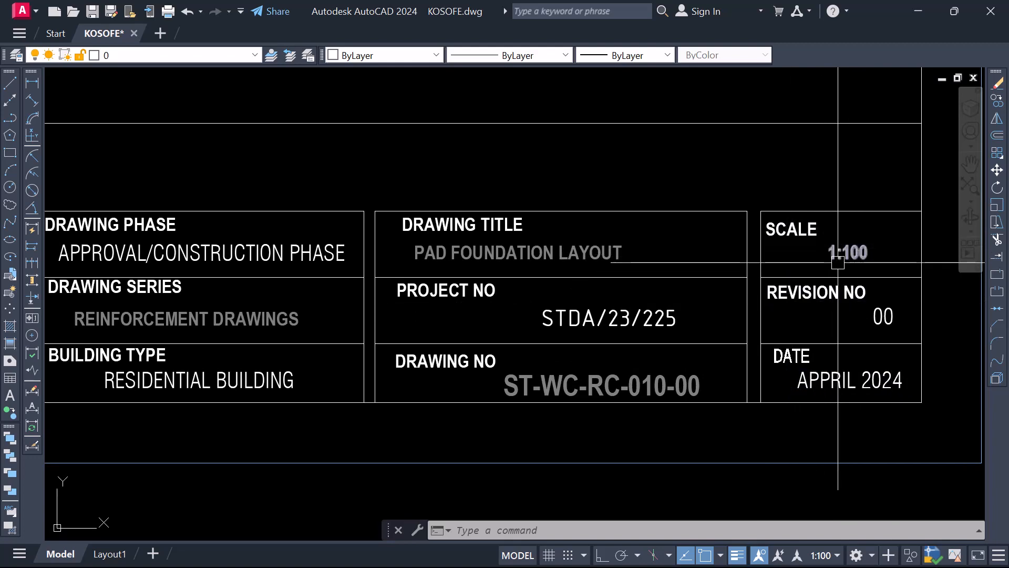
pyautogui.scroll(-2, 838, 262)
pyautogui.scroll(5, 387, 284)
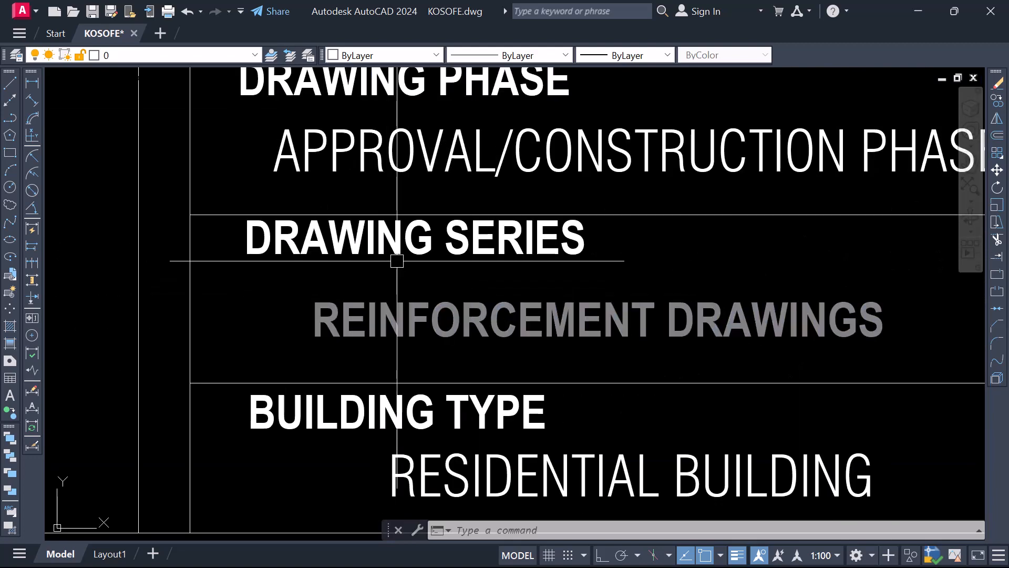
pyautogui.scroll(-2, 384, 276)
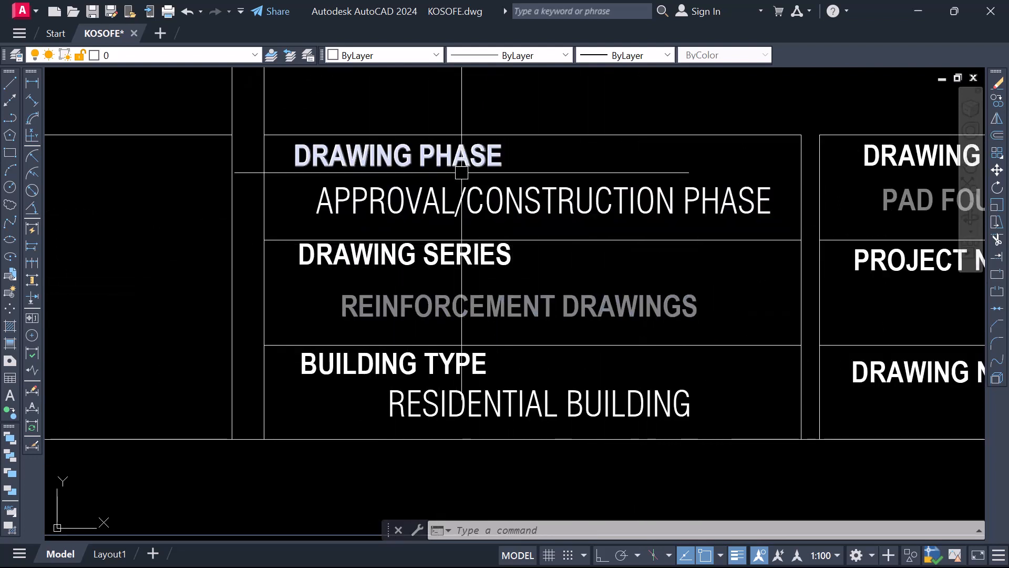
pyautogui.doubleClick(470, 219)
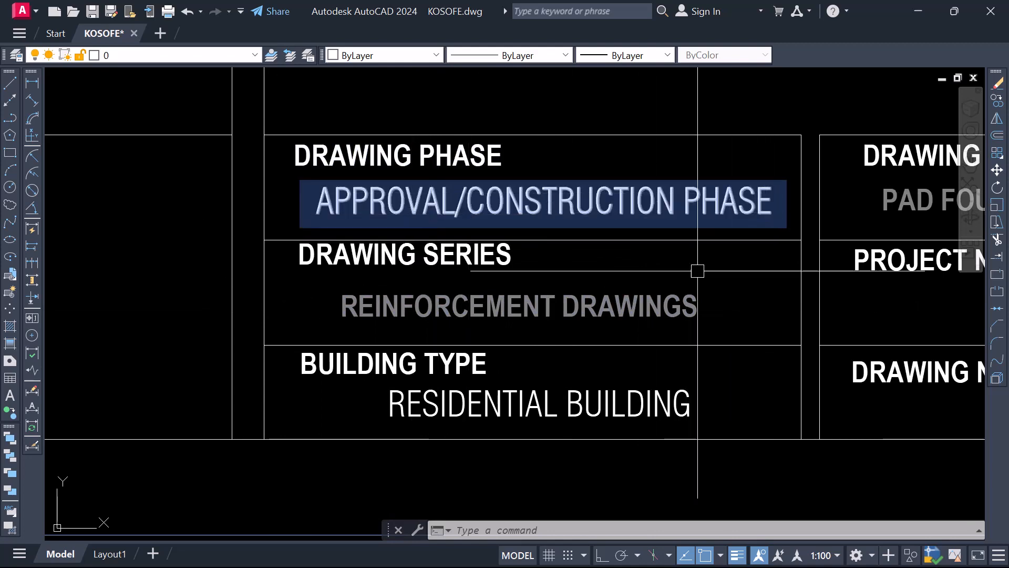
pyautogui.scroll(-2, 662, 295)
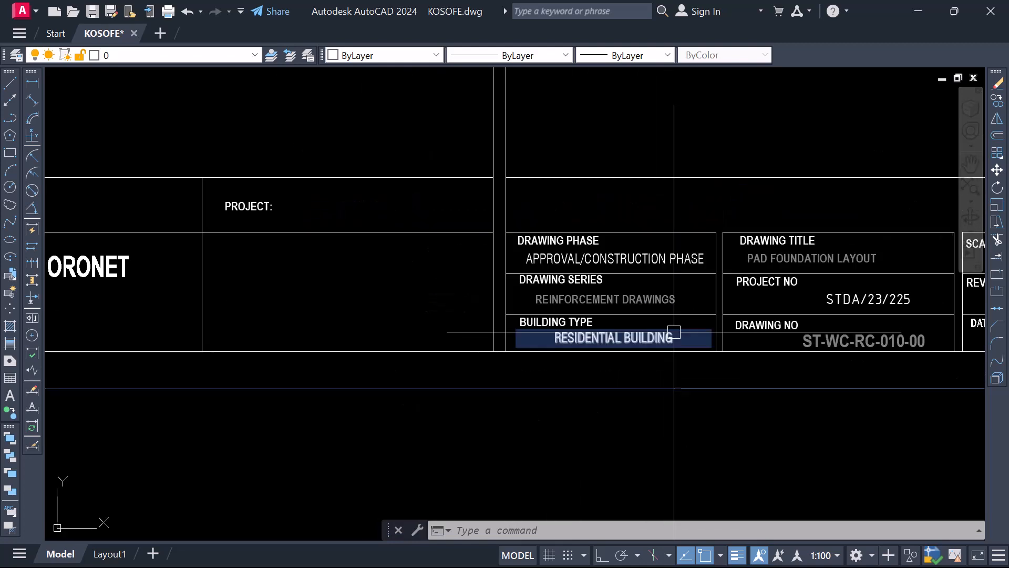
# Copy both the large and the small empty title sheets into the free space below and beside the foundation plan
pyautogui.scroll(-10, 674, 332)
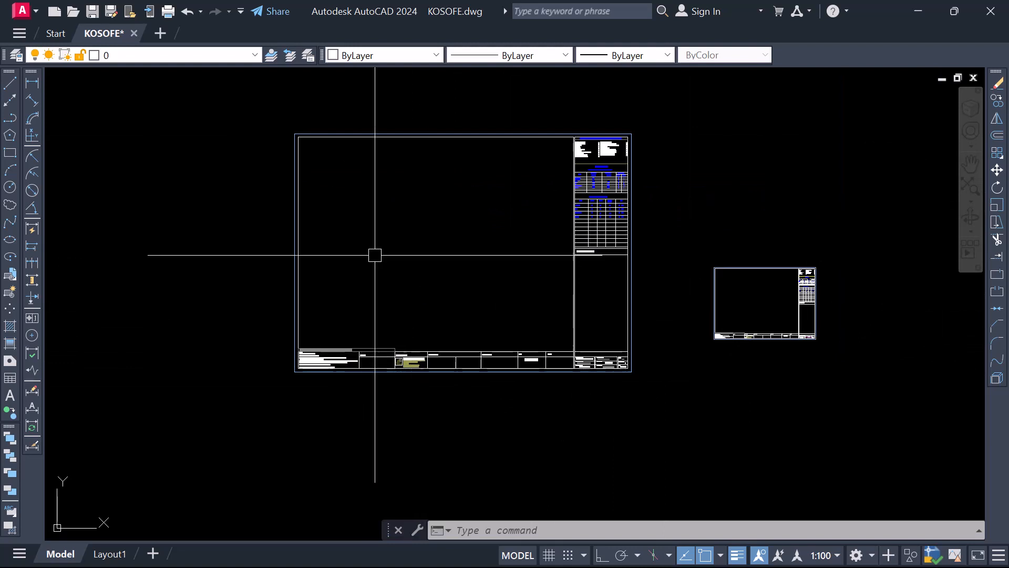
pyautogui.scroll(-2, 392, 250)
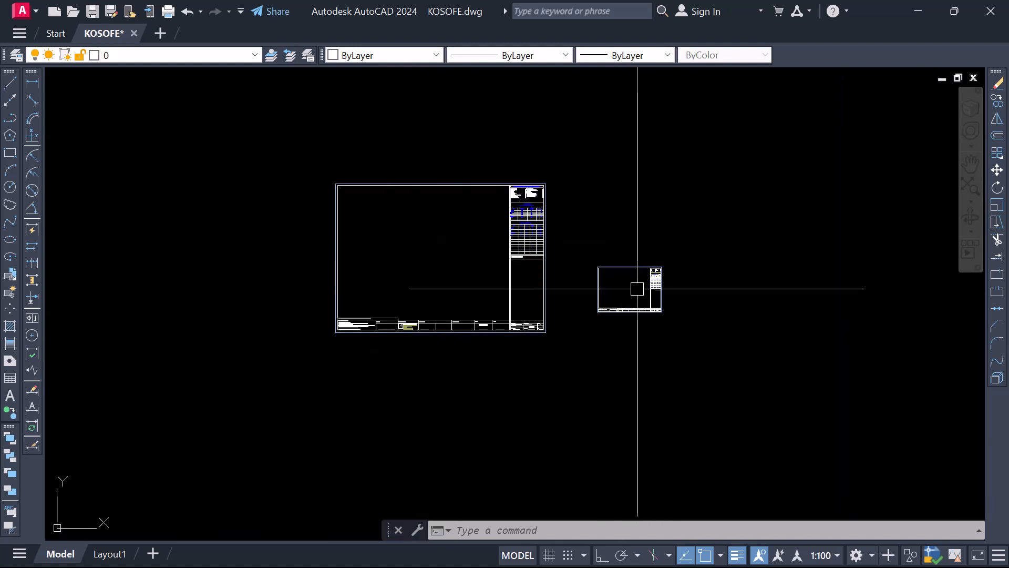
pyautogui.scroll(2, 638, 289)
pyautogui.scroll(-2, 618, 295)
pyautogui.click(262, 148)
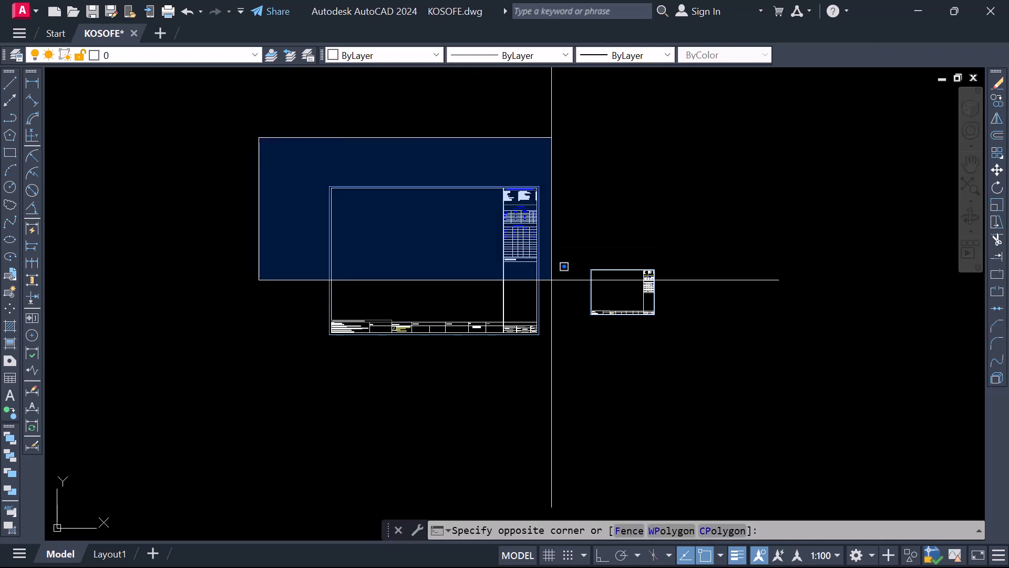
pyautogui.click(746, 353)
pyautogui.rightClick(489, 213)
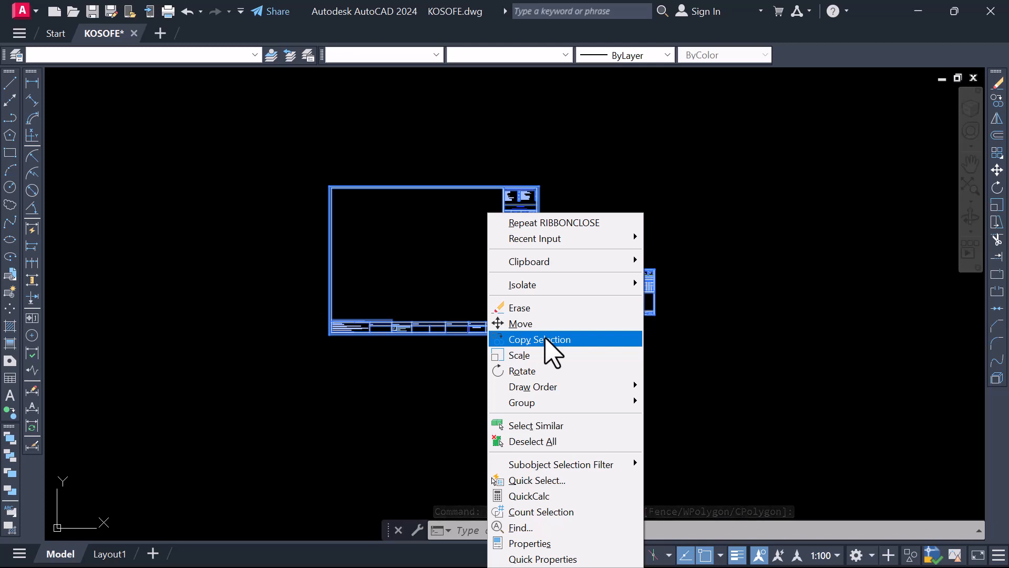
pyautogui.click(545, 340)
pyautogui.click(465, 258)
pyautogui.scroll(-5, 457, 132)
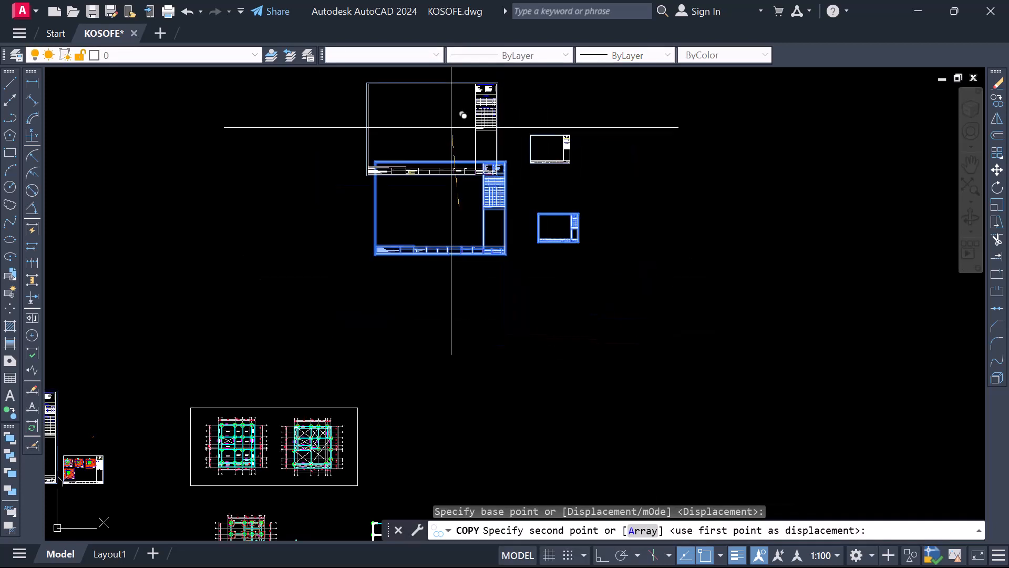
pyautogui.scroll(6, 295, 405)
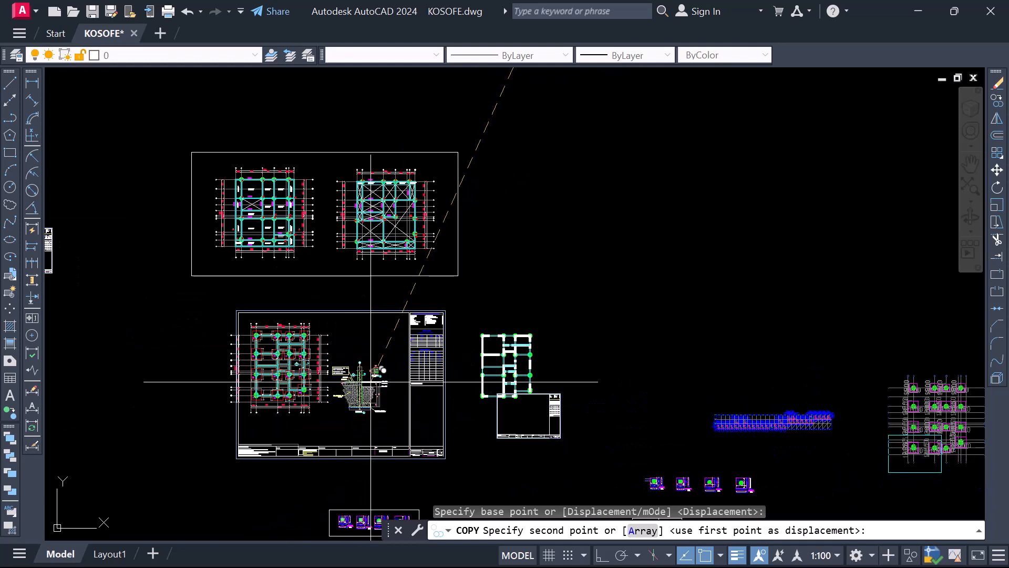
pyautogui.scroll(2, 354, 389)
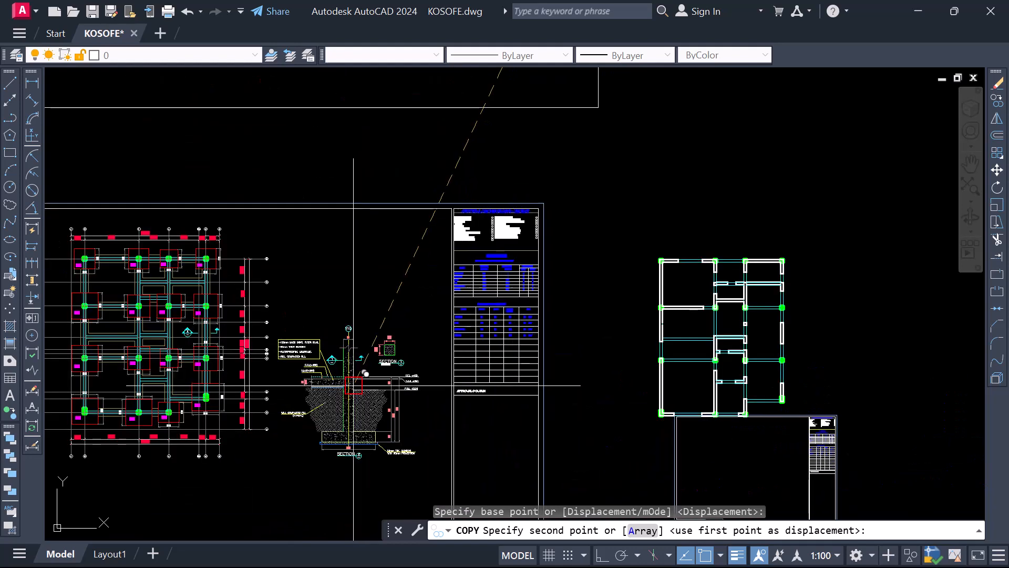
pyautogui.scroll(-2, 353, 366)
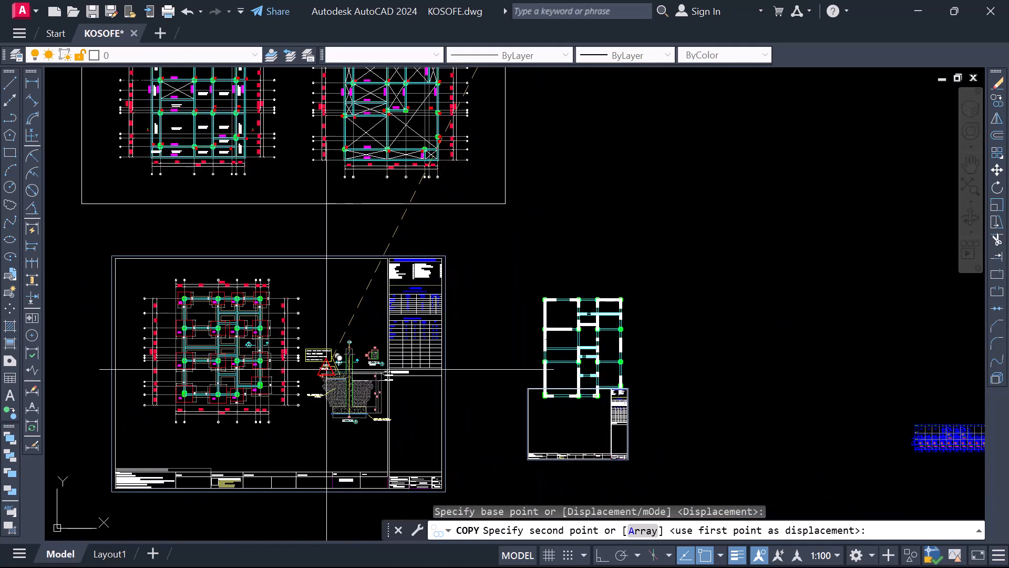
pyautogui.scroll(-4, 318, 362)
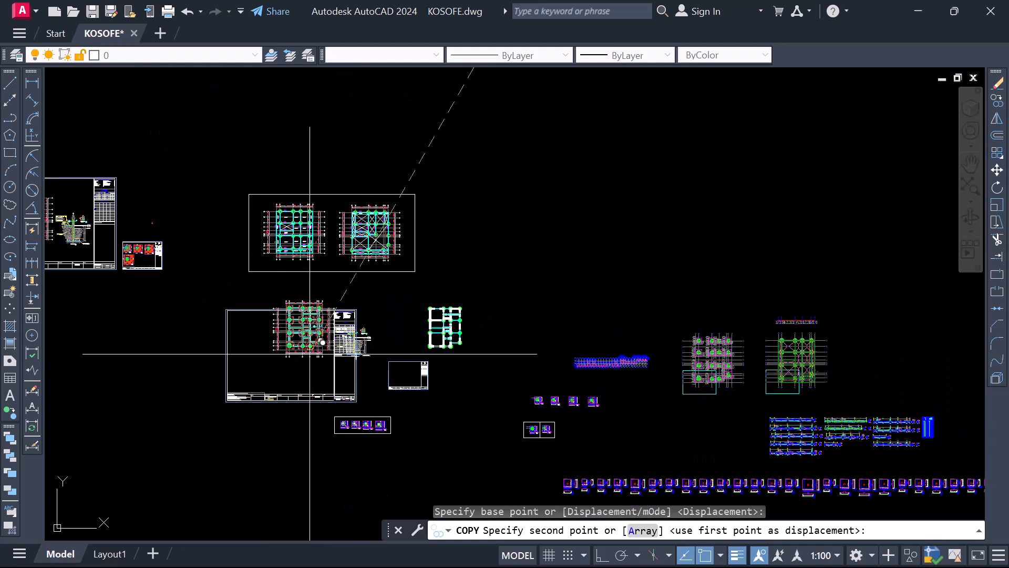
pyautogui.click(191, 416)
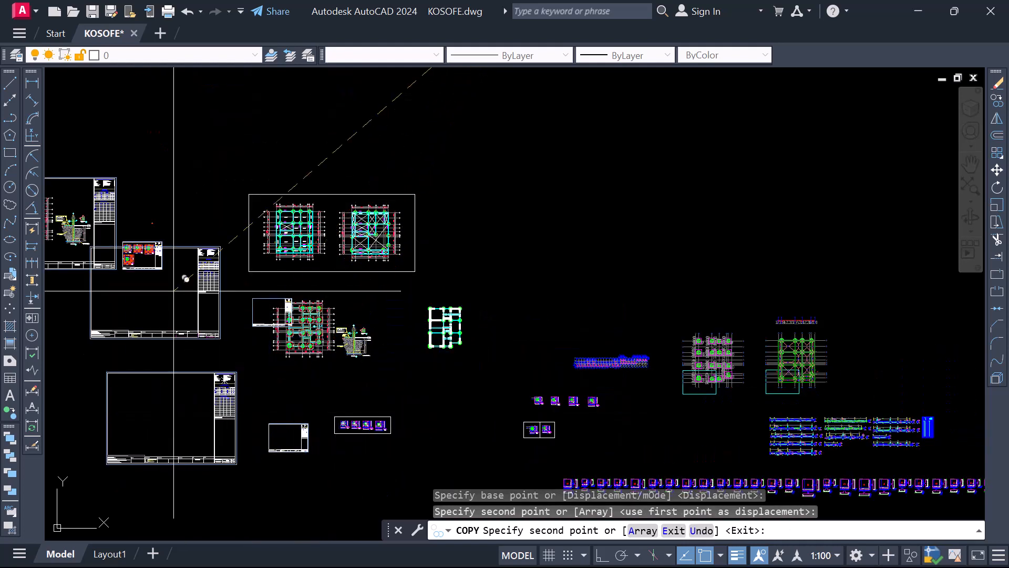
pyautogui.press('Escape')
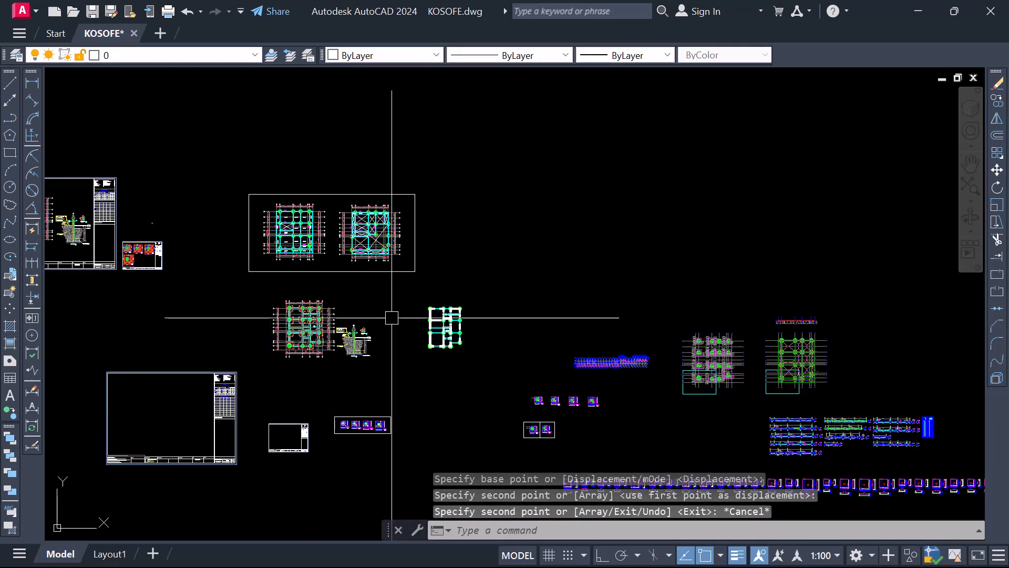
# Move the white wall plan beside the foundation drawings farther right and up into free space
pyautogui.scroll(4, 465, 326)
pyautogui.click(354, 252)
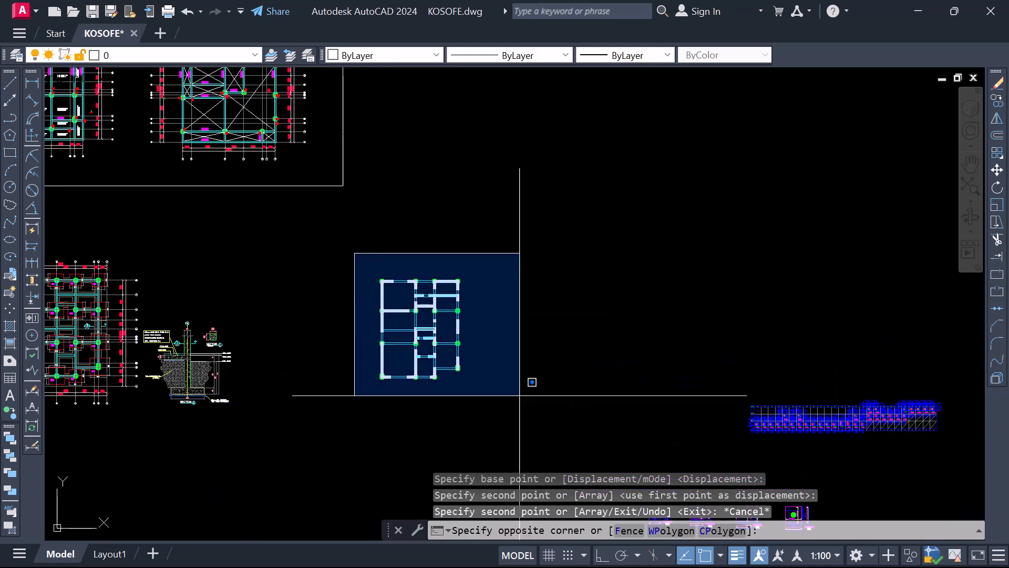
pyautogui.click(541, 400)
pyautogui.rightClick(447, 378)
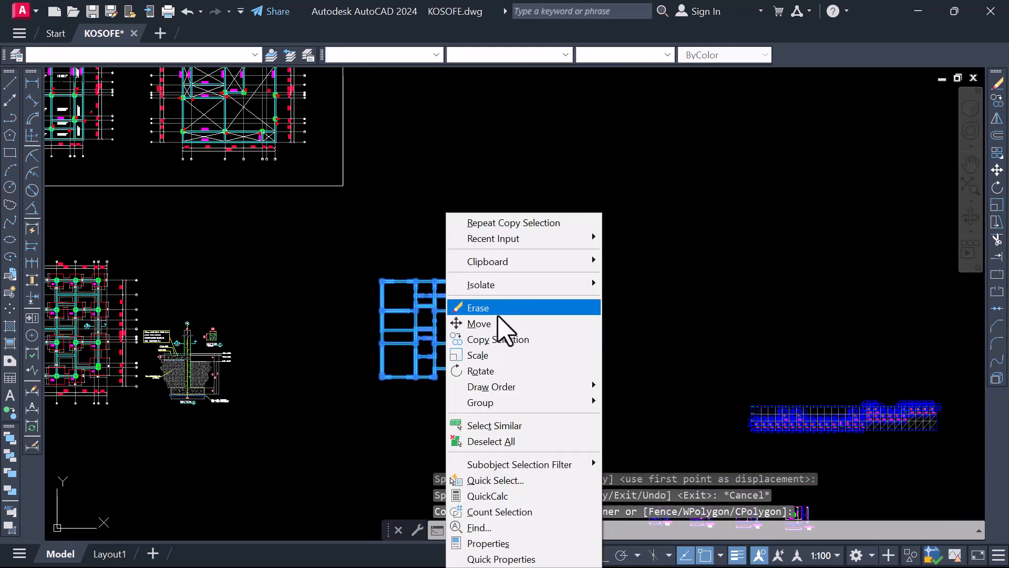
pyautogui.click(480, 324)
pyautogui.click(467, 331)
pyautogui.click(804, 212)
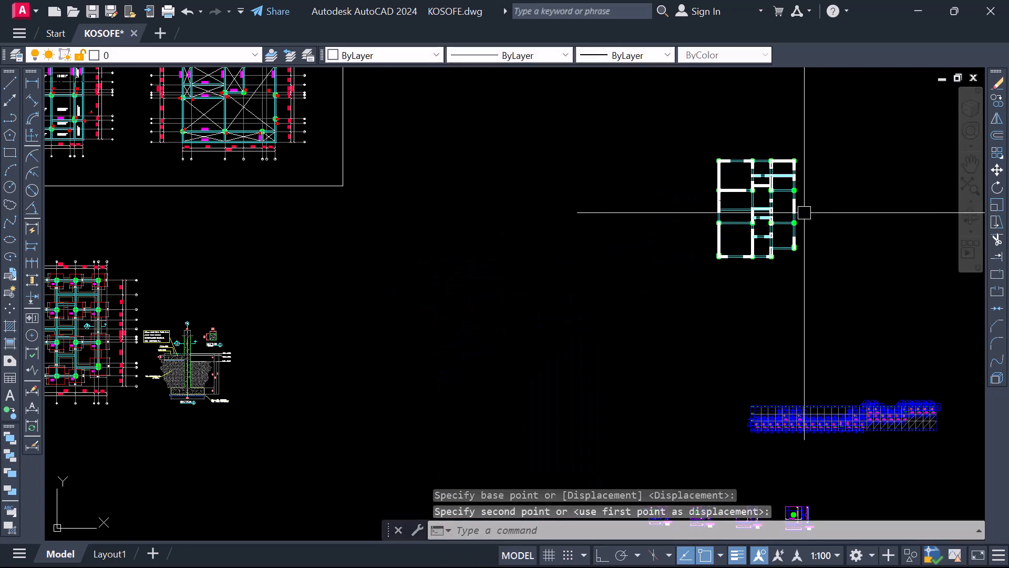
# Move the large empty title sheet copy so that it frames the foundation plan and its section details
pyautogui.scroll(-3, 805, 212)
pyautogui.scroll(-1, 495, 296)
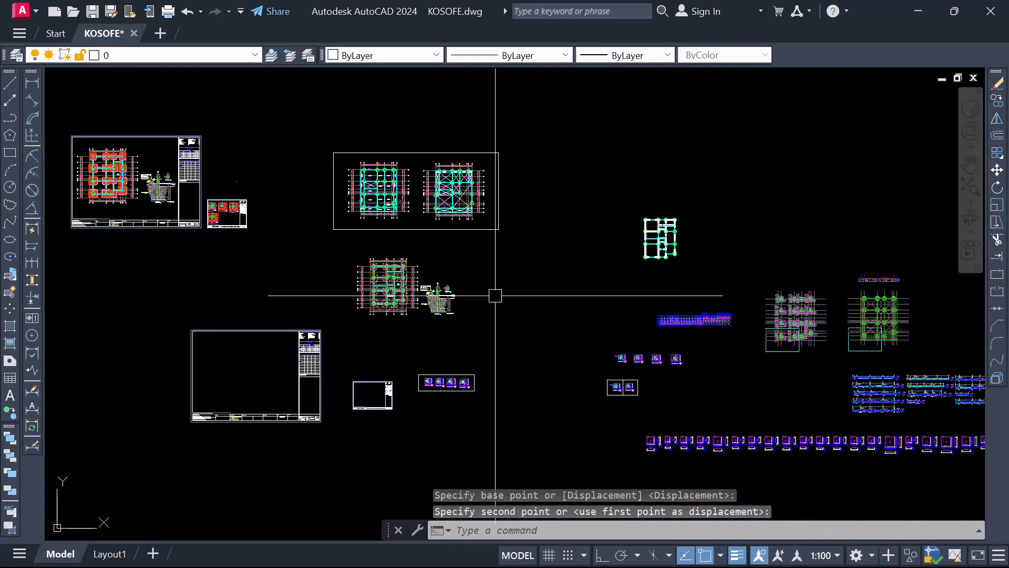
pyautogui.click(324, 450)
pyautogui.click(178, 314)
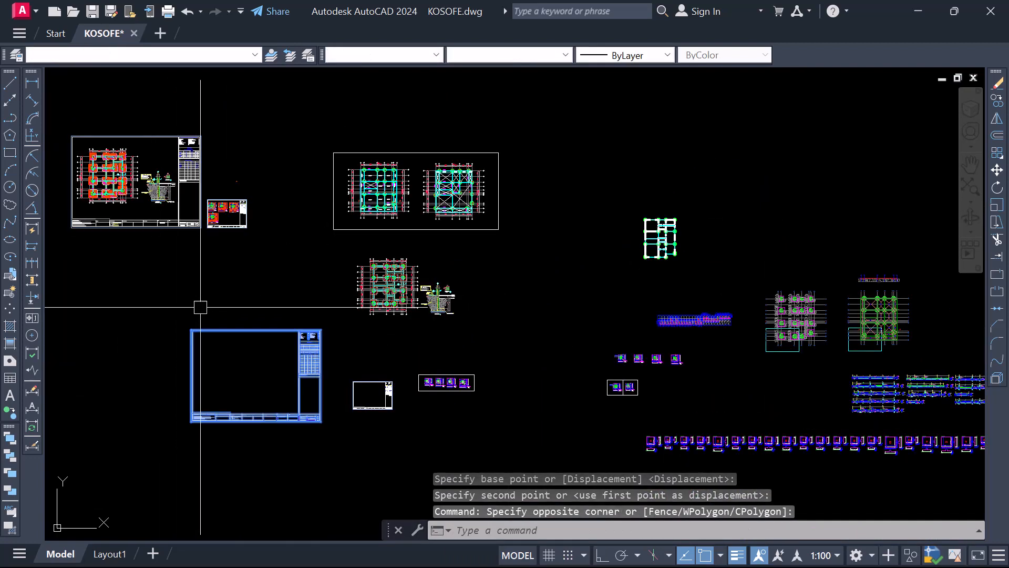
pyautogui.rightClick(246, 359)
pyautogui.click(266, 330)
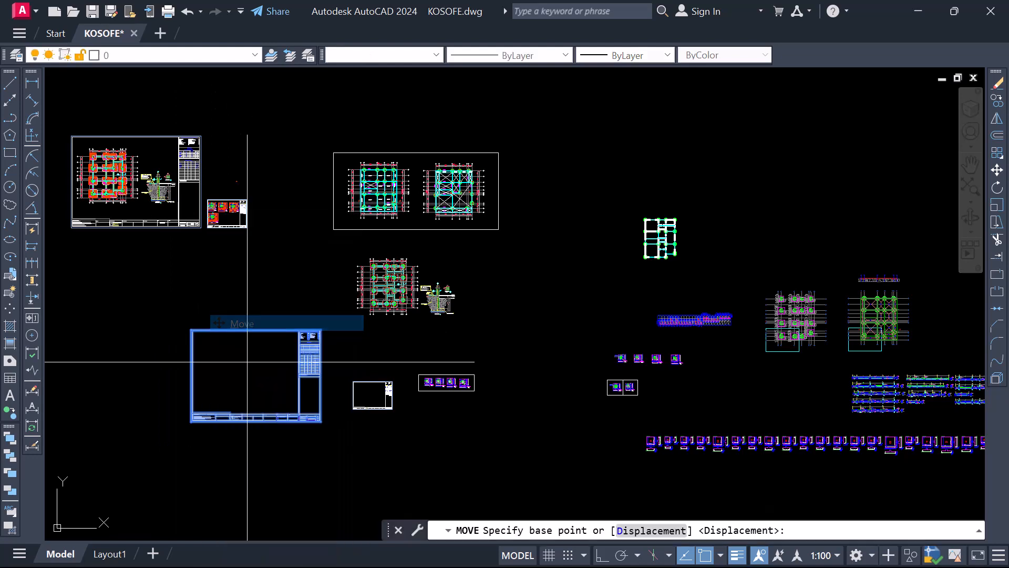
pyautogui.click(242, 371)
pyautogui.scroll(5, 388, 284)
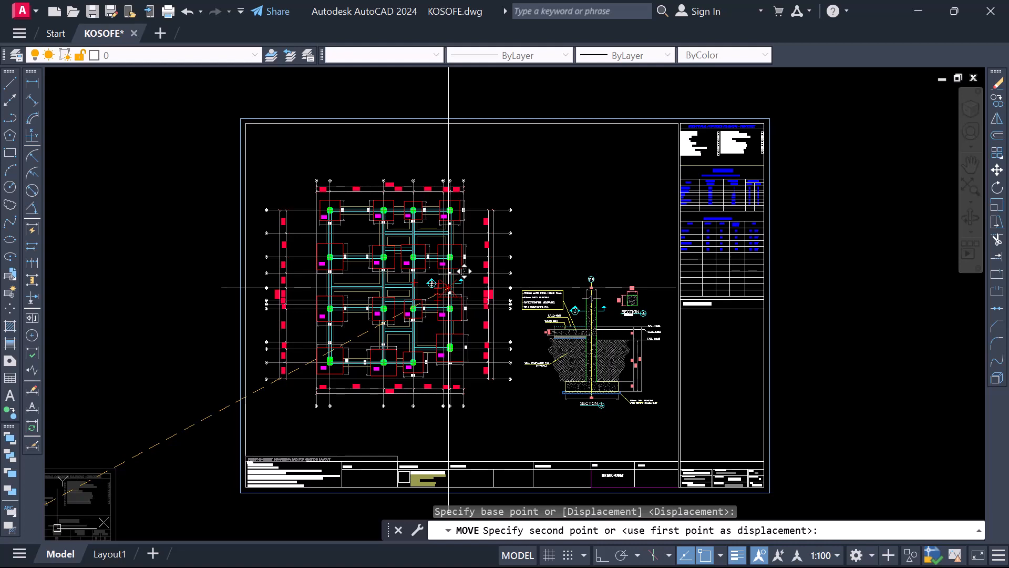
pyautogui.click(448, 288)
pyautogui.scroll(-4, 454, 350)
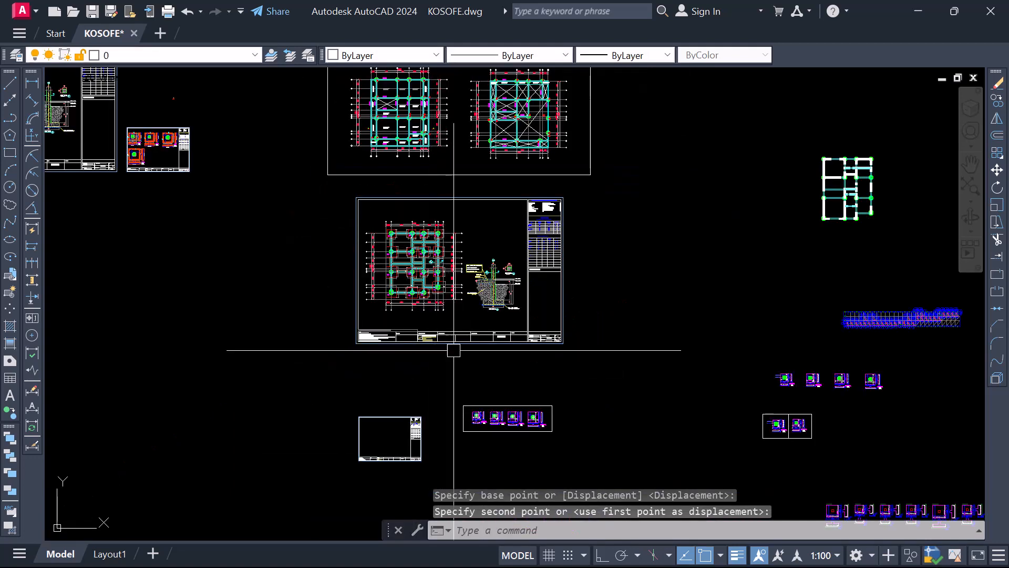
# Check the Layout1 paper space and return to the foundation drawings in model space
pyautogui.click(110, 555)
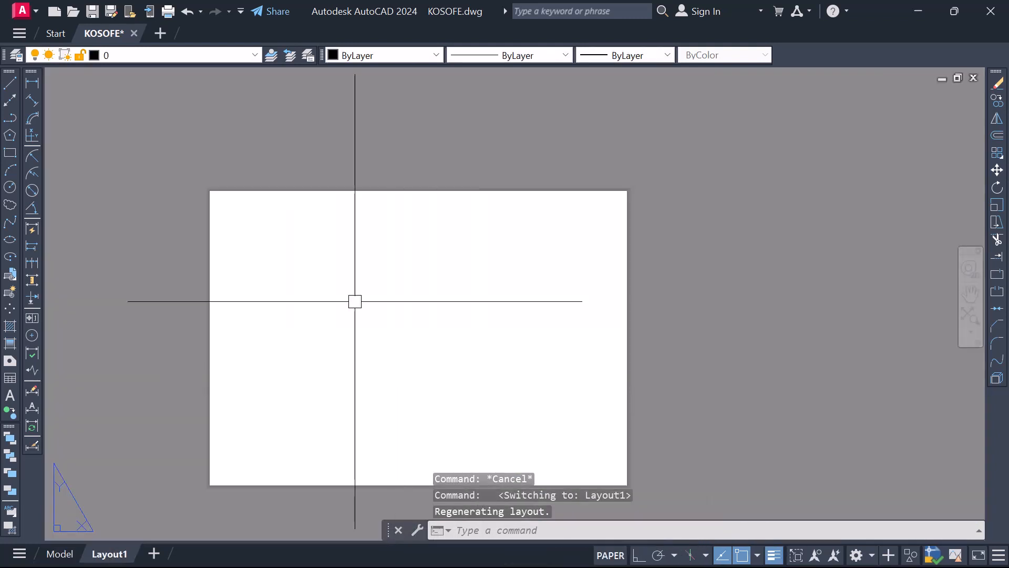
pyautogui.click(59, 555)
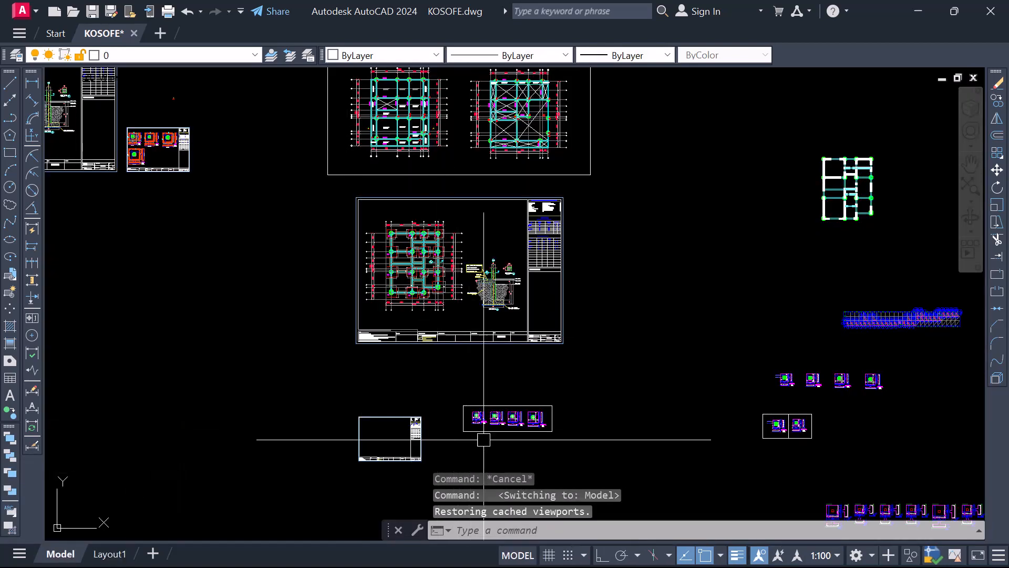
pyautogui.scroll(-2, 408, 394)
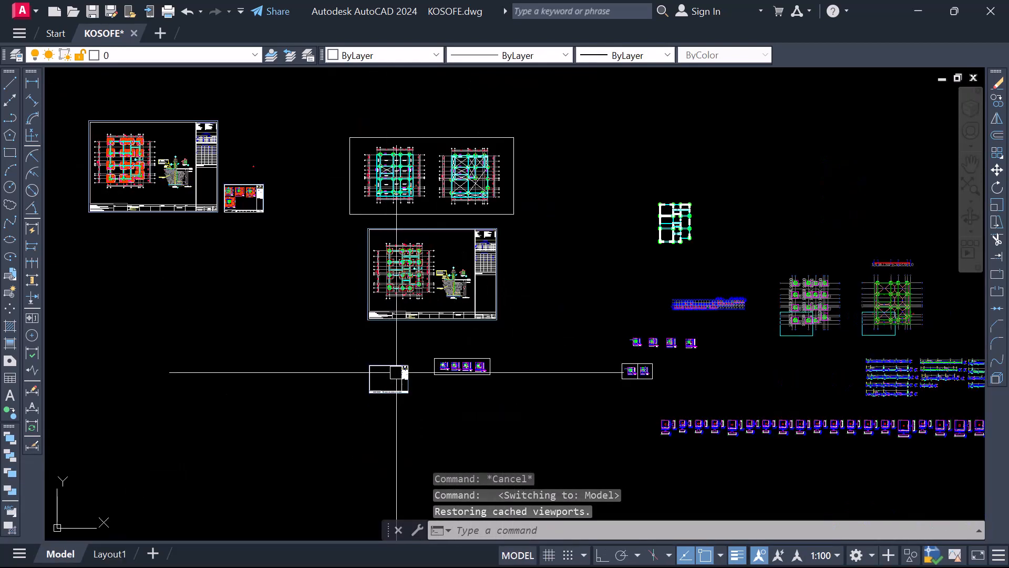
pyautogui.scroll(4, 483, 318)
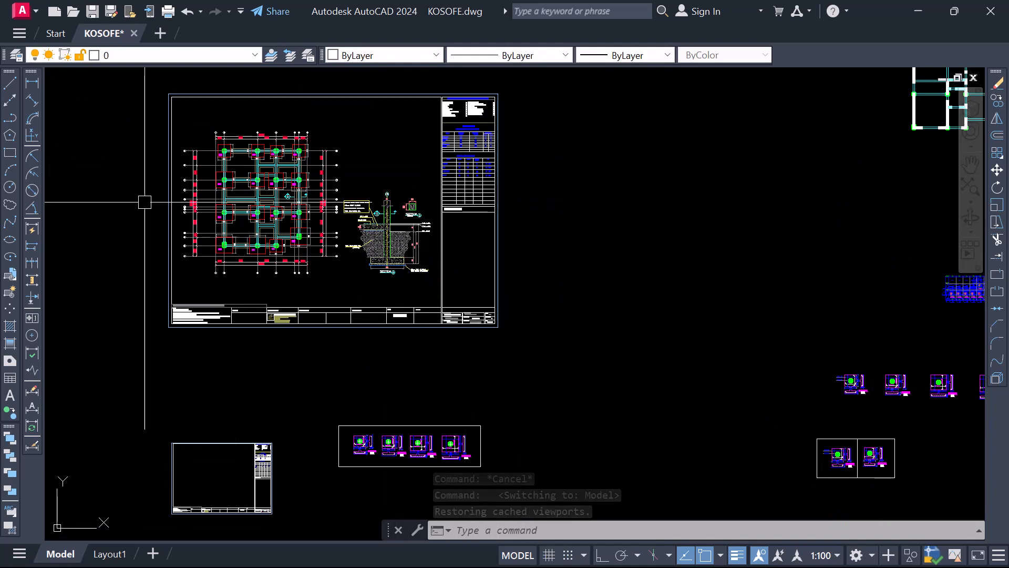
# Draw a horizontal line with Ortho on, extending right from the lower-right outer corner of the foundation plan's title sheet
pyautogui.click(600, 555)
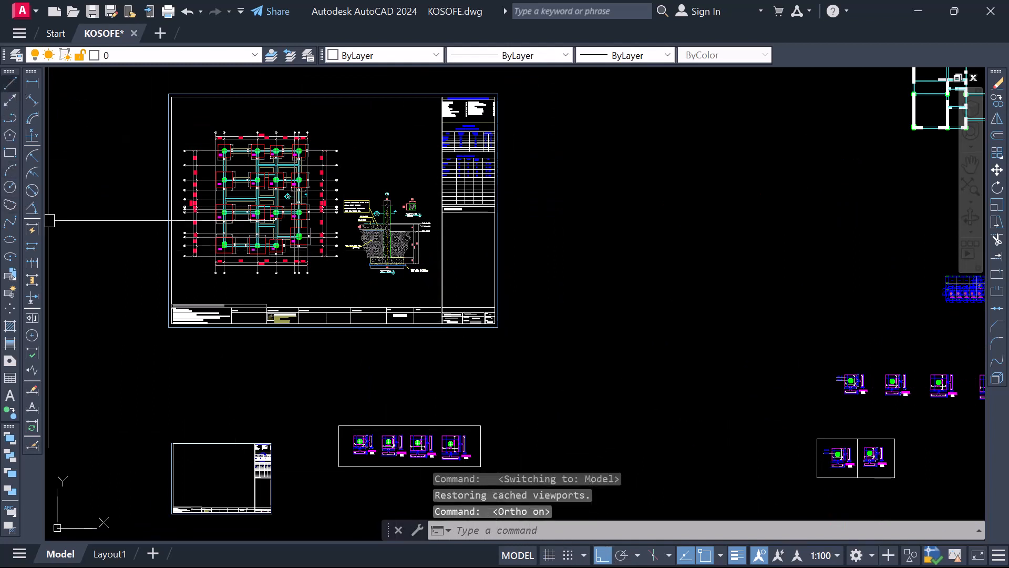
pyautogui.click(10, 83)
pyautogui.scroll(8, 494, 325)
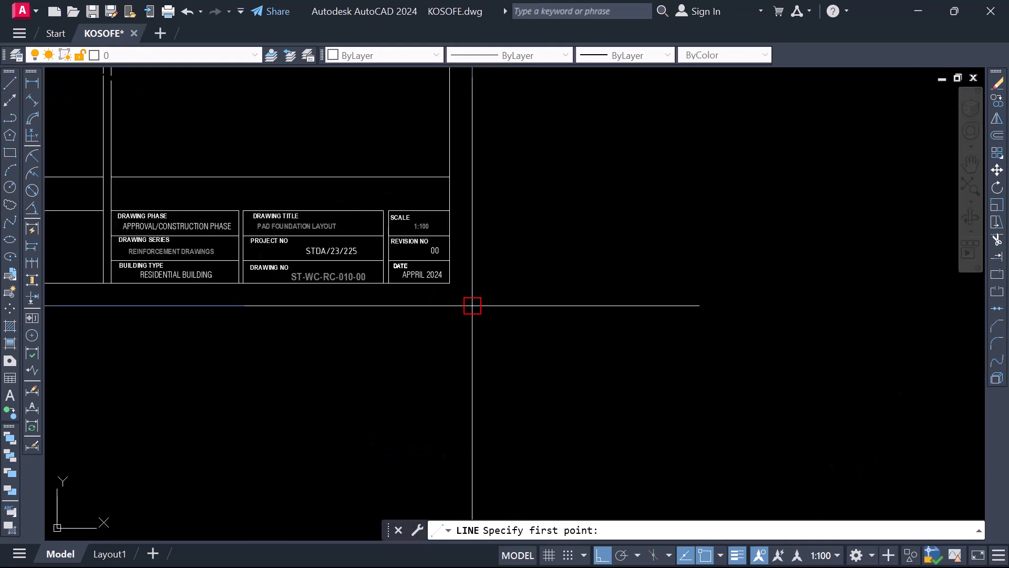
pyautogui.click(473, 305)
pyautogui.scroll(-5, 400, 316)
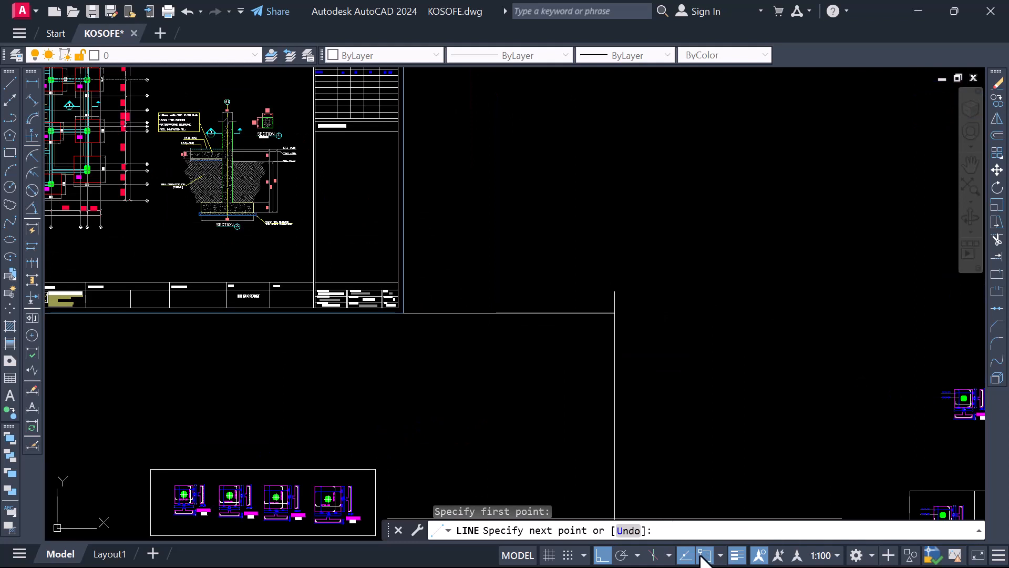
pyautogui.click(705, 555)
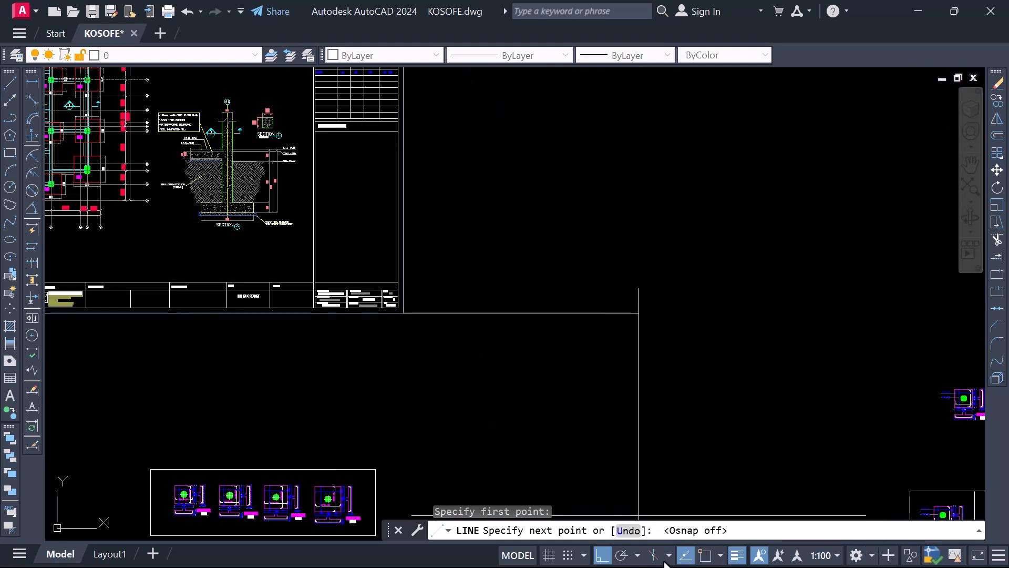
pyautogui.click(705, 555)
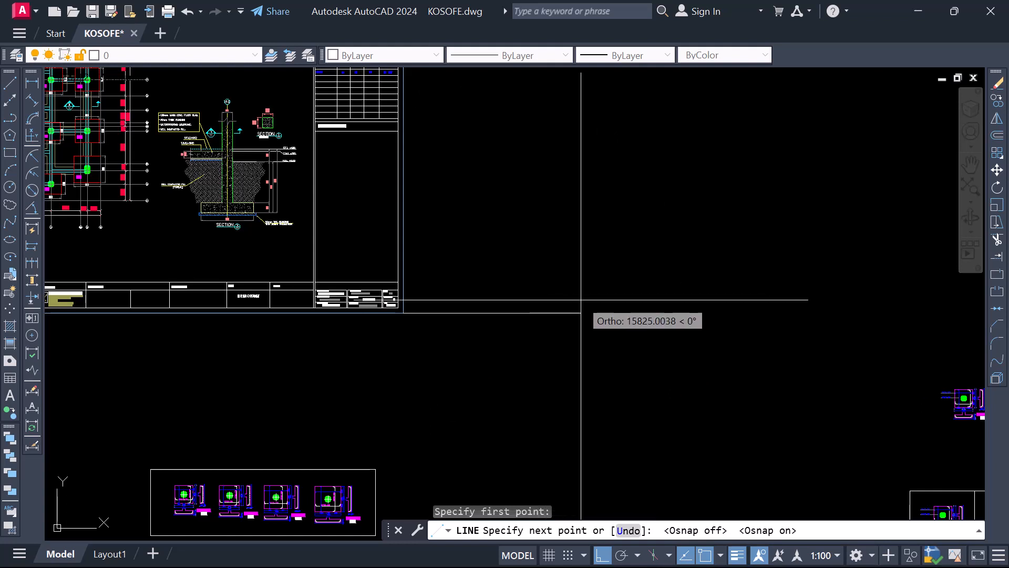
pyautogui.scroll(-1, 574, 338)
pyautogui.click(629, 320)
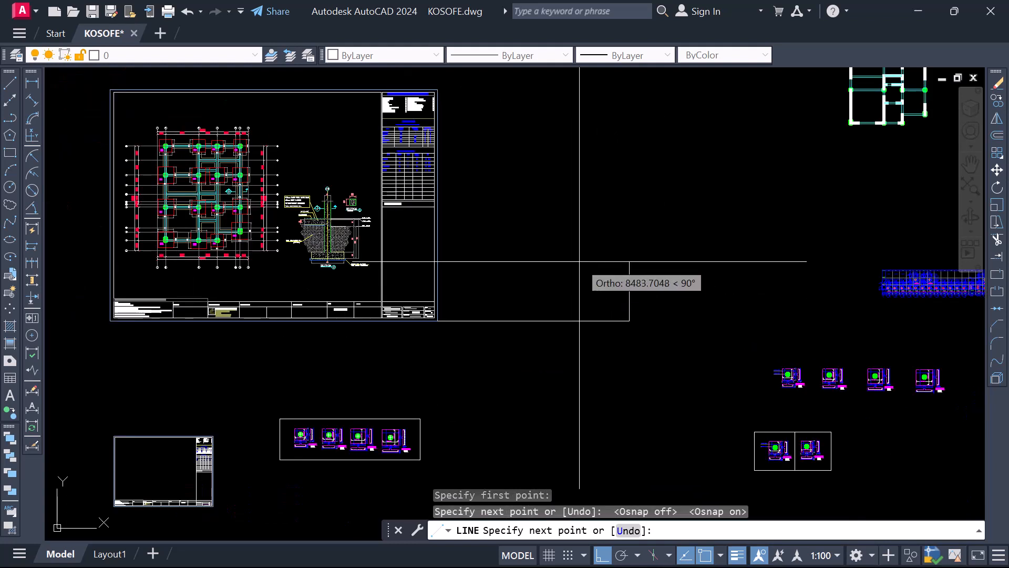
pyautogui.press('Escape')
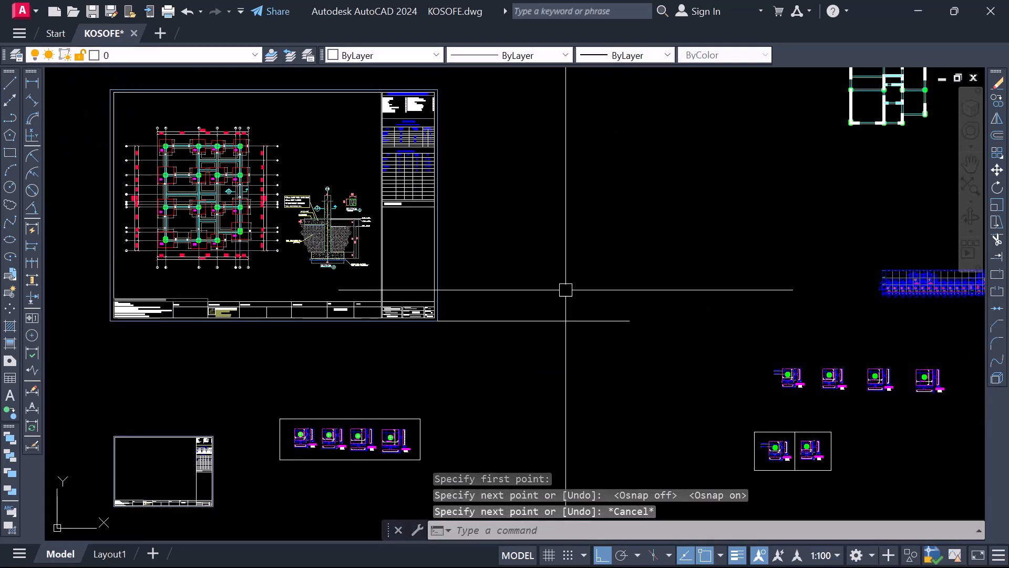
# Move the Base Type 1 and Base Type 2 details, with Ortho off, into the upper part of the small title sheet
pyautogui.scroll(-2, 552, 286)
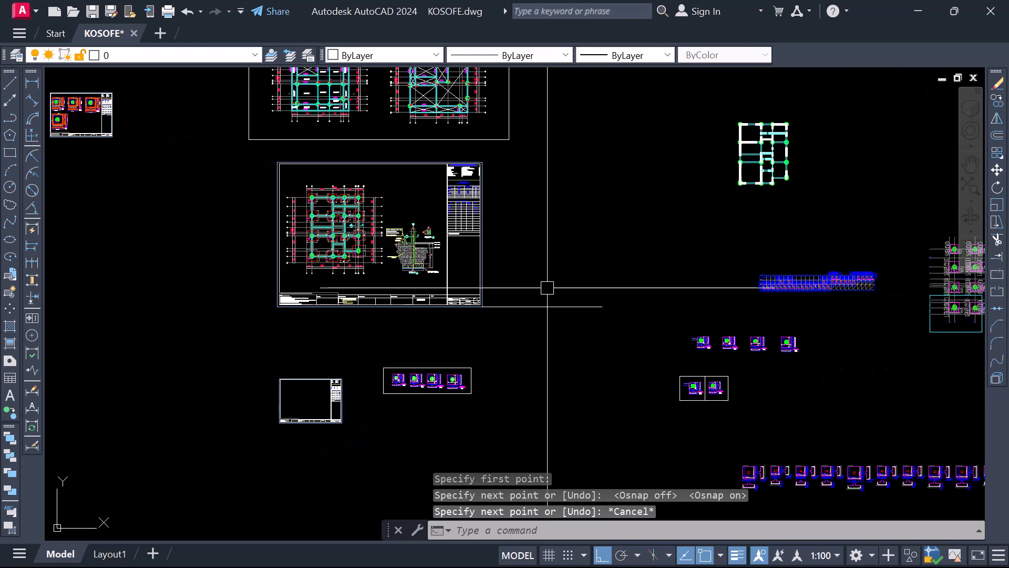
pyautogui.click(353, 443)
pyautogui.scroll(5, 393, 394)
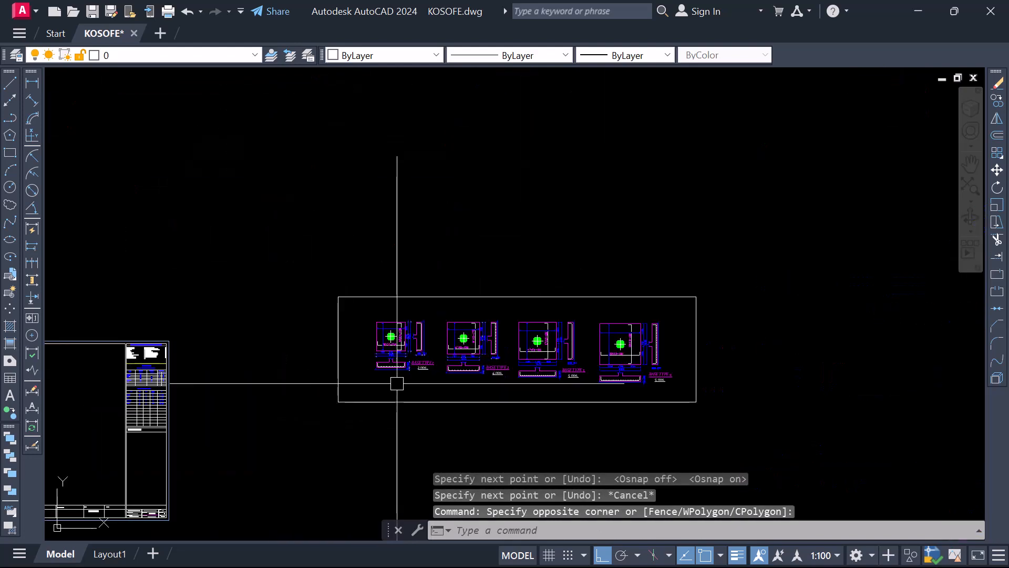
pyautogui.scroll(-2, 446, 246)
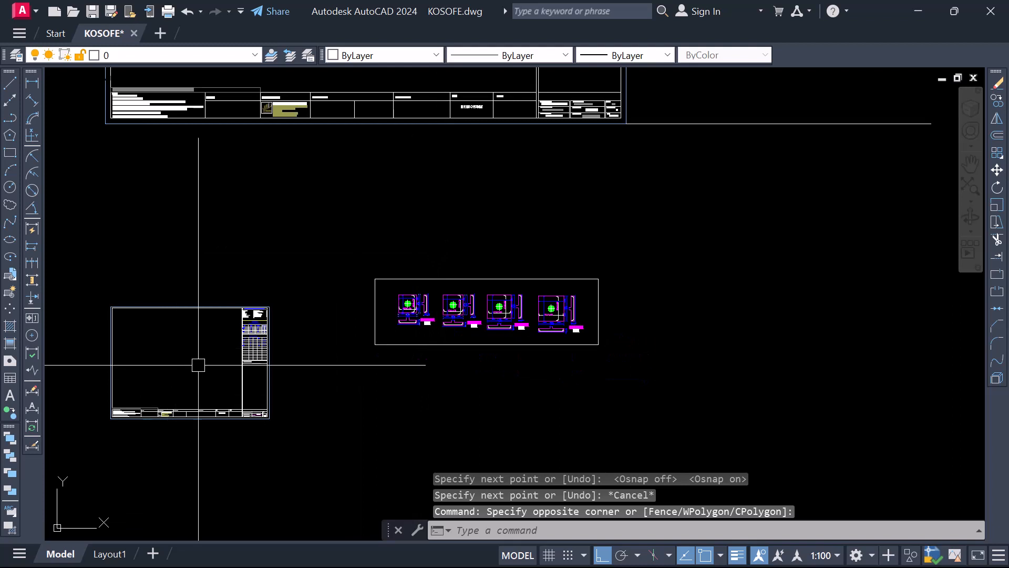
pyautogui.scroll(4, 438, 323)
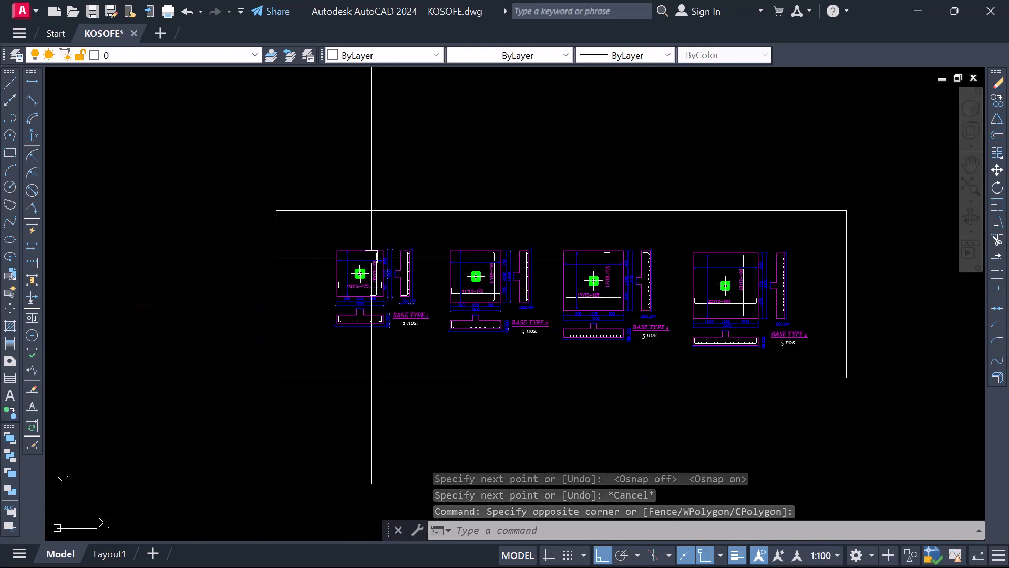
pyautogui.click(312, 235)
pyautogui.click(559, 355)
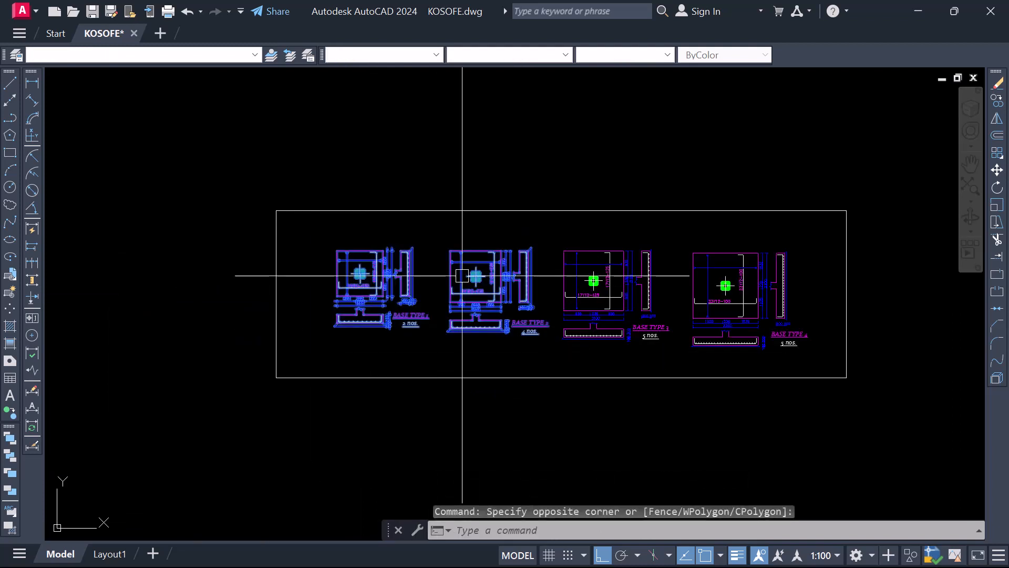
pyautogui.rightClick(438, 277)
pyautogui.click(466, 324)
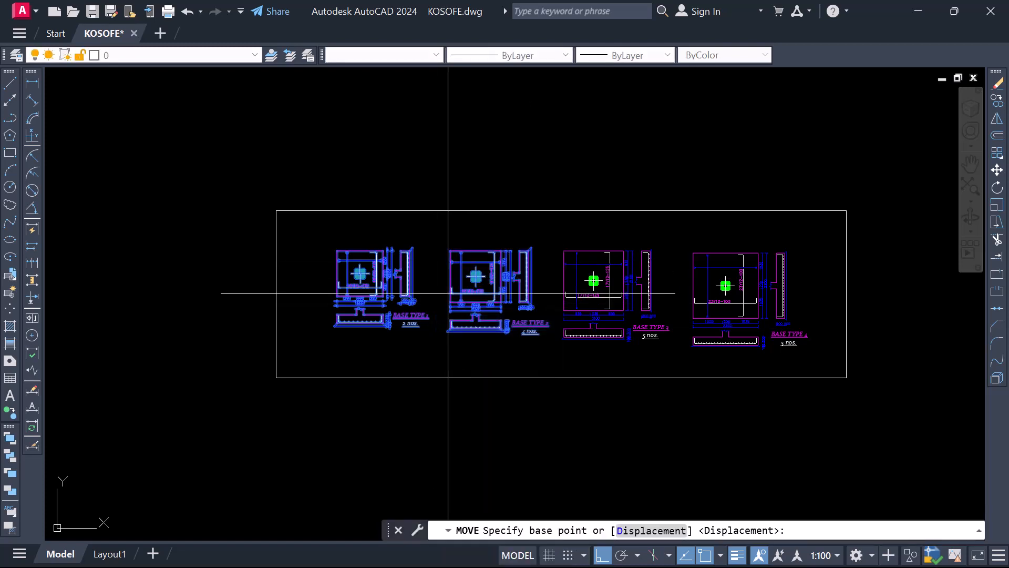
pyautogui.click(475, 259)
pyautogui.scroll(-4, 491, 270)
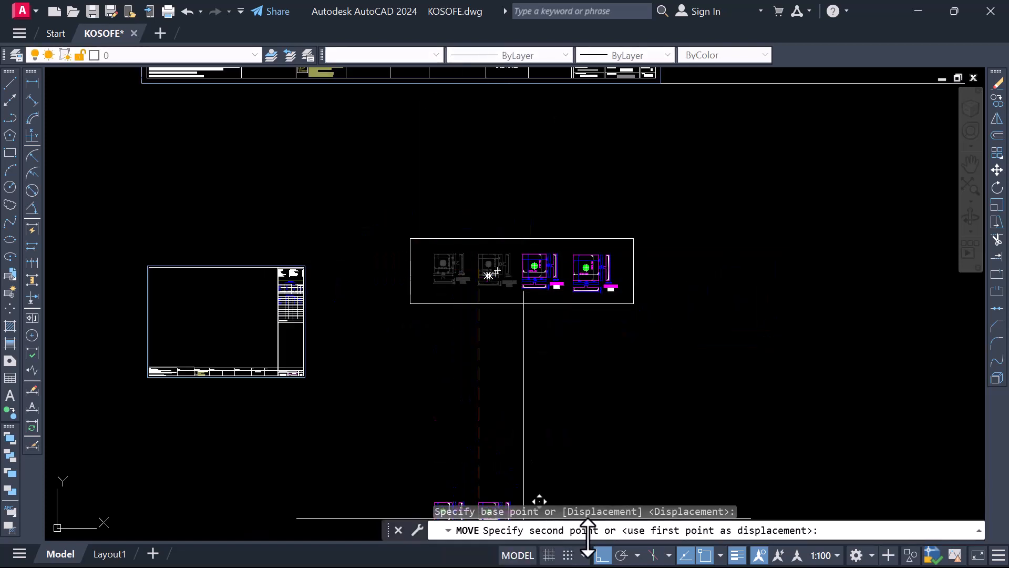
pyautogui.click(602, 555)
pyautogui.scroll(4, 206, 297)
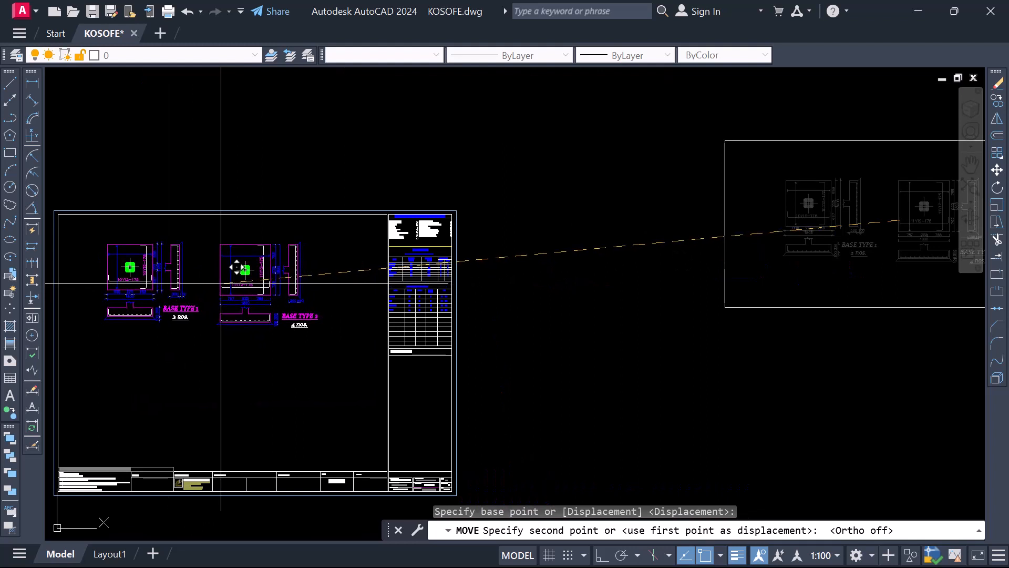
pyautogui.click(222, 279)
# Move the Base Type 3 and Base Type 4 details into the small title sheet, below Base Types 1 and 2
pyautogui.scroll(-4, 247, 283)
pyautogui.scroll(4, 525, 219)
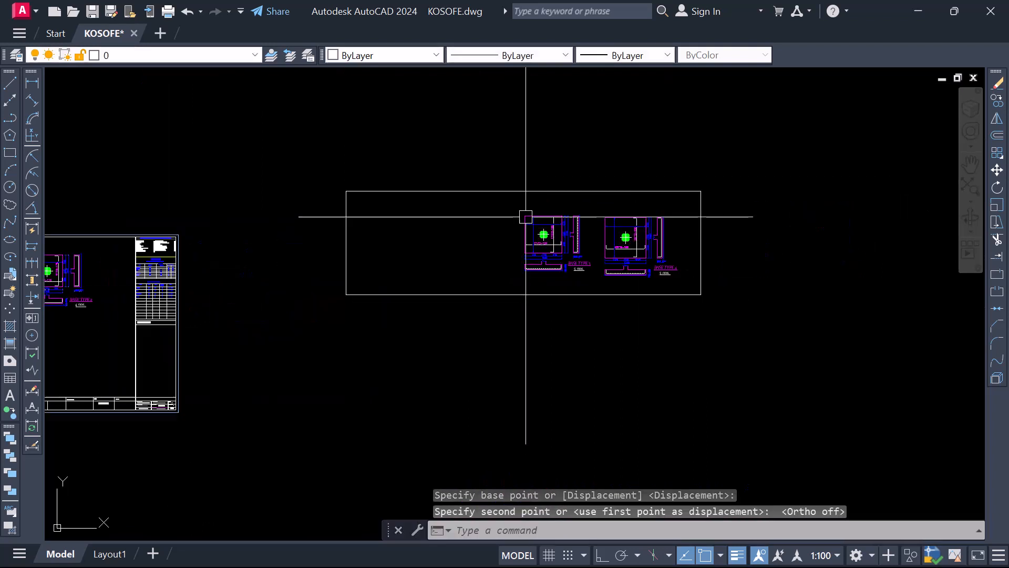
pyautogui.click(503, 200)
pyautogui.click(802, 343)
pyautogui.rightClick(600, 214)
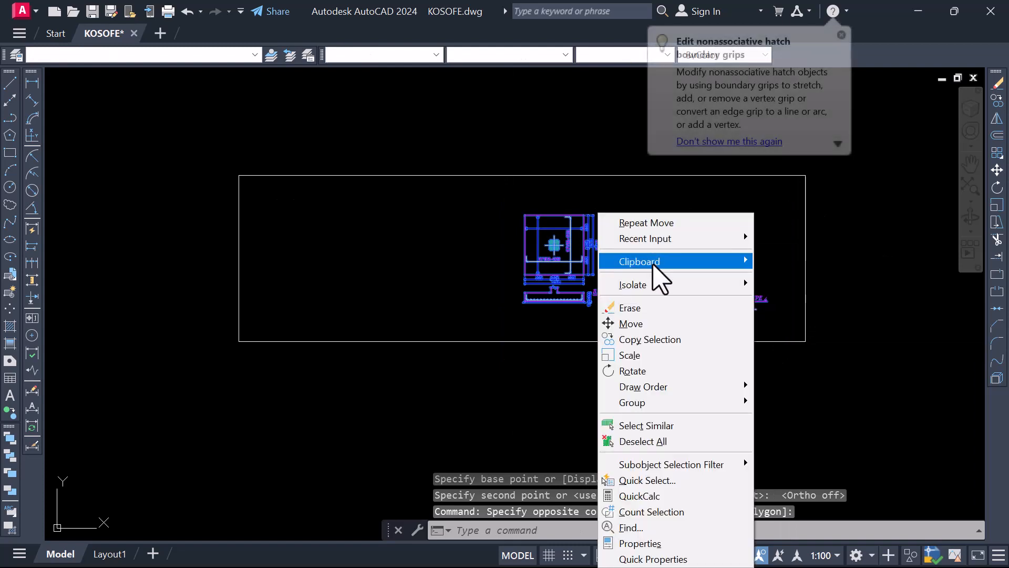
pyautogui.click(655, 328)
pyautogui.click(626, 257)
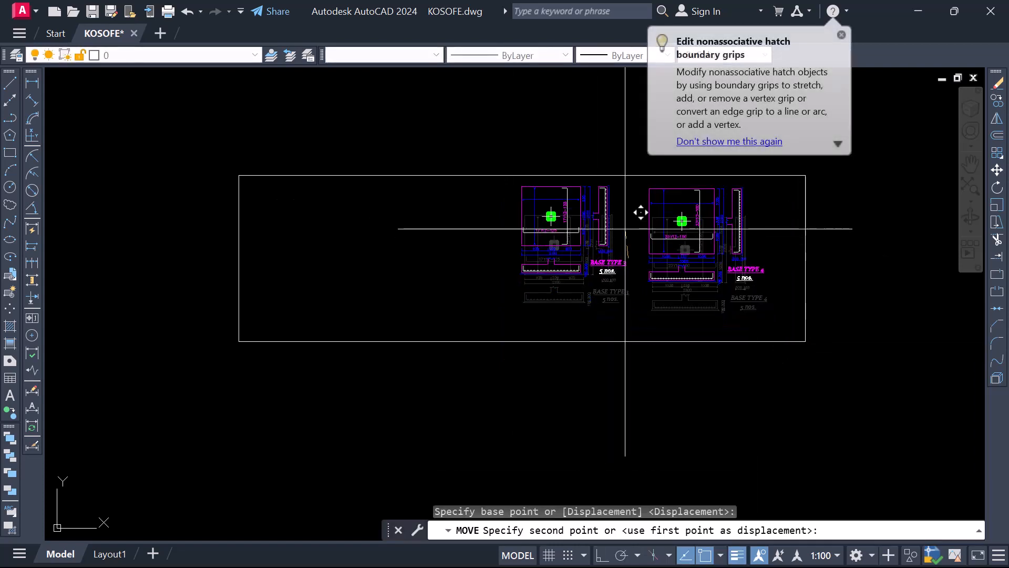
pyautogui.scroll(-3, 370, 279)
pyautogui.scroll(6, 369, 280)
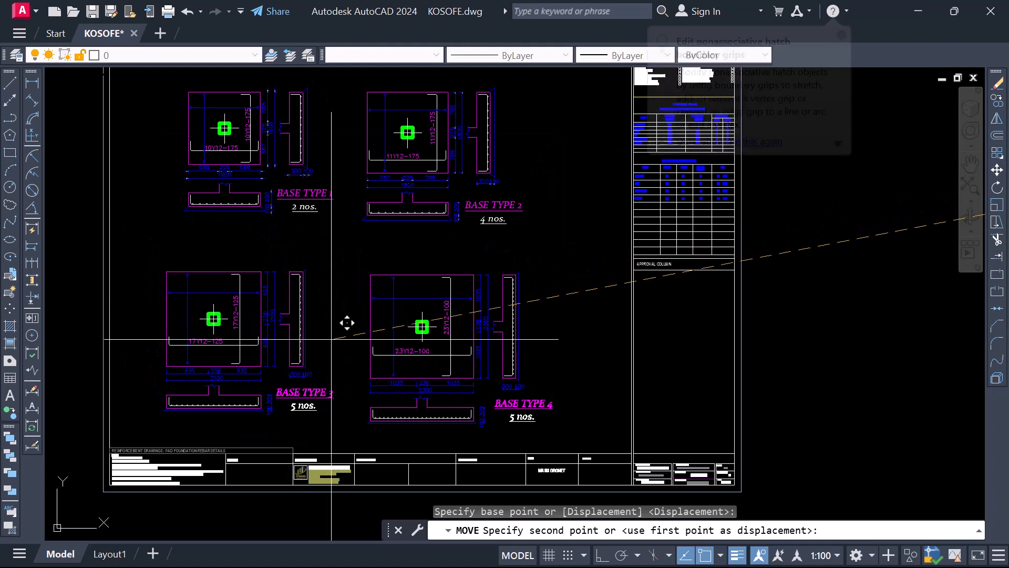
pyautogui.click(332, 339)
# Move the Base Type 1 detail so its left edge lines up vertically with the left edge of Base Type 3 below it
pyautogui.scroll(-3, 331, 295)
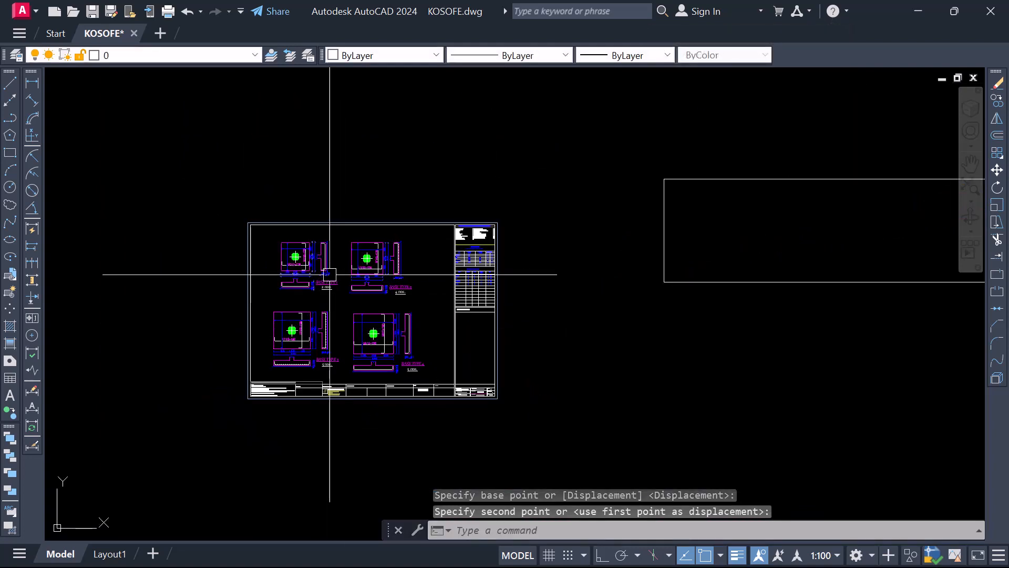
pyautogui.scroll(1, 284, 240)
pyautogui.scroll(2, 284, 240)
pyautogui.click(230, 221)
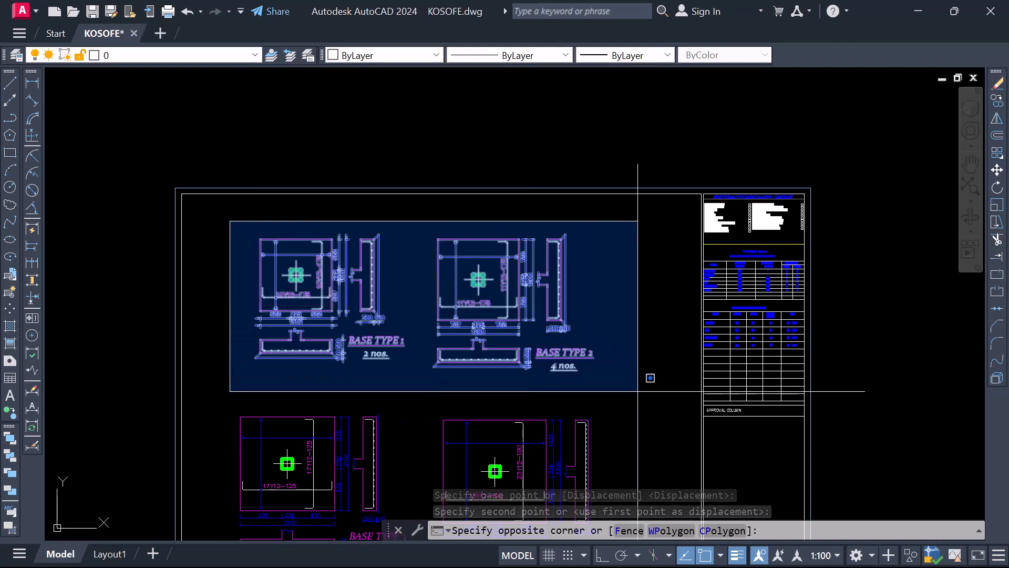
pyautogui.click(410, 381)
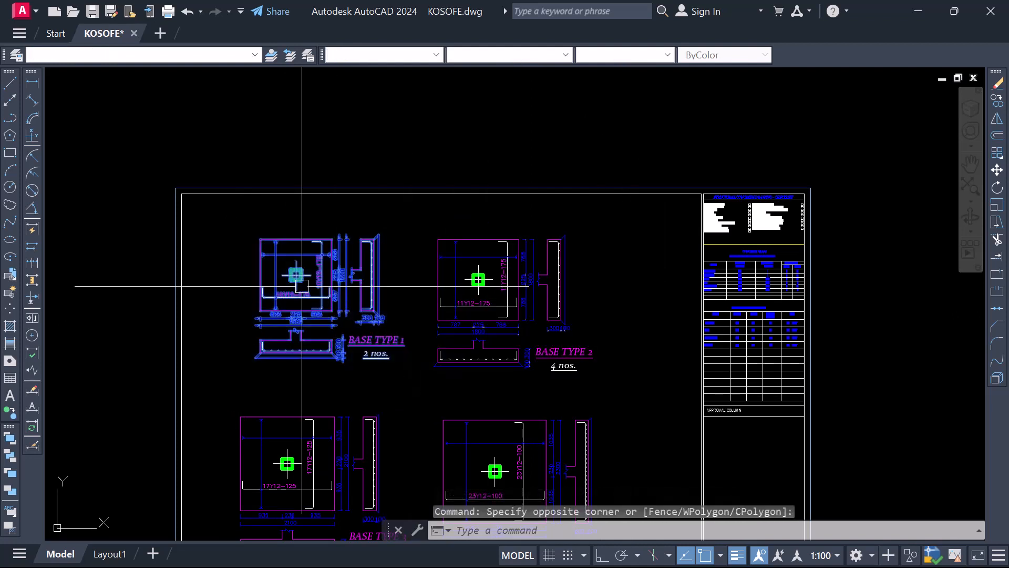
pyautogui.rightClick(301, 282)
pyautogui.click(428, 323)
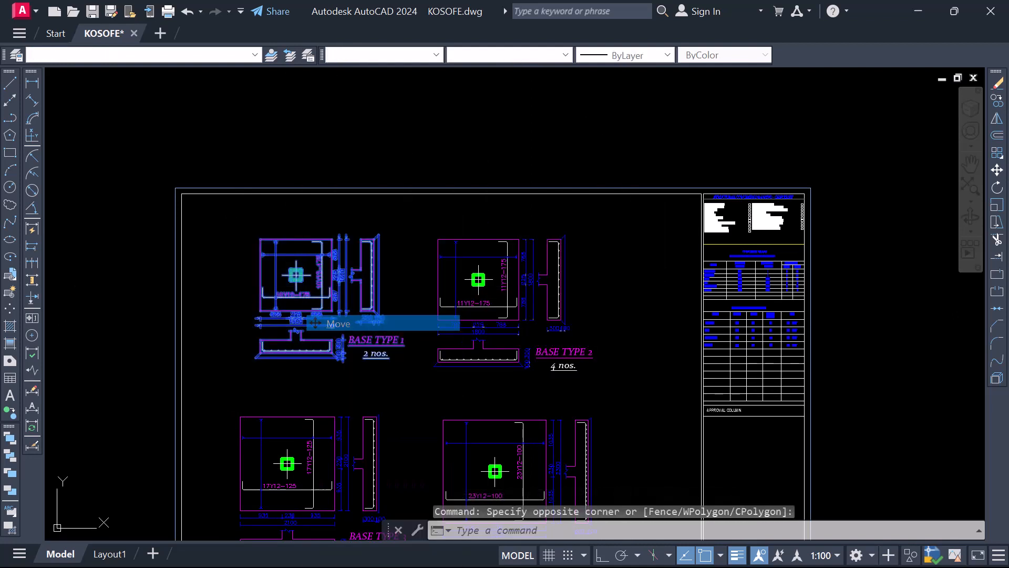
pyautogui.click(262, 289)
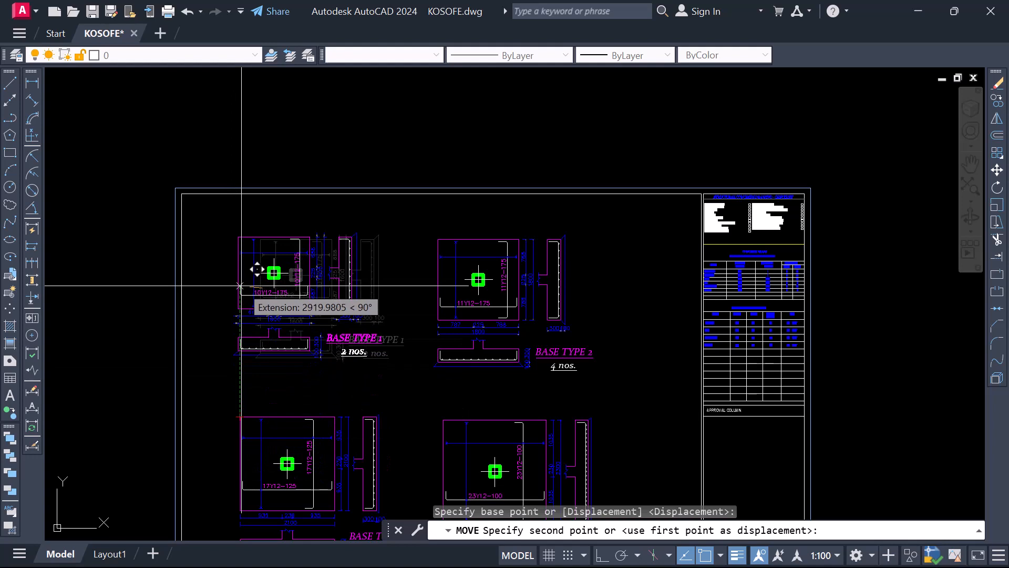
pyautogui.click(240, 286)
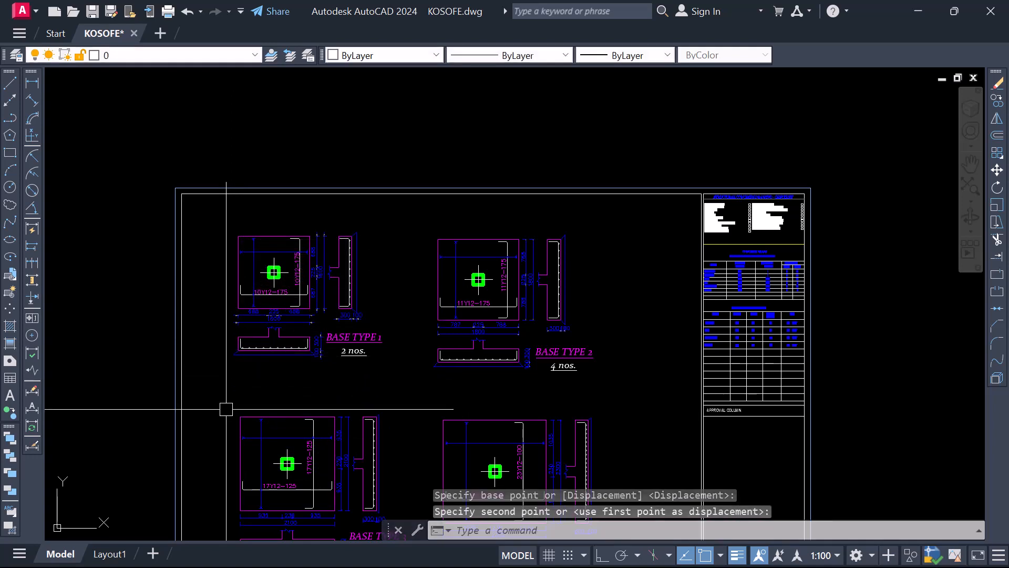
# Move the Base Type 2 detail so its left edge lines up vertically with the left edge of Base Type 4 below it
pyautogui.scroll(-4, 300, 316)
pyautogui.scroll(4, 292, 241)
pyautogui.click(298, 235)
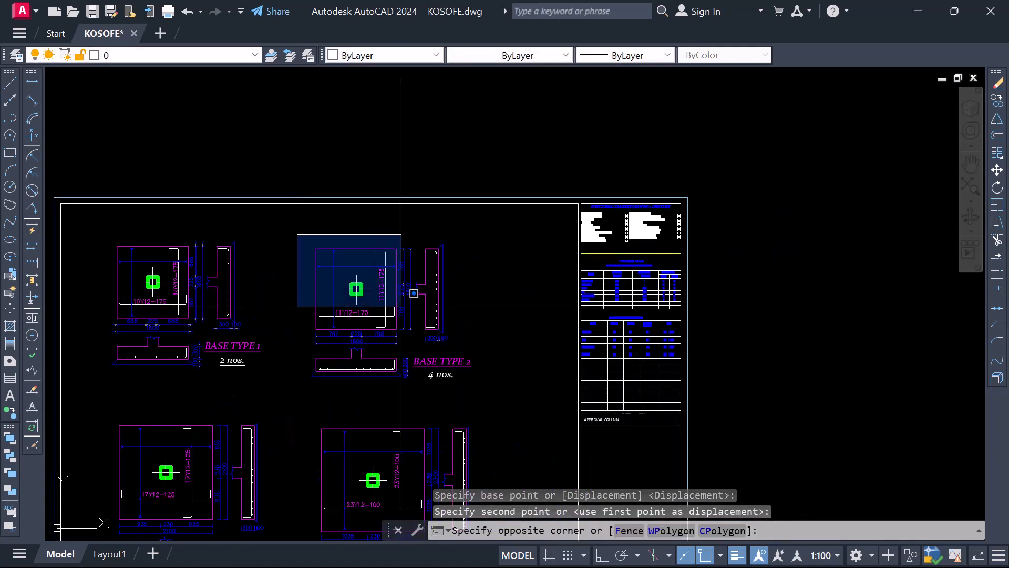
pyautogui.click(488, 398)
pyautogui.rightClick(332, 336)
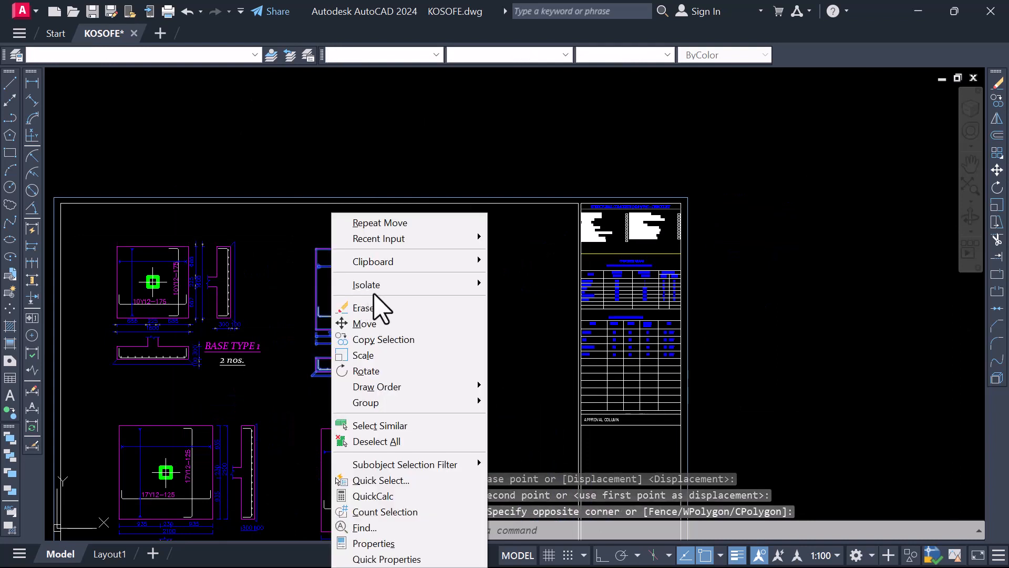
pyautogui.click(373, 324)
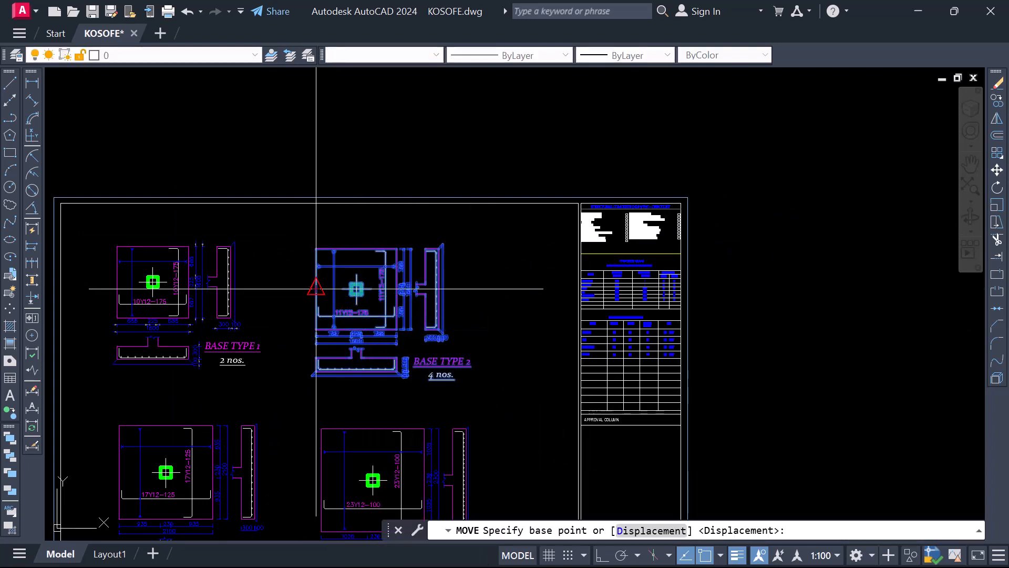
pyautogui.click(316, 288)
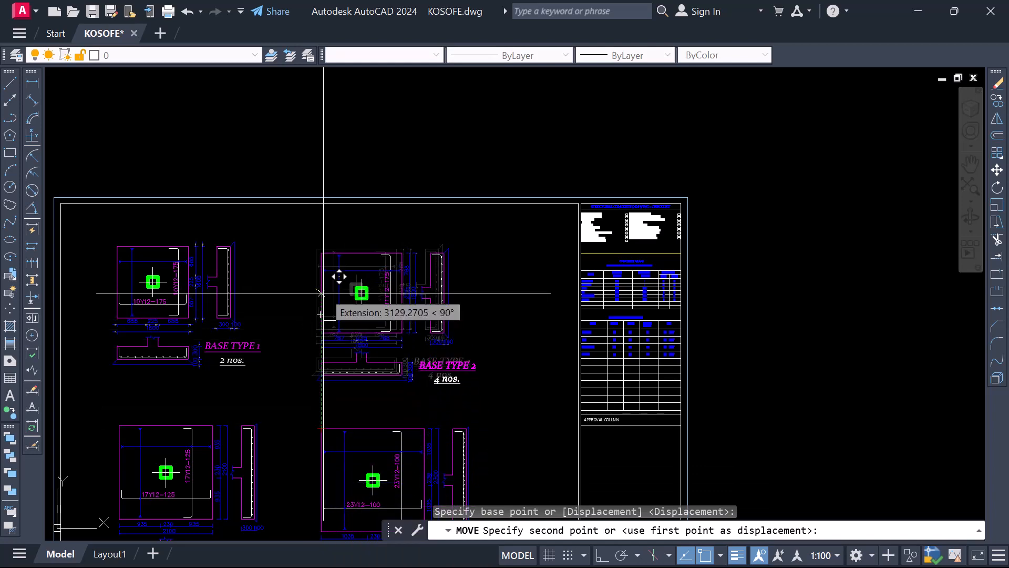
pyautogui.scroll(2, 334, 263)
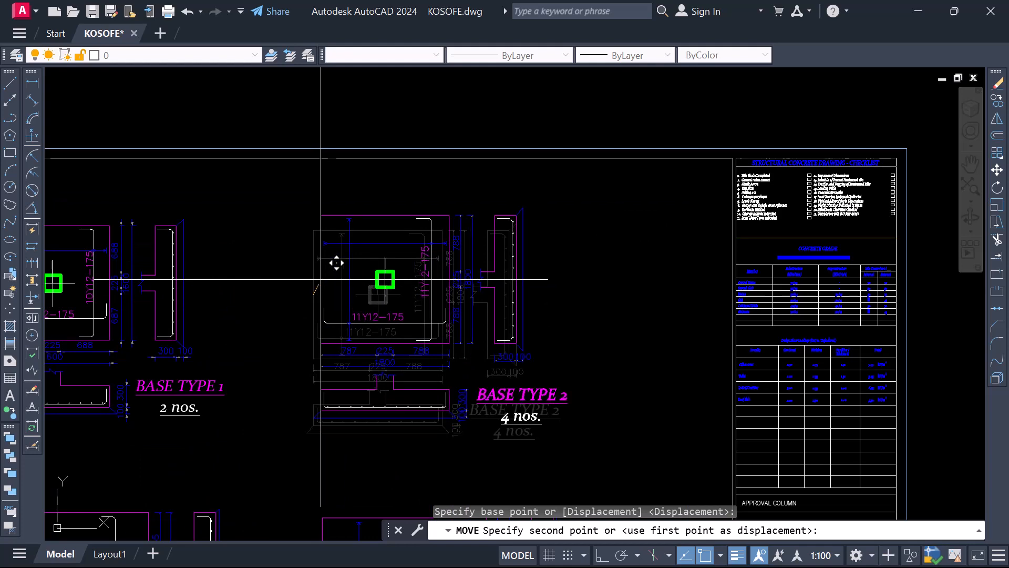
pyautogui.click(325, 282)
# Move the small title sheet with all four base details by its lower-left corner onto the horizontal guide line, just right of the foundation plan sheet
pyautogui.scroll(-6, 399, 232)
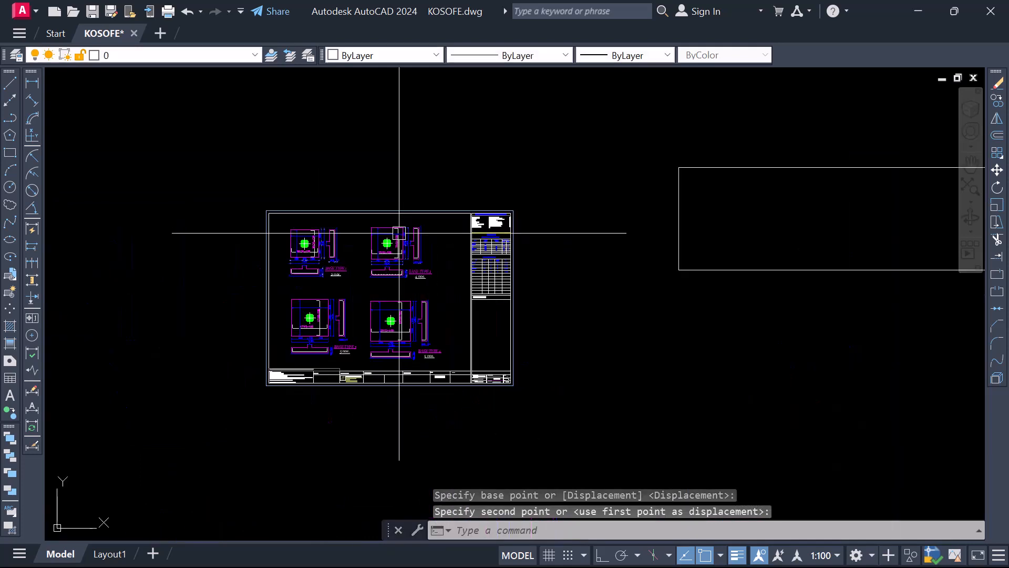
pyautogui.scroll(4, 377, 268)
pyautogui.scroll(-4, 361, 294)
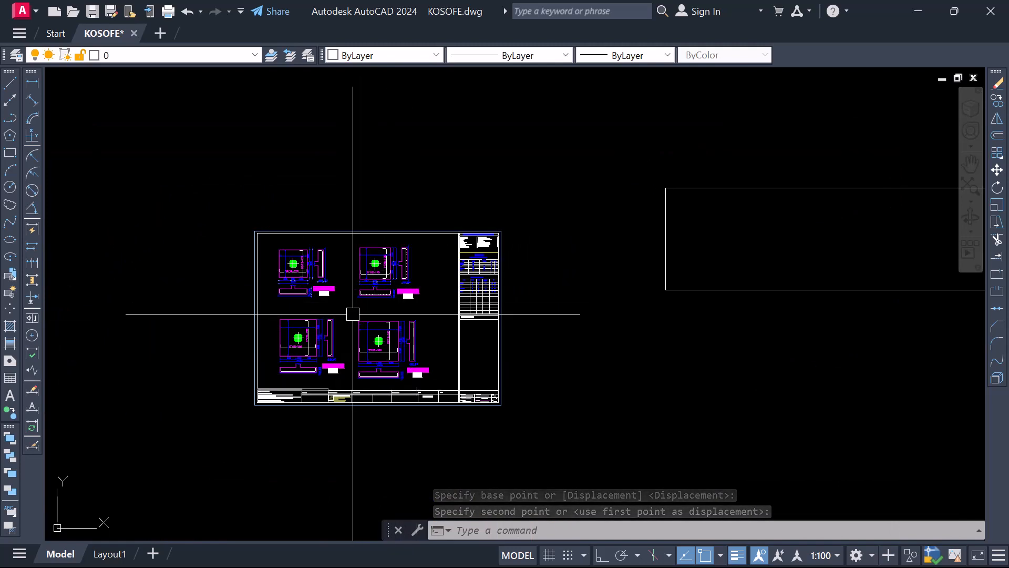
pyautogui.scroll(4, 351, 333)
pyautogui.scroll(-2, 347, 332)
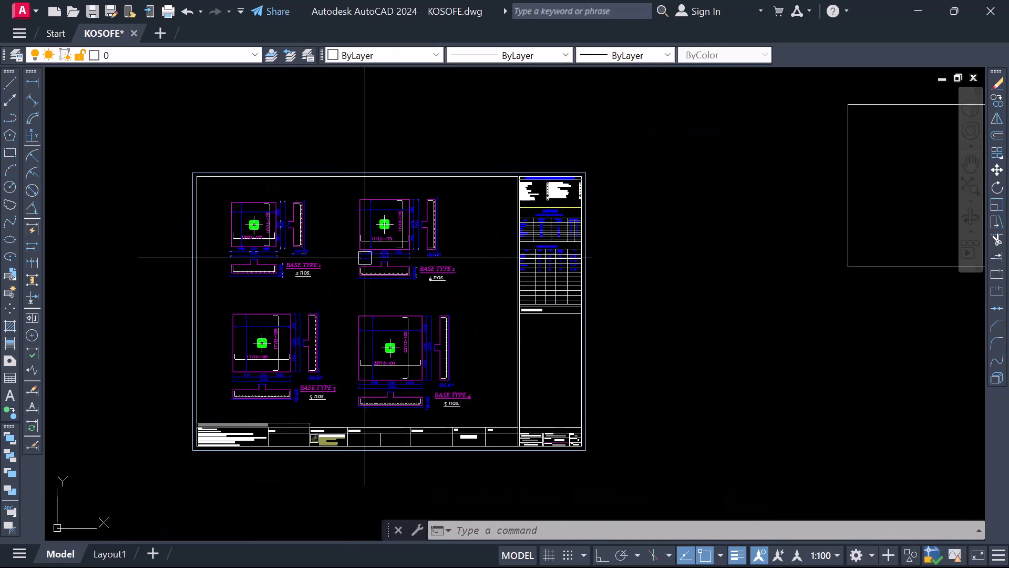
pyautogui.scroll(-2, 284, 261)
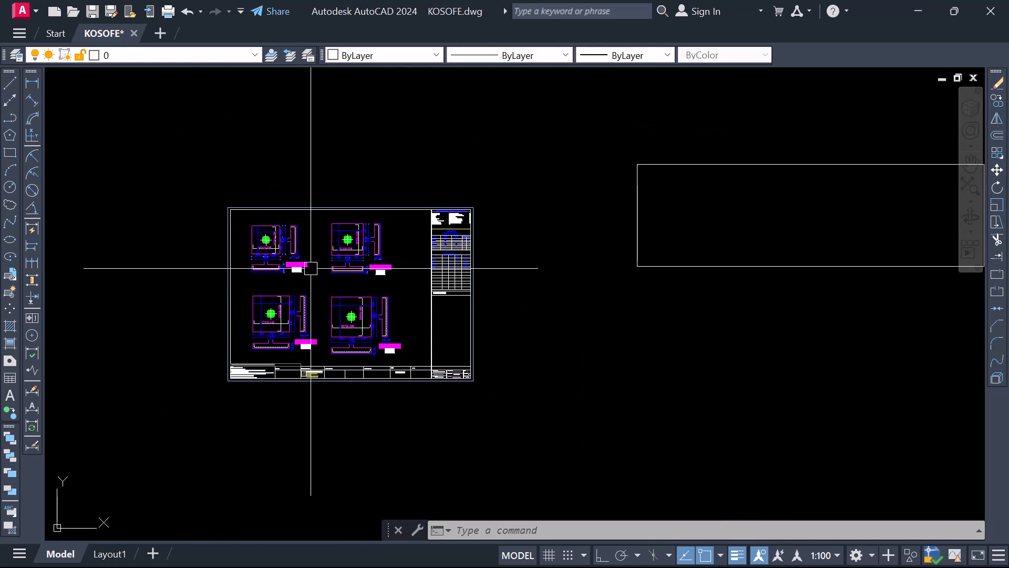
pyautogui.click(207, 184)
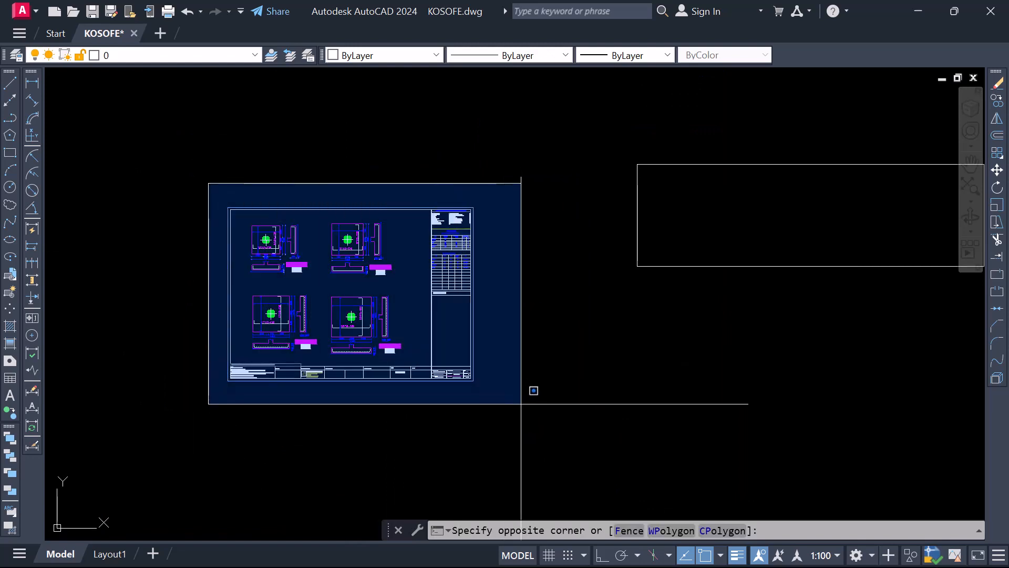
pyautogui.click(531, 391)
pyautogui.rightClick(319, 286)
pyautogui.click(347, 322)
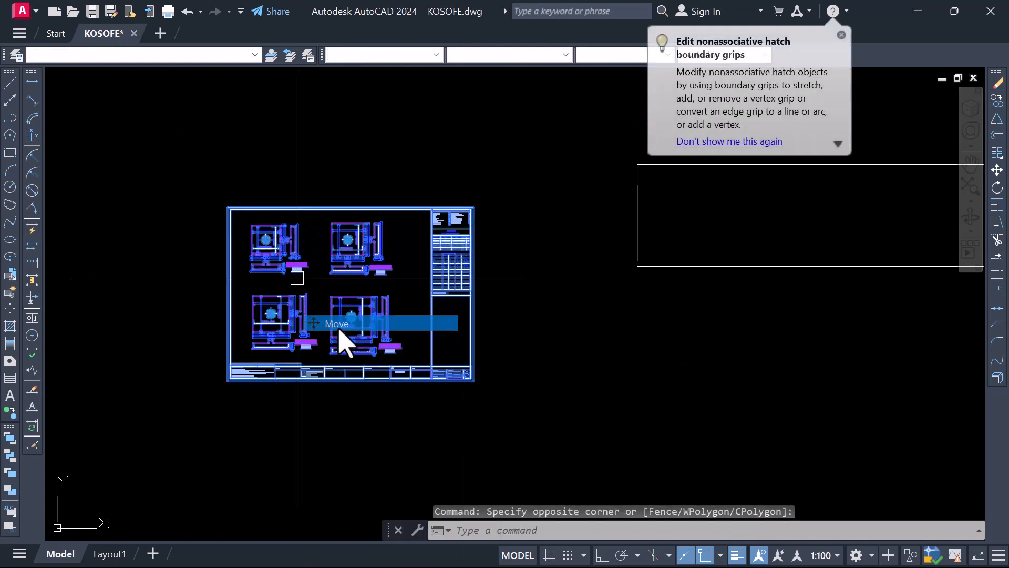
pyautogui.scroll(8, 228, 393)
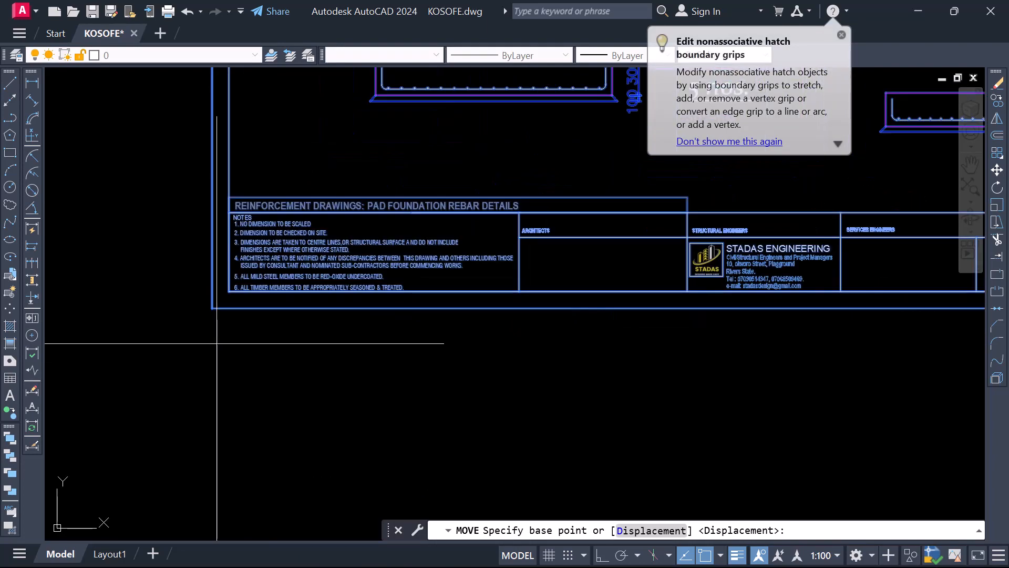
pyautogui.click(211, 308)
pyautogui.scroll(-8, 225, 294)
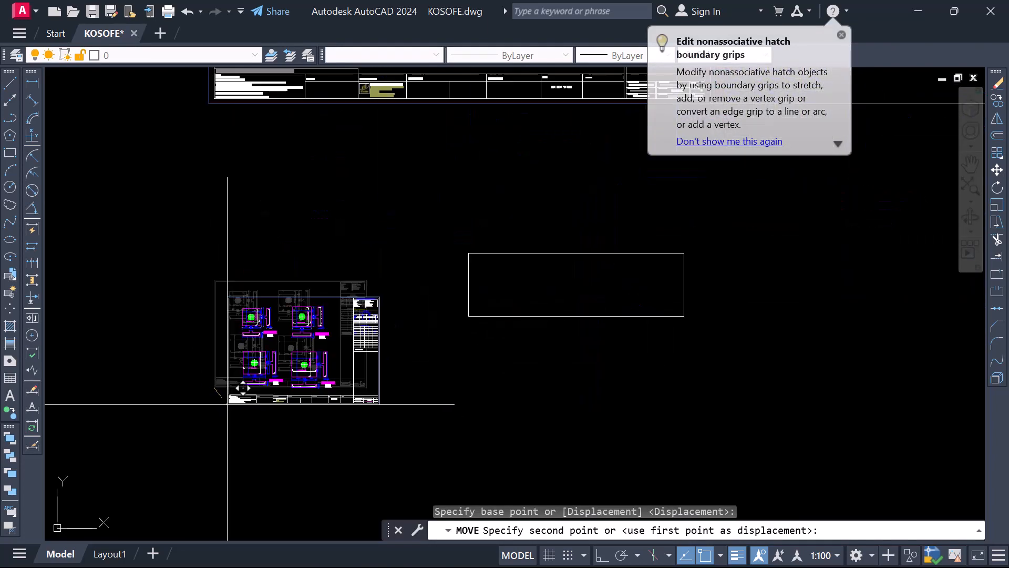
pyautogui.scroll(6, 386, 363)
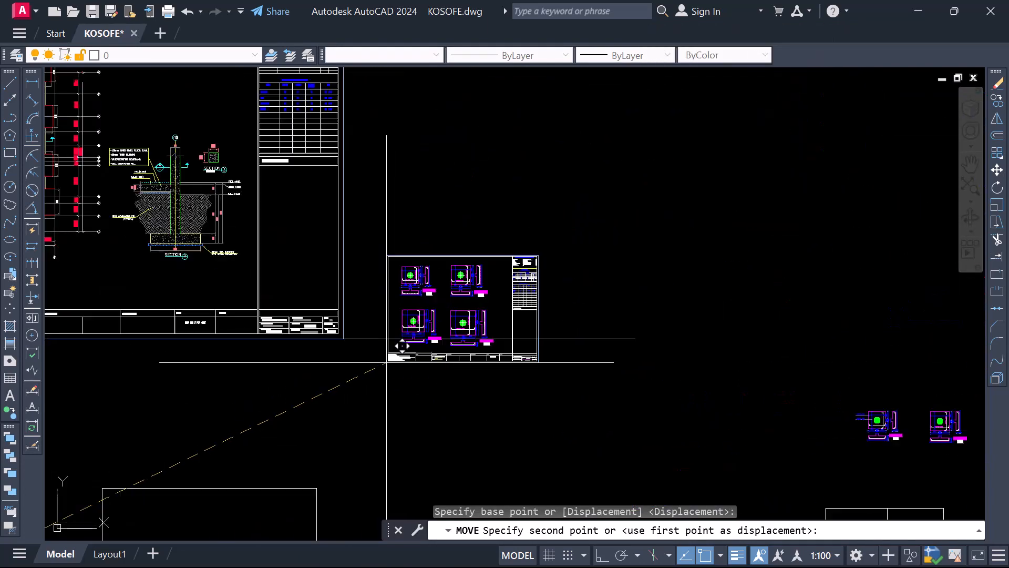
pyautogui.scroll(3, 387, 362)
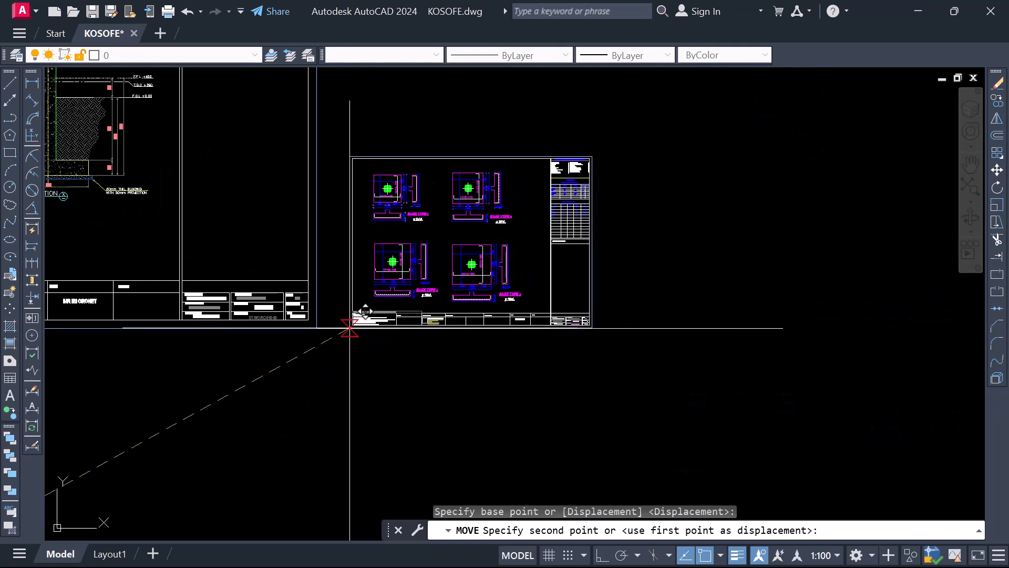
pyautogui.click(350, 328)
# Erase the horizontal guide line running along the bottom of the foundation plan and base detail sheets
pyautogui.scroll(-8, 342, 328)
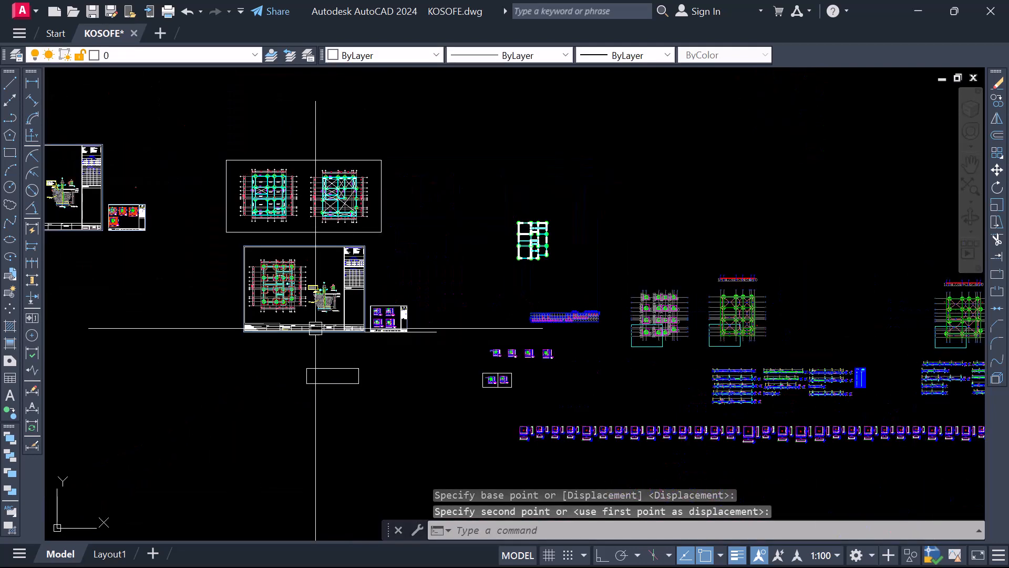
pyautogui.scroll(4, 316, 328)
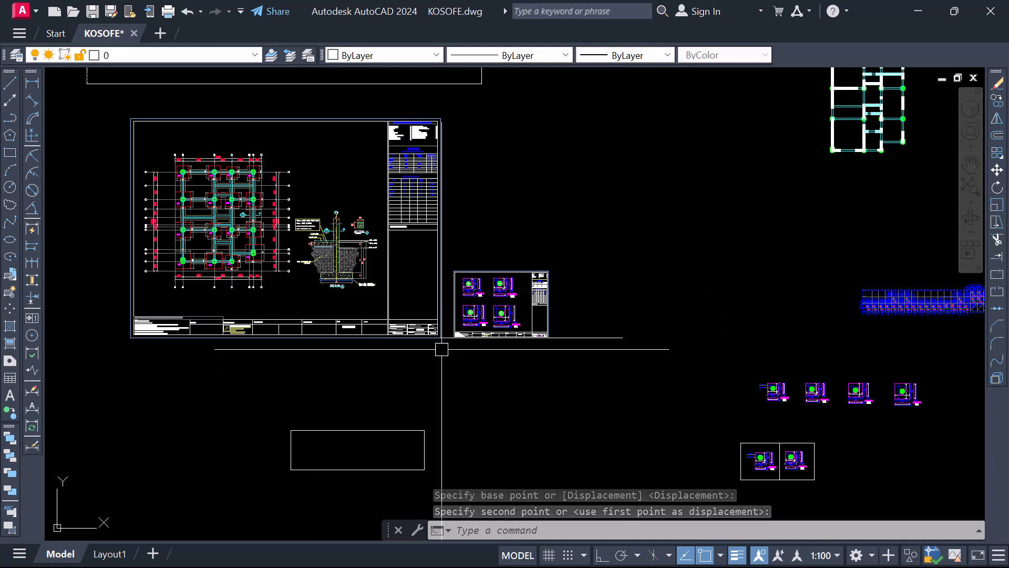
pyautogui.scroll(5, 442, 349)
pyautogui.scroll(-5, 267, 353)
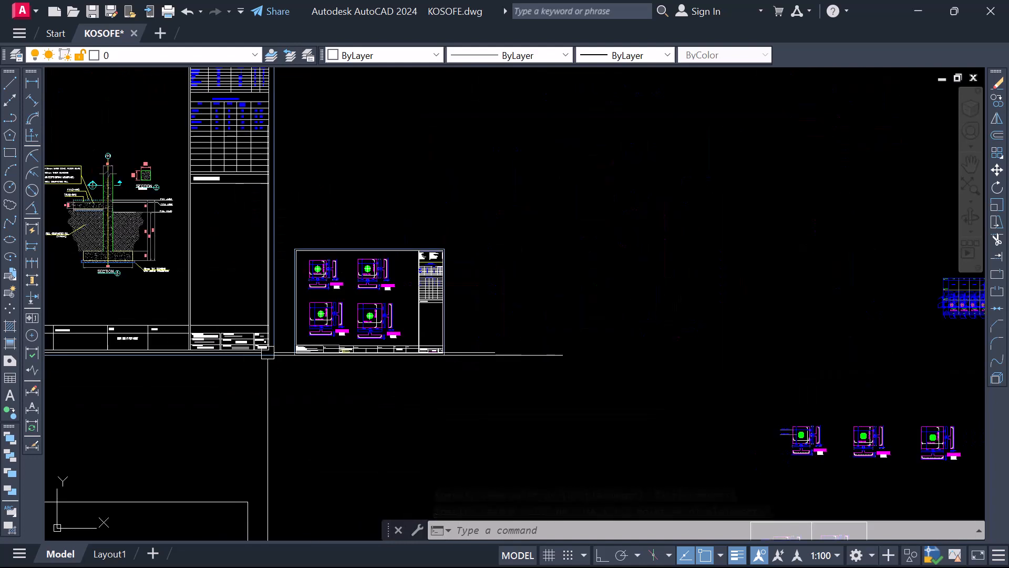
pyautogui.scroll(-2, 350, 348)
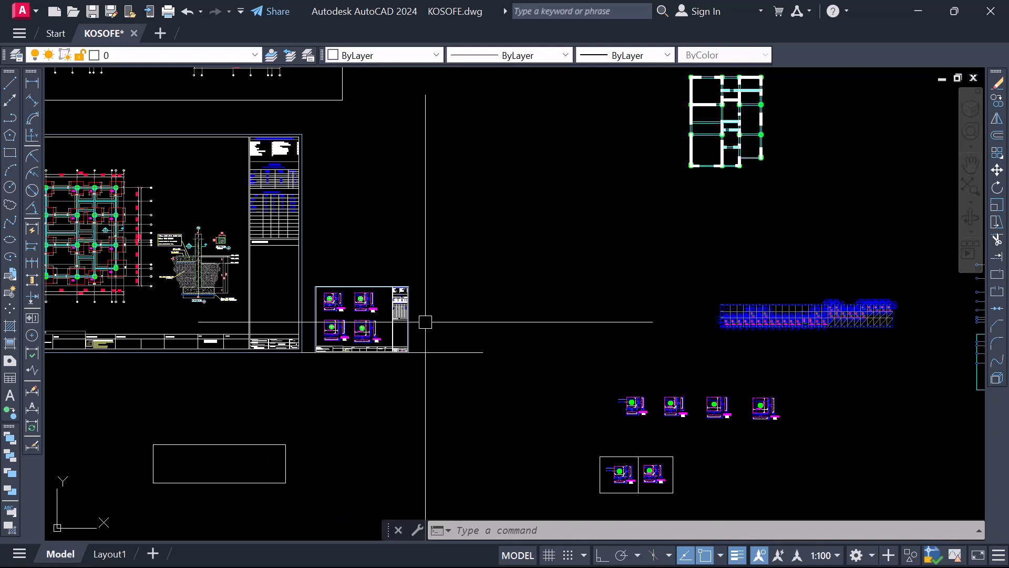
pyautogui.click(477, 385)
pyautogui.click(455, 300)
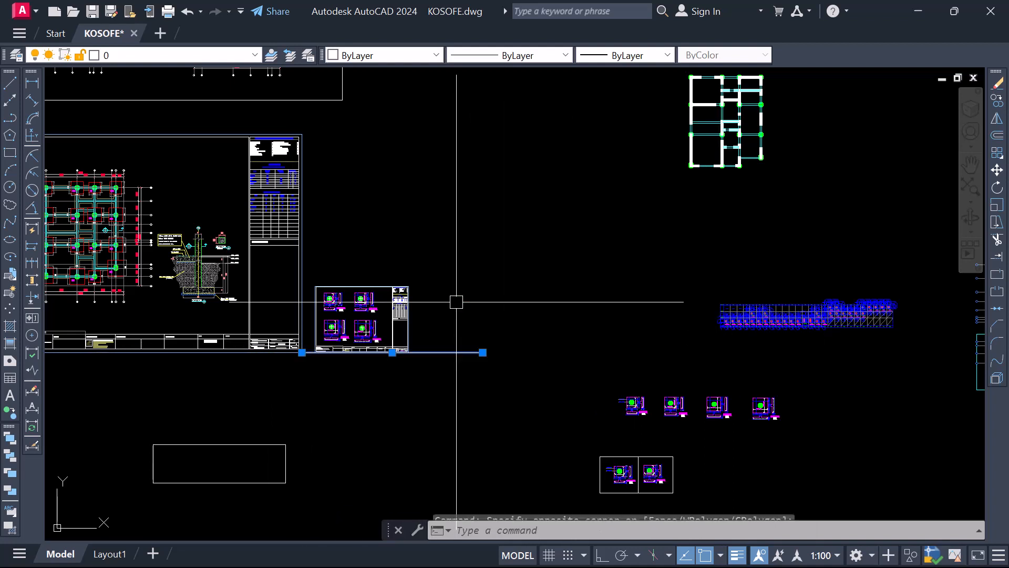
pyautogui.rightClick(457, 299)
pyautogui.click(508, 285)
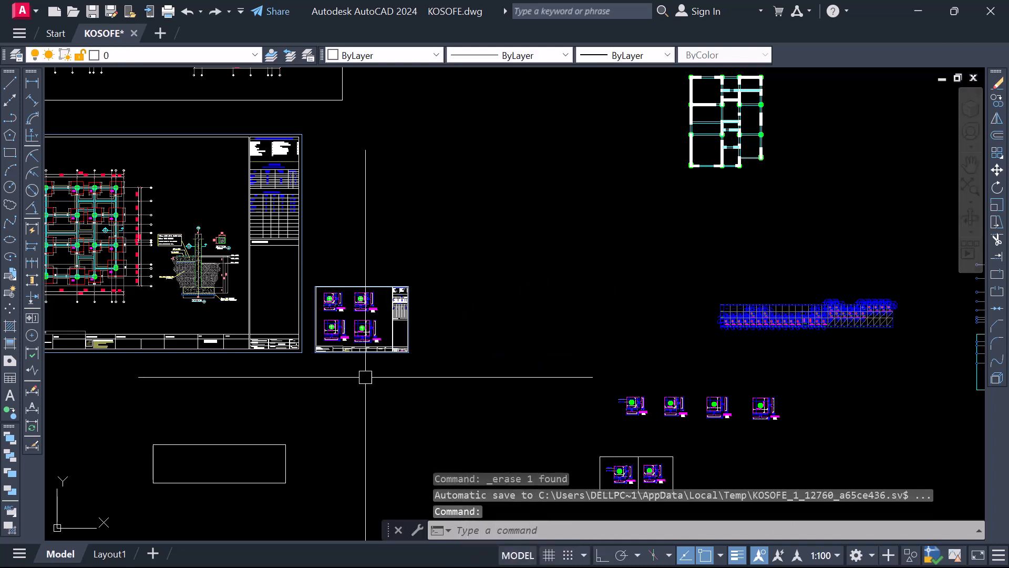
# Erase the empty rectangle below the foundation plan's title sheet
pyautogui.click(323, 483)
pyautogui.click(231, 422)
pyautogui.rightClick(230, 423)
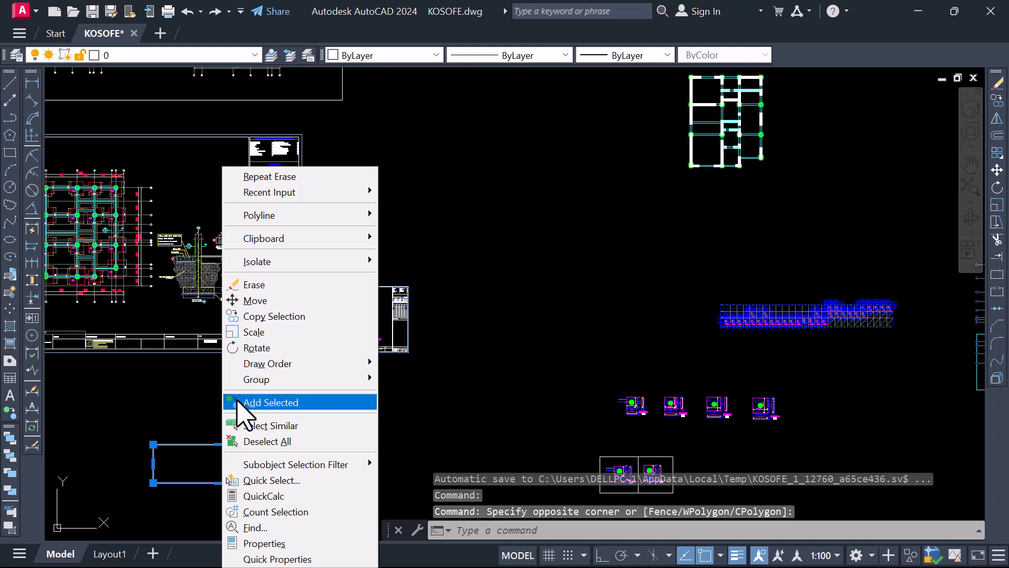
pyautogui.click(263, 283)
# Move all the leftover working drawings right of the finished sheets, including the long row of base details, to the empty area at the lower right
pyautogui.scroll(-3, 259, 281)
pyautogui.scroll(-2, 369, 275)
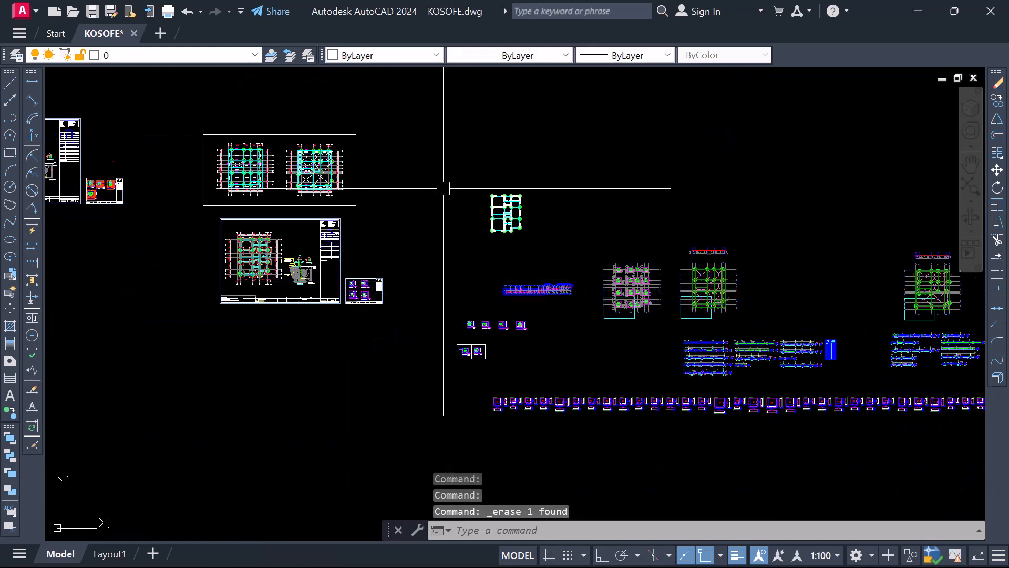
pyautogui.scroll(-2, 475, 281)
pyautogui.click(451, 205)
pyautogui.scroll(-2, 451, 232)
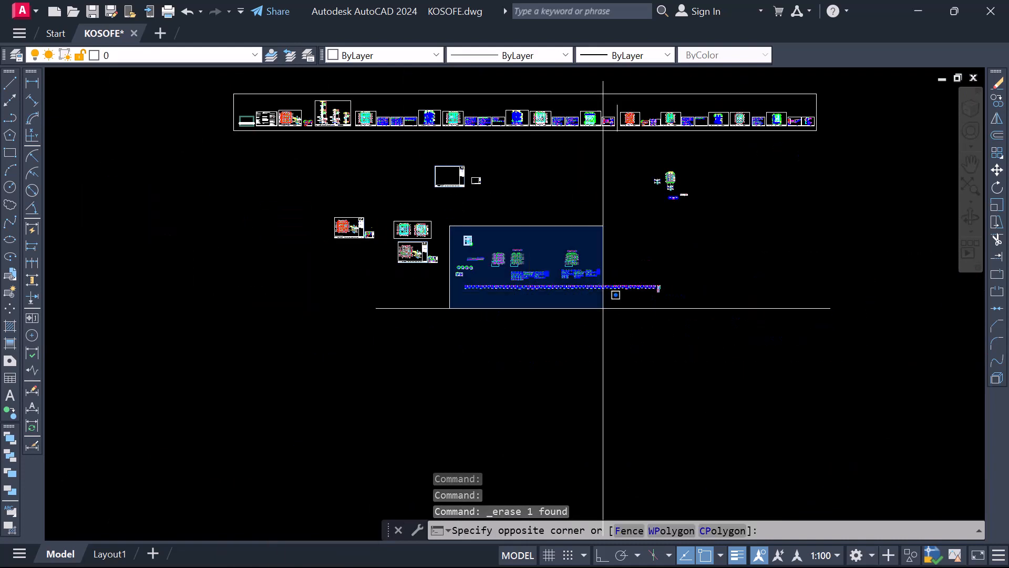
pyautogui.click(695, 327)
pyautogui.rightClick(513, 326)
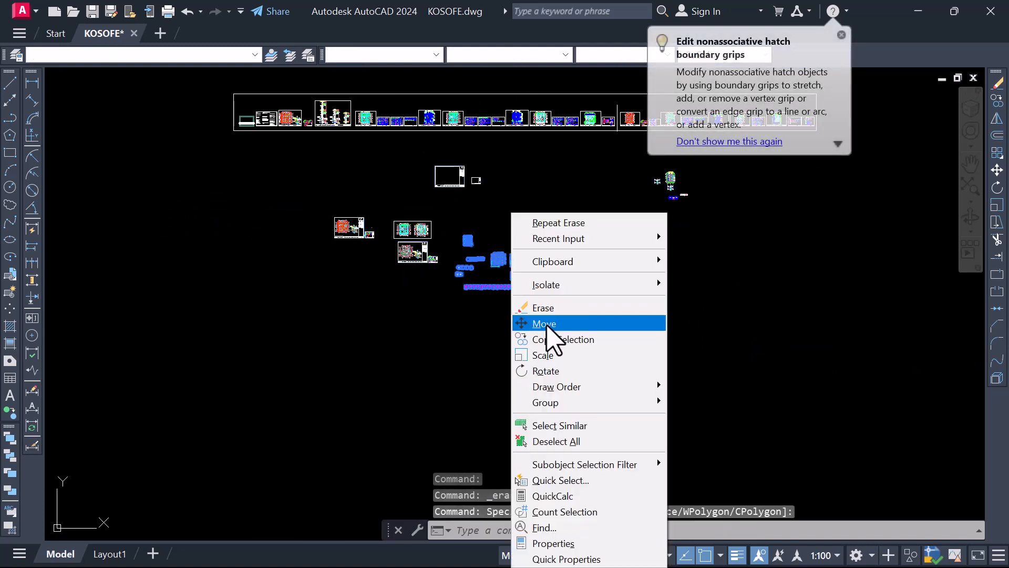
pyautogui.click(547, 324)
pyautogui.click(466, 285)
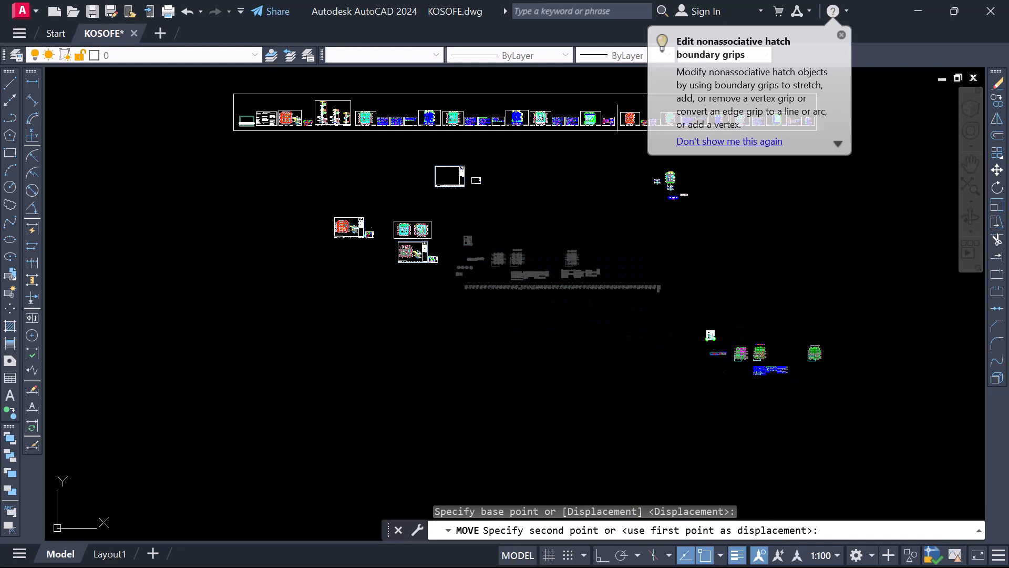
pyautogui.click(709, 379)
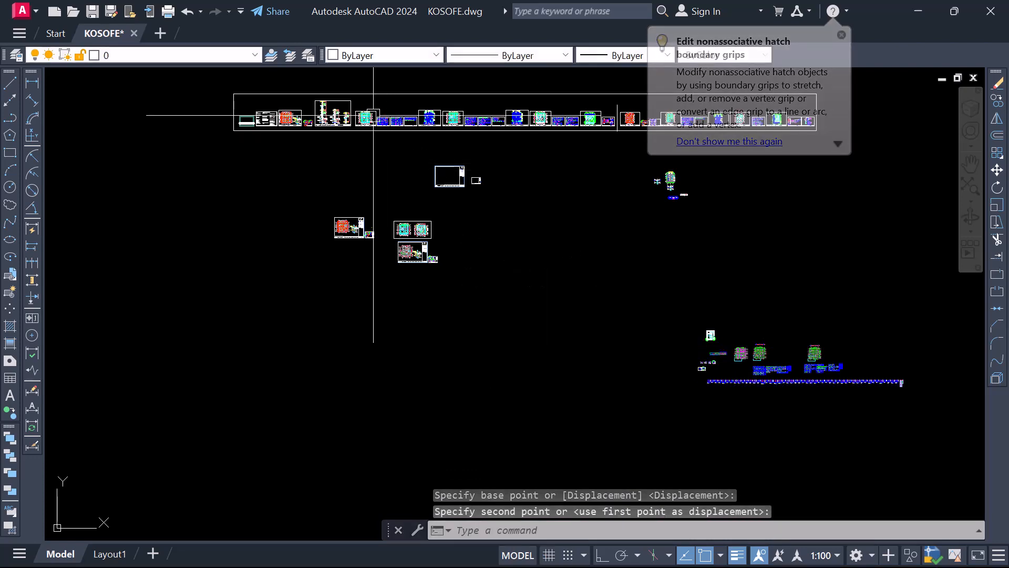
pyautogui.scroll(6, 371, 115)
pyautogui.scroll(-4, 204, 191)
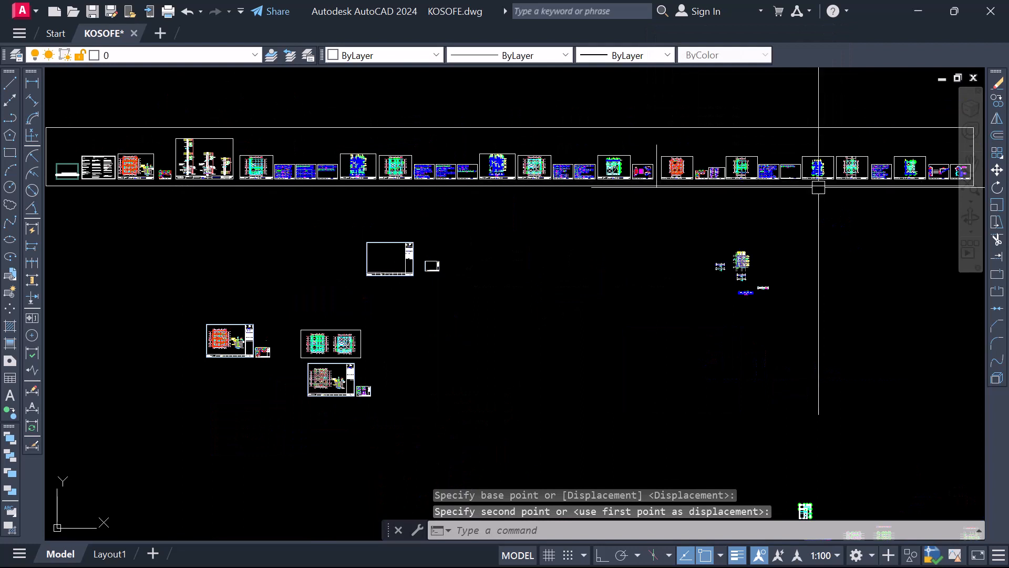
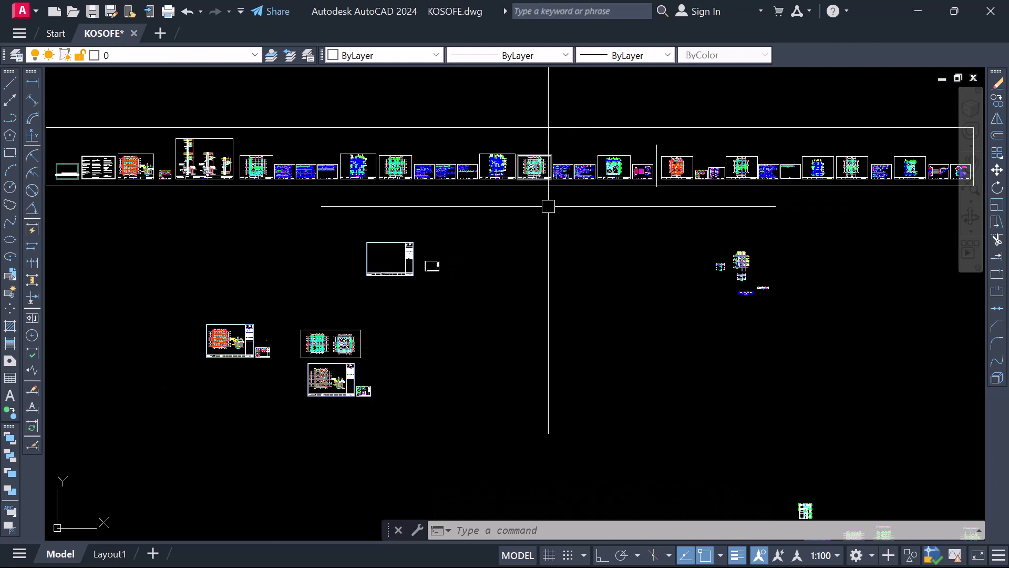
# Move the framed pair of slab and beam plans away from the pad foundation sheets, placing it just above the distant cluster of working drawings
pyautogui.scroll(6, 337, 408)
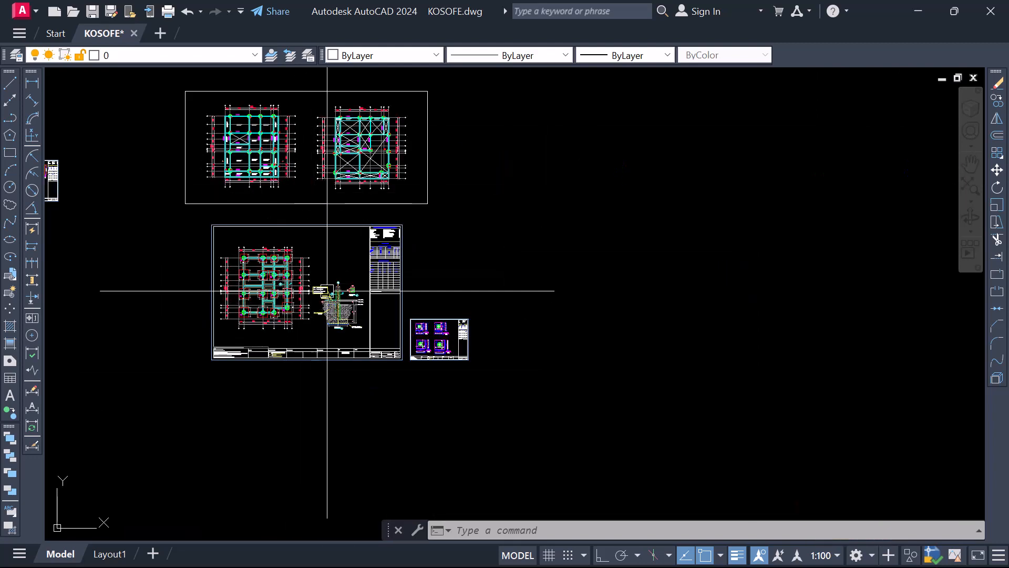
pyautogui.scroll(-3, 327, 290)
pyautogui.scroll(5, 266, 185)
pyautogui.click(164, 113)
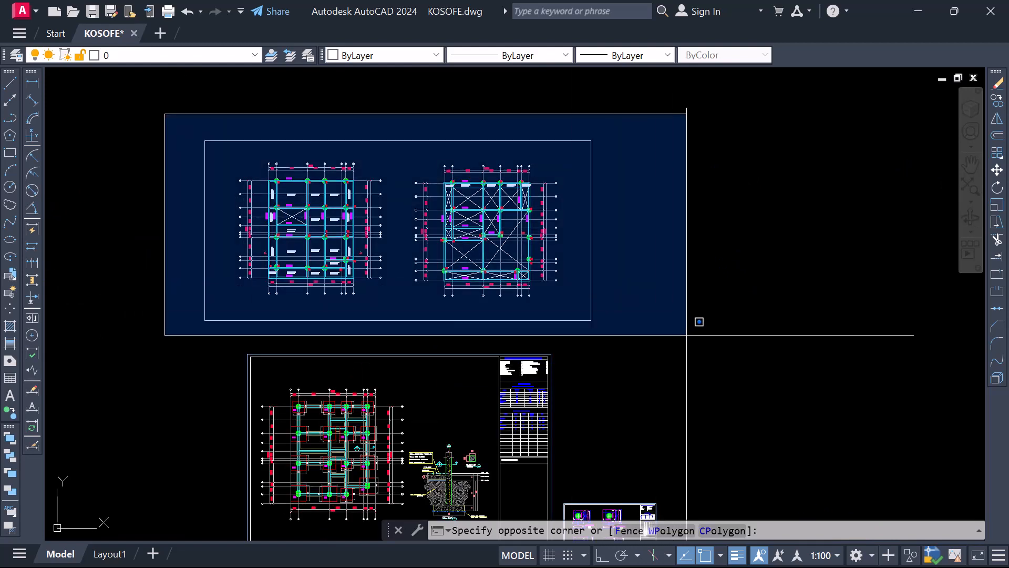
pyautogui.click(687, 335)
pyautogui.rightClick(399, 239)
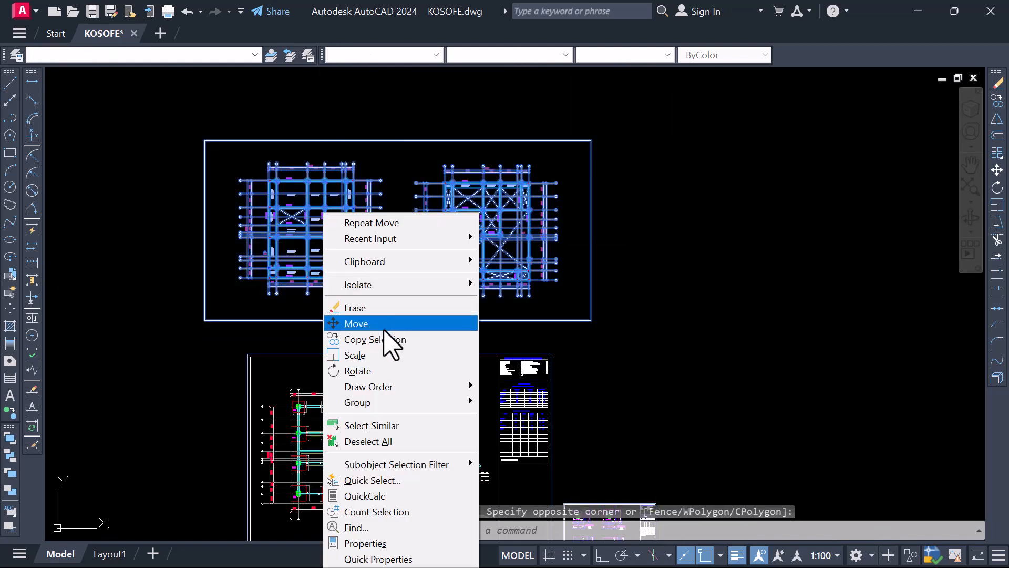
pyautogui.click(379, 324)
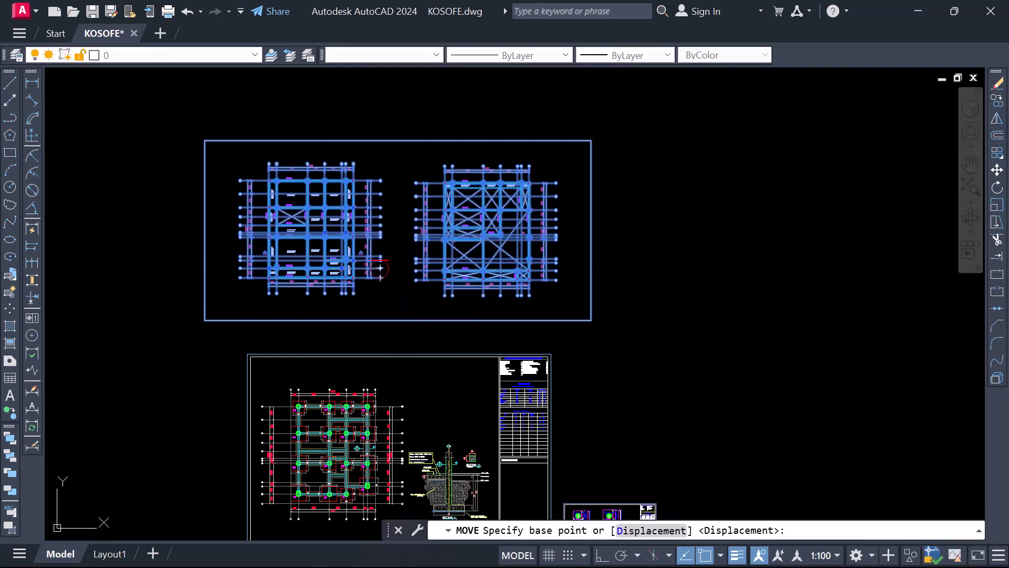
pyautogui.click(380, 268)
pyautogui.scroll(-3, 219, 218)
pyautogui.scroll(-2, 275, 223)
pyautogui.click(613, 315)
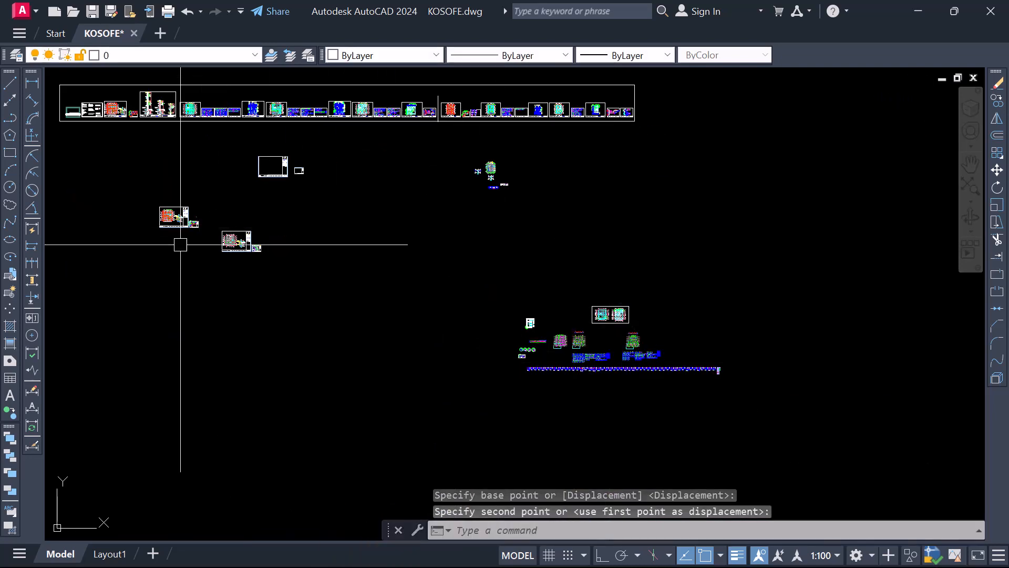
pyautogui.scroll(5, 176, 228)
pyautogui.click(71, 119)
pyautogui.click(284, 266)
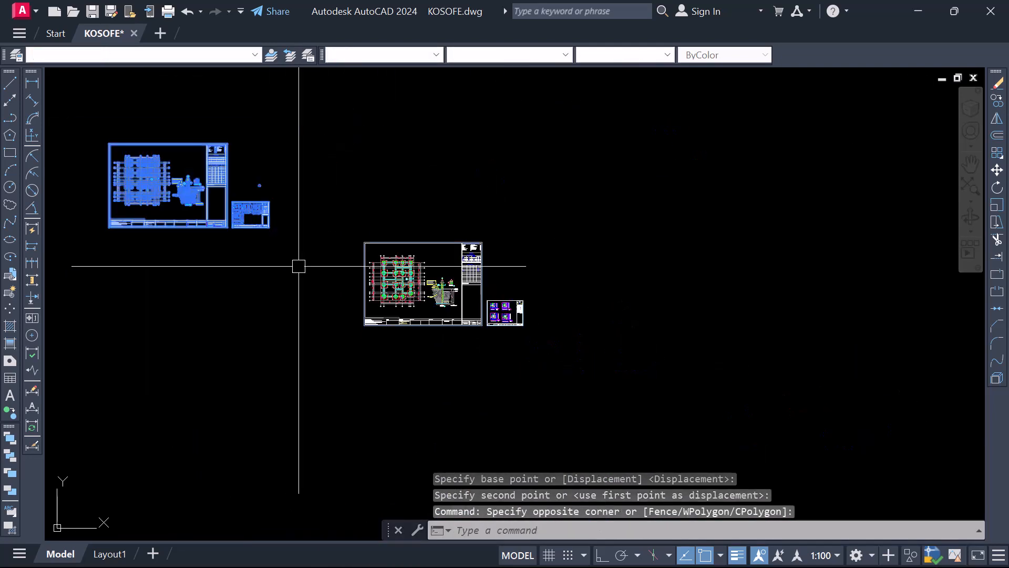
pyautogui.rightClick(221, 231)
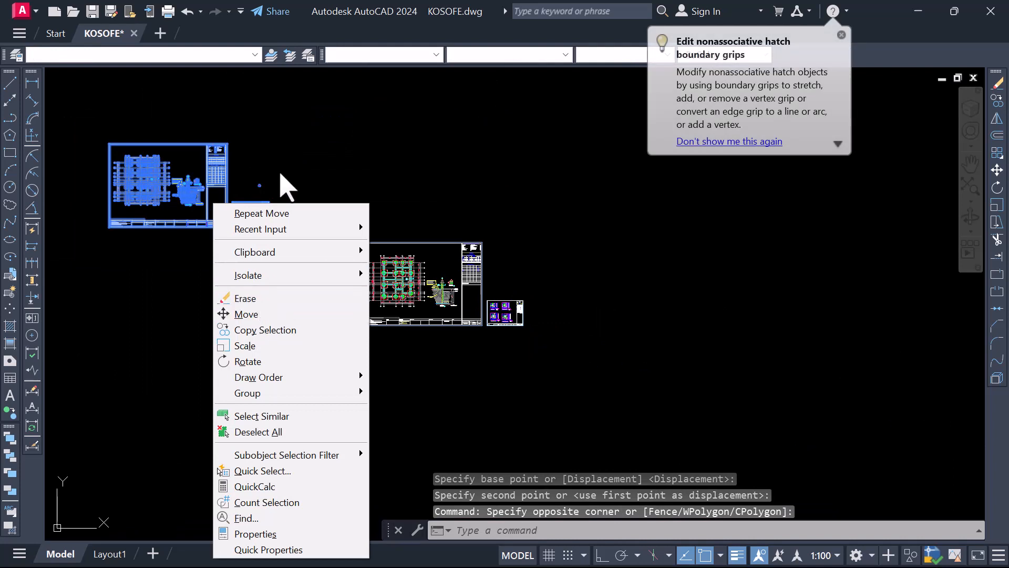
pyautogui.click(284, 153)
pyautogui.click(280, 129)
pyautogui.press('Escape')
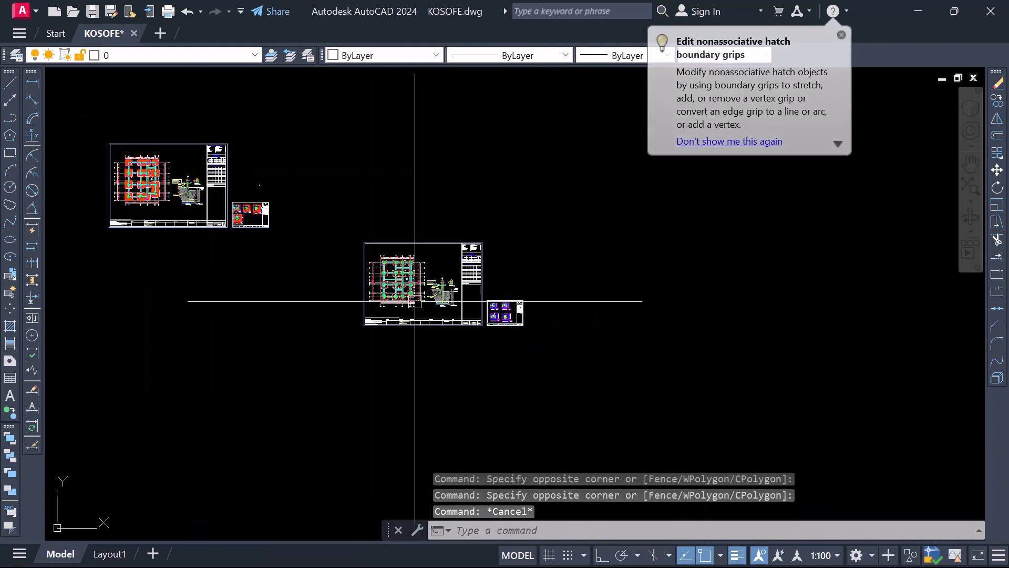
# Move the orange-hatched foundation sheet and its small detail sheet away from the pad foundation sheets, next to the distant working drawings
pyautogui.click(289, 252)
pyautogui.click(83, 126)
pyautogui.rightClick(82, 125)
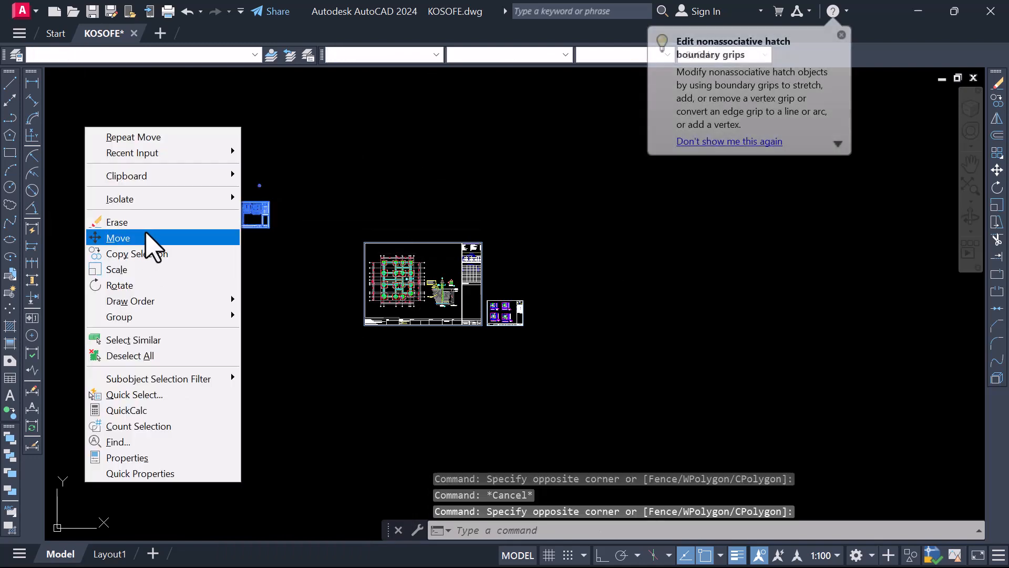
pyautogui.click(152, 236)
pyautogui.click(147, 224)
pyautogui.scroll(-4, 141, 199)
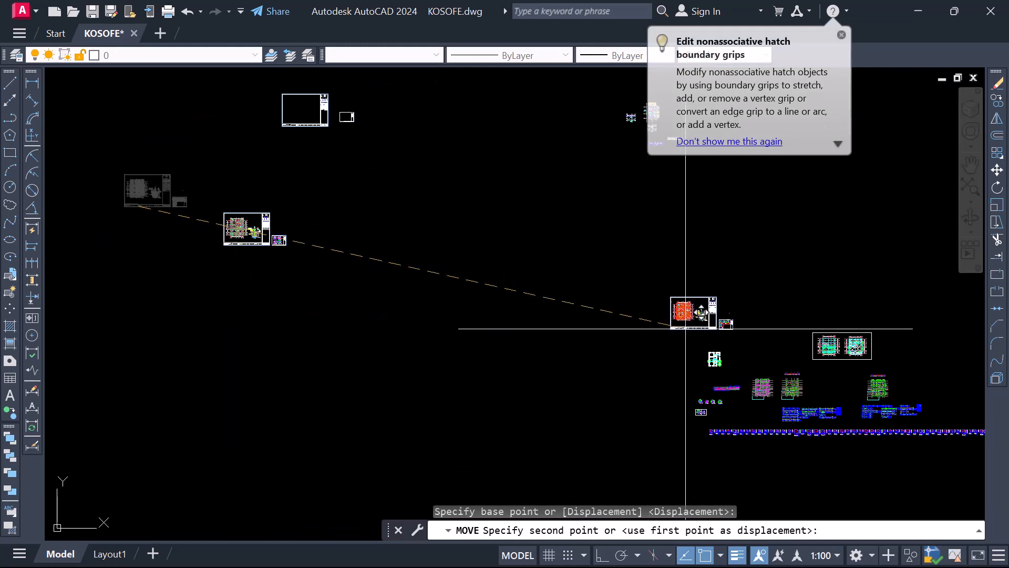
pyautogui.click(686, 330)
pyautogui.scroll(3, 310, 102)
pyautogui.scroll(-2, 334, 140)
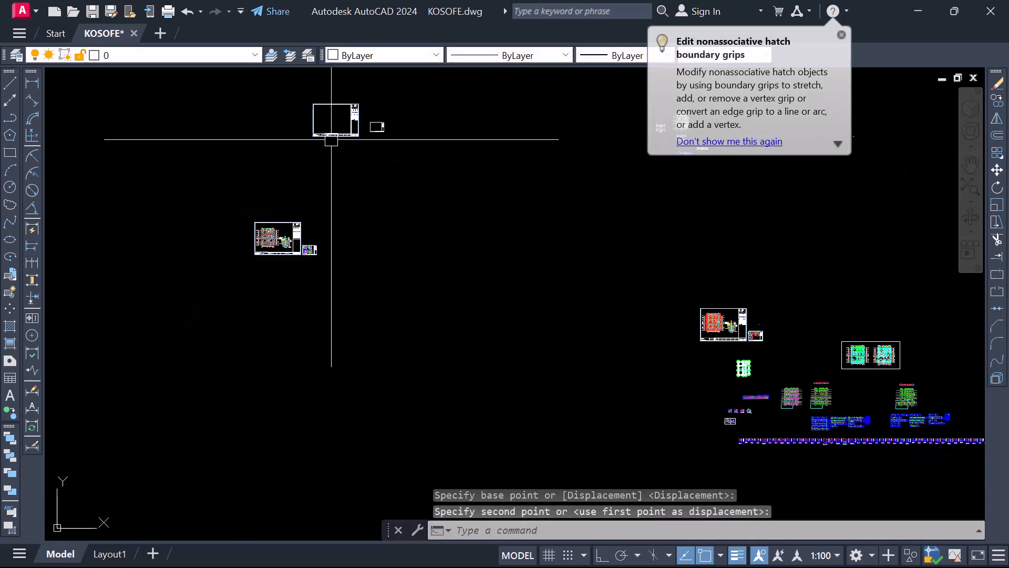
# Examine the pad foundation layout sheet and its title block, including drawing title, project number, scale and date
pyautogui.scroll(3, 293, 218)
pyautogui.scroll(2, 263, 316)
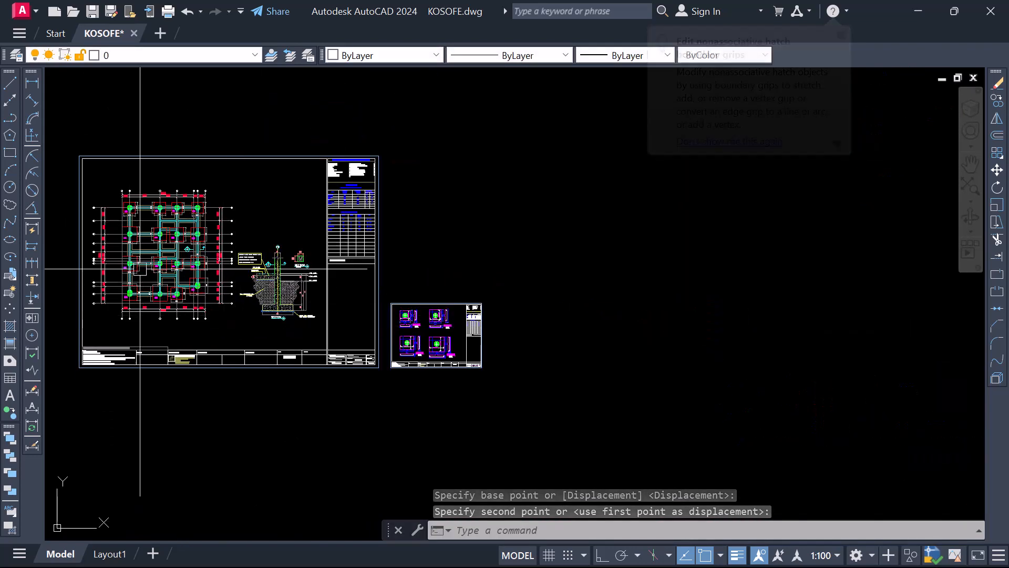
pyautogui.scroll(2, 266, 293)
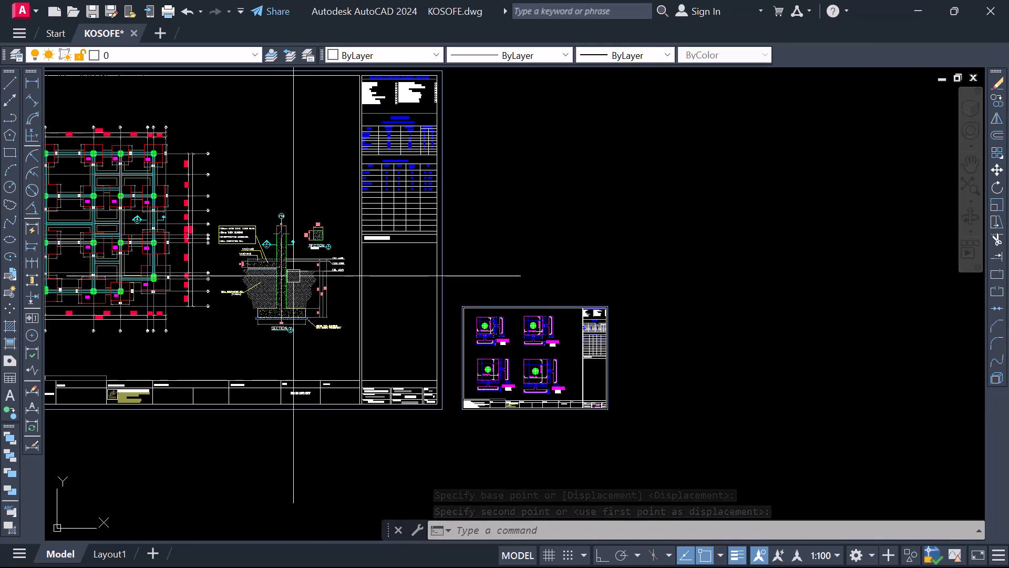
pyautogui.scroll(8, 399, 409)
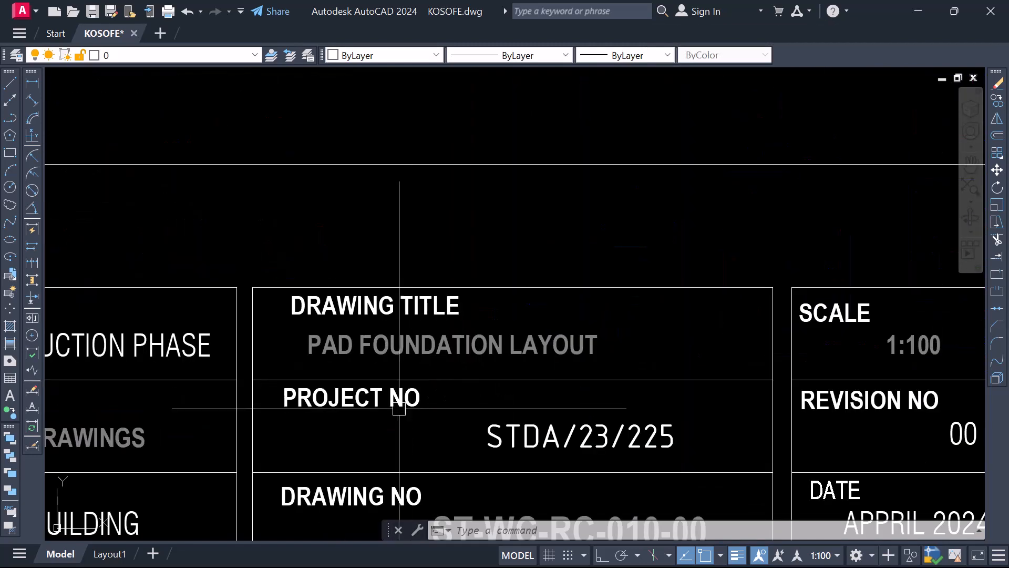
pyautogui.scroll(-3, 368, 342)
pyautogui.scroll(3, 393, 369)
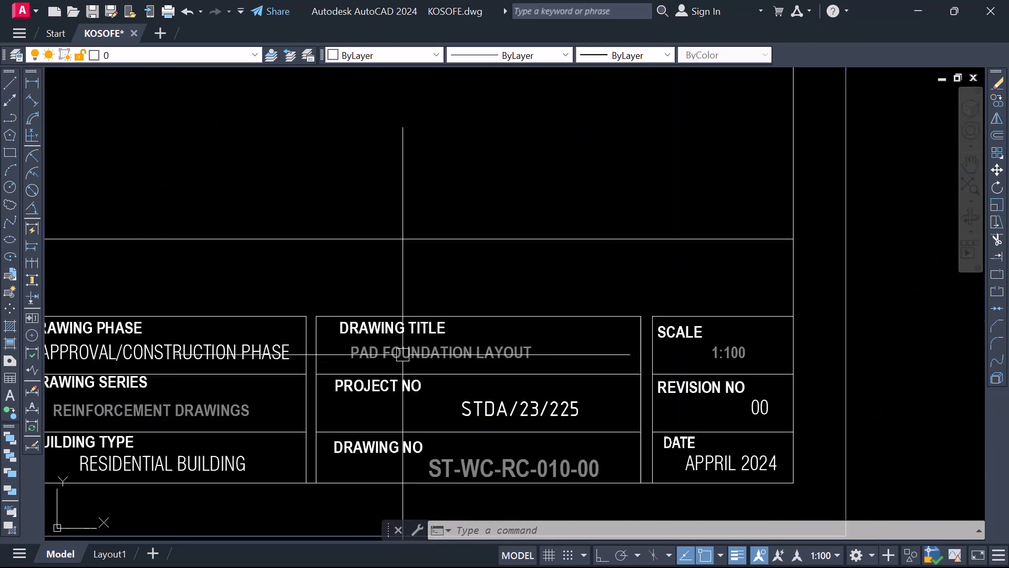
pyautogui.scroll(-3, 414, 345)
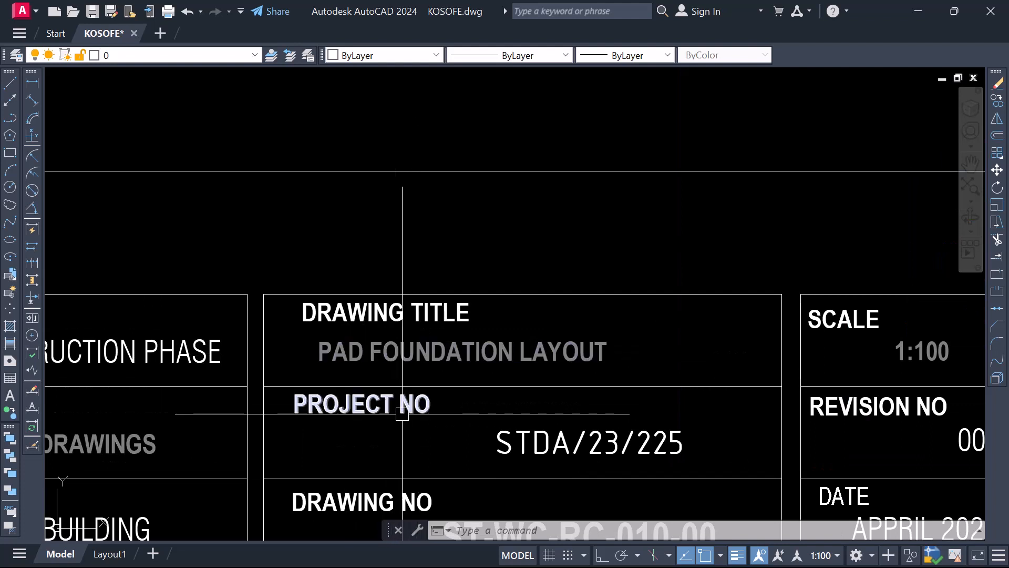
pyautogui.scroll(3, 336, 348)
pyautogui.scroll(-3, 349, 330)
pyautogui.scroll(3, 404, 342)
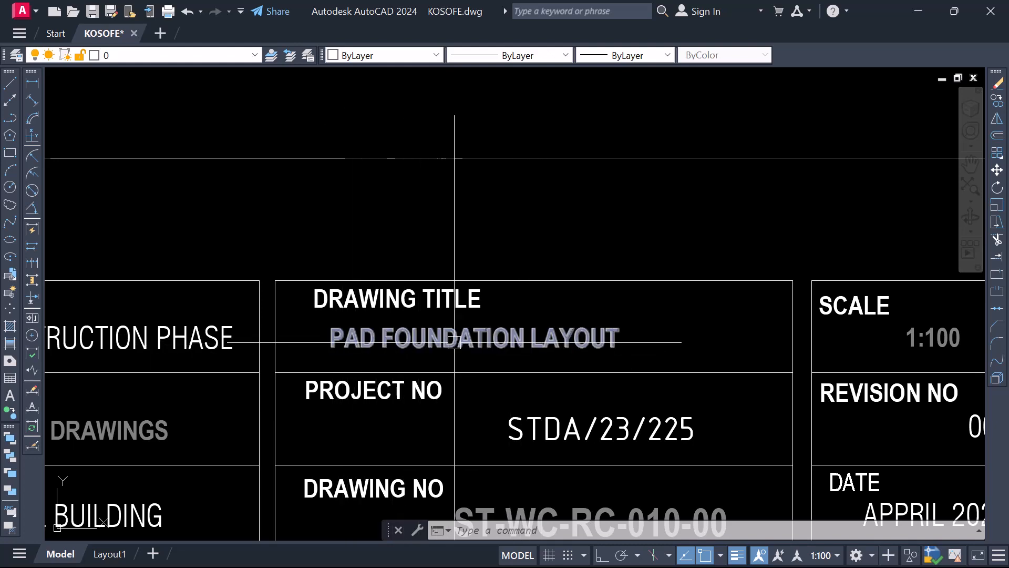
pyautogui.scroll(-3, 478, 332)
pyautogui.scroll(3, 509, 343)
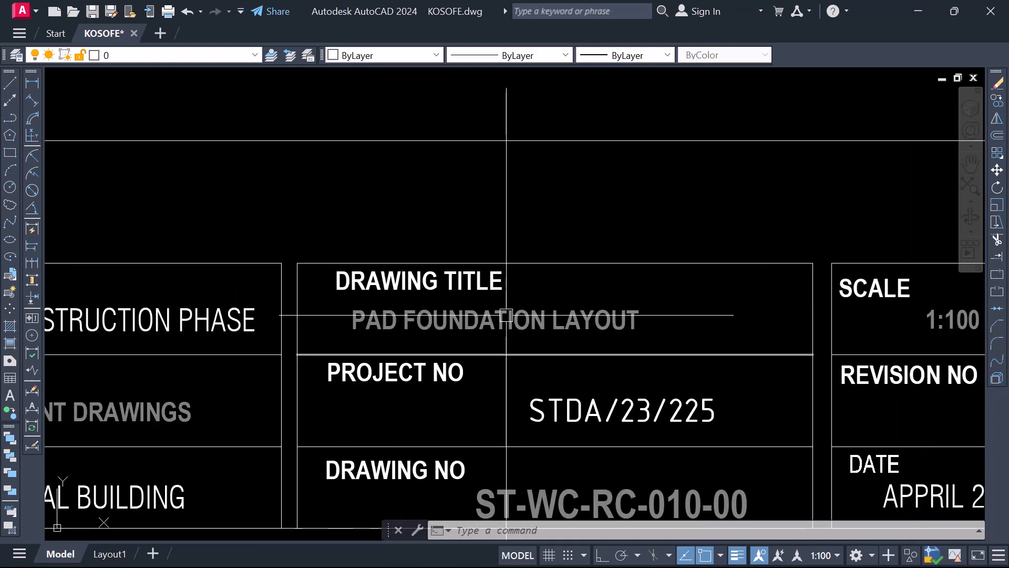
pyautogui.scroll(-3, 490, 327)
pyautogui.scroll(3, 652, 384)
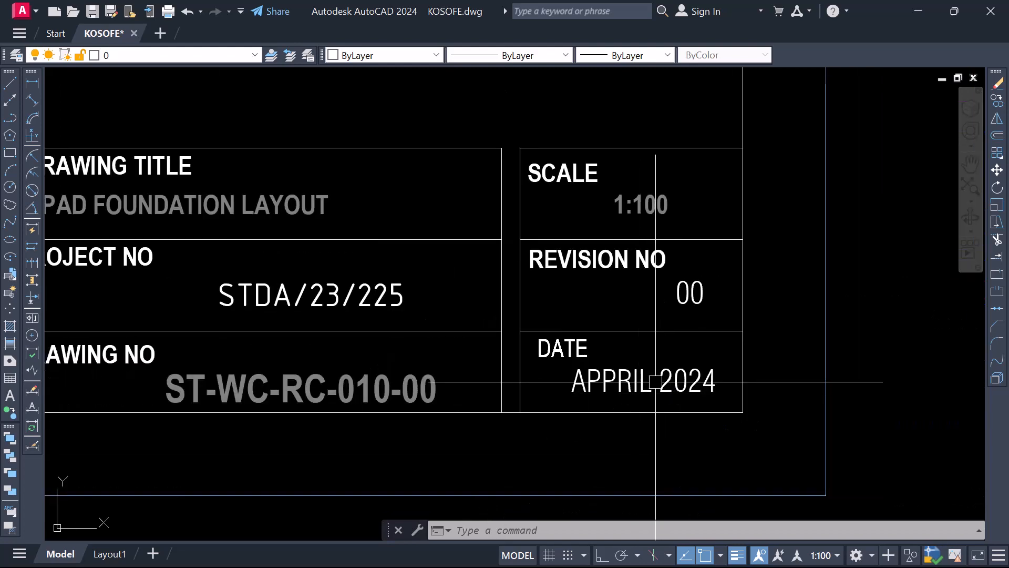
pyautogui.scroll(-2, 621, 379)
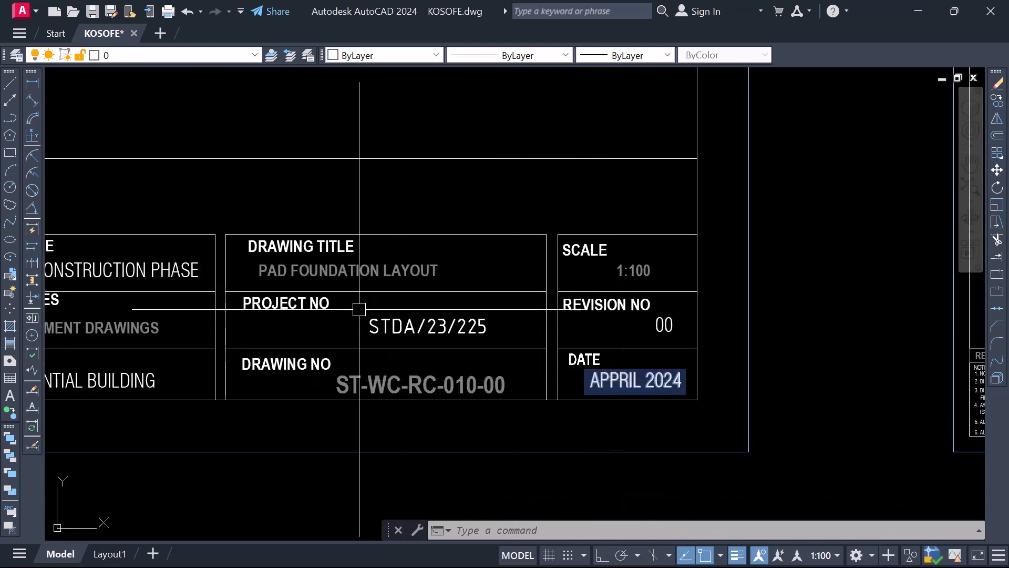
# Change the drawing title on the base details sheet to PAD FOOTING DETAILS and narrow its text box
pyautogui.scroll(-8, 347, 311)
pyautogui.scroll(10, 614, 332)
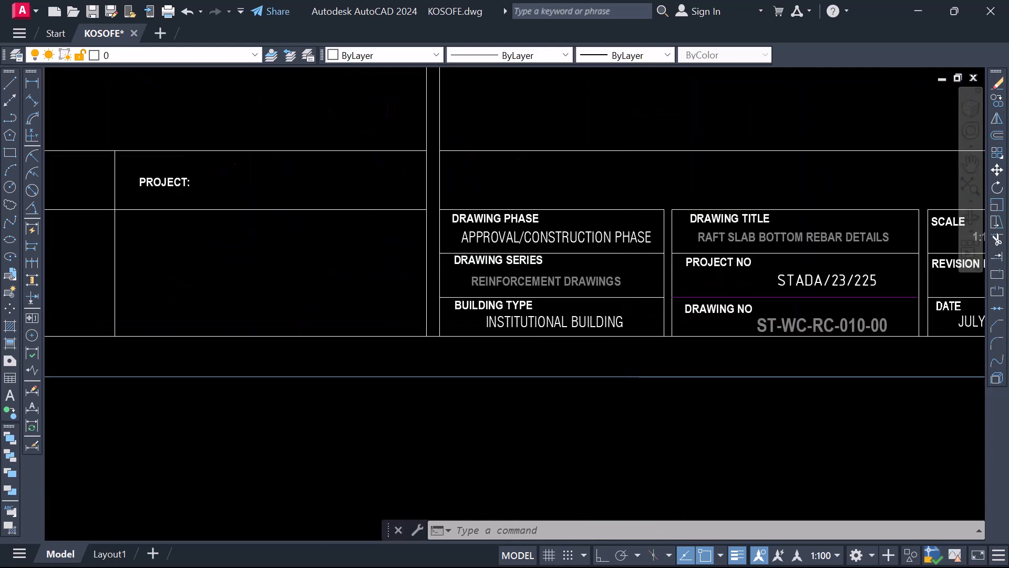
pyautogui.scroll(3, 618, 266)
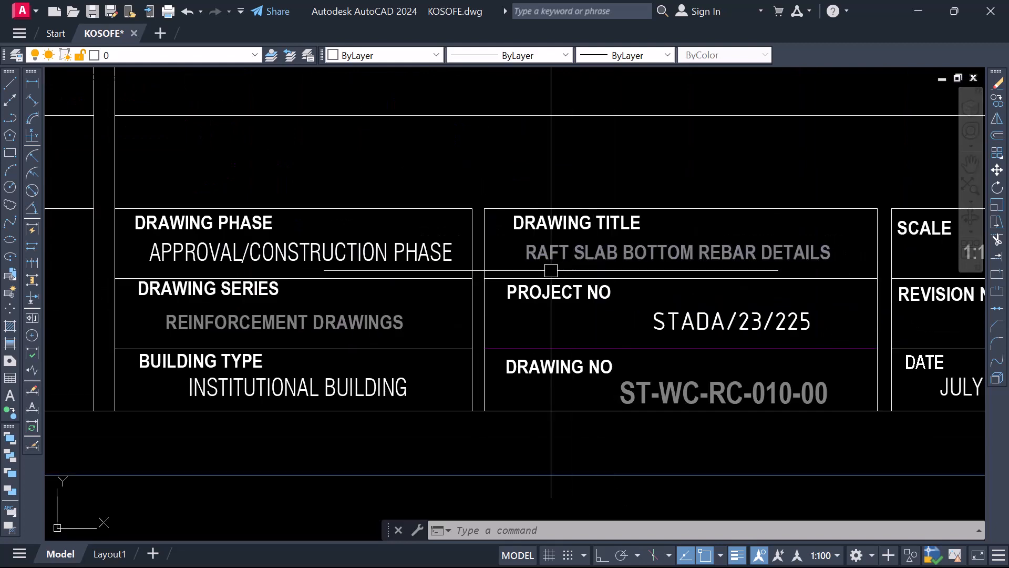
pyautogui.scroll(-2, 741, 258)
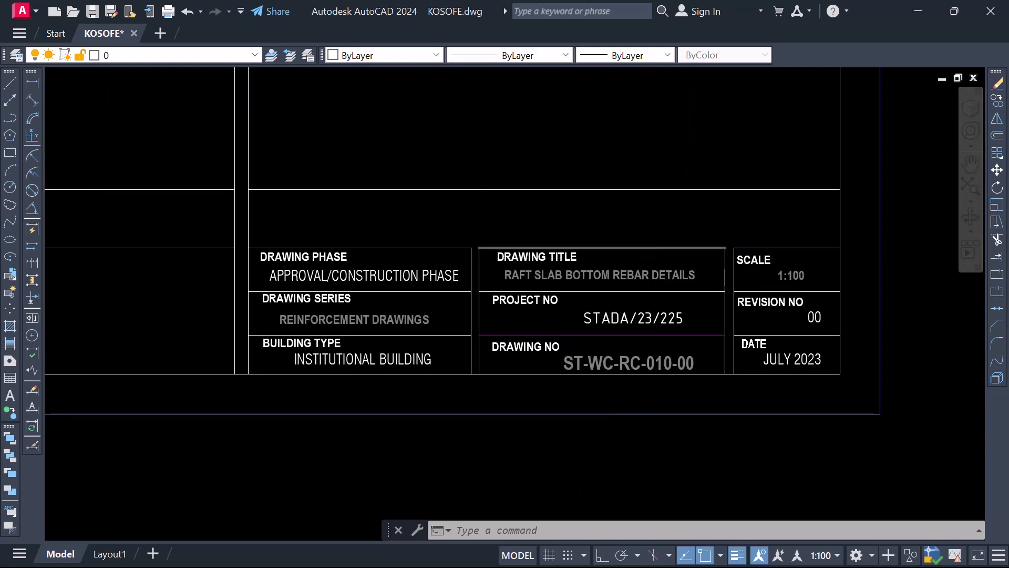
pyautogui.scroll(4, 563, 288)
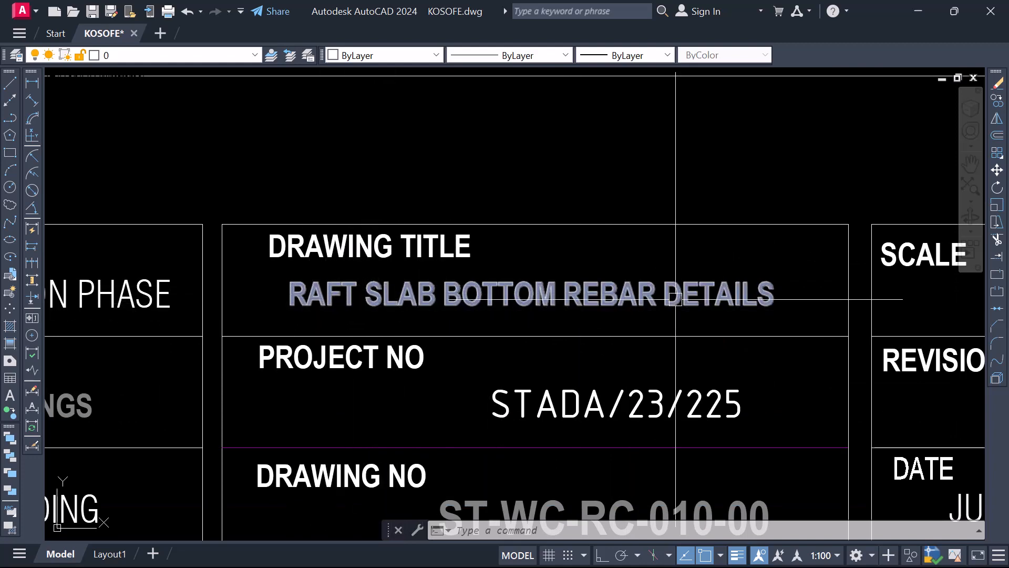
pyautogui.scroll(-4, 580, 315)
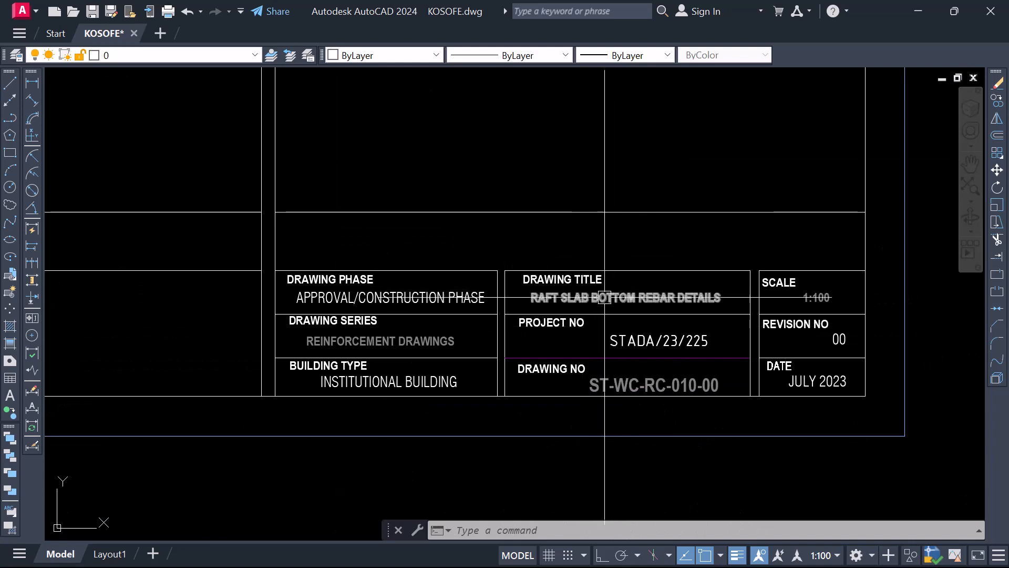
pyautogui.scroll(2, 622, 258)
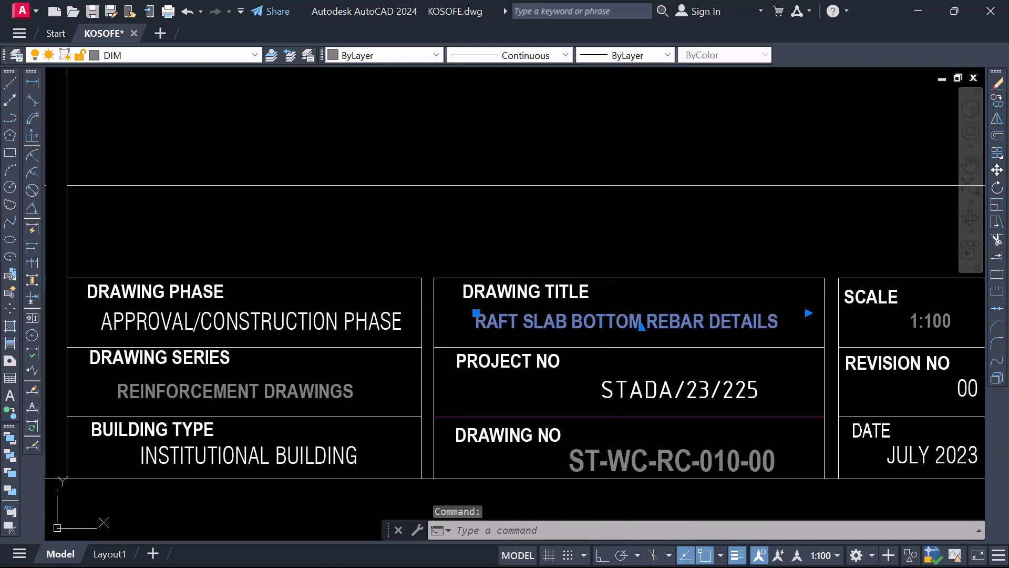
pyautogui.doubleClick(695, 319)
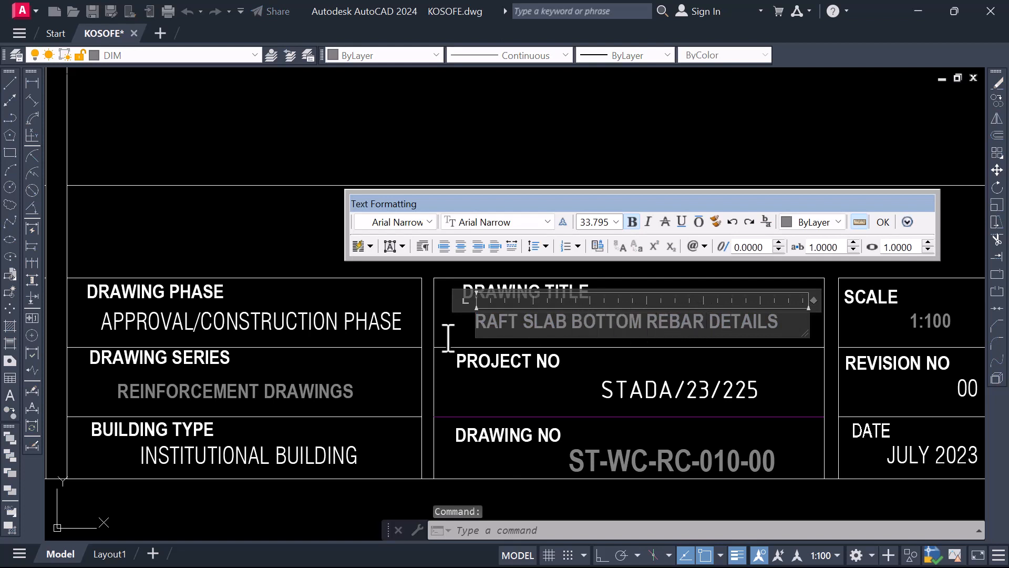
pyautogui.moveTo(703, 323); pyautogui.dragTo(448, 338)
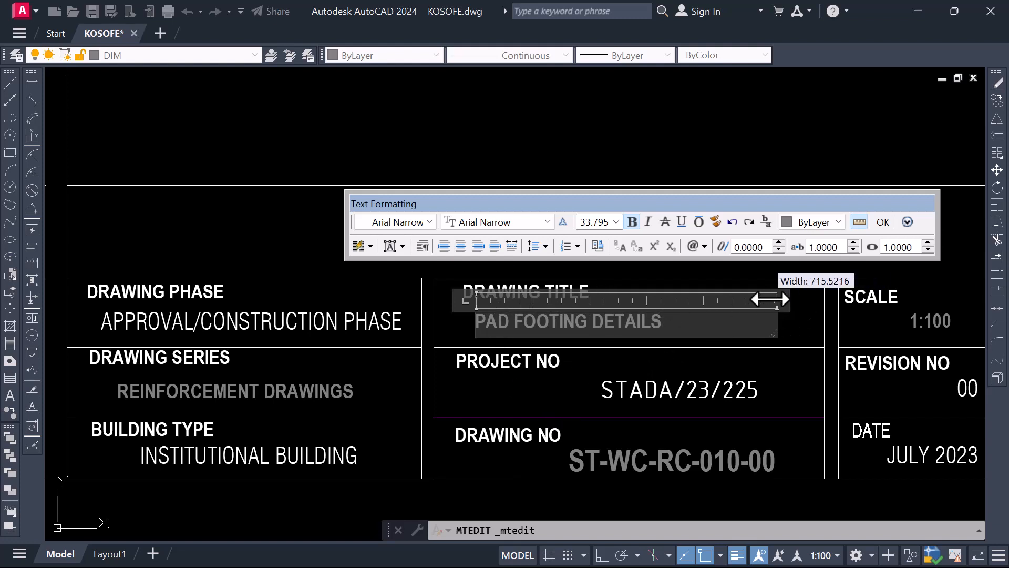
pyautogui.moveTo(770, 299); pyautogui.dragTo(721, 298)
pyautogui.click(767, 321)
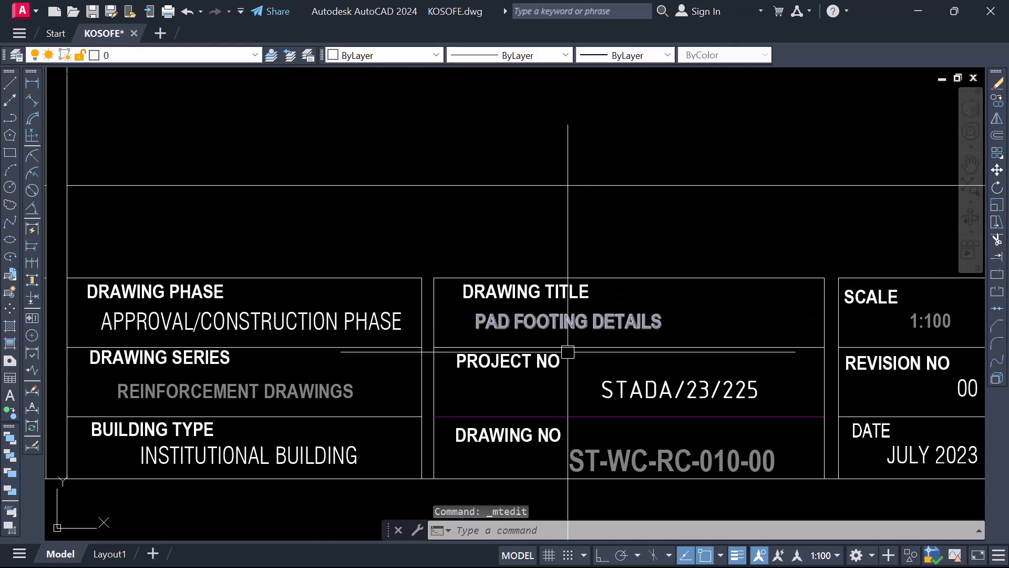
# Review the pad footing sheet's title block, concrete grade and floor loading tables, and both foundation sheets as a whole
pyautogui.scroll(-2, 568, 349)
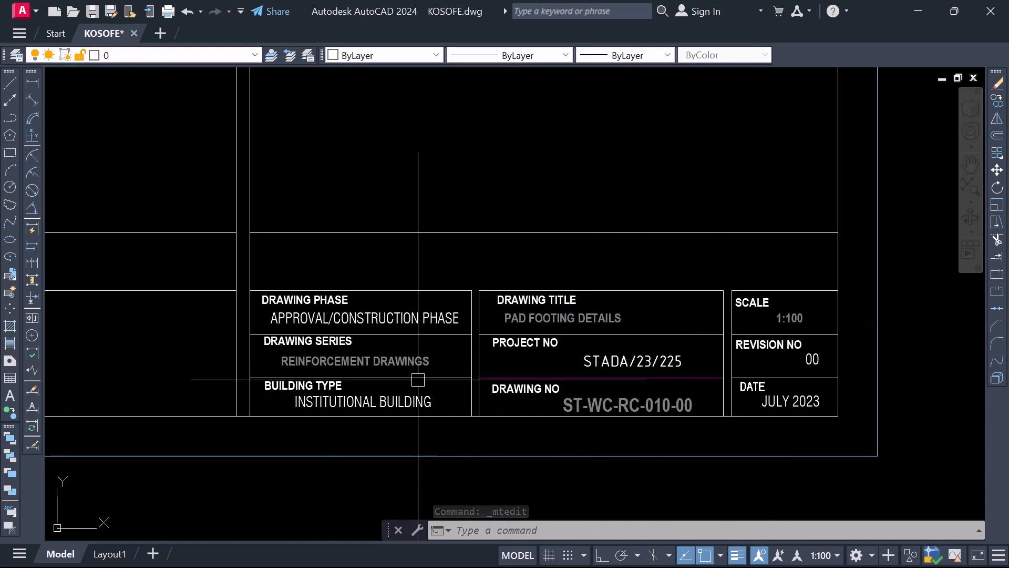
pyautogui.scroll(2, 310, 363)
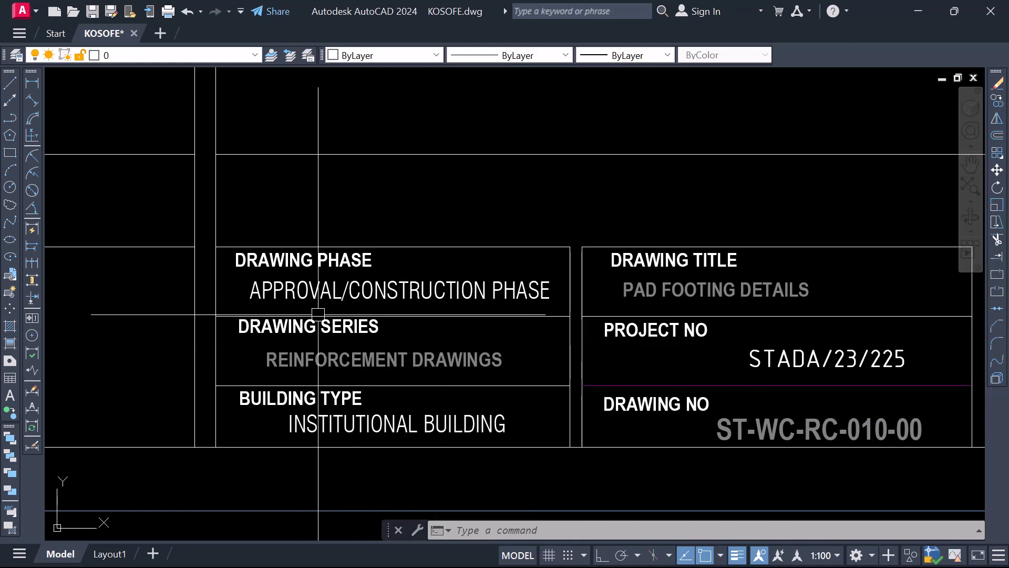
pyautogui.scroll(-10, 318, 315)
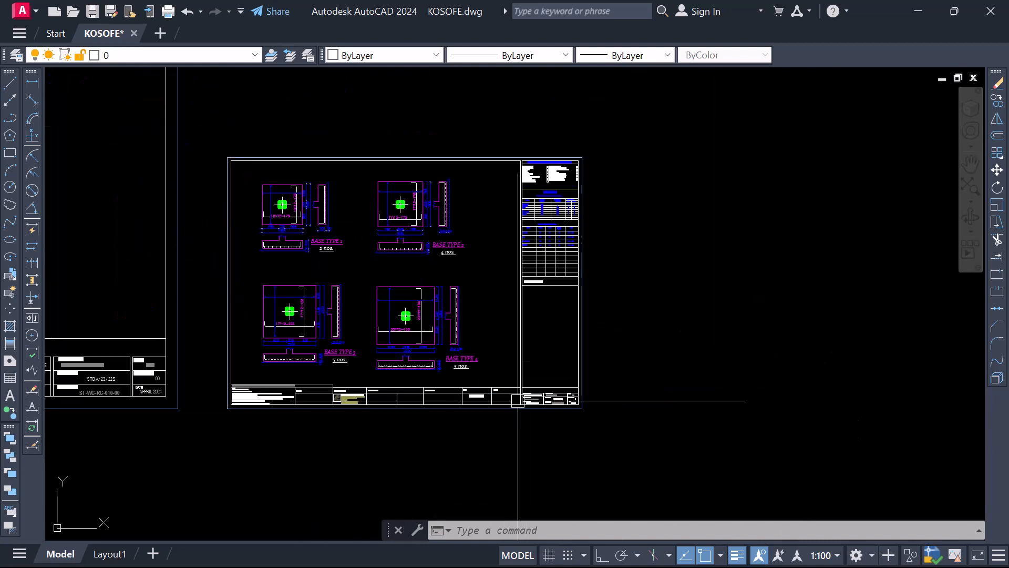
pyautogui.scroll(8, 578, 294)
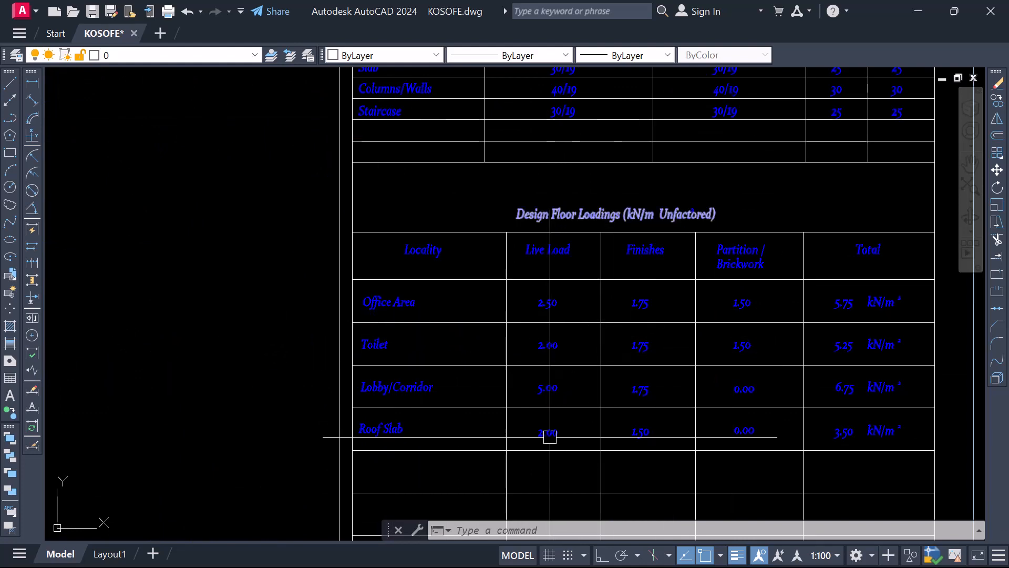
pyautogui.scroll(-4, 451, 450)
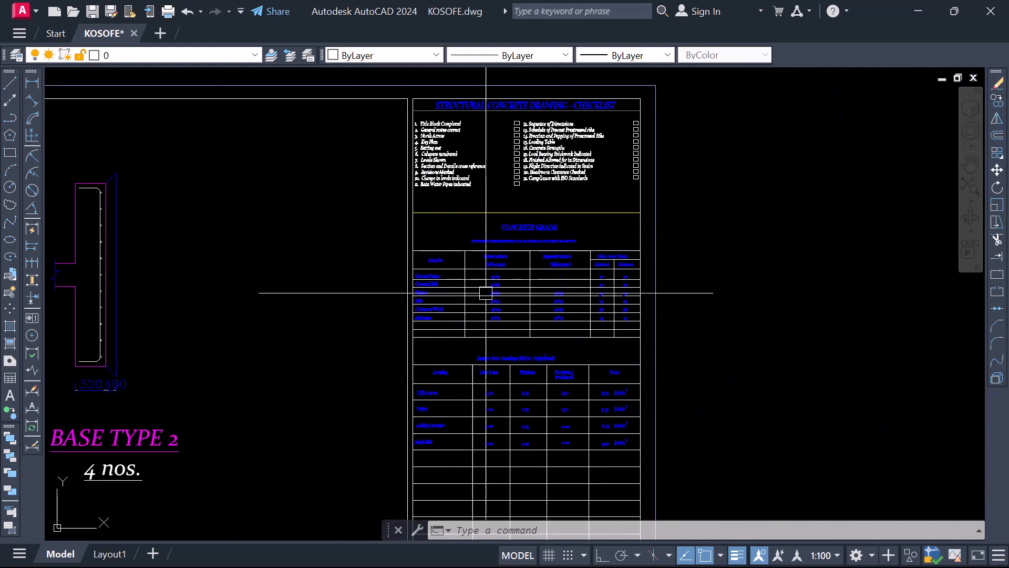
pyautogui.scroll(4, 486, 293)
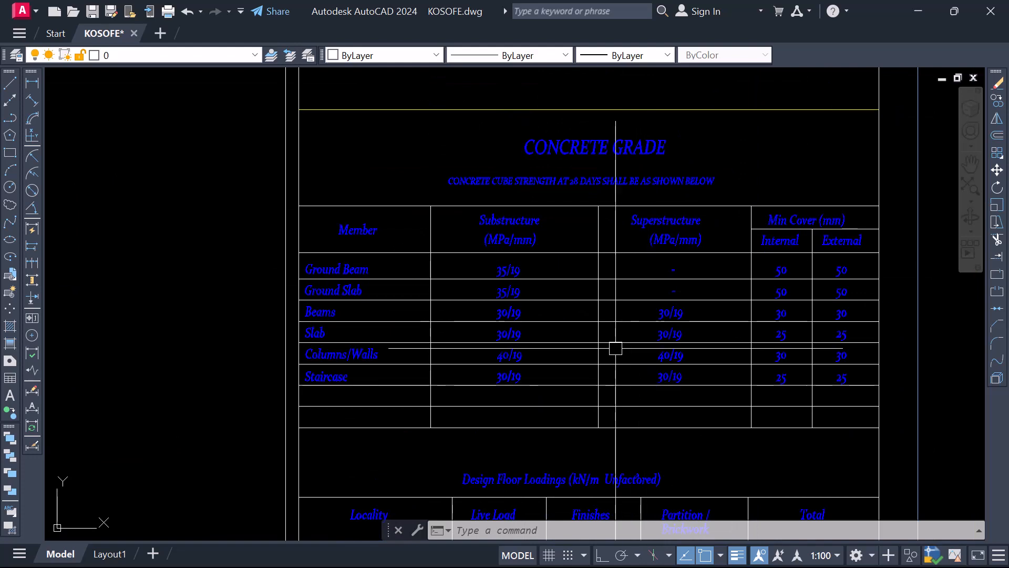
pyautogui.scroll(-6, 615, 348)
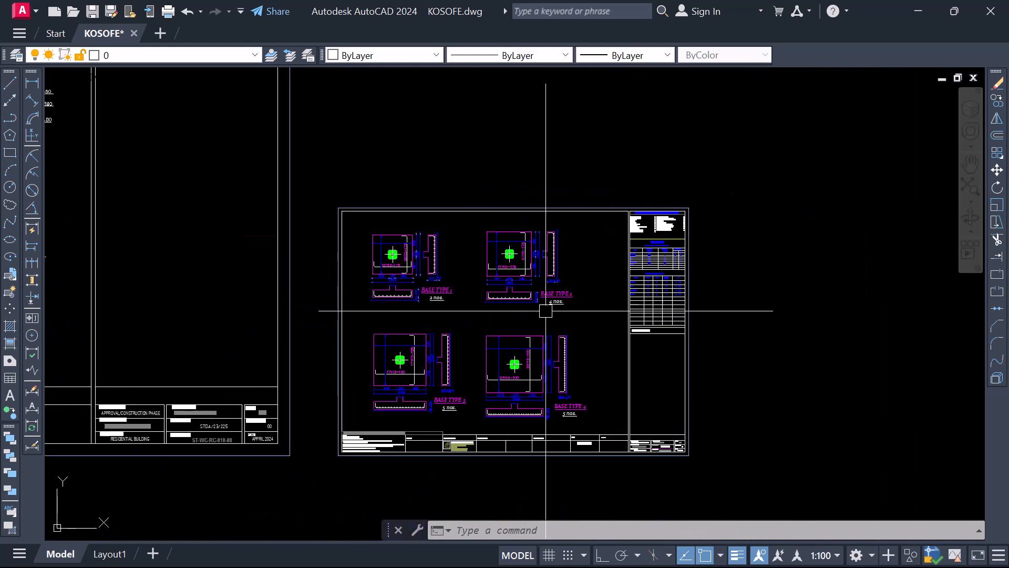
pyautogui.scroll(-6, 546, 310)
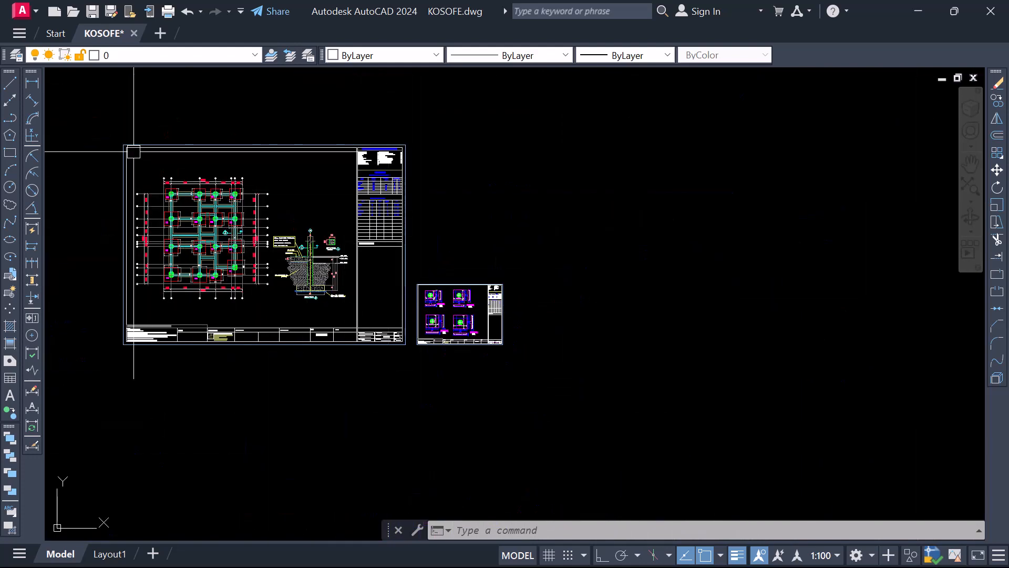
pyautogui.scroll(5, 212, 221)
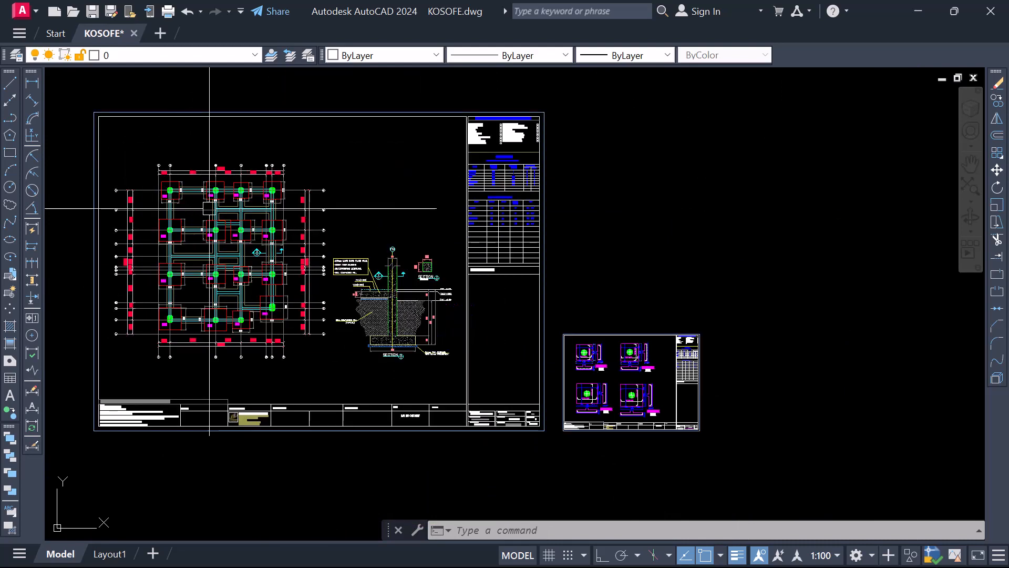
pyautogui.scroll(-5, 353, 244)
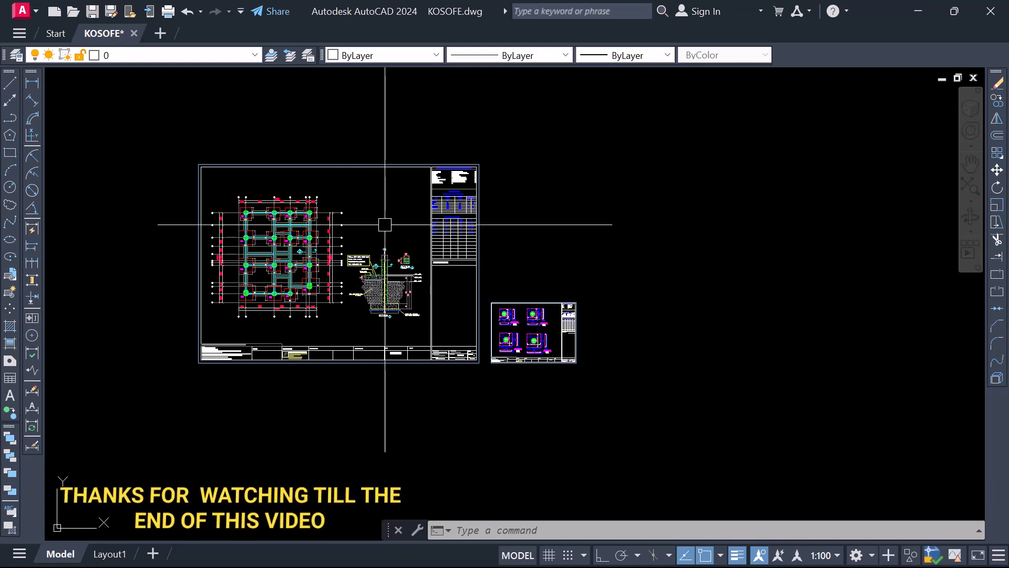
pyautogui.scroll(2, 404, 249)
pyautogui.scroll(-2, 417, 310)
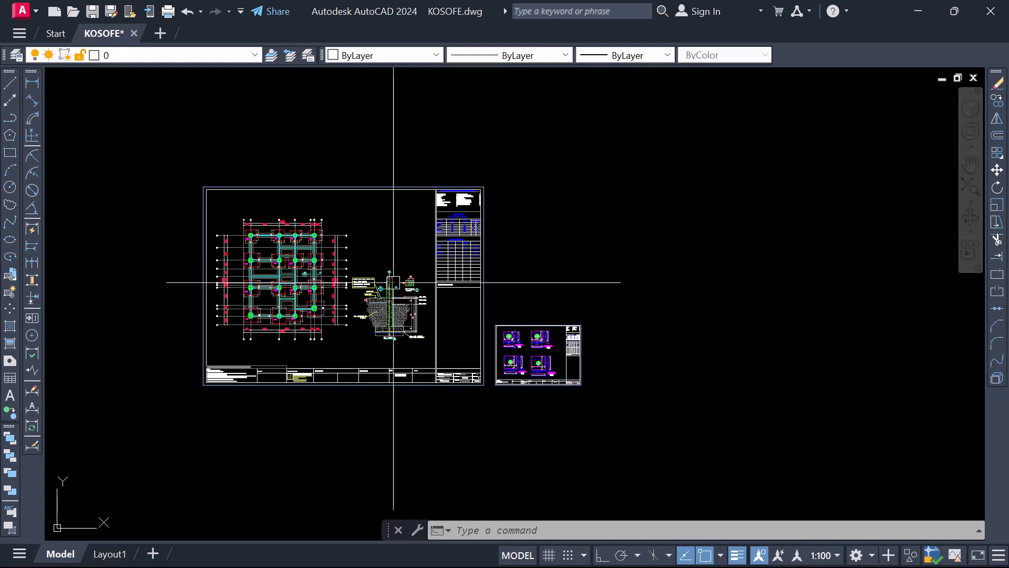